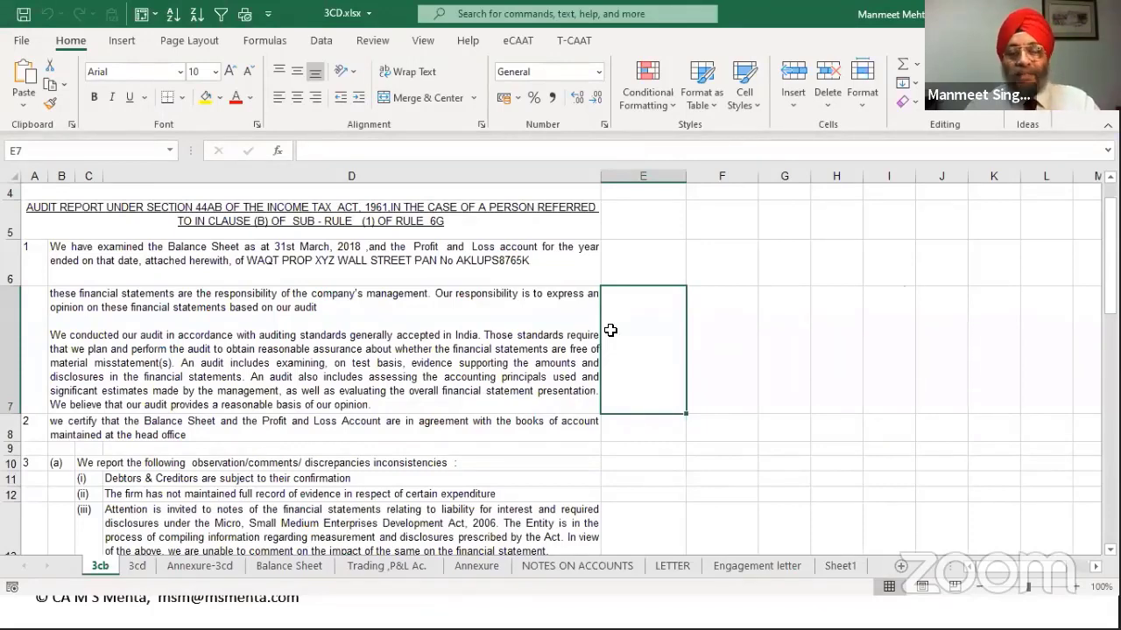
pyautogui.click(653, 258)
pyautogui.write('Cocatenate')
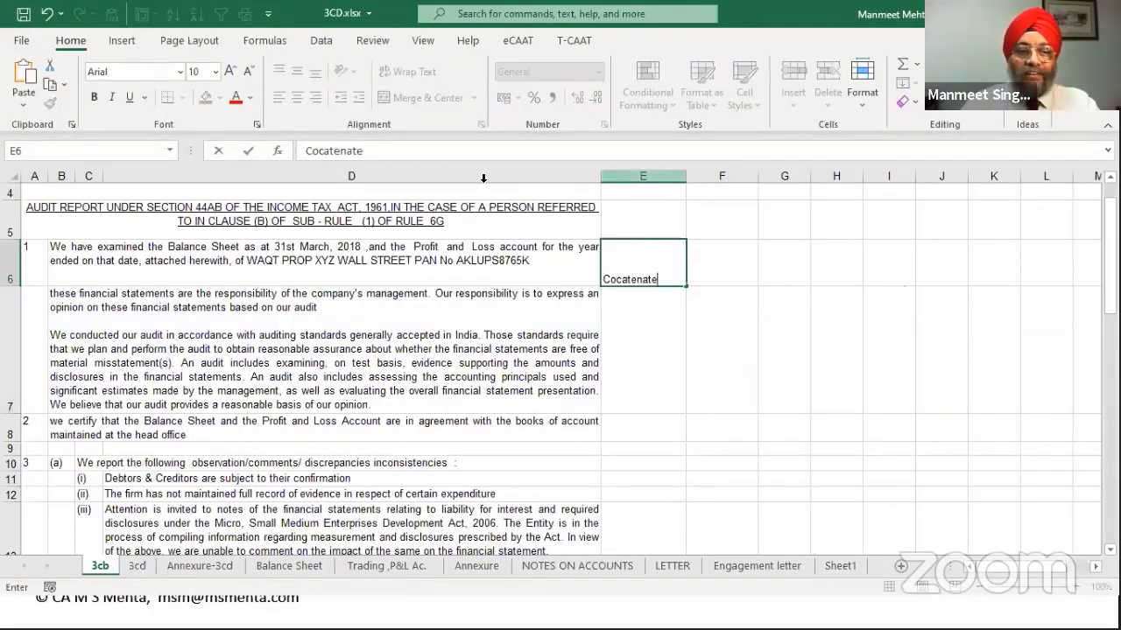
pyautogui.click(317, 153)
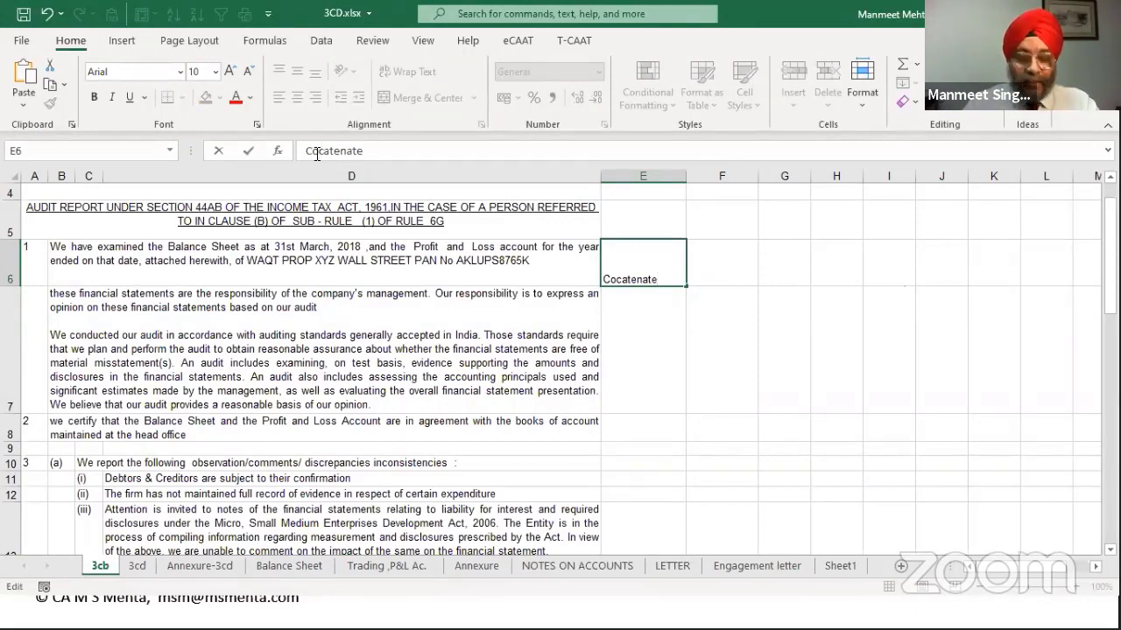
pyautogui.write('n')
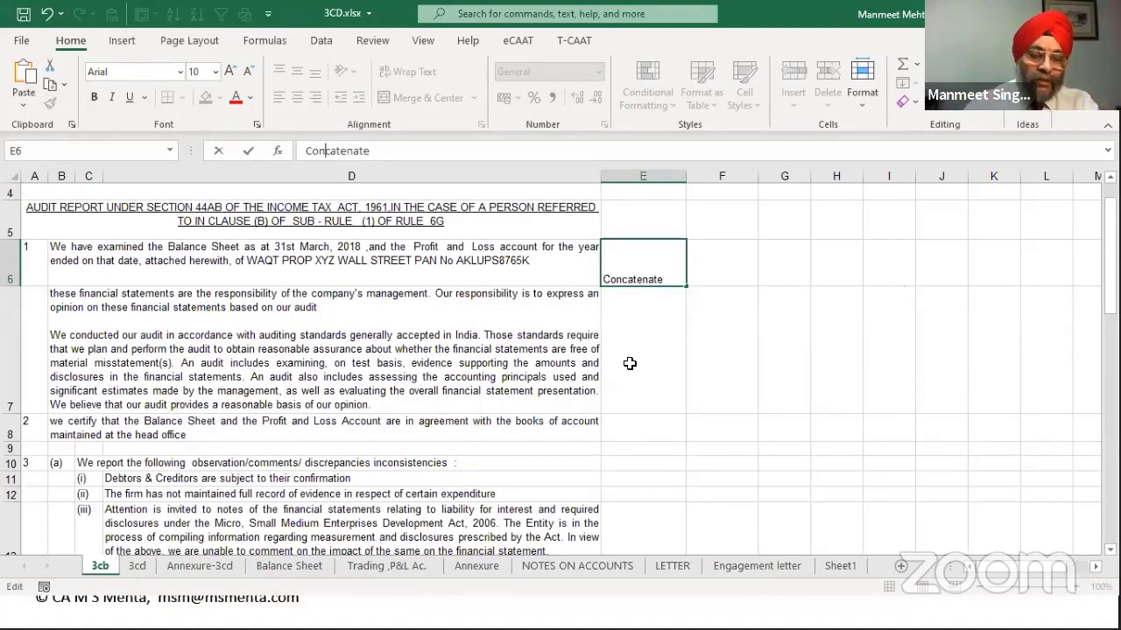
pyautogui.press('Escape')
# Show the complete formula behind the opening audit report paragraph in B6 by enlarging the formula bar.
pyautogui.click(291, 254)
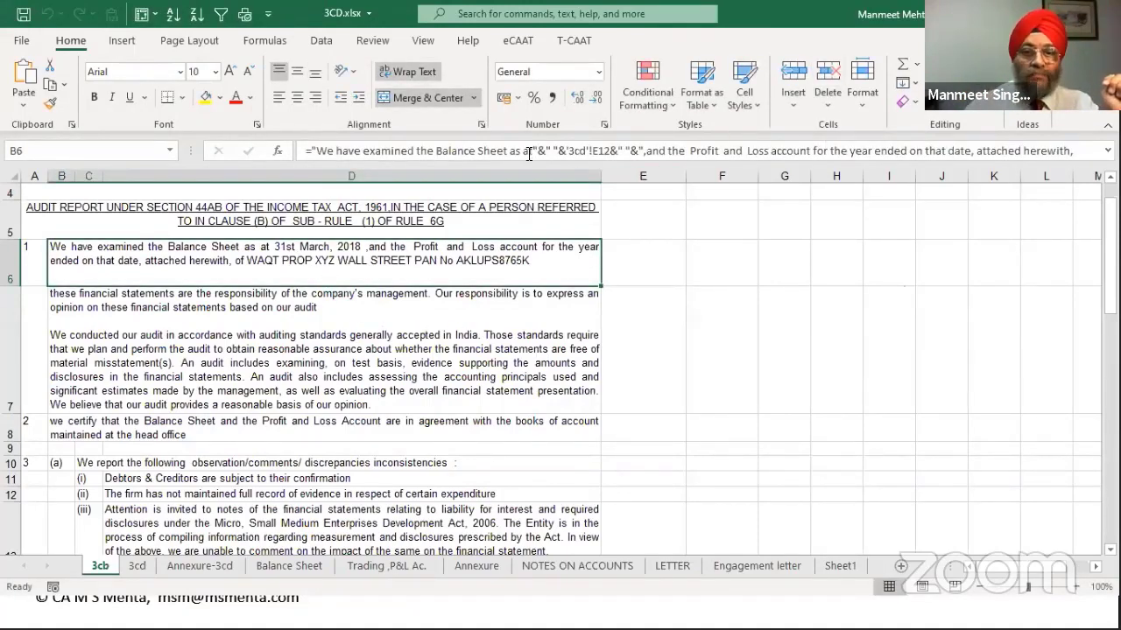
pyautogui.moveTo(561, 164); pyautogui.dragTo(571, 195)
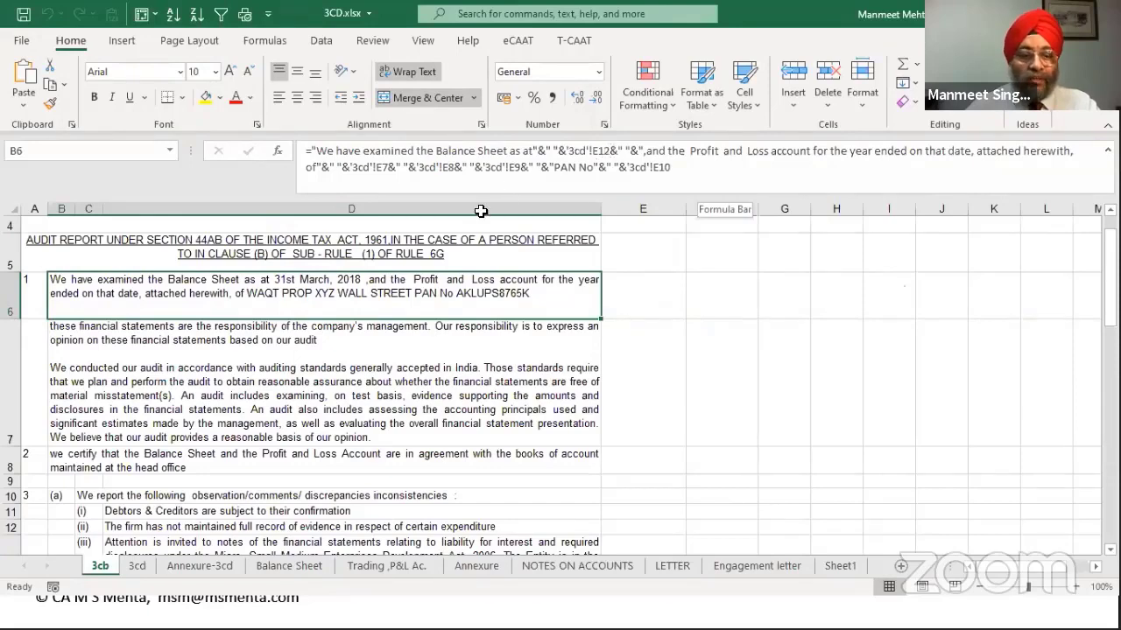
# Change the Previous Year Ended date on the 3cd sheet to 31st March, 2020 and check the linked paragraph on the 3cb sheet.
pyautogui.click(138, 568)
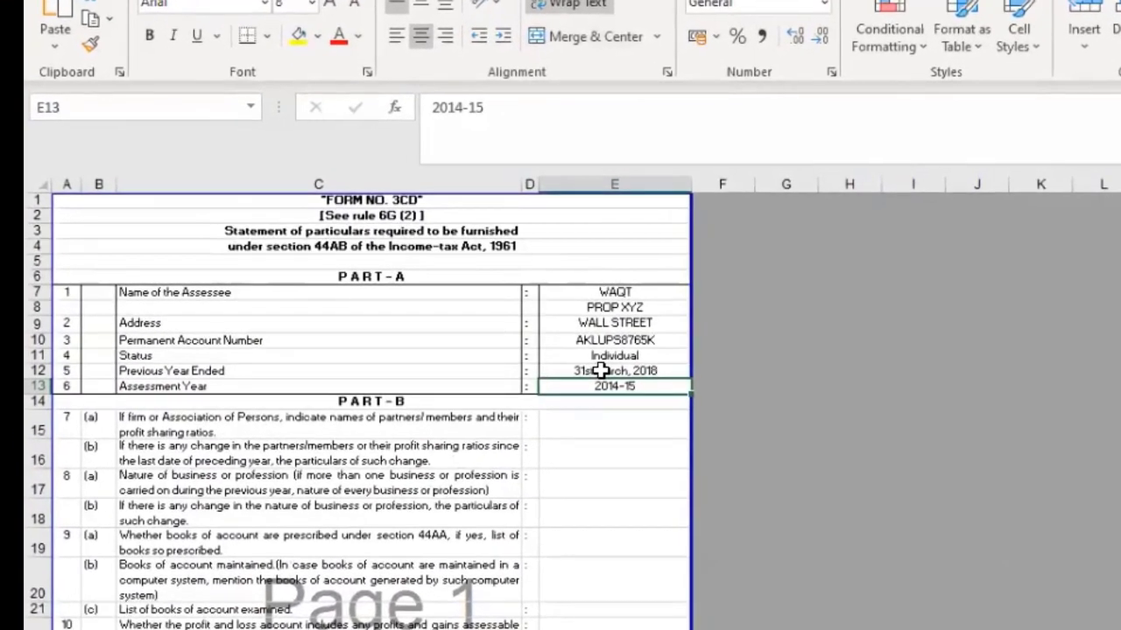
pyautogui.click(600, 371)
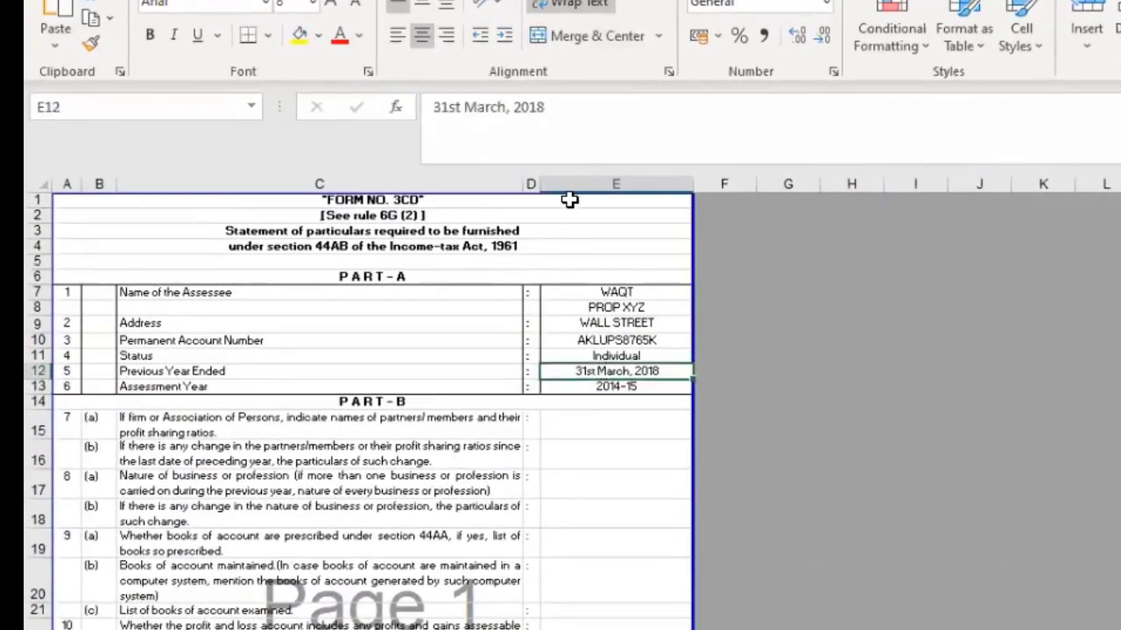
pyautogui.moveTo(543, 106); pyautogui.dragTo(530, 109)
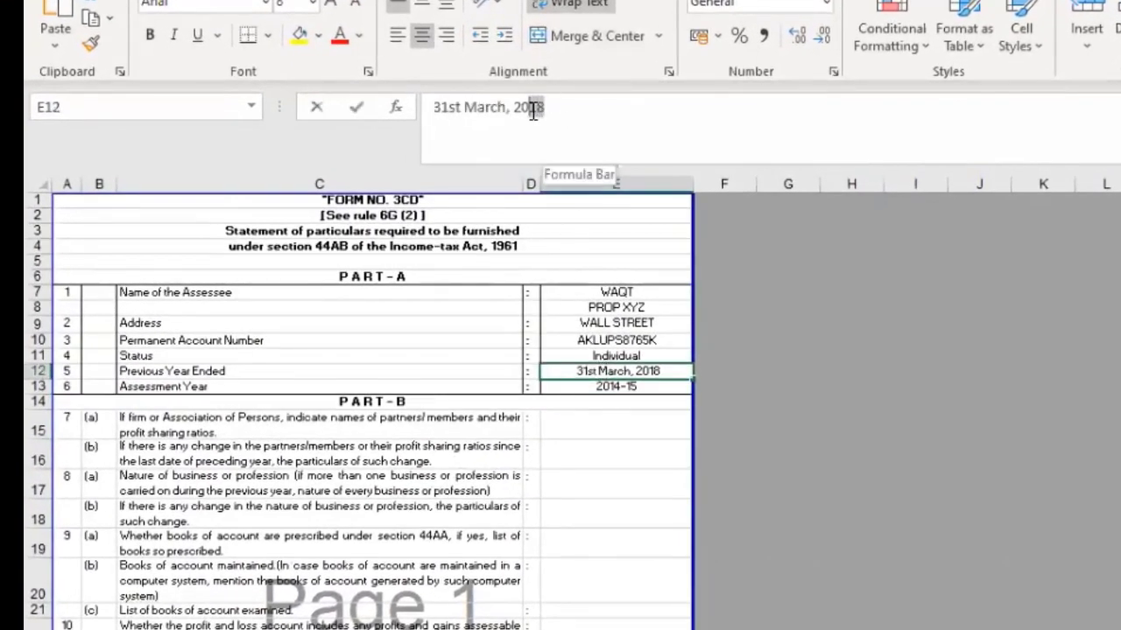
pyautogui.write('20')
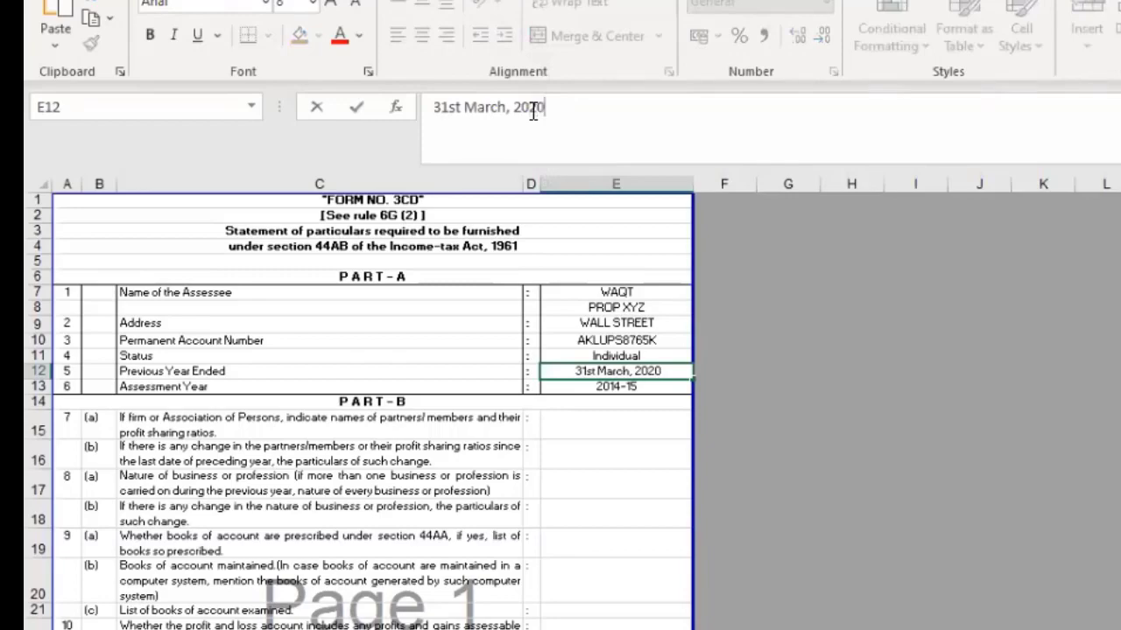
pyautogui.press('Return')
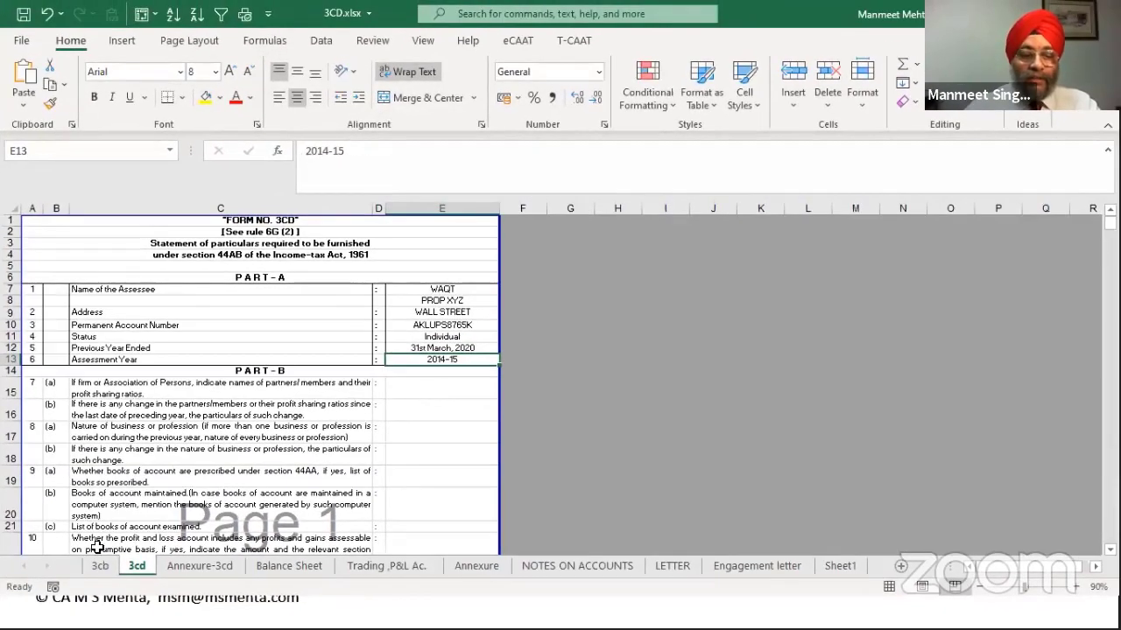
pyautogui.click(100, 566)
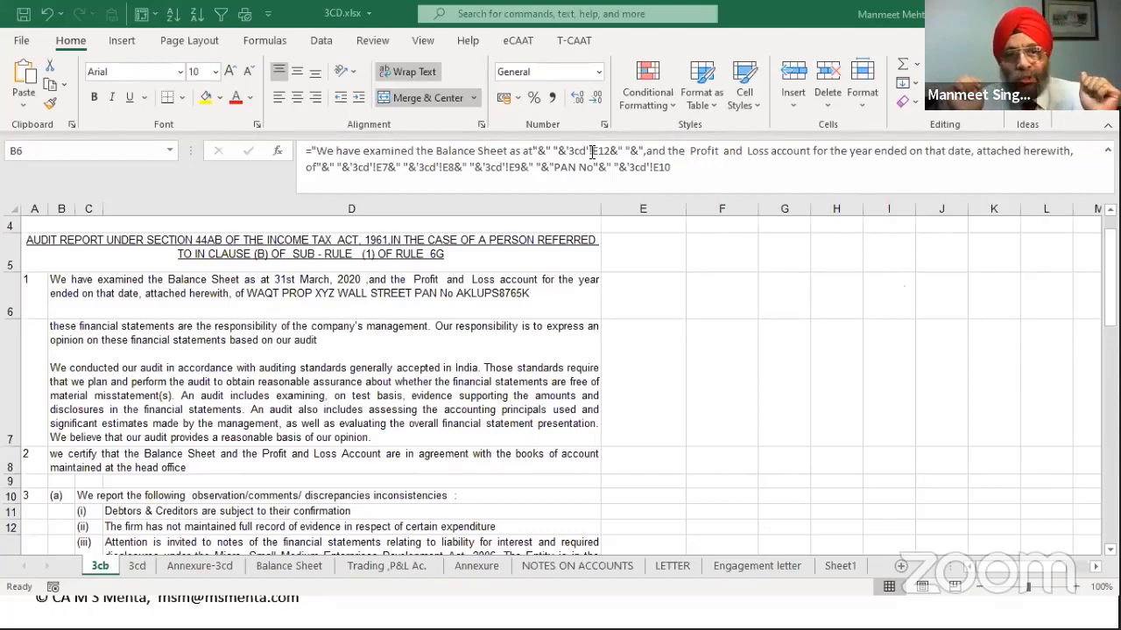
pyautogui.click(535, 375)
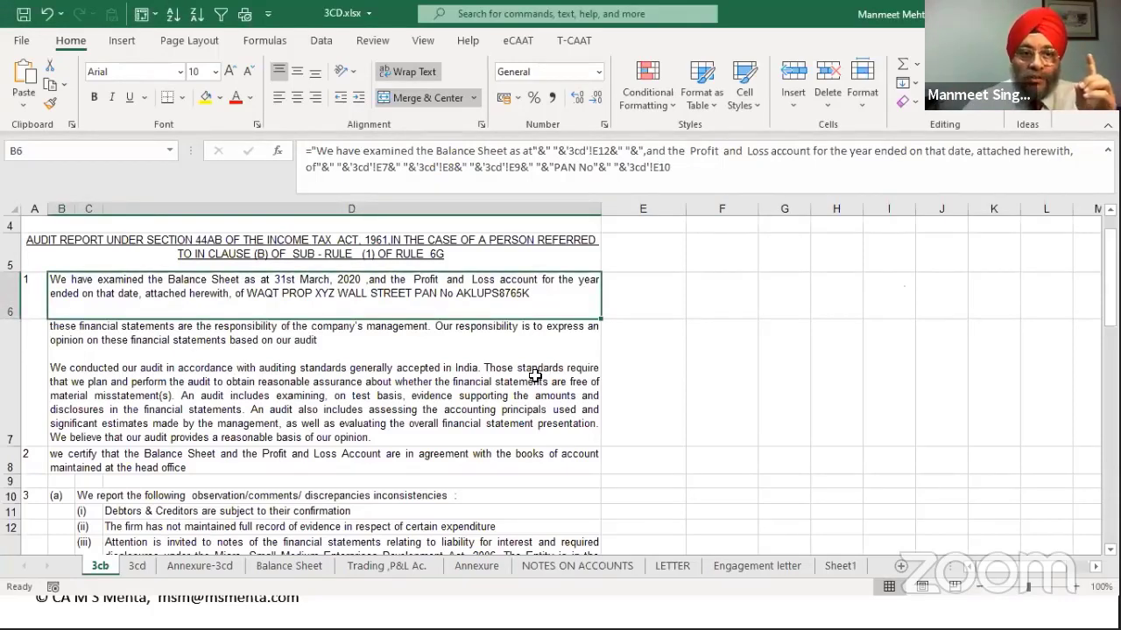
# Examine the 3cd, Annexure-3cd, Balance Sheet, Trading and P&L and Annexure sheets for details linked to the 3cd data.
pyautogui.click(137, 566)
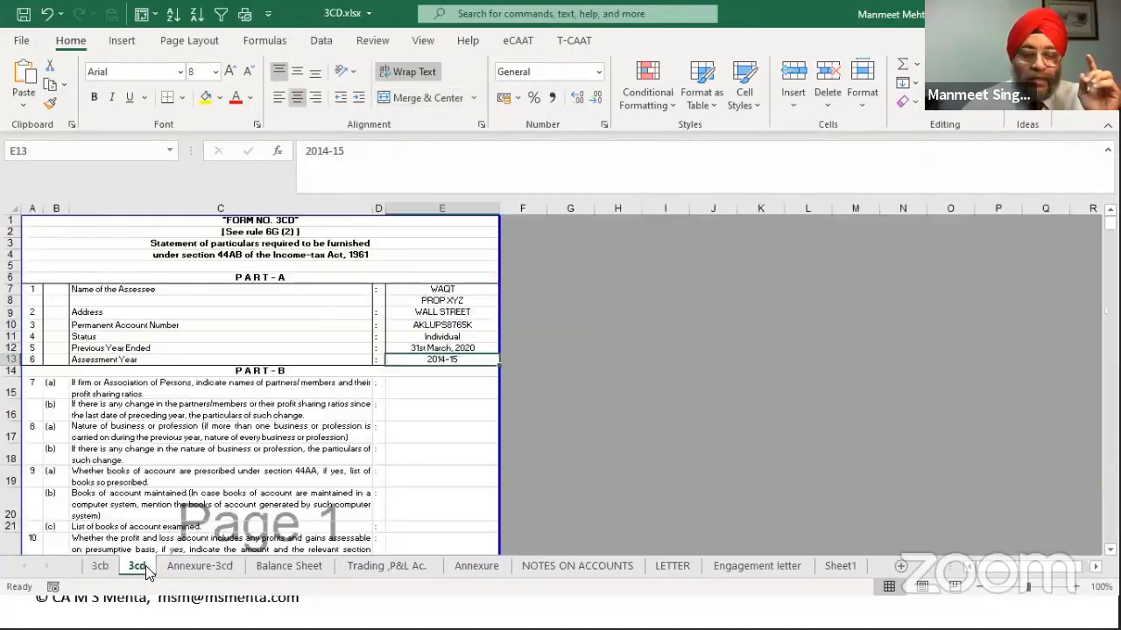
pyautogui.click(210, 566)
pyautogui.click(273, 566)
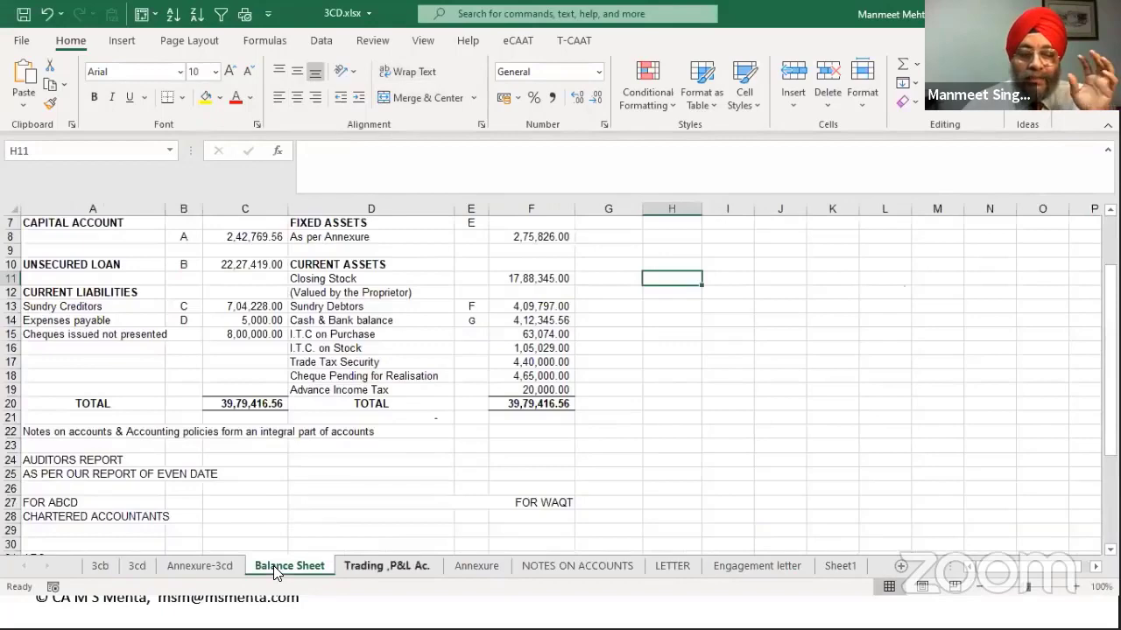
pyautogui.hotkey('ctrl', 'pagedown')
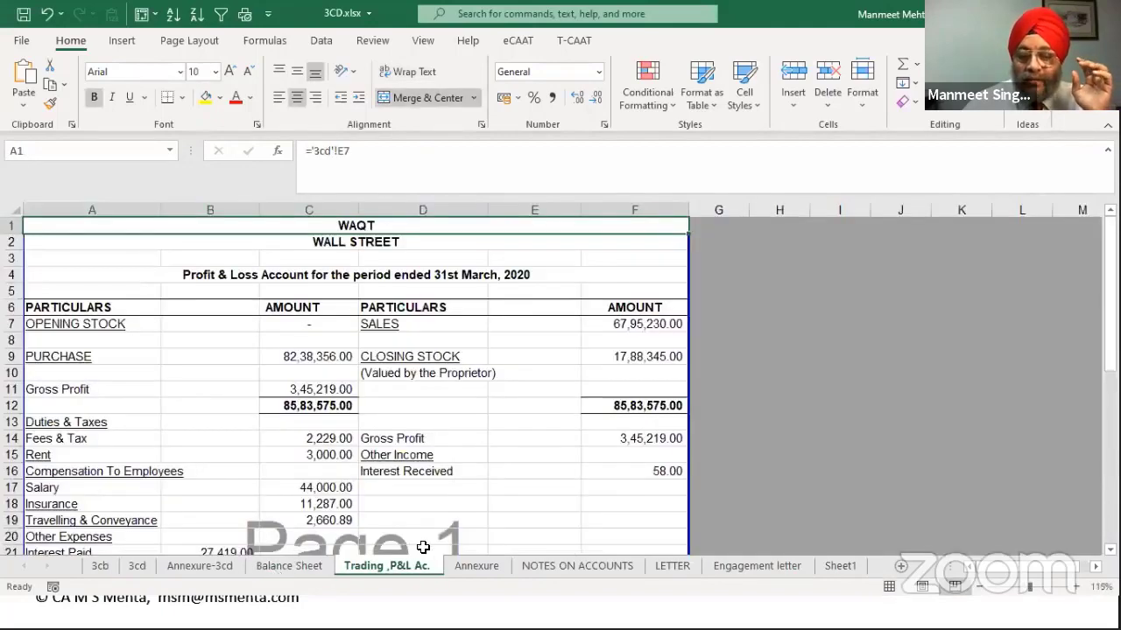
pyautogui.click(475, 566)
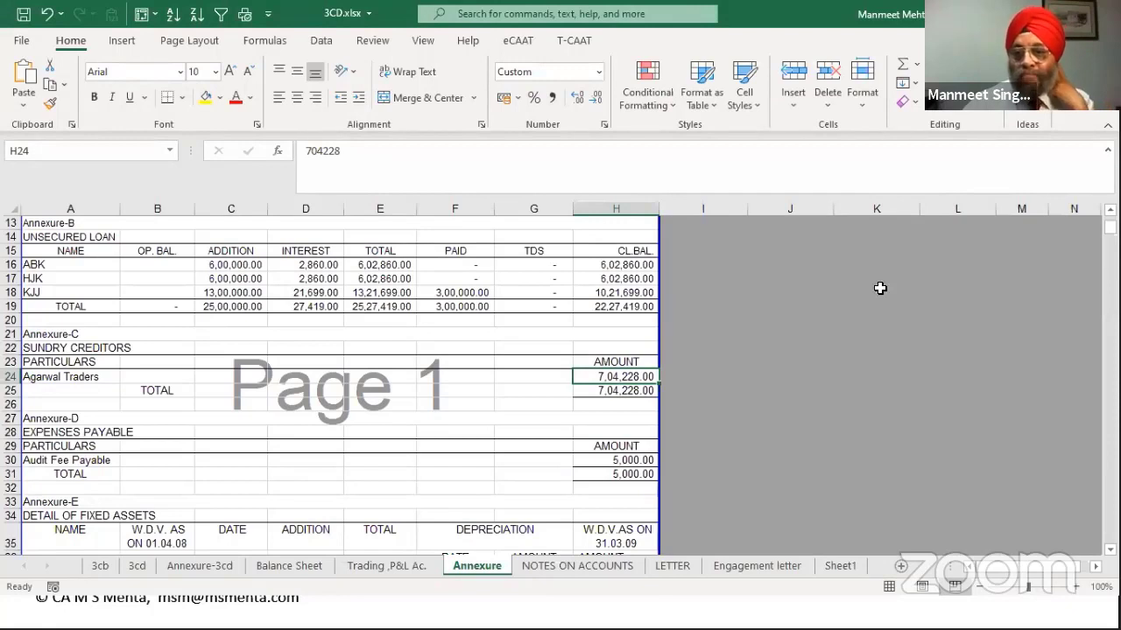
pyautogui.hotkey('alt', 'Tab')
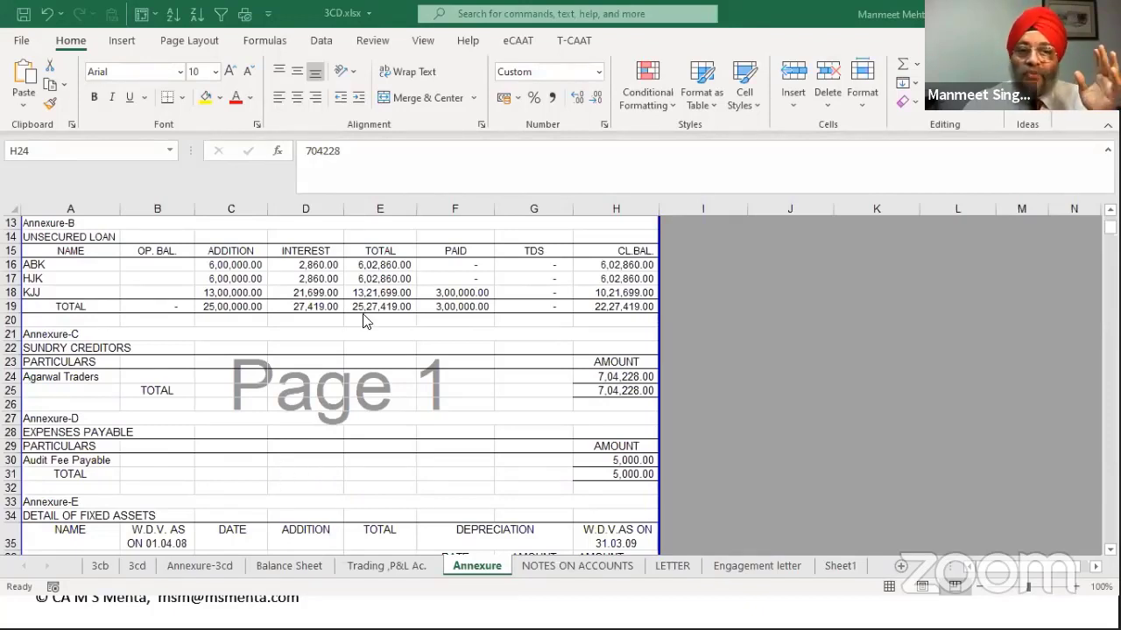
# Review the Notes on Accounts, Letter and Engagement letter sheets for text built from the linked assessee name and year-end date.
pyautogui.click(562, 565)
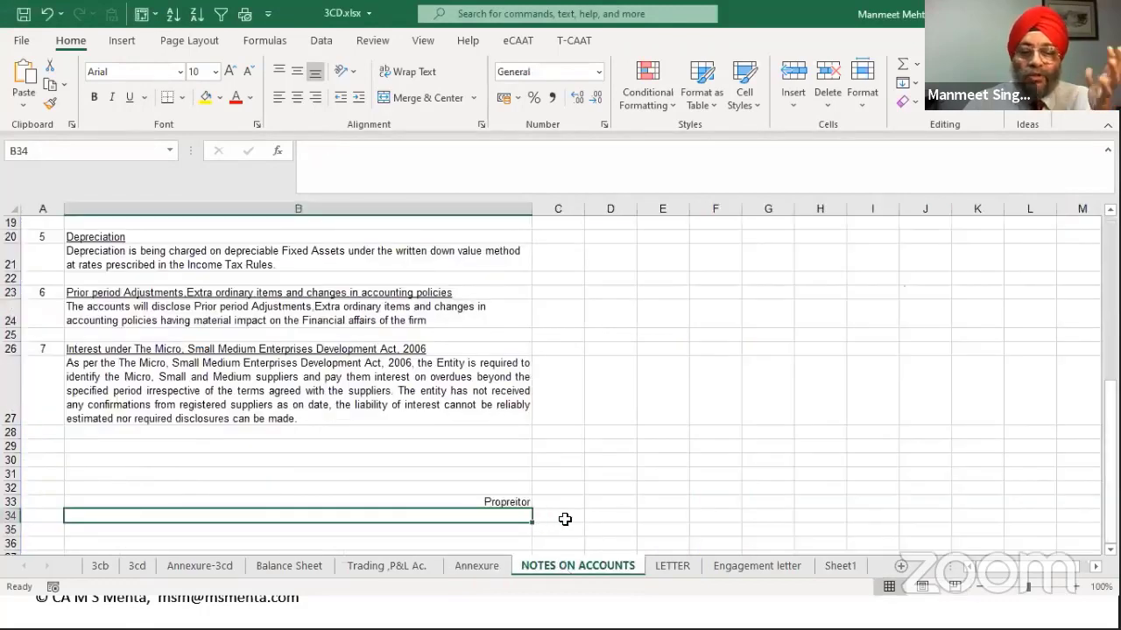
pyautogui.click(673, 567)
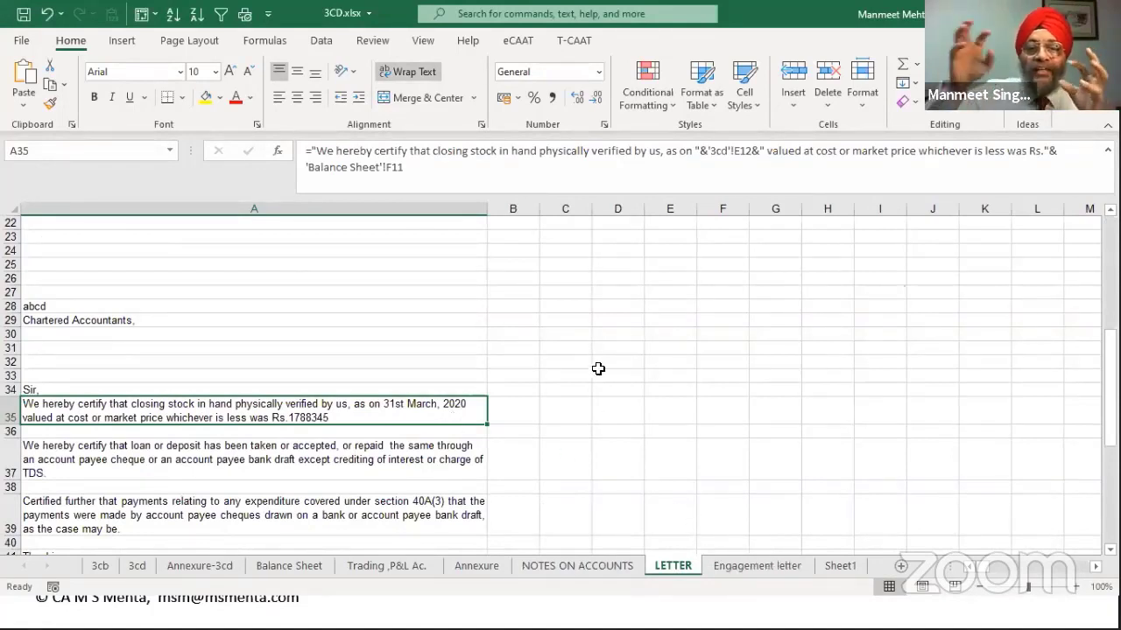
pyautogui.click(767, 567)
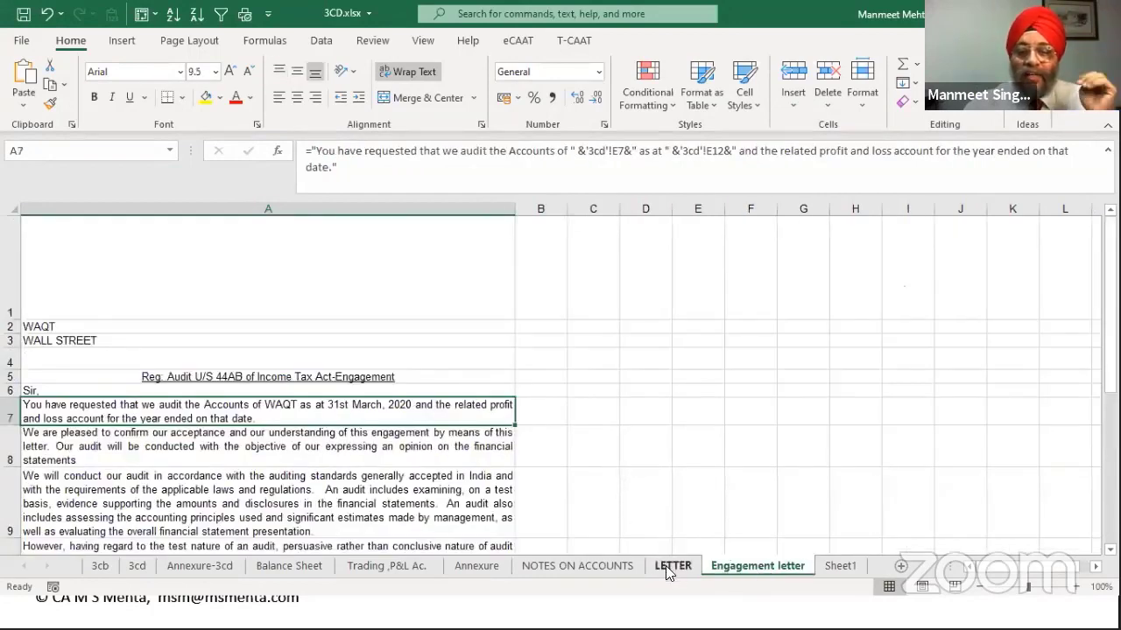
pyautogui.click(665, 566)
pyautogui.click(592, 564)
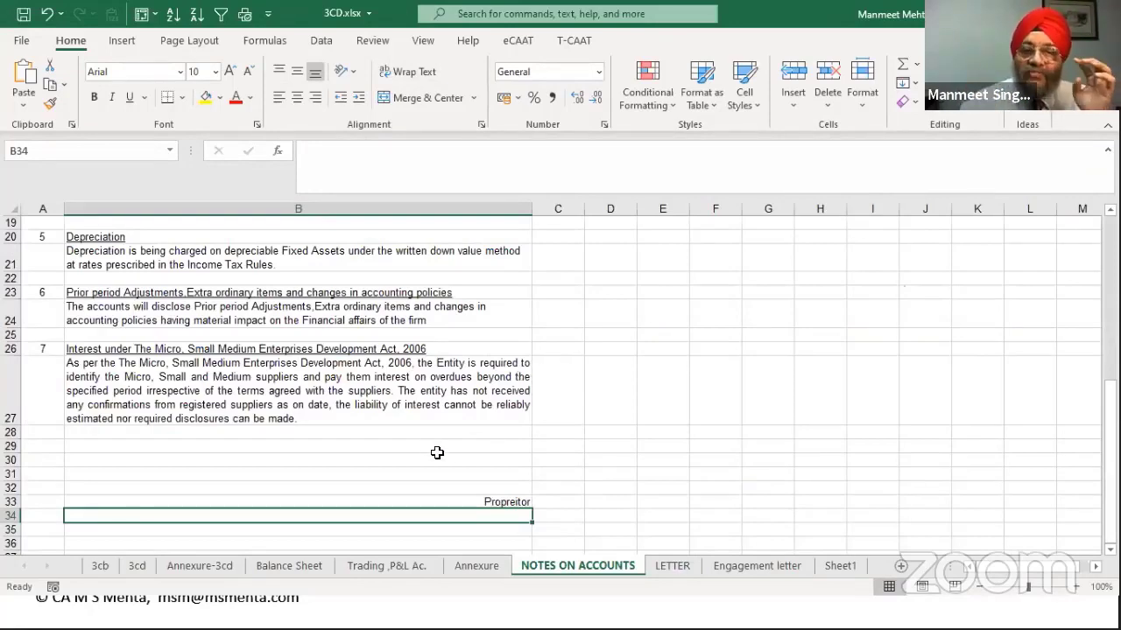
pyautogui.scroll(6, 428, 442)
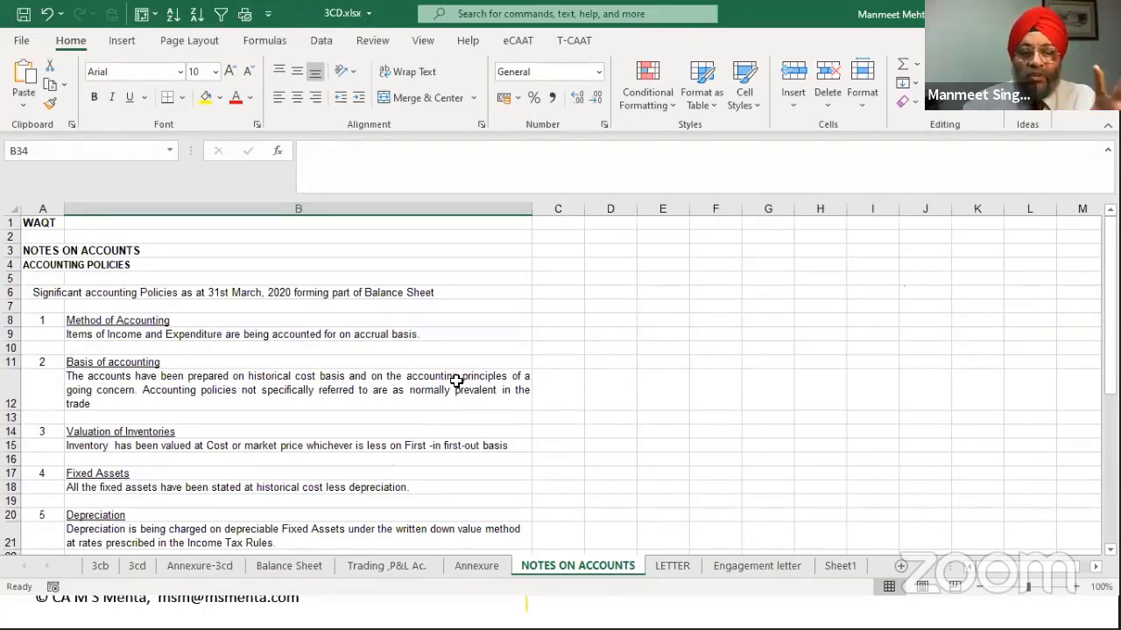
pyautogui.click(760, 566)
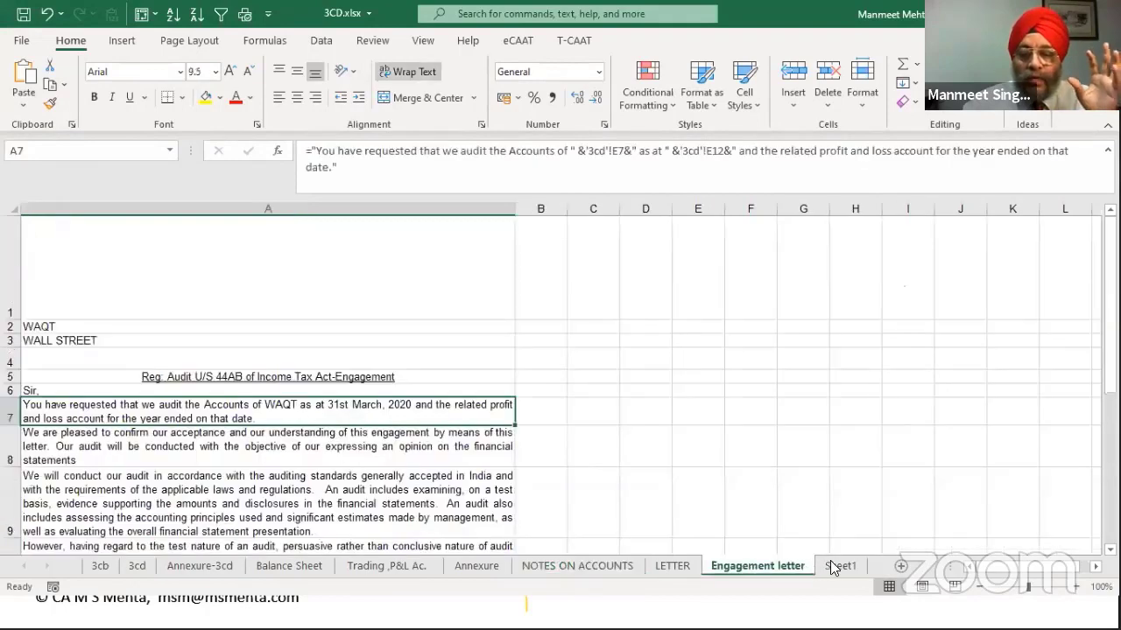
# Add a new worksheet and enter 1234545 in cell A1.
pyautogui.click(903, 569)
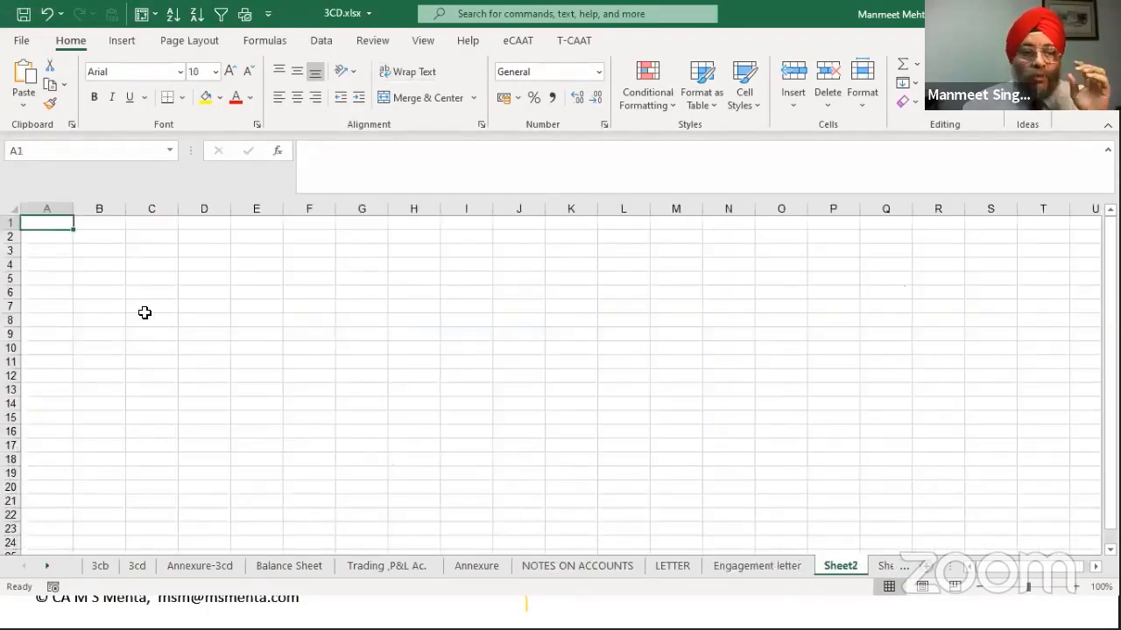
pyautogui.scroll(5, 395, 419)
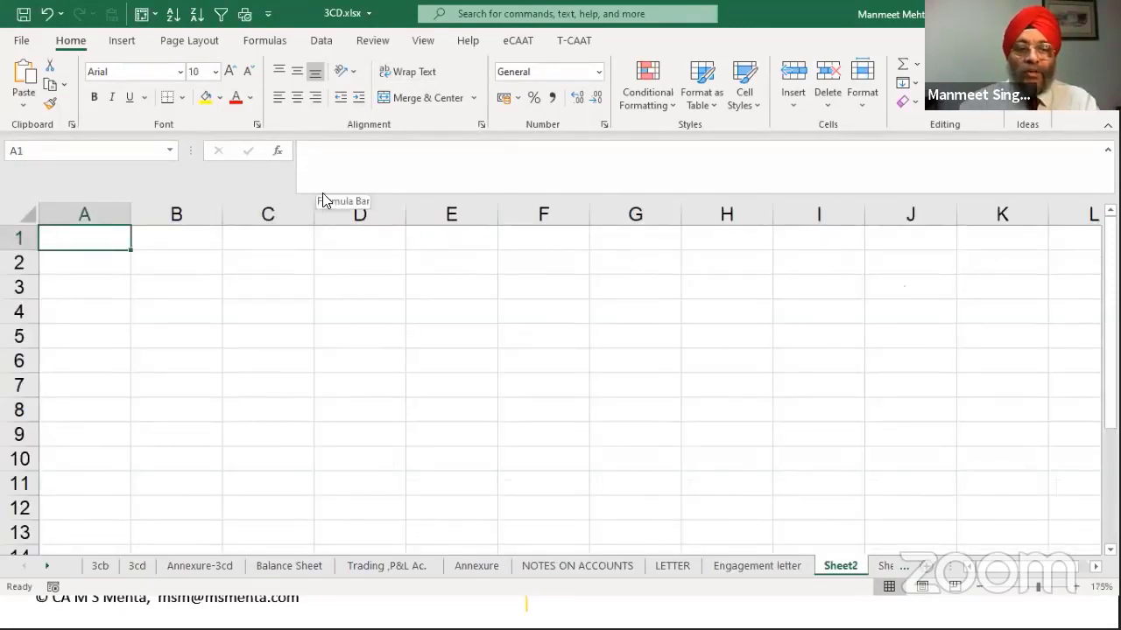
pyautogui.click(323, 189)
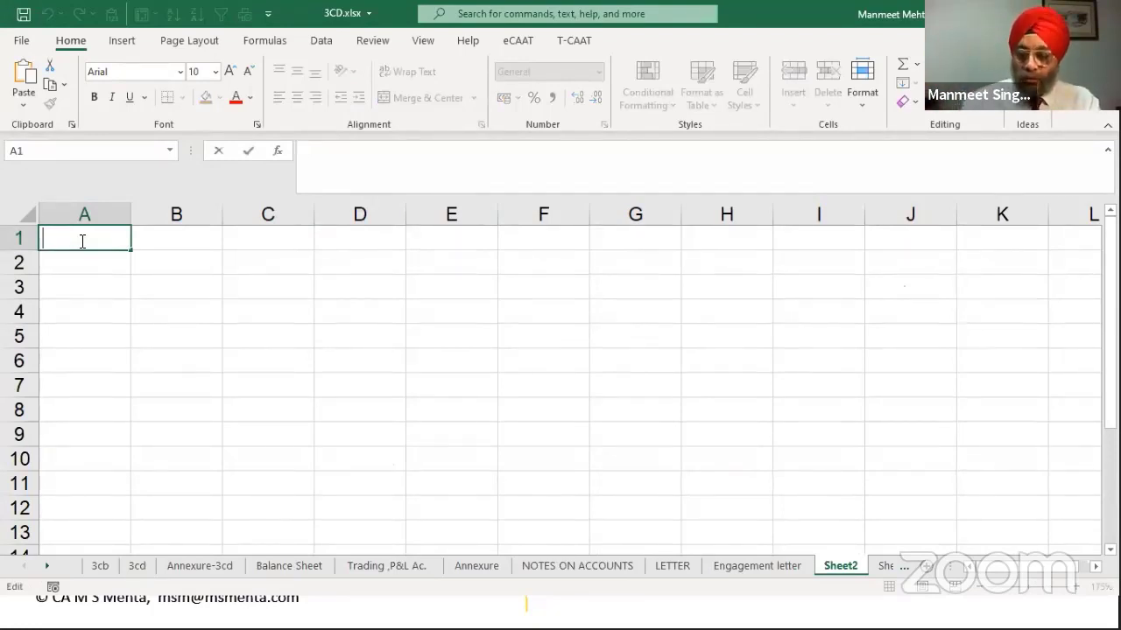
pyautogui.write('123454564564')
pyautogui.press('BackSpace')
pyautogui.press('BackSpace')
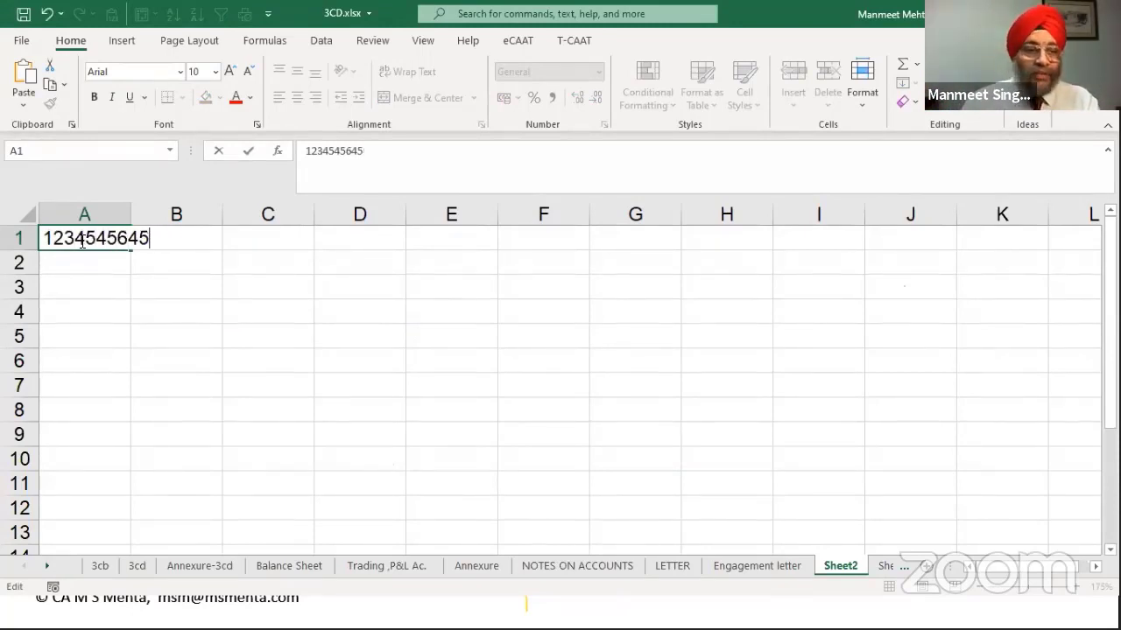
pyautogui.press('BackSpace')
pyautogui.press('BackSpace')
pyautogui.press('BackSpace')
pyautogui.press('Return')
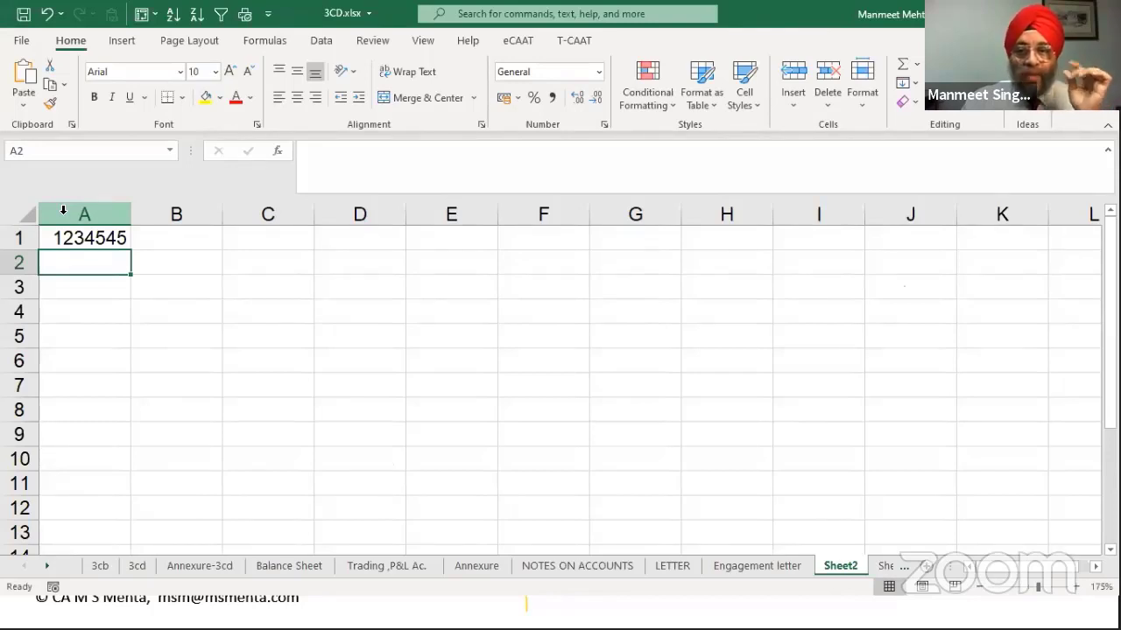
# Enter the formula ="The closing stock is Rs. "&A1&" valued at cost." in cell A2 of Sheet2.
pyautogui.write('=')
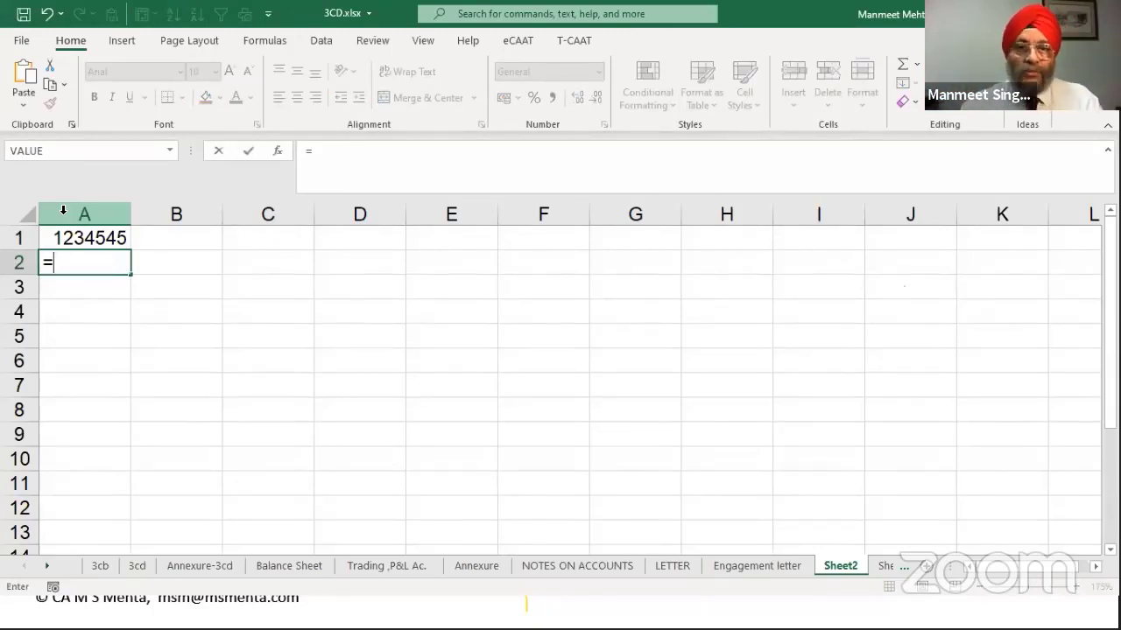
pyautogui.write('"')
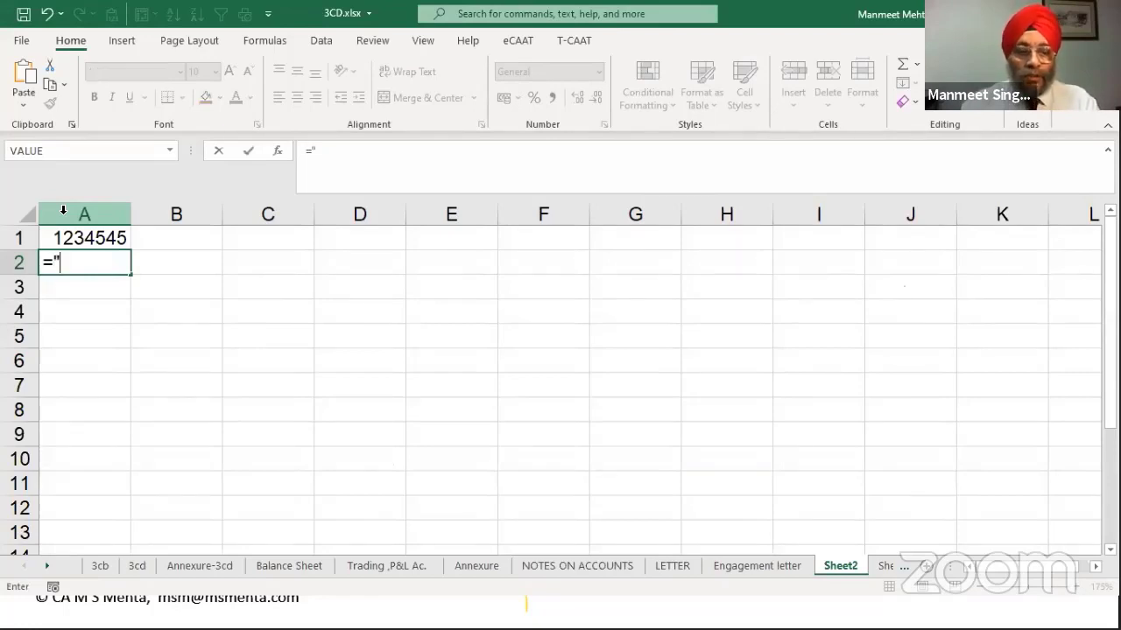
pyautogui.write('The closing stock is Rs')
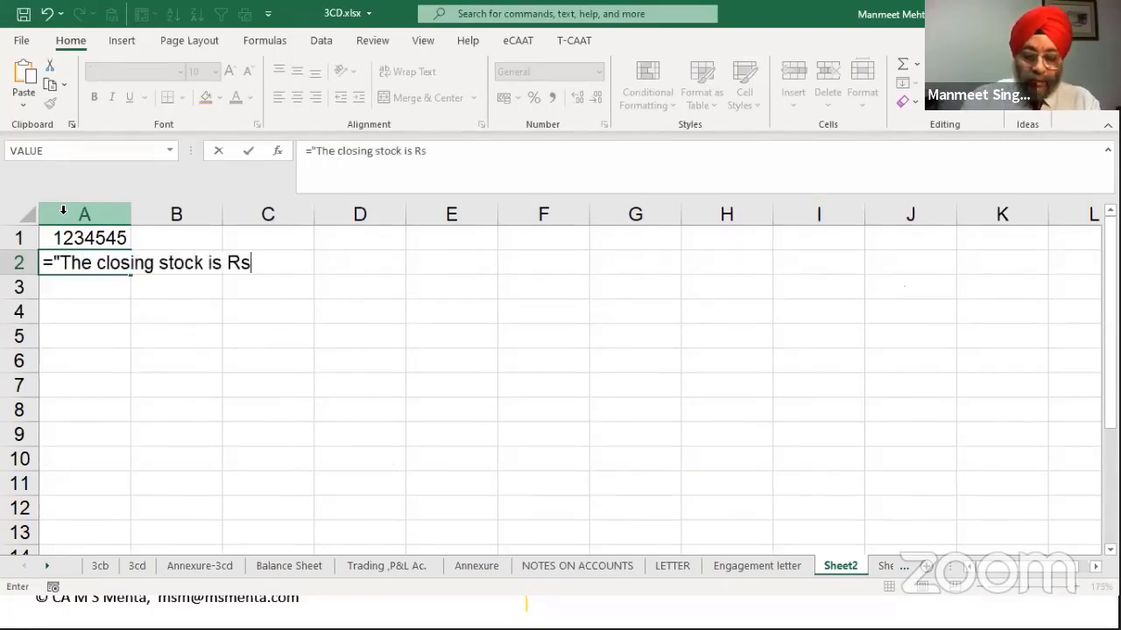
pyautogui.write('.')
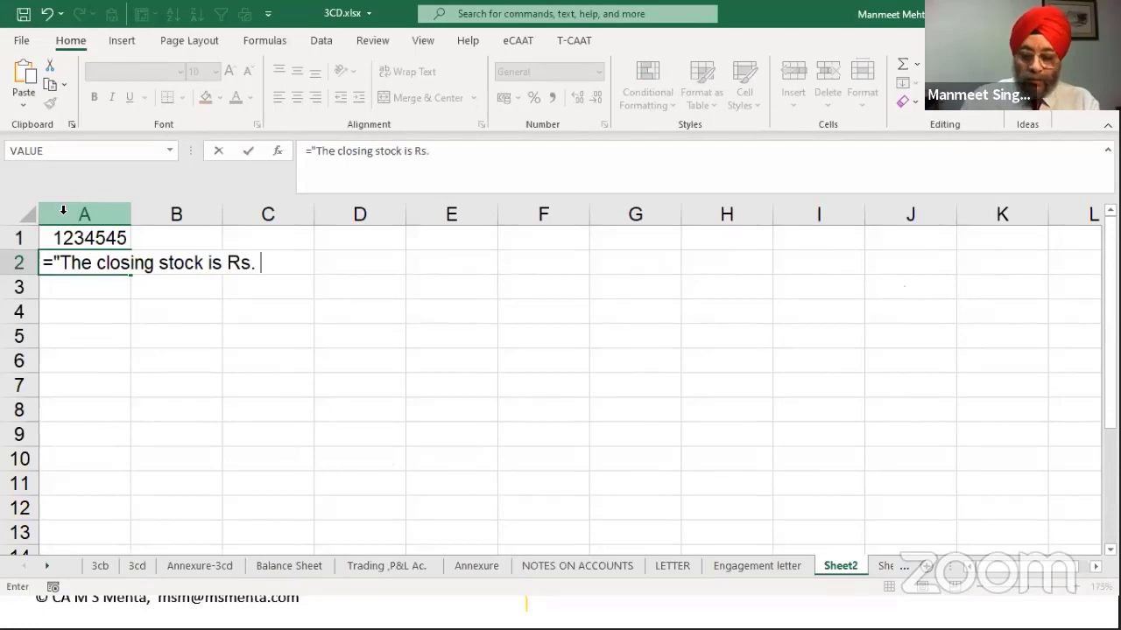
pyautogui.write(' "')
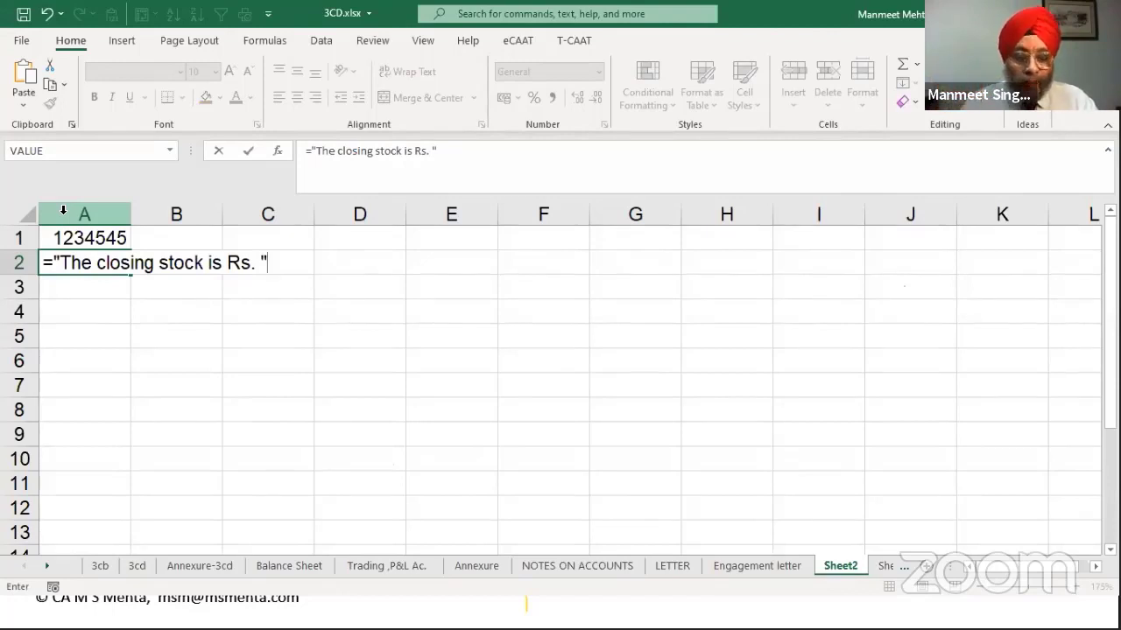
pyautogui.write('&')
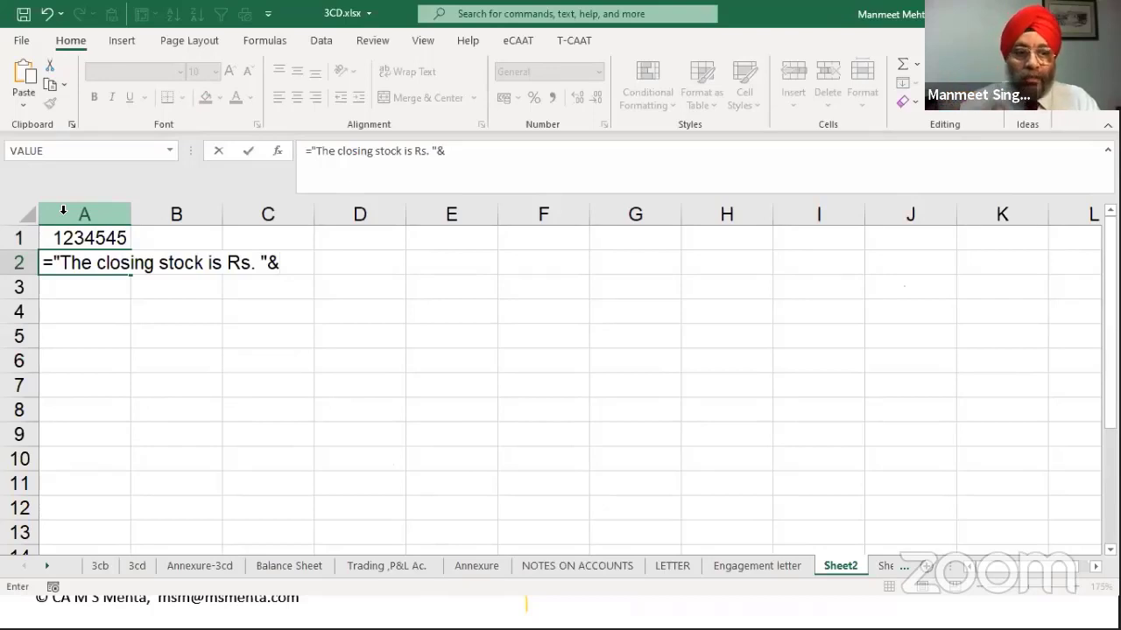
pyautogui.click(103, 237)
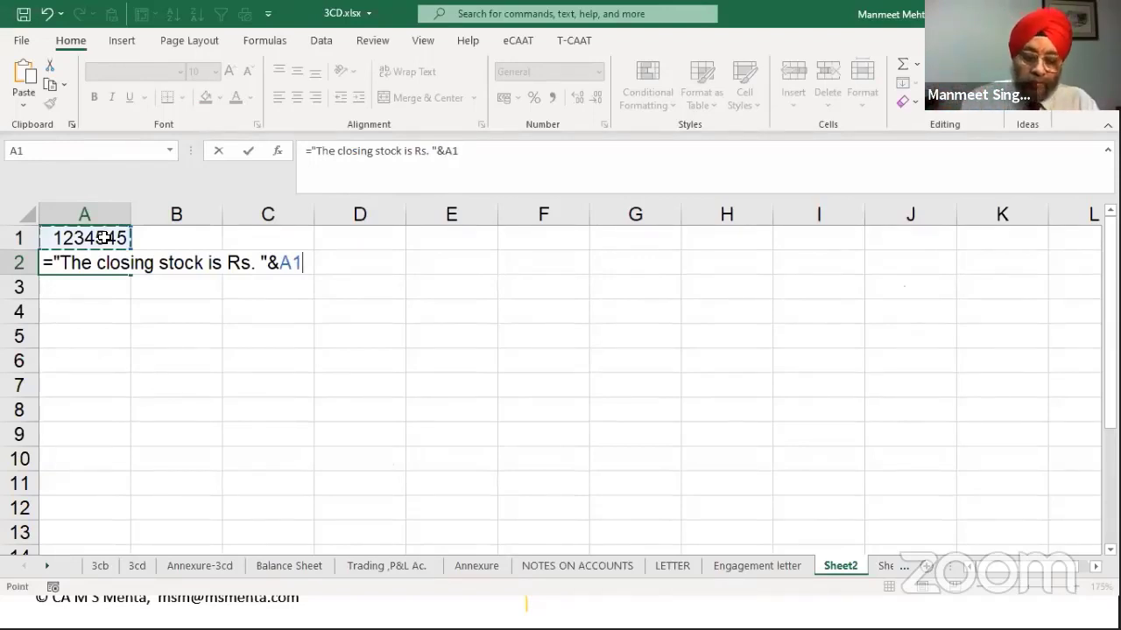
pyautogui.write('&')
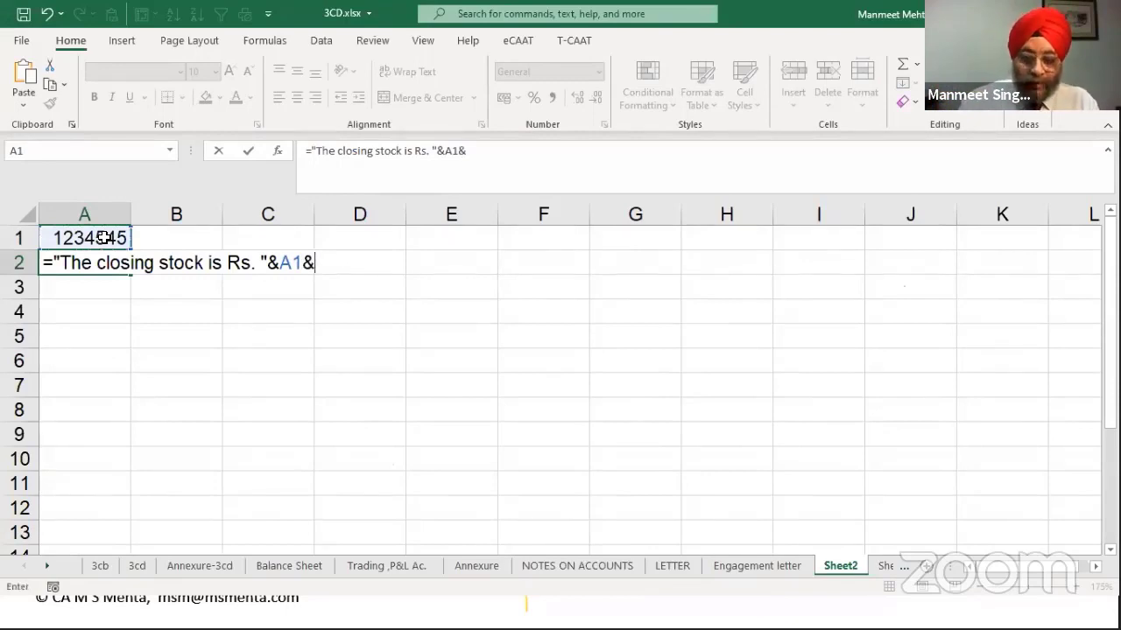
pyautogui.write('" valued at cost."')
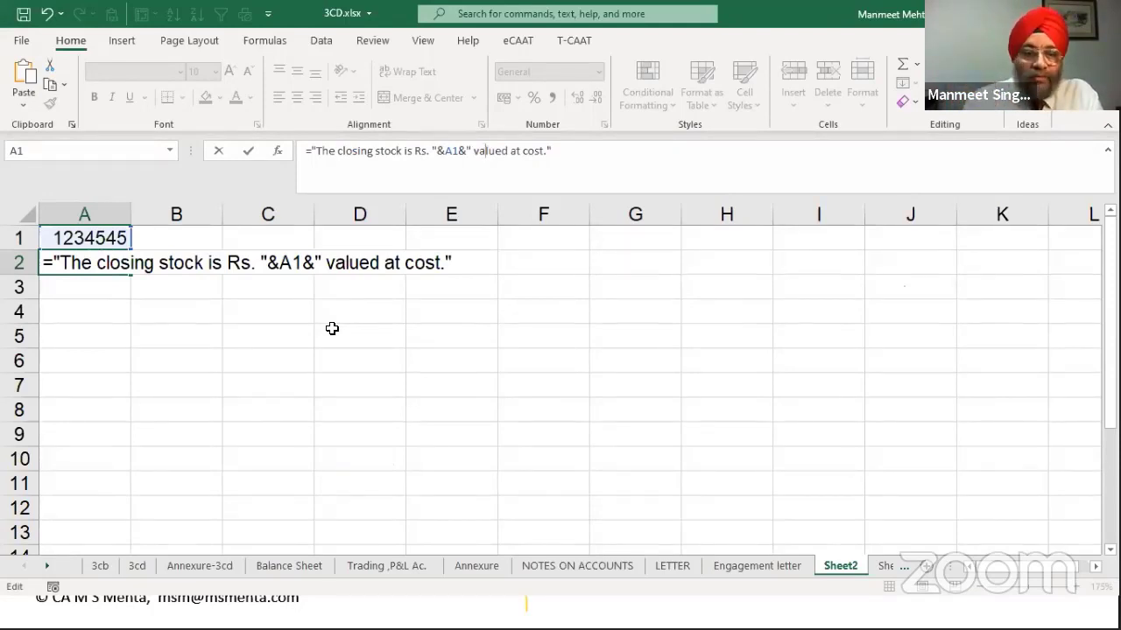
pyautogui.press('Return')
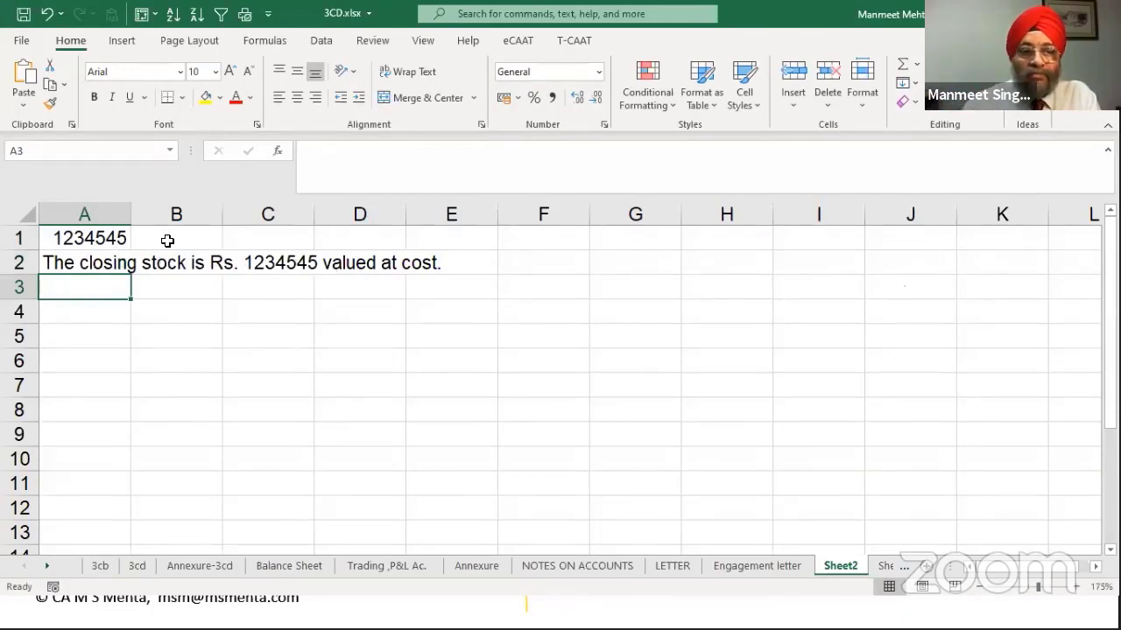
# Change the closing stock amount in cell A1 to 456456.
pyautogui.click(107, 238)
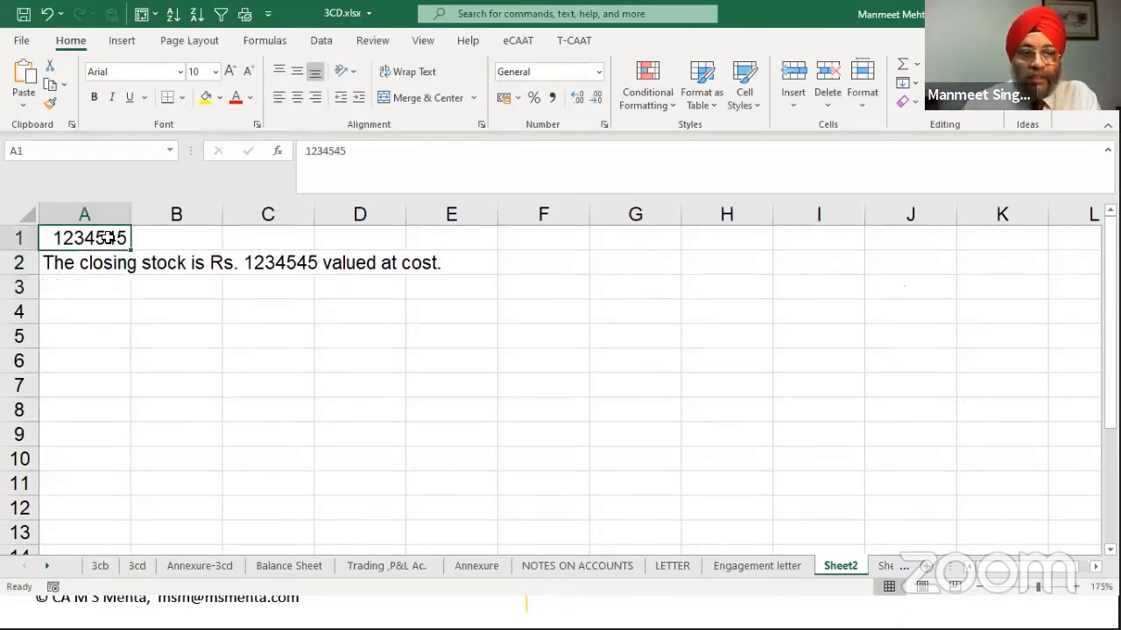
pyautogui.write('456456')
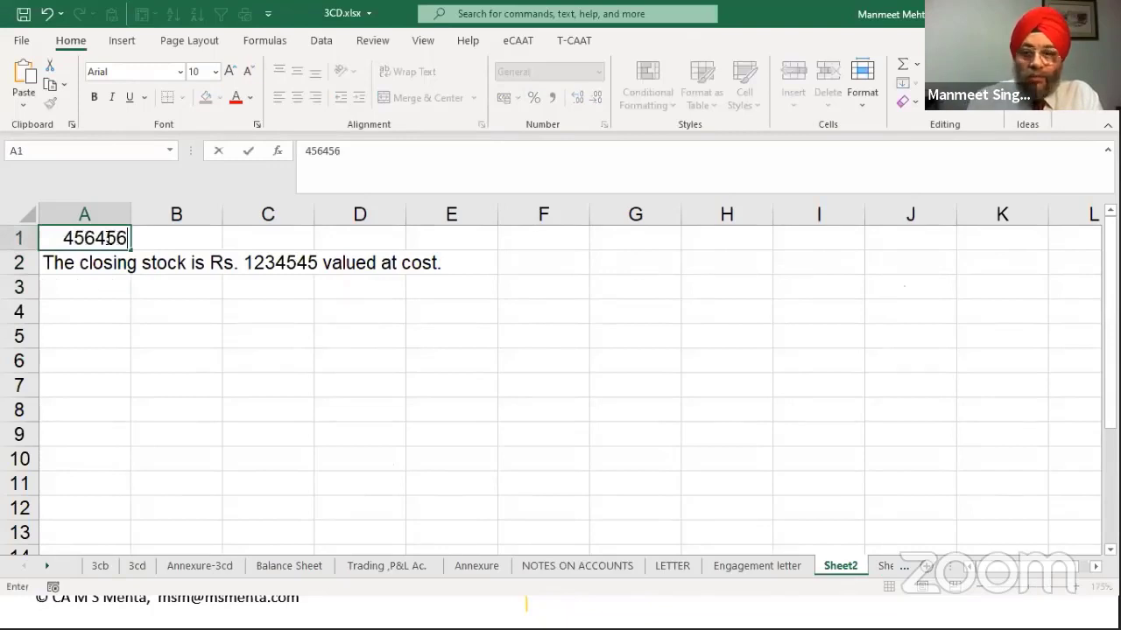
pyautogui.press('Return')
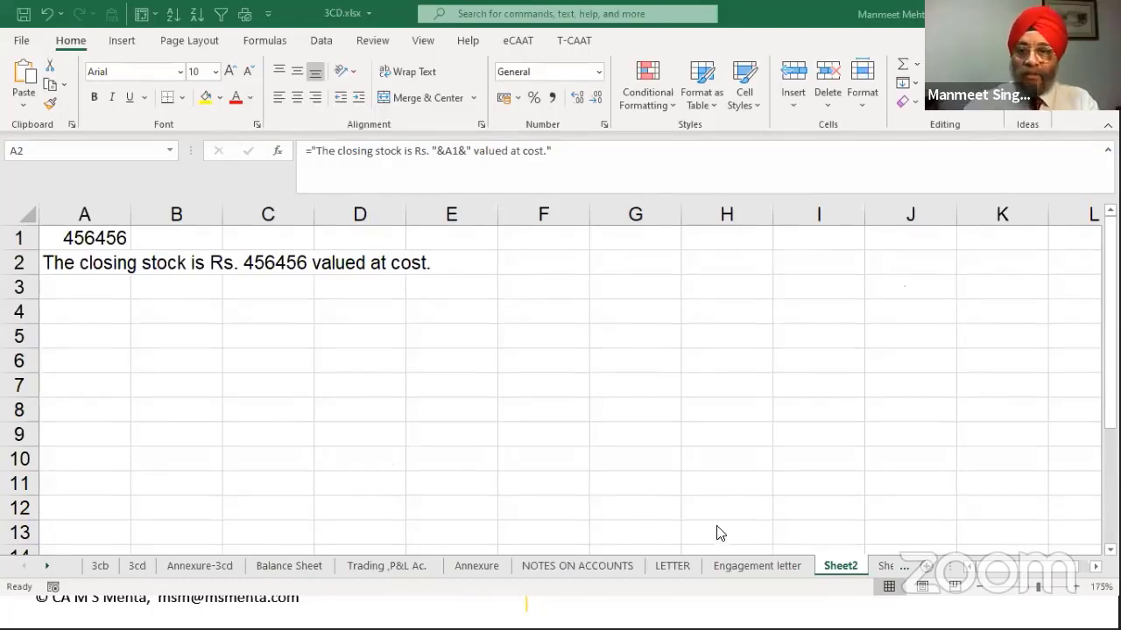
# Switch to the Excel for Tax audit.xlsx workbook and look through the entries on the CashBook sheet.
pyautogui.click(669, 419)
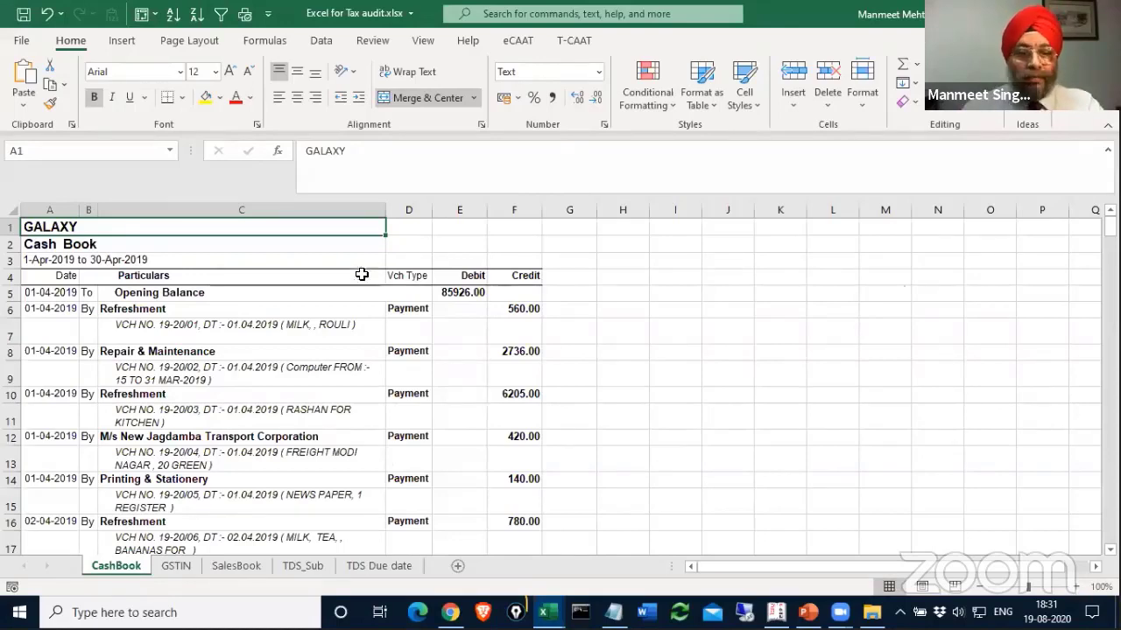
pyautogui.scroll(-7, 349, 322)
pyautogui.scroll(-20, 350, 322)
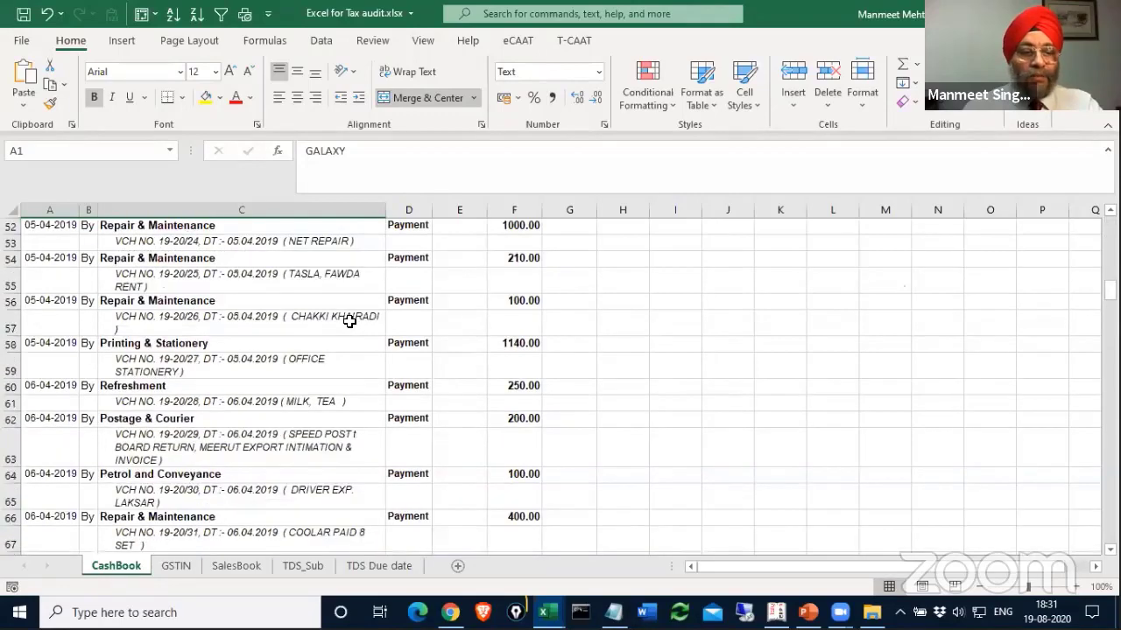
pyautogui.scroll(20, 350, 321)
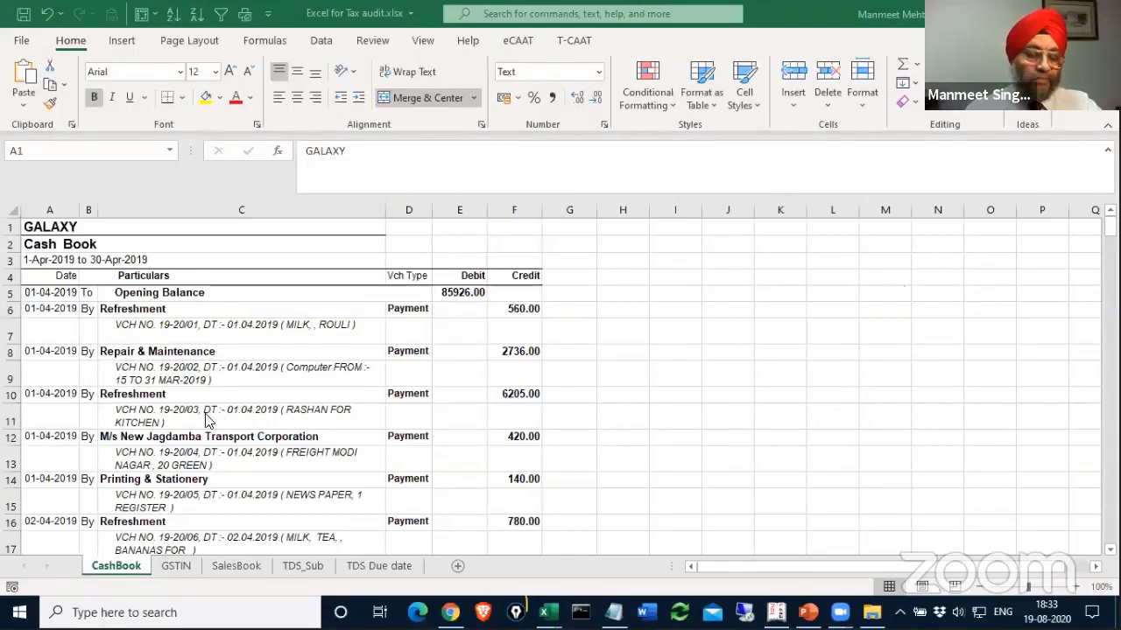
# Create a copy of the CashBook sheet in the same workbook, placed before the GSTIN sheet.
pyautogui.click(109, 569)
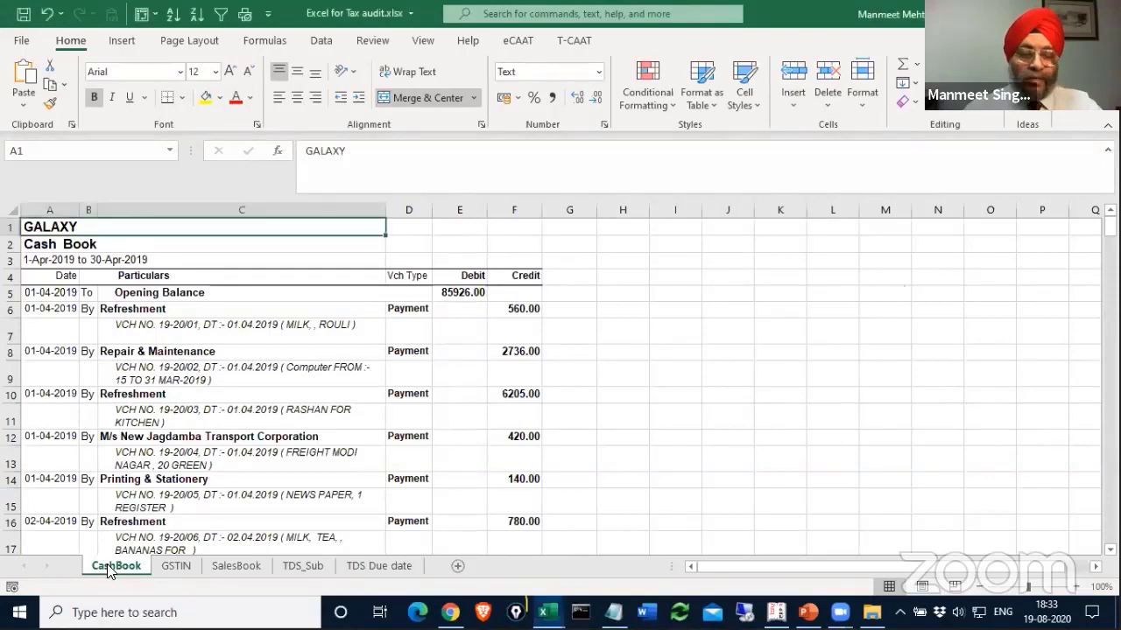
pyautogui.rightClick(110, 570)
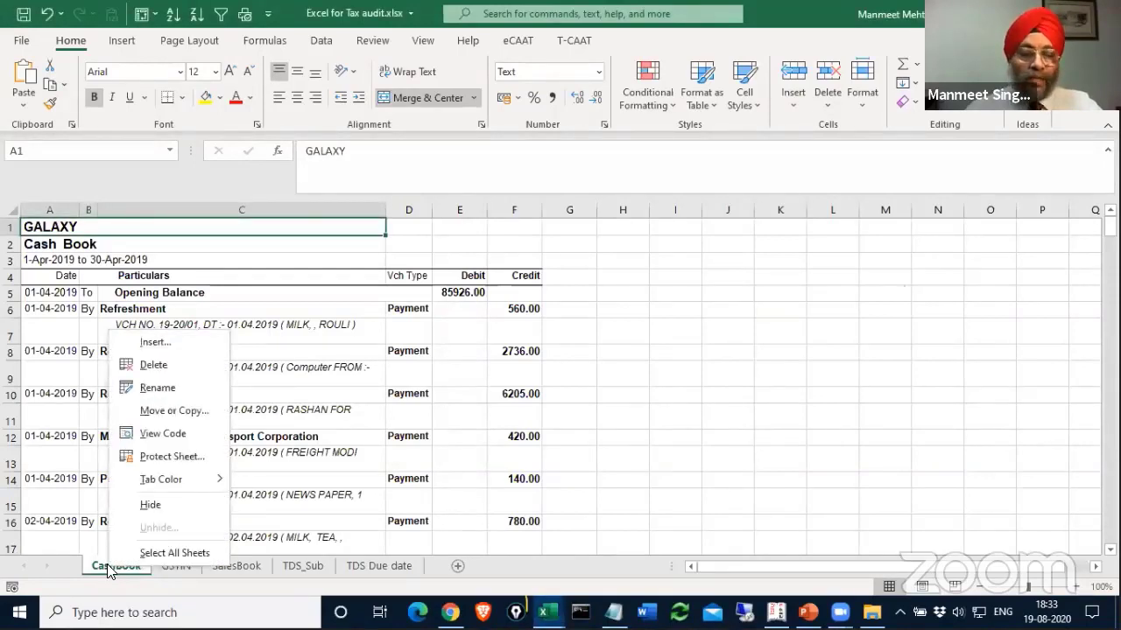
pyautogui.click(174, 411)
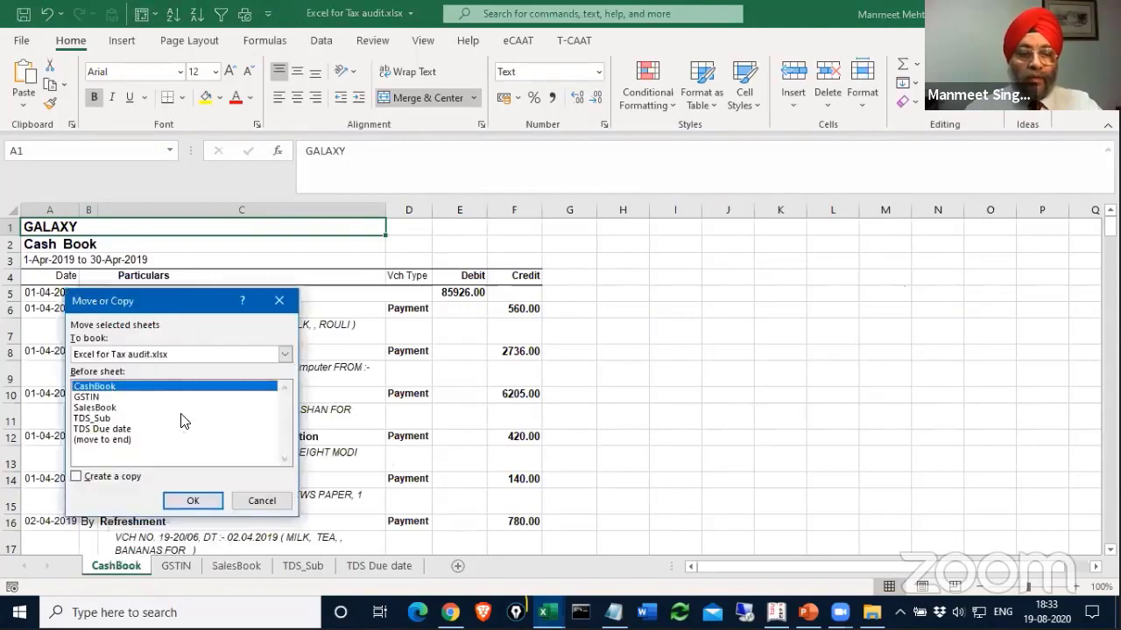
pyautogui.click(96, 397)
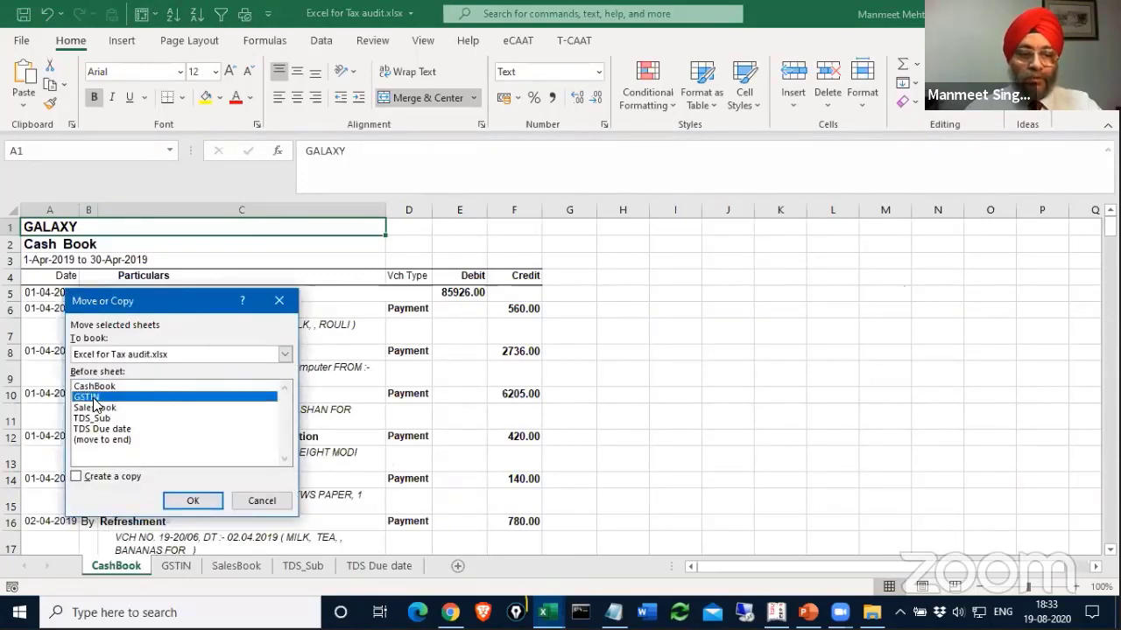
pyautogui.click(80, 477)
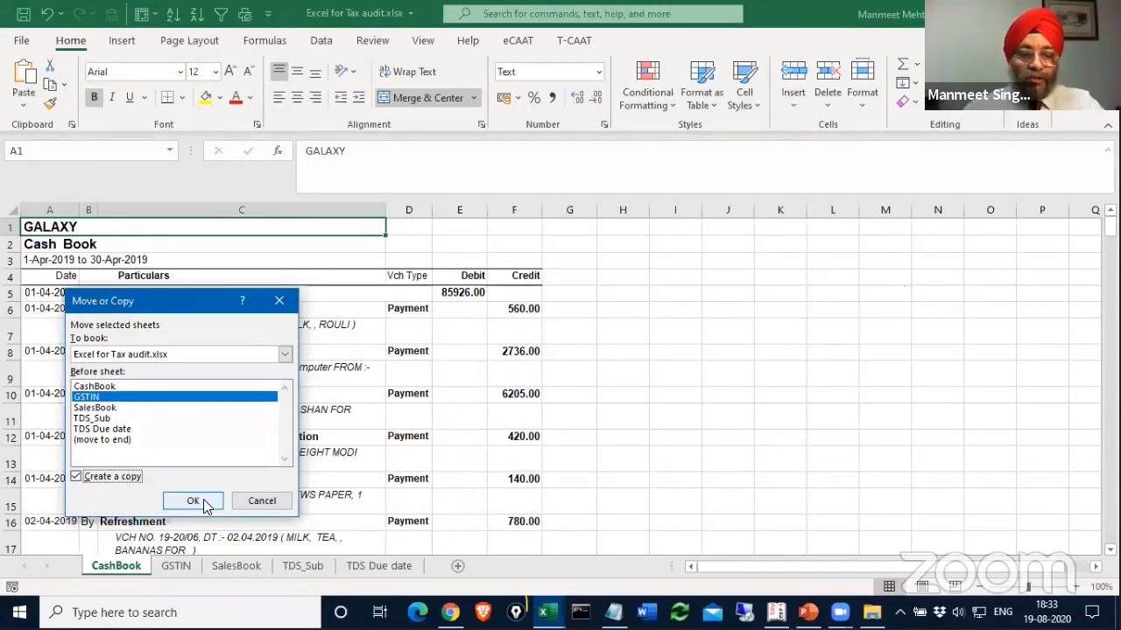
pyautogui.click(194, 502)
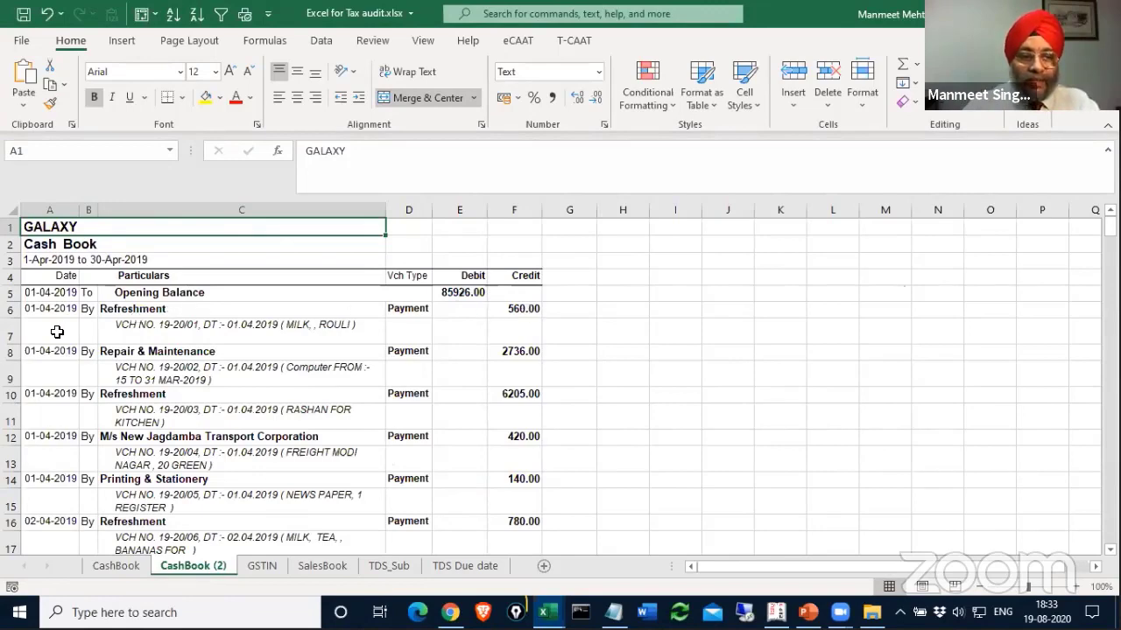
# Delete the three title rows above the Date and Particulars header row on the copied cash book sheet.
pyautogui.scroll(-3, 298, 336)
pyautogui.scroll(-16, 298, 335)
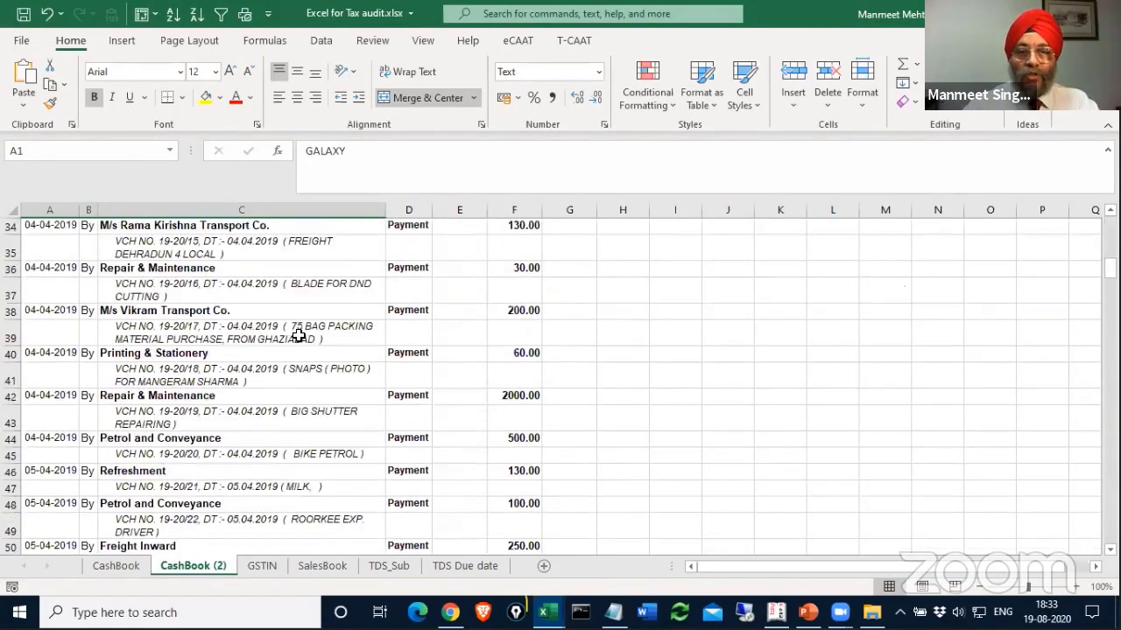
pyautogui.scroll(19, 298, 336)
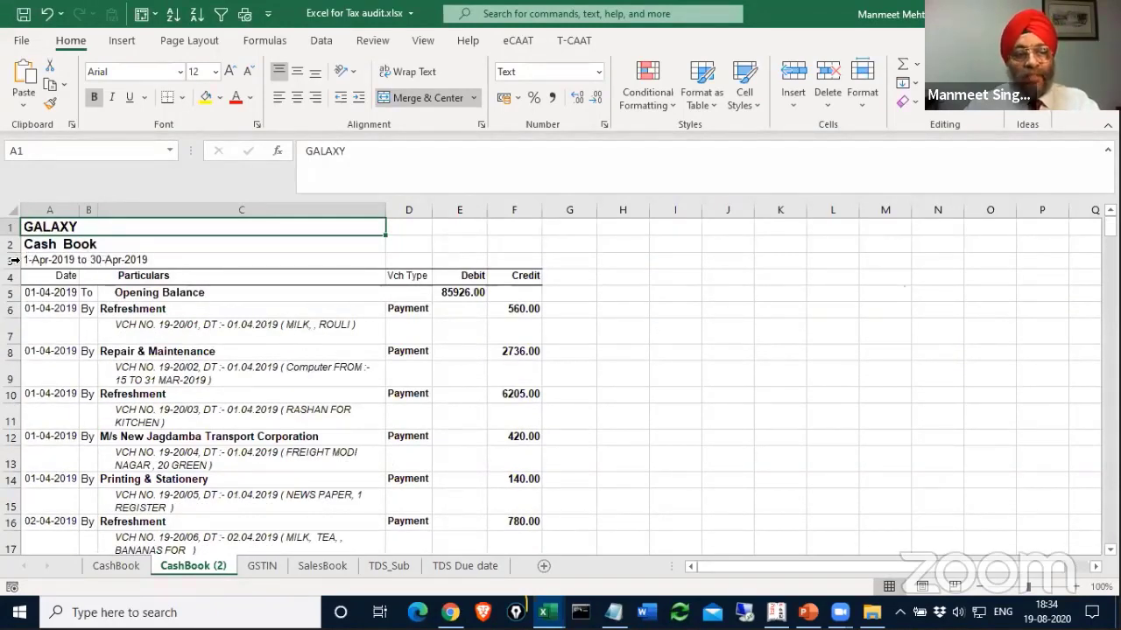
pyautogui.moveTo(12, 261); pyautogui.dragTo(9, 227)
pyautogui.rightClick(11, 227)
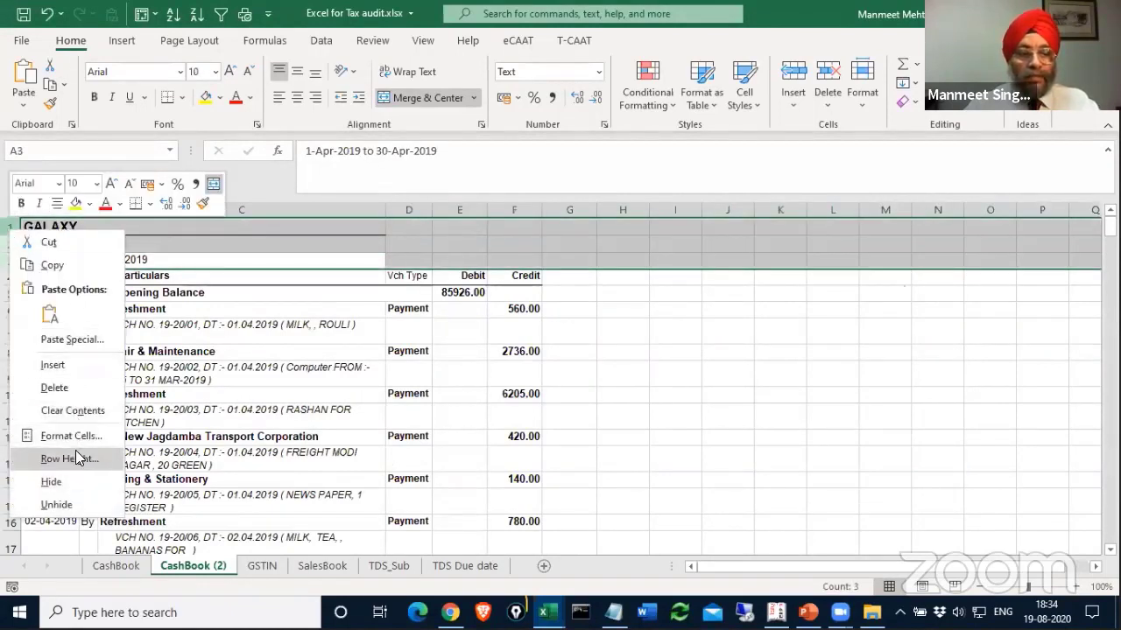
pyautogui.click(79, 388)
pyautogui.click(195, 349)
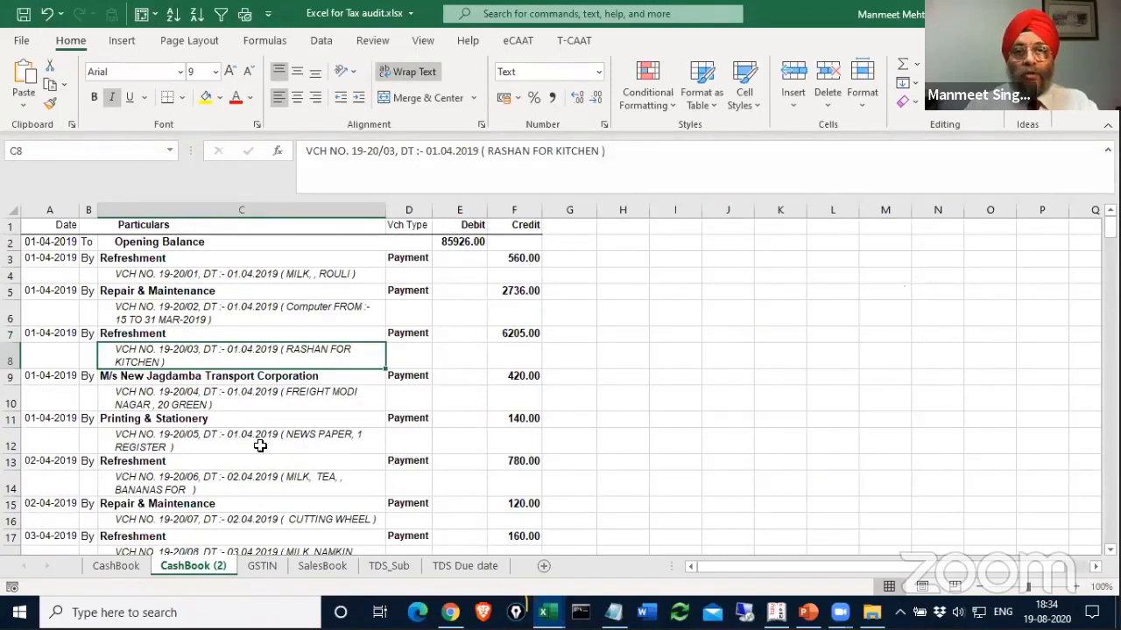
# Unmerge all merged cells across the entire CashBook (2) sheet.
pyautogui.click(87, 211)
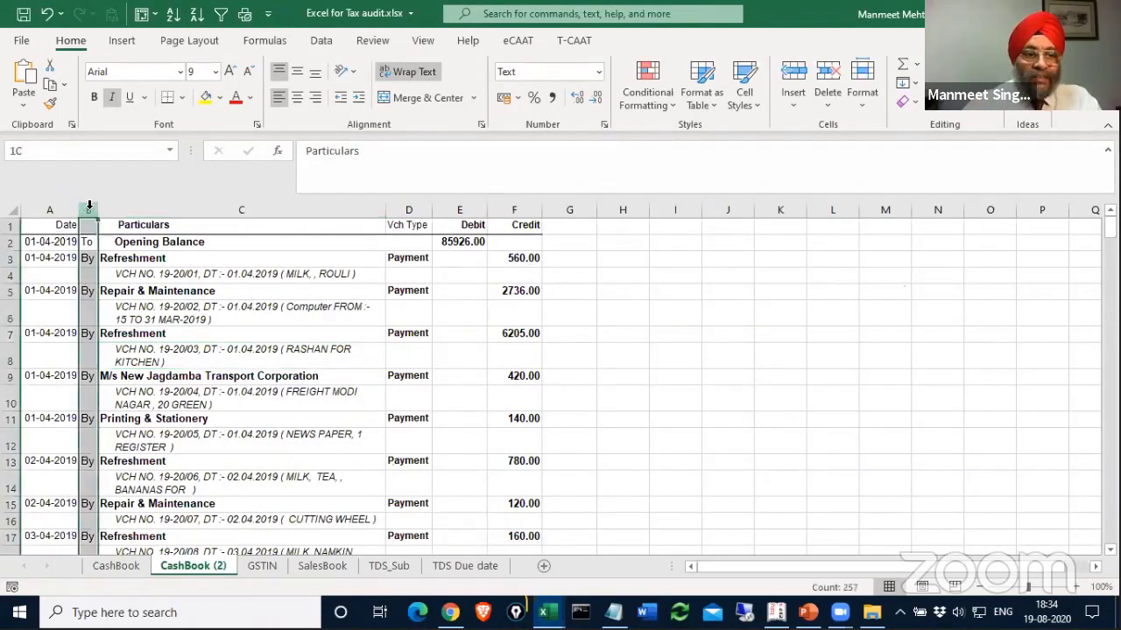
pyautogui.click(166, 347)
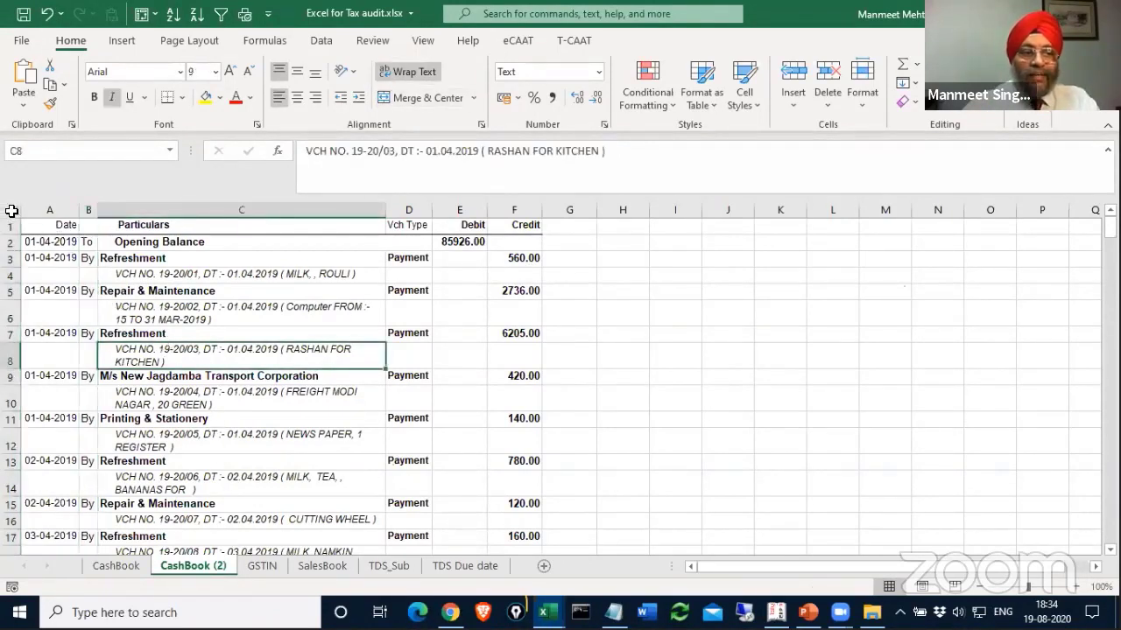
pyautogui.click(7, 208)
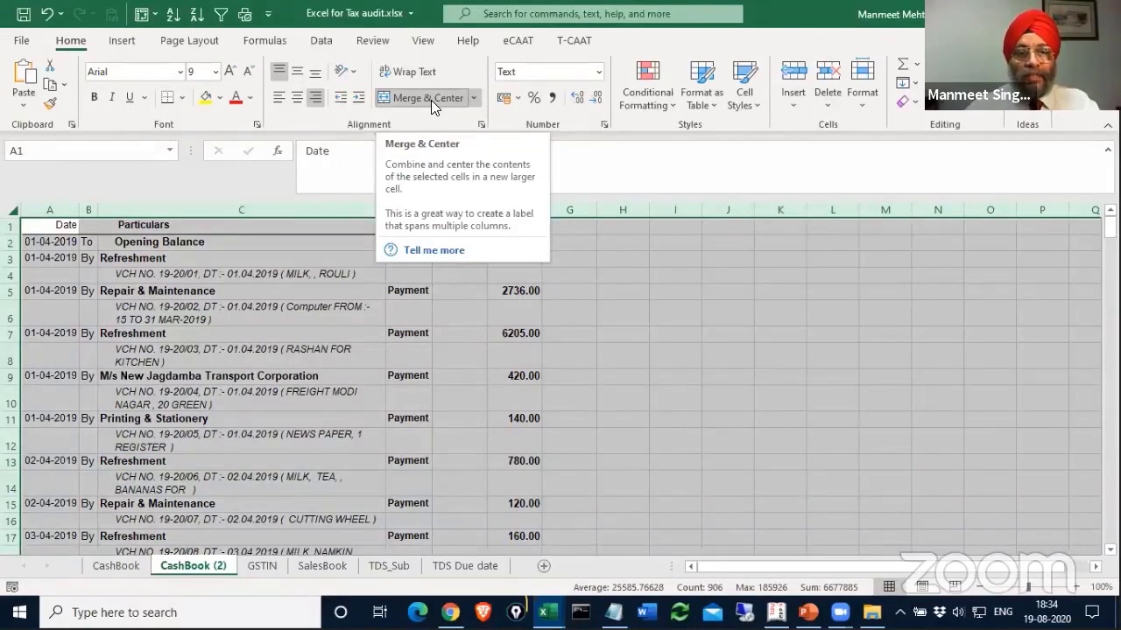
pyautogui.click(430, 100)
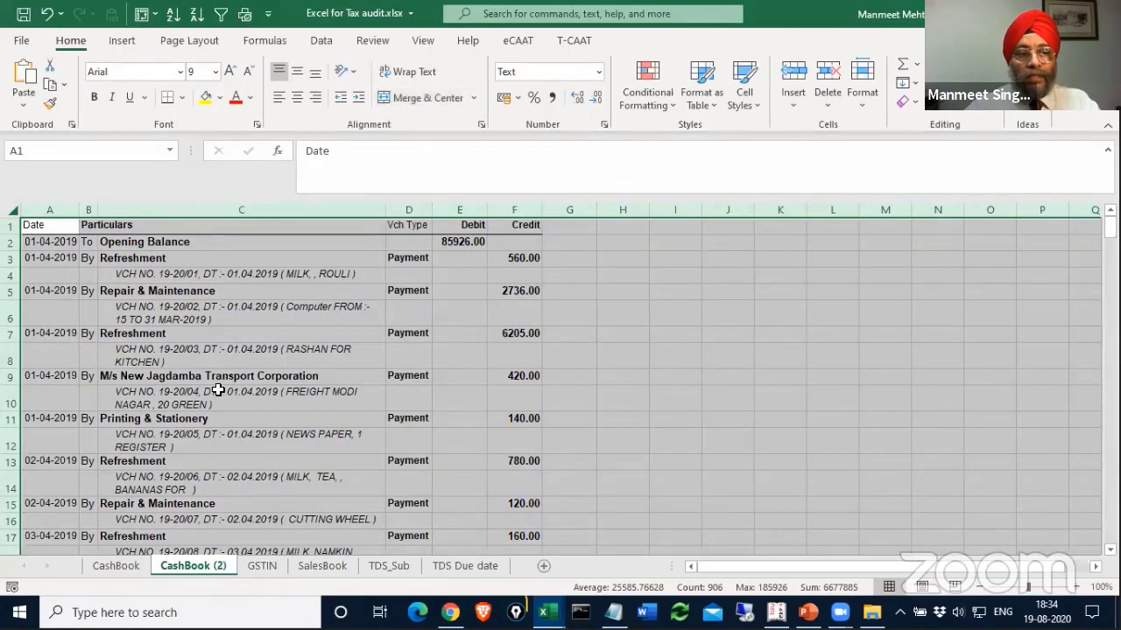
pyautogui.click(219, 387)
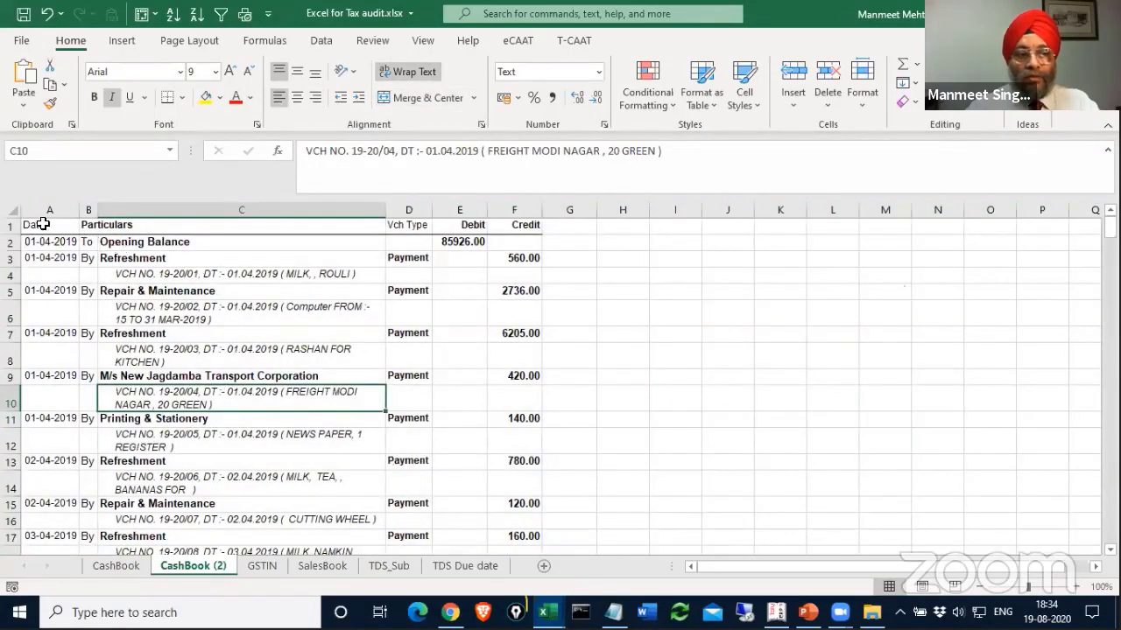
pyautogui.click(10, 213)
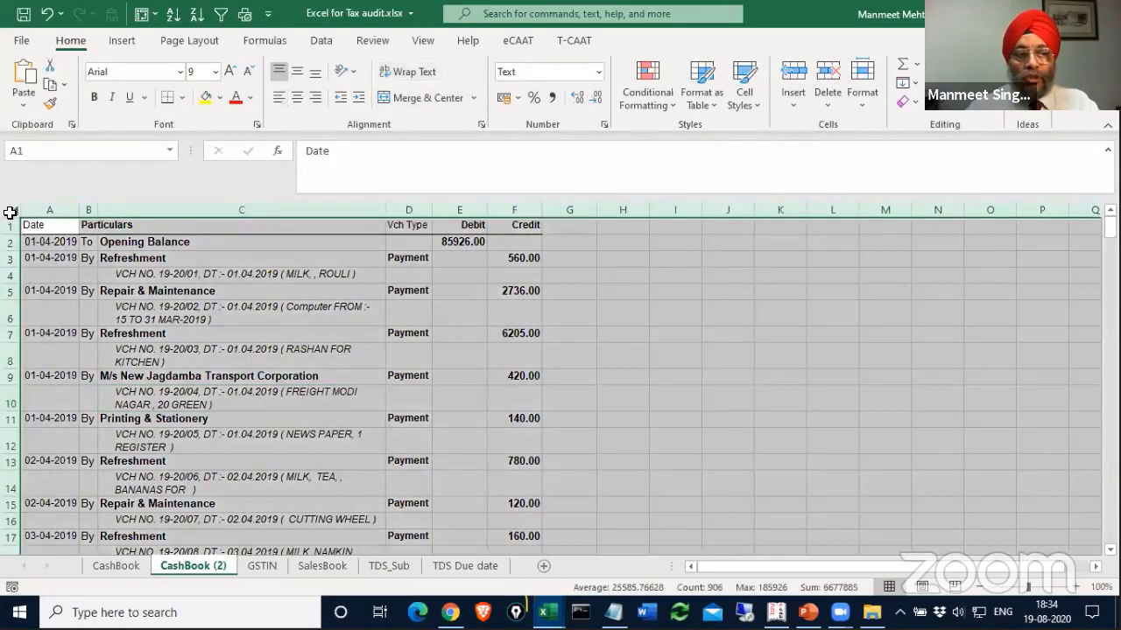
pyautogui.click(201, 291)
# Copy the Particulars heading from cell B1 into cell C1.
pyautogui.click(91, 228)
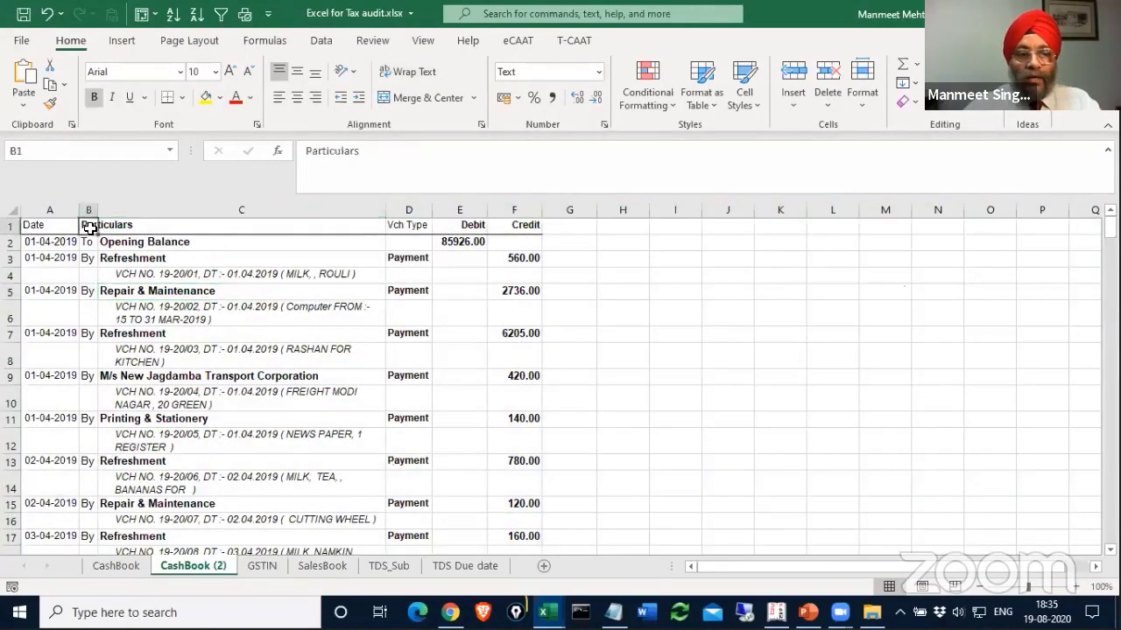
pyautogui.moveTo(99, 235); pyautogui.dragTo(310, 235)
pyautogui.click(196, 229)
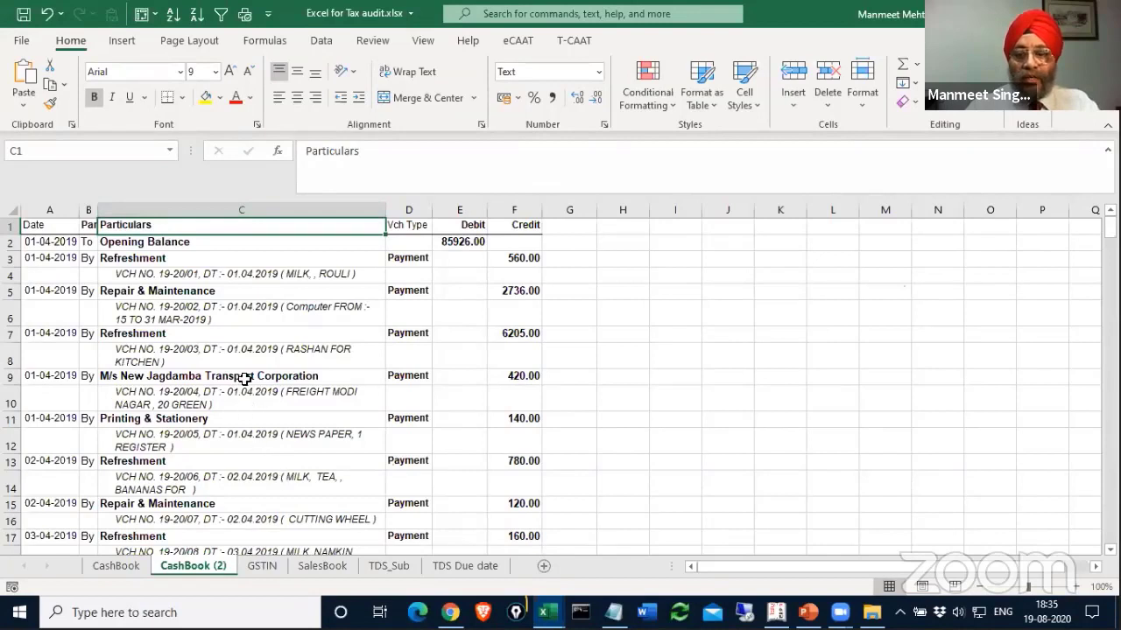
# Delete the narrow column B holding the To/By entries from the copied cash book sheet.
pyautogui.click(87, 208)
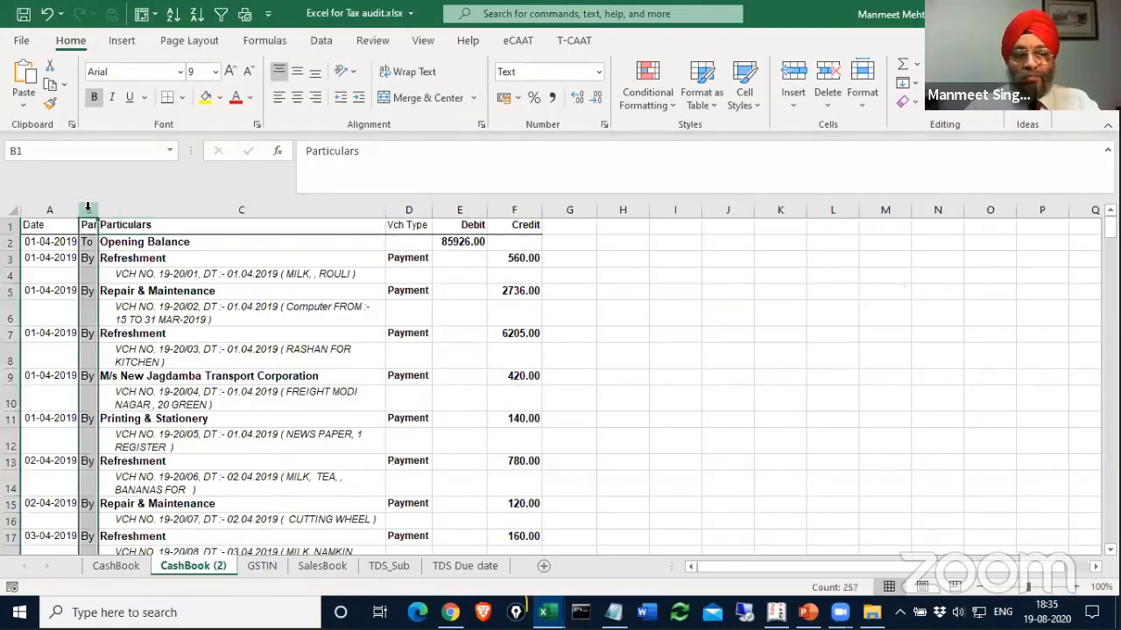
pyautogui.rightClick(87, 207)
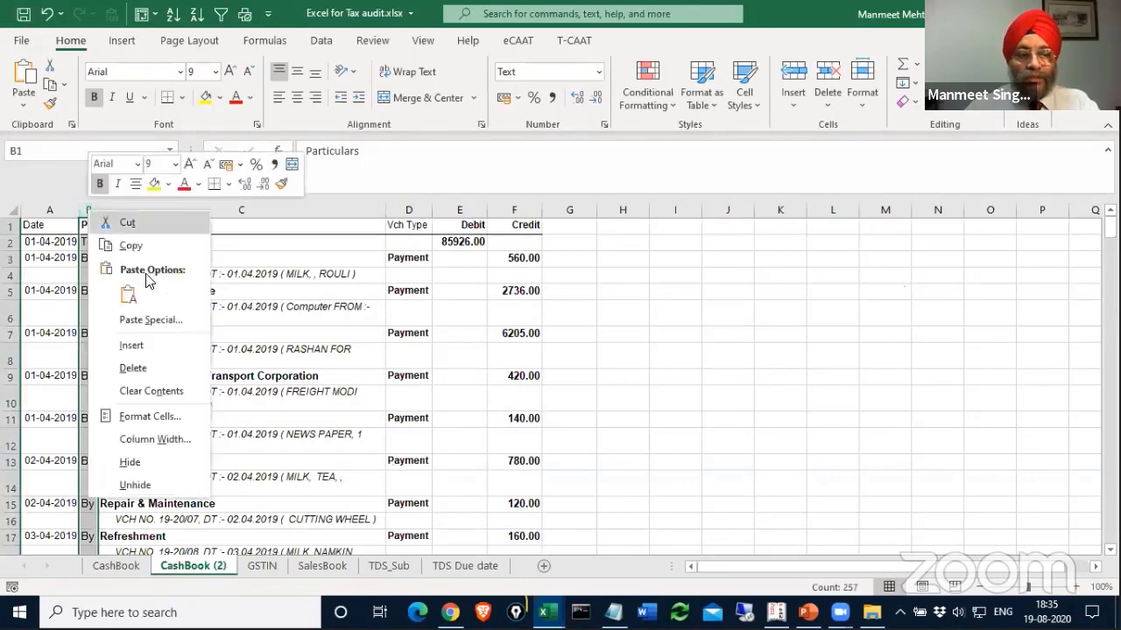
pyautogui.click(154, 367)
pyautogui.click(209, 363)
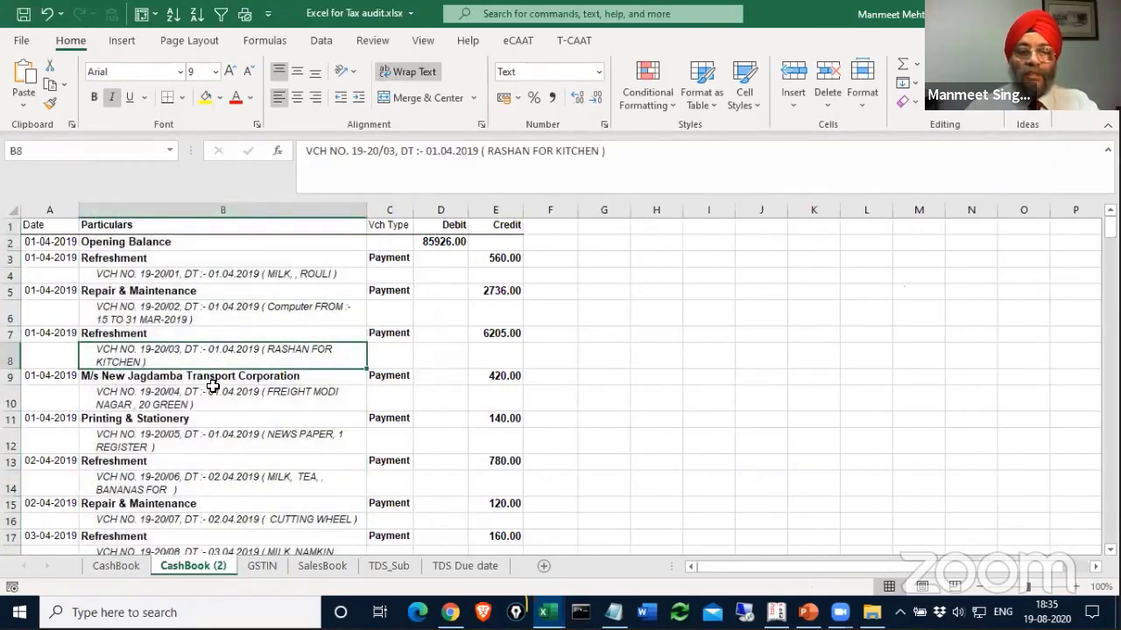
pyautogui.scroll(-12, 403, 315)
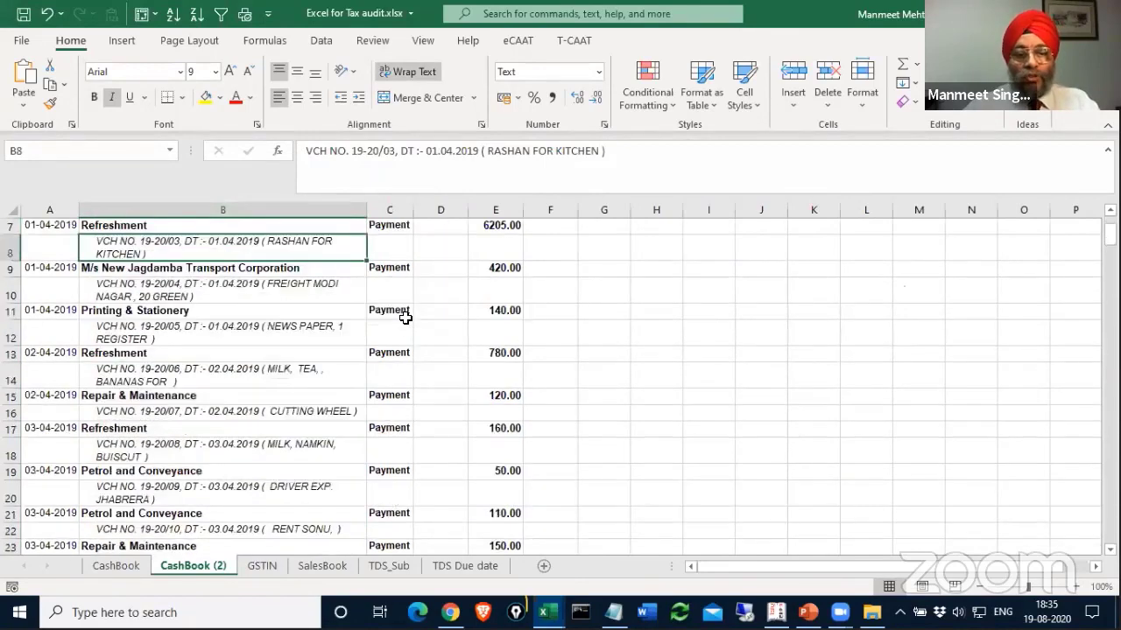
pyautogui.scroll(-10, 405, 317)
pyautogui.scroll(20, 406, 318)
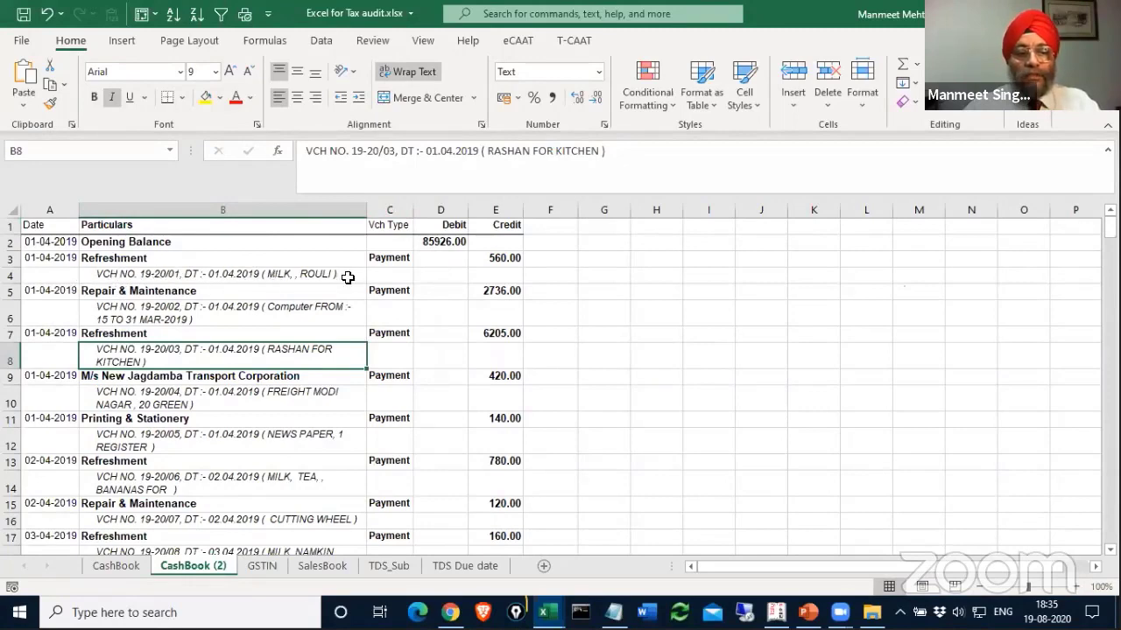
pyautogui.click(147, 291)
pyautogui.click(12, 210)
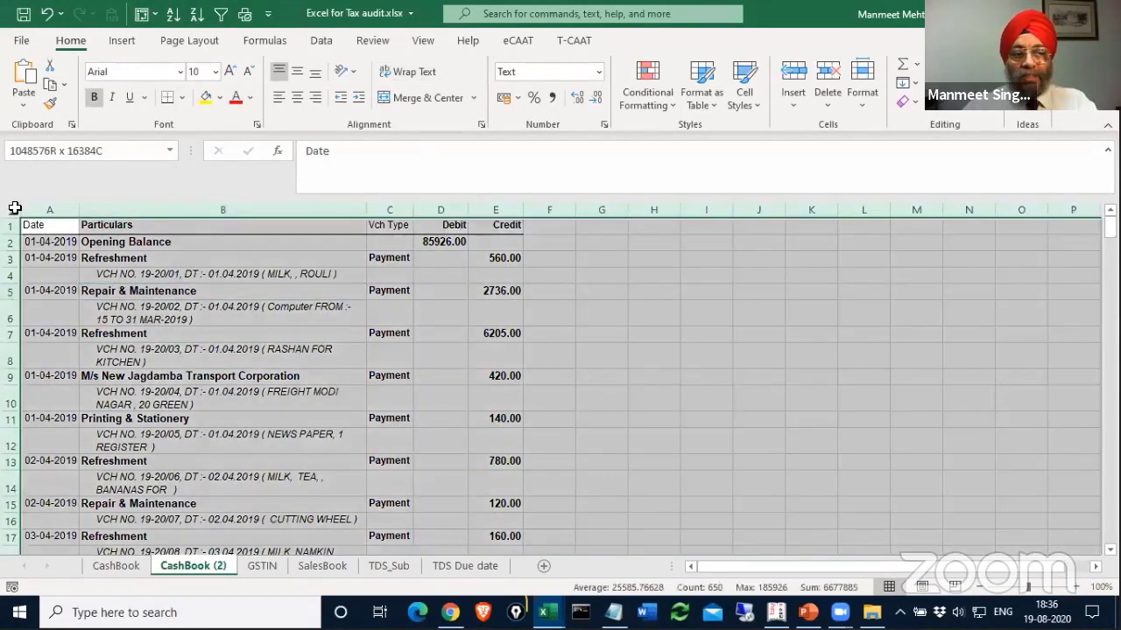
pyautogui.click(132, 273)
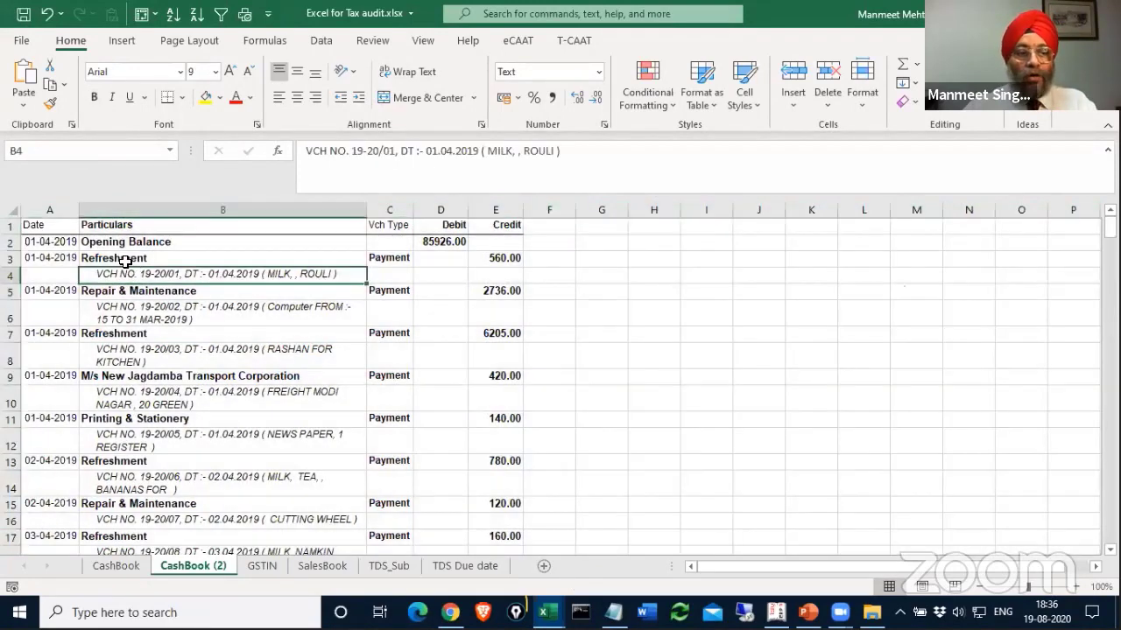
# Apply a filter to the cash book data from the Date header in A1 through the Credit column, leaving out the closing total rows.
pyautogui.click(56, 226)
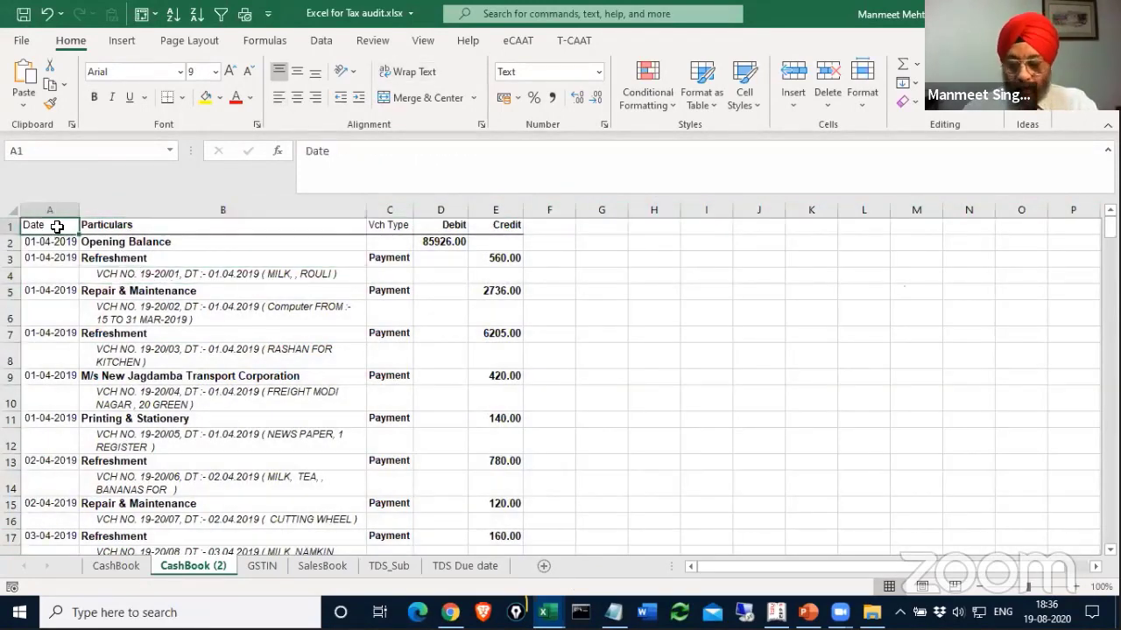
pyautogui.hotkey('shift', 'Down')
pyautogui.hotkey('shift', 'Down')
pyautogui.hotkey('shift', 'Down')
pyautogui.hotkey('shift', 'Down')
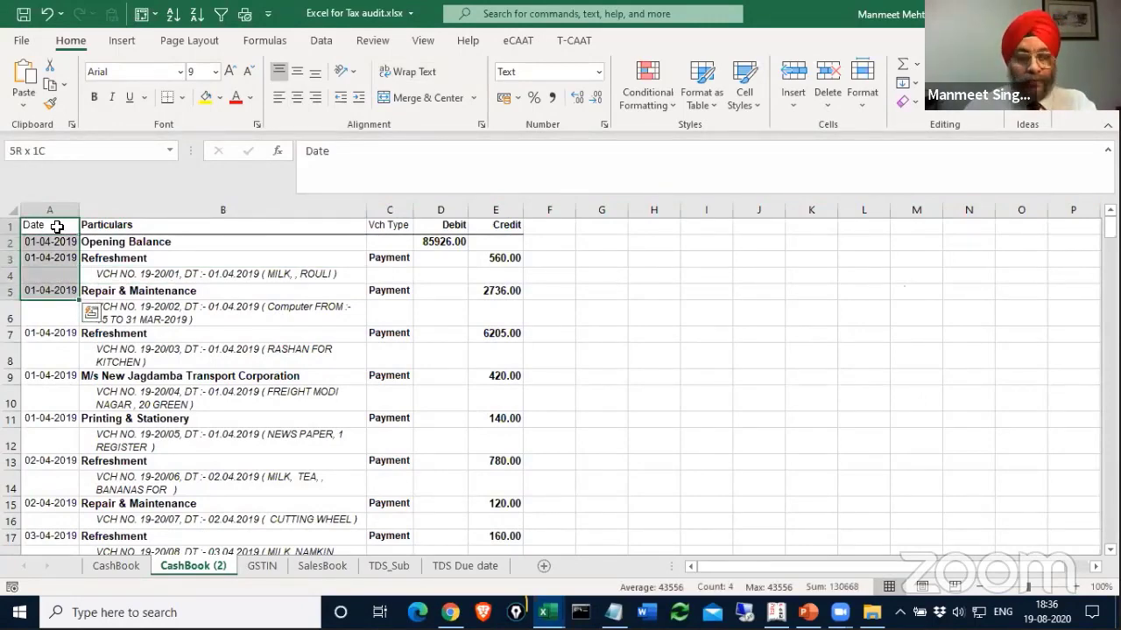
pyautogui.hotkey('ctrl', 'shift', 'End')
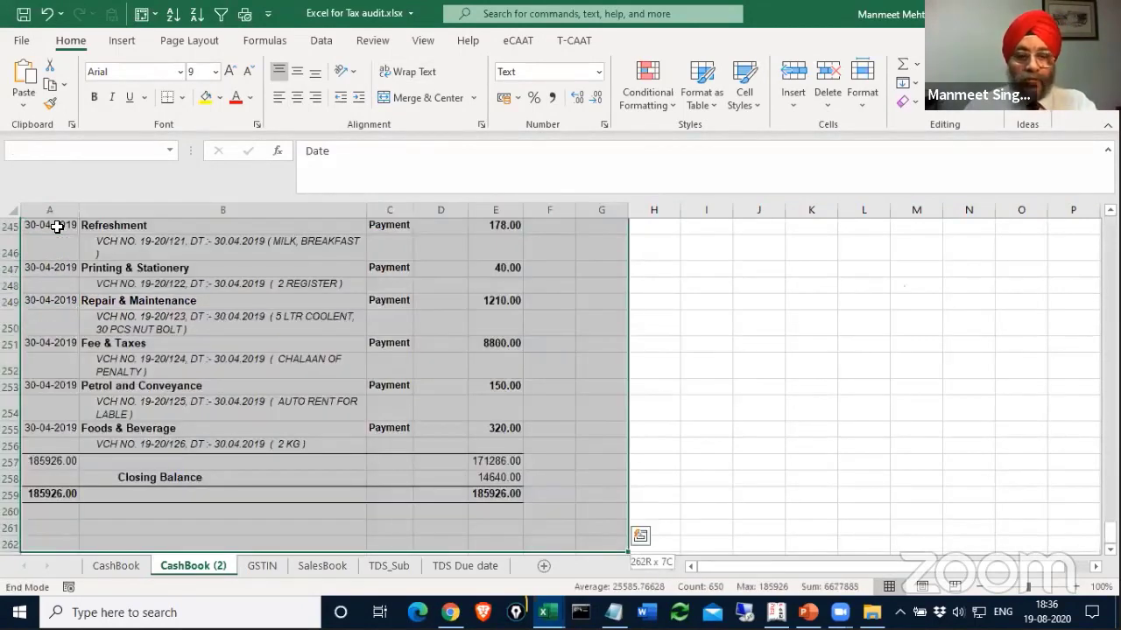
pyautogui.hotkey('shift', 'Left')
pyautogui.hotkey('shift', 'Left')
pyautogui.hotkey('shift', 'Up')
pyautogui.hotkey('shift', 'Up')
pyautogui.hotkey('shift', 'Up')
pyautogui.hotkey('shift', 'Up')
pyautogui.hotkey('shift', 'Up')
pyautogui.hotkey('shift', 'Up')
pyautogui.hotkey('shift', 'Up')
pyautogui.scroll(20, 222, 337)
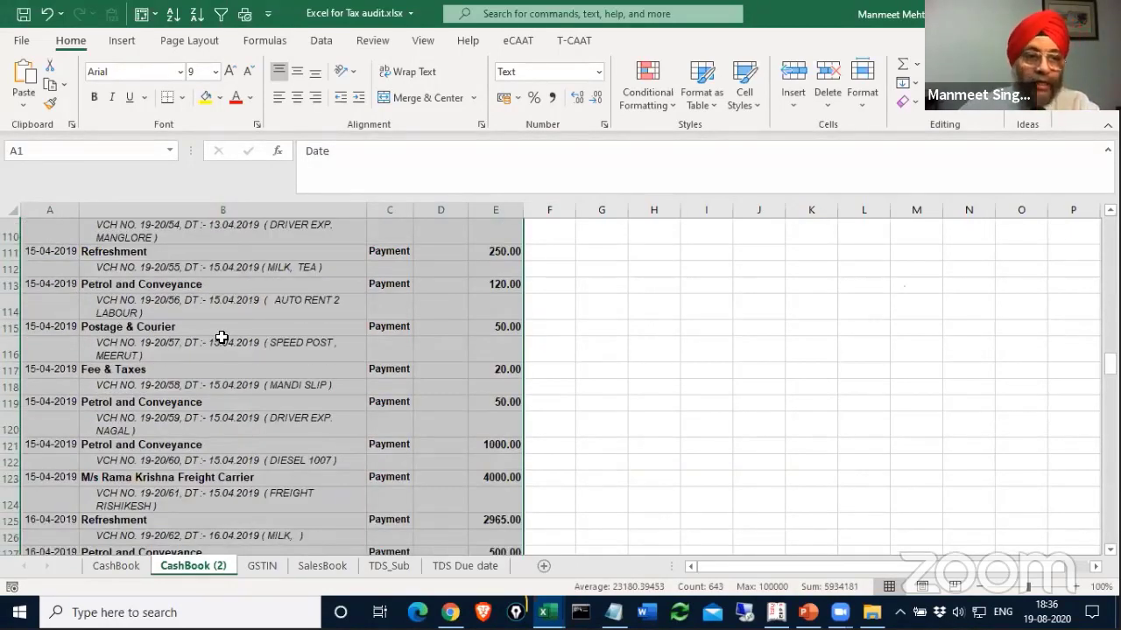
pyautogui.click(320, 41)
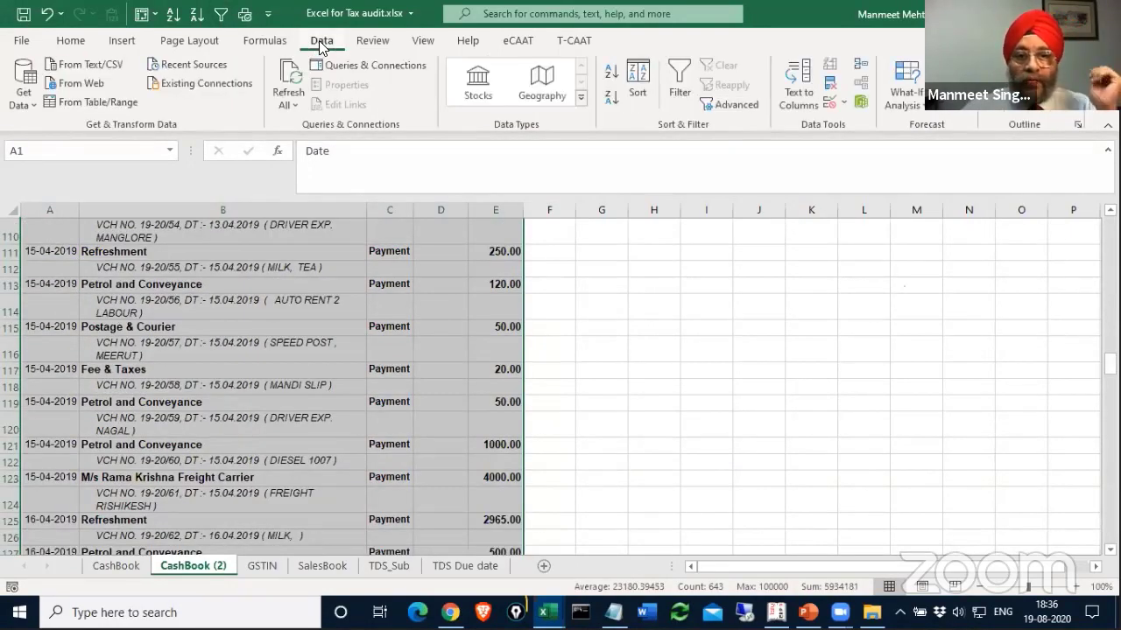
pyautogui.click(684, 74)
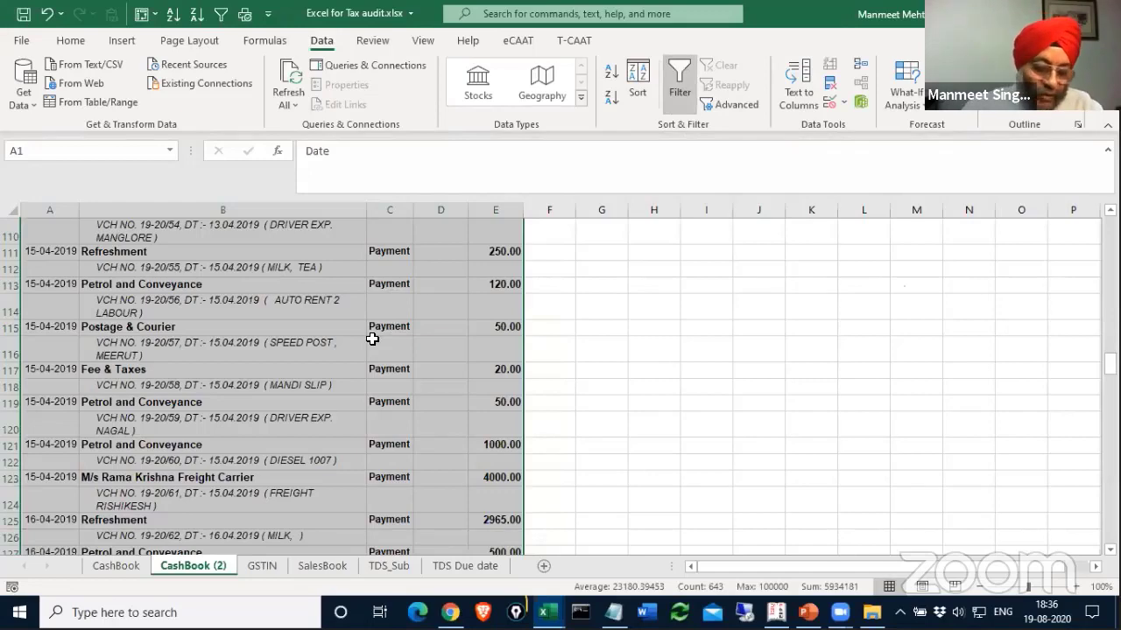
pyautogui.hotkey('ctrl', 'Home')
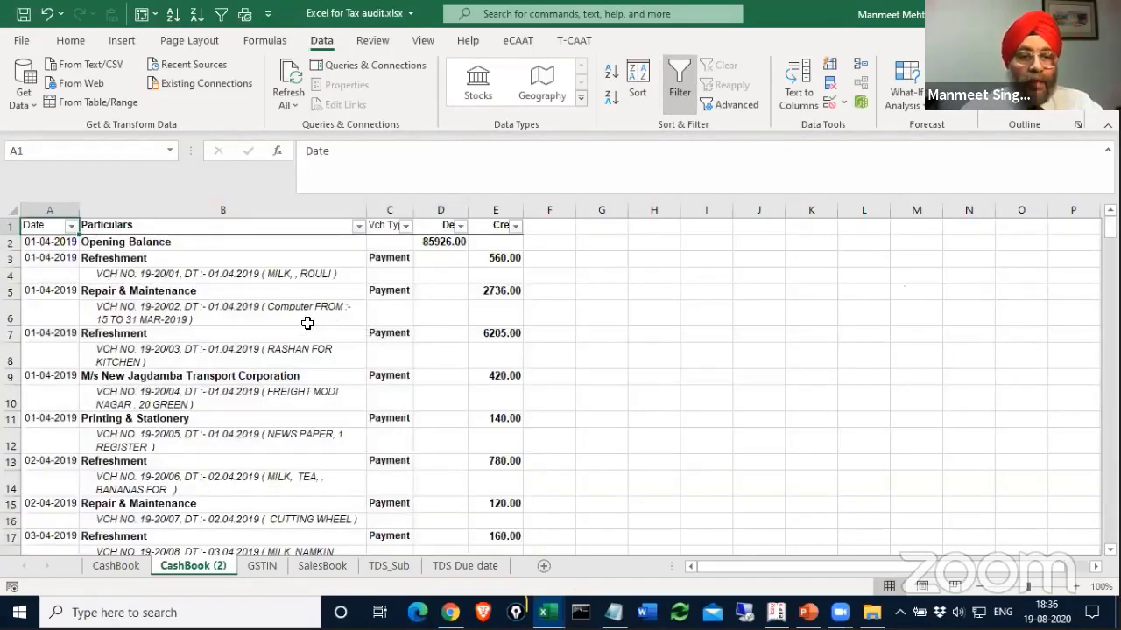
# Filter the Vch Type column to show only blank entries.
pyautogui.click(140, 275)
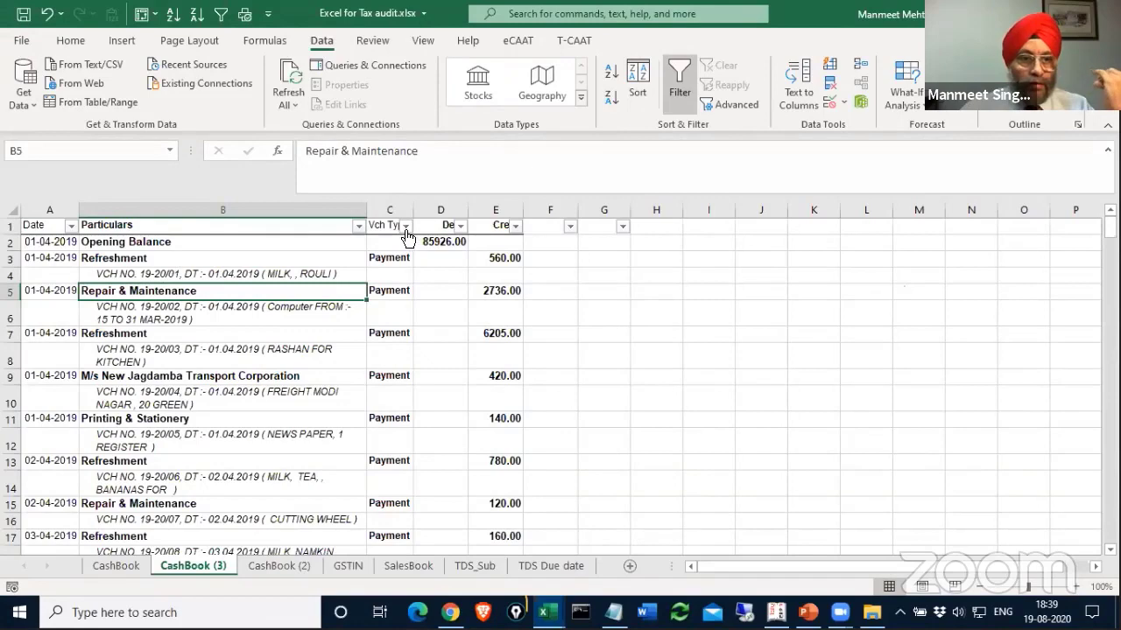
pyautogui.click(405, 225)
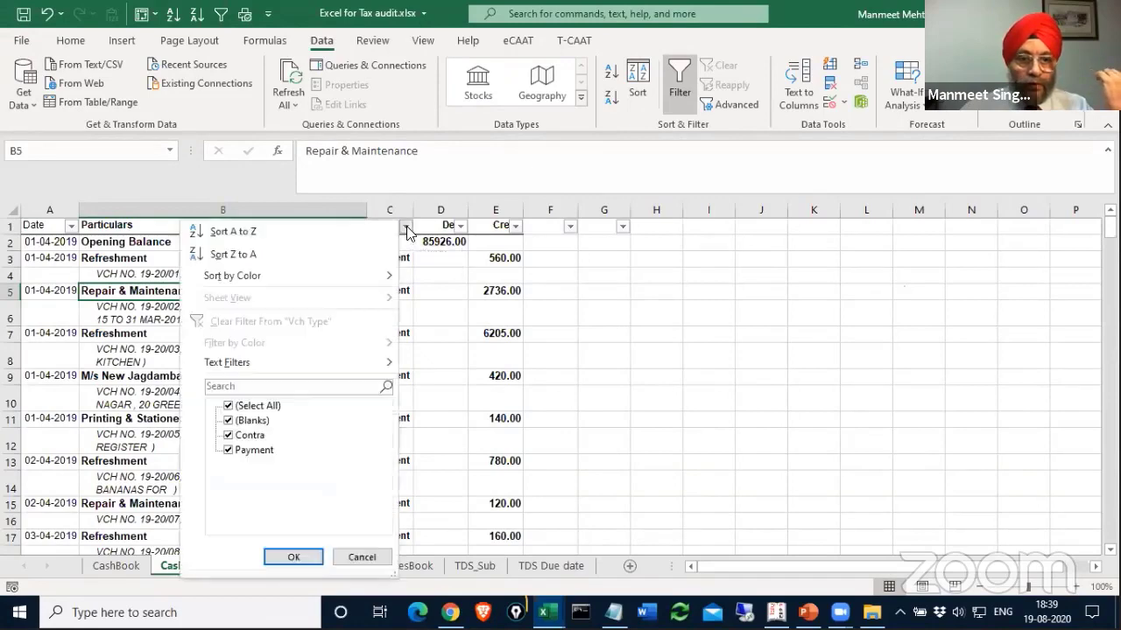
pyautogui.click(230, 406)
pyautogui.click(229, 421)
pyautogui.click(294, 558)
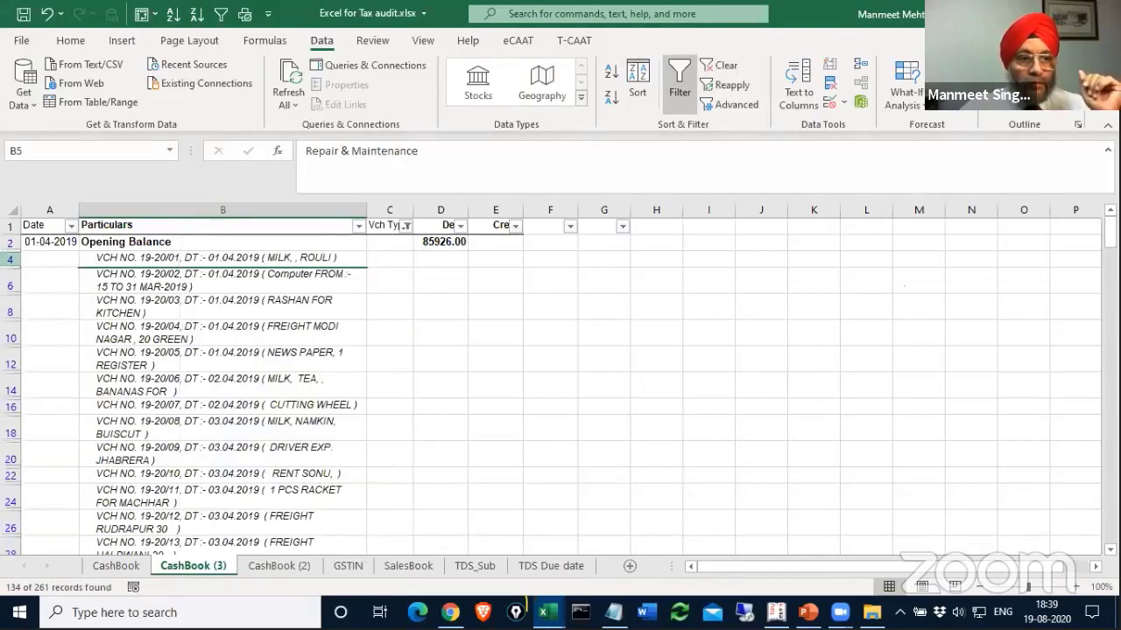
# Delete the filtered rows from row 4 to the end of the data, restricting the selection to visible cells only with Go To Special.
pyautogui.click(10, 259)
pyautogui.hotkey('ctrl', 'shift', 'End')
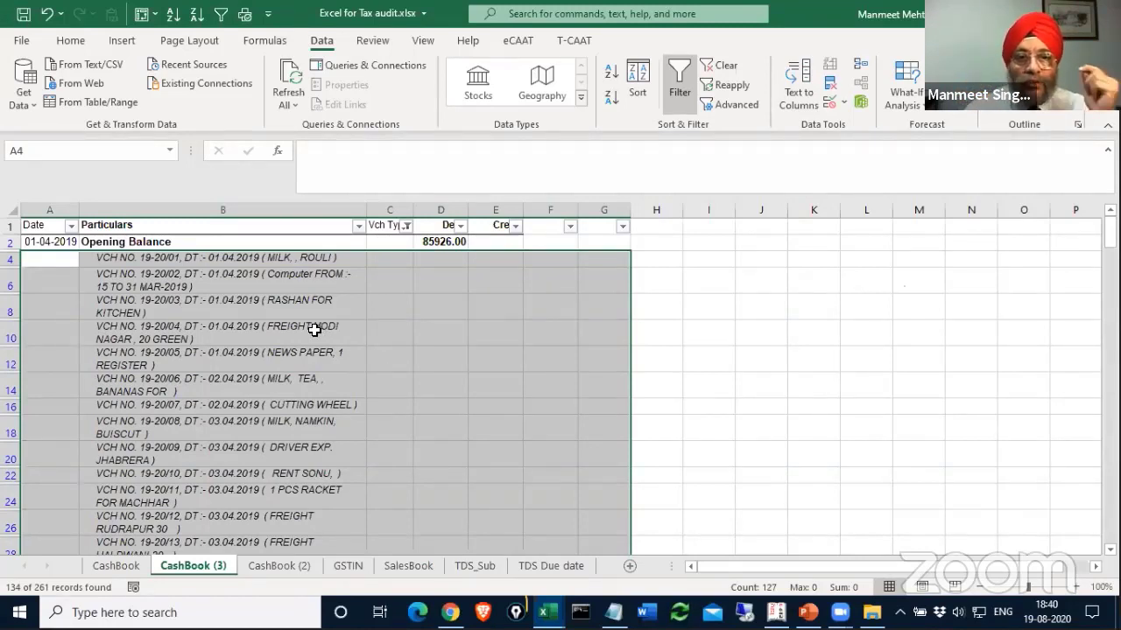
pyautogui.click(72, 41)
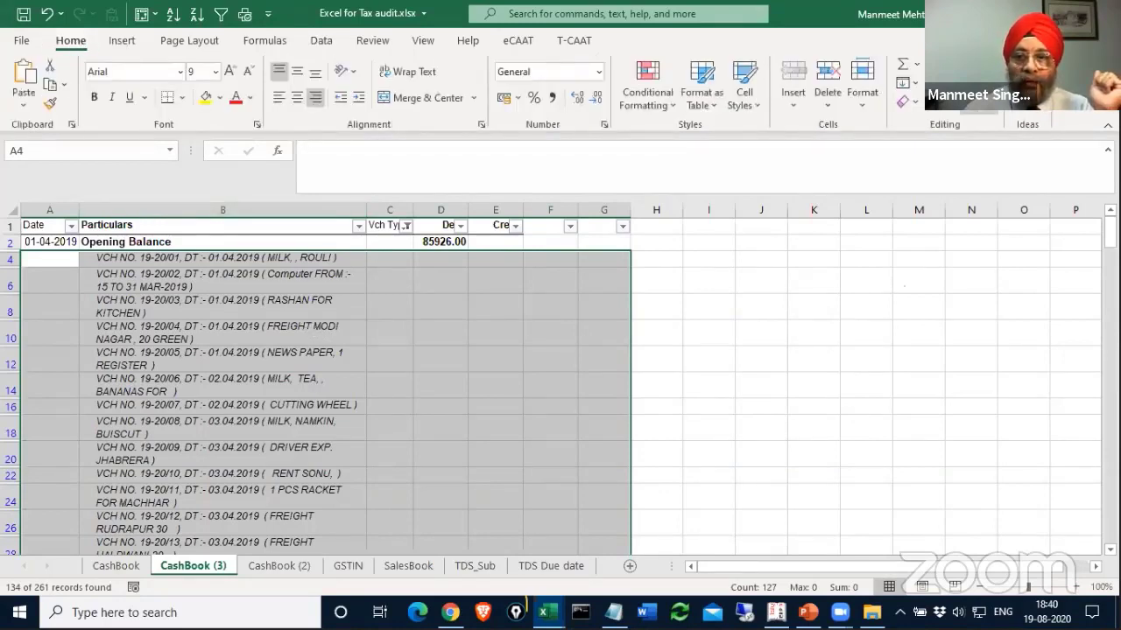
pyautogui.click(979, 98)
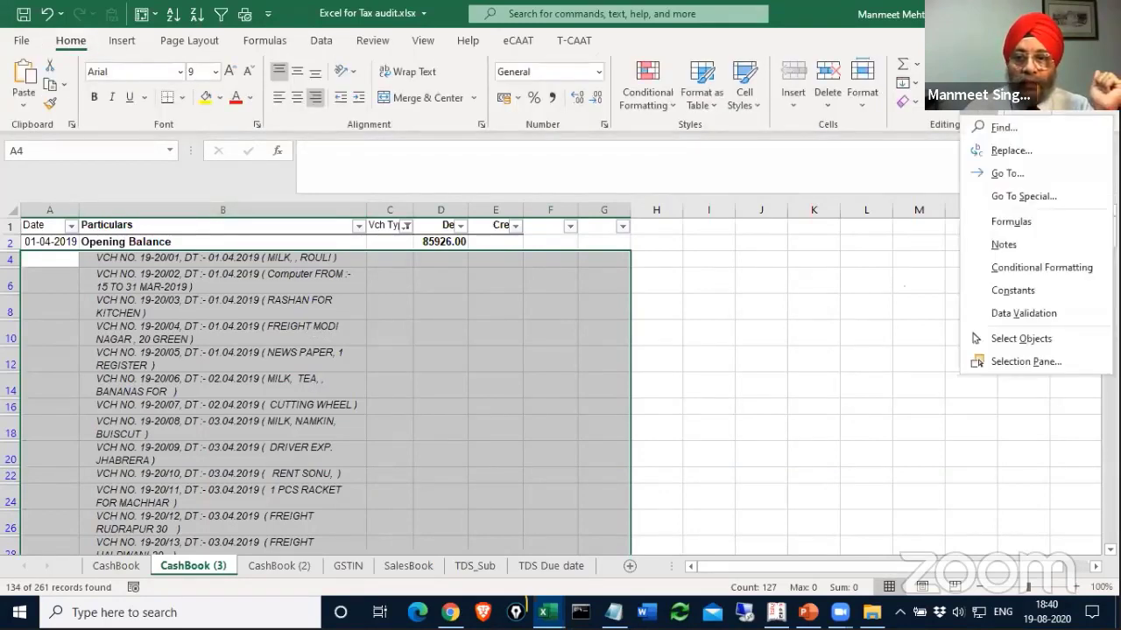
pyautogui.click(1035, 197)
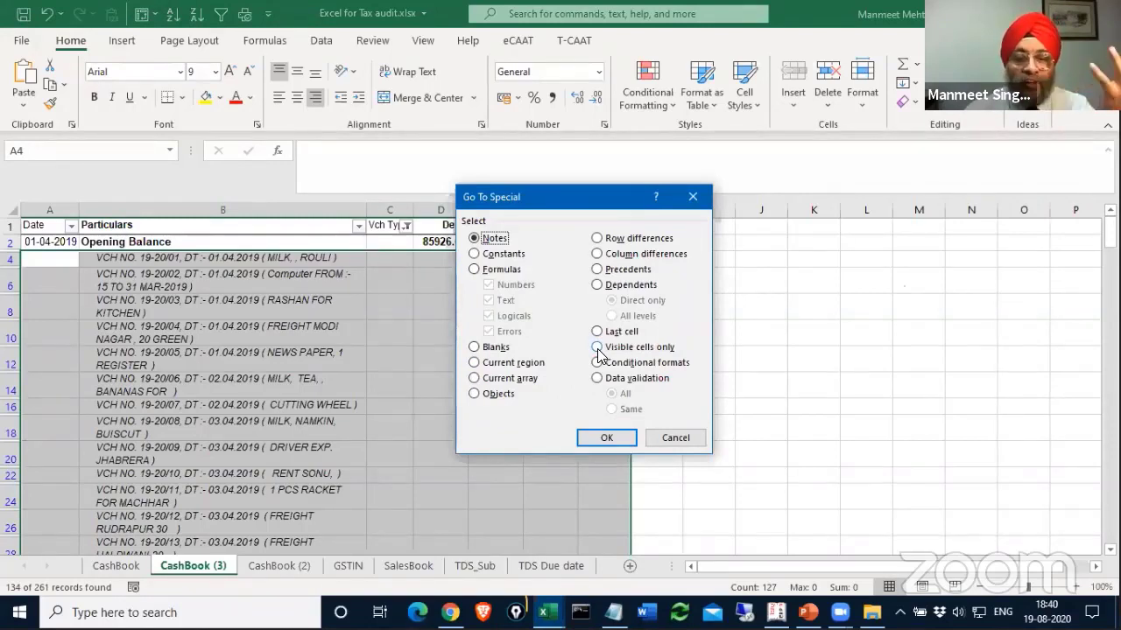
pyautogui.click(598, 348)
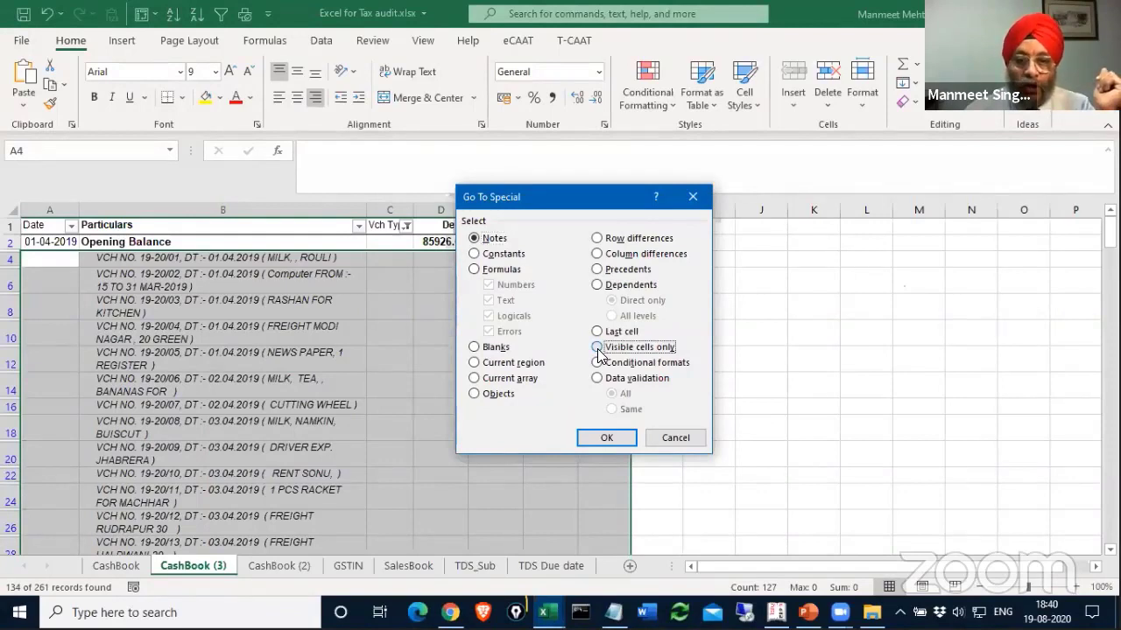
pyautogui.click(606, 437)
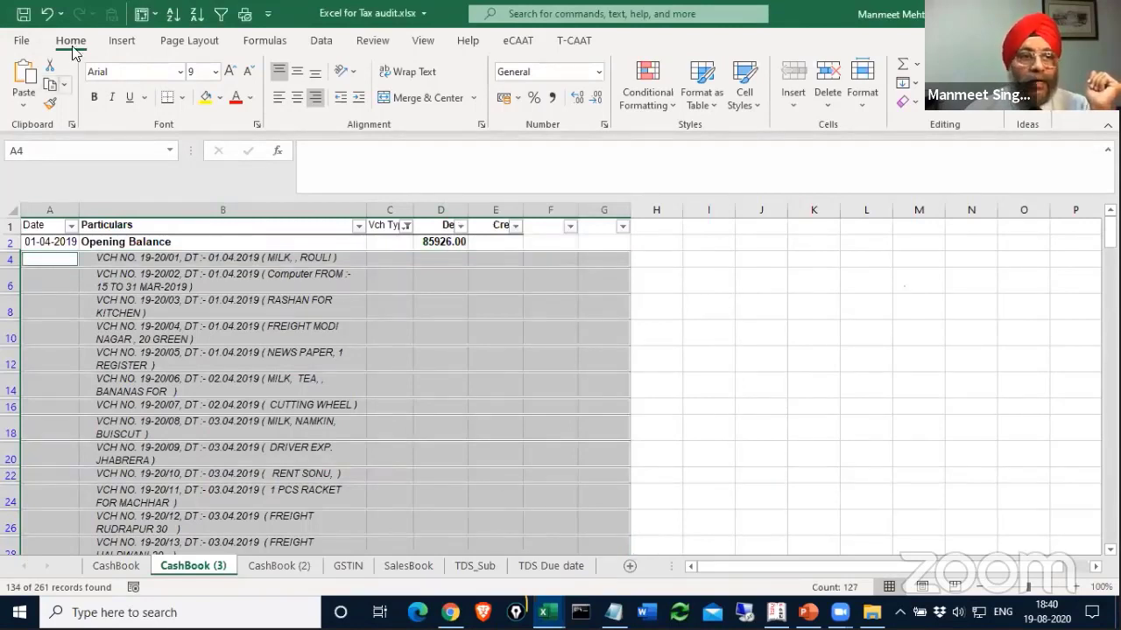
pyautogui.click(827, 98)
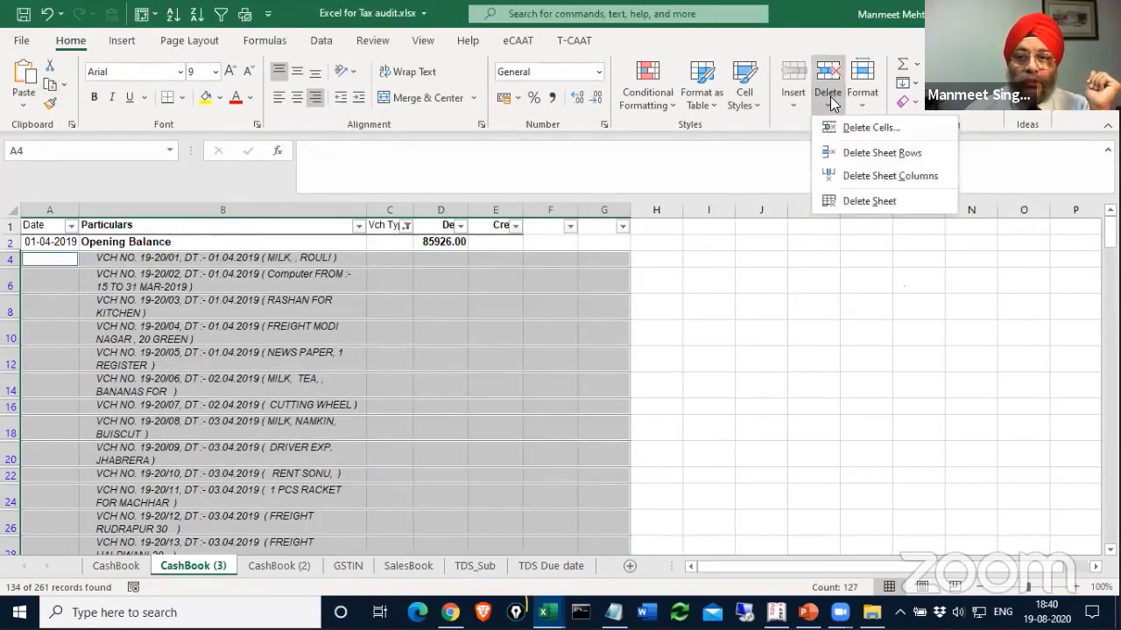
pyautogui.click(846, 154)
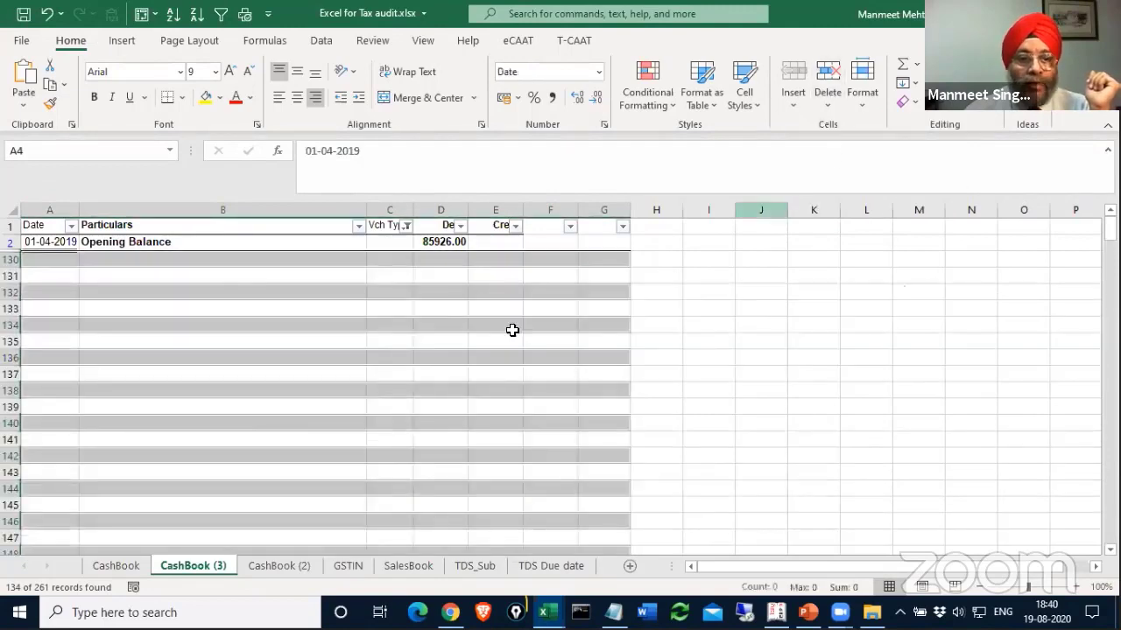
pyautogui.click(351, 374)
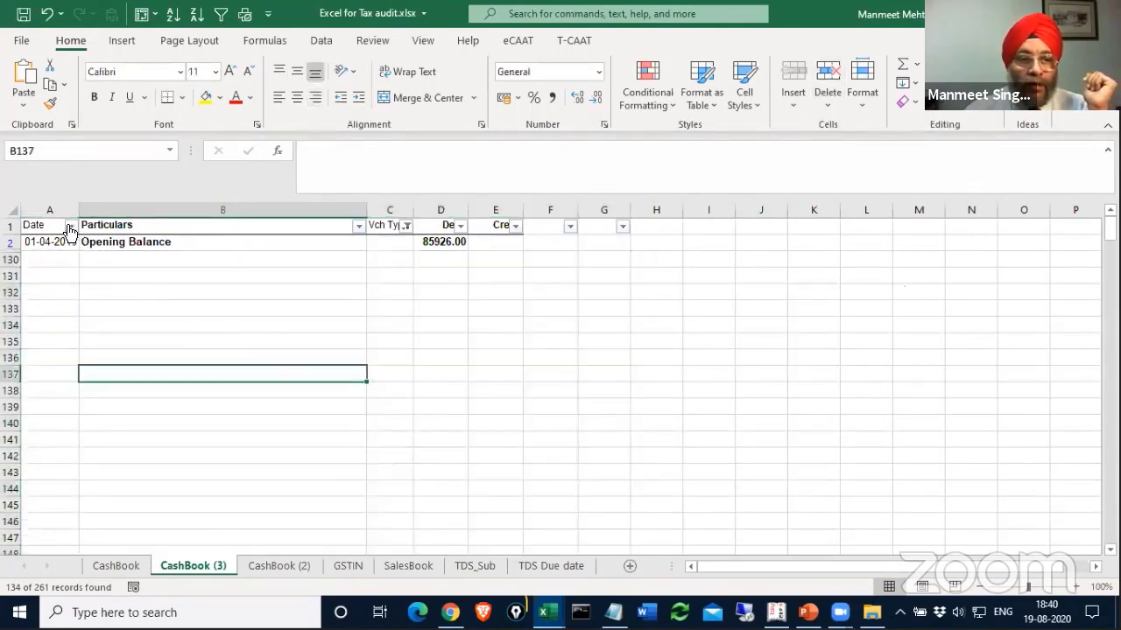
# Clear the filter from the Vch Type column.
pyautogui.click(407, 226)
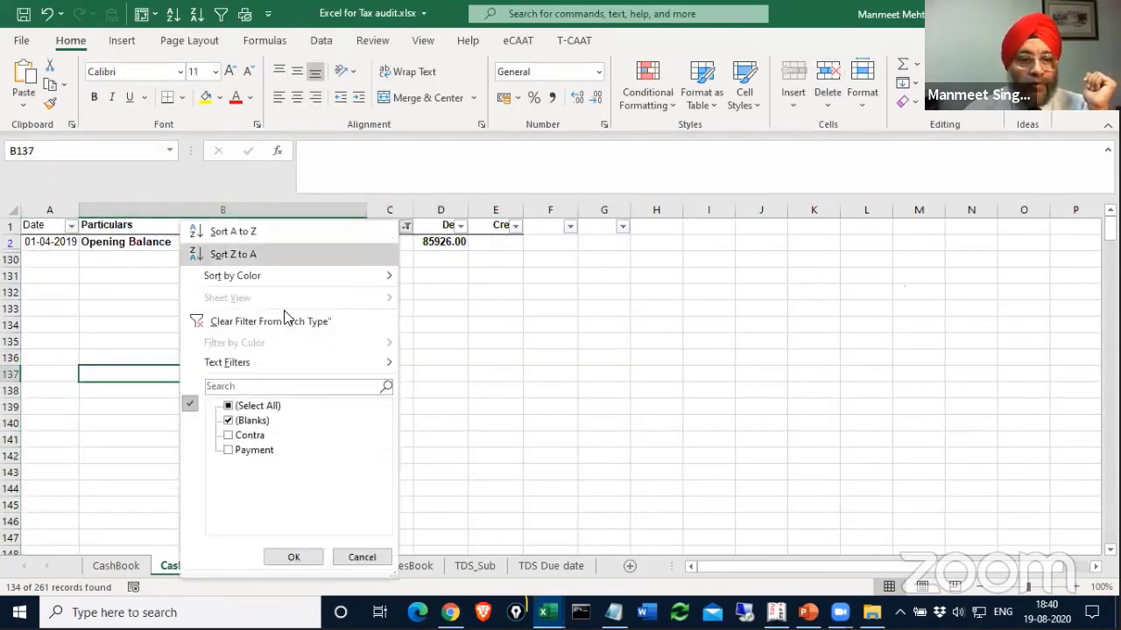
pyautogui.click(263, 322)
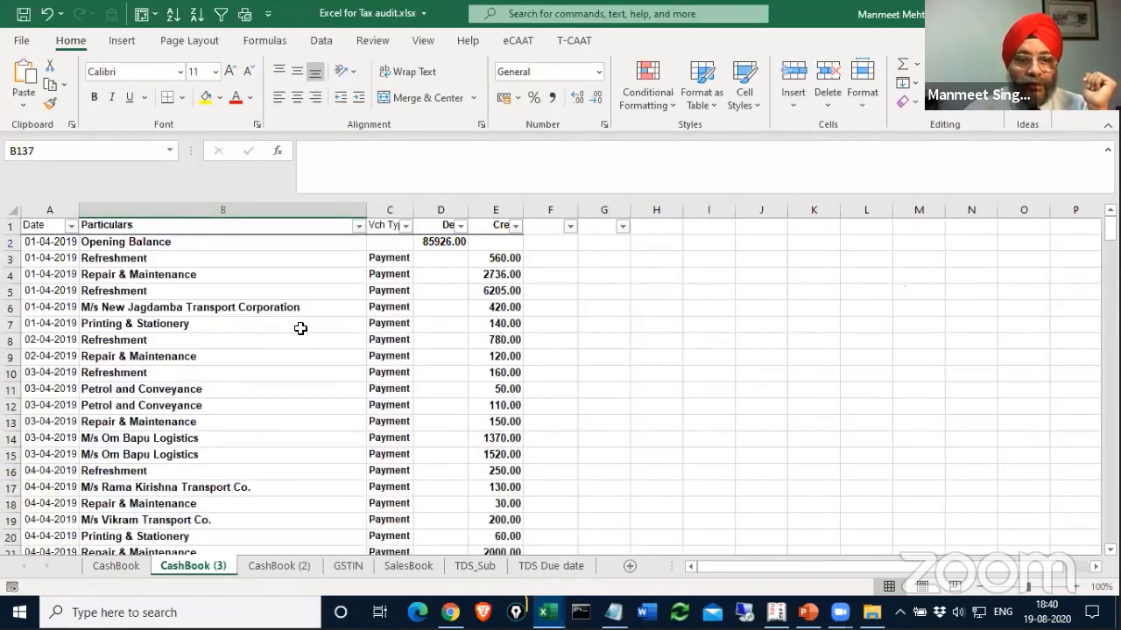
pyautogui.click(327, 338)
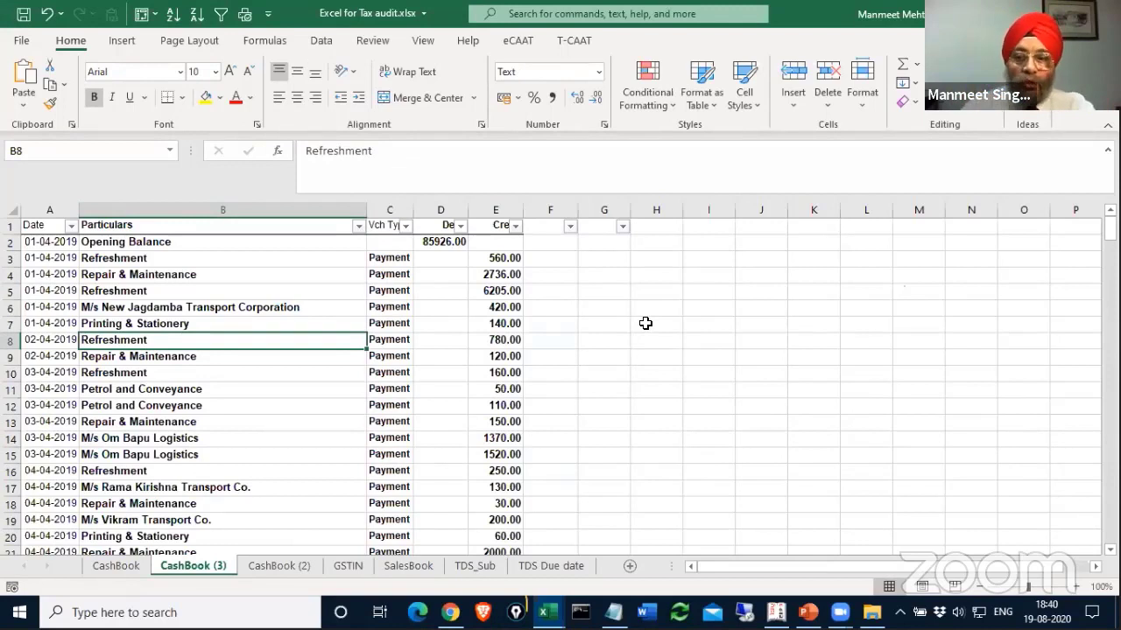
# Start a running balance in column F by entering =D2 in F2 and =F2+D3-E3 in F3.
pyautogui.click(551, 246)
pyautogui.write('=')
pyautogui.click(444, 241)
pyautogui.press('Return')
pyautogui.write('=')
pyautogui.click(551, 243)
pyautogui.write('-')
pyautogui.click(501, 258)
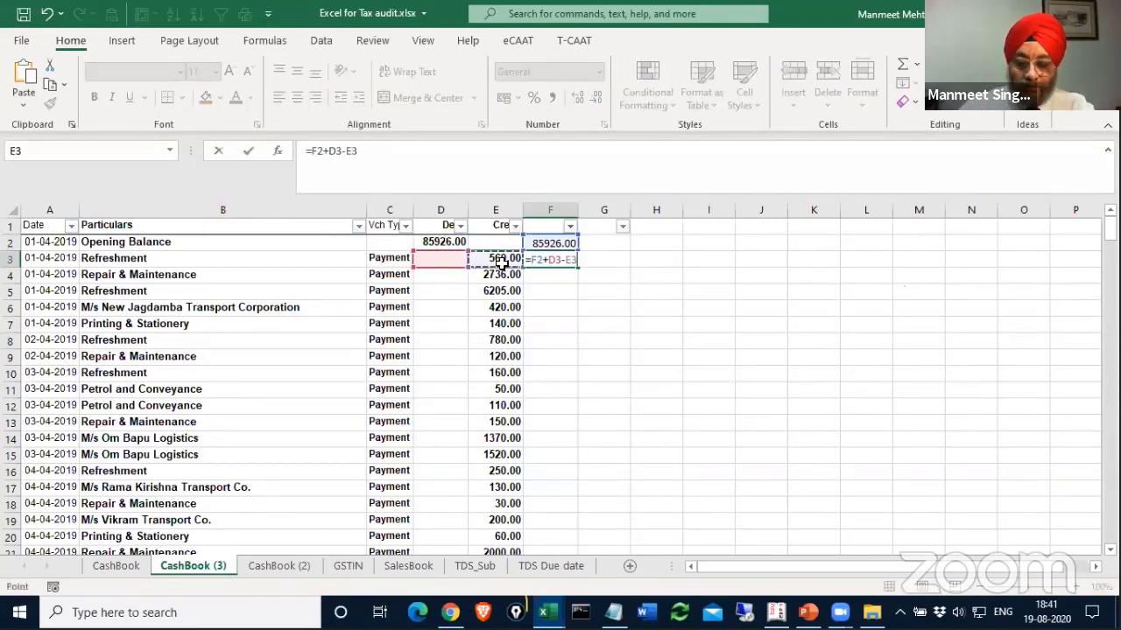
pyautogui.press('Return')
# Fill the F3 running balance formula down to the last cash book entry and check the final balance in F129.
pyautogui.click(565, 260)
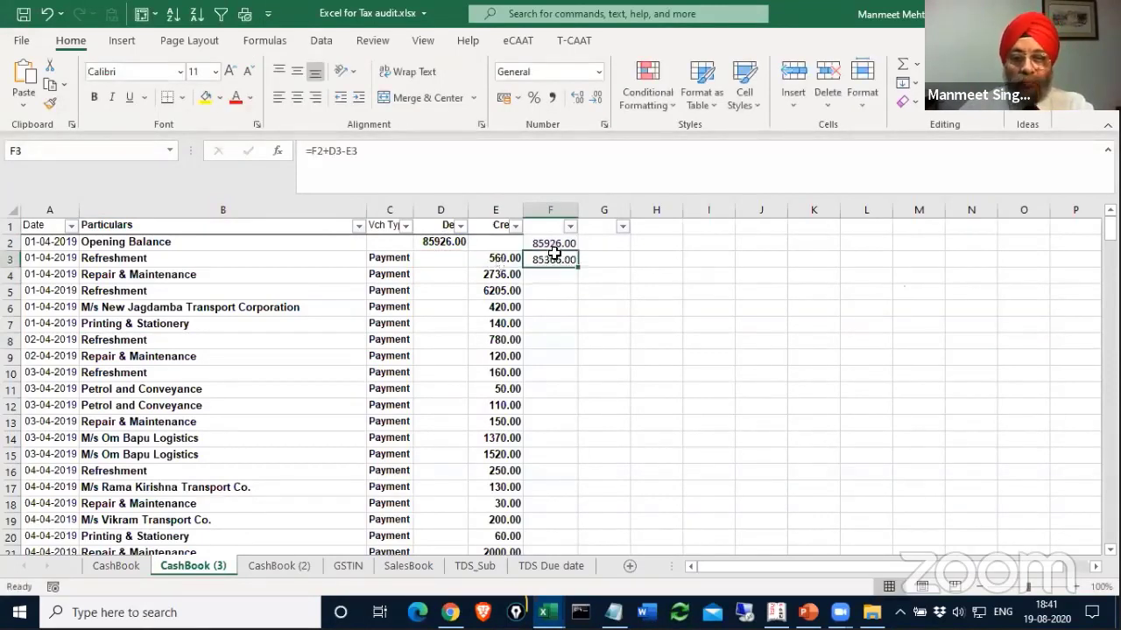
pyautogui.doubleClick(576, 267)
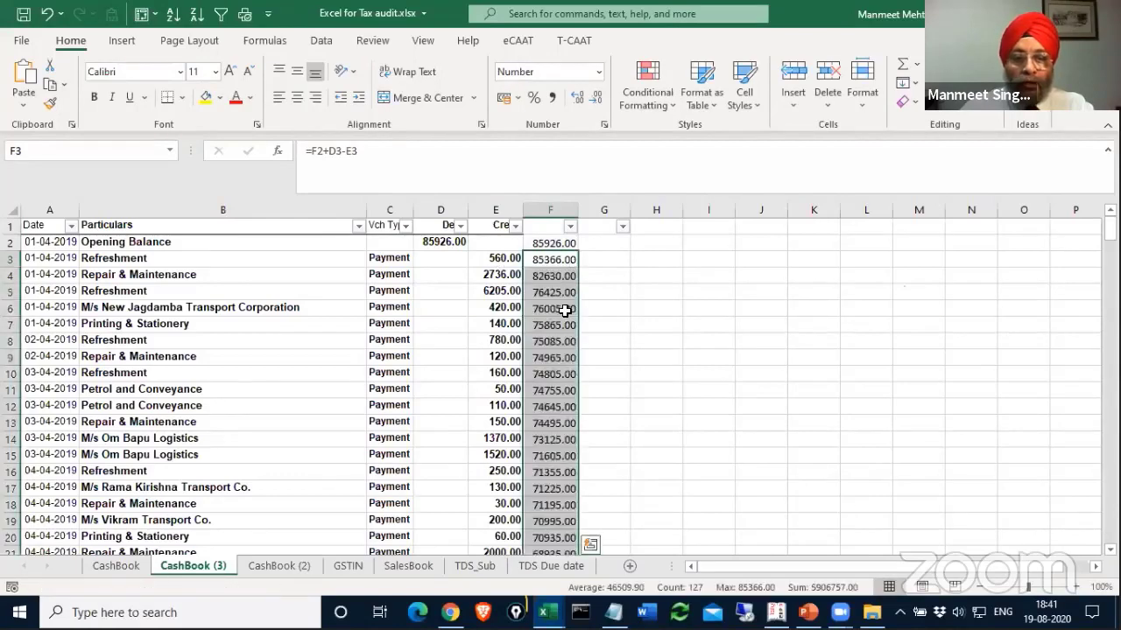
pyautogui.scroll(-20, 568, 311)
pyautogui.scroll(-10, 565, 311)
pyautogui.scroll(12, 564, 311)
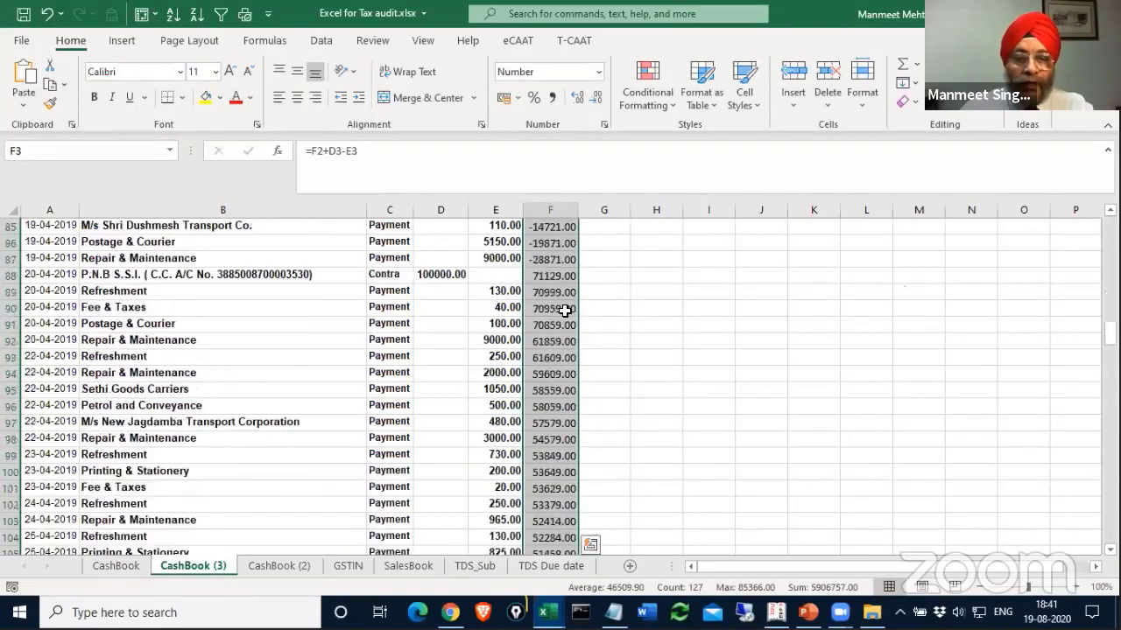
pyautogui.scroll(-7, 565, 310)
pyautogui.scroll(-8, 564, 310)
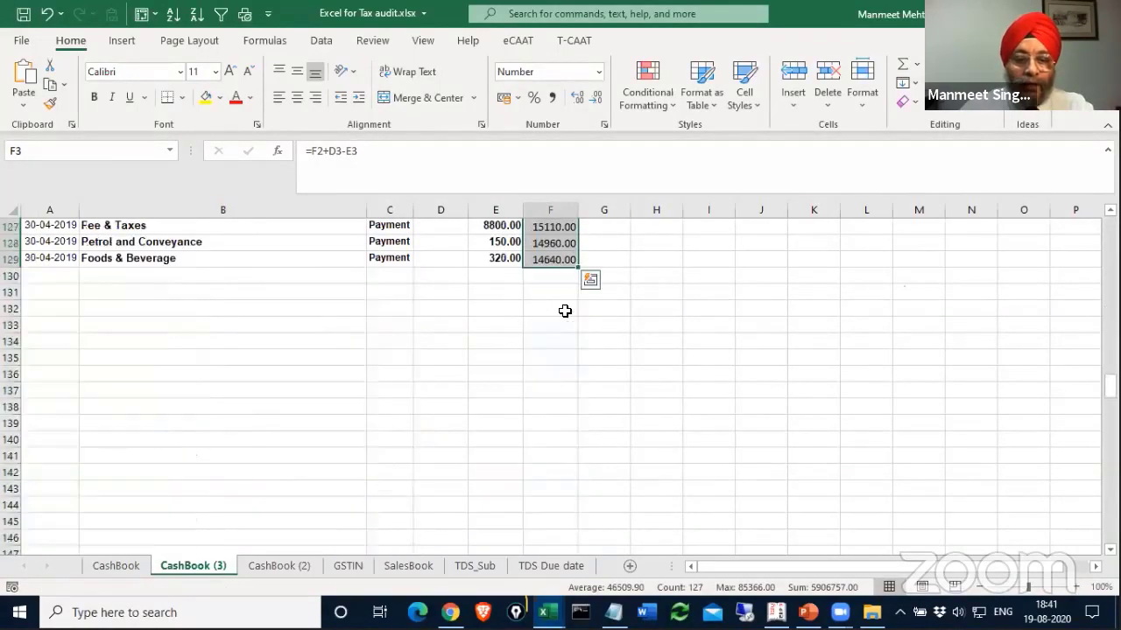
pyautogui.click(554, 260)
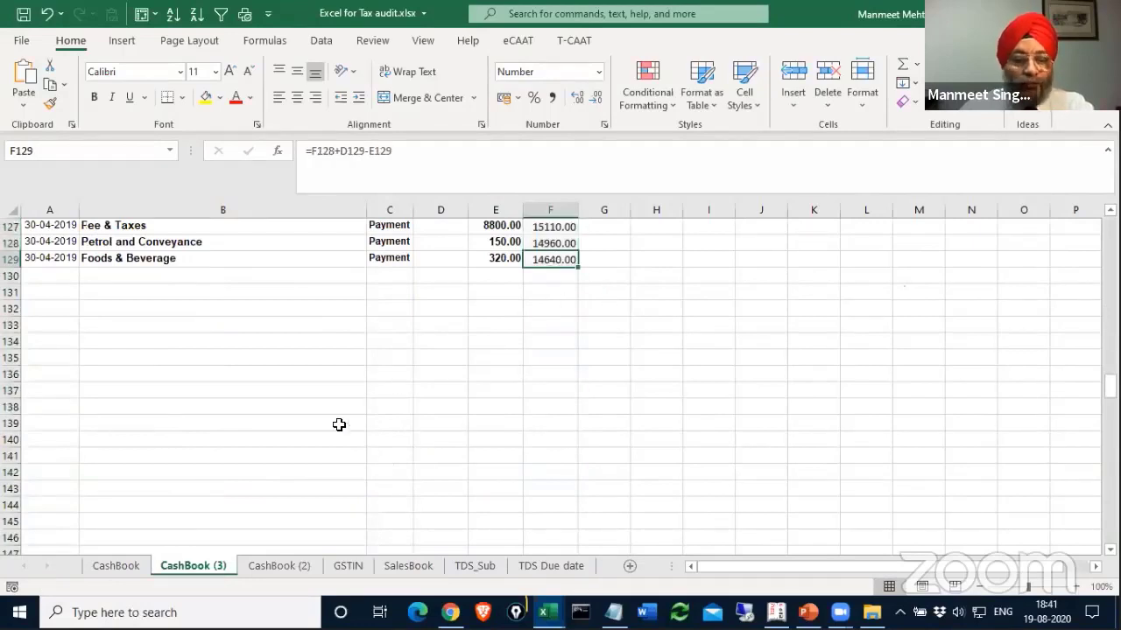
# Look up the closing balance at the end of the CashBook sheet for comparison with the running balance in CashBook (3).
pyautogui.click(123, 566)
pyautogui.scroll(-20, 451, 414)
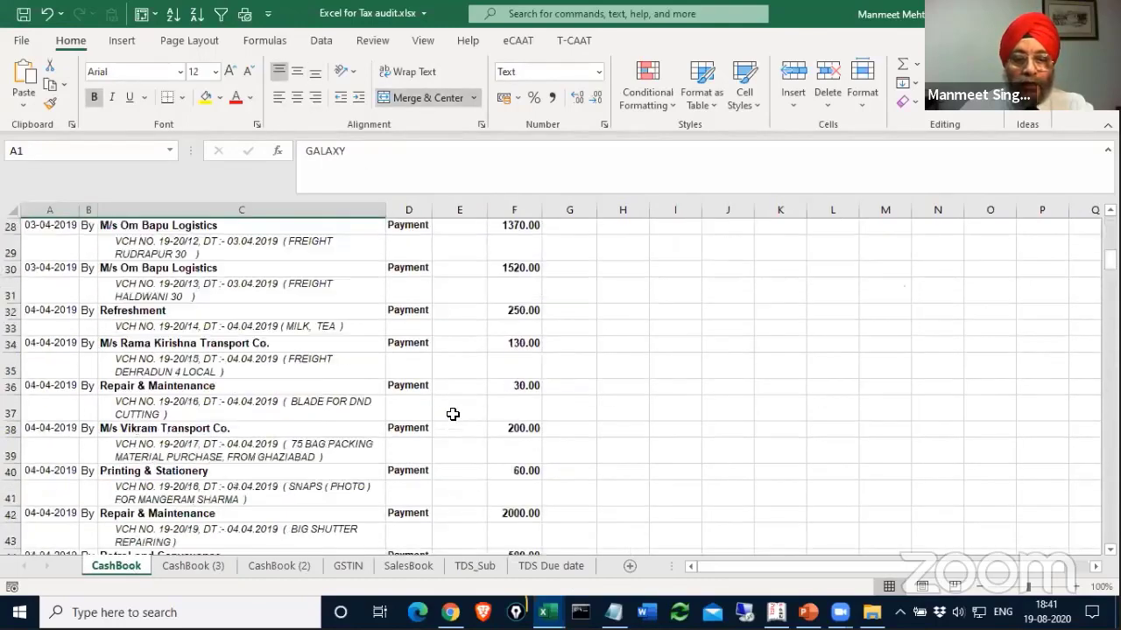
pyautogui.scroll(-20, 453, 413)
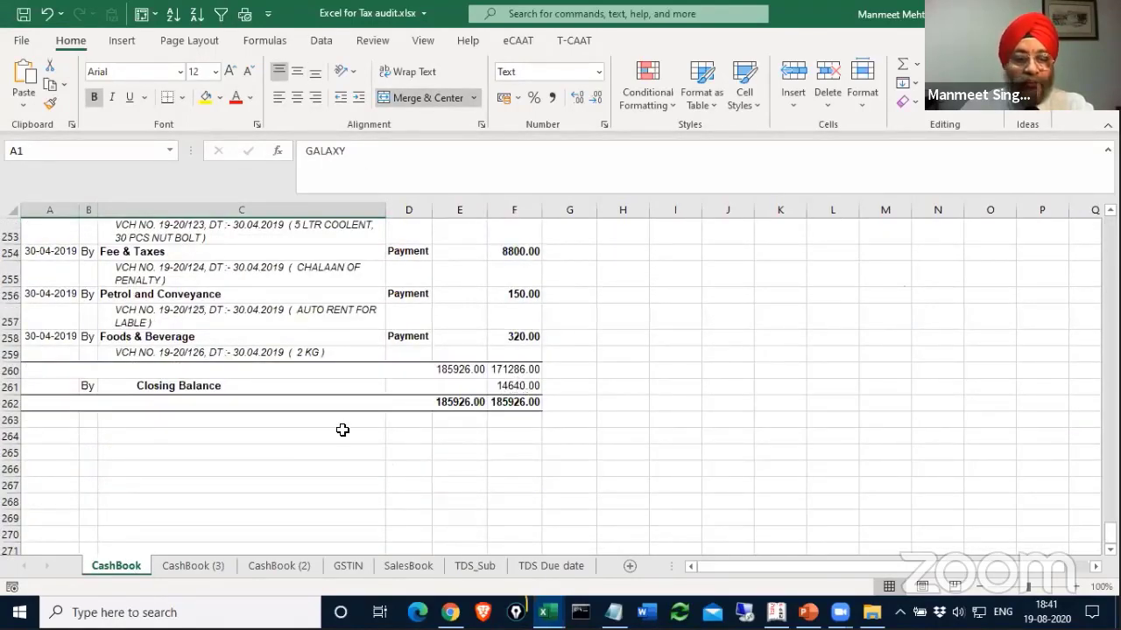
pyautogui.click(192, 566)
pyautogui.scroll(20, 656, 323)
pyautogui.scroll(4, 656, 323)
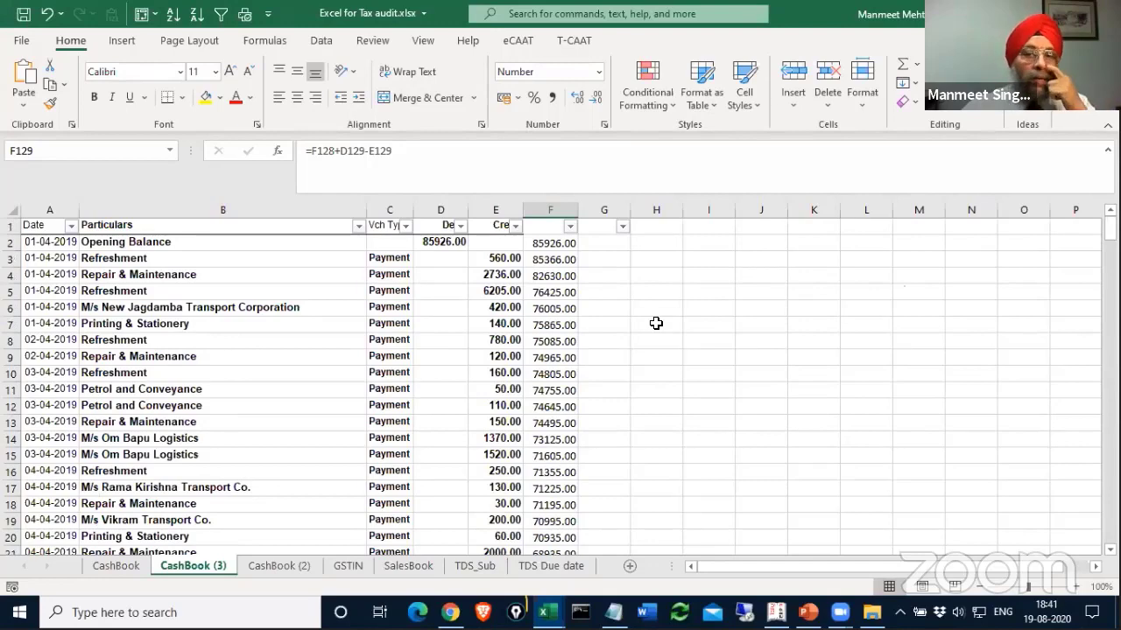
# Review the running balances in column F of CashBook (3), looking for dates with a negative cash balance.
pyautogui.scroll(-4, 532, 323)
pyautogui.scroll(-20, 531, 323)
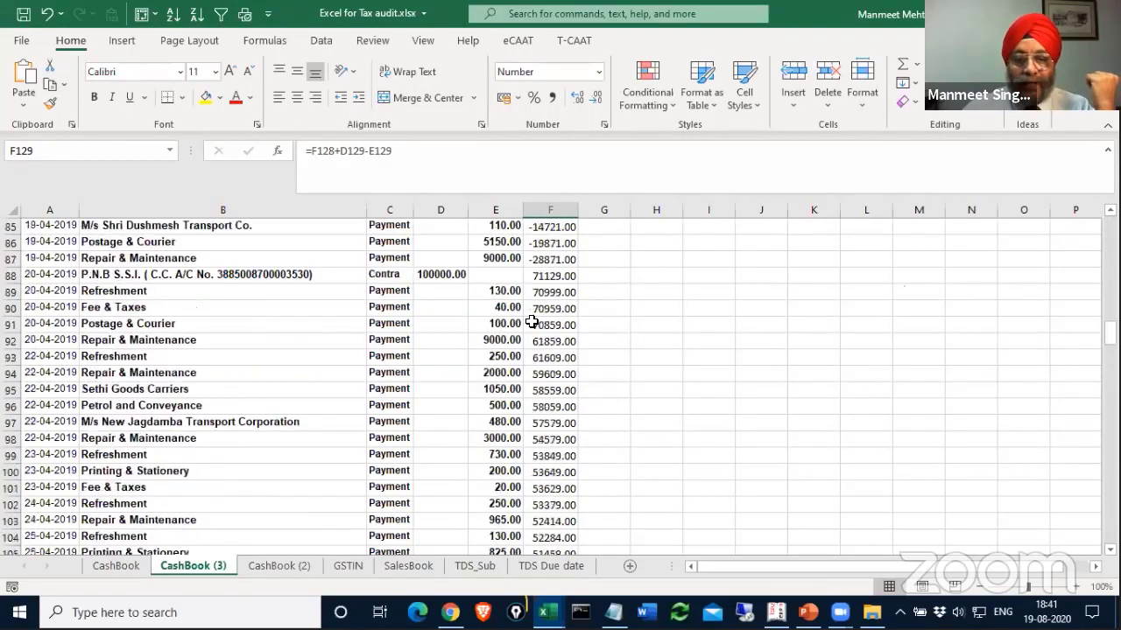
pyautogui.scroll(2, 532, 323)
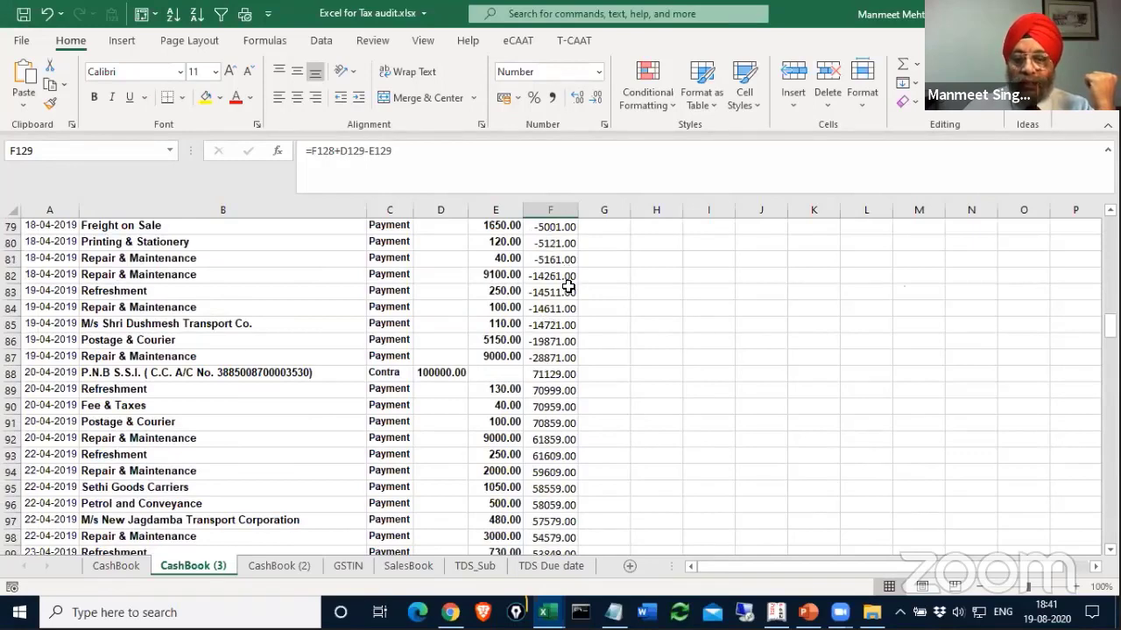
pyautogui.scroll(2, 568, 287)
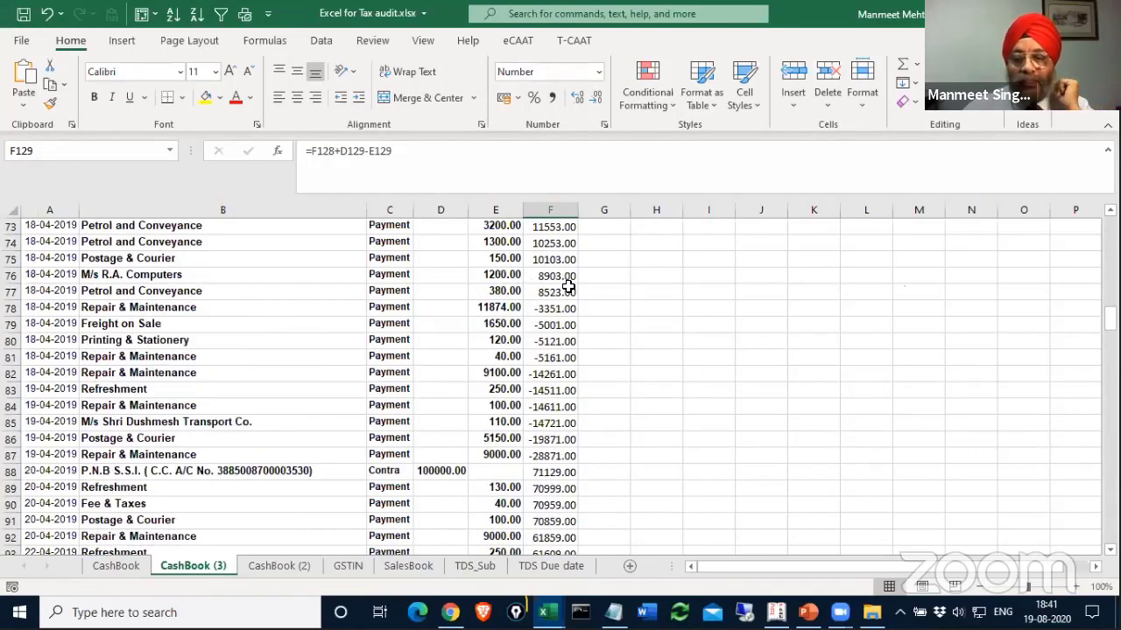
pyautogui.scroll(8, 568, 287)
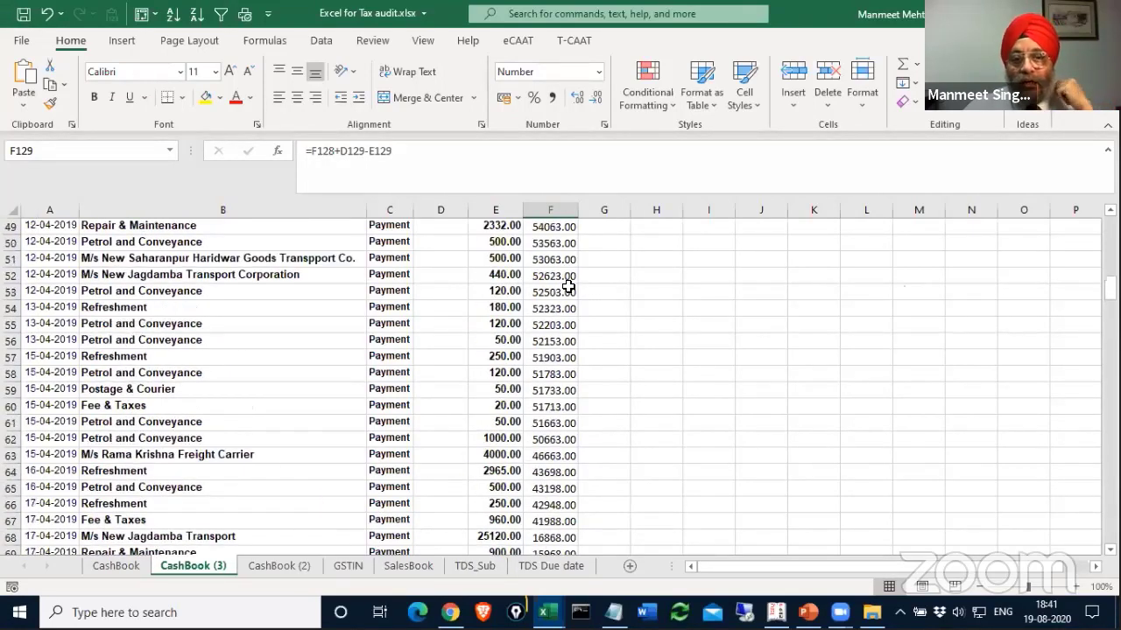
pyautogui.scroll(8, 569, 287)
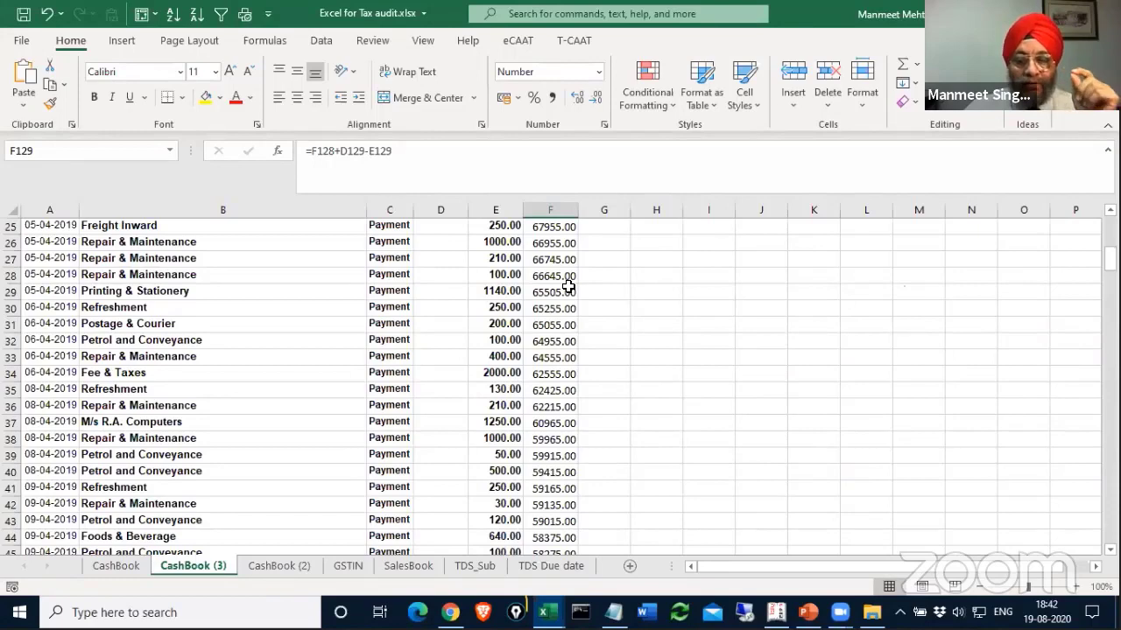
pyautogui.scroll(8, 568, 287)
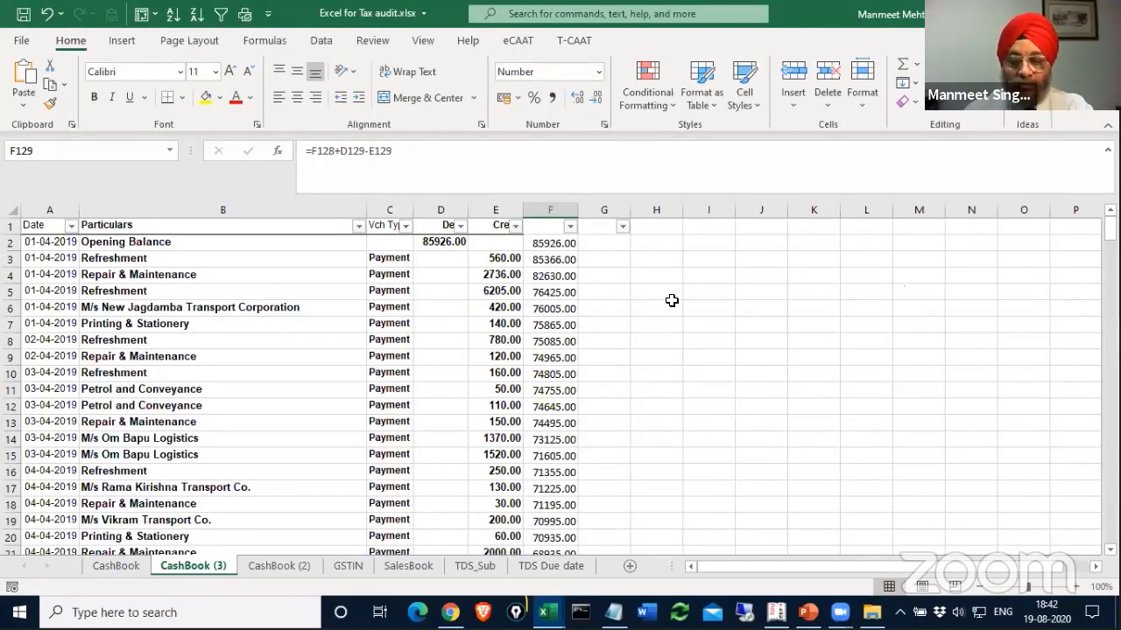
# Highlight column F balances less than 0 with Light Red Fill with Dark Red Text and check the flagged entries.
pyautogui.click(549, 209)
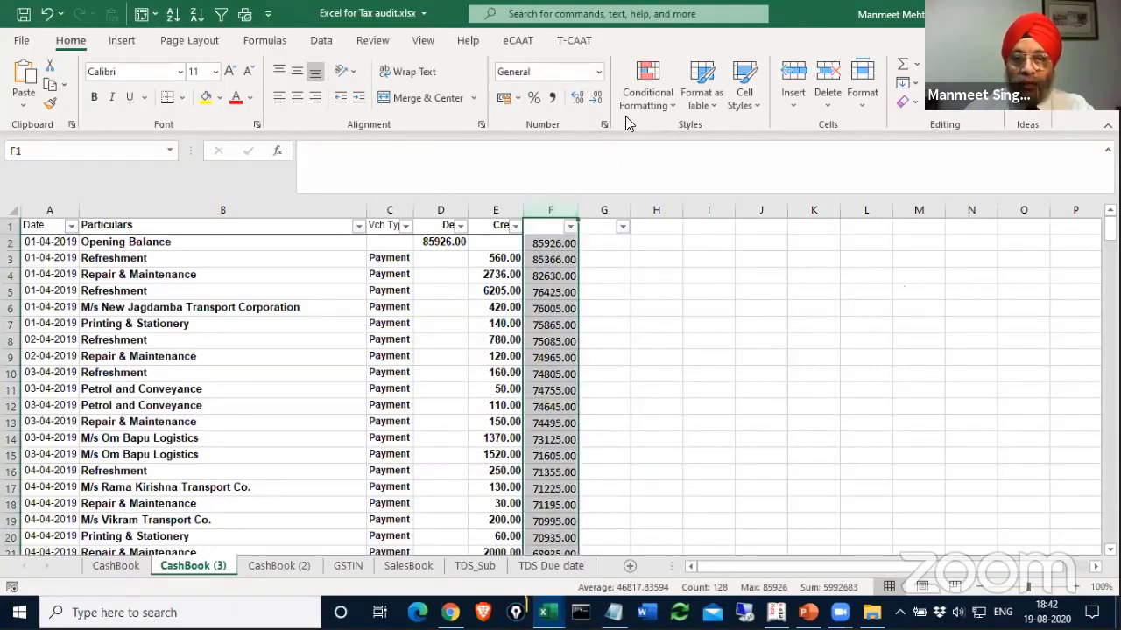
pyautogui.click(640, 97)
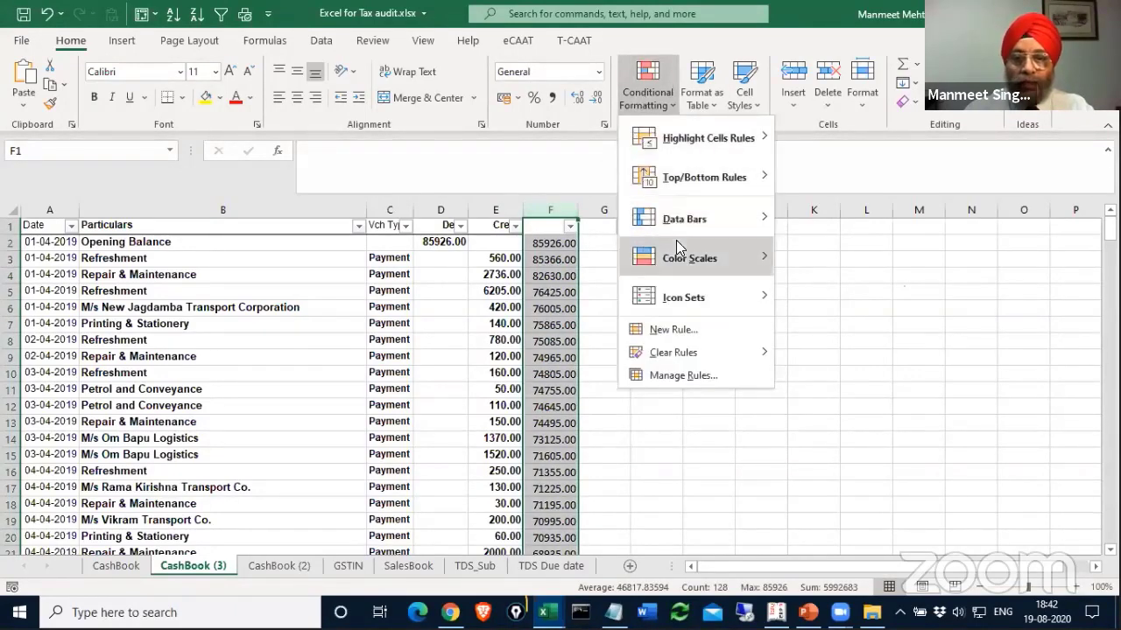
pyautogui.moveTo(735, 142)
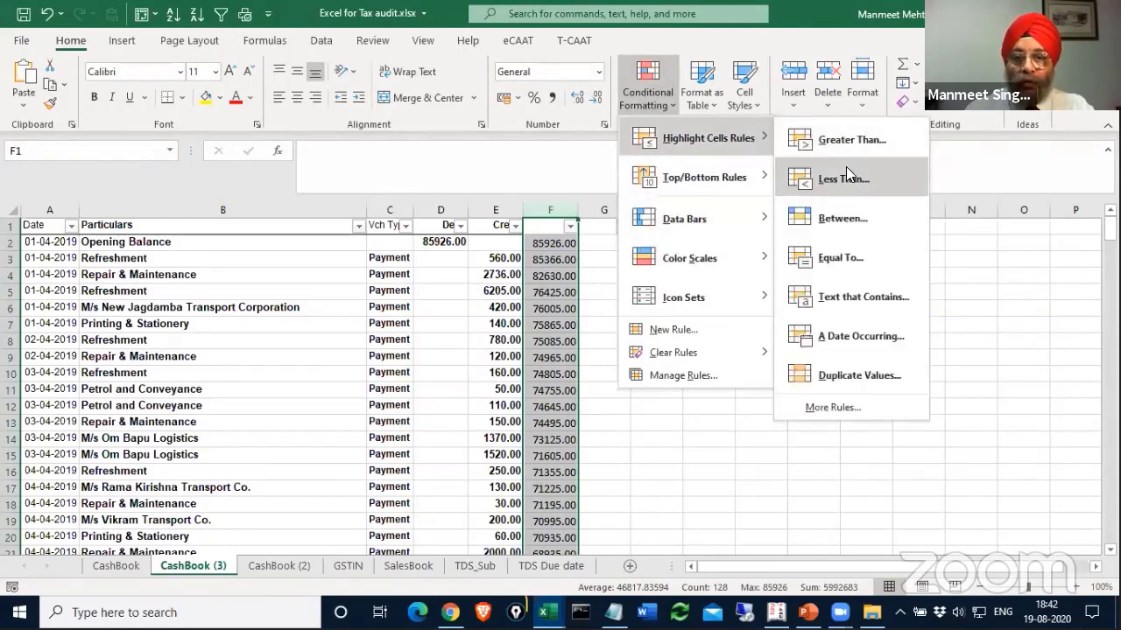
pyautogui.click(846, 166)
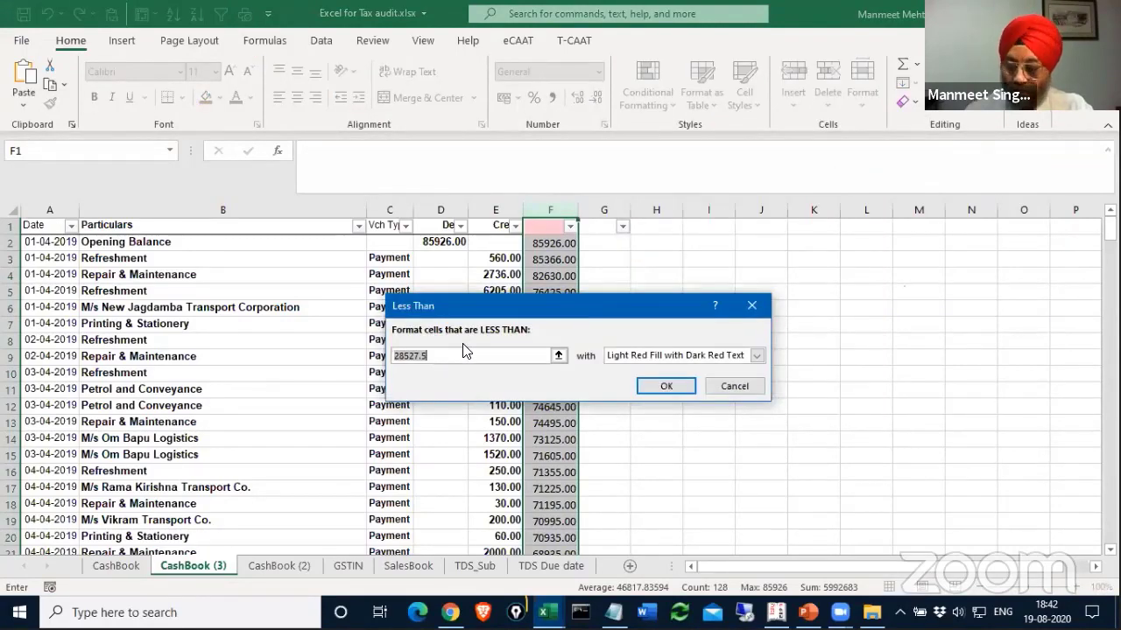
pyautogui.write('0')
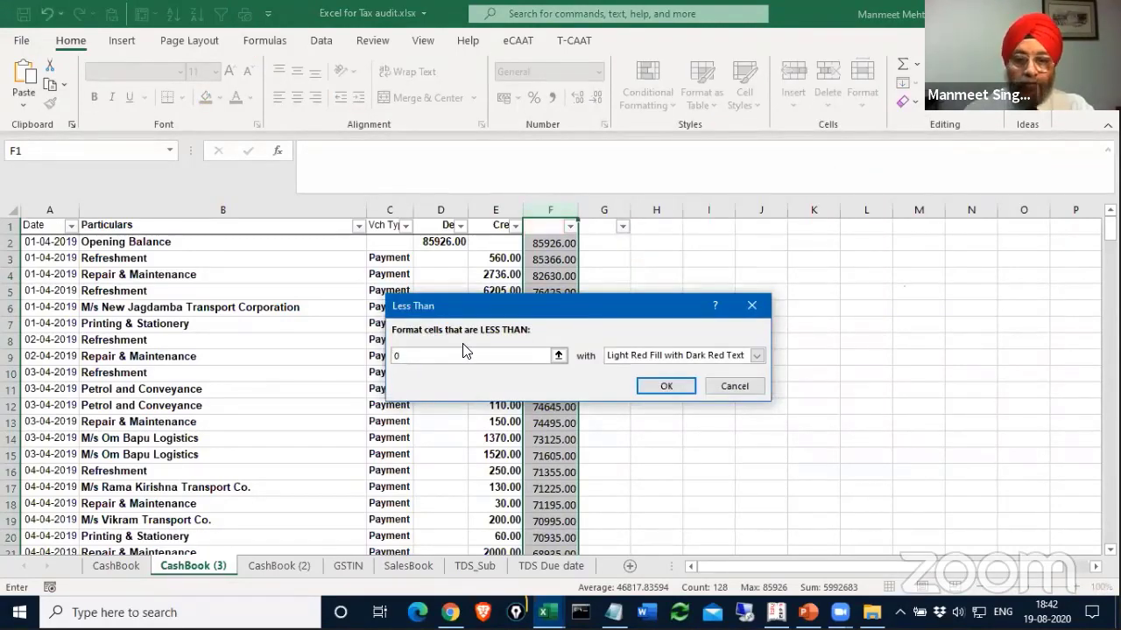
pyautogui.click(665, 386)
pyautogui.click(548, 359)
pyautogui.scroll(-20, 550, 368)
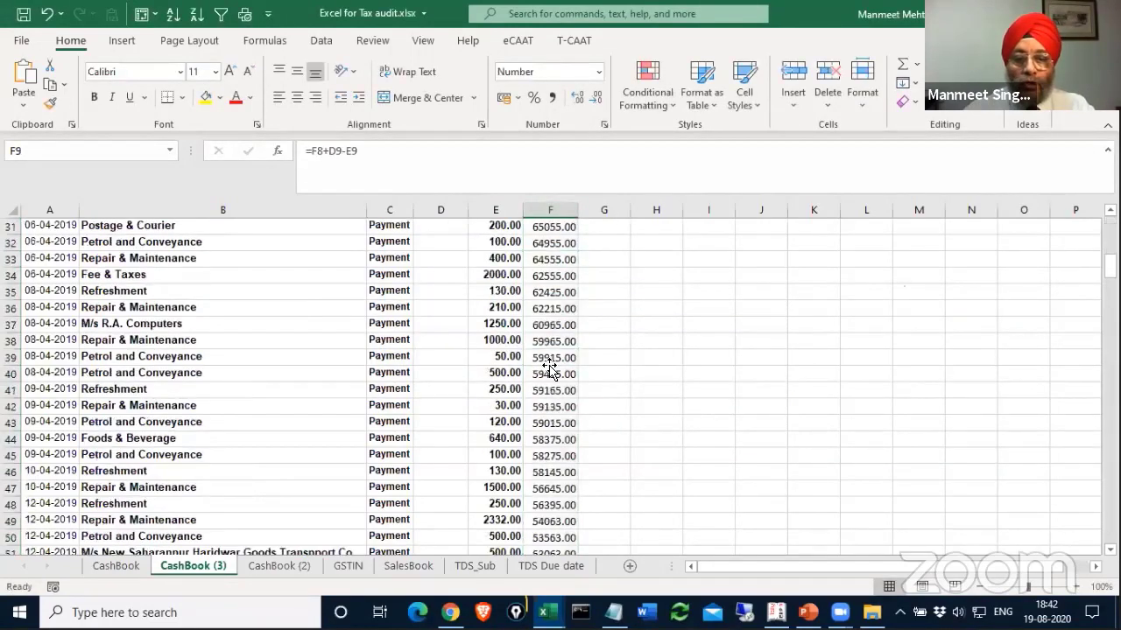
pyautogui.scroll(-3, 550, 370)
pyautogui.scroll(4, 549, 366)
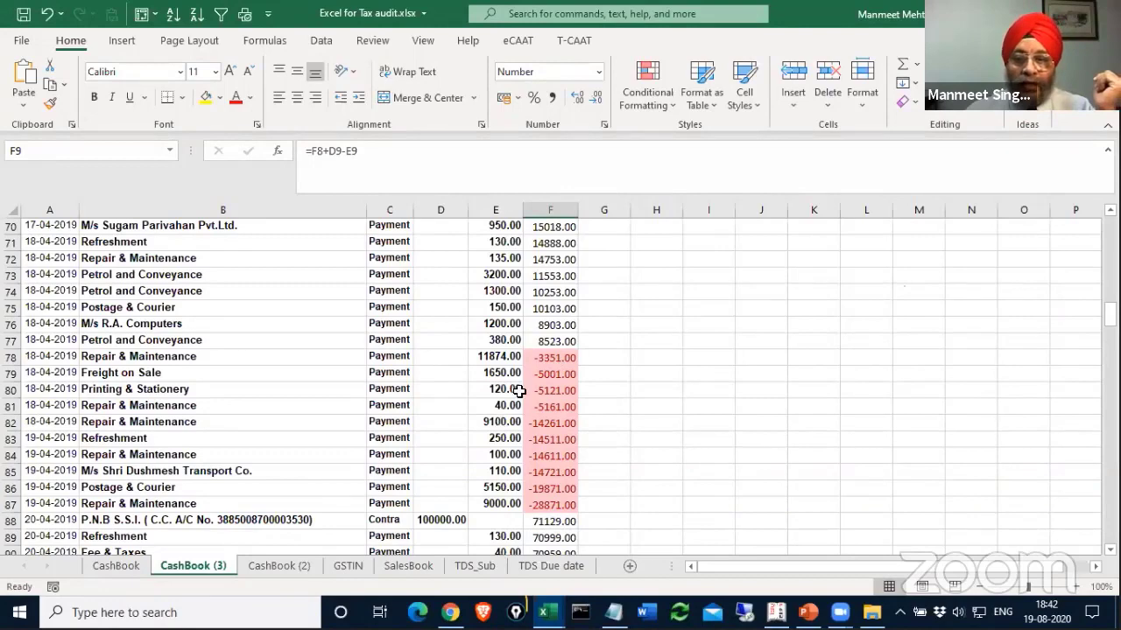
pyautogui.scroll(3, 519, 391)
pyautogui.scroll(20, 519, 391)
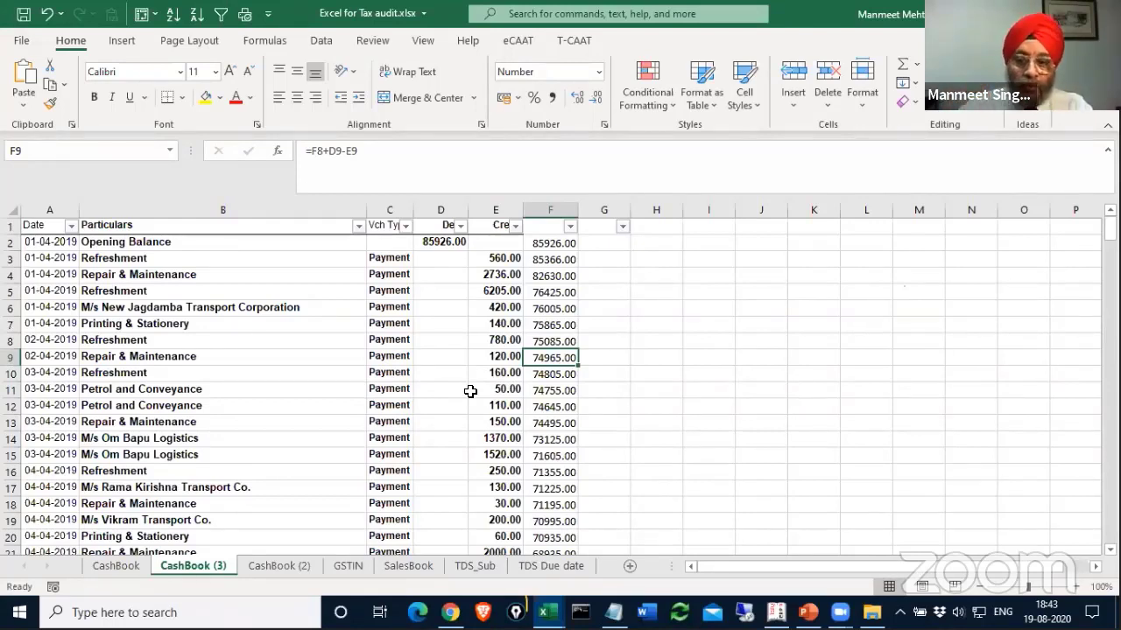
pyautogui.hotkey('alt', 'Tab')
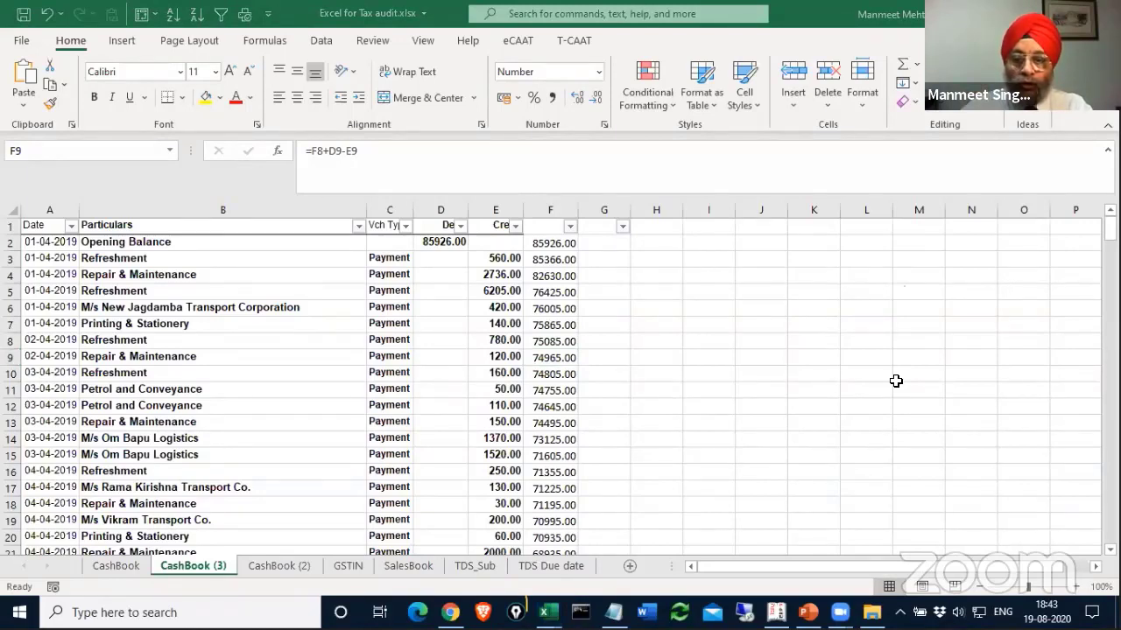
pyautogui.click(734, 574)
pyautogui.moveTo(732, 566); pyautogui.dragTo(826, 566)
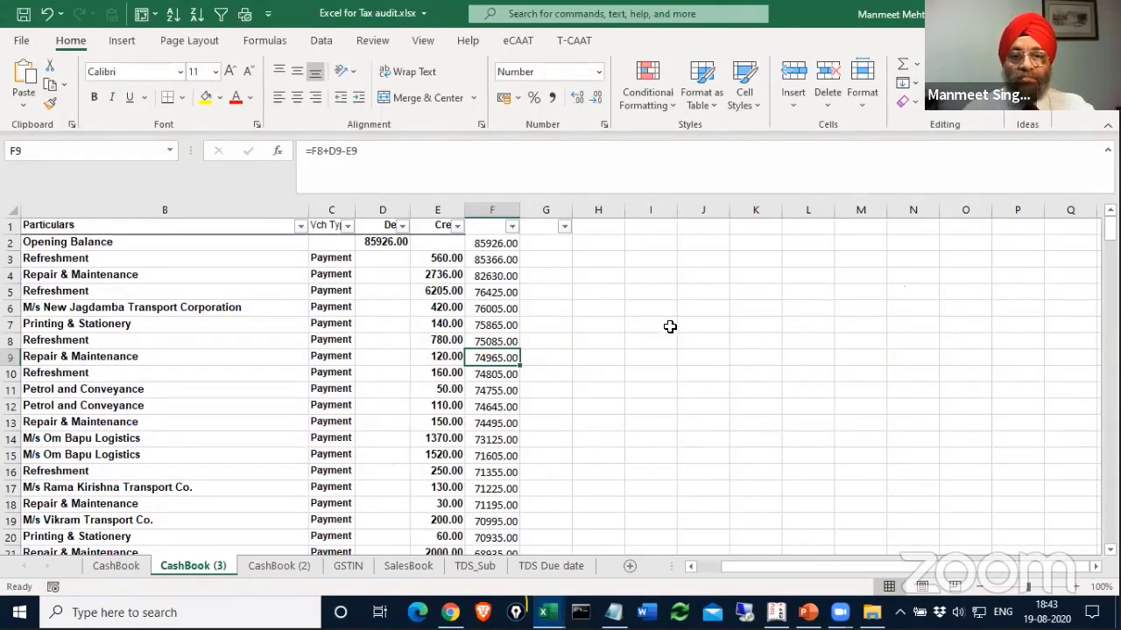
pyautogui.click(638, 242)
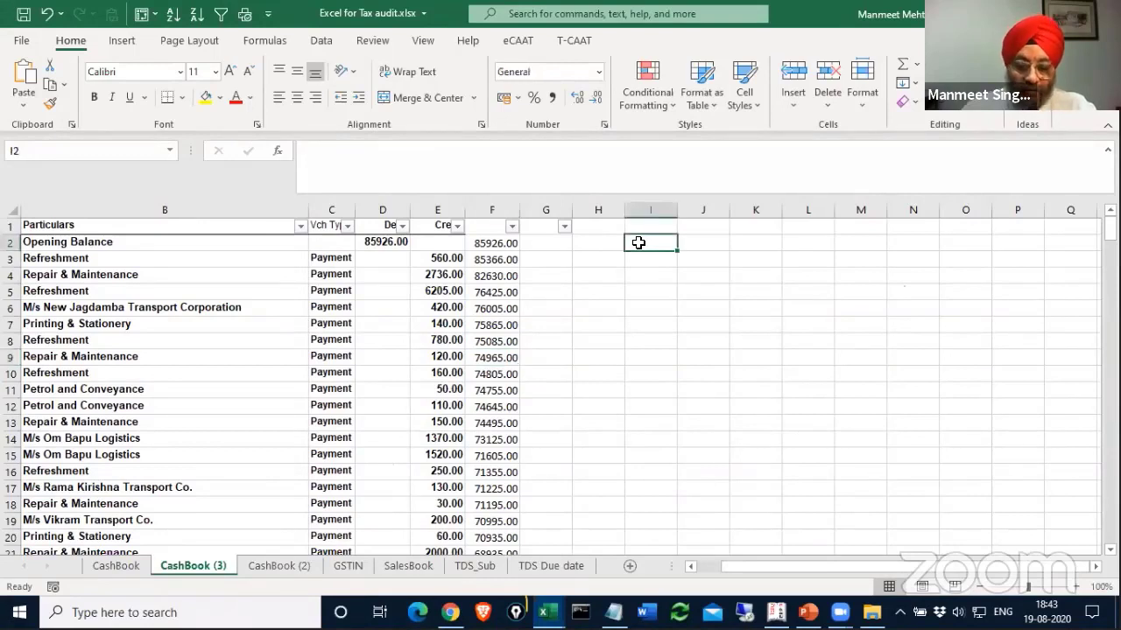
pyautogui.write('=IF(')
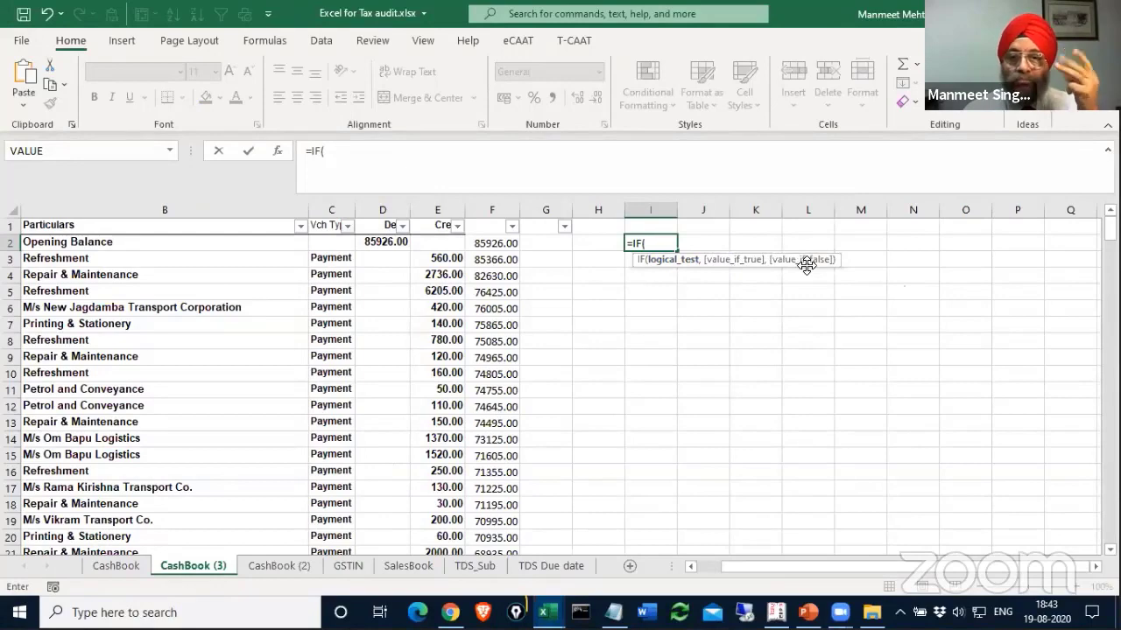
pyautogui.press('Escape')
# Paste sixteen two-digit sample numbers into H2:H17, from 59 in H2 to 24 in H17.
pyautogui.click(605, 242)
pyautogui.hotkey('ctrl', 'v')
pyautogui.hotkey('ctrl', 'c')
pyautogui.moveTo(691, 273); pyautogui.dragTo(689, 288)
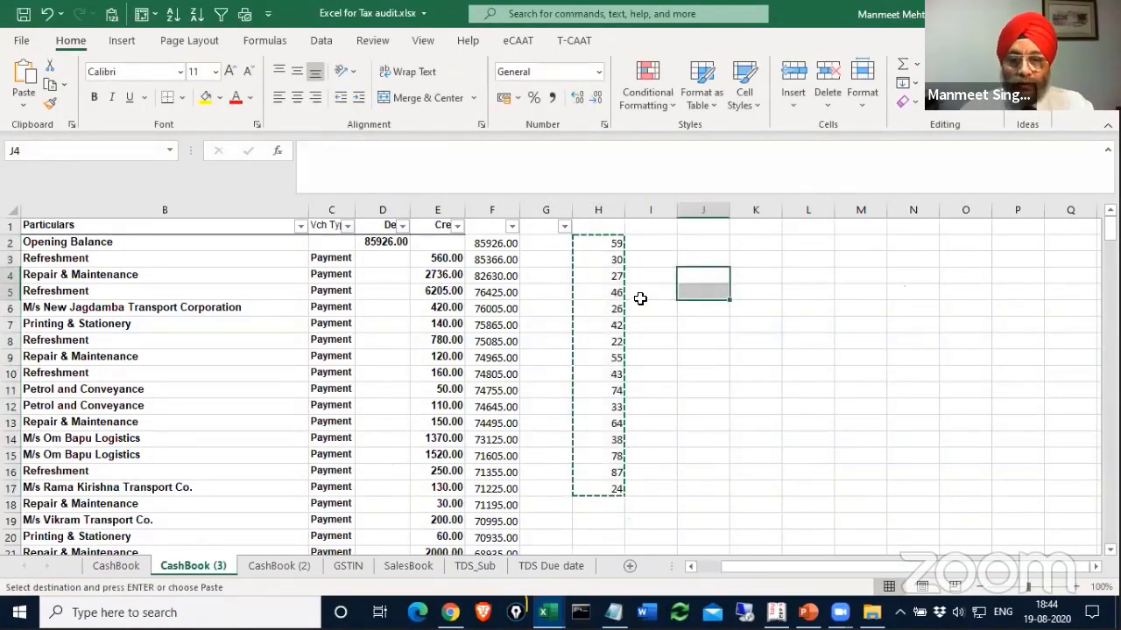
pyautogui.press('Escape')
# Enter the formula =IF(H2>=50,"CA","Come Again") in I2.
pyautogui.click(638, 242)
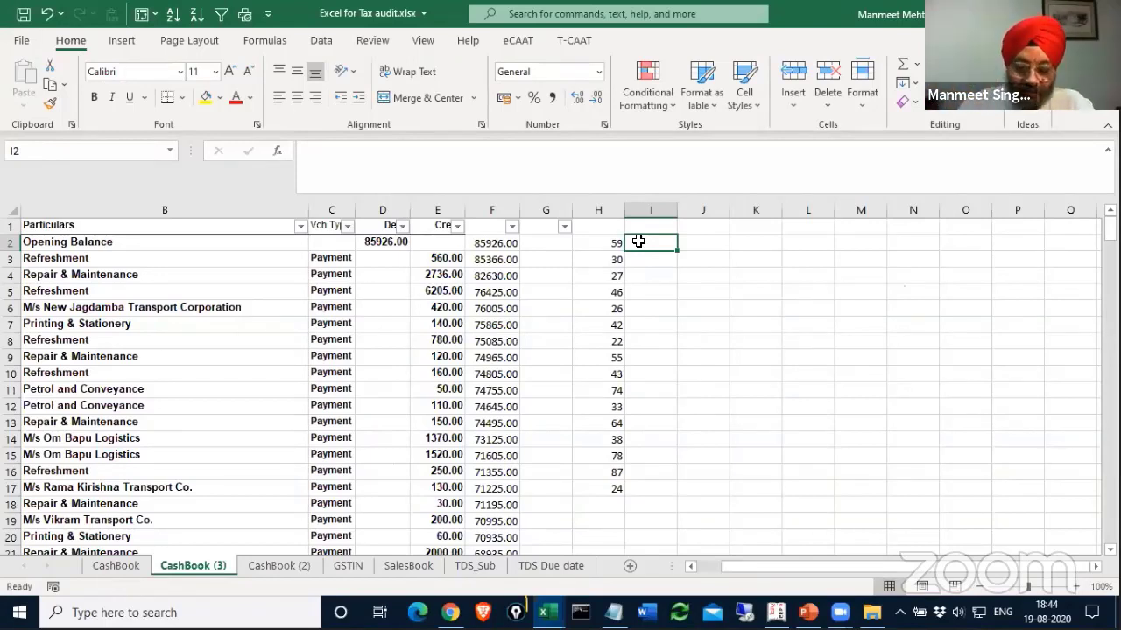
pyautogui.write('=IF(')
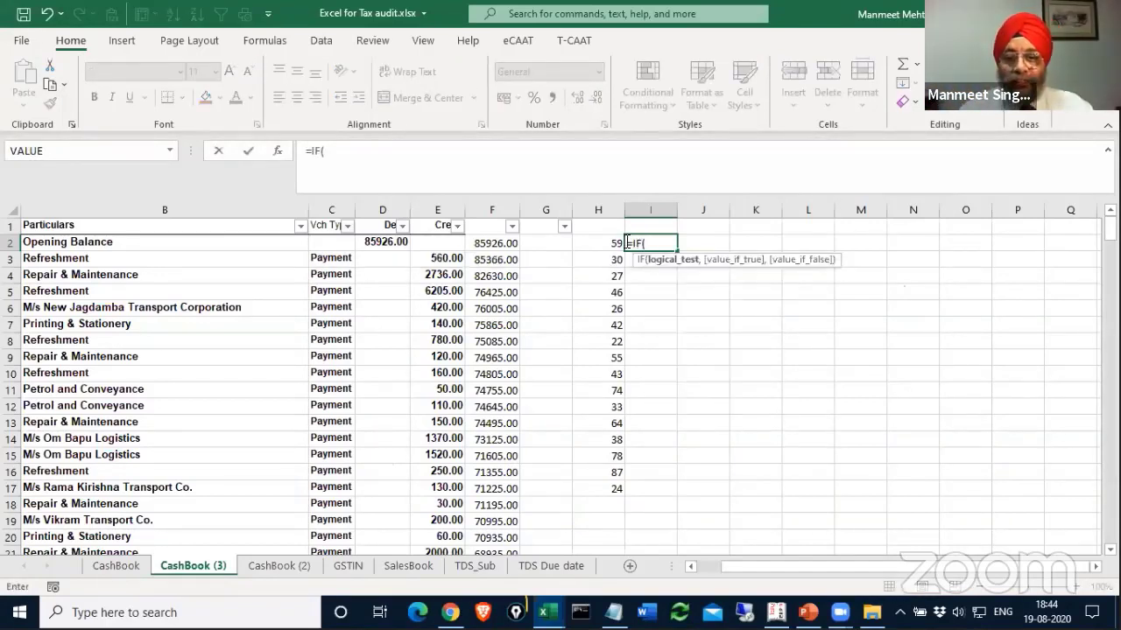
pyautogui.click(609, 240)
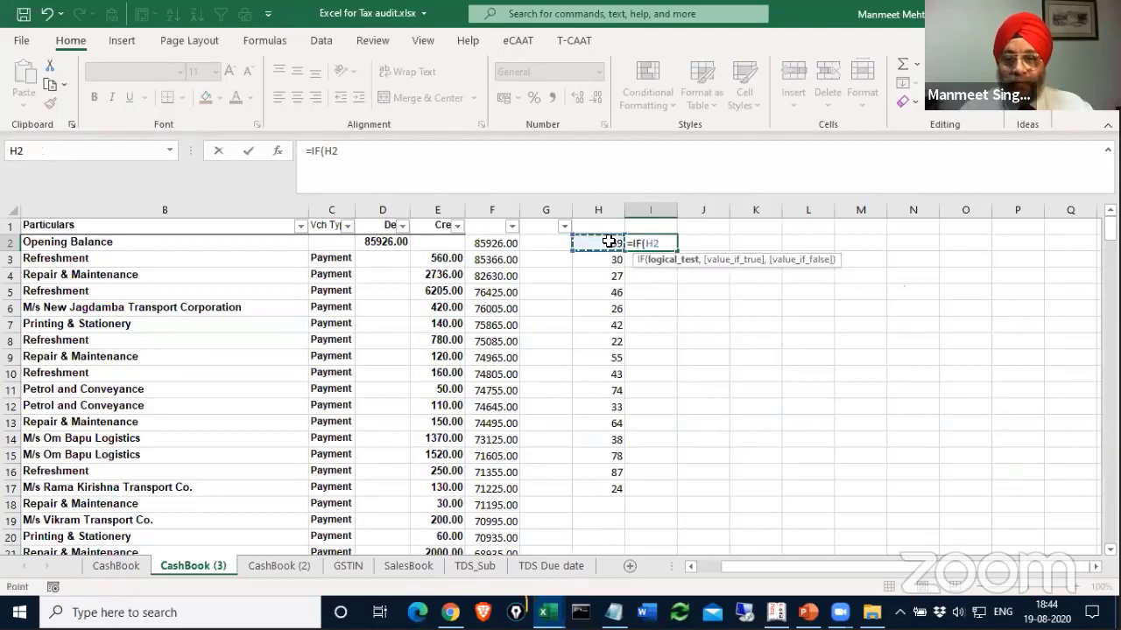
pyautogui.write('>=')
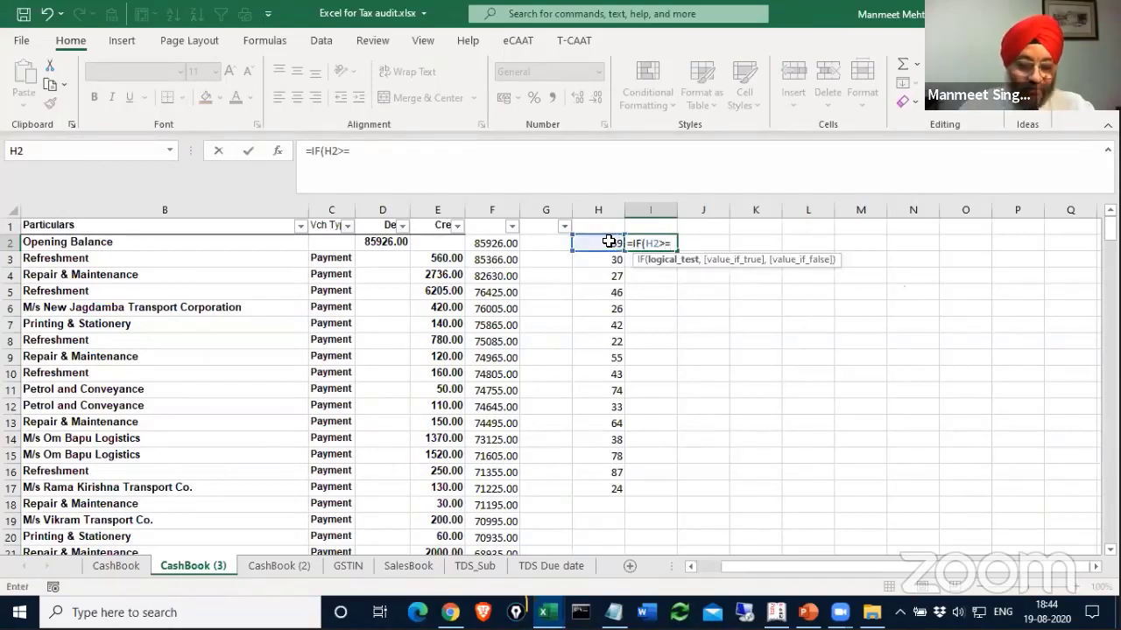
pyautogui.write('50')
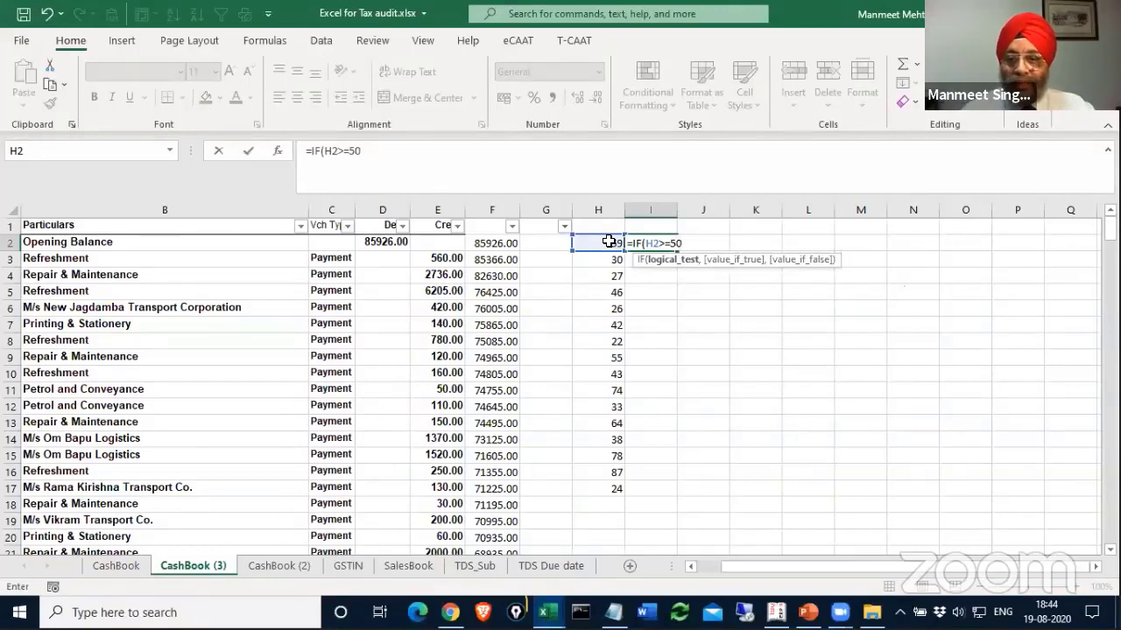
pyautogui.write(',"CA",')
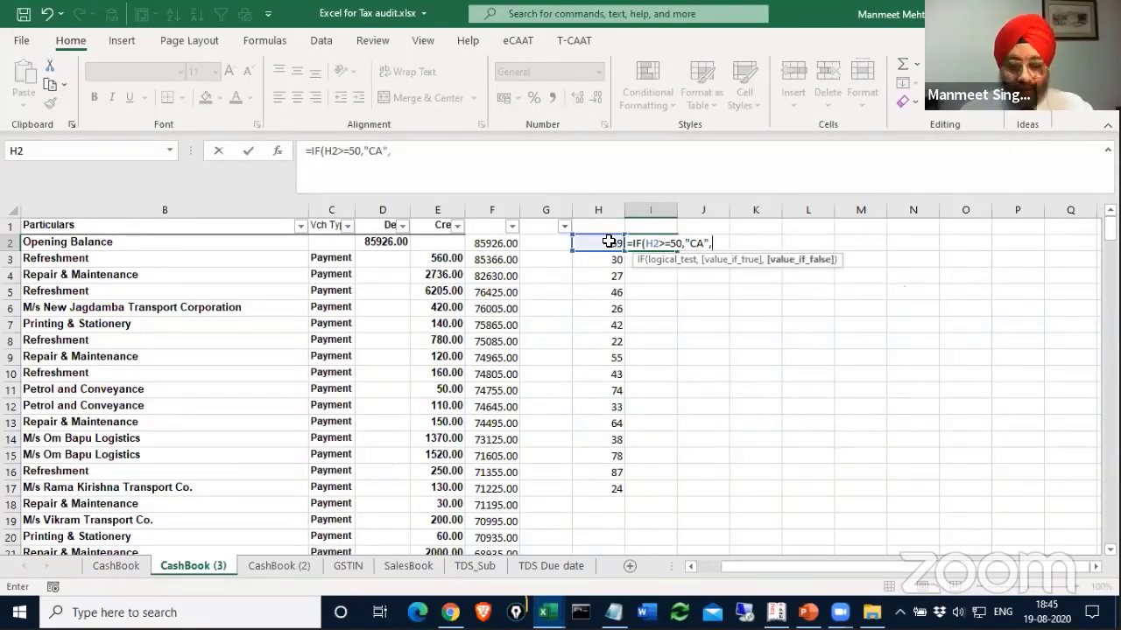
pyautogui.write('"Come Again')
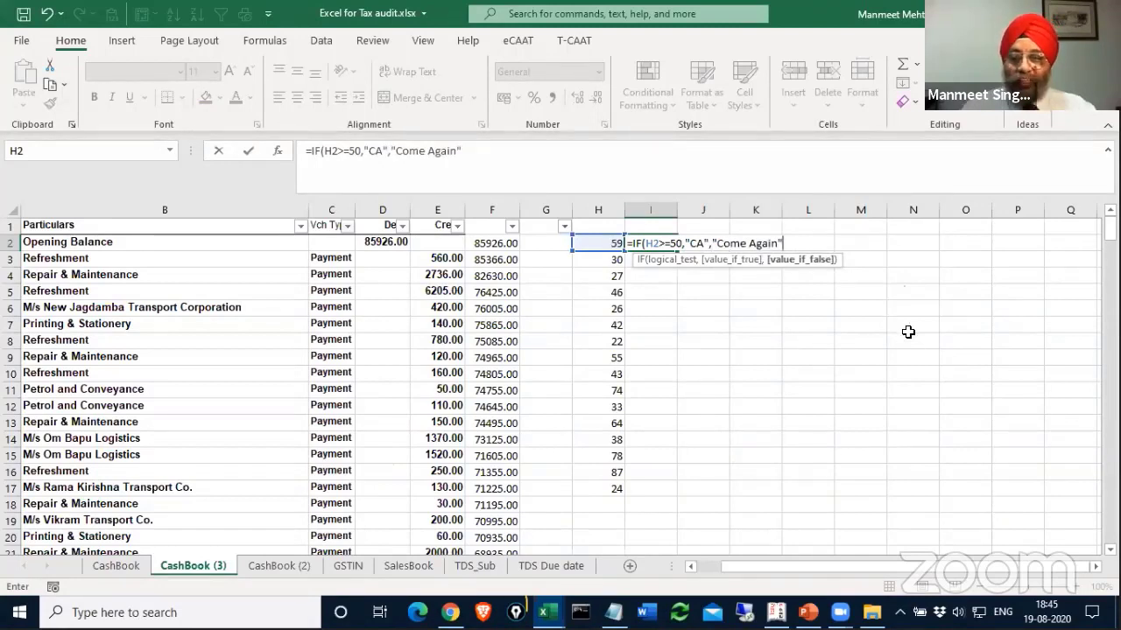
pyautogui.write('"')
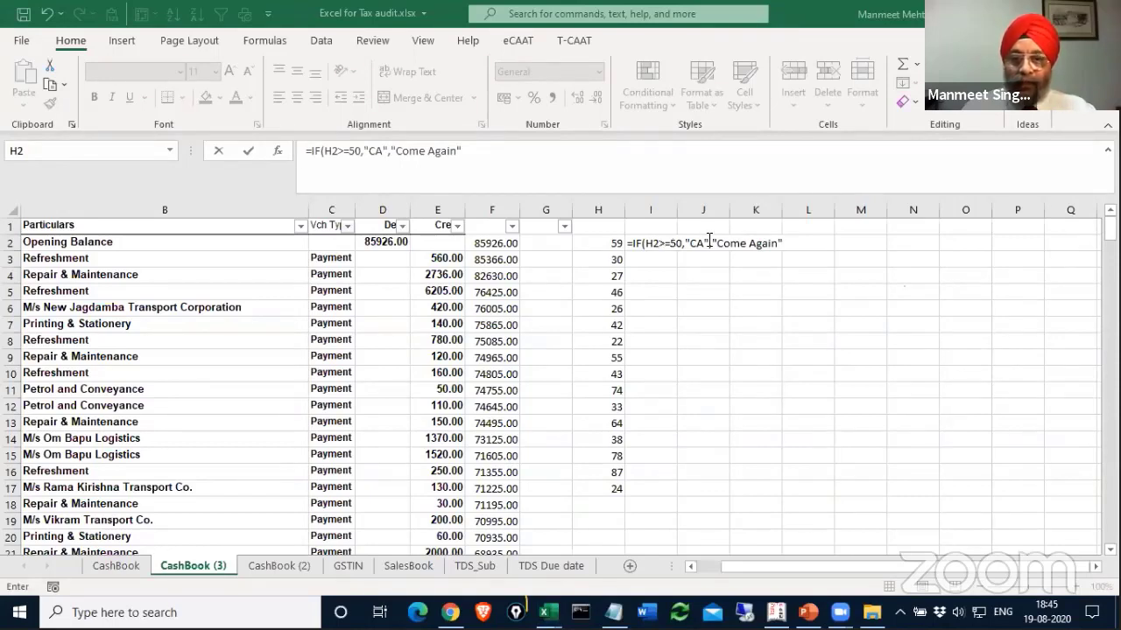
pyautogui.click(786, 244)
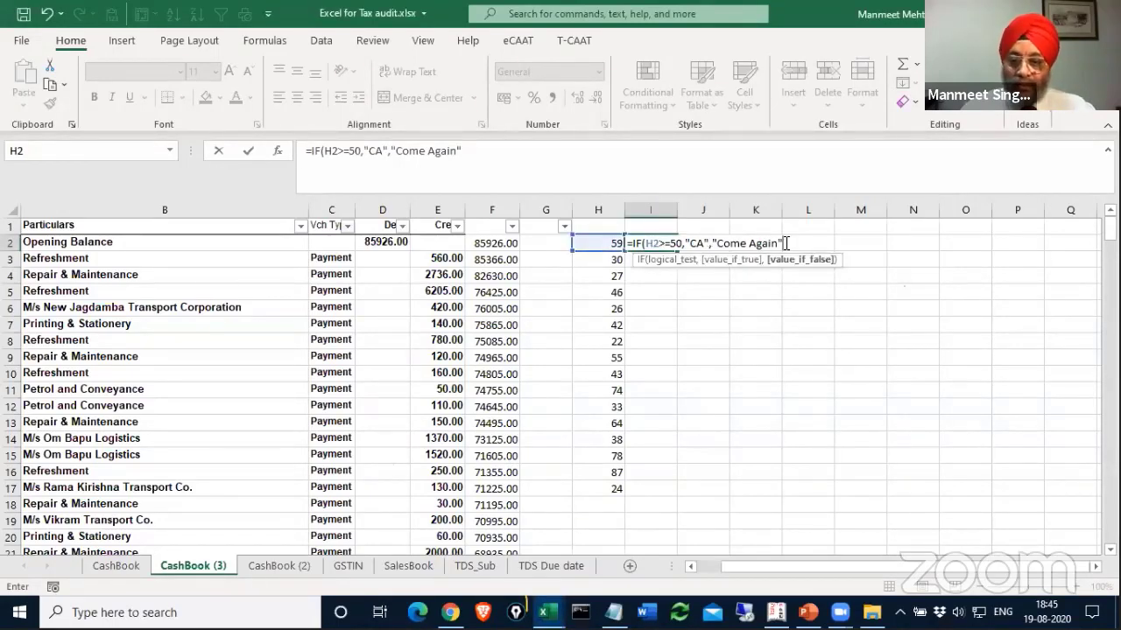
pyautogui.write(')')
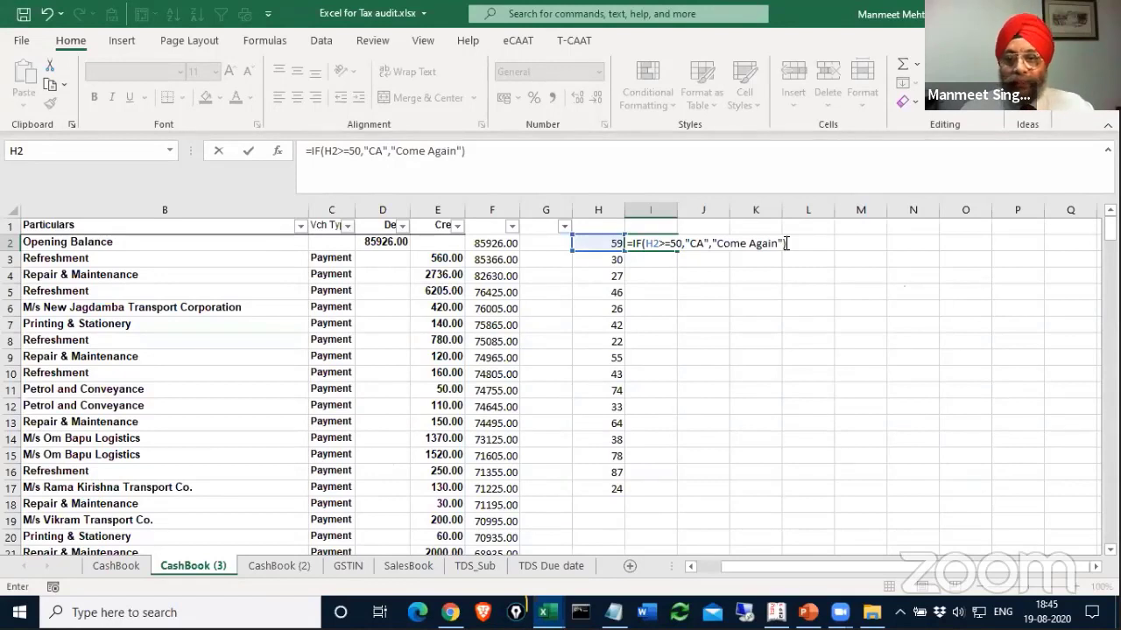
pyautogui.press('Return')
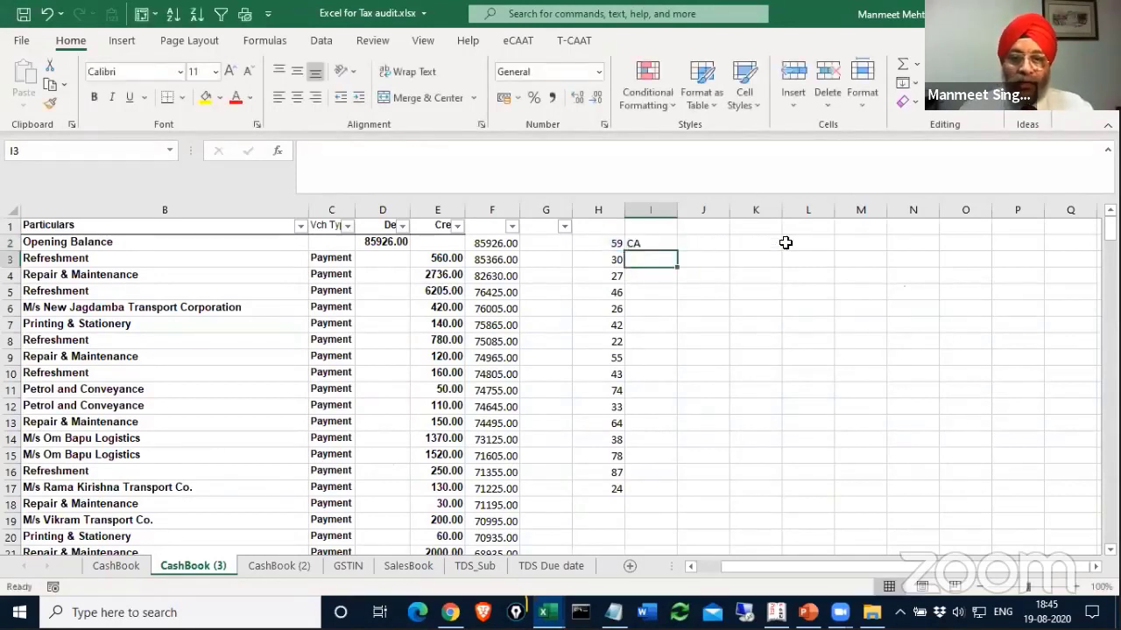
# Fill the I2 IF formula down to I17 alongside the sample numbers.
pyautogui.click(663, 244)
pyautogui.moveTo(676, 252); pyautogui.dragTo(676, 252)
pyautogui.doubleClick(676, 252)
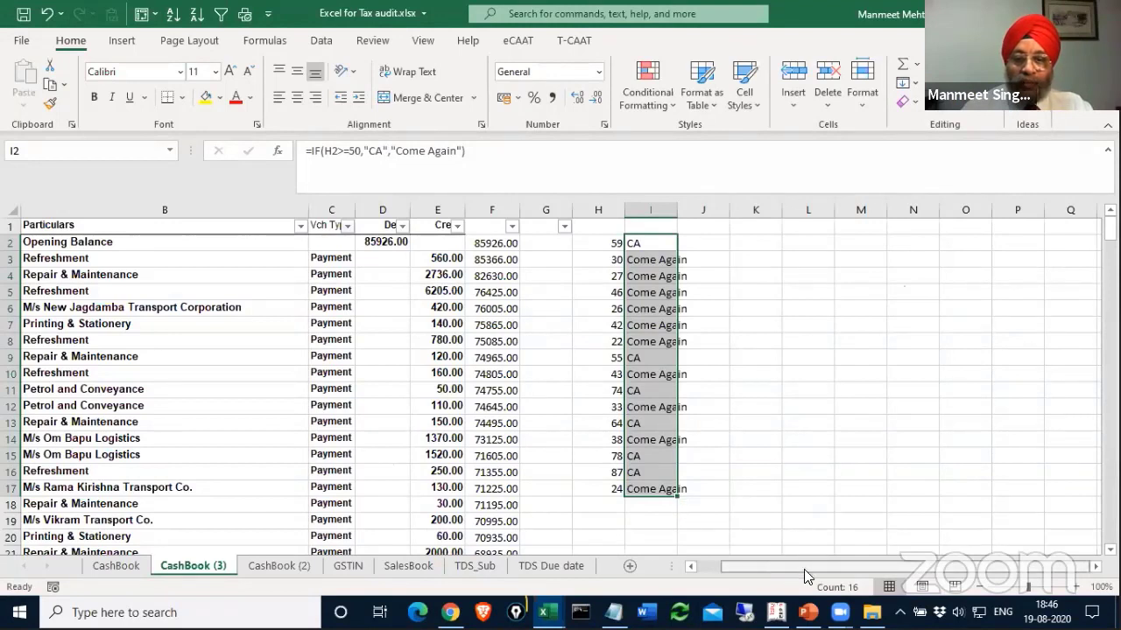
pyautogui.hotkey('alt', 'Tab')
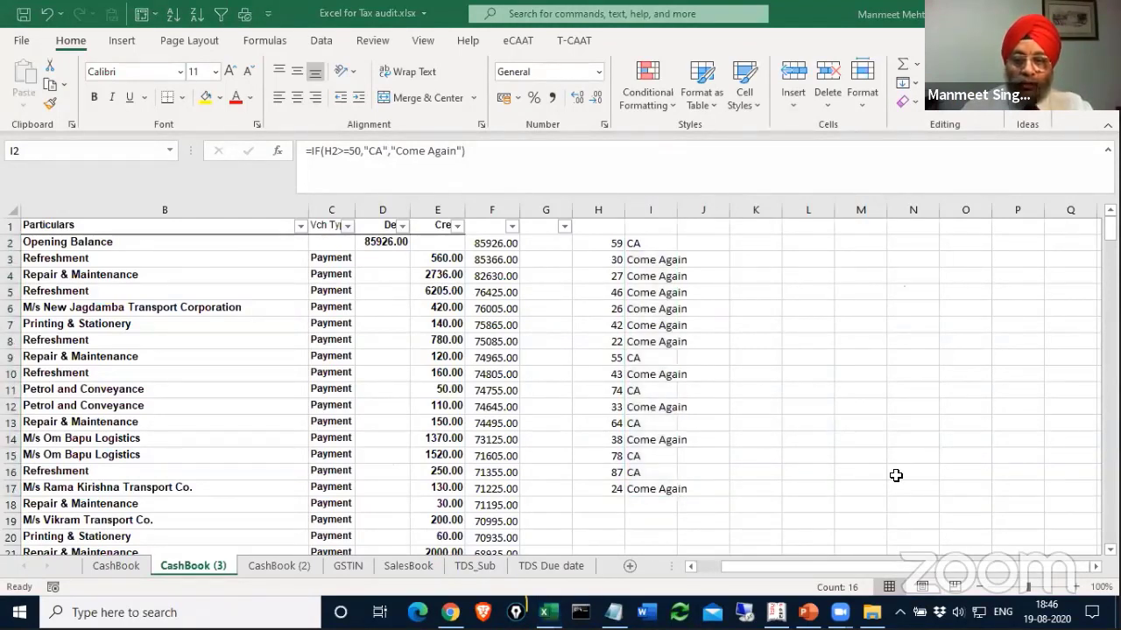
# Enter the labels AND in K2 and OR in K3.
pyautogui.click(751, 569)
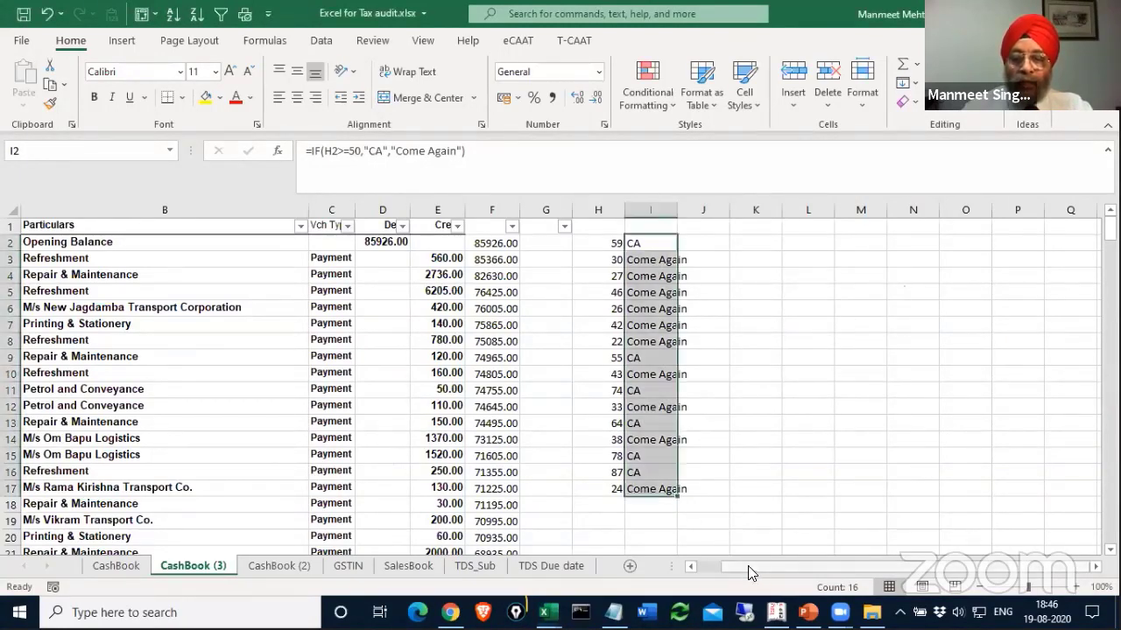
pyautogui.click(753, 244)
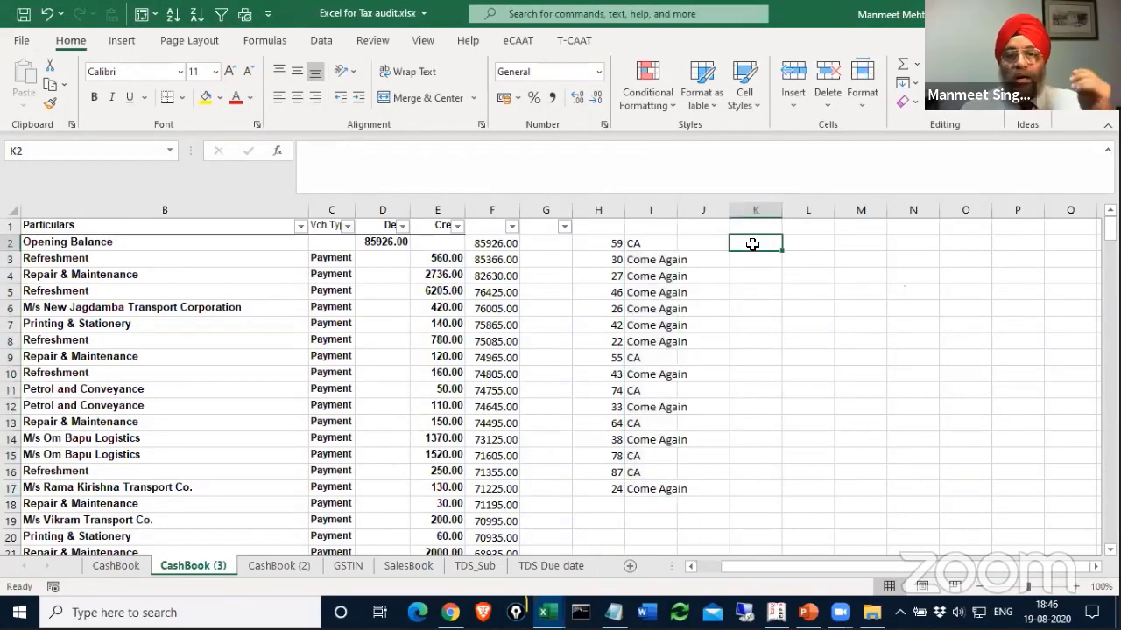
pyautogui.write('ANS')
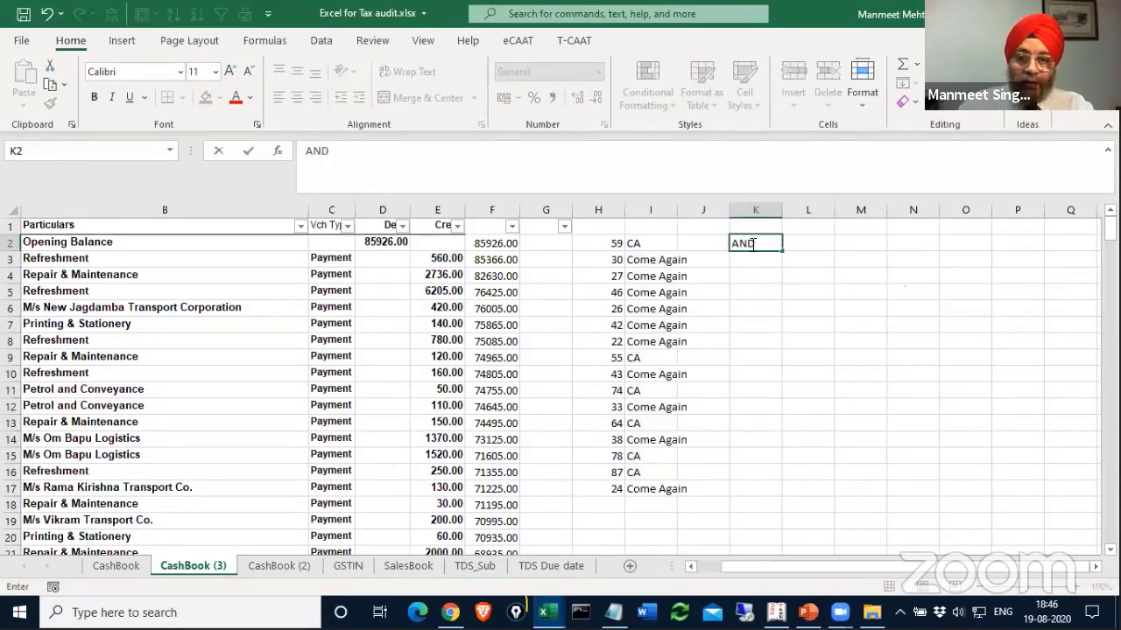
pyautogui.press('Return')
pyautogui.write('OR')
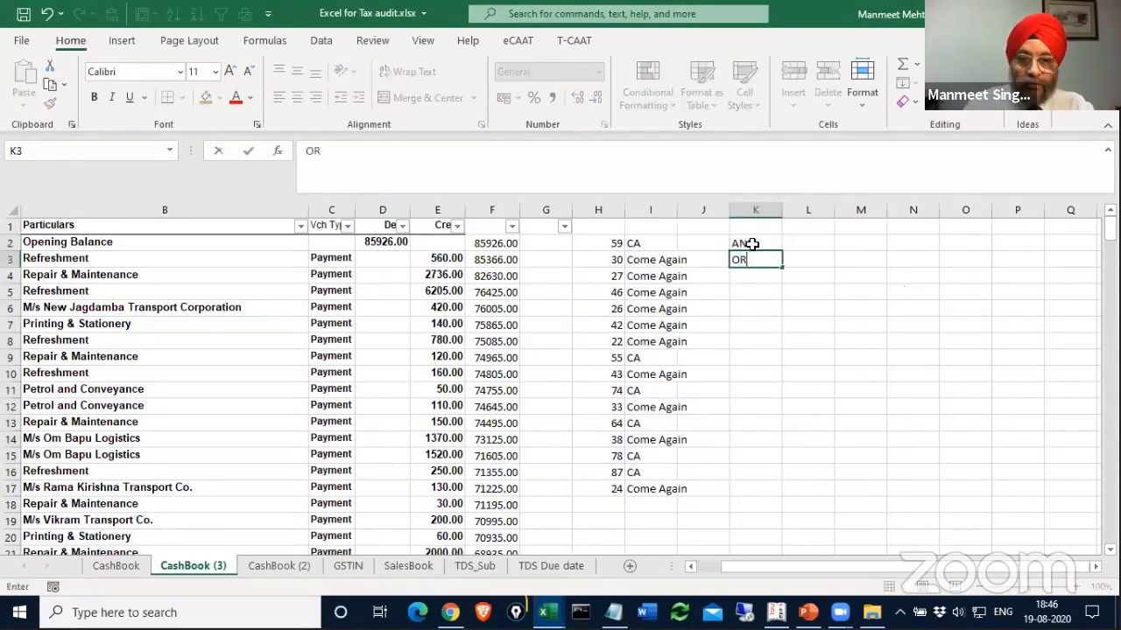
pyautogui.press('Return')
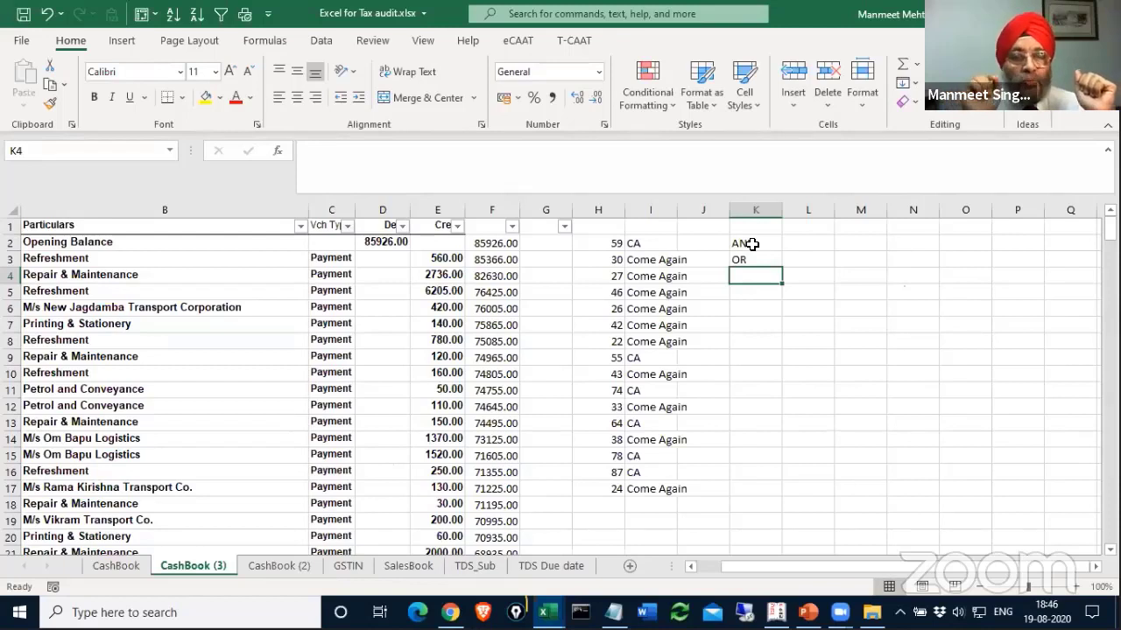
# Enter the logical values TRUE in K5 and FALSE in L5.
pyautogui.click(758, 292)
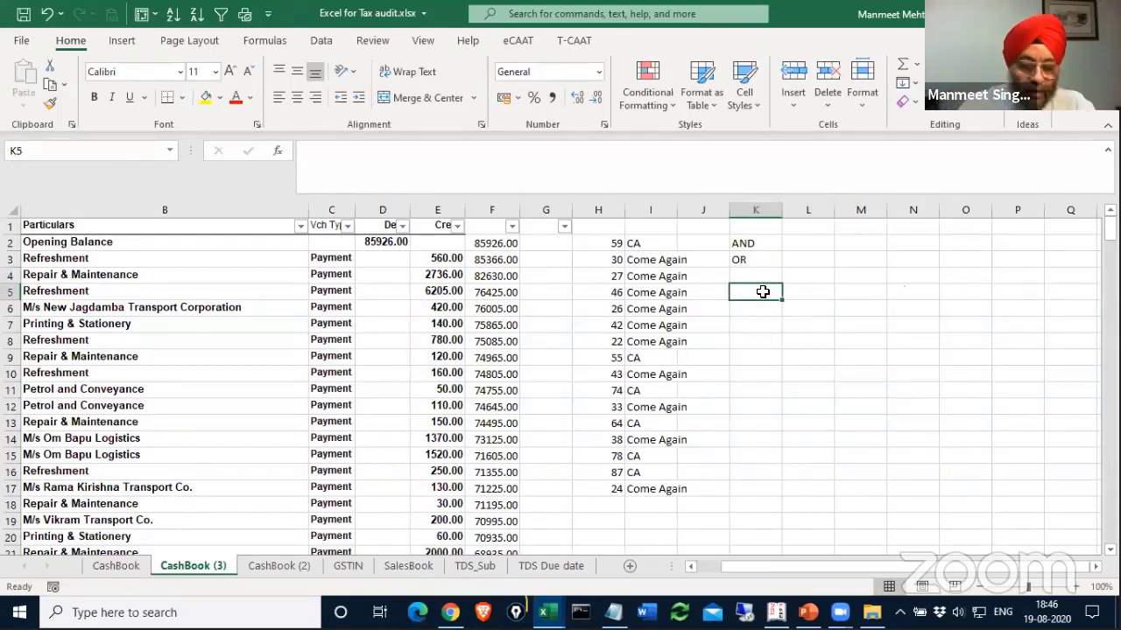
pyautogui.write('TRUE')
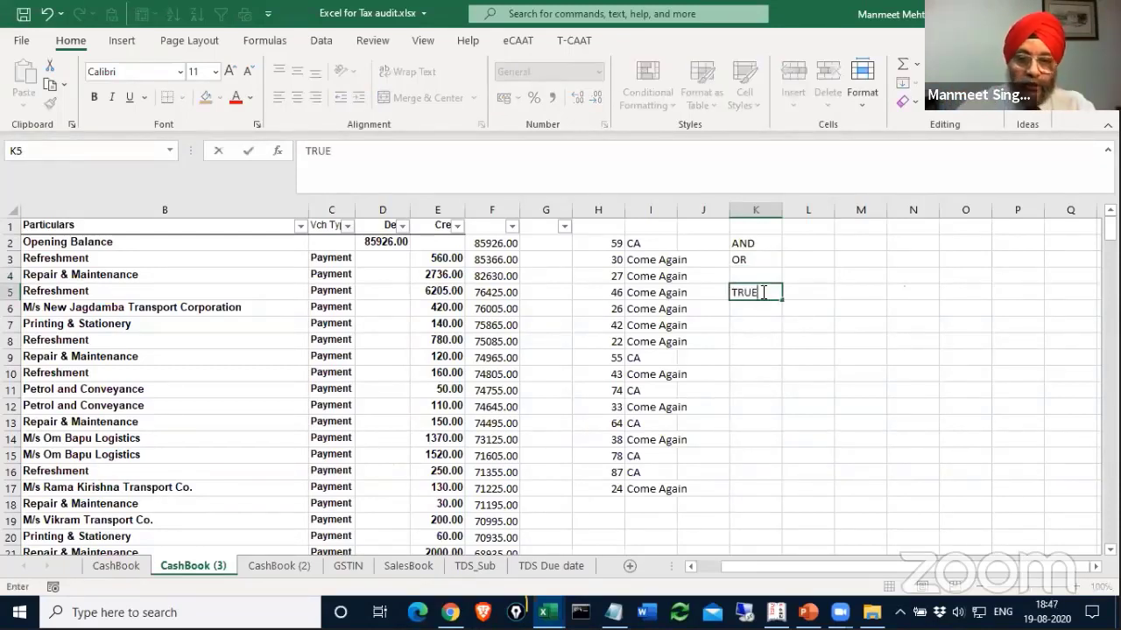
pyautogui.press('Tab')
pyautogui.write('FALSE')
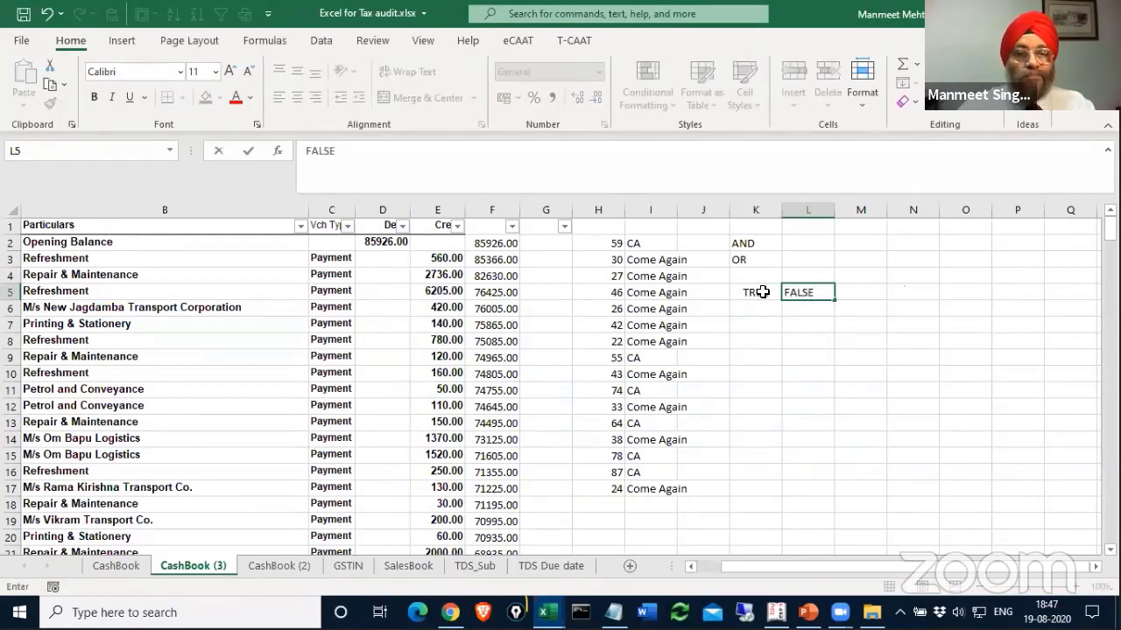
pyautogui.press('Return')
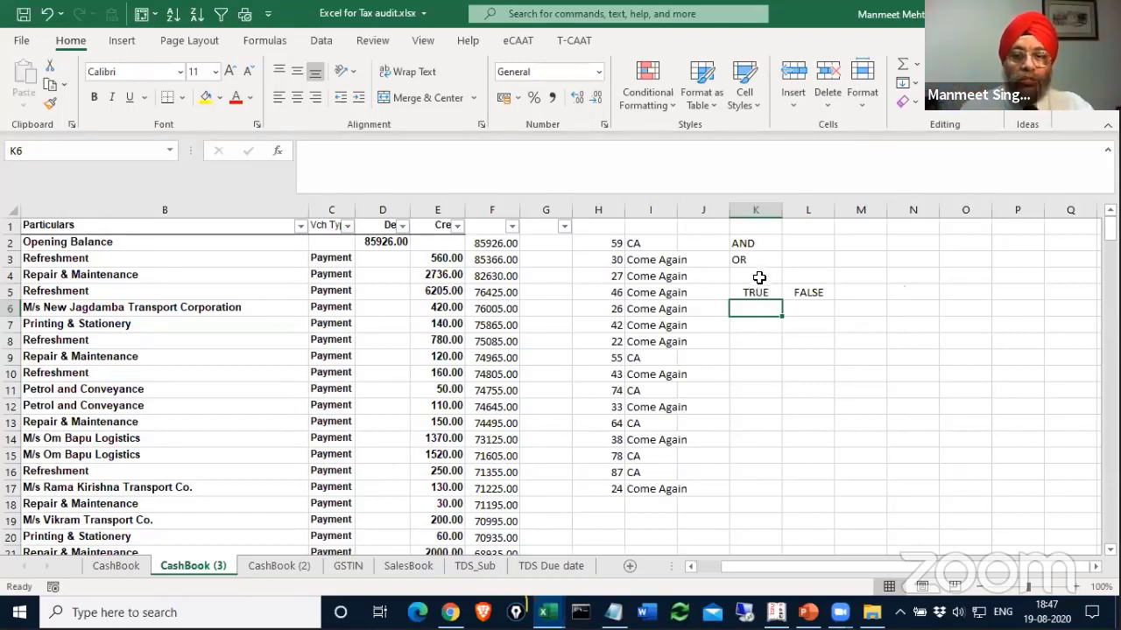
# Enter TRUE in both K4 and L4, directly above the TRUE/FALSE pair.
pyautogui.click(775, 291)
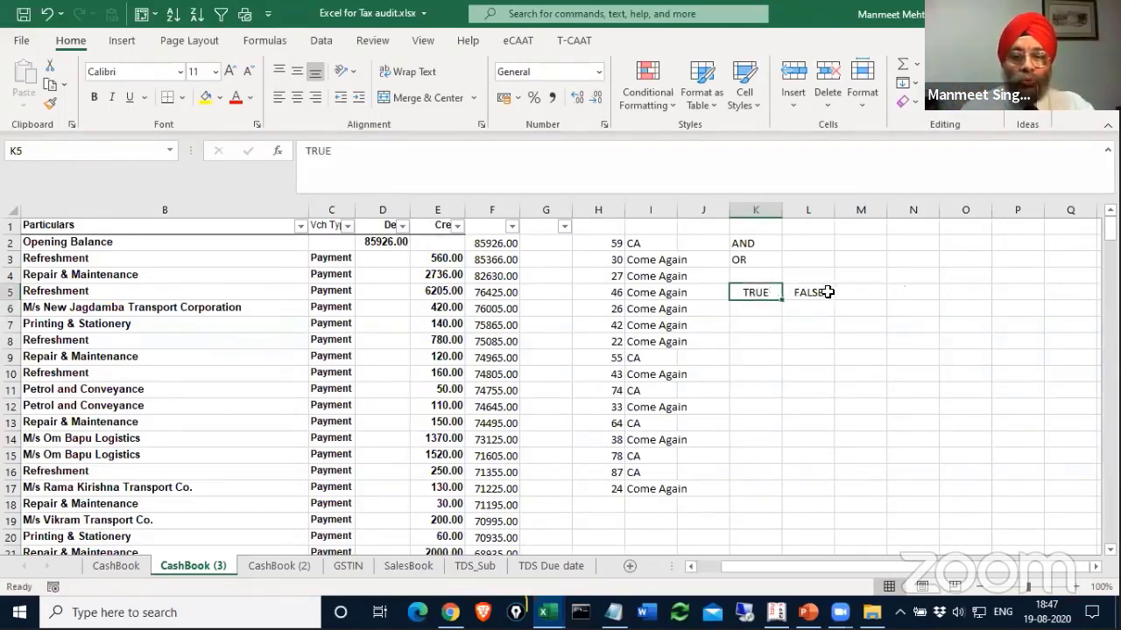
pyautogui.click(816, 292)
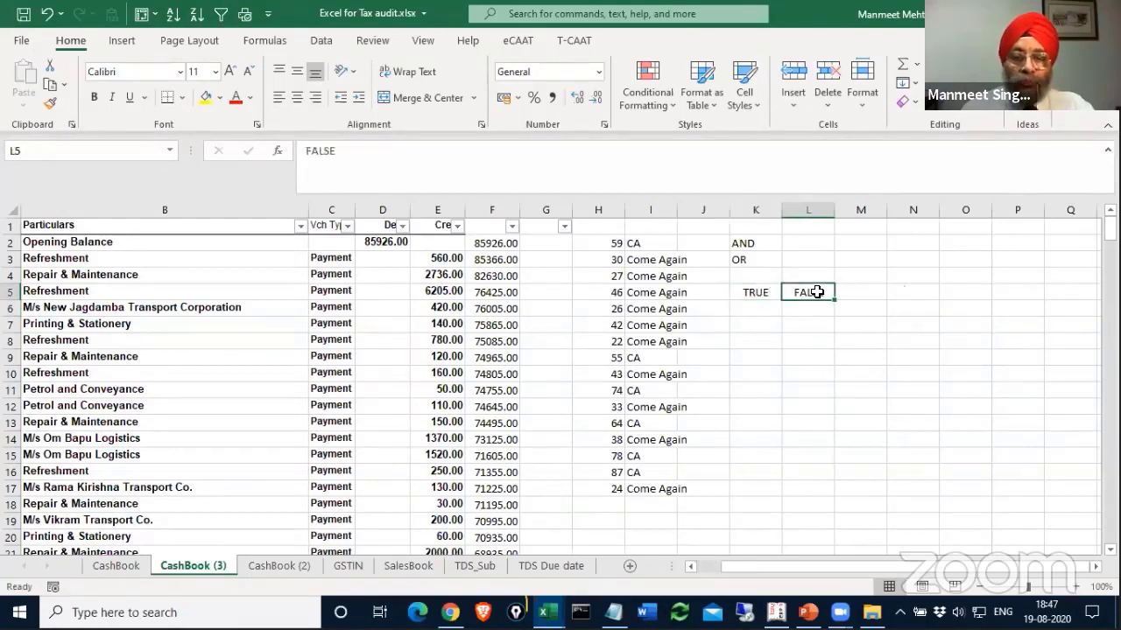
pyautogui.click(768, 277)
pyautogui.write('TRUE')
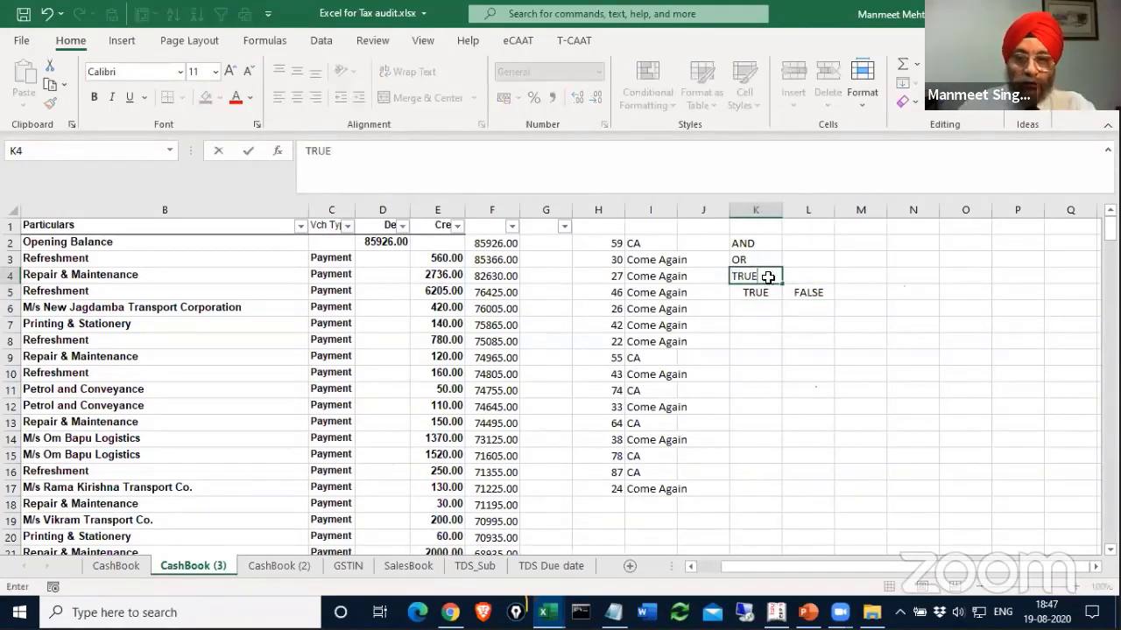
pyautogui.press('Tab')
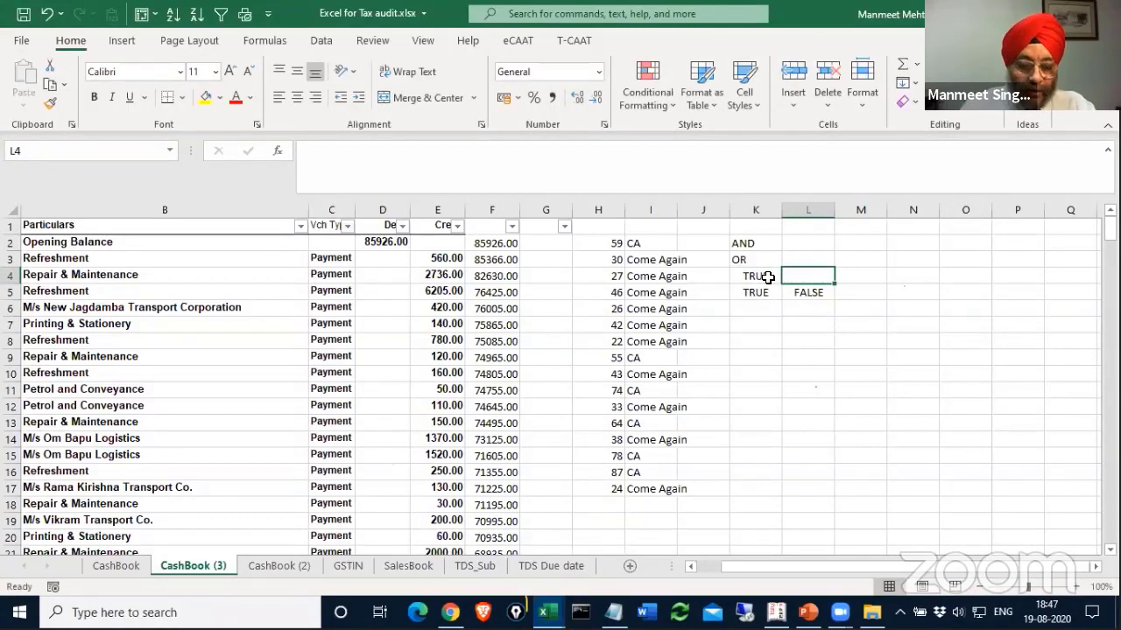
pyautogui.write('TRE')
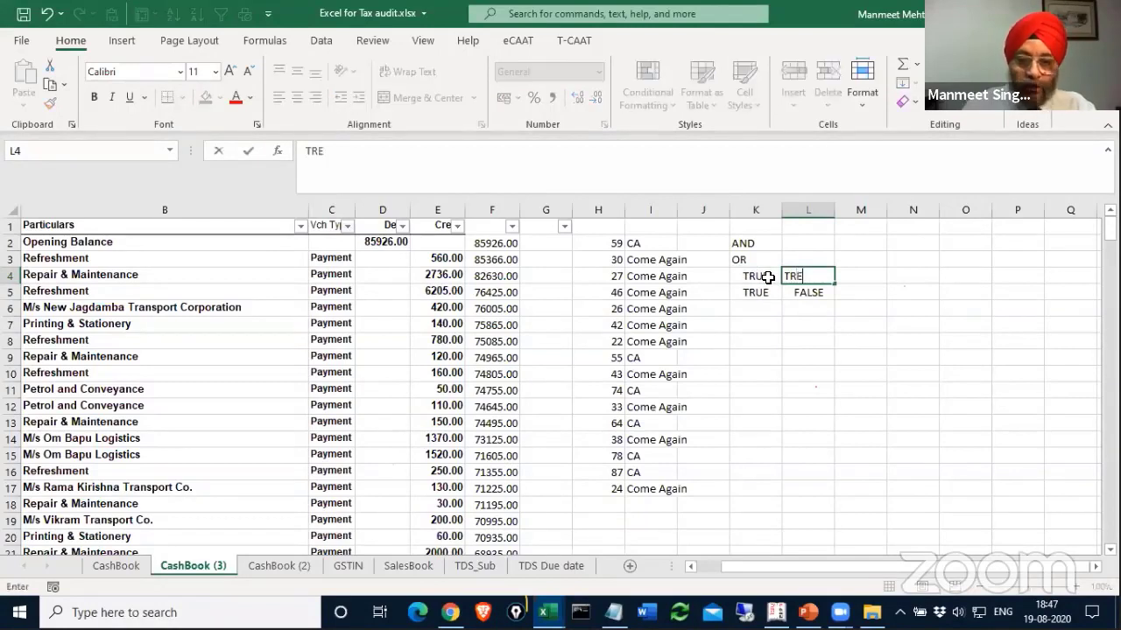
pyautogui.press('Return')
# Complete the truth table with FALSE and TRUE in K6:L6 and FALSE in both K7 and L7.
pyautogui.click(768, 307)
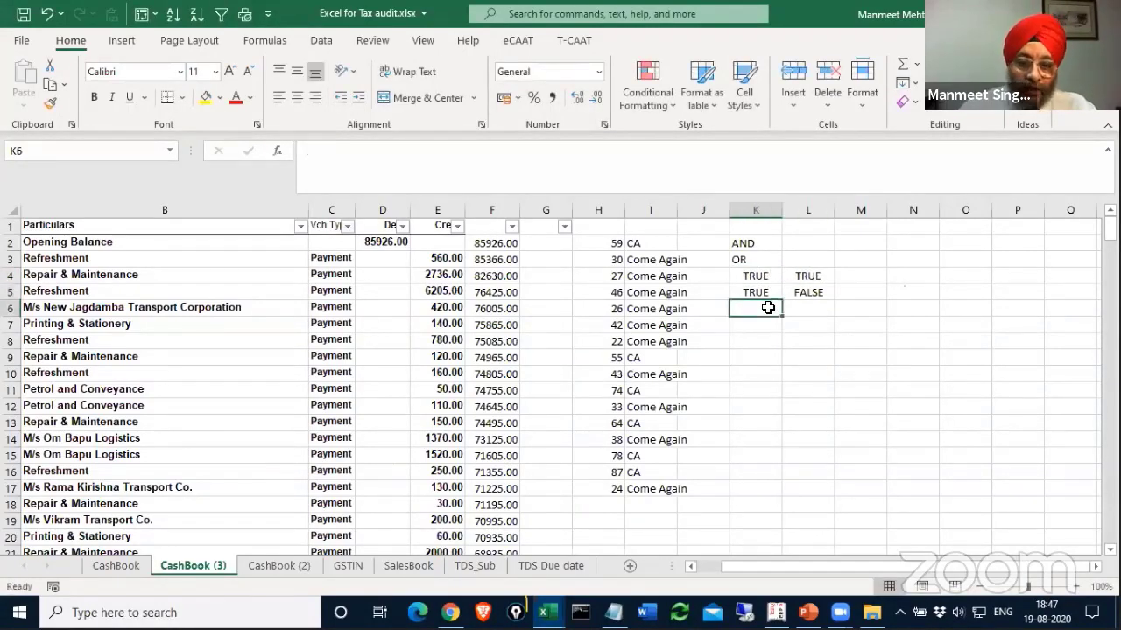
pyautogui.write('false')
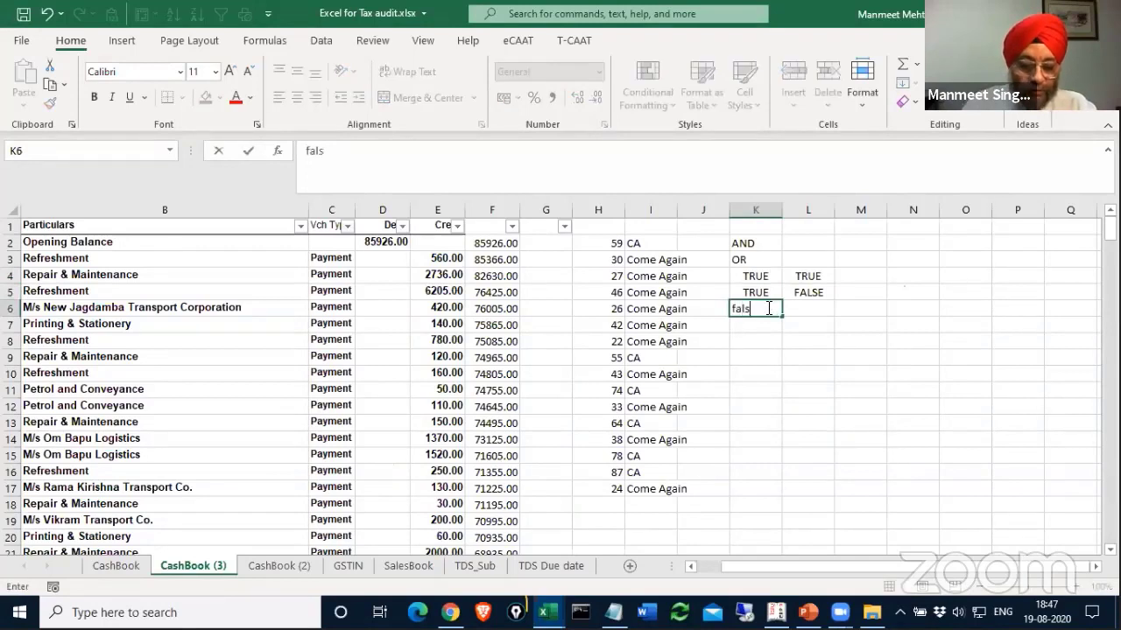
pyautogui.press('Tab')
pyautogui.write('Tryue')
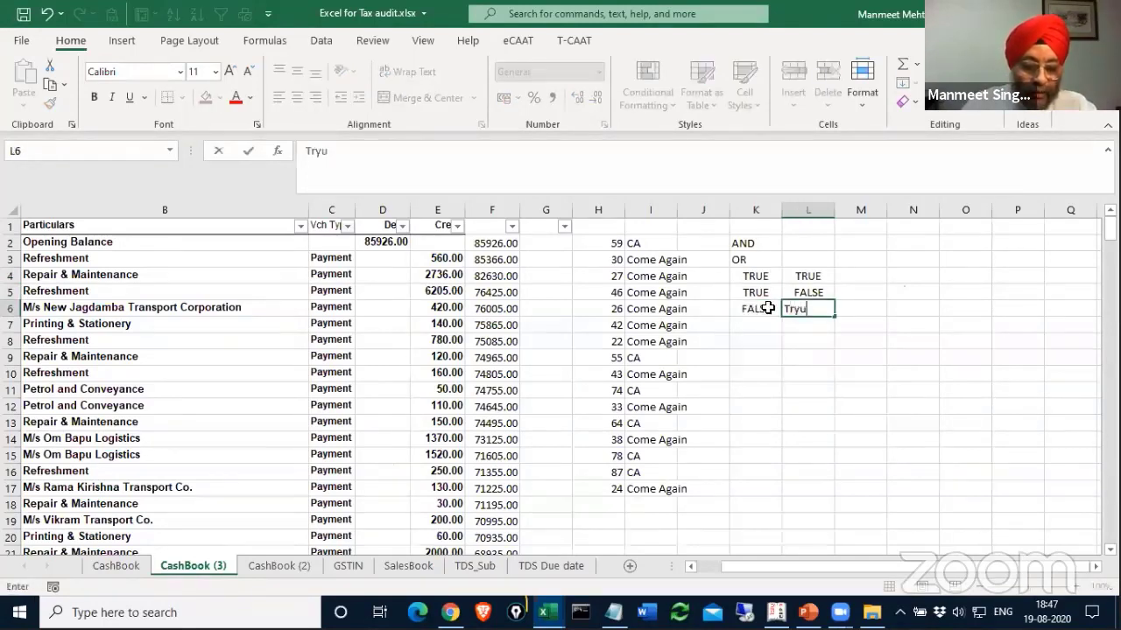
pyautogui.press('BackSpace')
pyautogui.press('BackSpace')
pyautogui.press('BackSpace')
pyautogui.write('ue')
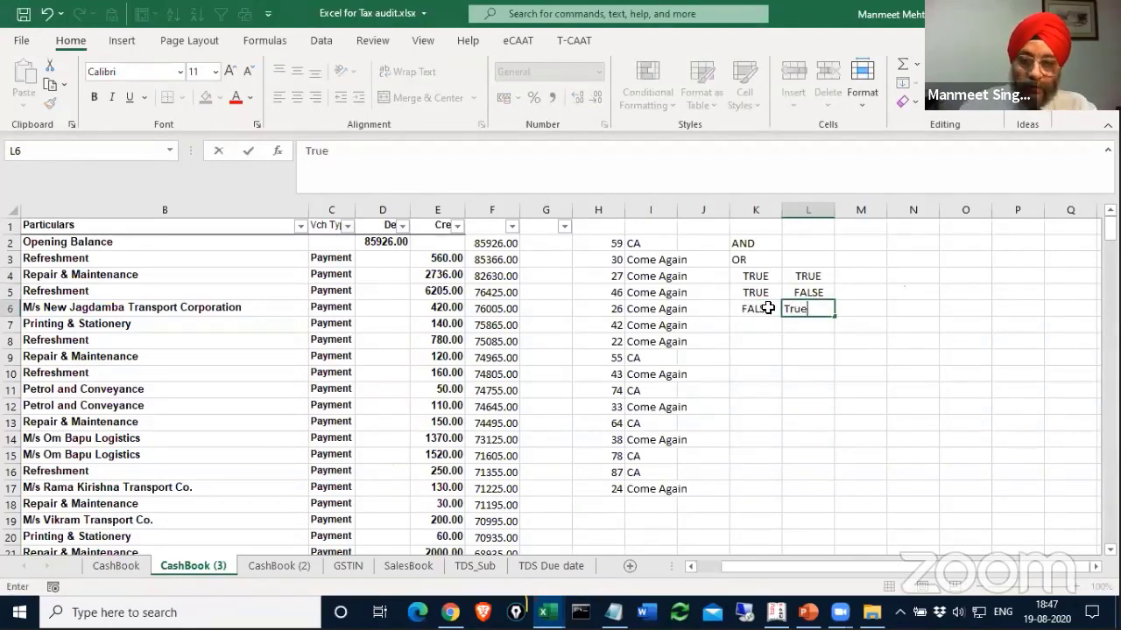
pyautogui.press('Return')
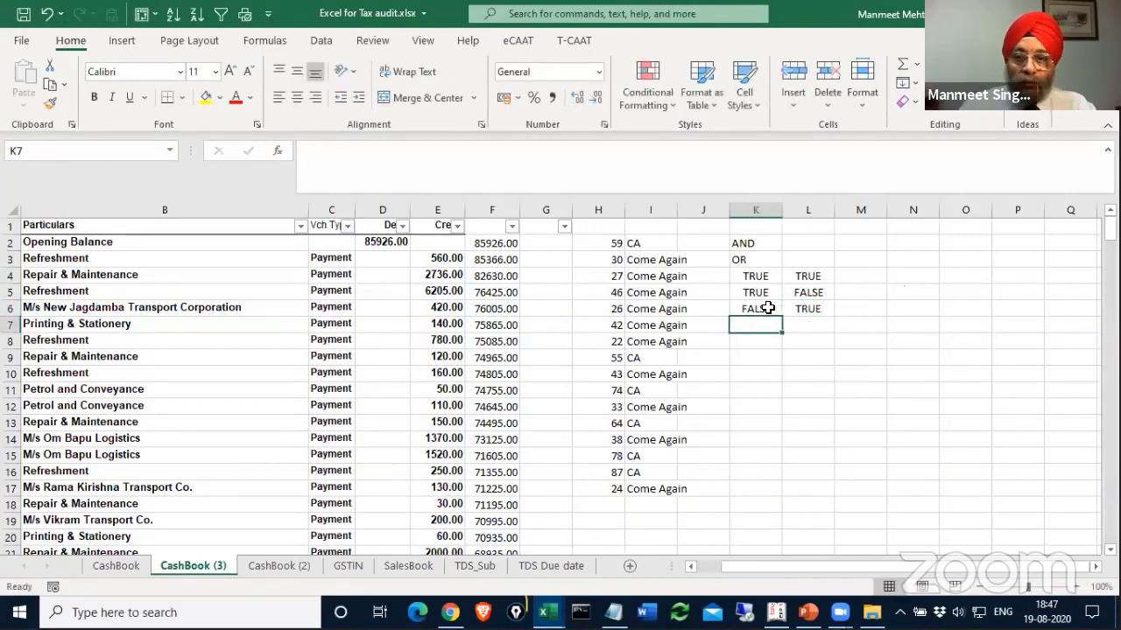
pyautogui.write('false')
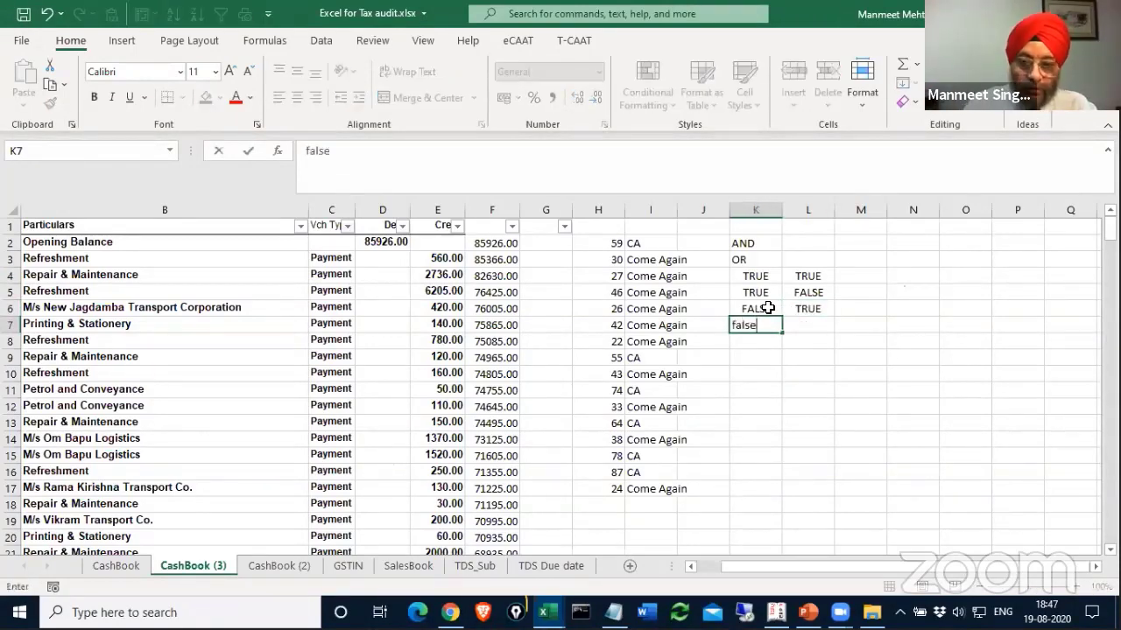
pyautogui.press('Return')
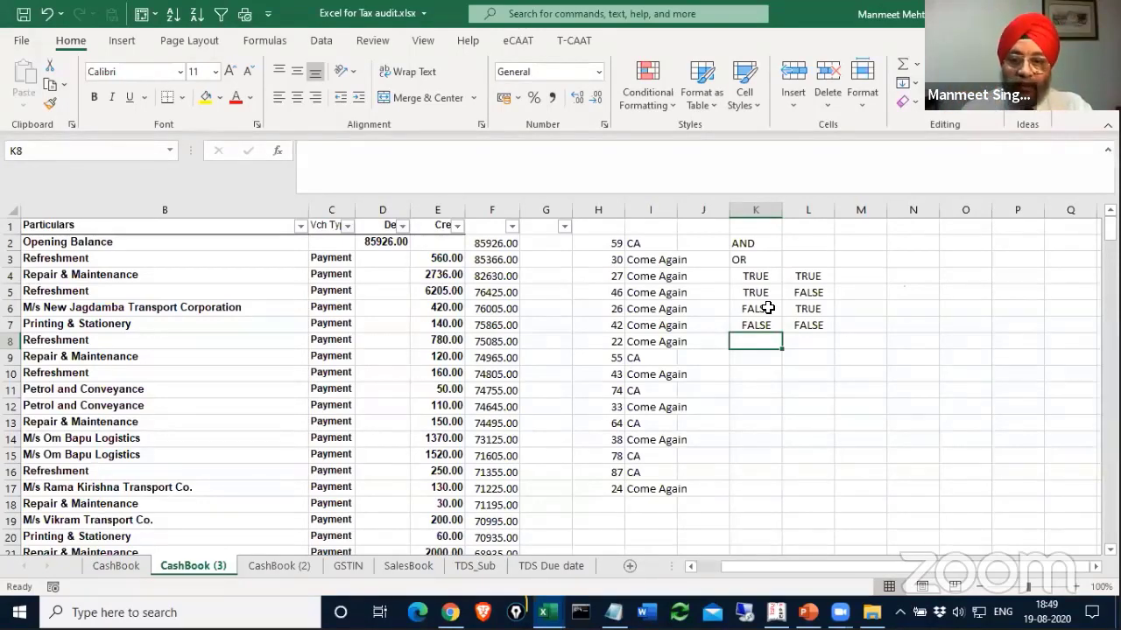
# Enter the formula =AND(K4,L4) in M4.
pyautogui.click(850, 275)
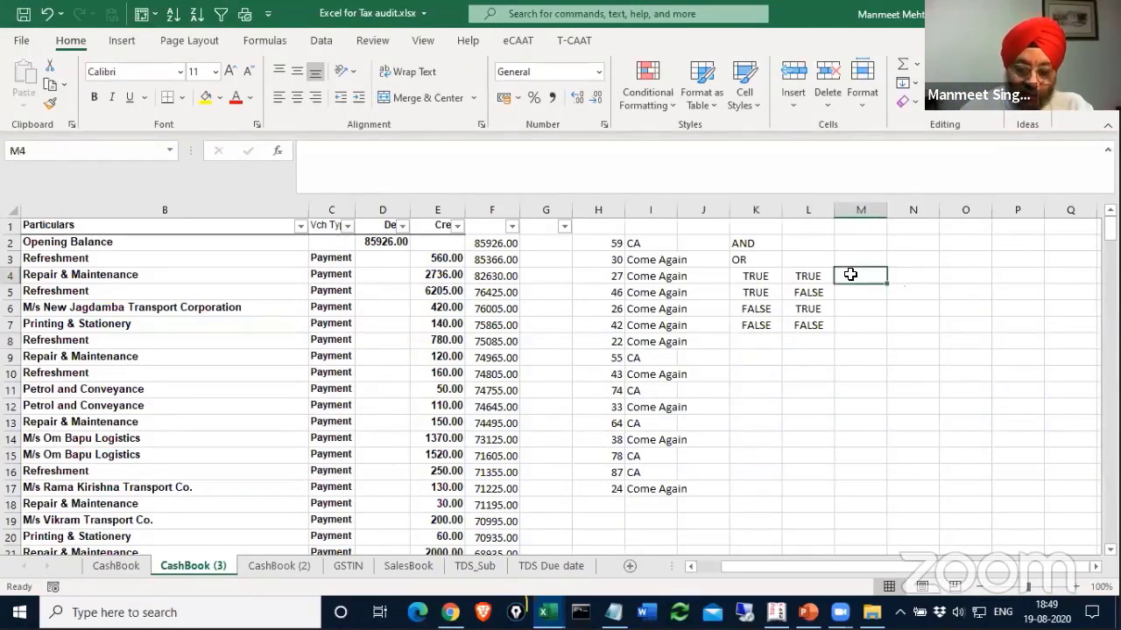
pyautogui.write('=an')
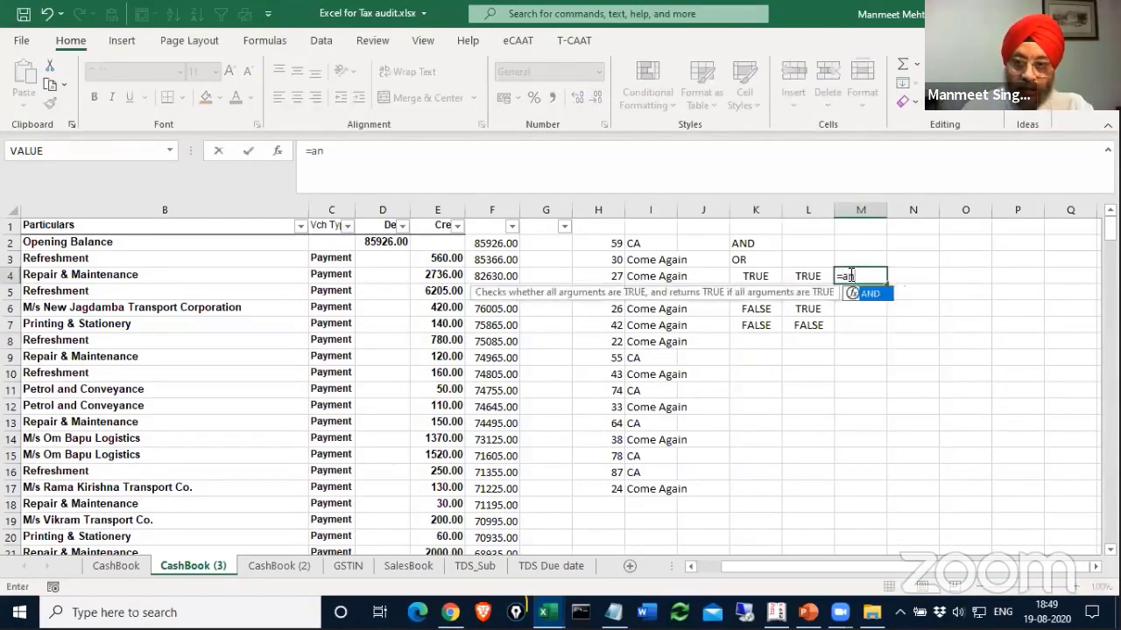
pyautogui.write('d')
pyautogui.press('Tab')
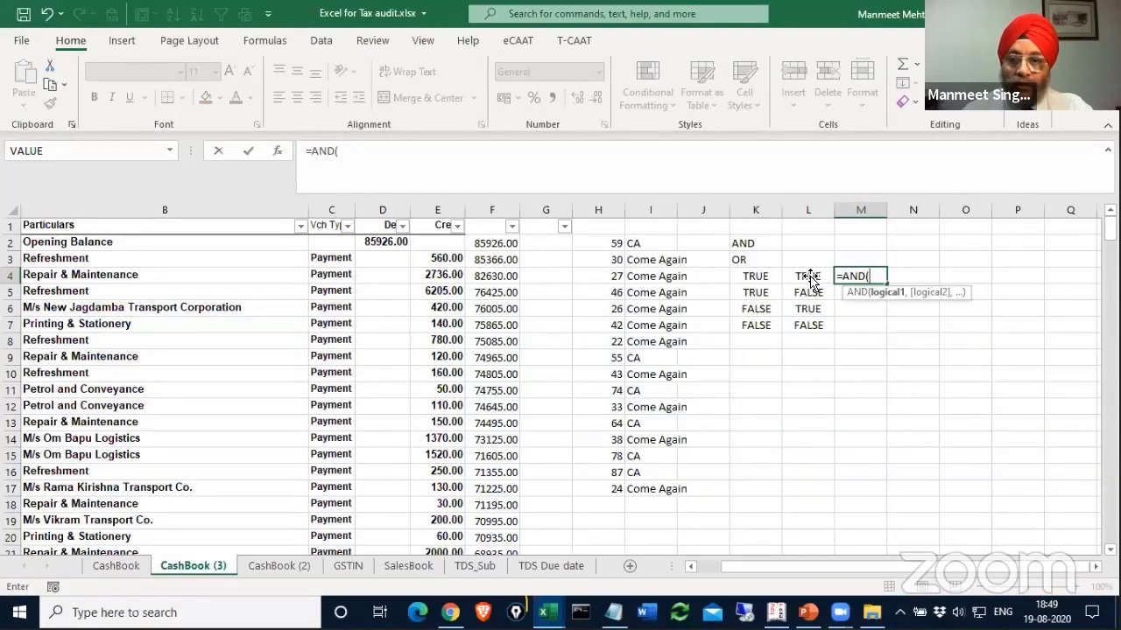
pyautogui.click(767, 275)
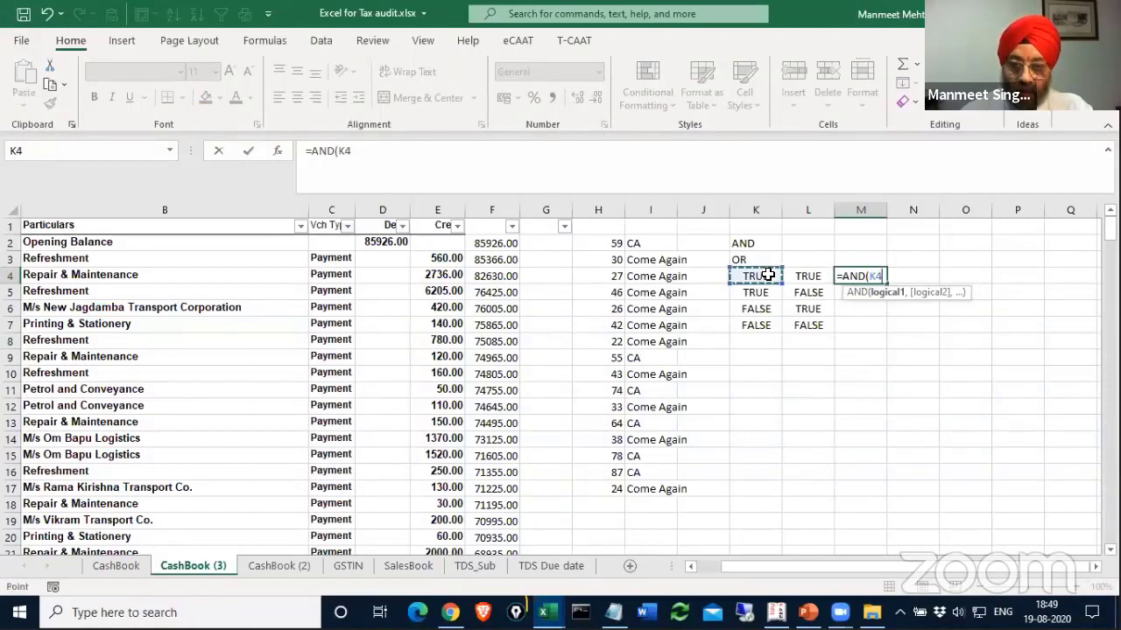
pyautogui.write(',')
pyautogui.click(805, 277)
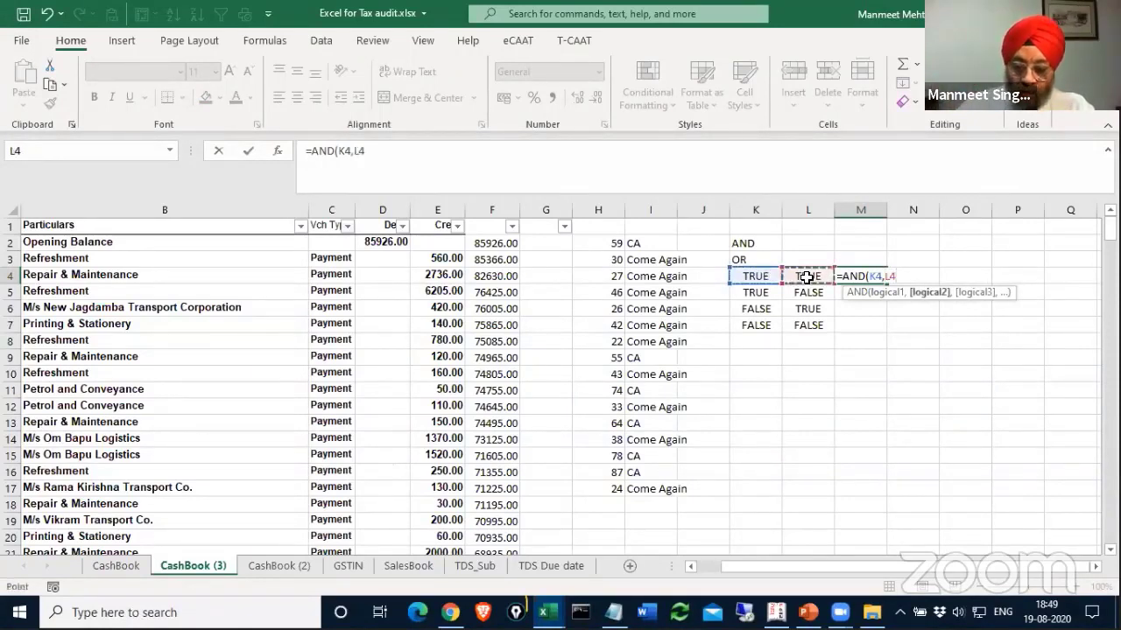
pyautogui.write(')')
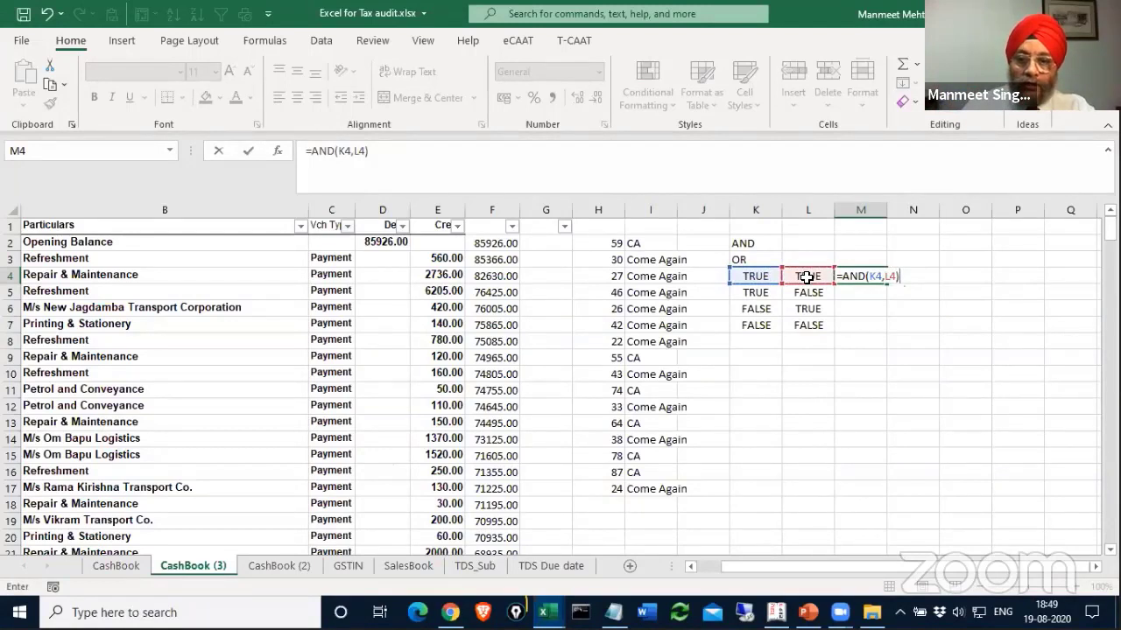
pyautogui.press('Return')
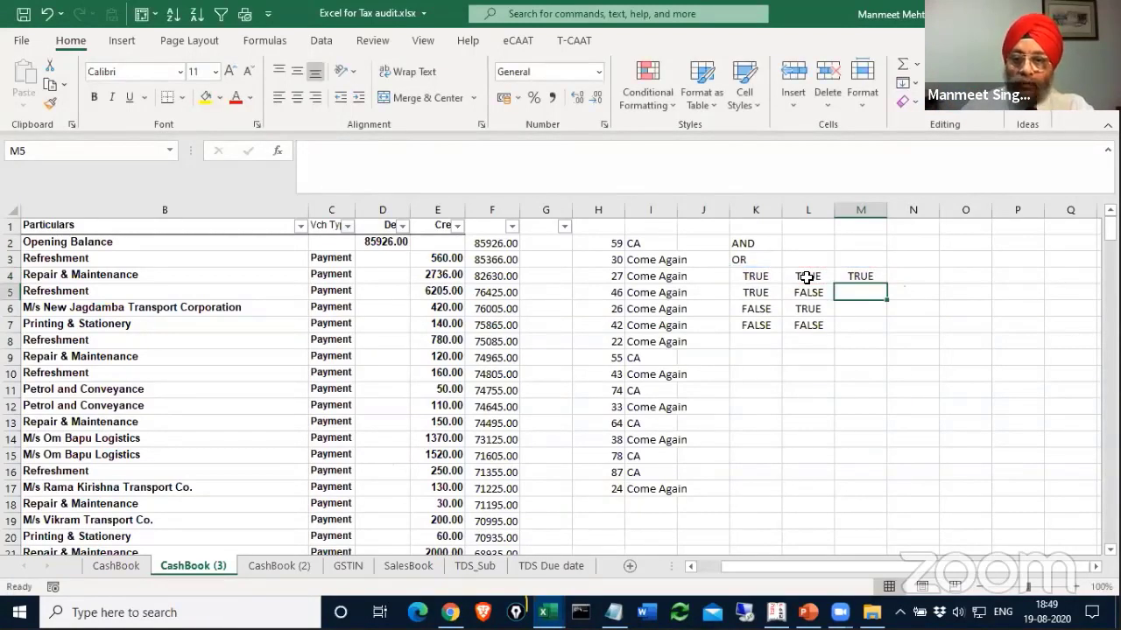
# Fill the AND formula from M4 down to M7, one row at a time.
pyautogui.click(863, 275)
pyautogui.moveTo(886, 282); pyautogui.dragTo(886, 299)
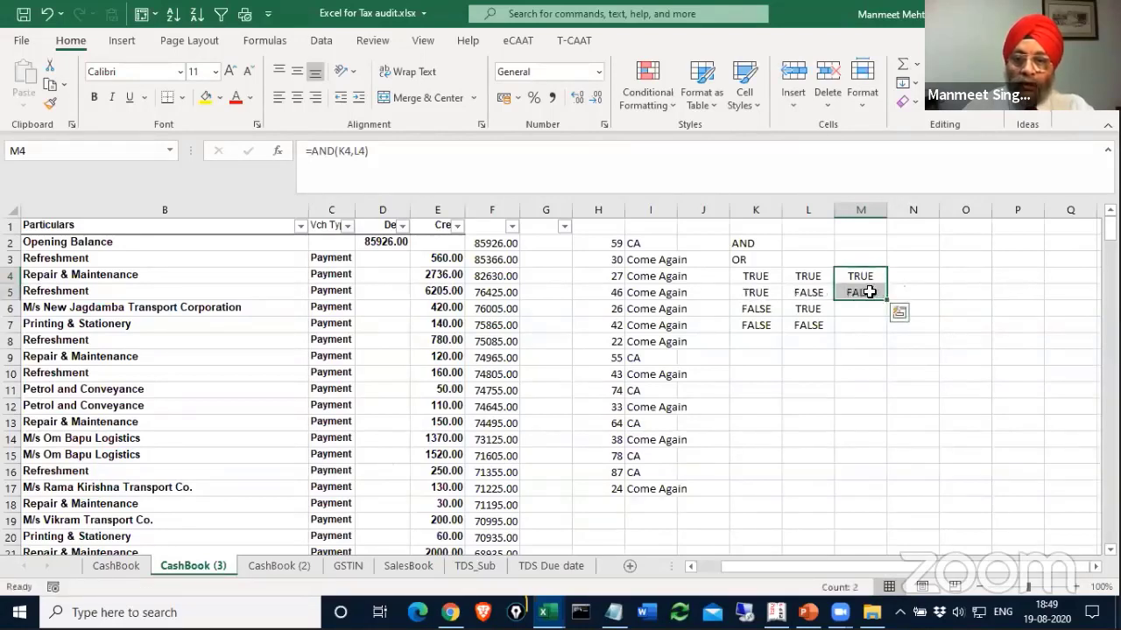
pyautogui.moveTo(884, 311); pyautogui.dragTo(885, 319)
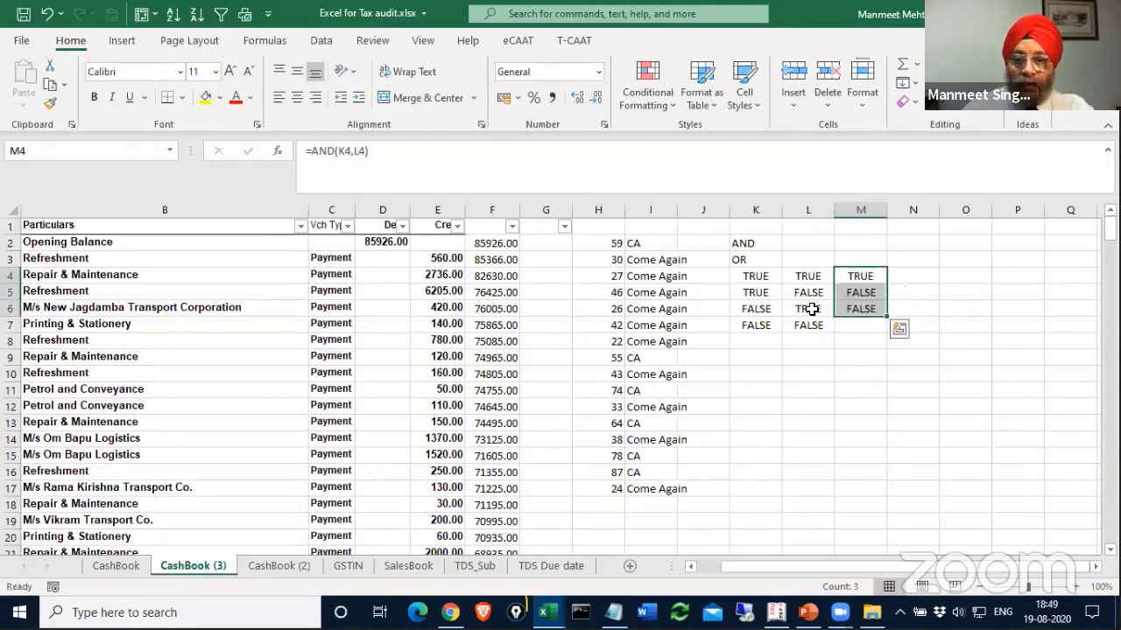
pyautogui.moveTo(884, 313); pyautogui.dragTo(886, 331)
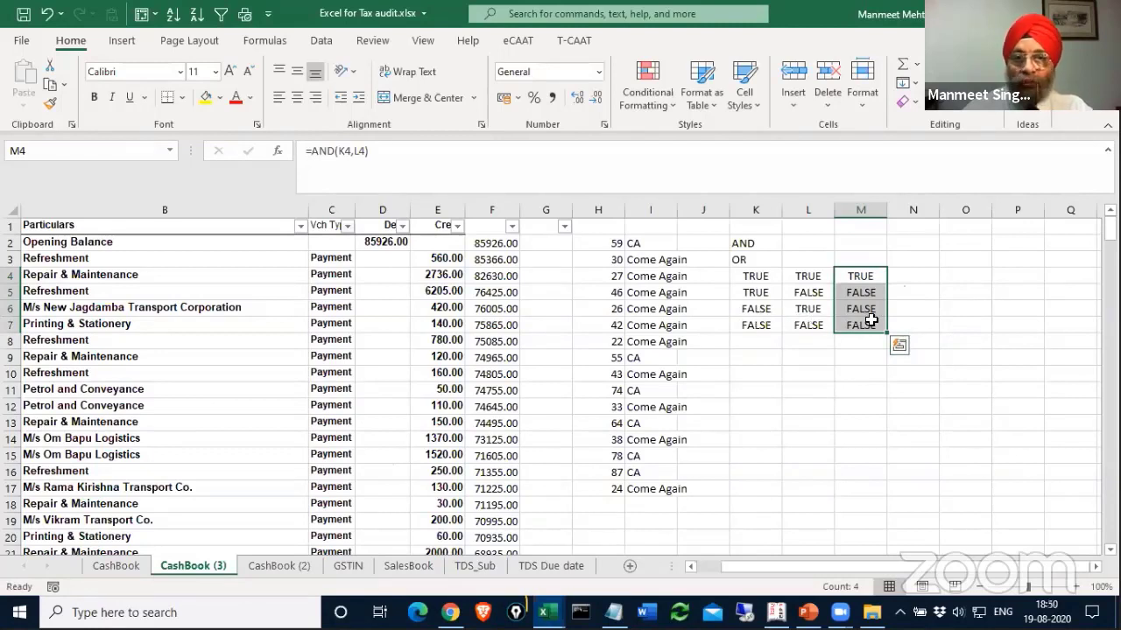
# Replace AND with OR in M4 so the formula reads =OR(K4,L4).
pyautogui.click(860, 276)
pyautogui.doubleClick(322, 150)
pyautogui.write('or')
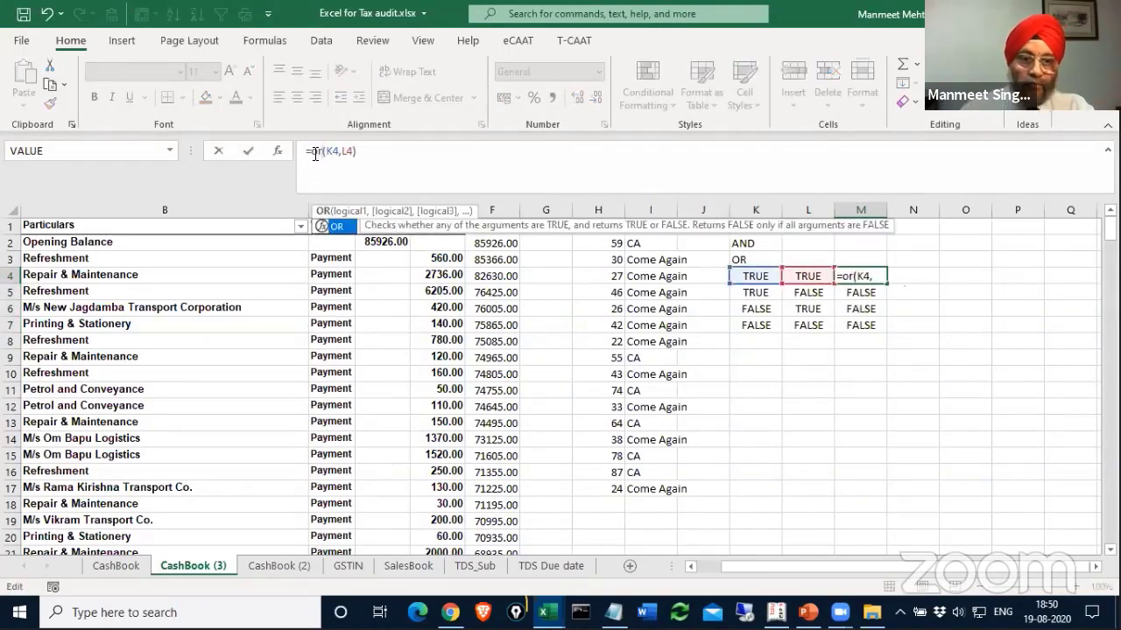
pyautogui.press('Tab')
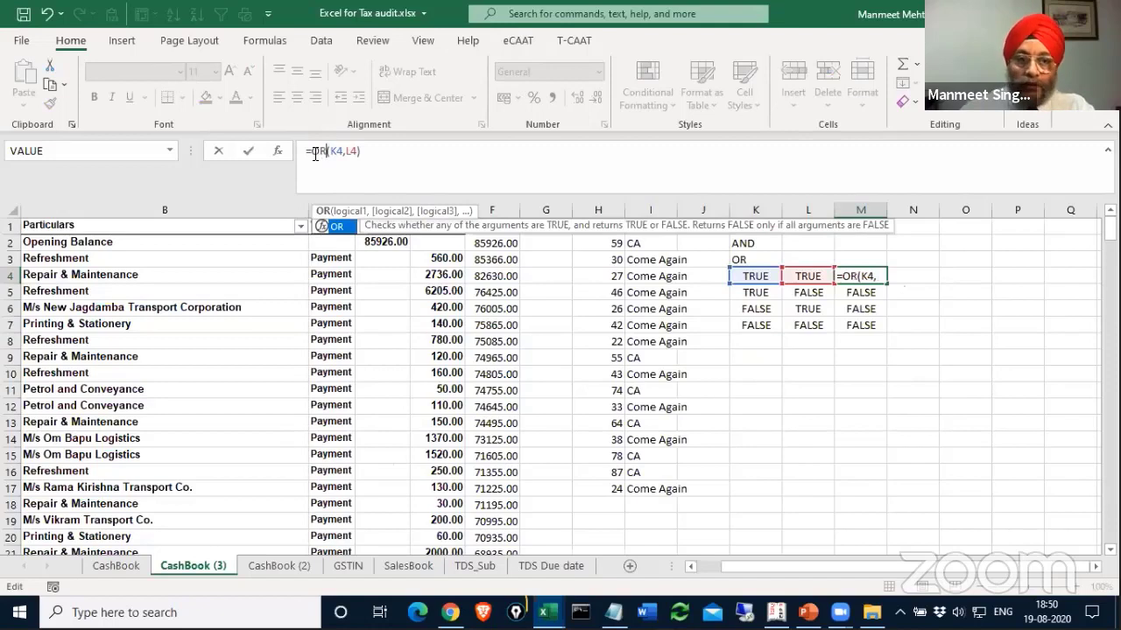
pyautogui.press('Return')
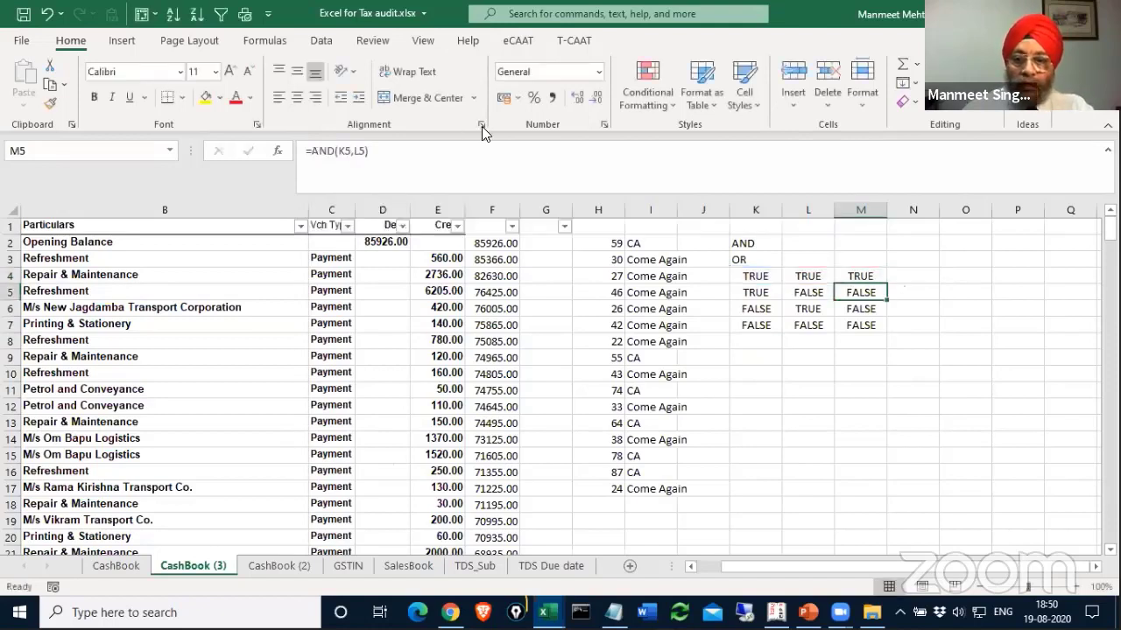
# Fill the OR formula from M4 down to M7, one row at a time.
pyautogui.click(865, 276)
pyautogui.moveTo(886, 284); pyautogui.dragTo(881, 297)
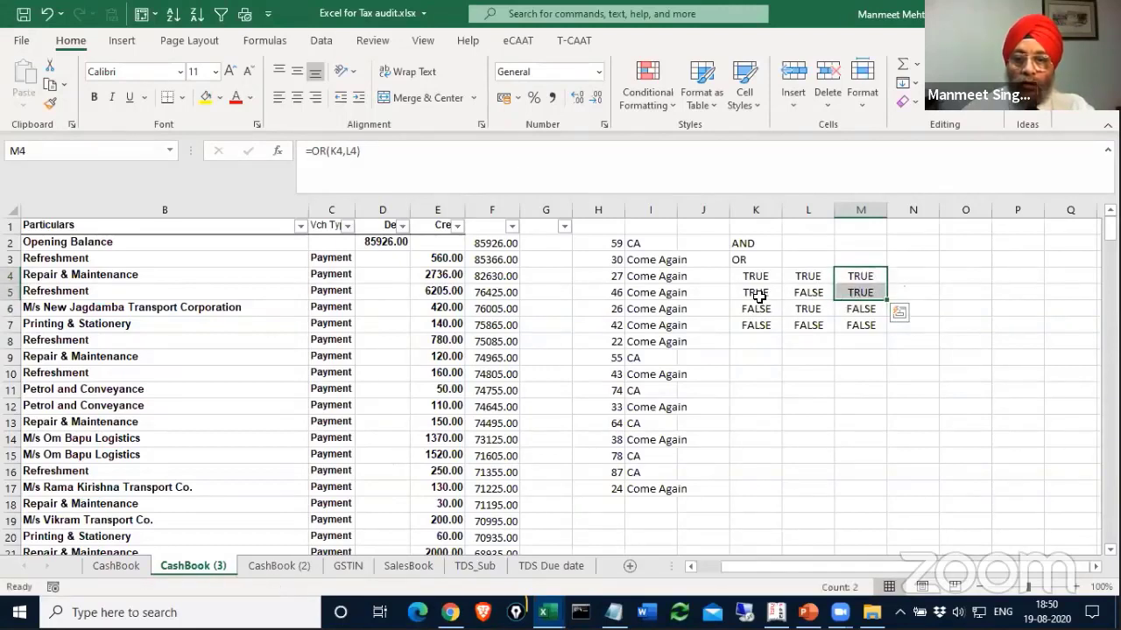
pyautogui.click(873, 289)
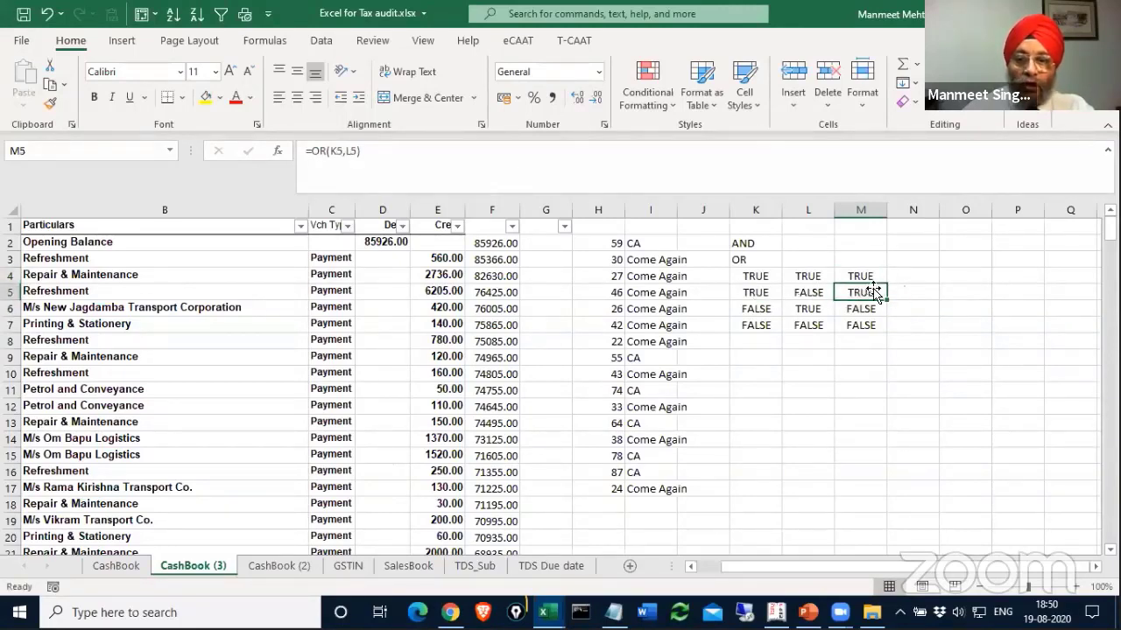
pyautogui.moveTo(884, 301); pyautogui.dragTo(880, 312)
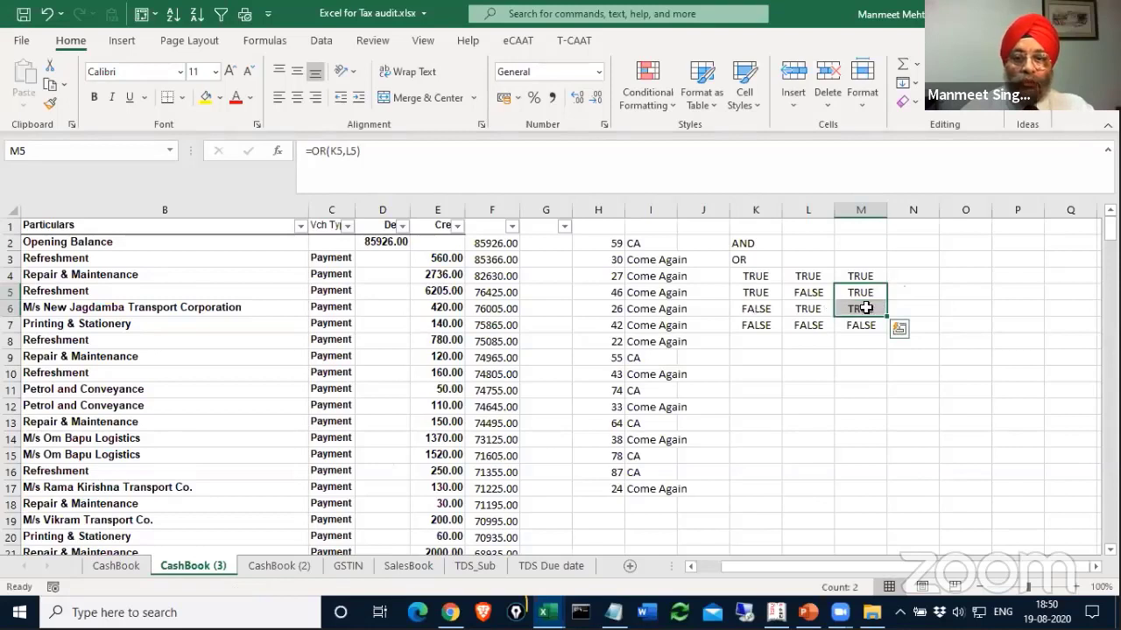
pyautogui.moveTo(886, 317); pyautogui.dragTo(884, 331)
pyautogui.click(857, 324)
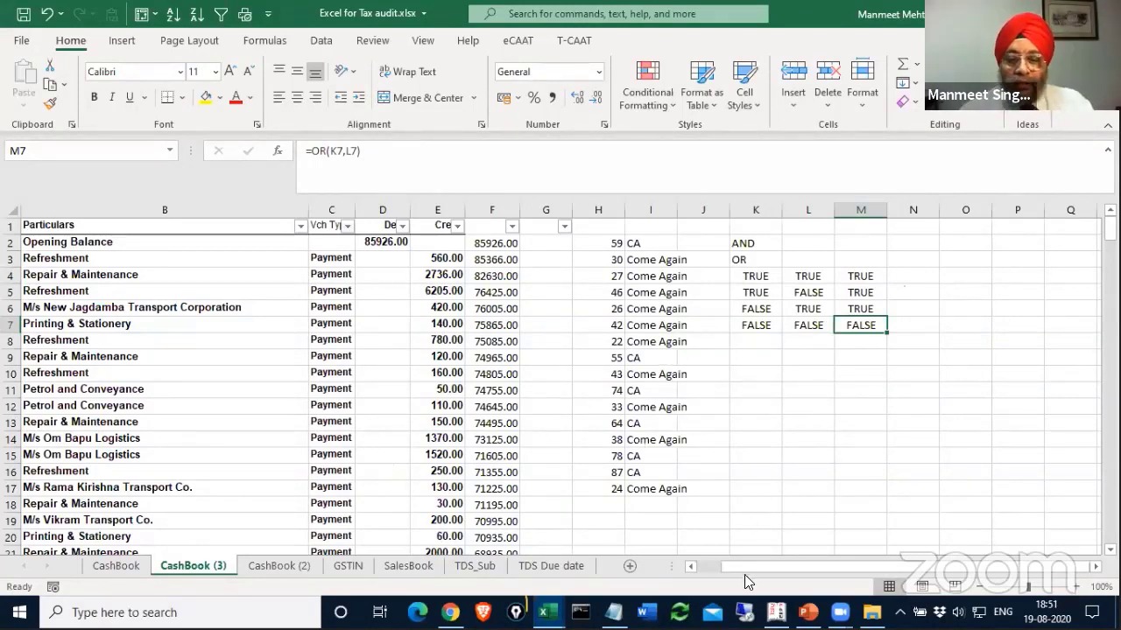
pyautogui.moveTo(750, 564); pyautogui.dragTo(708, 562)
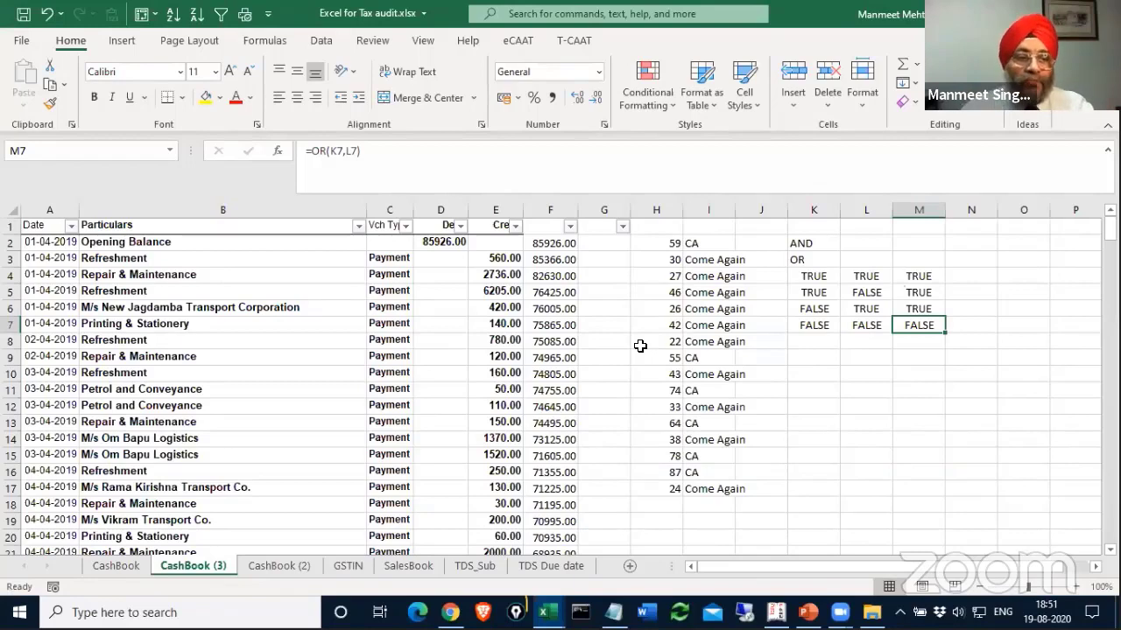
pyautogui.click(604, 243)
pyautogui.write('=IF(')
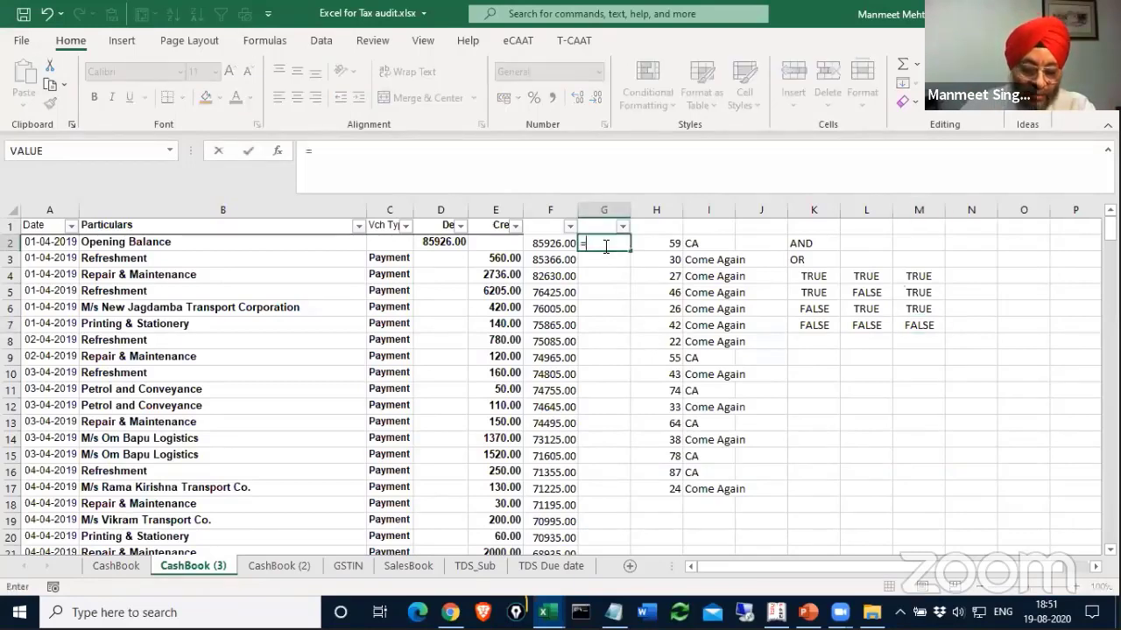
pyautogui.click(66, 255)
pyautogui.write('<>')
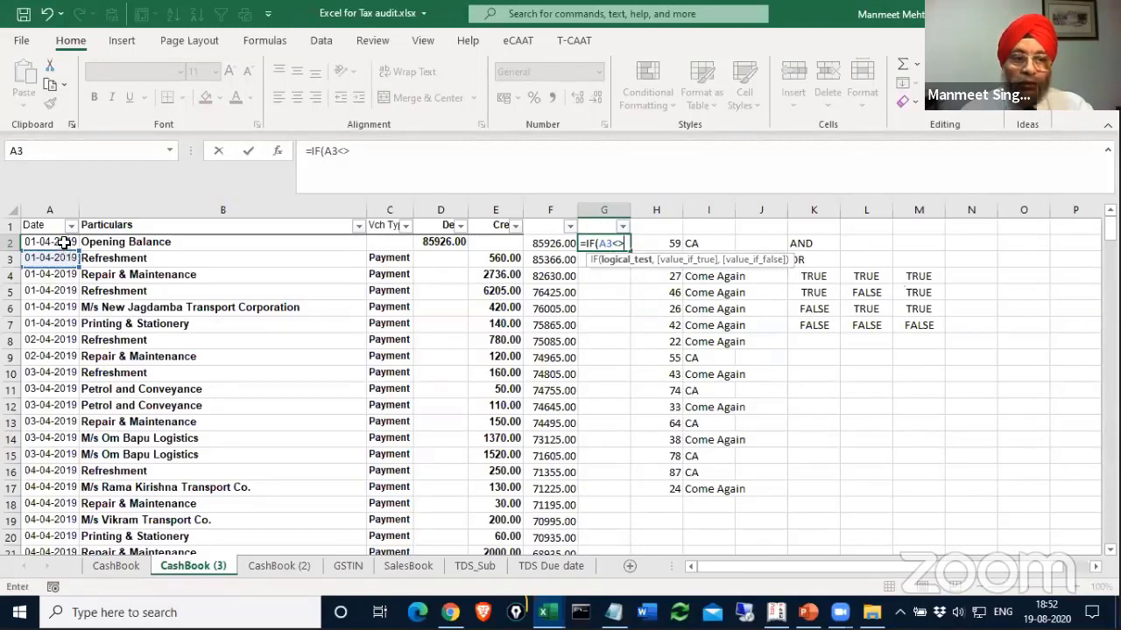
pyautogui.click(64, 242)
pyautogui.write(',')
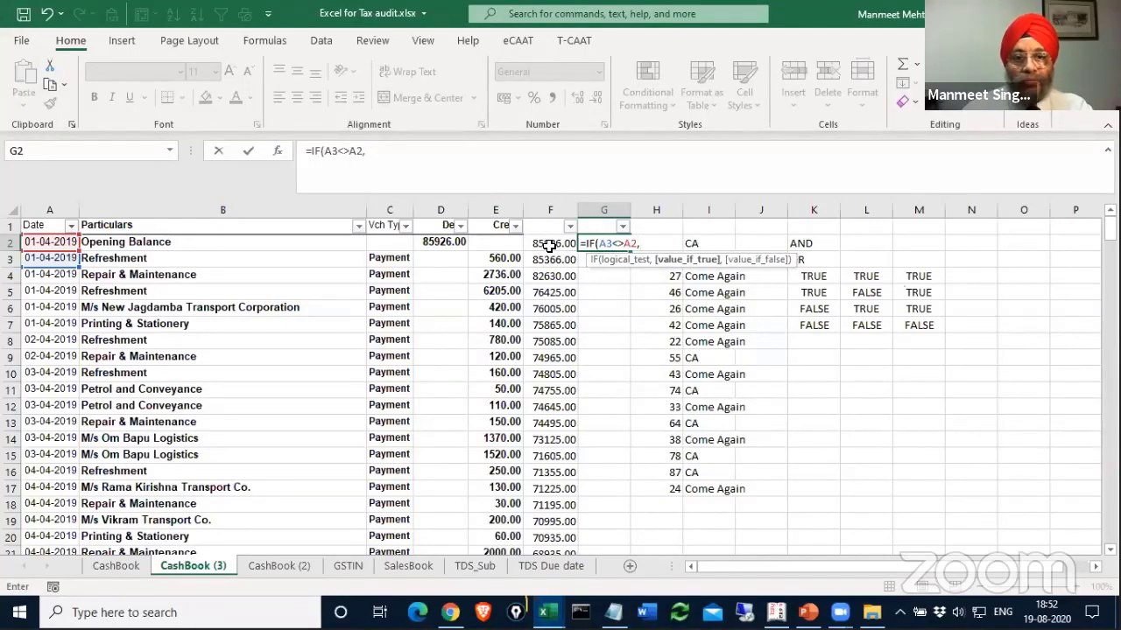
pyautogui.click(599, 243)
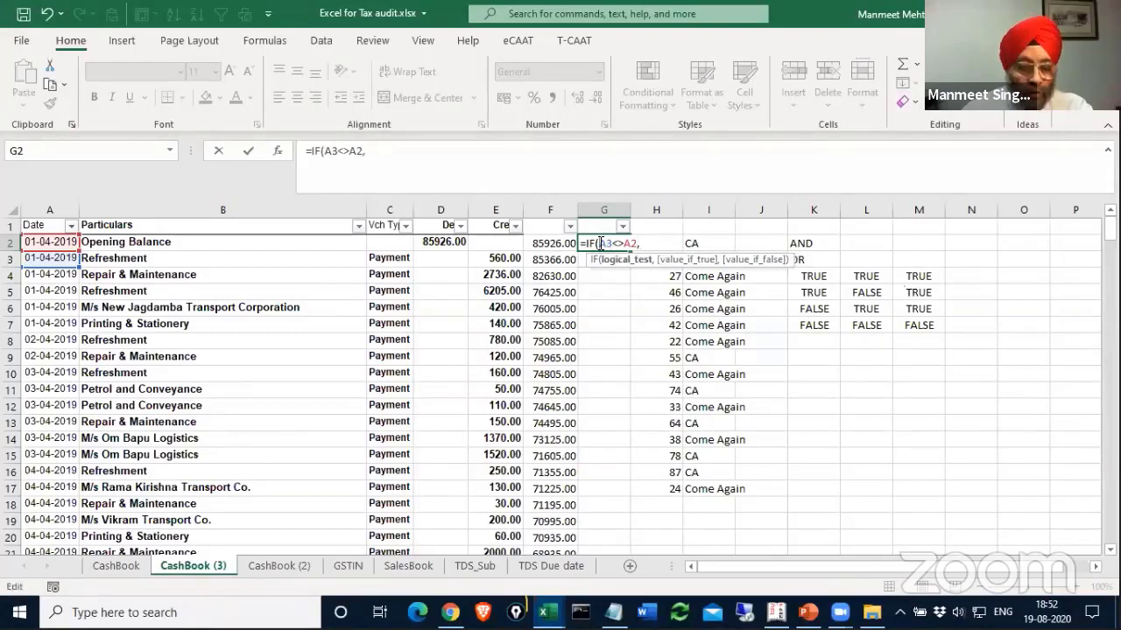
pyautogui.write('a')
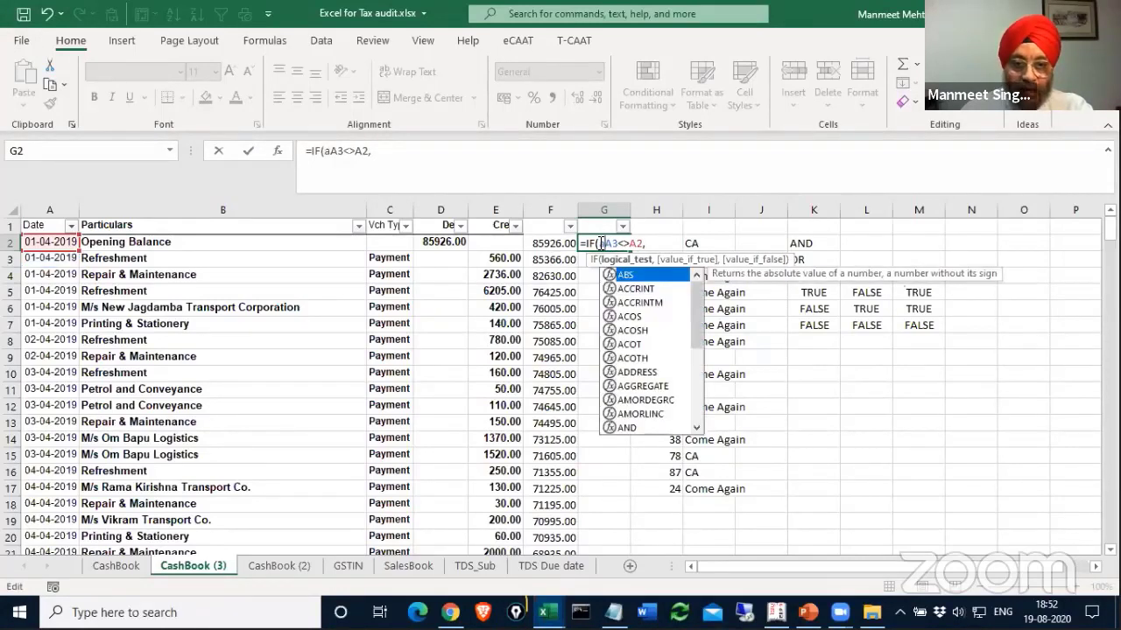
pyautogui.write('nd')
pyautogui.press('Tab')
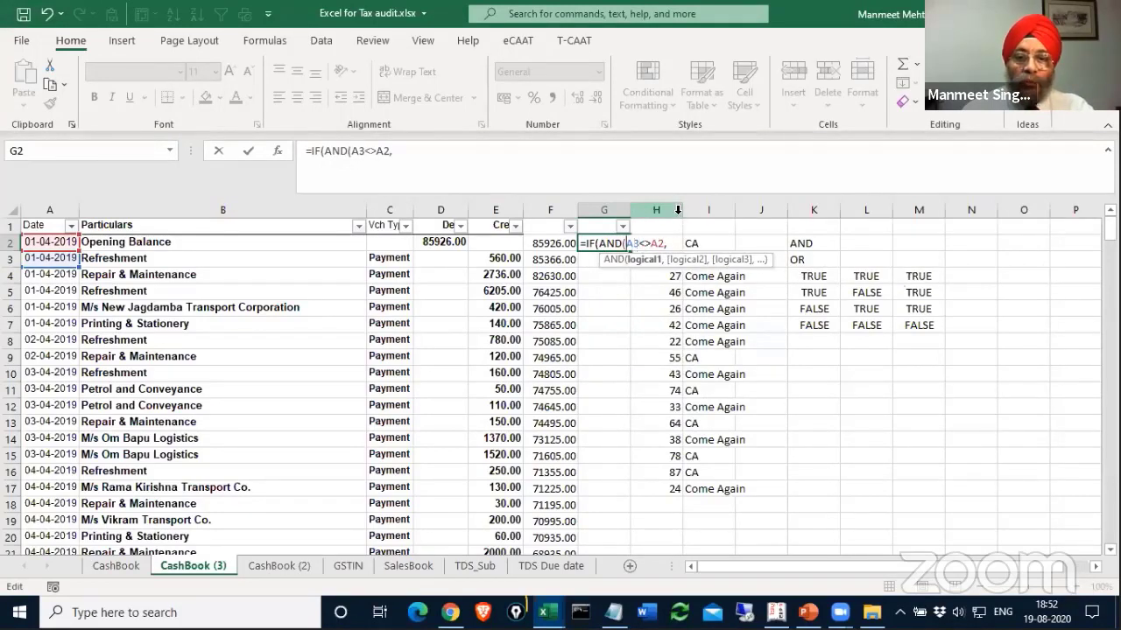
pyautogui.press('Escape')
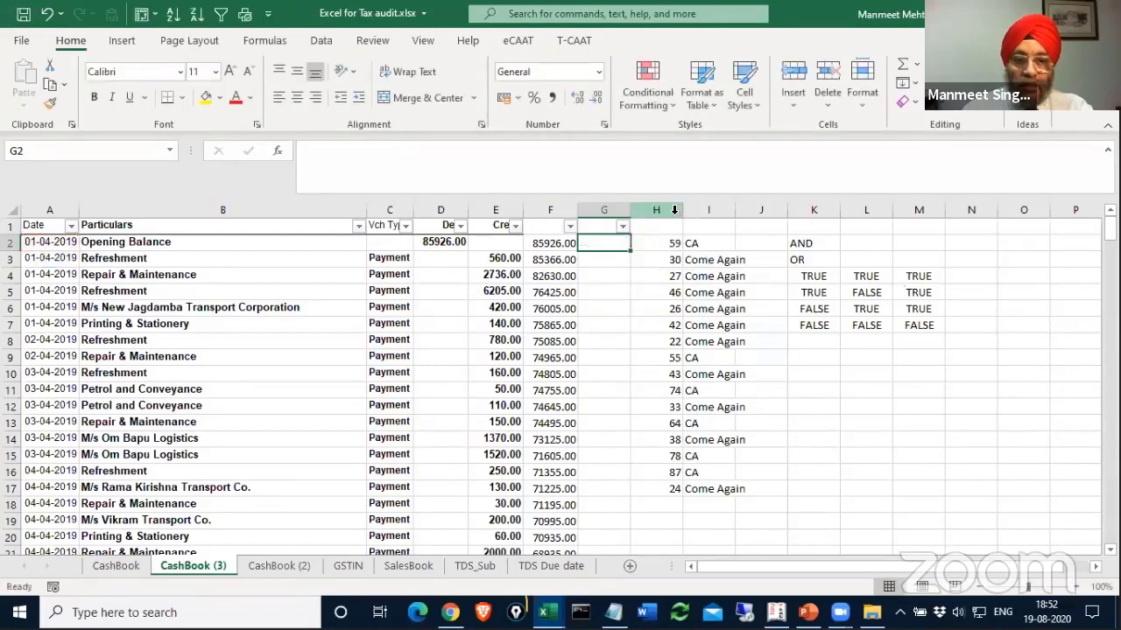
# Delete the columns from H through M that hold the IF examples and the AND/OR truth table.
pyautogui.moveTo(655, 211); pyautogui.dragTo(851, 211)
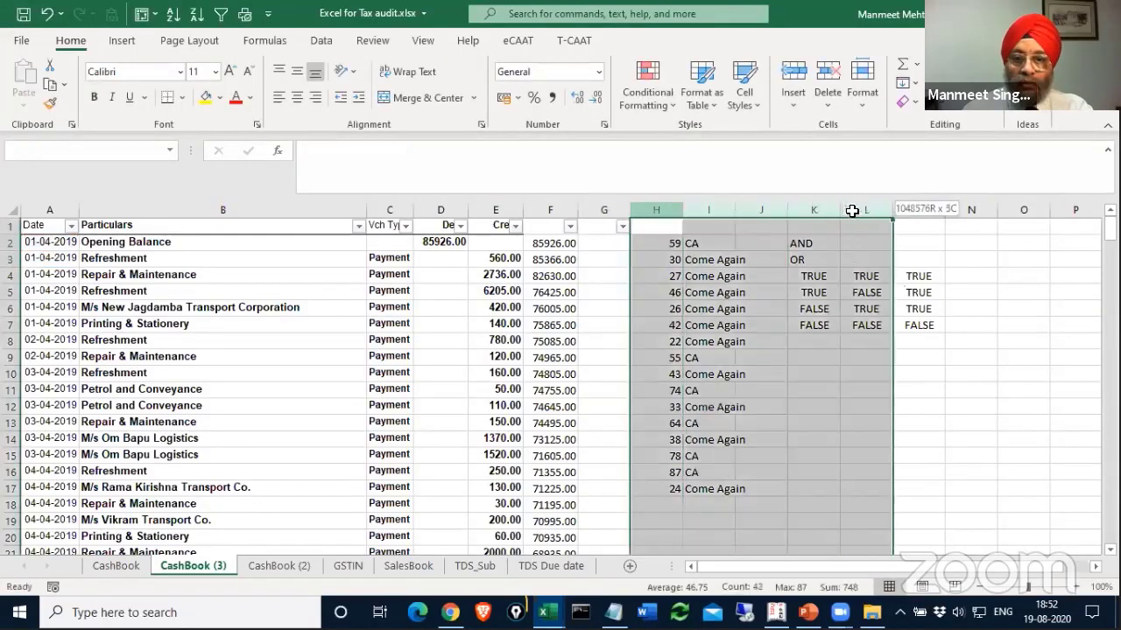
pyautogui.scroll(3, 852, 211)
# Begin a formula in G2 with IF and a nested AND, using A2>A3 as the first condition.
pyautogui.click(763, 255)
pyautogui.write('=')
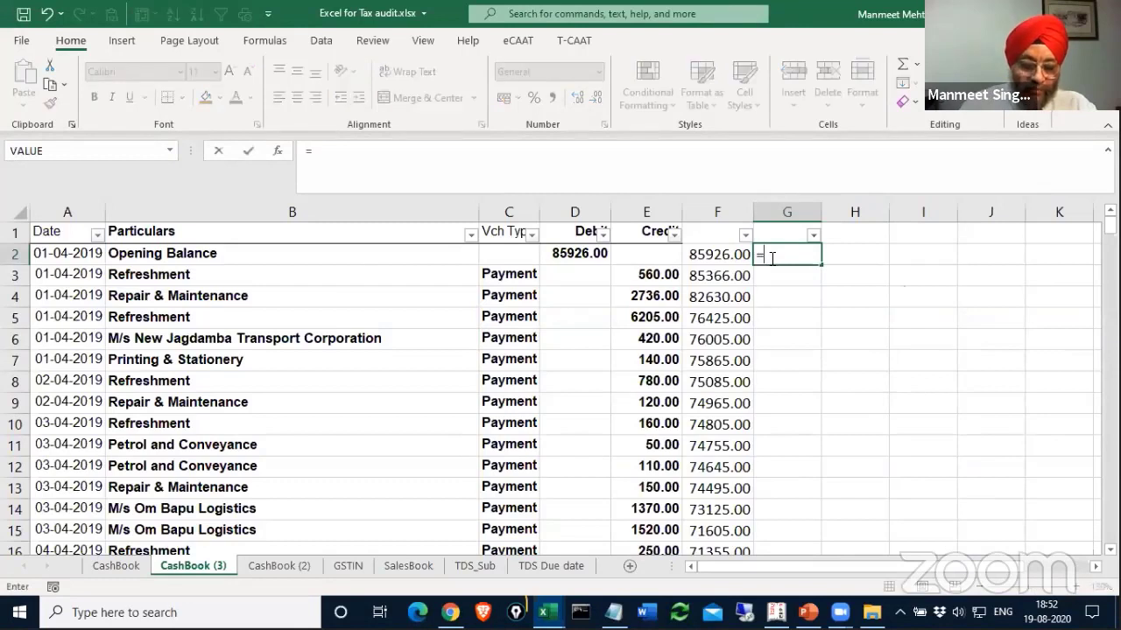
pyautogui.write('if(')
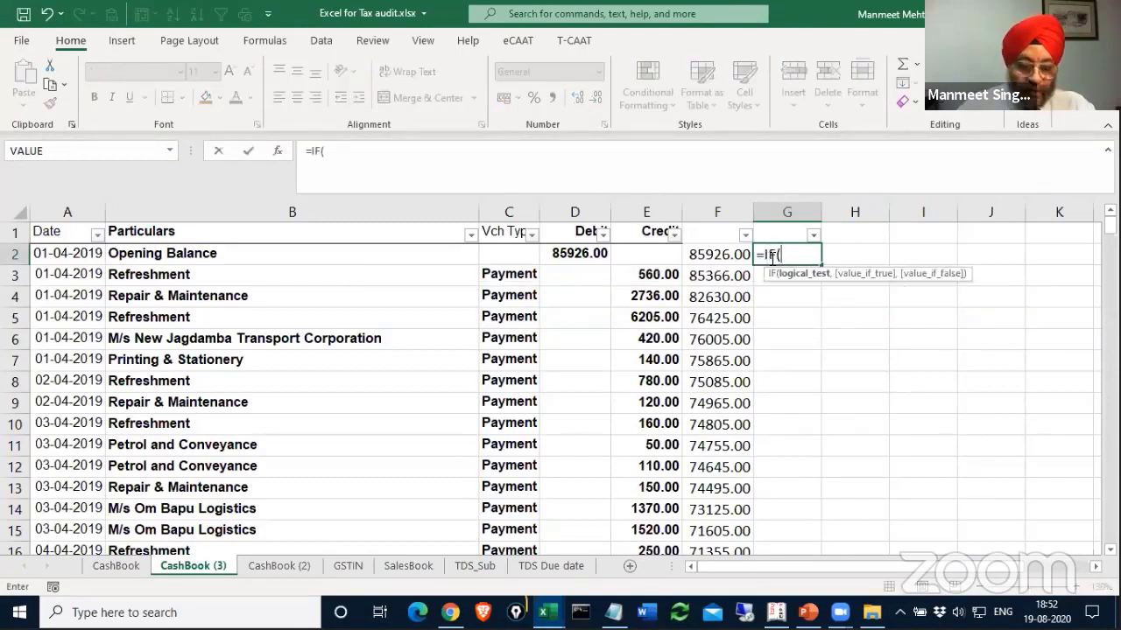
pyautogui.write('and(')
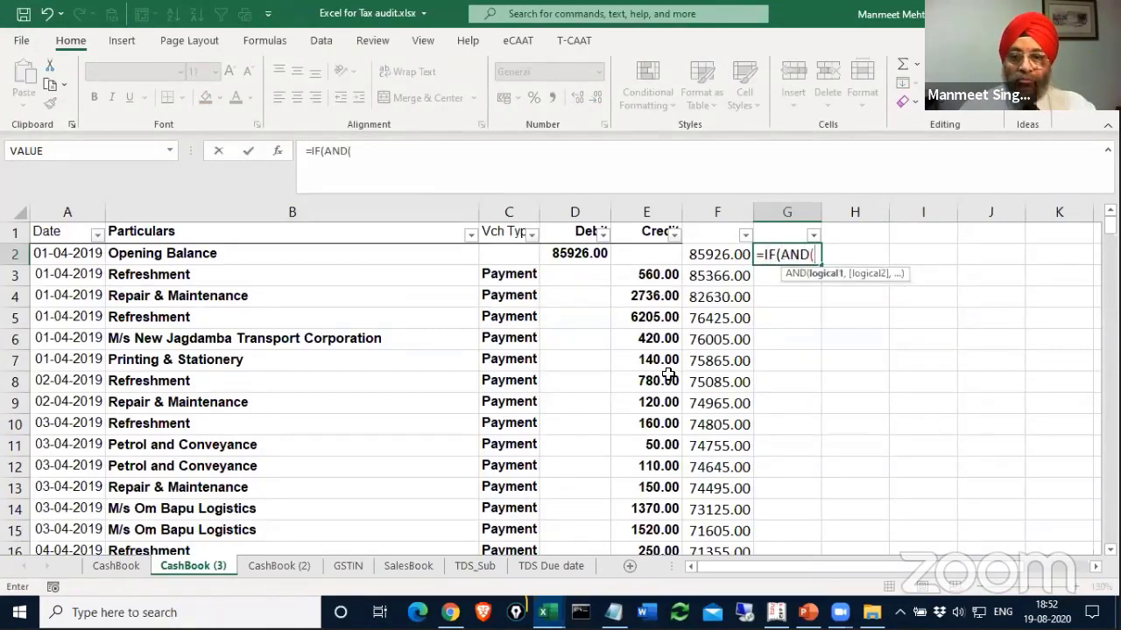
pyautogui.click(82, 253)
pyautogui.write('>')
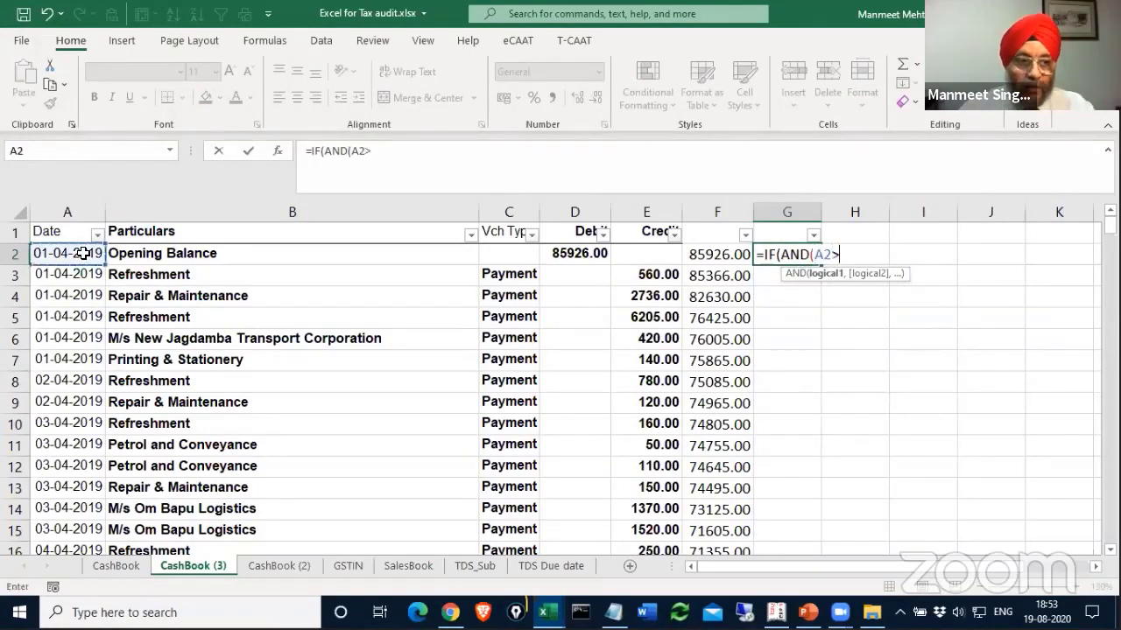
pyautogui.click(73, 273)
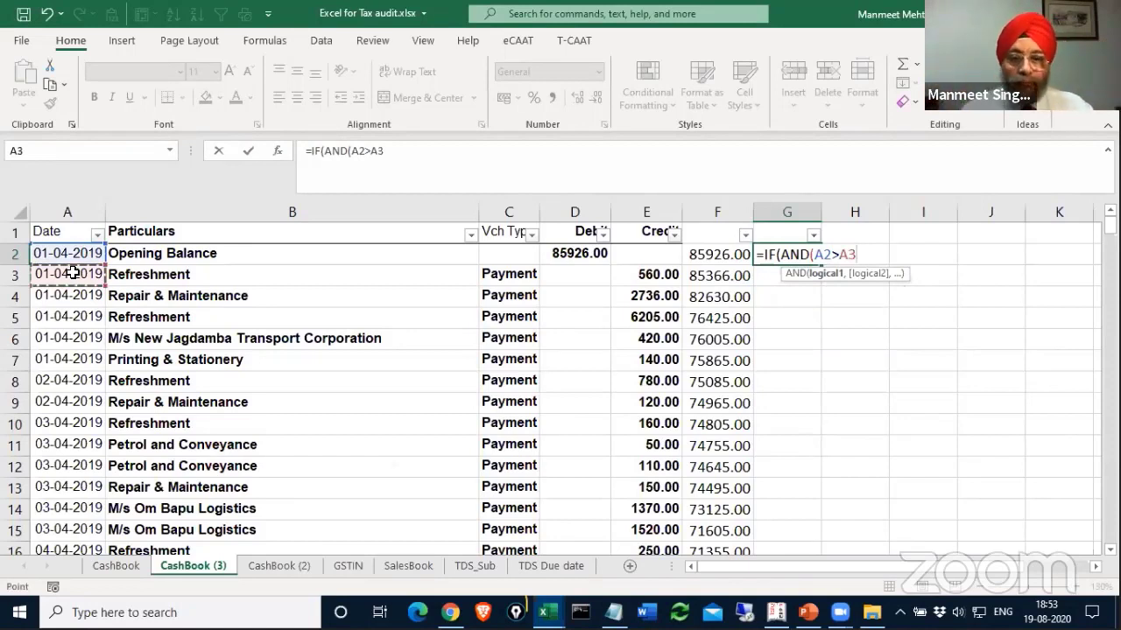
pyautogui.write(',')
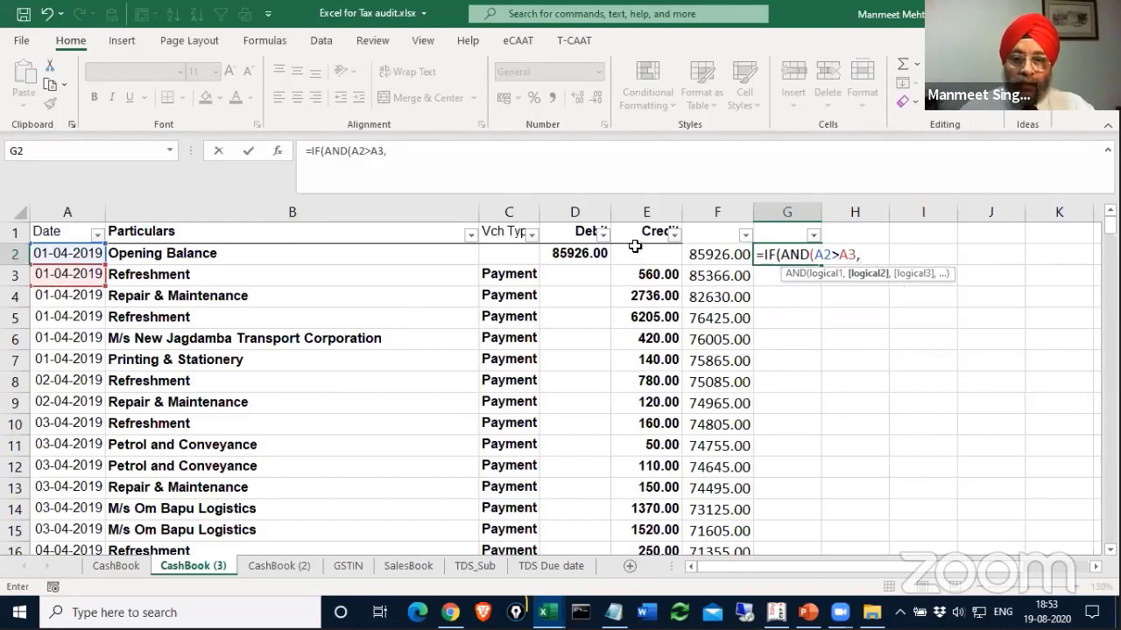
# Complete the G2 formula with the condition F2<0, returning "Negative" when true and empty text "" otherwise.
pyautogui.click(710, 256)
pyautogui.write('<0')
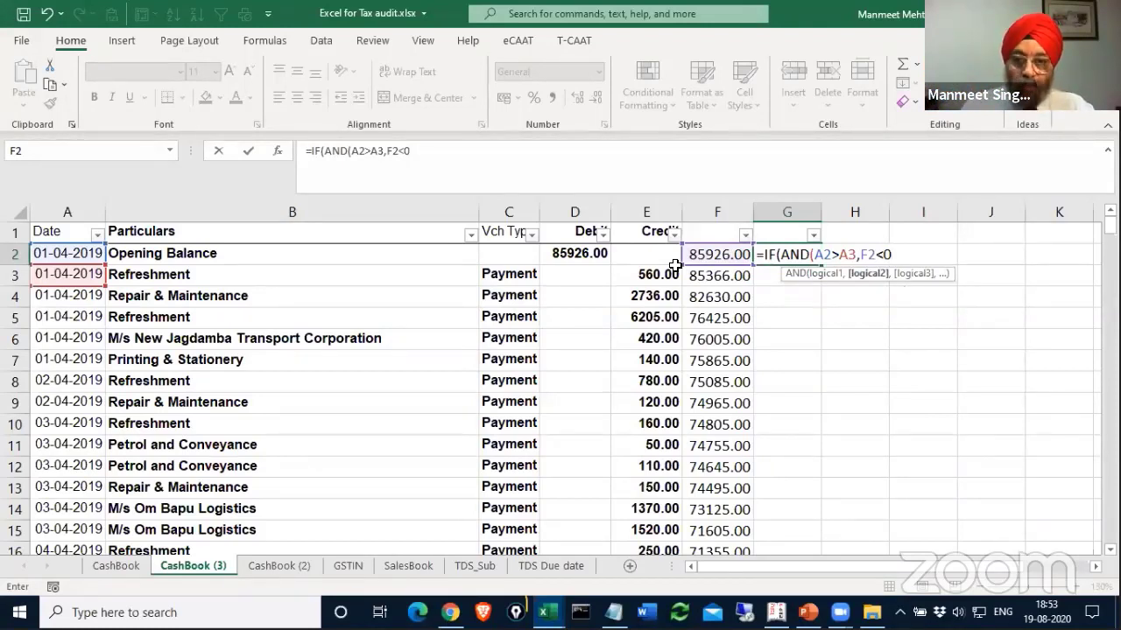
pyautogui.write('),')
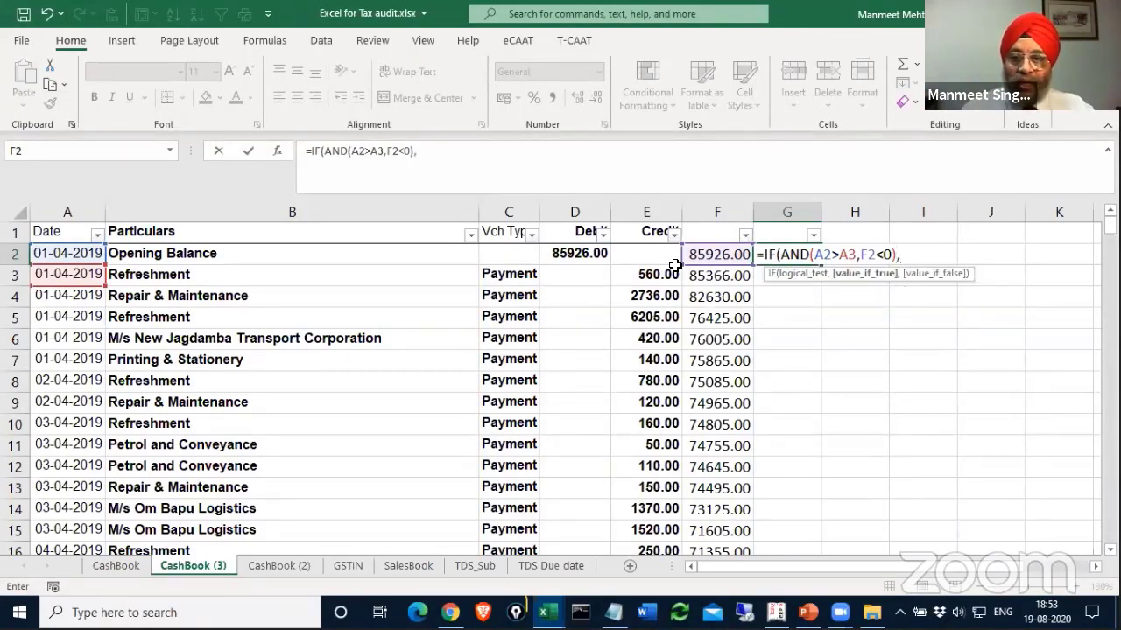
pyautogui.write('"Negative')
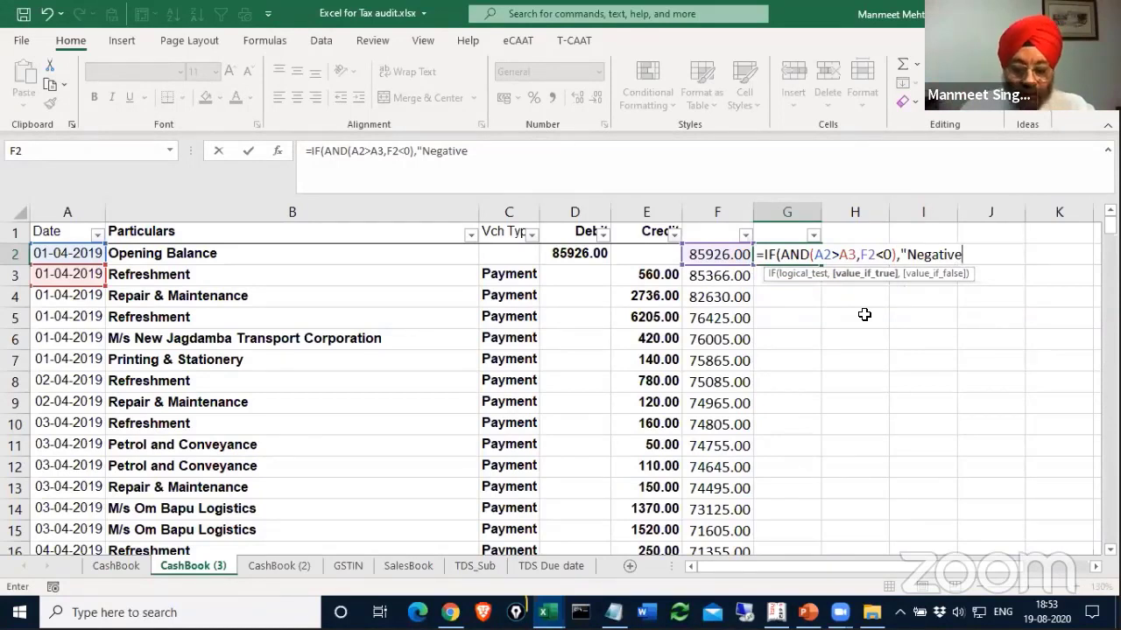
pyautogui.write('",')
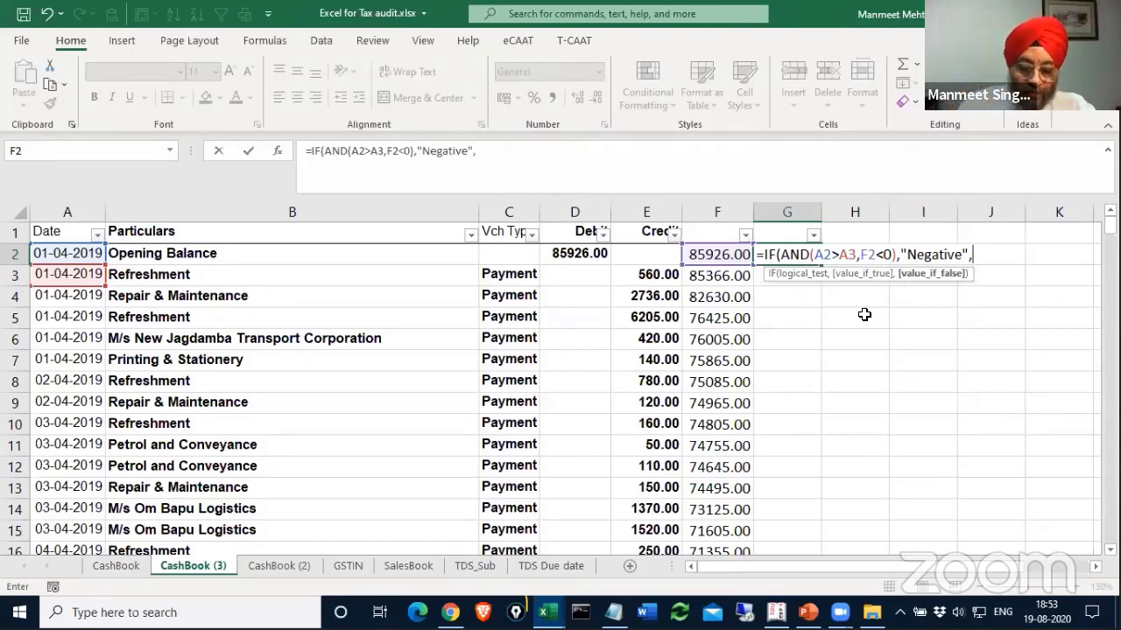
pyautogui.write('""')
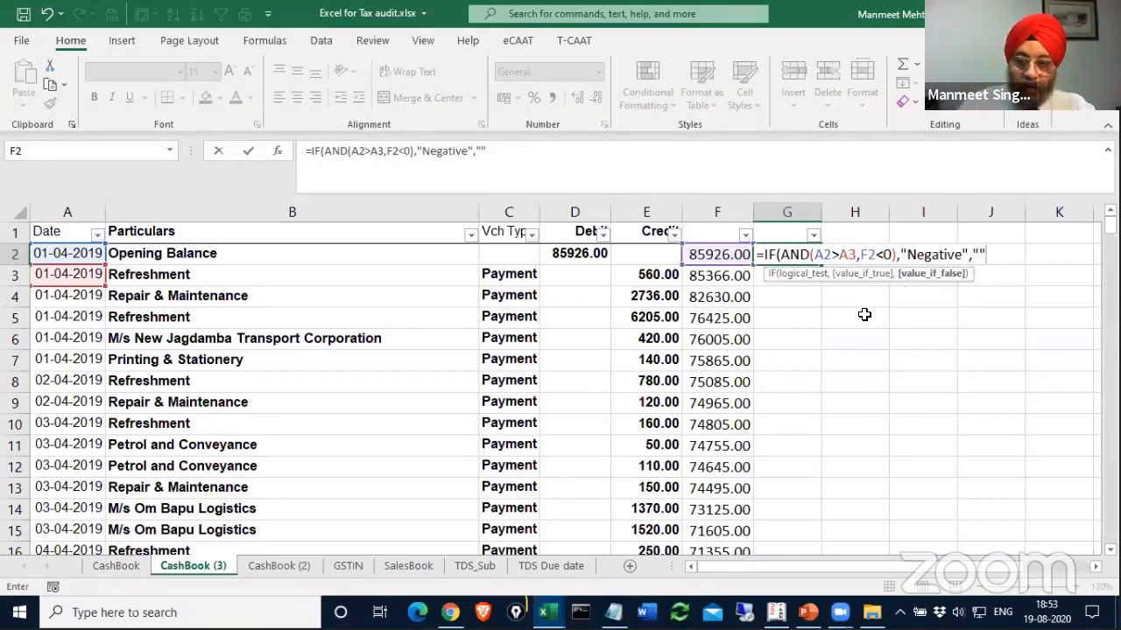
pyautogui.write(')')
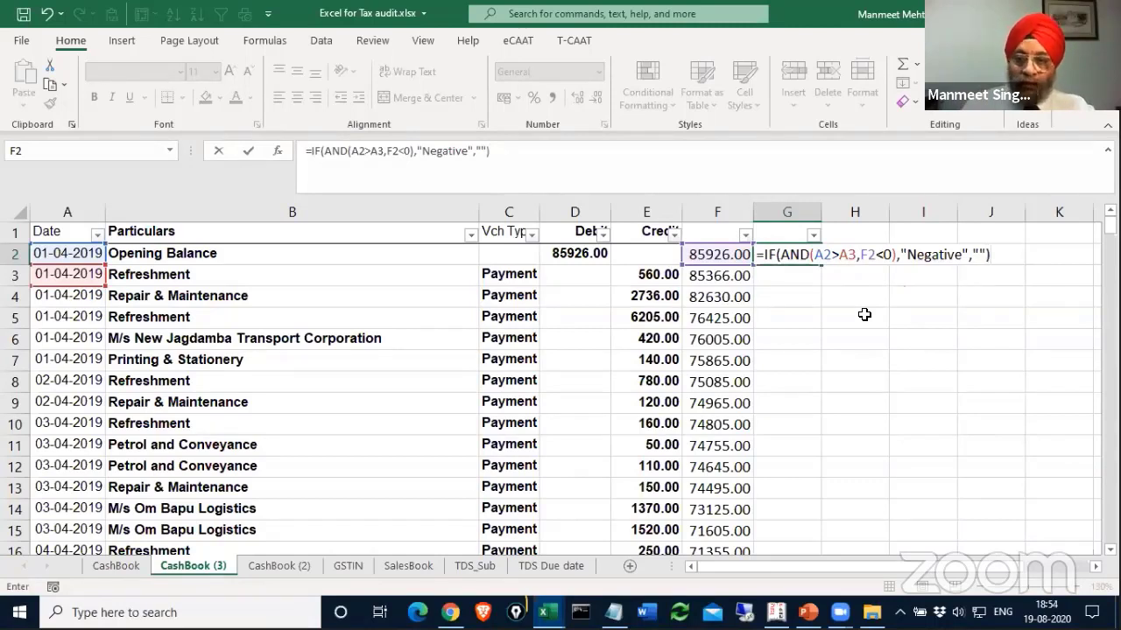
pyautogui.press('Return')
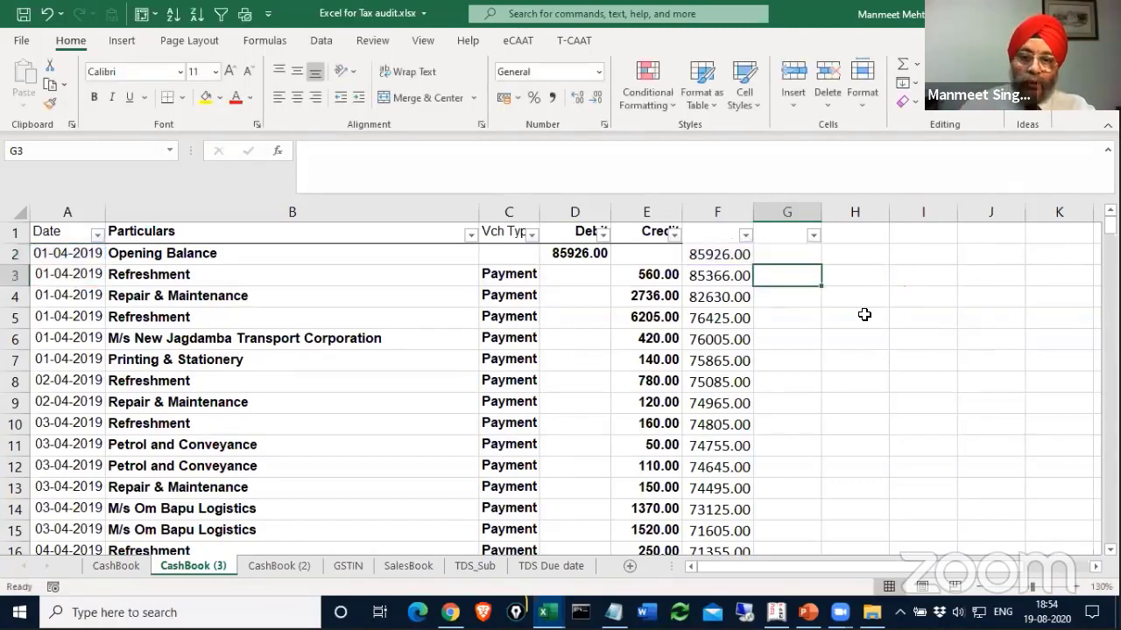
# Fill the G2 formula down column G and widen column F to fit the negative balances.
pyautogui.click(808, 253)
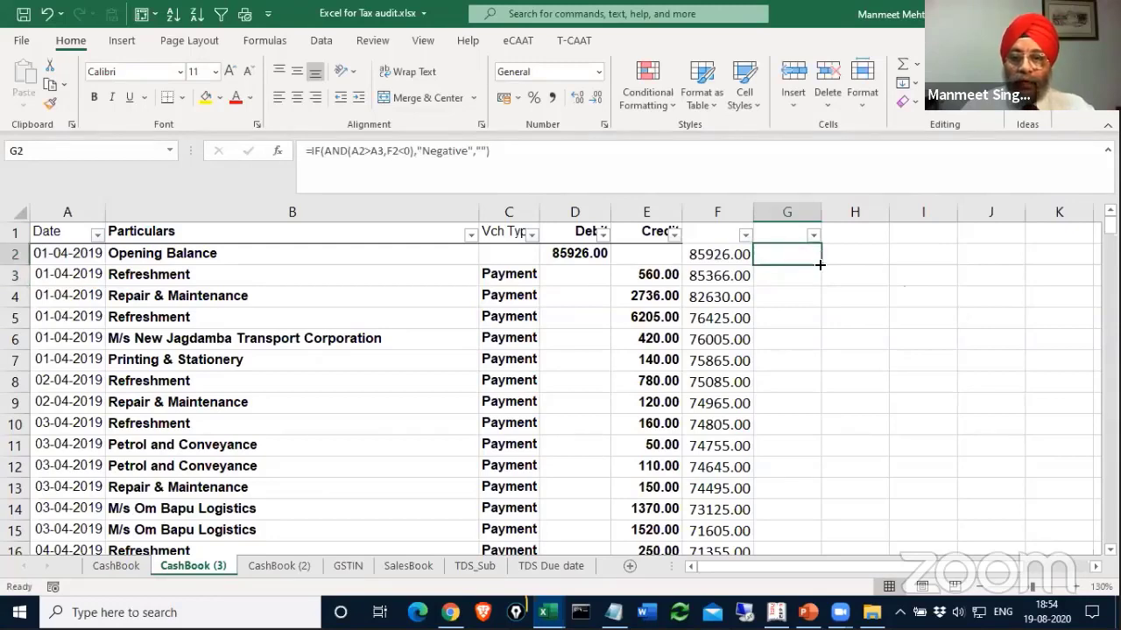
pyautogui.doubleClick(820, 265)
pyautogui.scroll(-12, 813, 275)
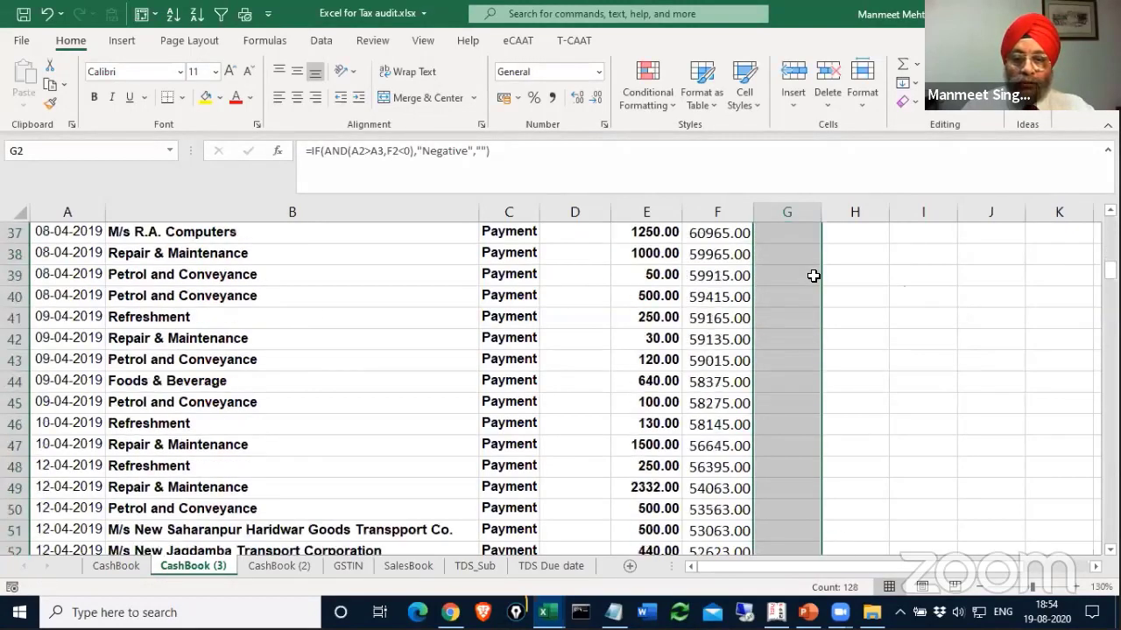
pyautogui.scroll(-14, 813, 275)
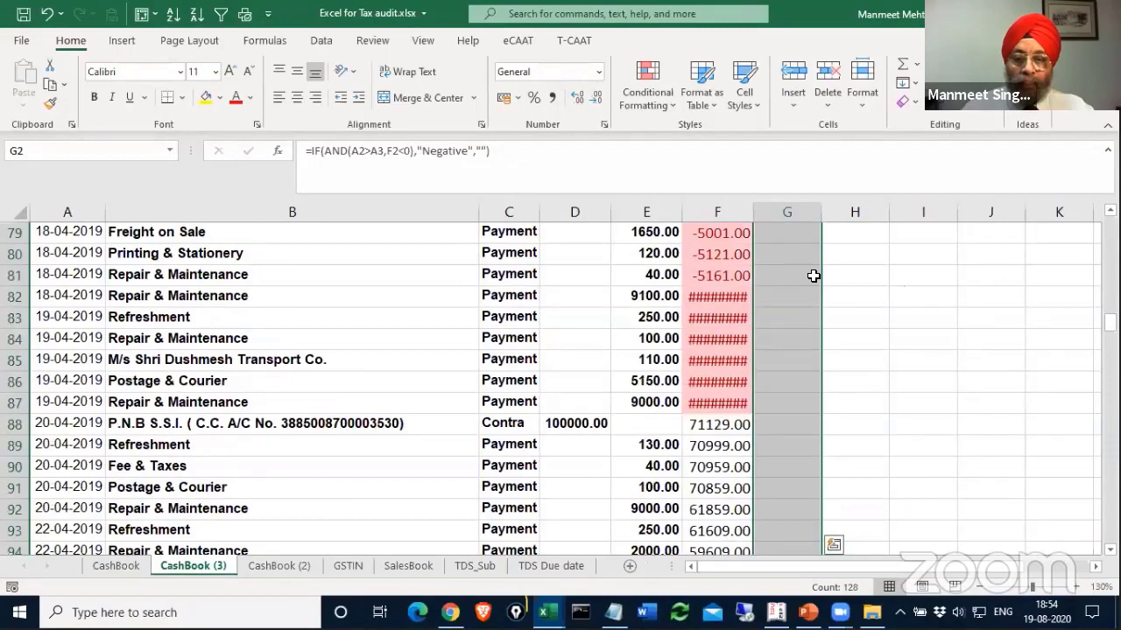
pyautogui.scroll(2, 813, 276)
pyautogui.click(795, 321)
pyautogui.hotkey('ctrl', 'Up')
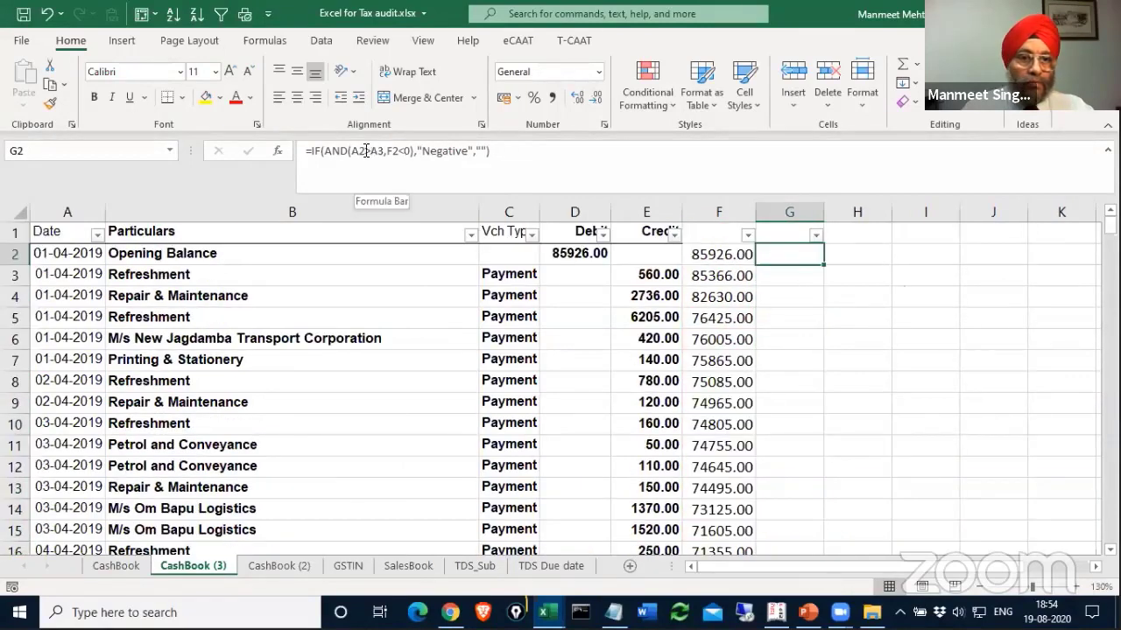
# Change the date comparison in the G2 formula to A2<>A3.
pyautogui.click(368, 151)
pyautogui.write('<')
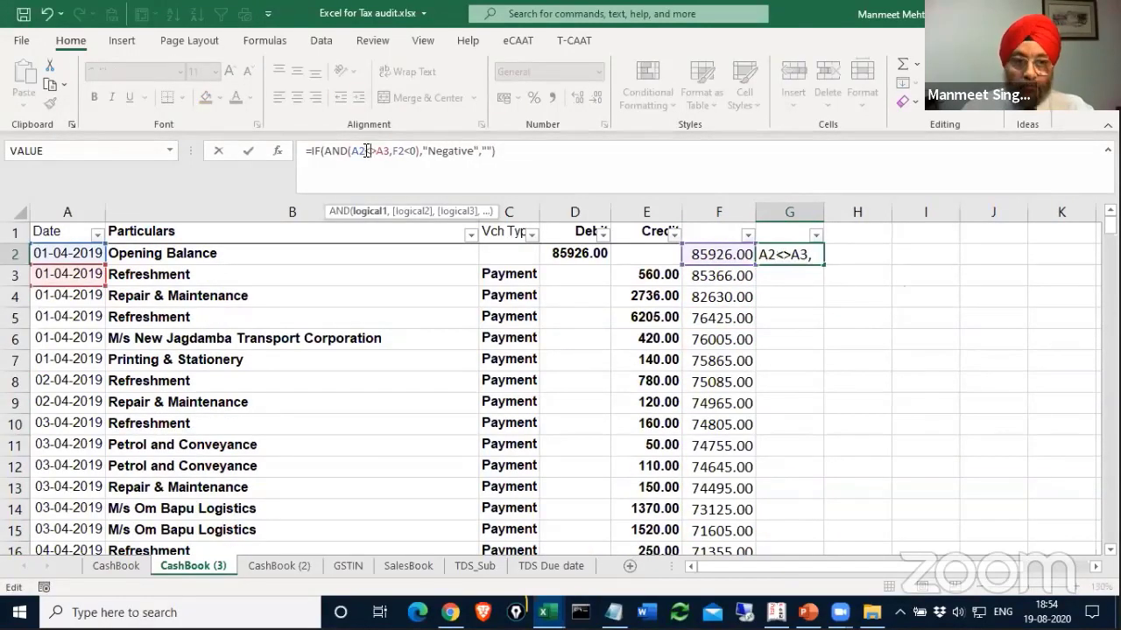
pyautogui.press('Return')
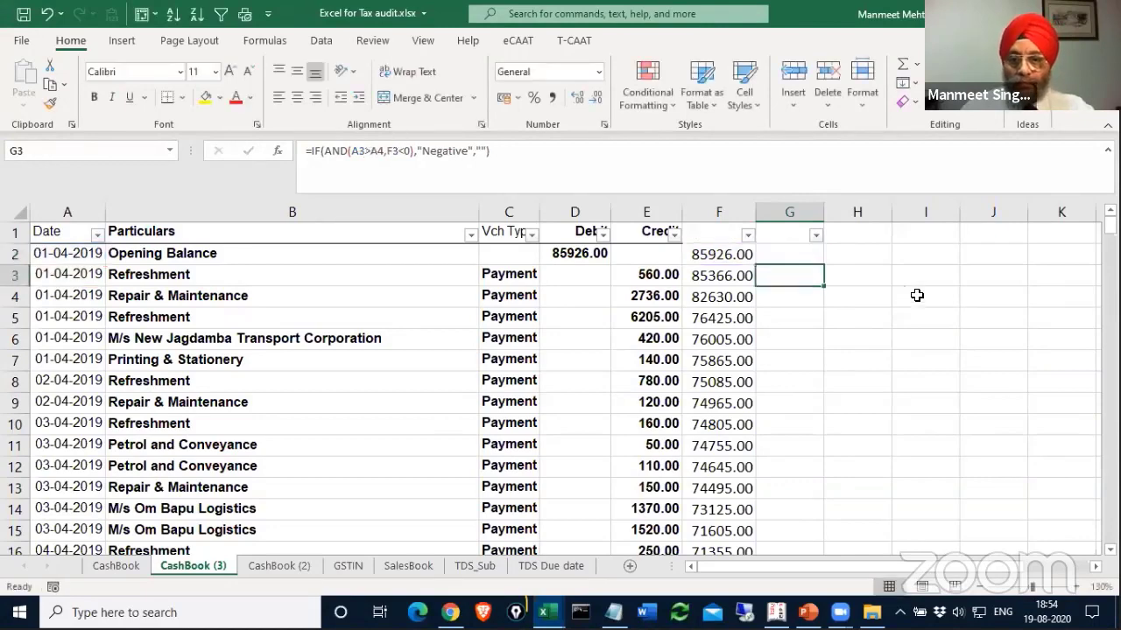
# Refill column G with the corrected formula from G2 and check the rows with negative balances.
pyautogui.click(814, 257)
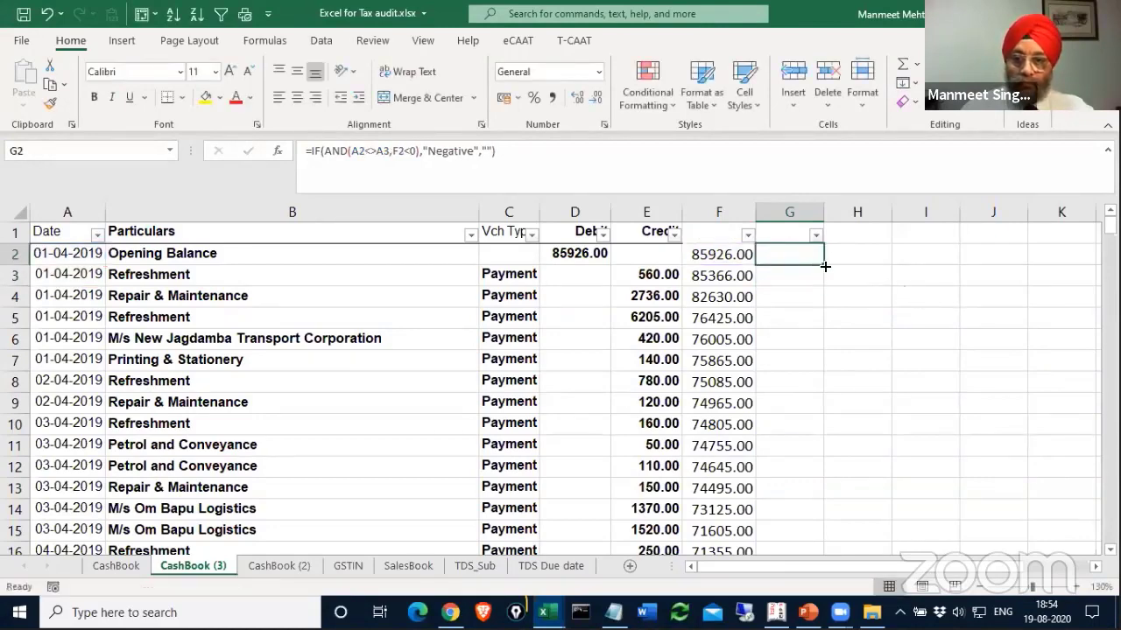
pyautogui.doubleClick(824, 265)
pyautogui.scroll(-20, 792, 332)
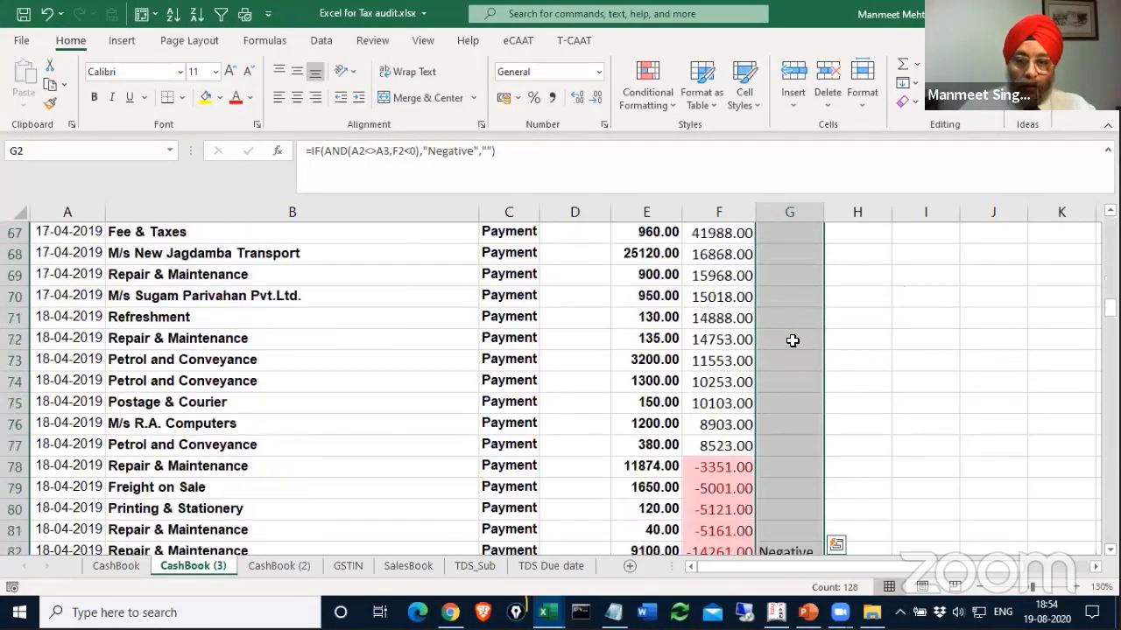
pyautogui.scroll(-2, 792, 340)
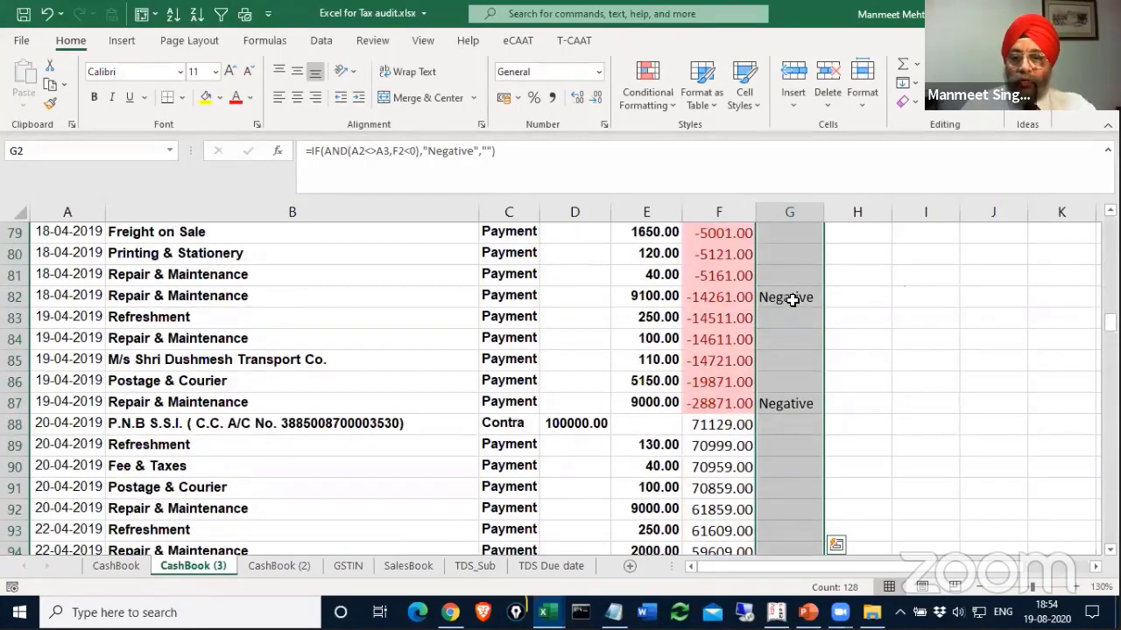
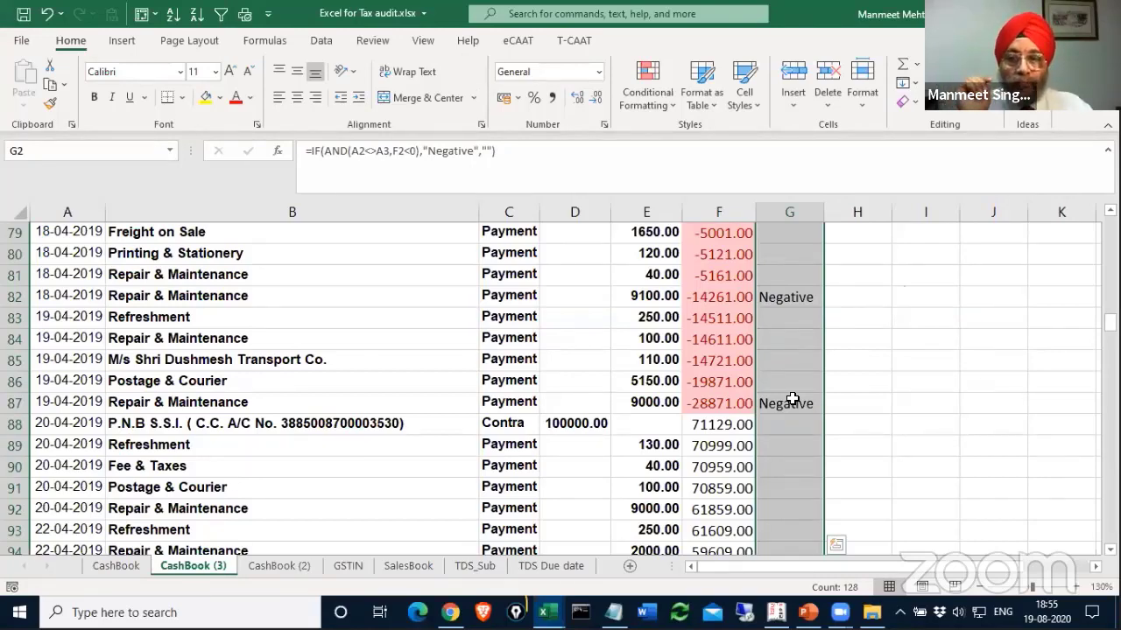
# Open Evaluate Formula for the day-end check formula in G3 and move the dialog clear of the data.
pyautogui.scroll(20, 792, 399)
pyautogui.click(801, 366)
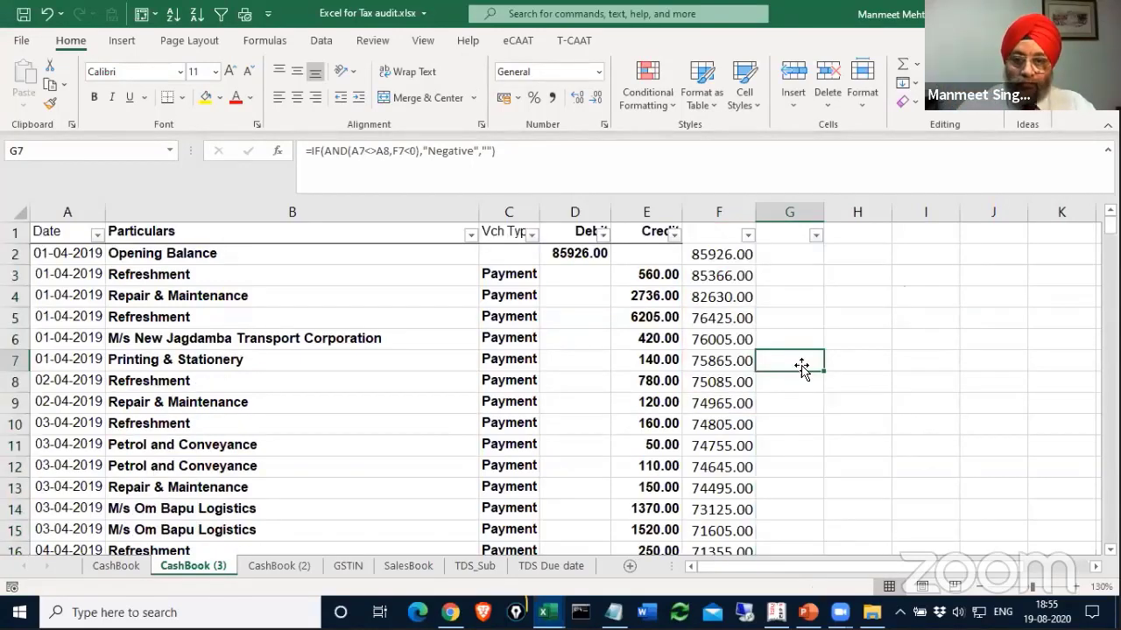
pyautogui.click(788, 276)
pyautogui.click(783, 255)
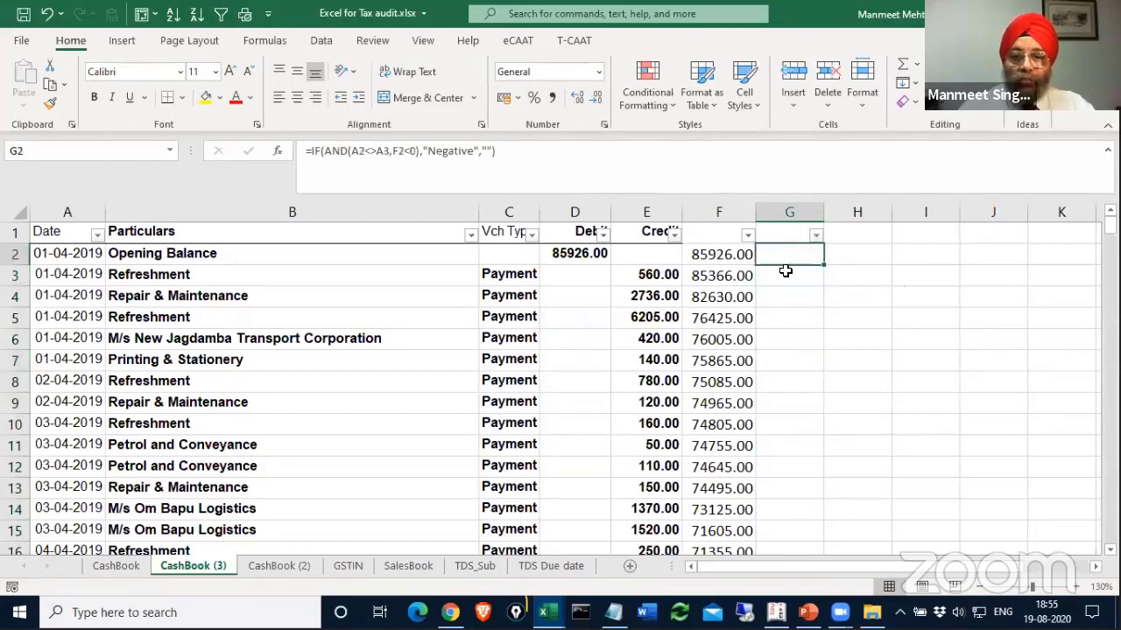
pyautogui.click(780, 275)
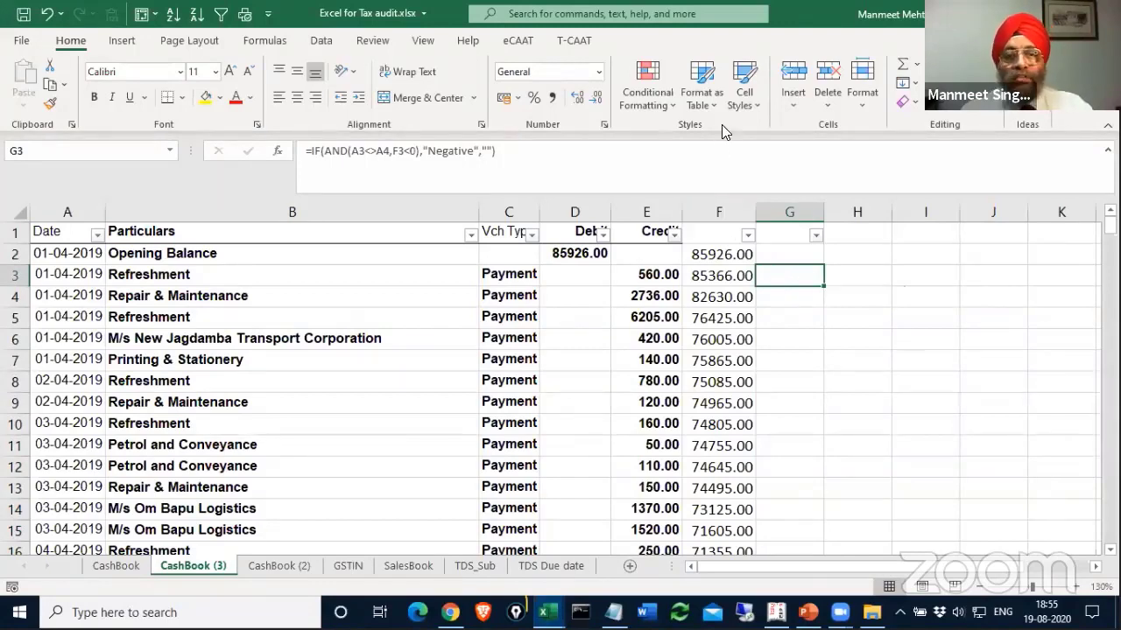
pyautogui.click(267, 41)
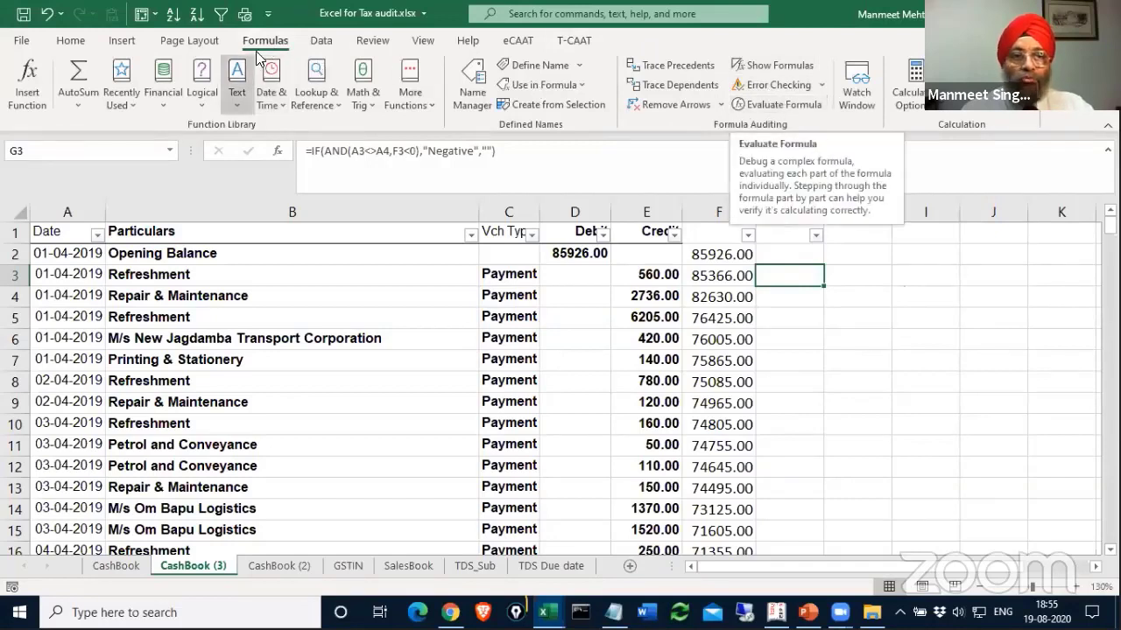
pyautogui.click(774, 103)
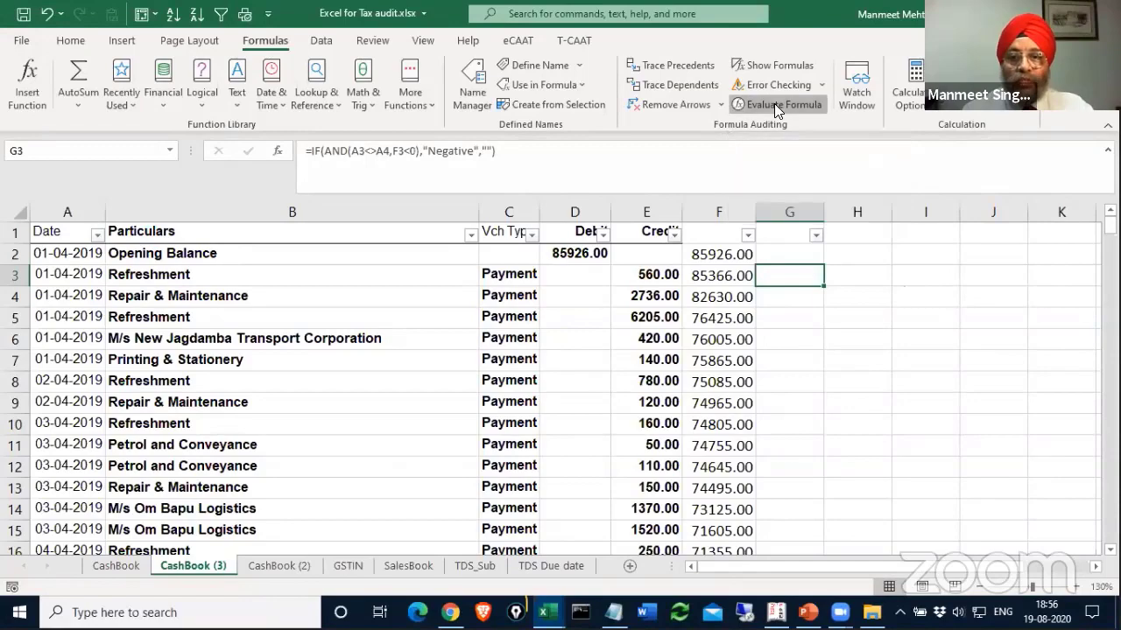
pyautogui.moveTo(534, 217); pyautogui.dragTo(475, 37)
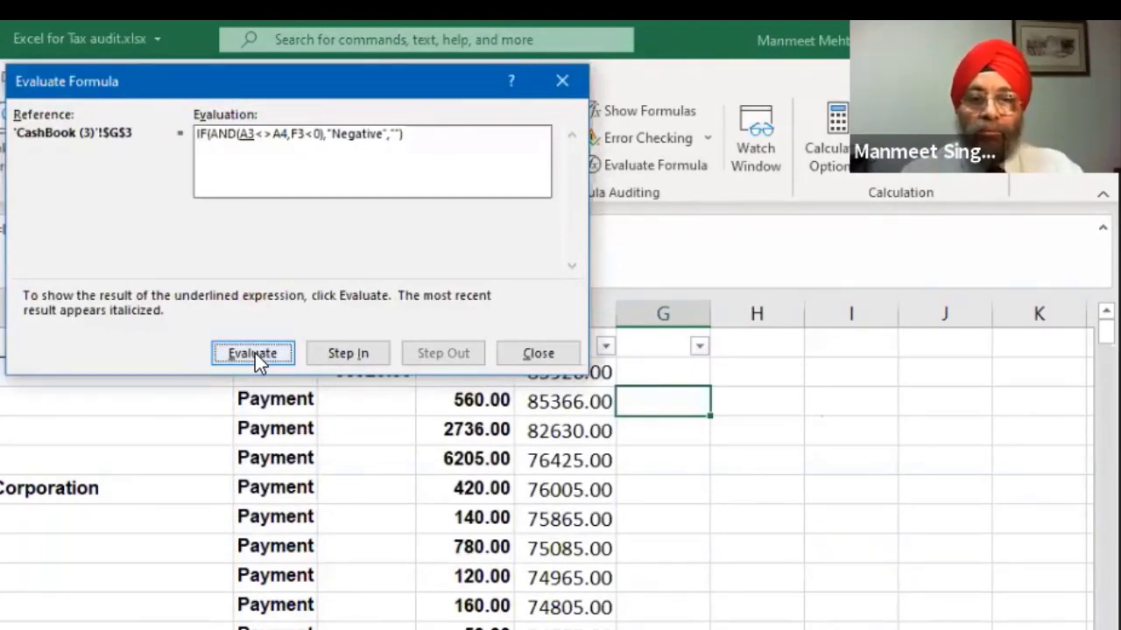
# Evaluate the G3 formula part by part, through both AND conditions, and close the evaluation.
pyautogui.click(255, 352)
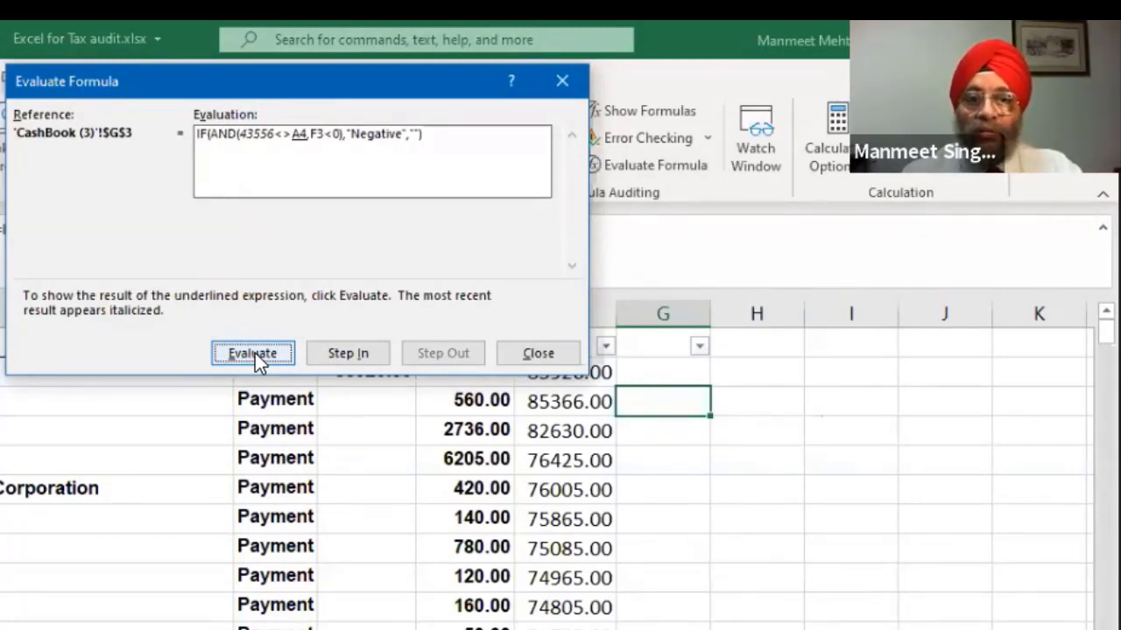
pyautogui.click(254, 352)
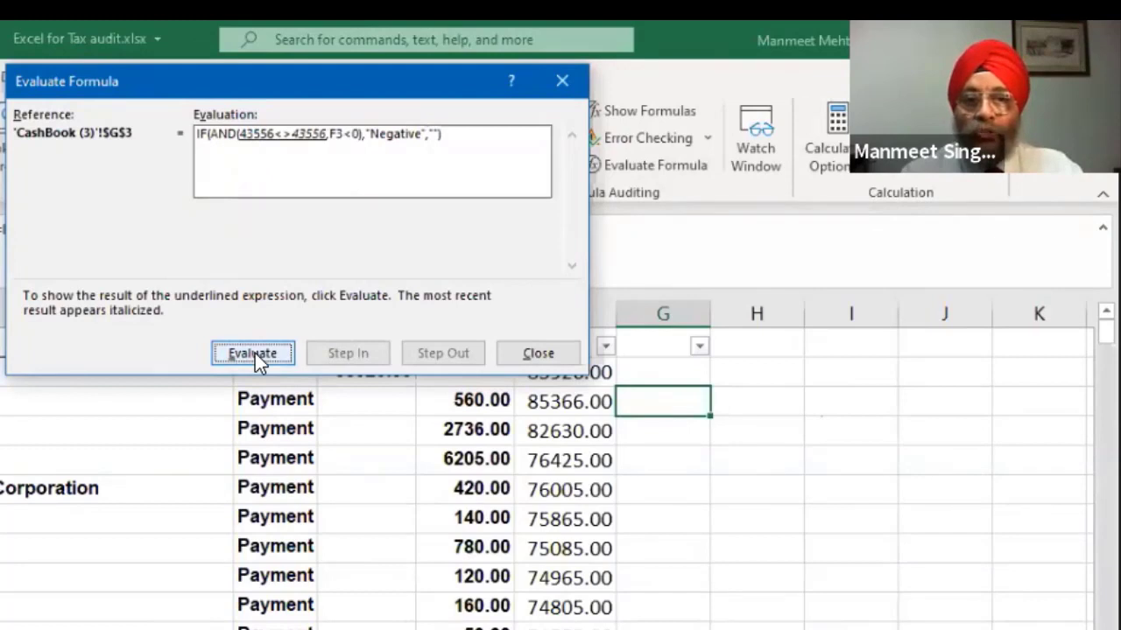
pyautogui.click(254, 353)
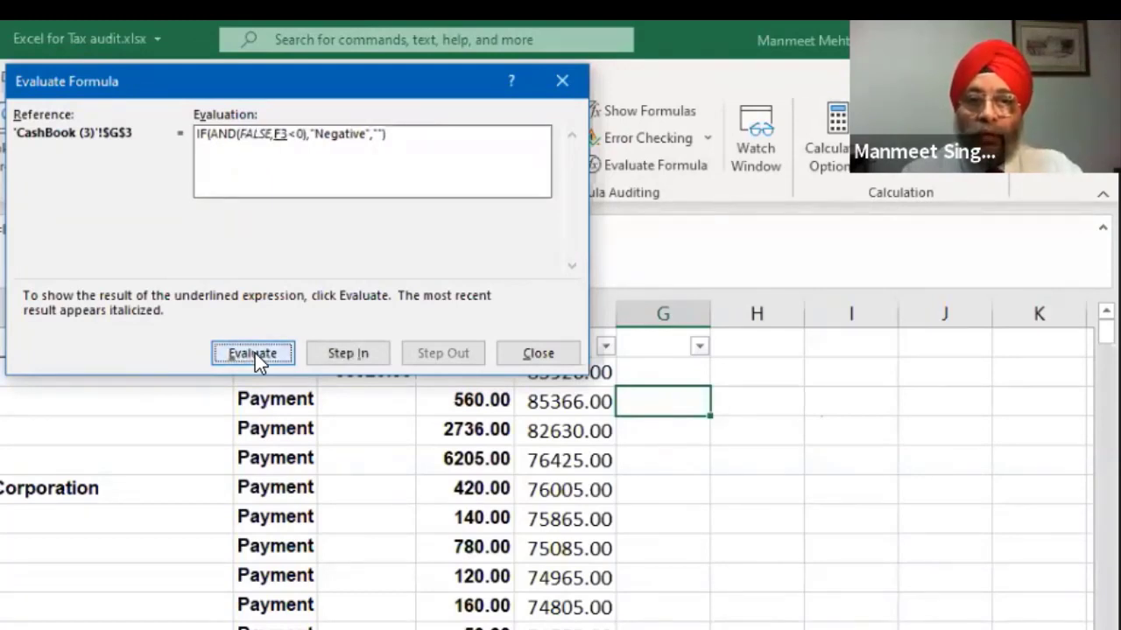
pyautogui.click(255, 352)
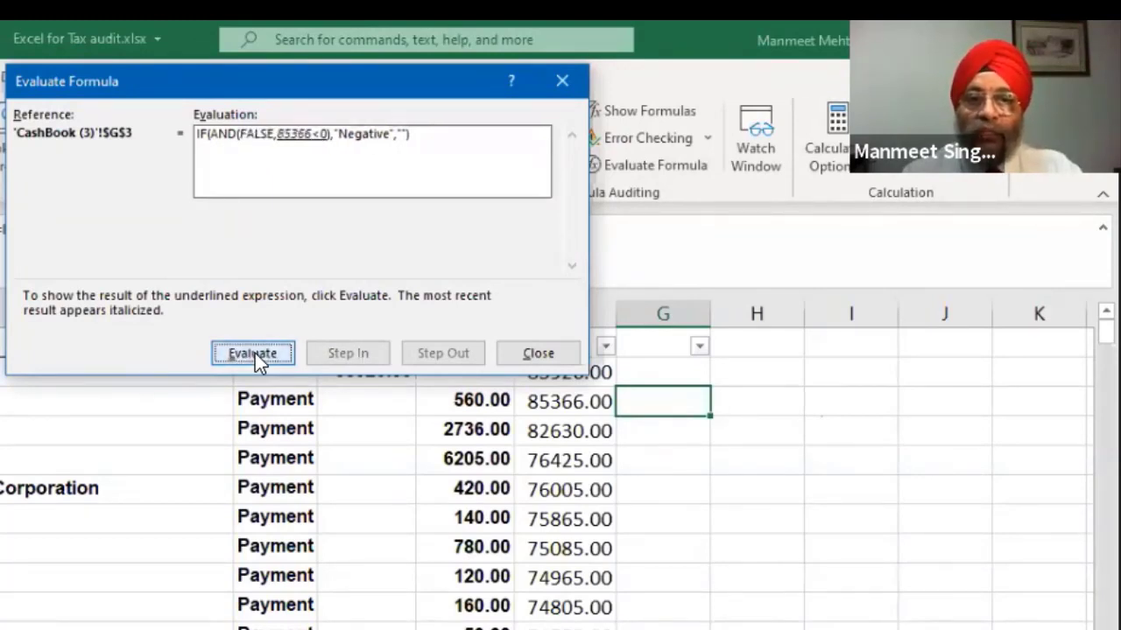
pyautogui.click(255, 353)
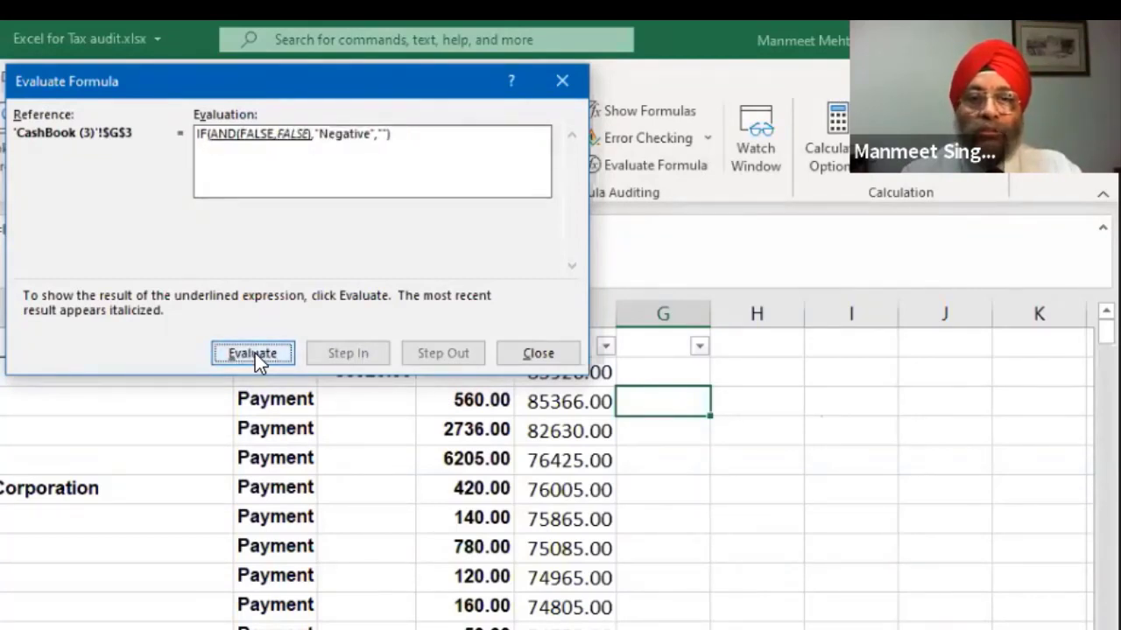
pyautogui.click(255, 353)
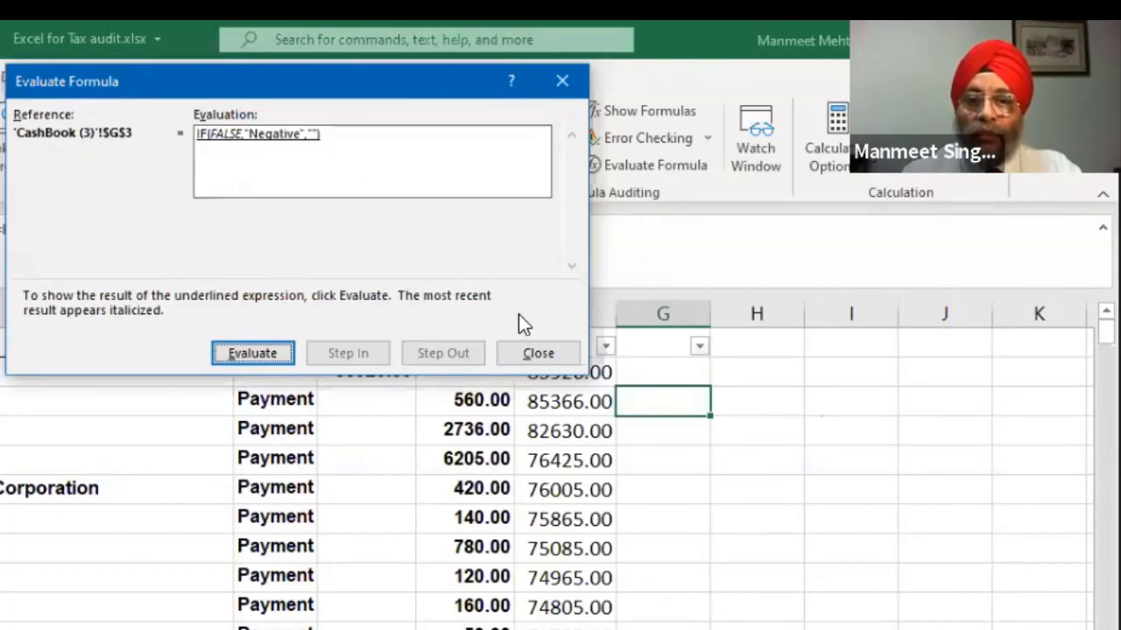
pyautogui.click(537, 352)
# Open Evaluate Formula for cell G82, the last 18-04-2019 row flagged as Negative.
pyautogui.scroll(-15, 330, 352)
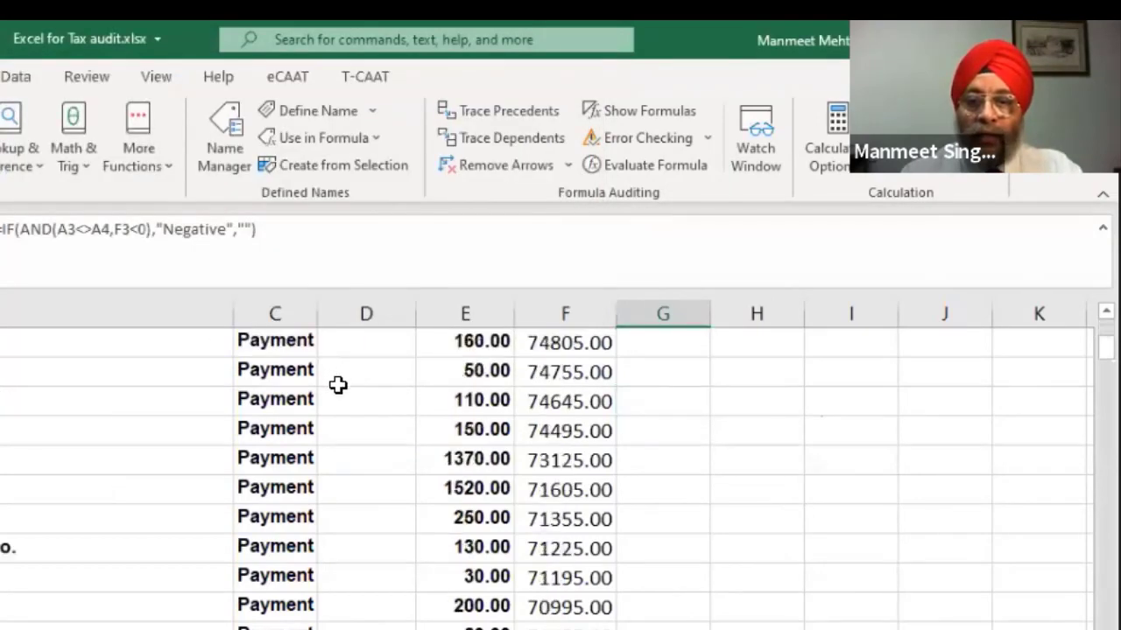
pyautogui.scroll(-7, 338, 385)
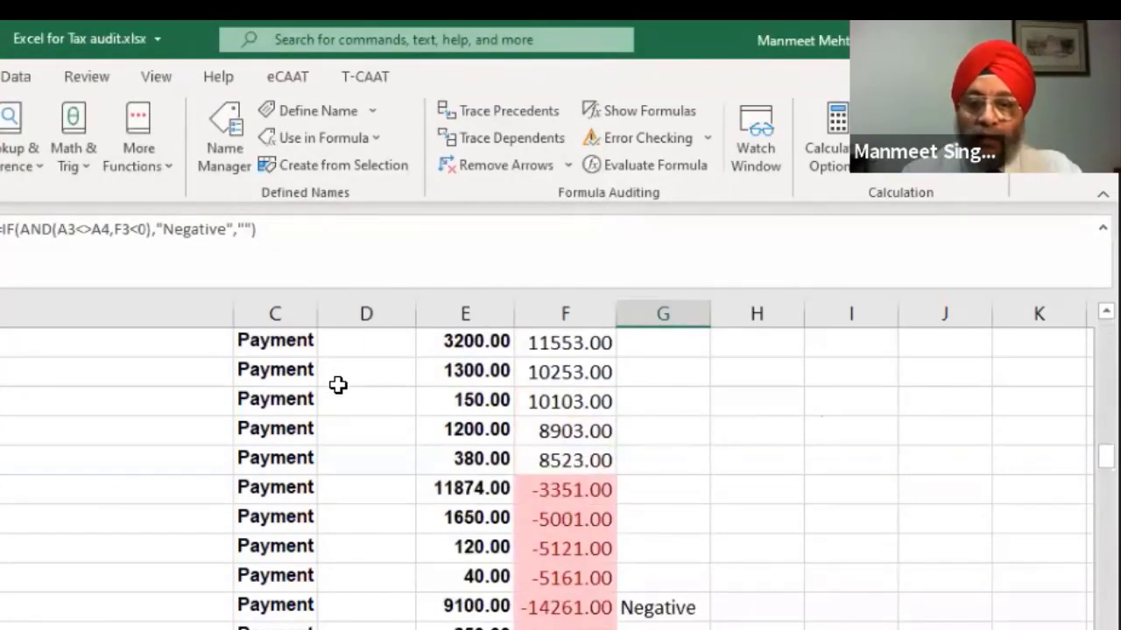
pyautogui.scroll(2, 580, 419)
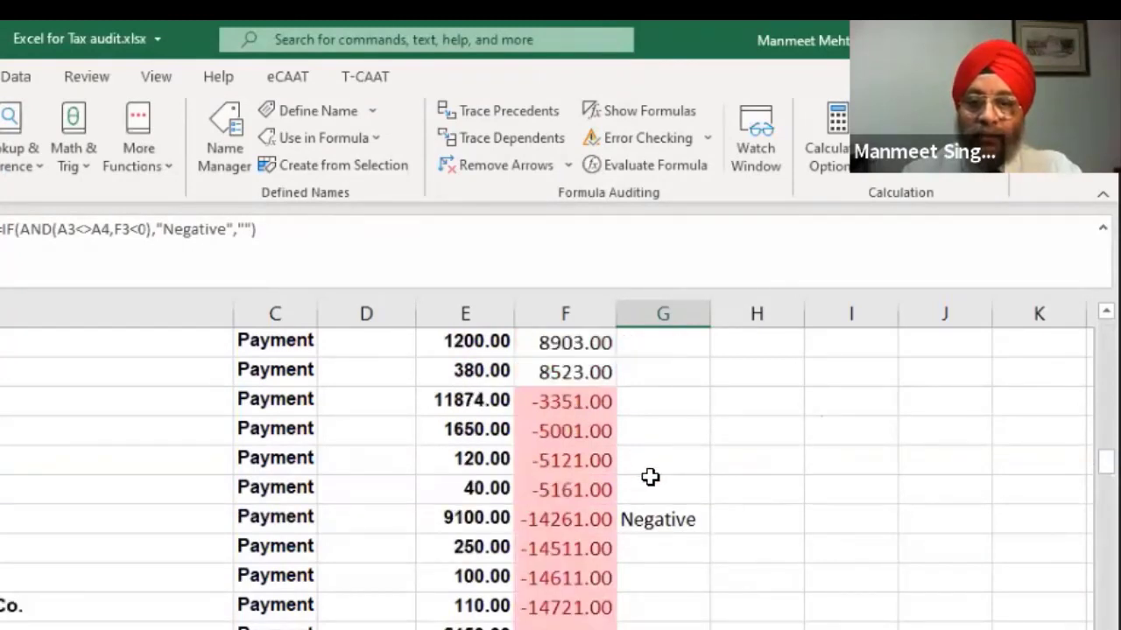
pyautogui.click(670, 520)
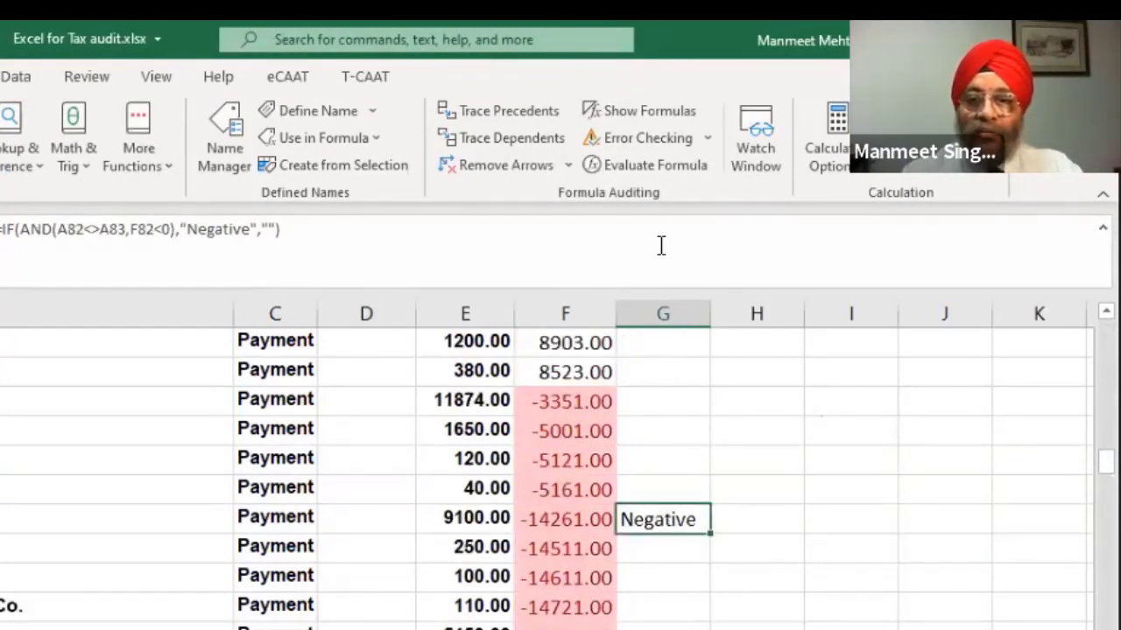
pyautogui.click(655, 166)
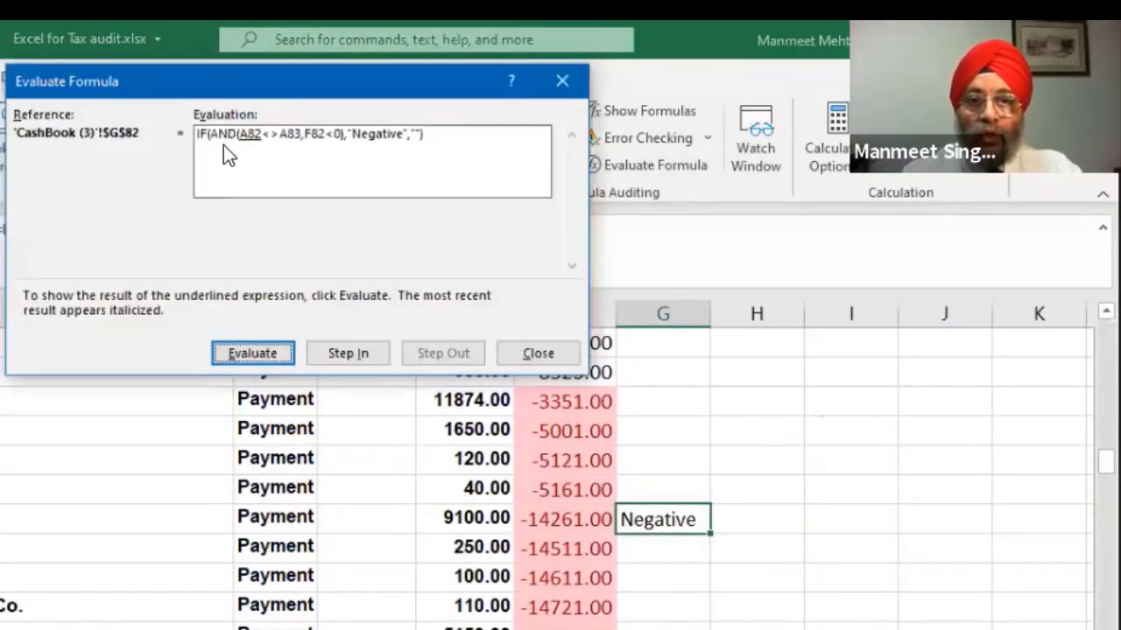
# Evaluate the G82 formula part by part to its final result and close the evaluation.
pyautogui.click(262, 353)
pyautogui.click(261, 353)
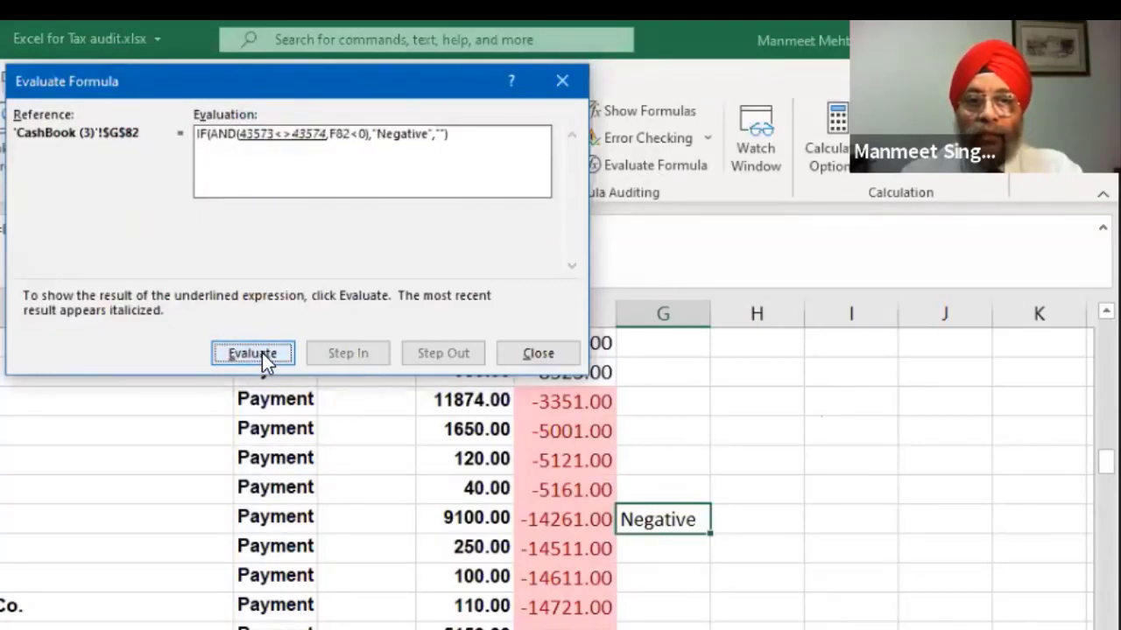
pyautogui.click(262, 353)
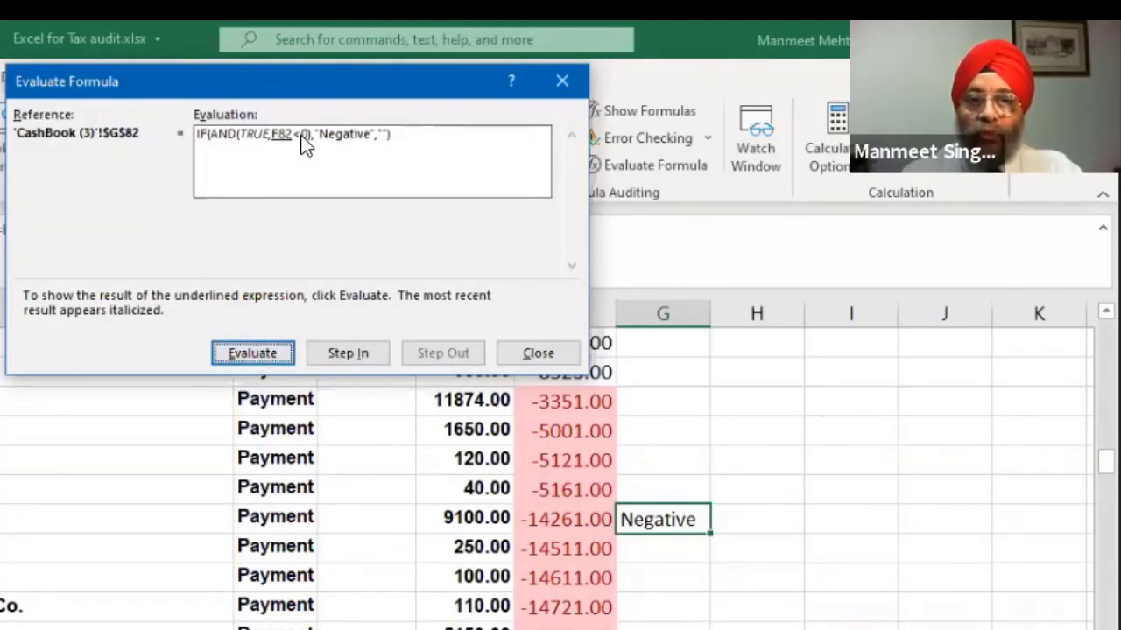
pyautogui.click(252, 355)
pyautogui.click(252, 355)
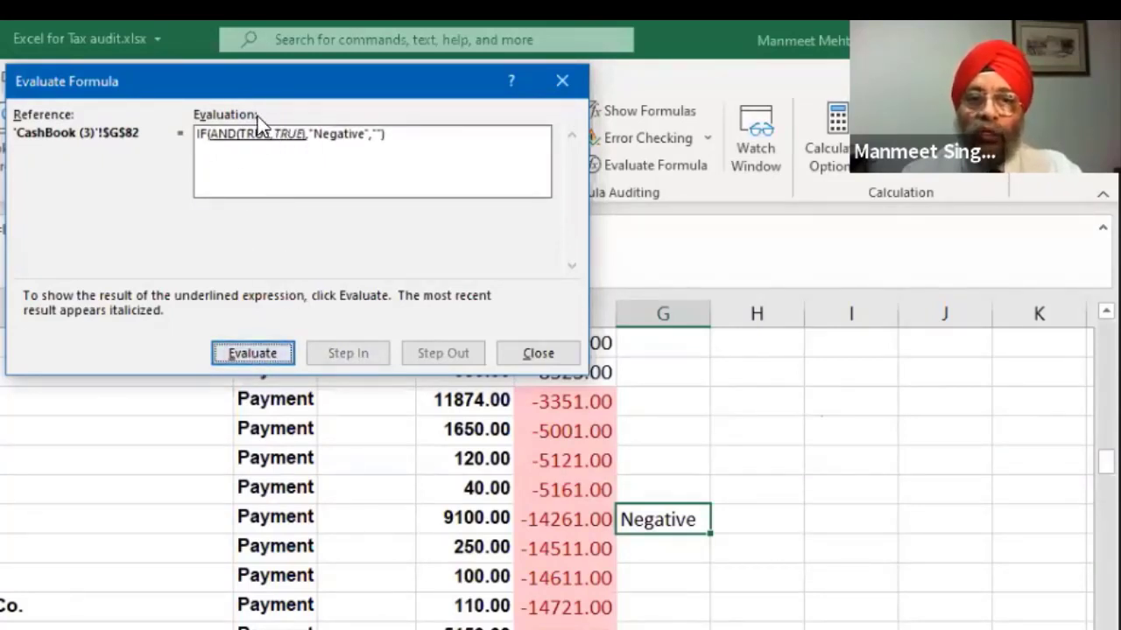
pyautogui.click(262, 353)
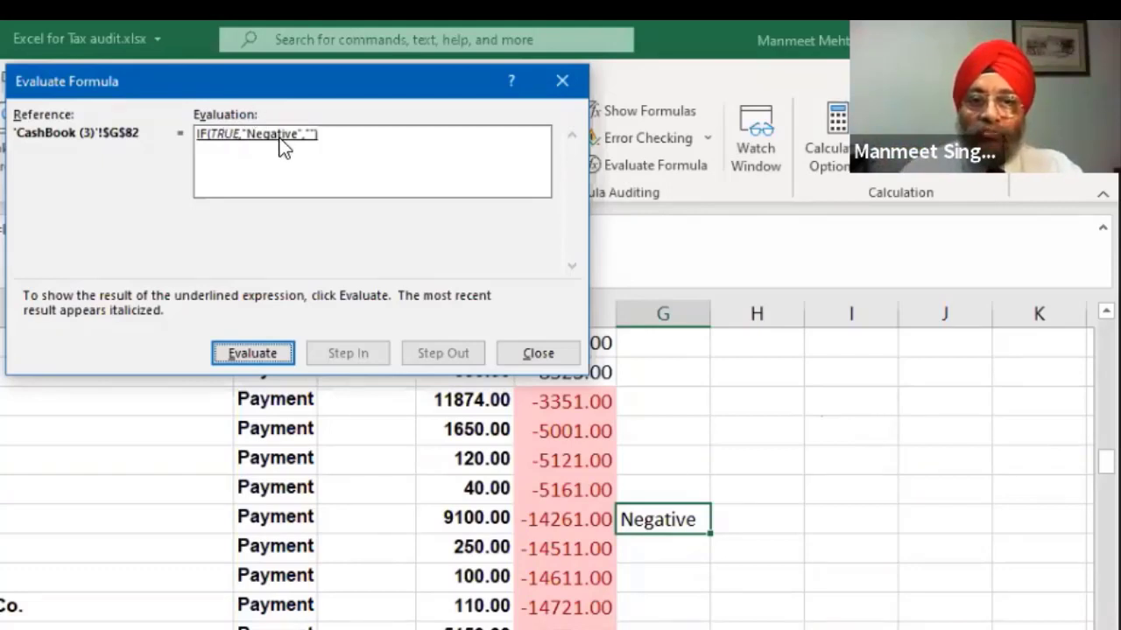
pyautogui.click(274, 353)
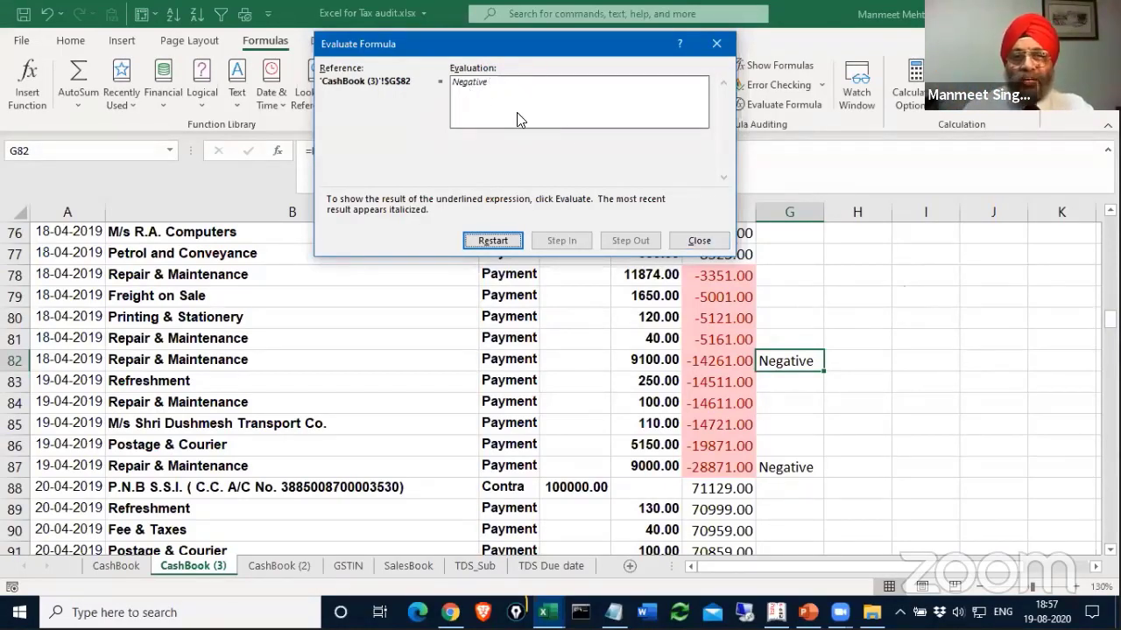
pyautogui.click(697, 241)
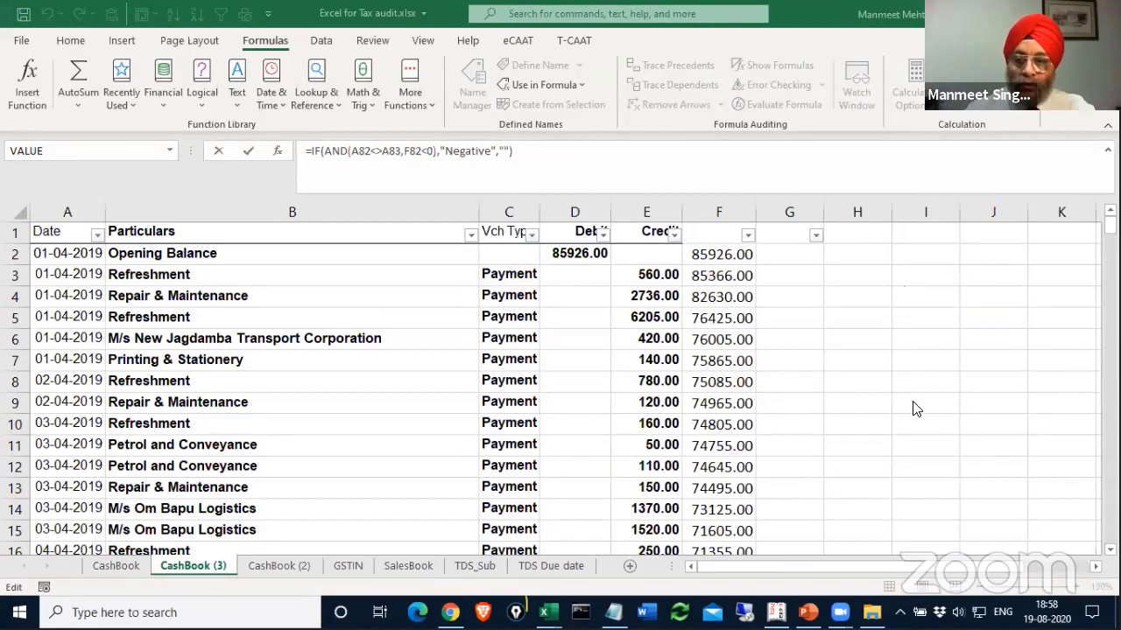
# Leave the open cell edit unchanged, duplicate the CashBook (3) sheet directly after it, and rename the copy as 10000.
pyautogui.click(174, 572)
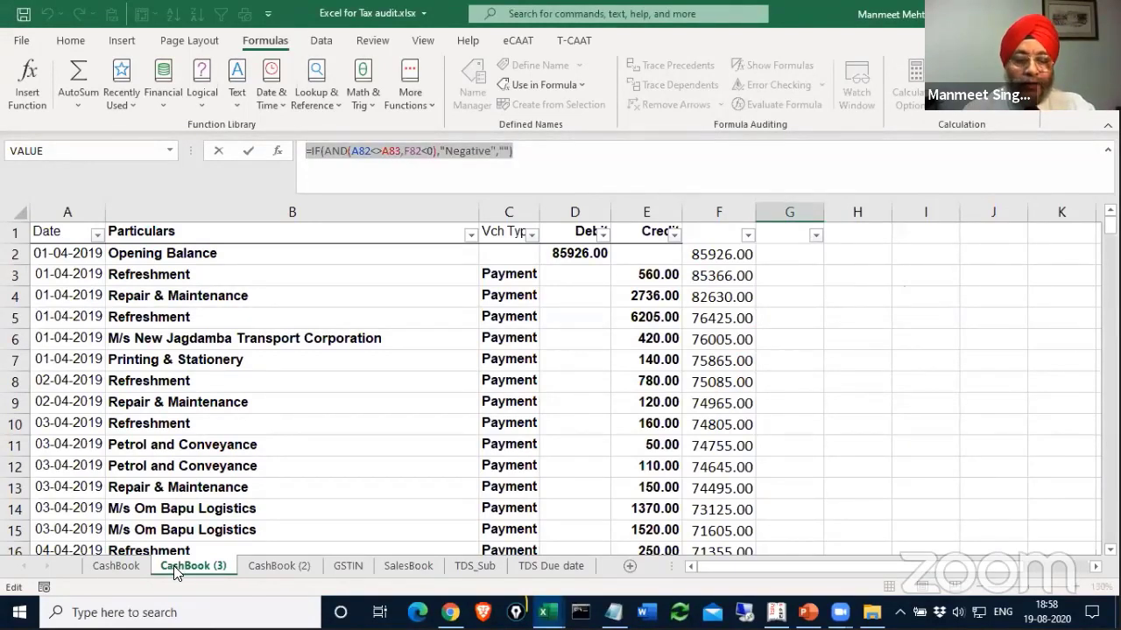
pyautogui.press('Escape')
pyautogui.moveTo(207, 569); pyautogui.dragTo(243, 570)
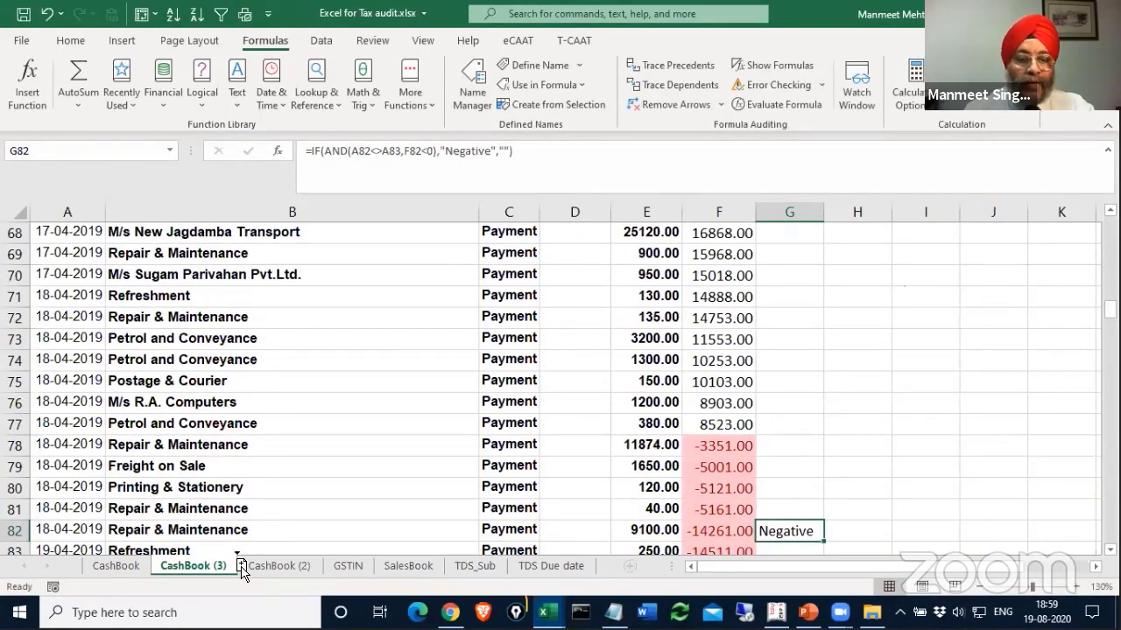
pyautogui.moveTo(243, 570); pyautogui.dragTo(243, 571)
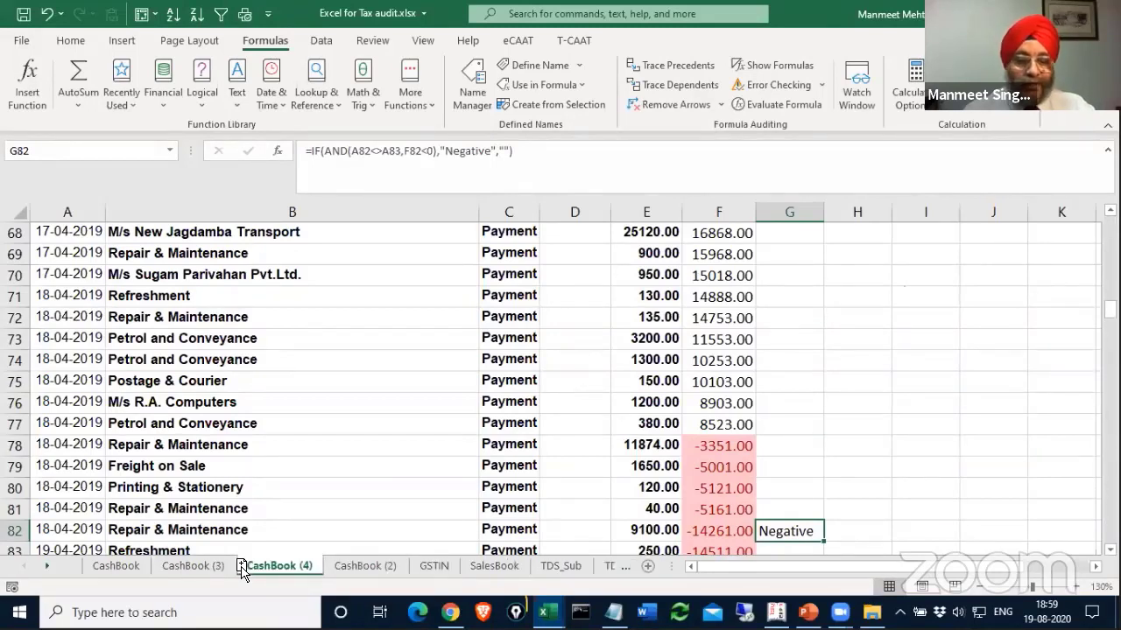
pyautogui.rightClick(243, 570)
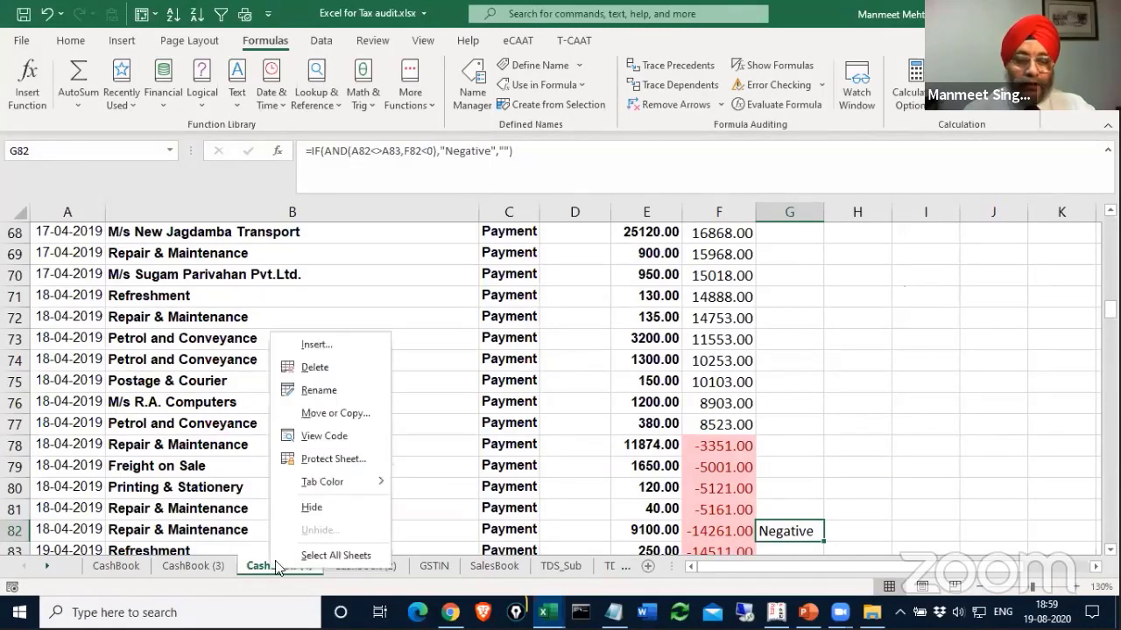
pyautogui.click(354, 392)
pyautogui.write('10000')
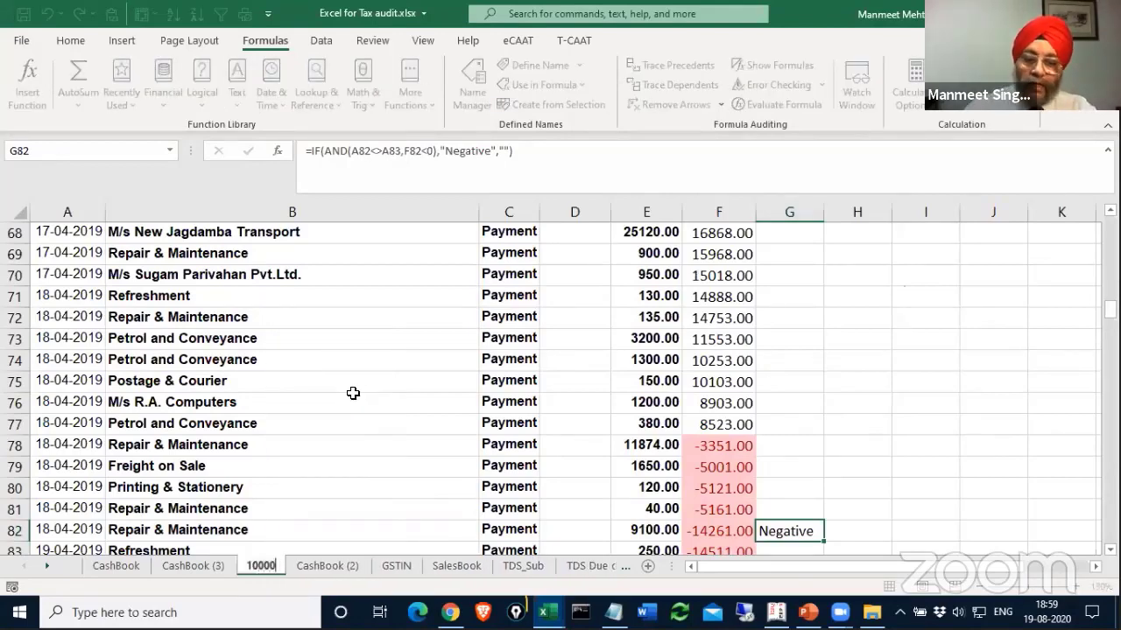
pyautogui.press('Return')
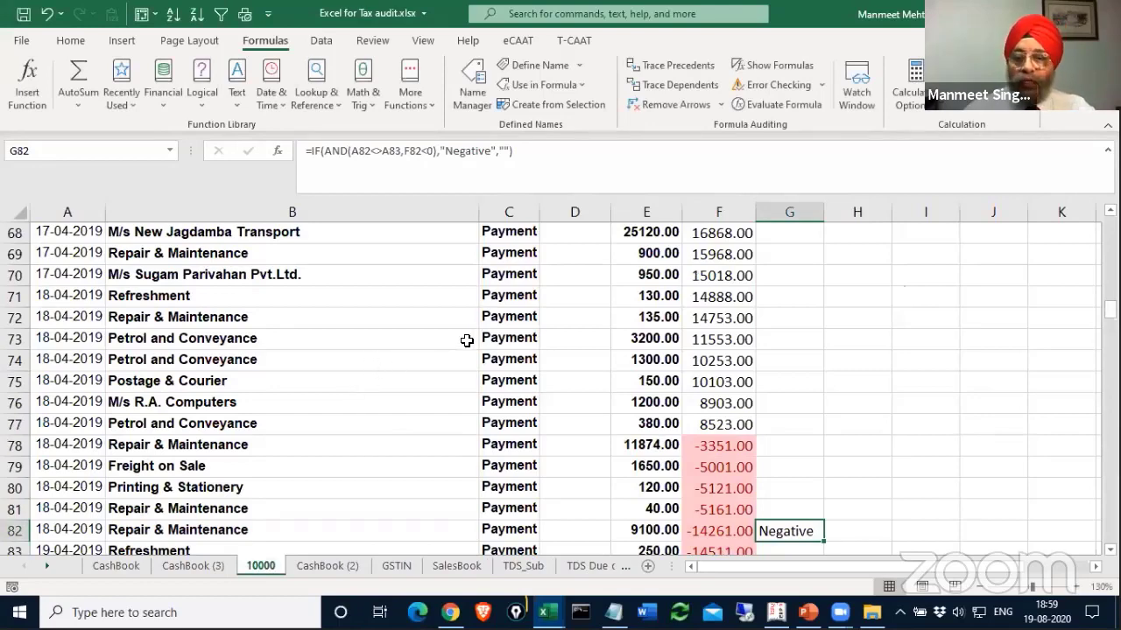
# Delete columns F and G, holding the running balance and the Negative flags, from the 10000 sheet.
pyautogui.scroll(20, 472, 339)
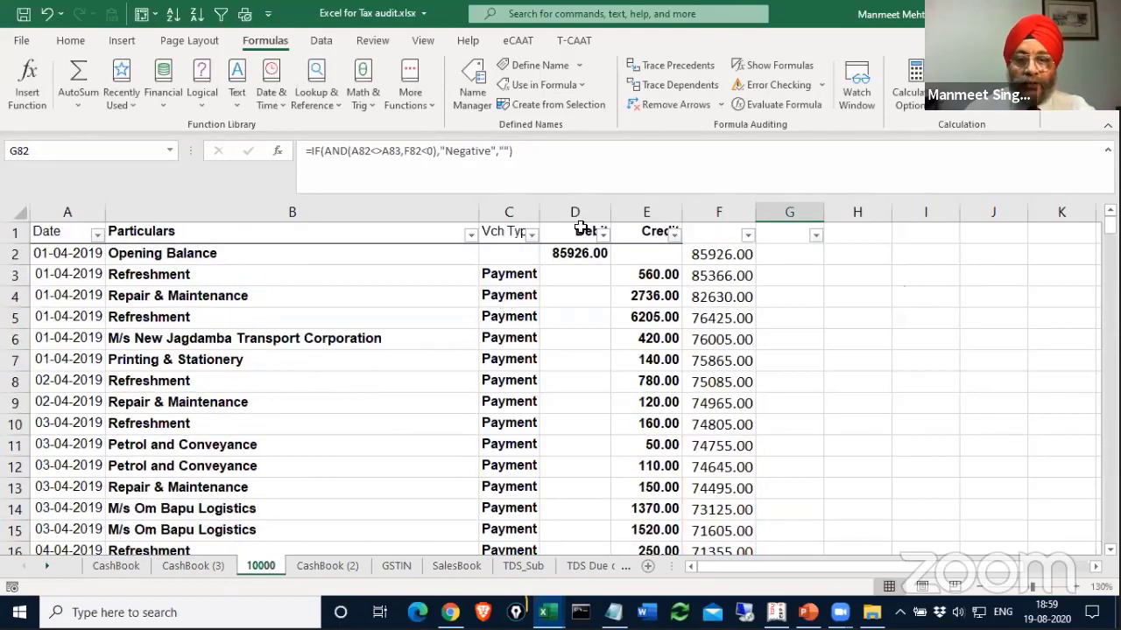
pyautogui.click(718, 213)
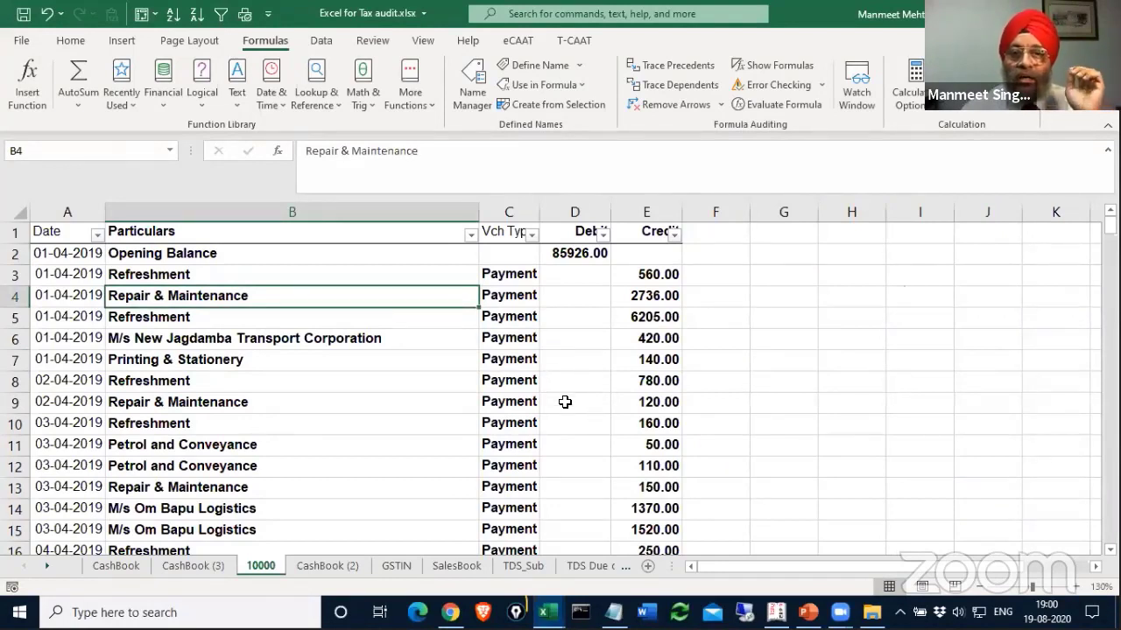
pyautogui.click(742, 300)
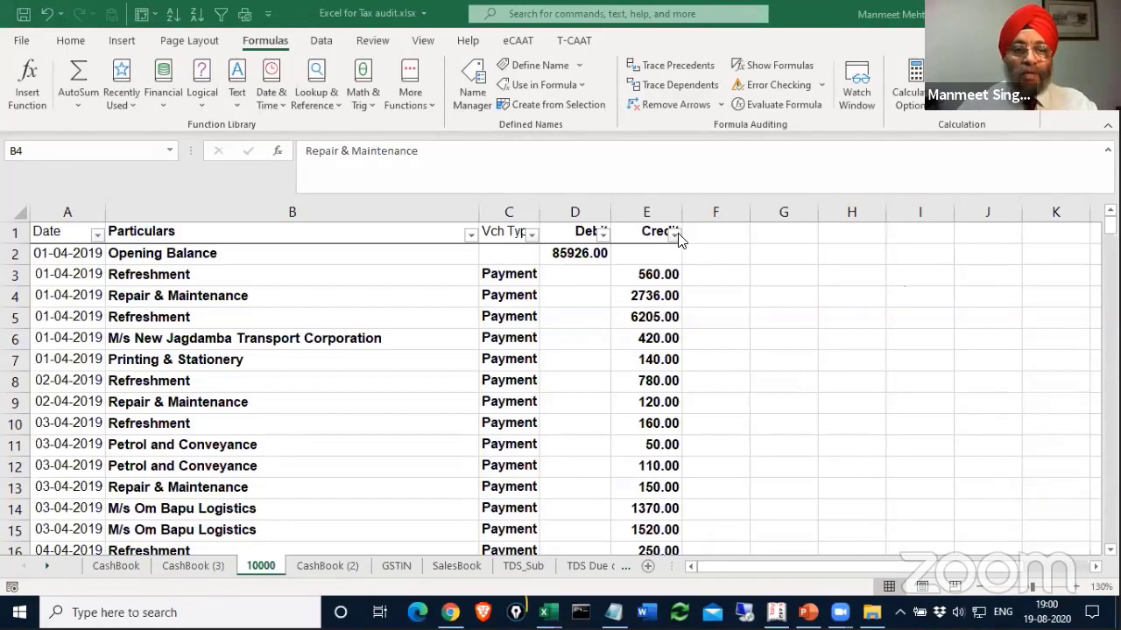
# Examine the date filter options for the Date column and the text filter options for Particulars without applying either.
pyautogui.click(96, 236)
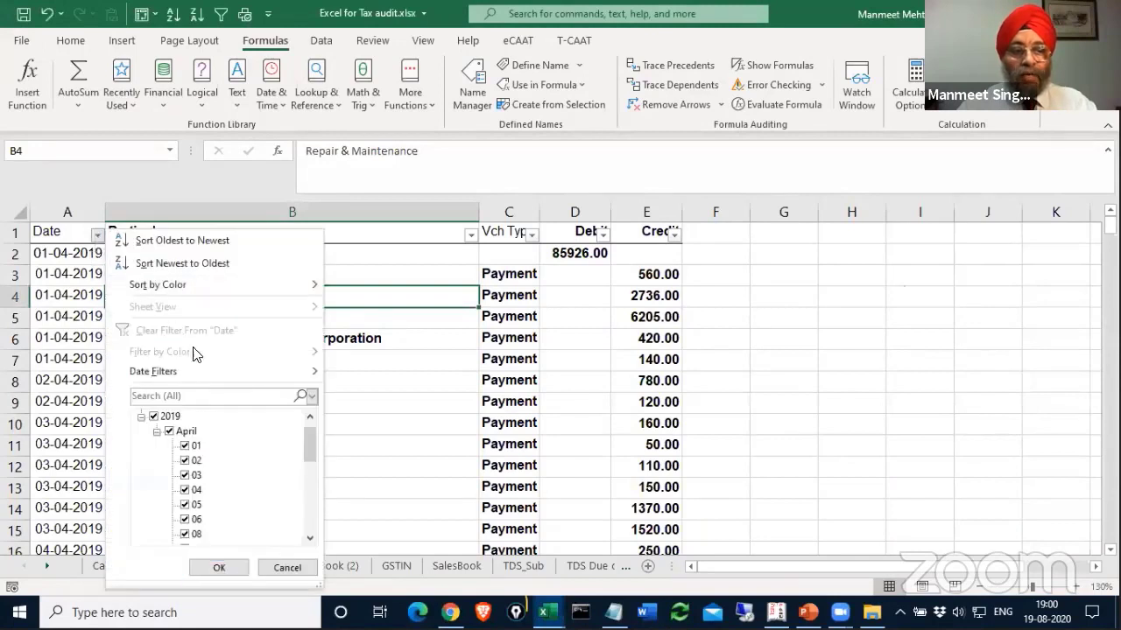
pyautogui.moveTo(233, 375)
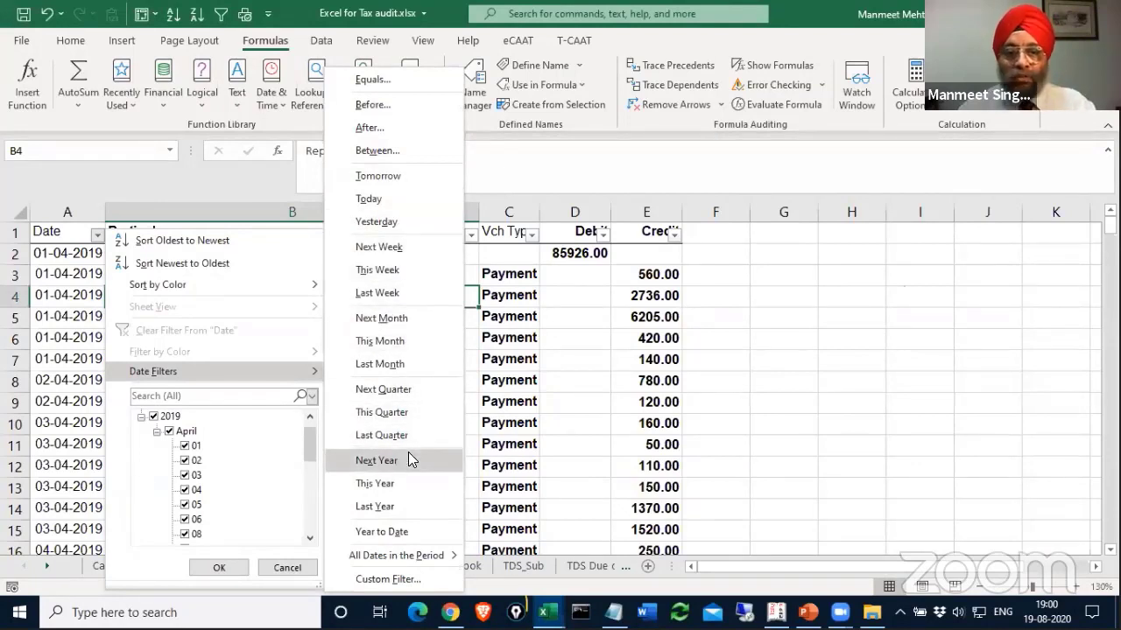
pyautogui.press('Escape')
pyautogui.press('Escape')
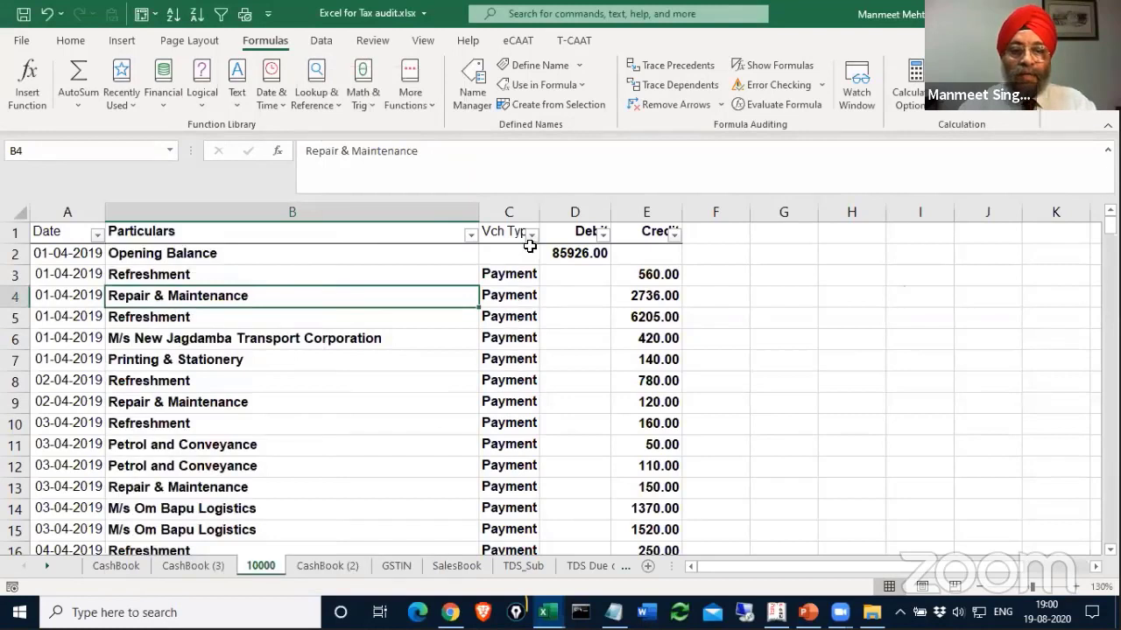
pyautogui.click(472, 237)
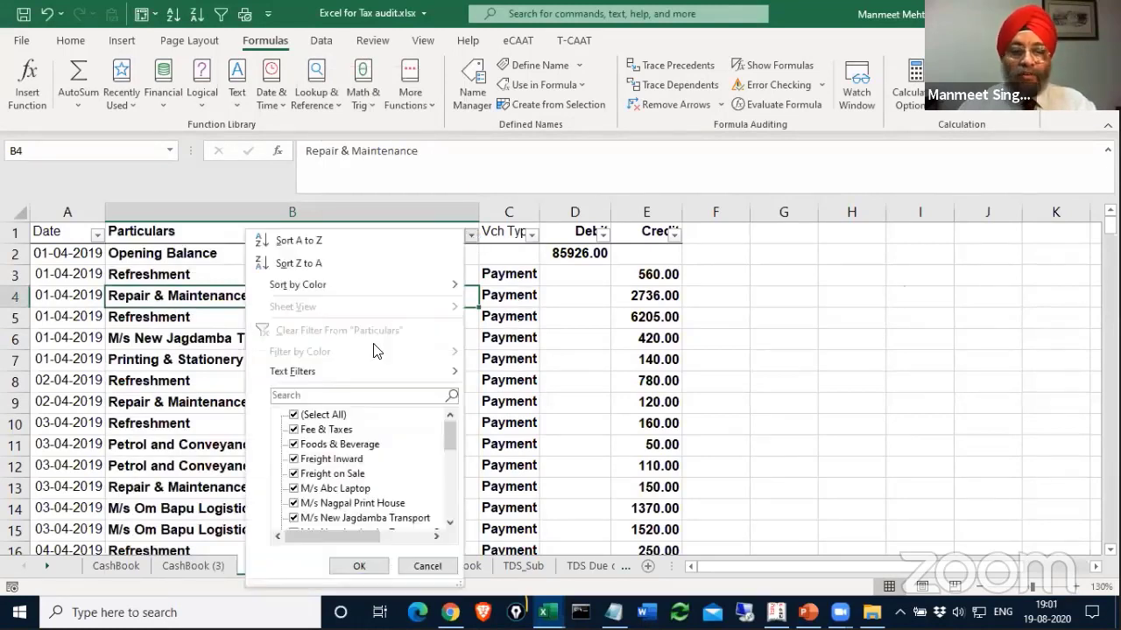
pyautogui.moveTo(354, 370)
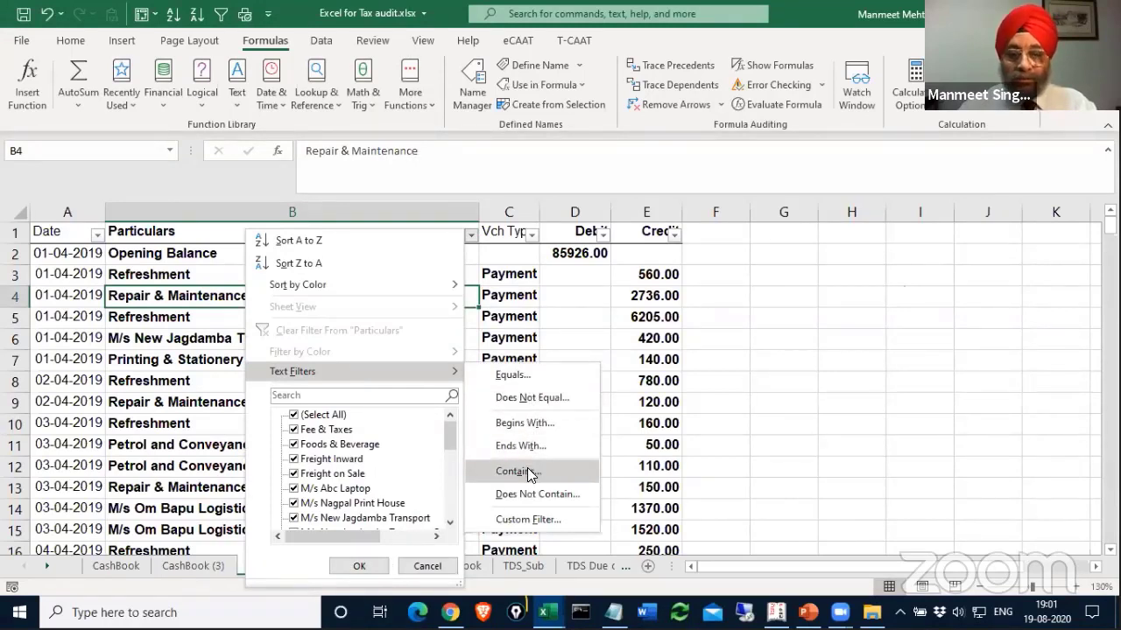
pyautogui.click(667, 238)
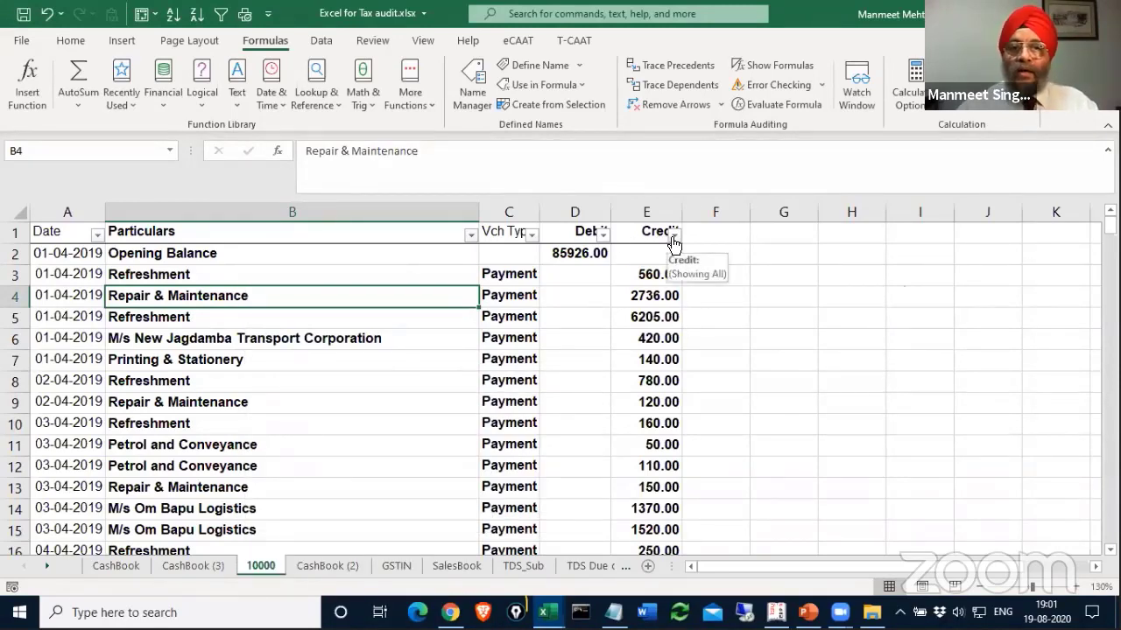
# Filter the Credit column to its top 10 items, and clear that filter to restore all rows.
pyautogui.click(673, 235)
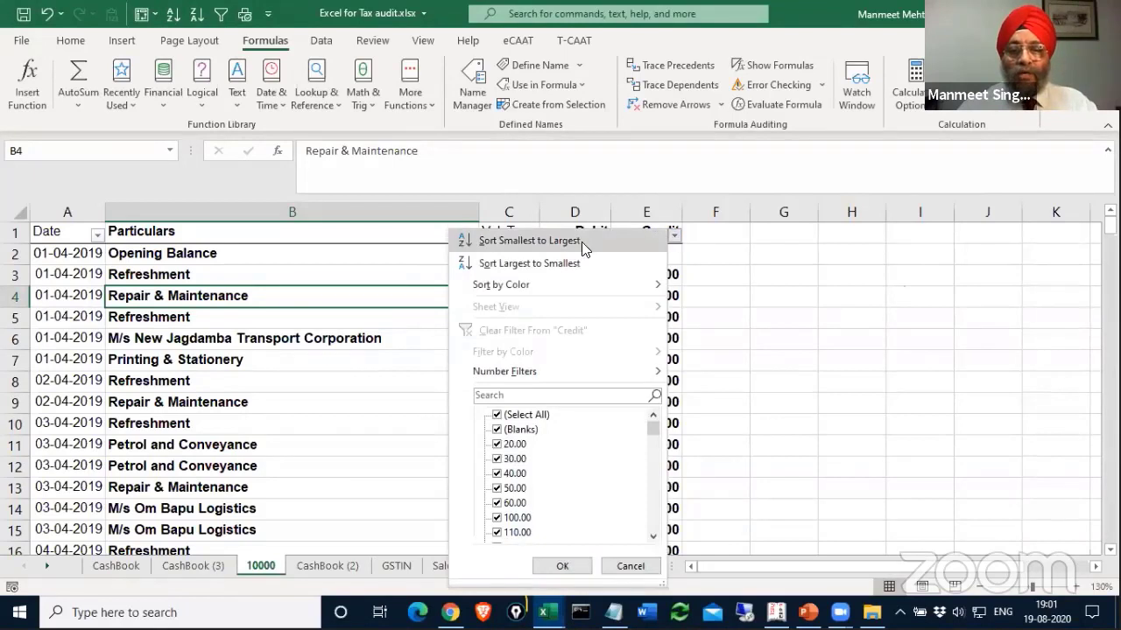
pyautogui.moveTo(558, 371)
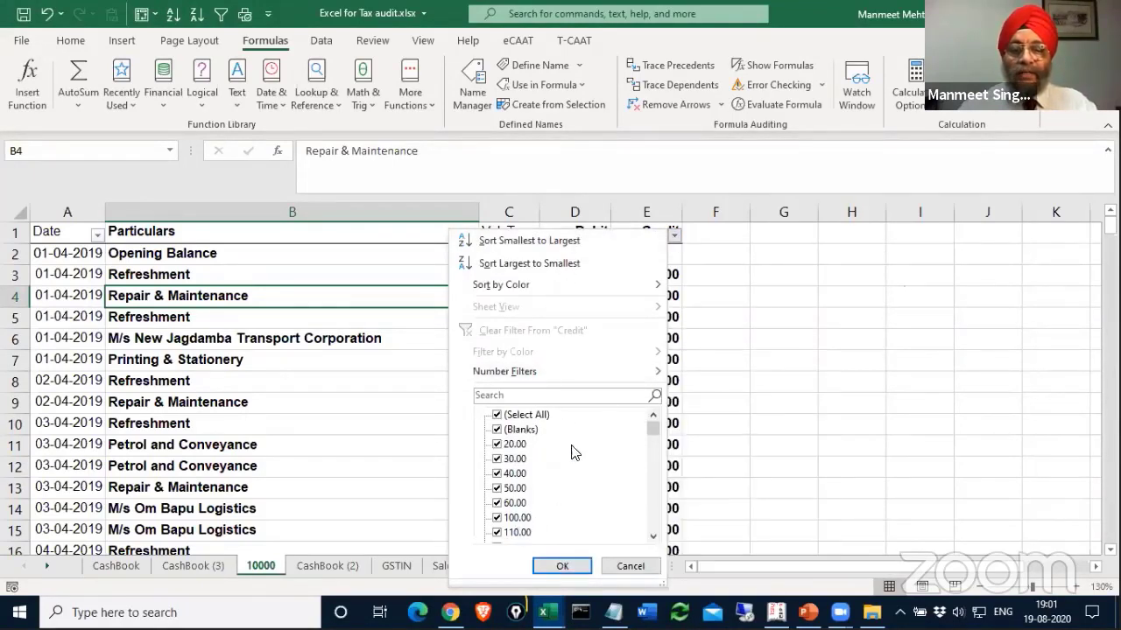
pyautogui.moveTo(596, 374)
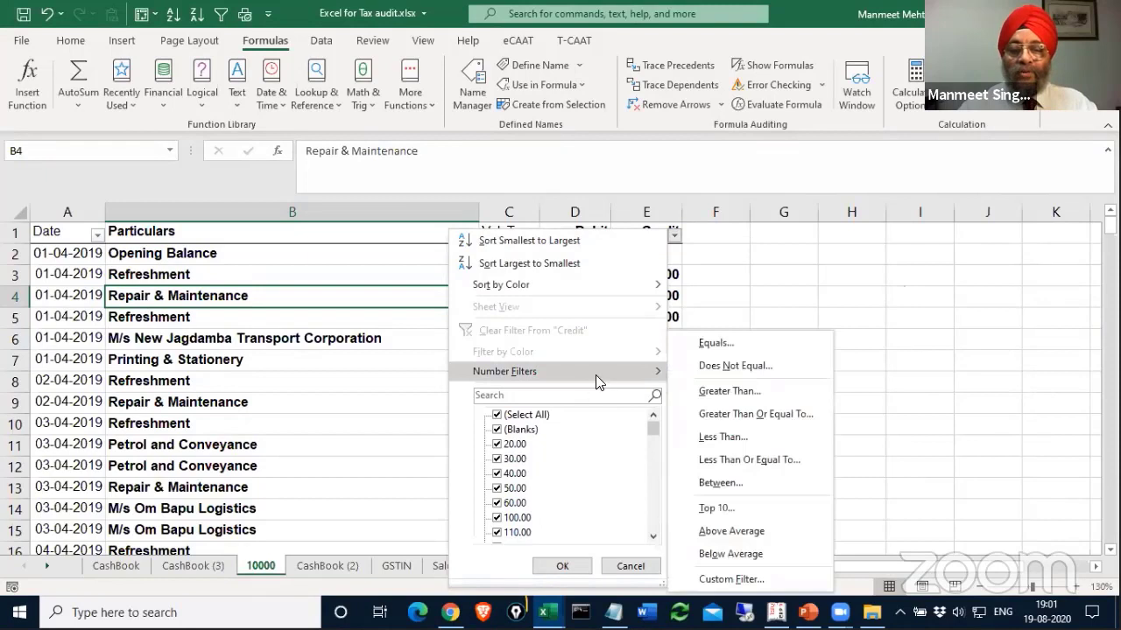
pyautogui.click(727, 508)
pyautogui.click(545, 146)
pyautogui.click(545, 154)
pyautogui.click(487, 149)
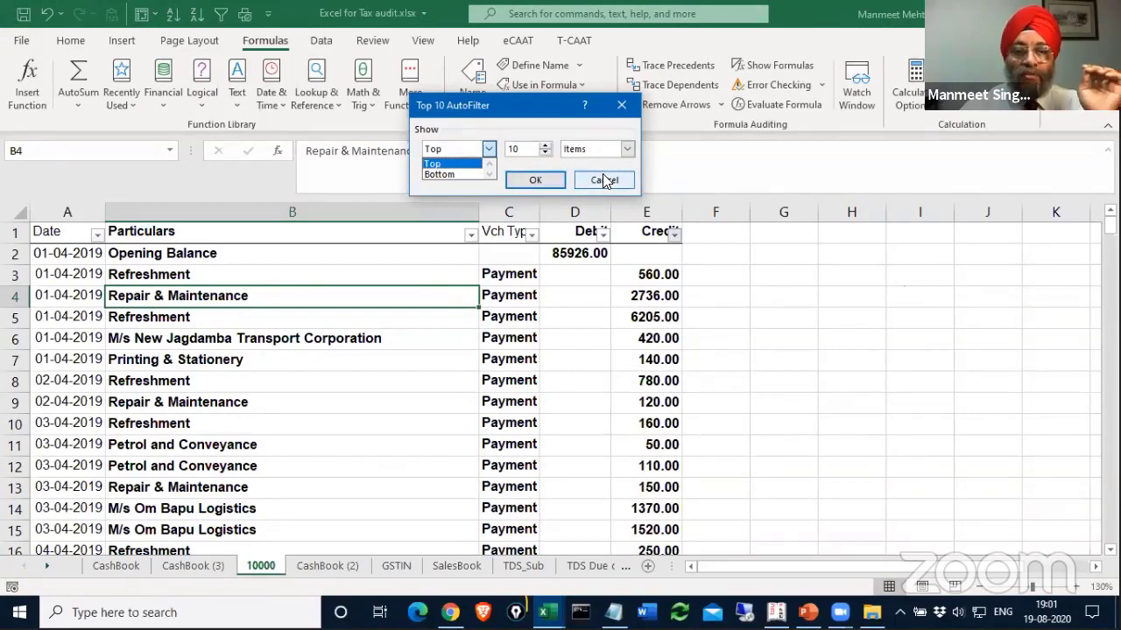
pyautogui.click(537, 180)
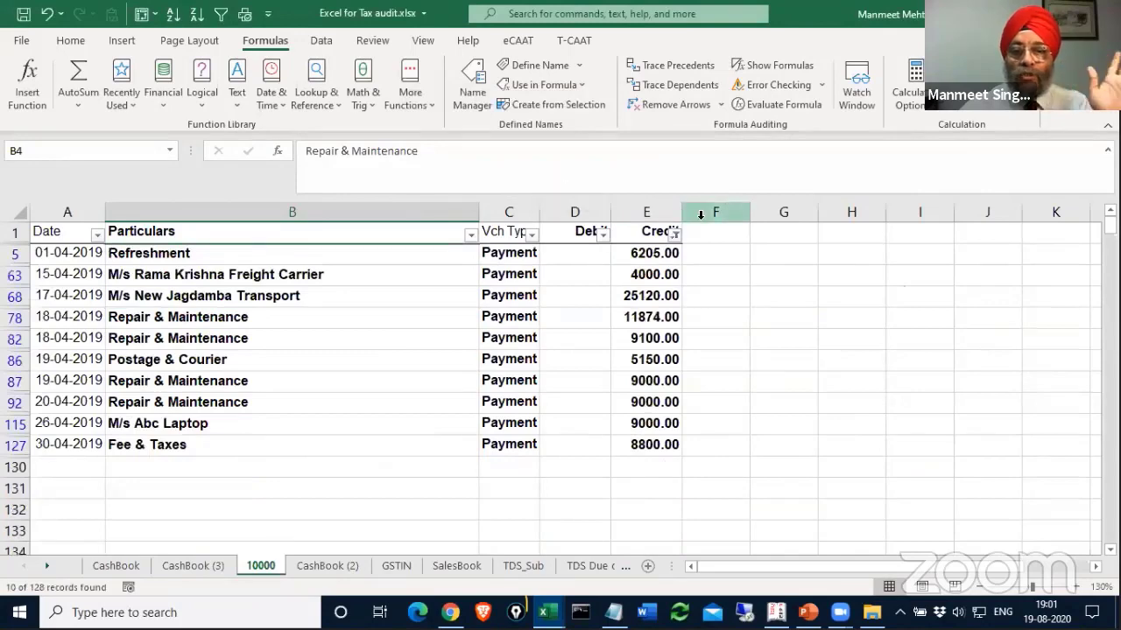
pyautogui.click(675, 233)
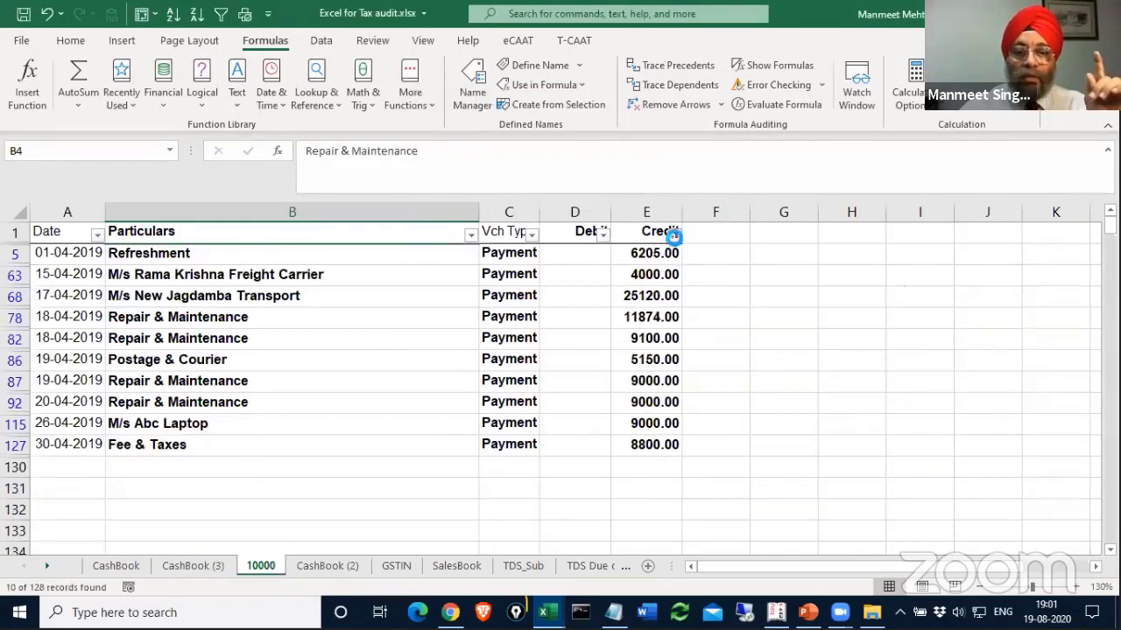
pyautogui.click(548, 329)
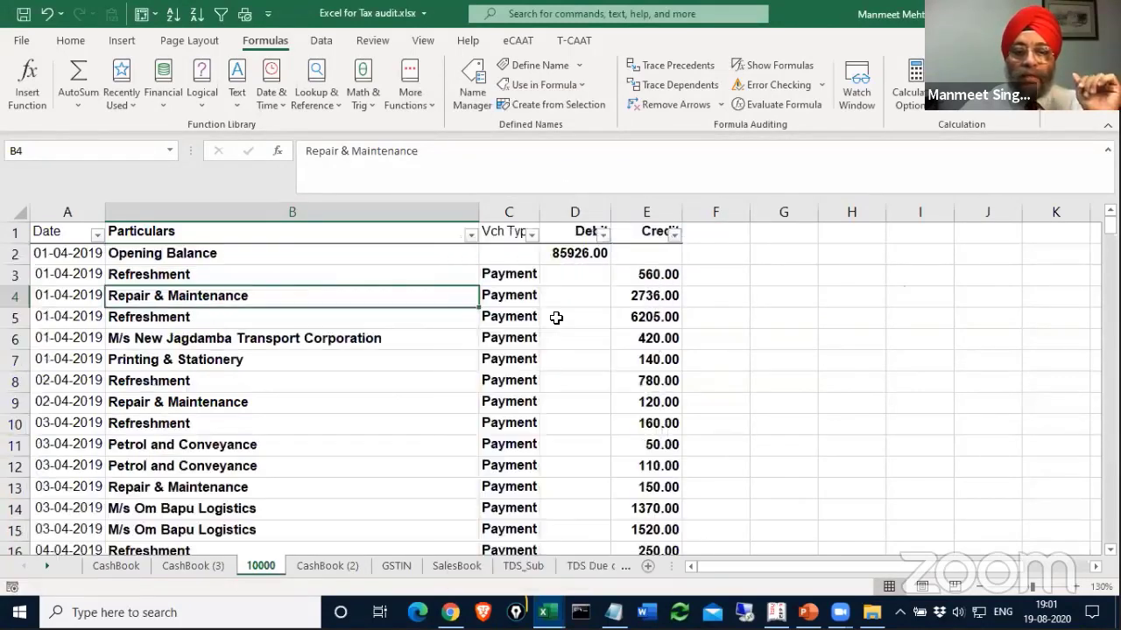
pyautogui.click(674, 233)
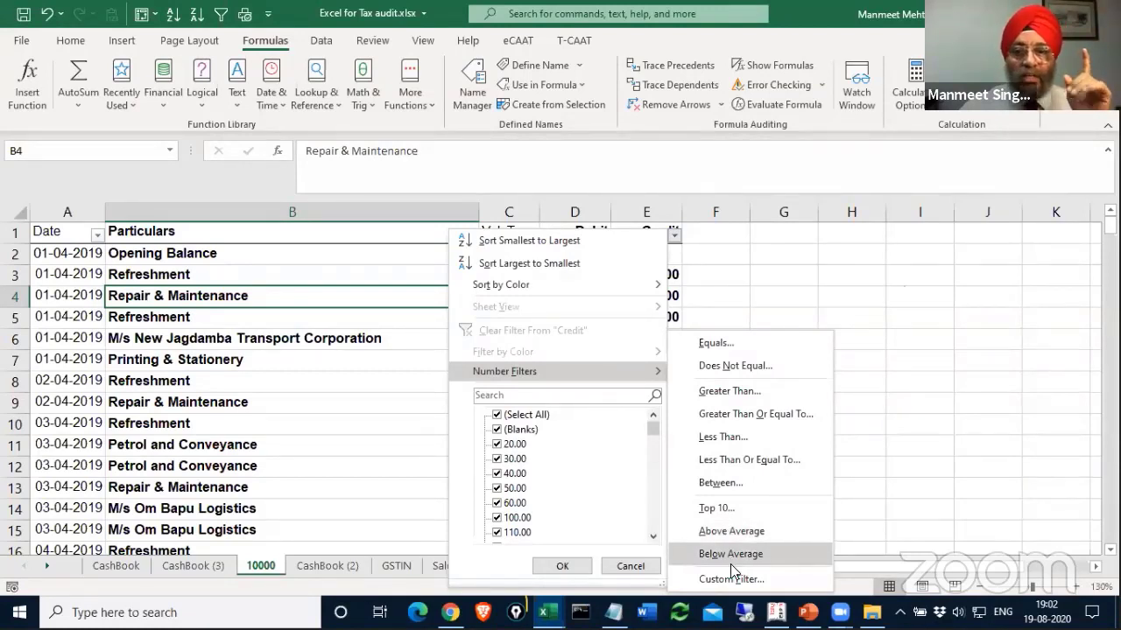
pyautogui.click(714, 289)
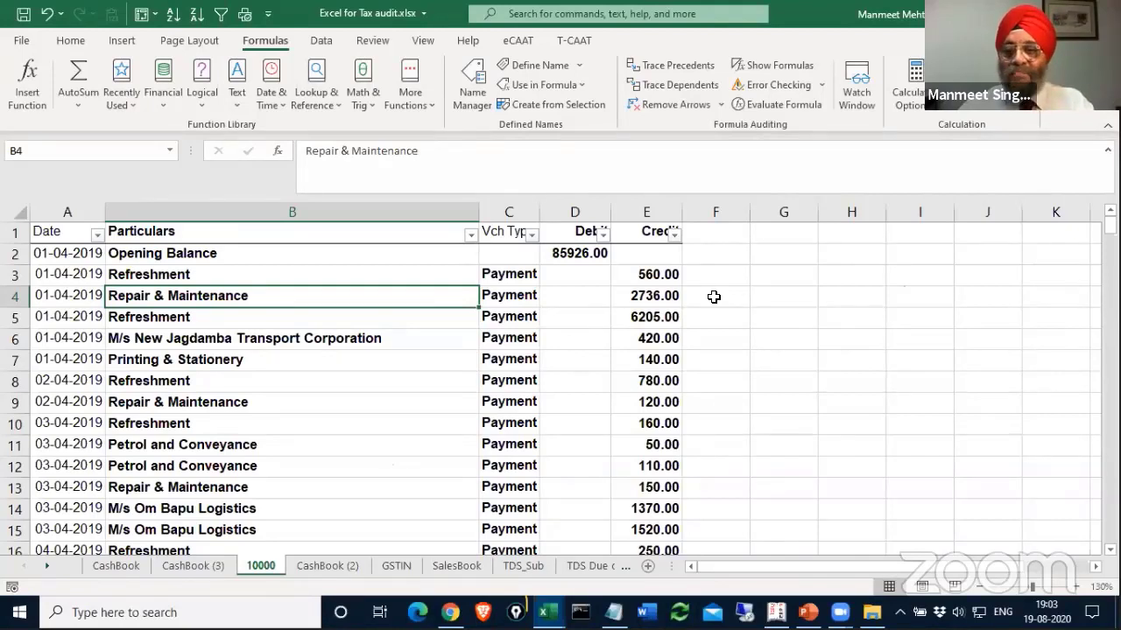
pyautogui.hotkey('alt', 'Tab')
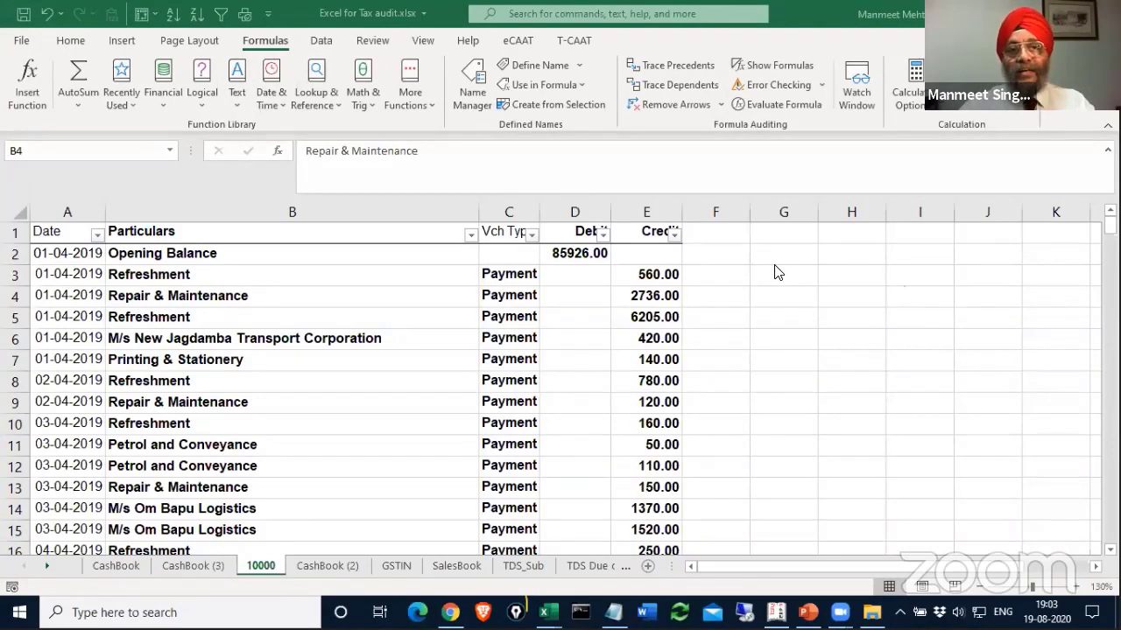
# Filter the Credit column for single payments greater than 10000, and clear the filter to restore all rows.
pyautogui.click(674, 237)
pyautogui.moveTo(595, 369)
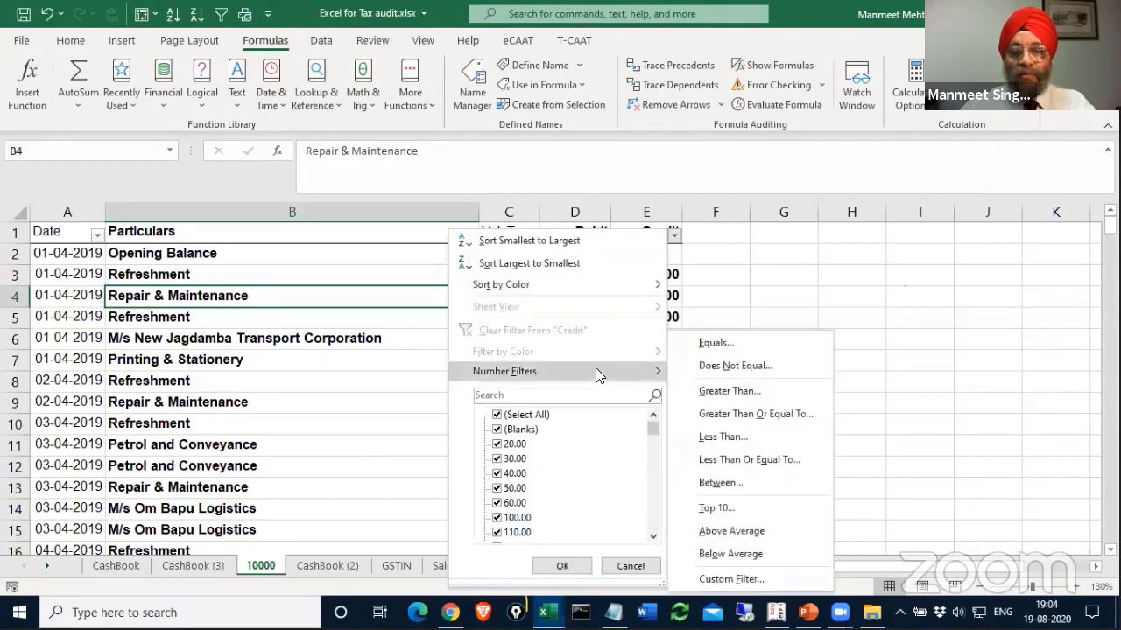
pyautogui.click(762, 392)
pyautogui.write('10000')
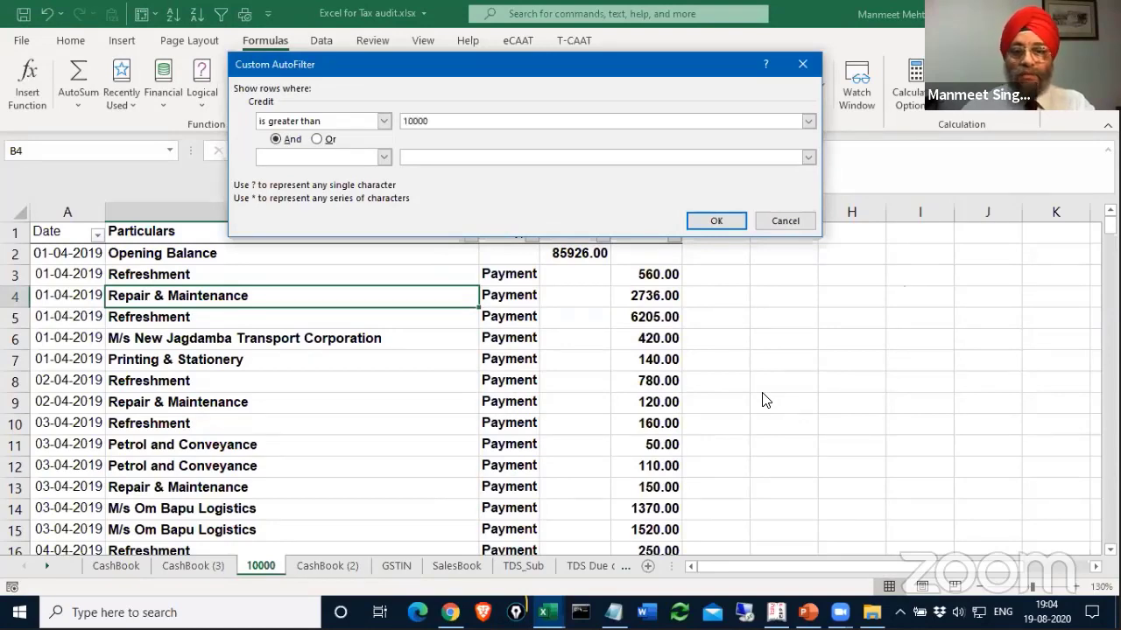
pyautogui.click(718, 221)
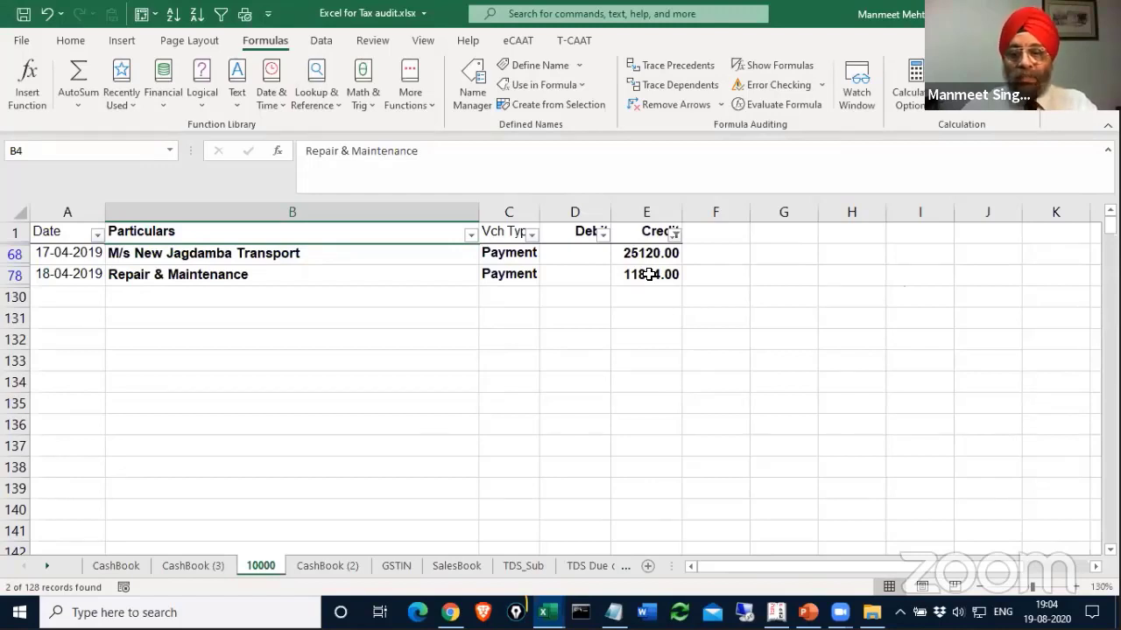
pyautogui.click(672, 235)
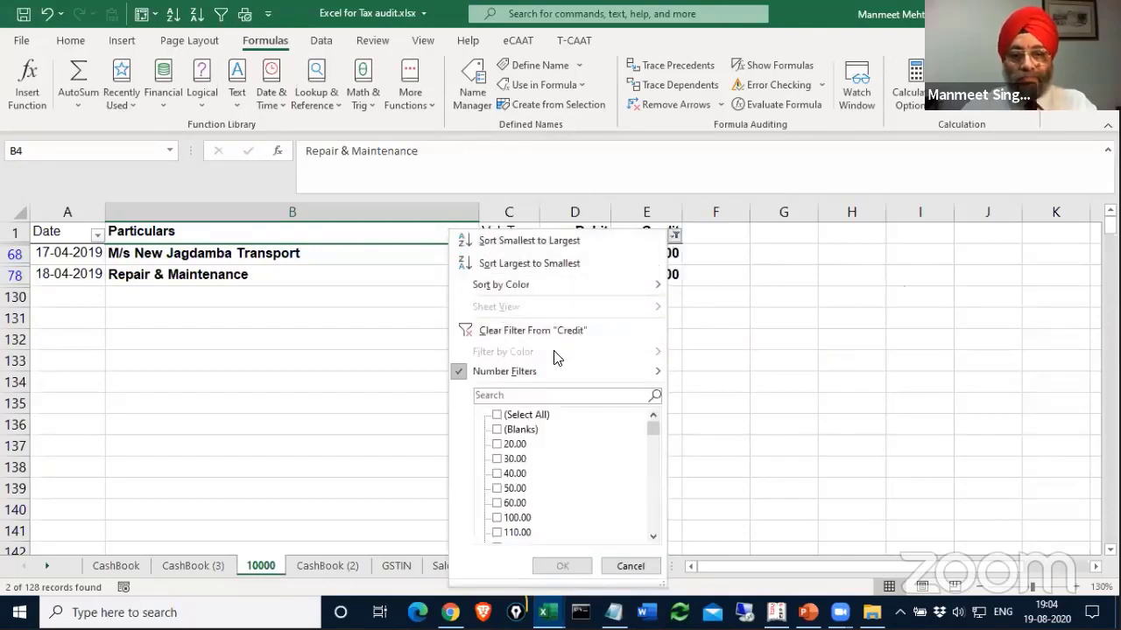
pyautogui.click(541, 331)
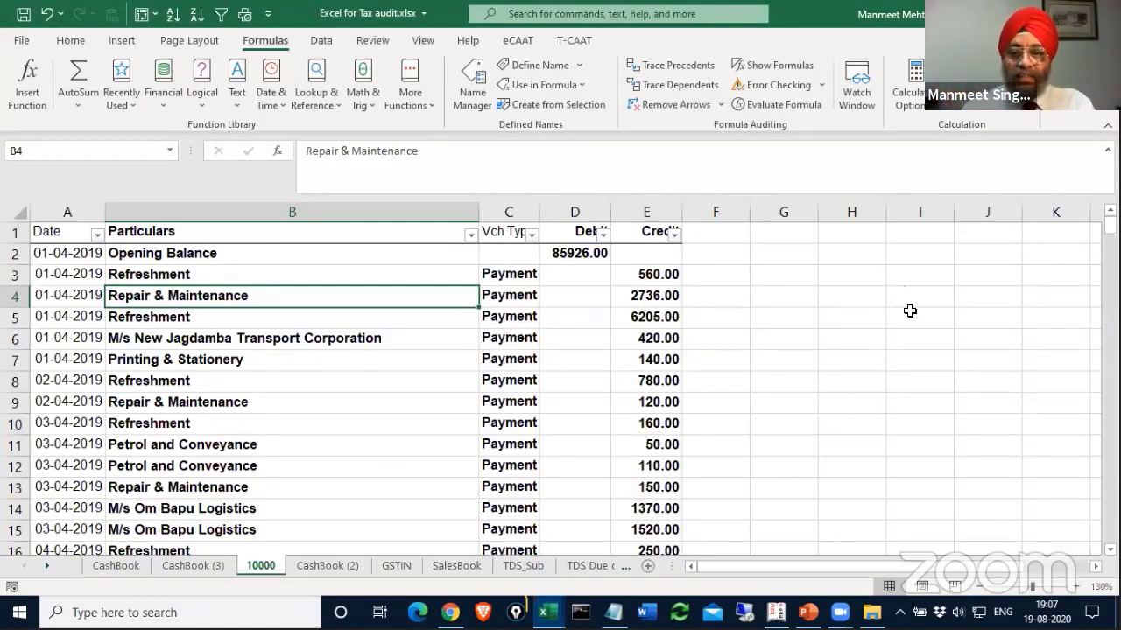
pyautogui.hotkey('ctrl', 'n')
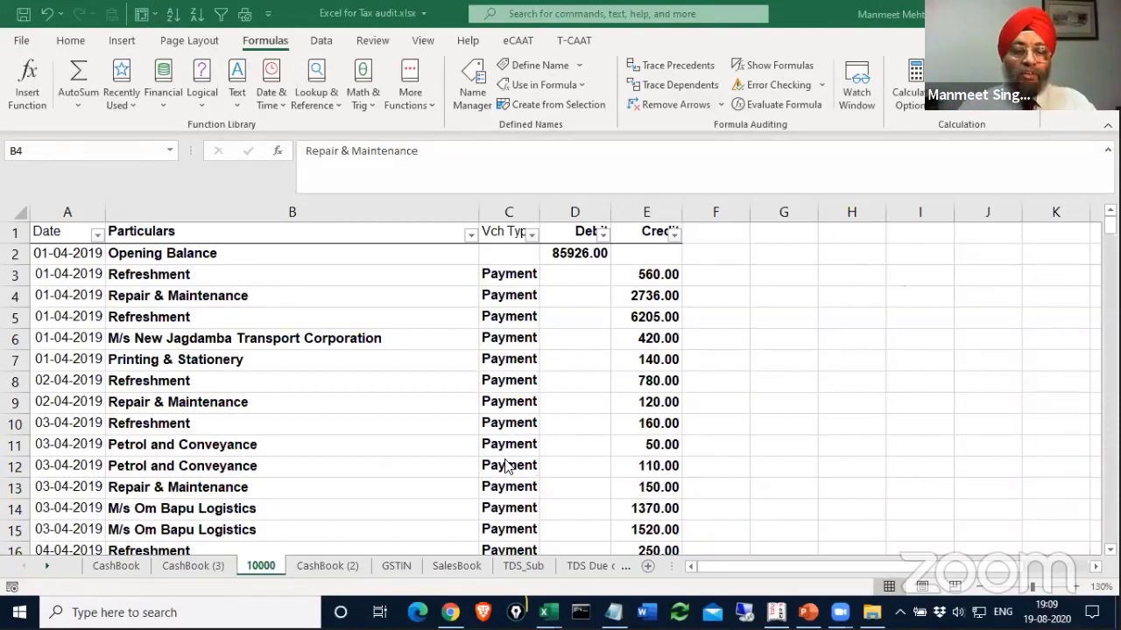
pyautogui.click(309, 350)
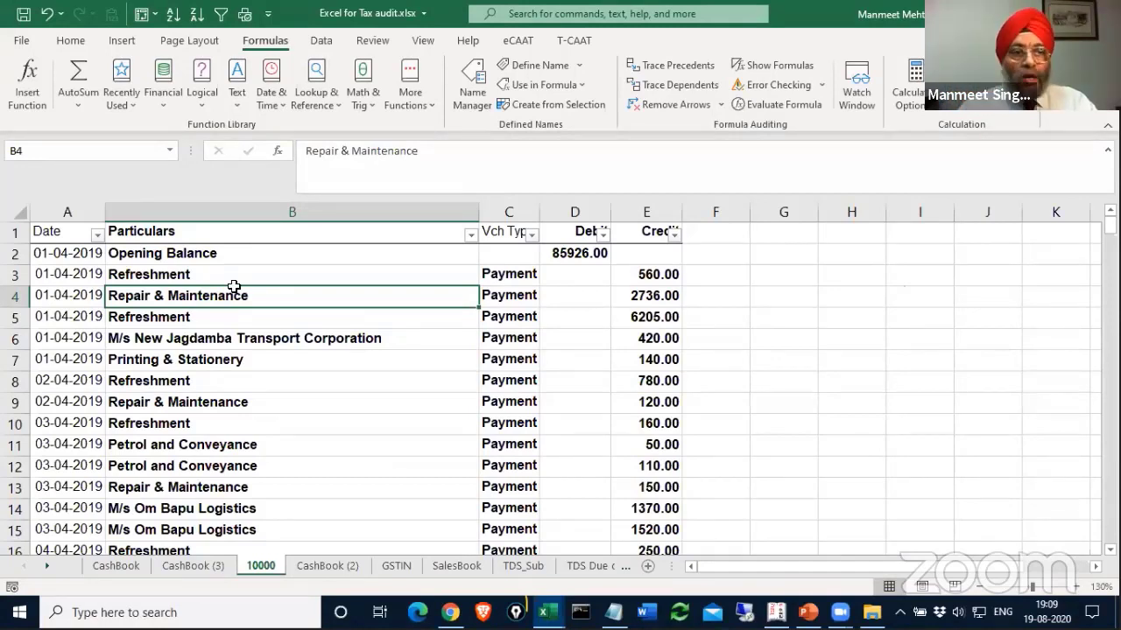
# Create a PivotTable on a new worksheet from the cash book range A1:E129 of the 10000 sheet.
pyautogui.click(123, 41)
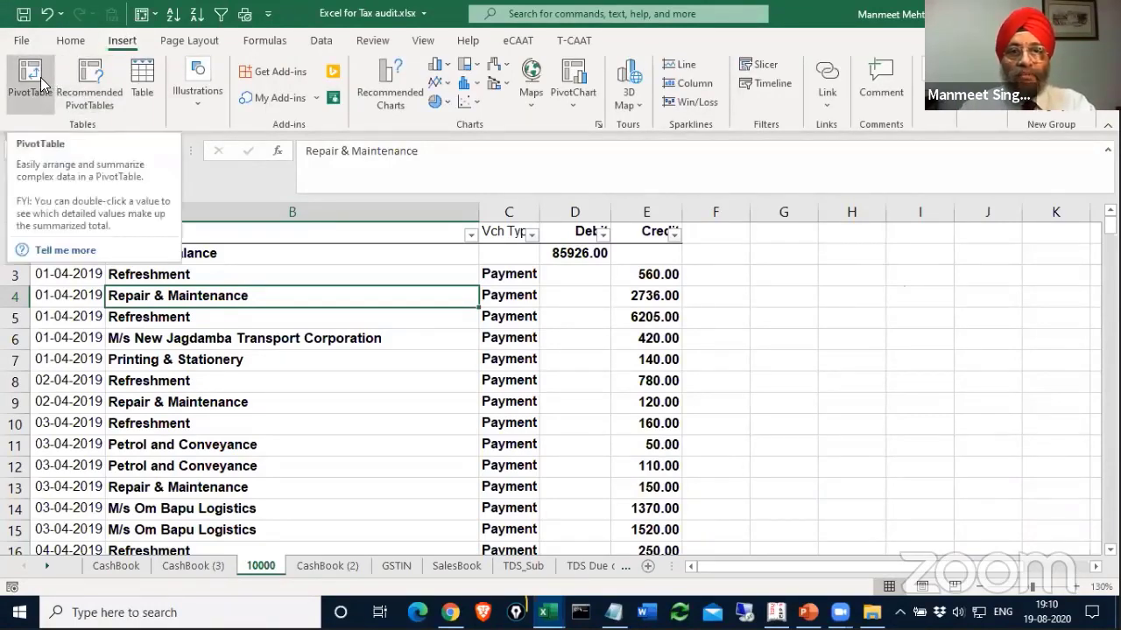
pyautogui.scroll(-20, 297, 330)
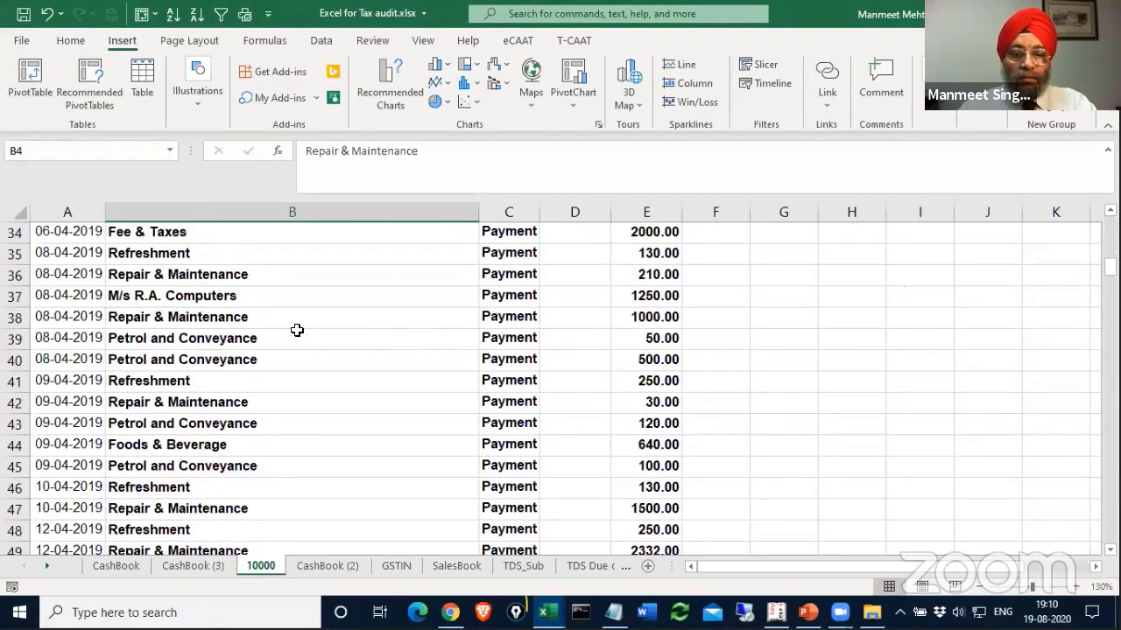
pyautogui.scroll(-12, 297, 330)
pyautogui.scroll(20, 297, 330)
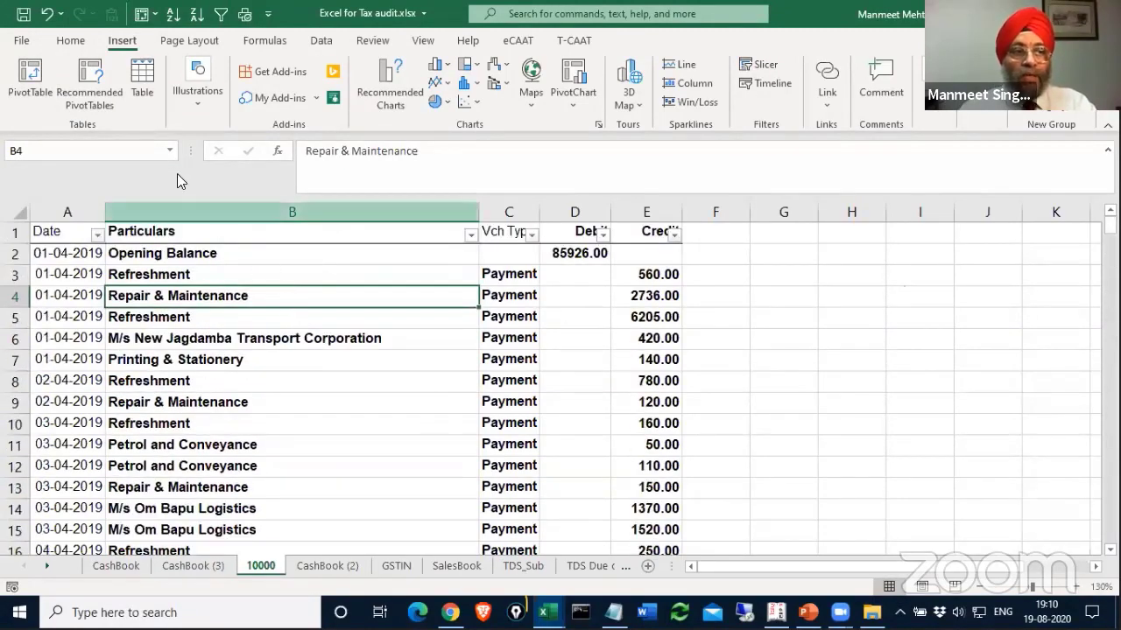
pyautogui.click(31, 82)
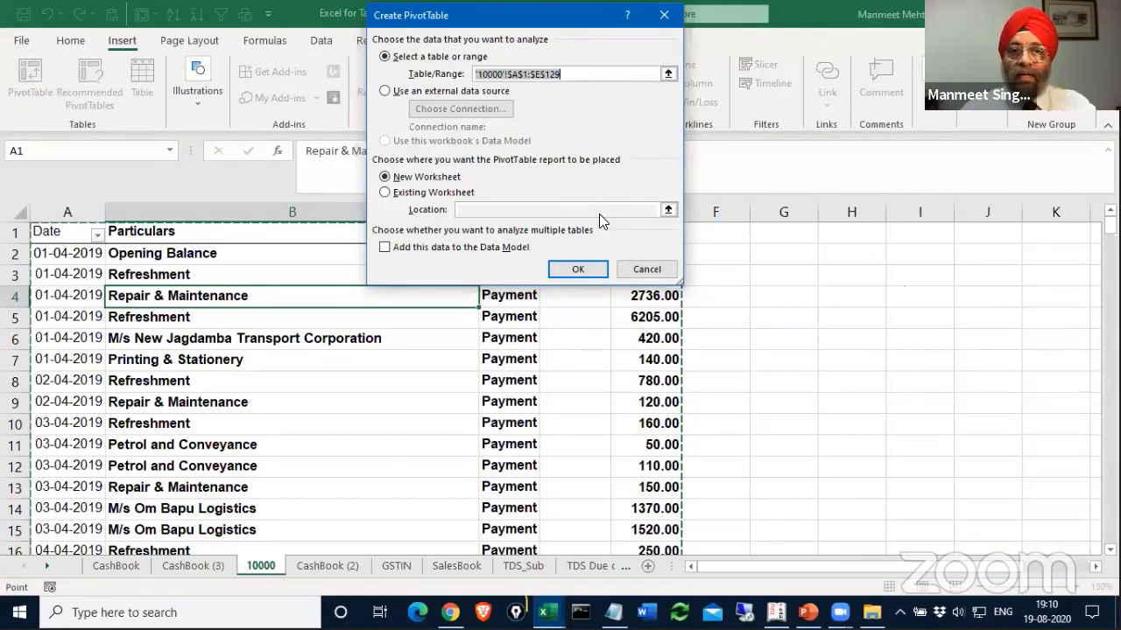
pyautogui.click(577, 271)
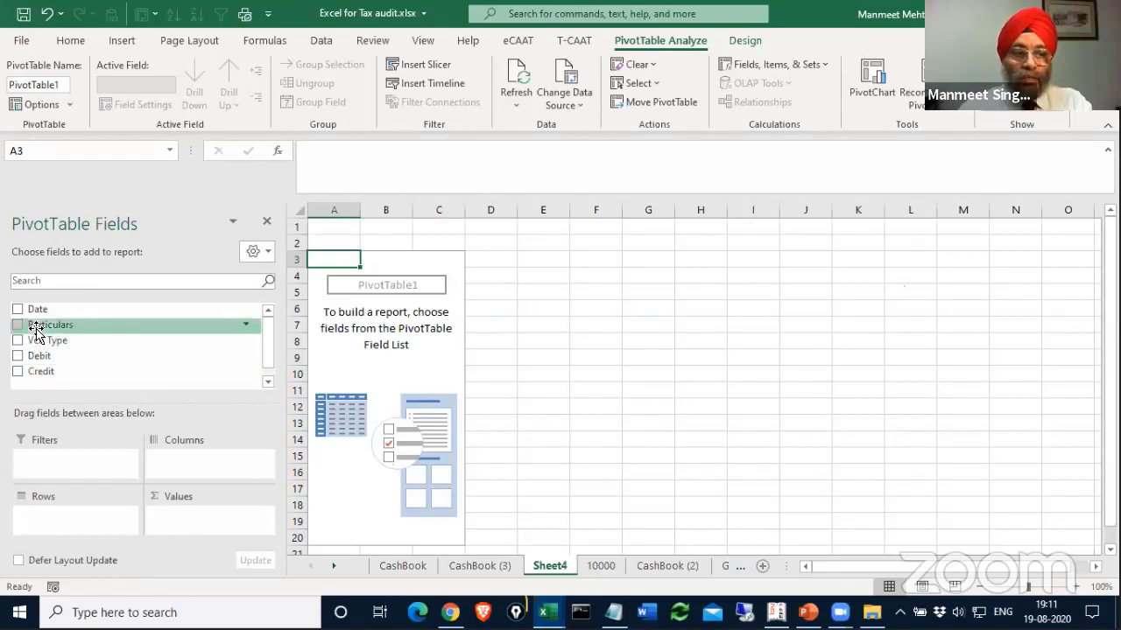
# Add Particulars as the PivotTable's row labels and summarize Credit as a sum in the values area.
pyautogui.moveTo(35, 332); pyautogui.dragTo(42, 515)
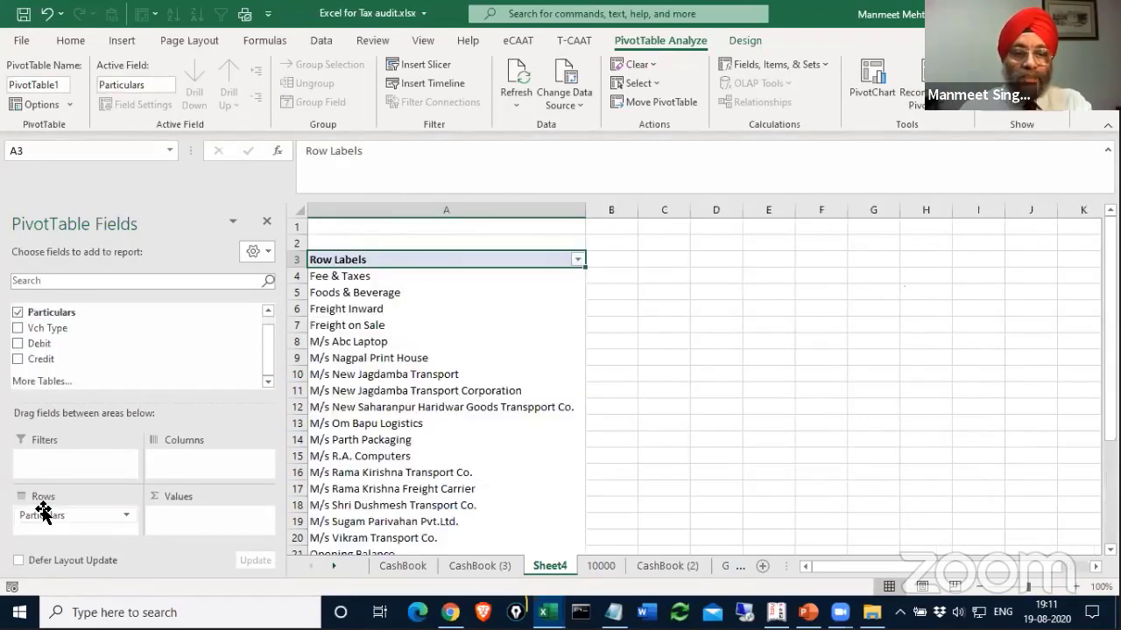
pyautogui.scroll(-10, 415, 301)
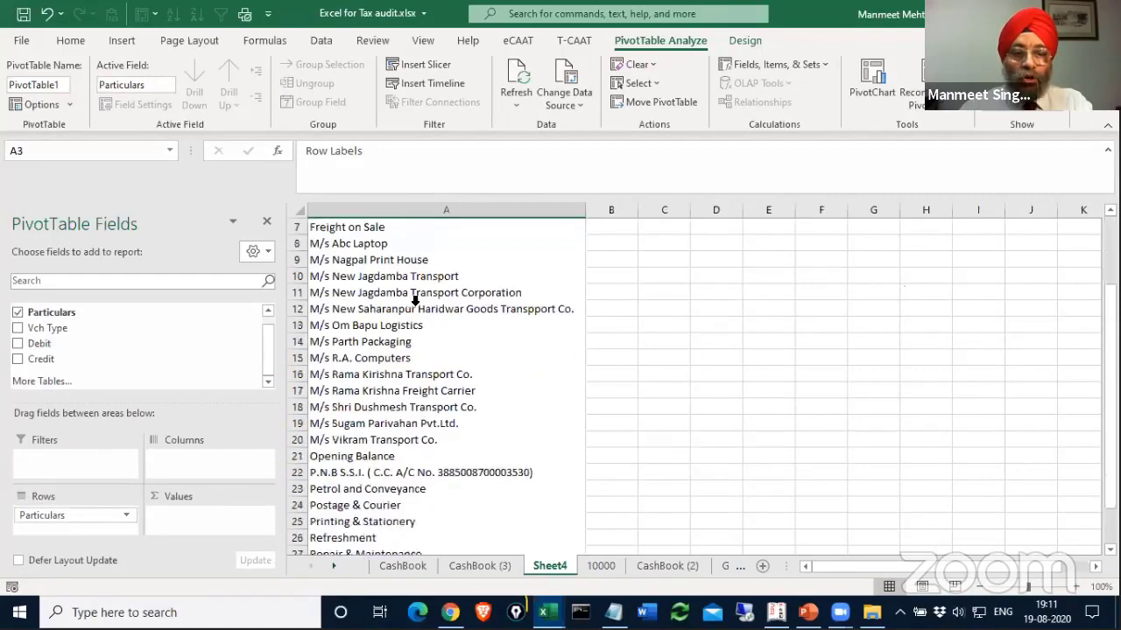
pyautogui.scroll(10, 415, 301)
pyautogui.scroll(1, 415, 301)
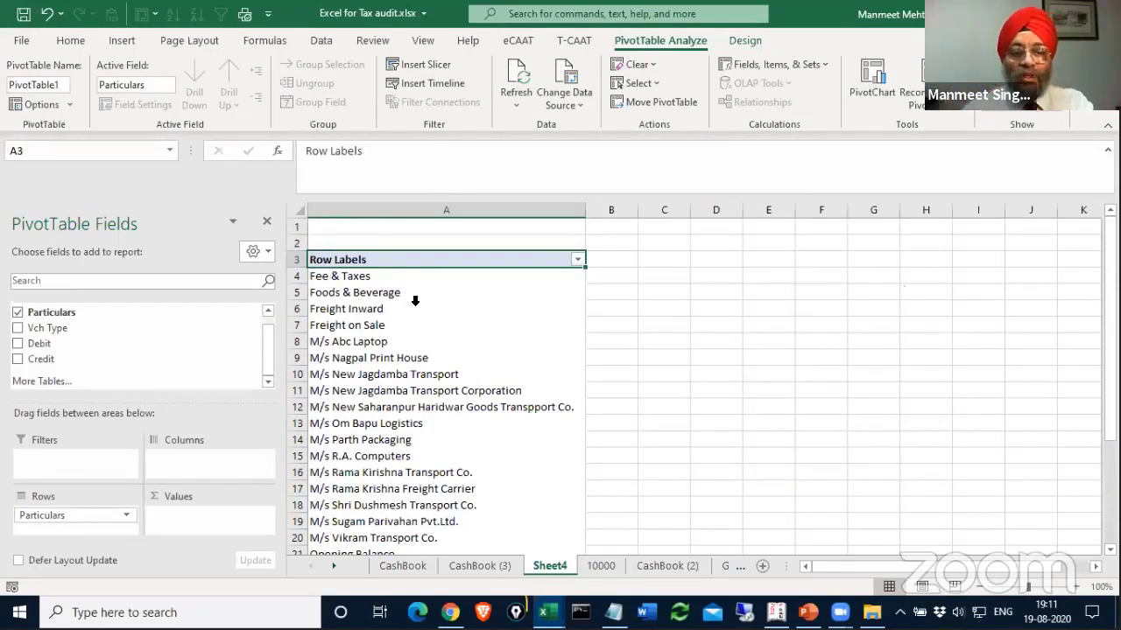
pyautogui.scroll(-5, 415, 301)
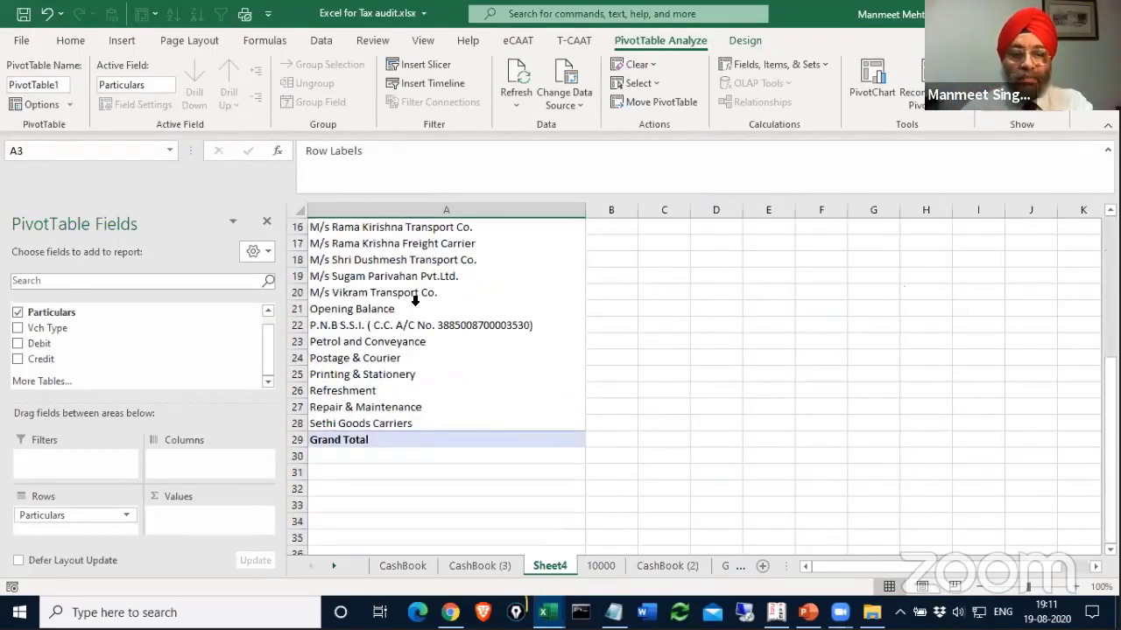
pyautogui.scroll(5, 415, 301)
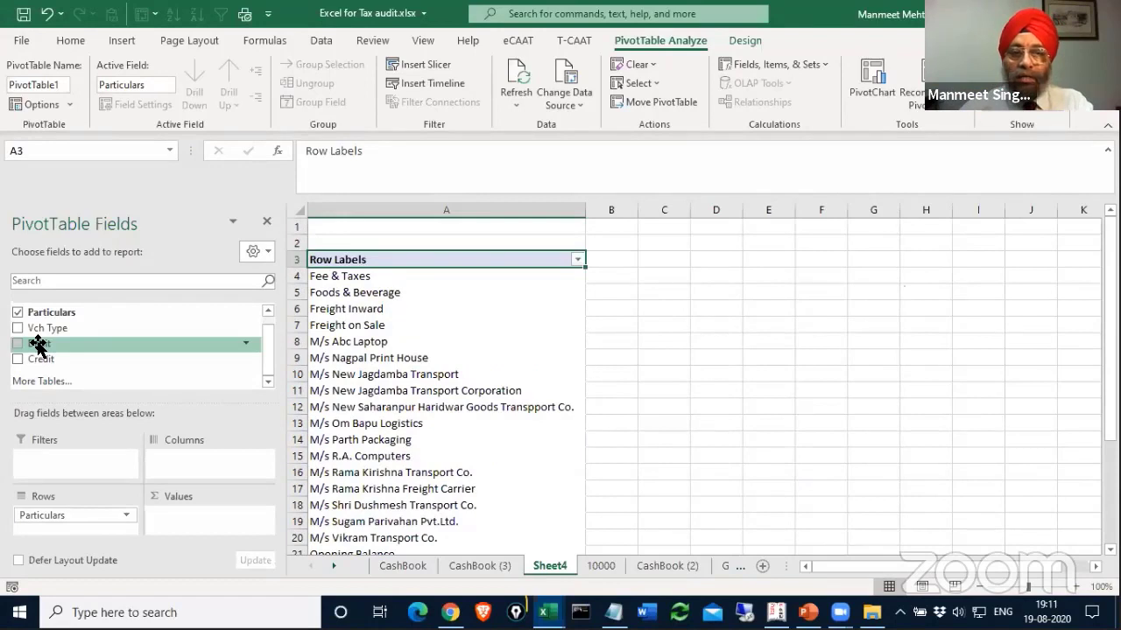
pyautogui.moveTo(37, 346); pyautogui.dragTo(208, 517)
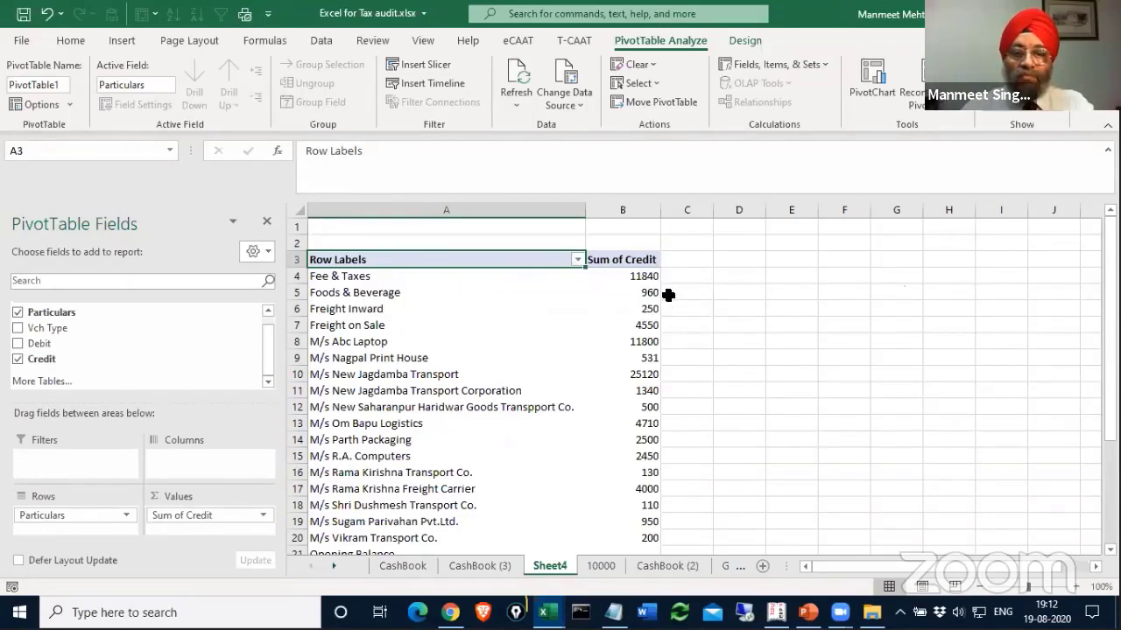
pyautogui.moveTo(649, 295)
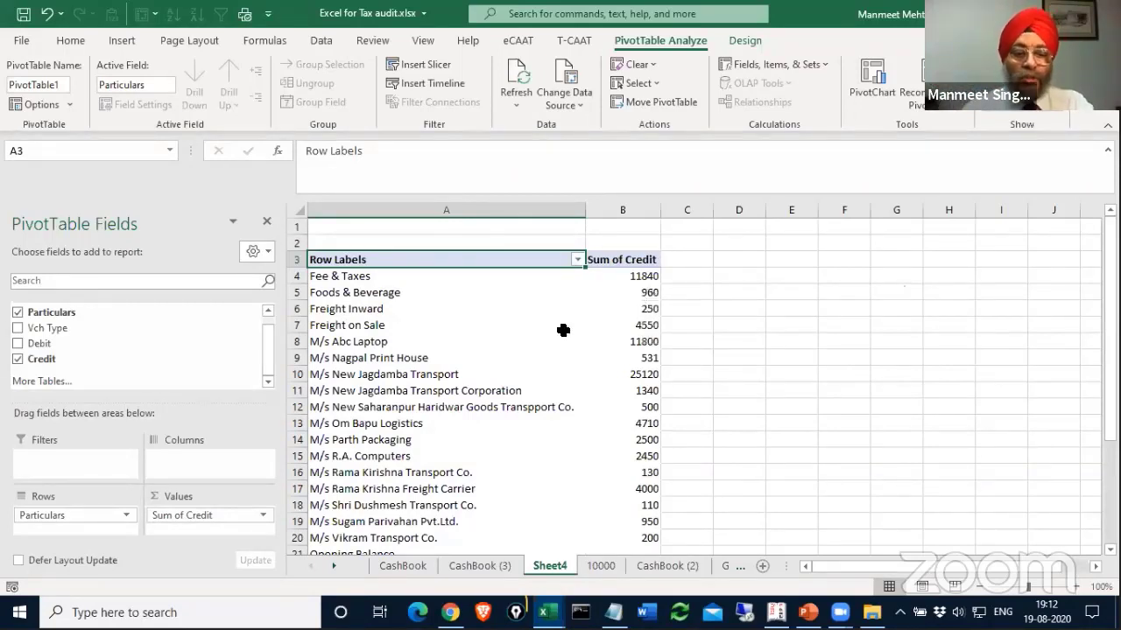
# Replace Particulars with Date as the PivotTable's row labels to show the credit total for each day.
pyautogui.scroll(-5, 558, 330)
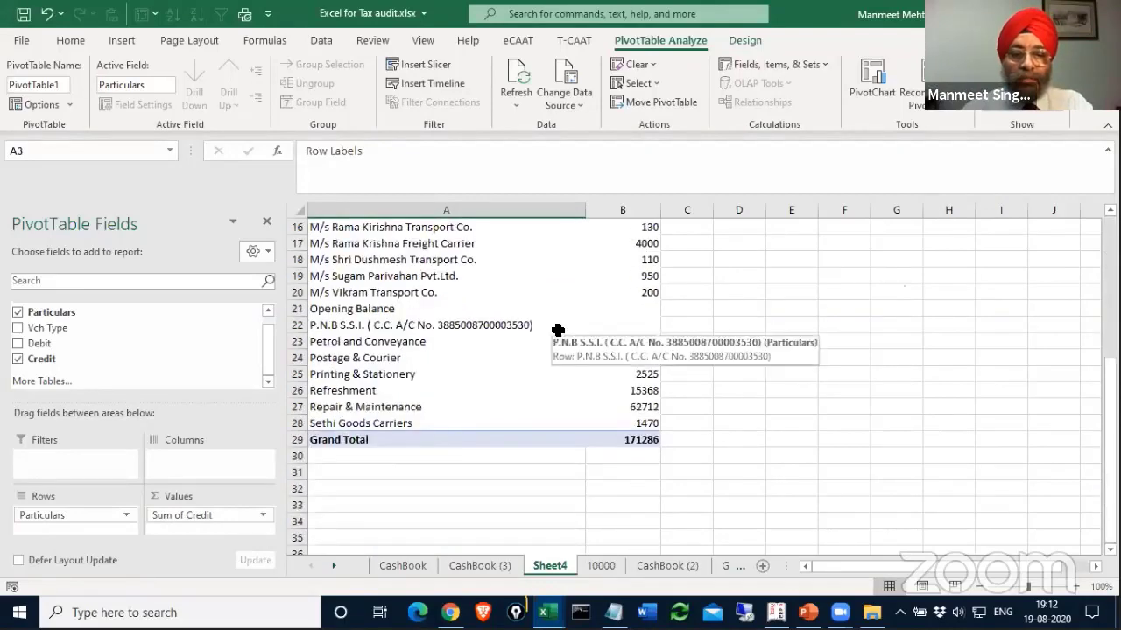
pyautogui.scroll(5, 558, 330)
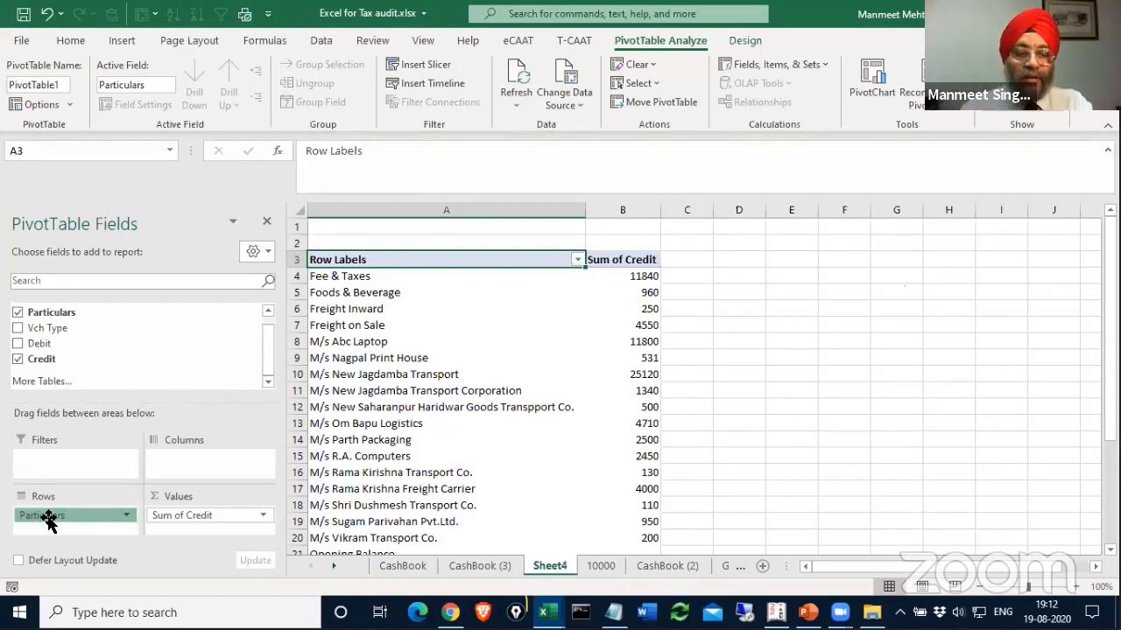
pyautogui.moveTo(48, 518); pyautogui.dragTo(200, 418)
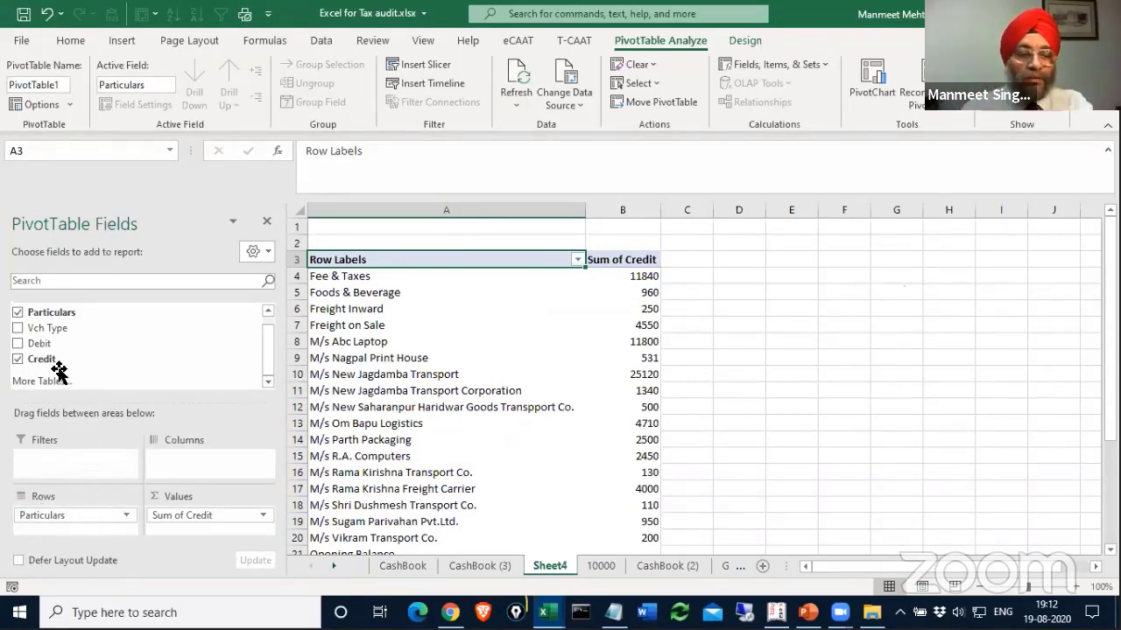
pyautogui.click(18, 313)
pyautogui.scroll(1, 115, 353)
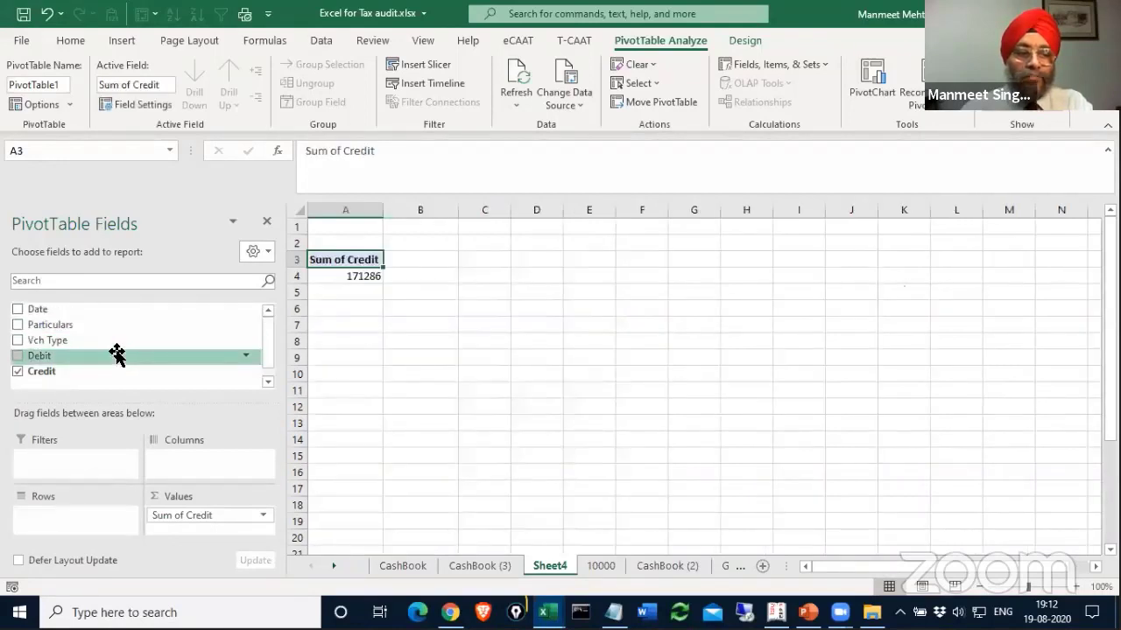
pyautogui.moveTo(35, 310); pyautogui.dragTo(44, 519)
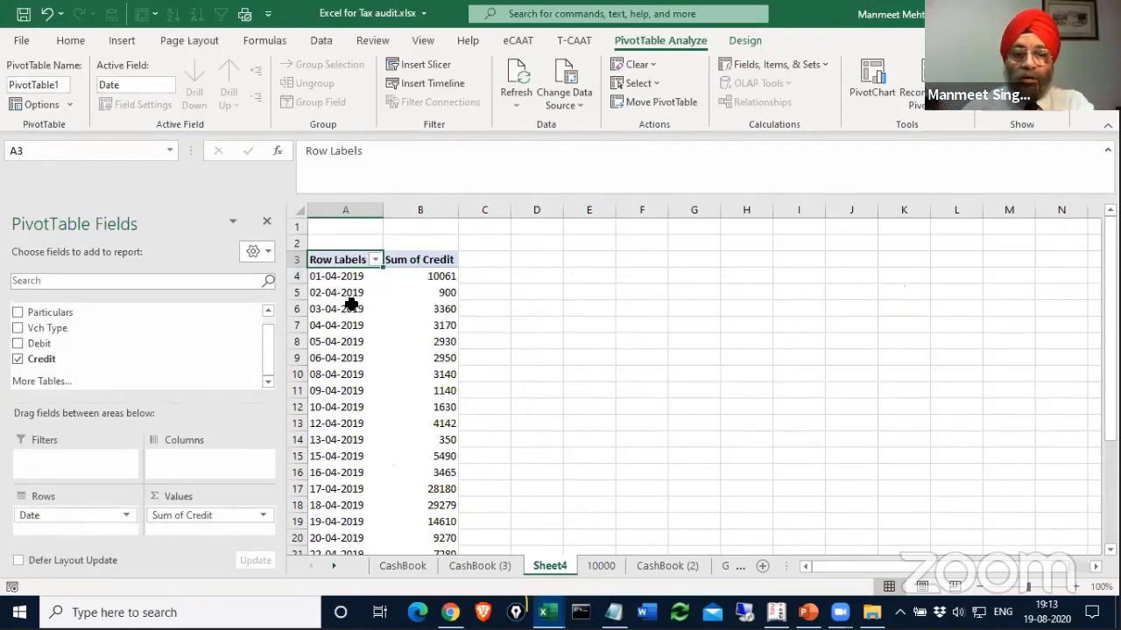
# Summarize the Credit values by count for each date instead of by sum.
pyautogui.click(436, 277)
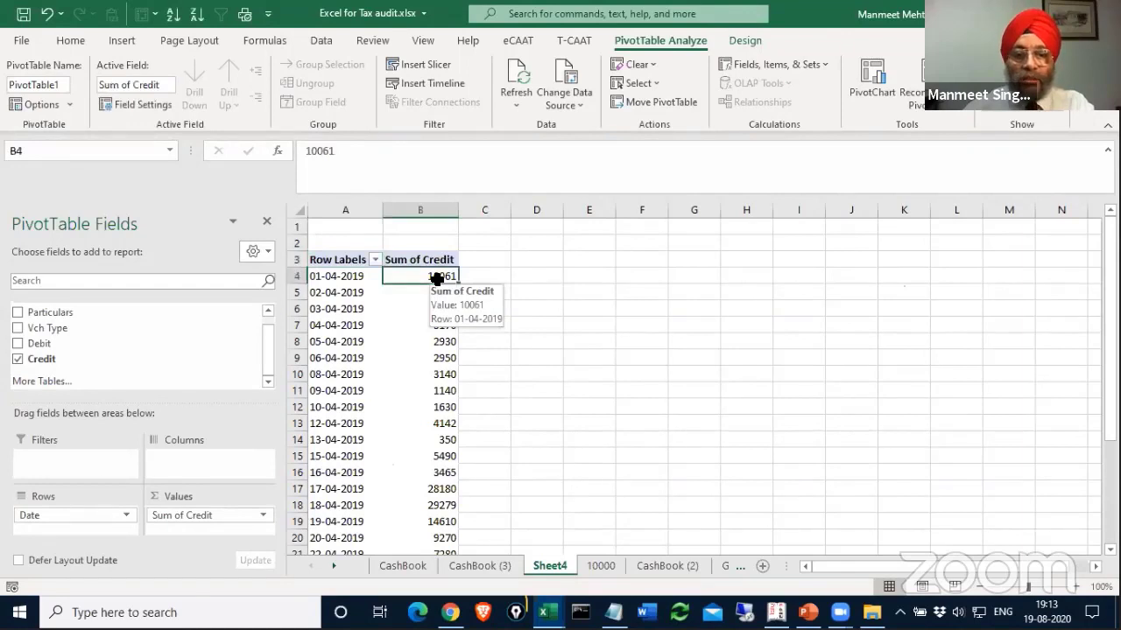
pyautogui.rightClick(436, 277)
pyautogui.moveTo(556, 448)
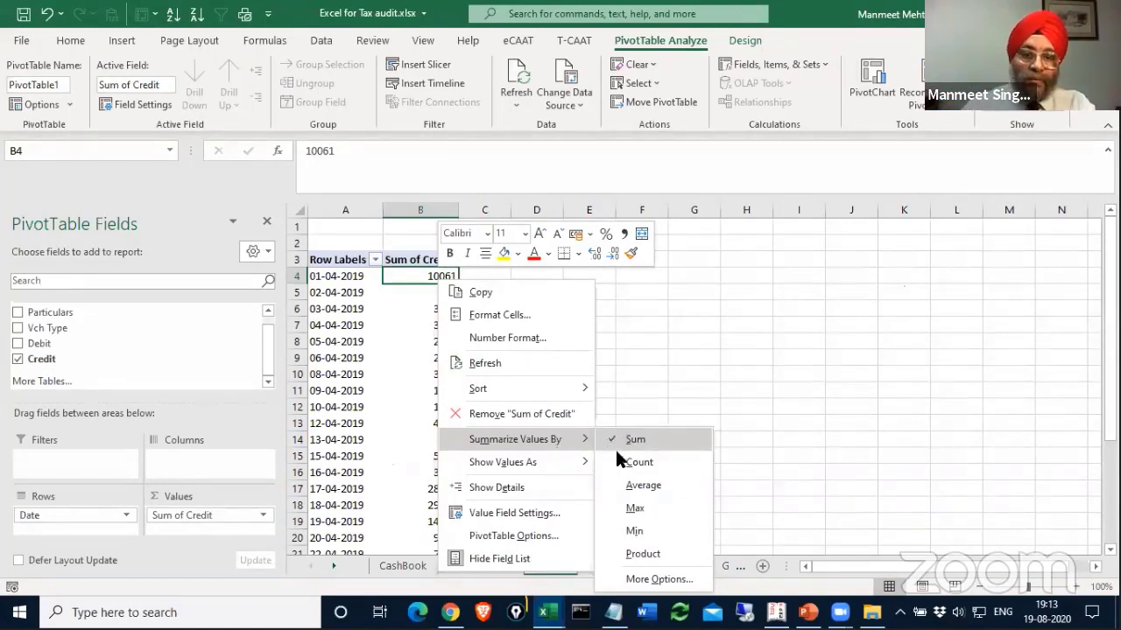
pyautogui.click(639, 462)
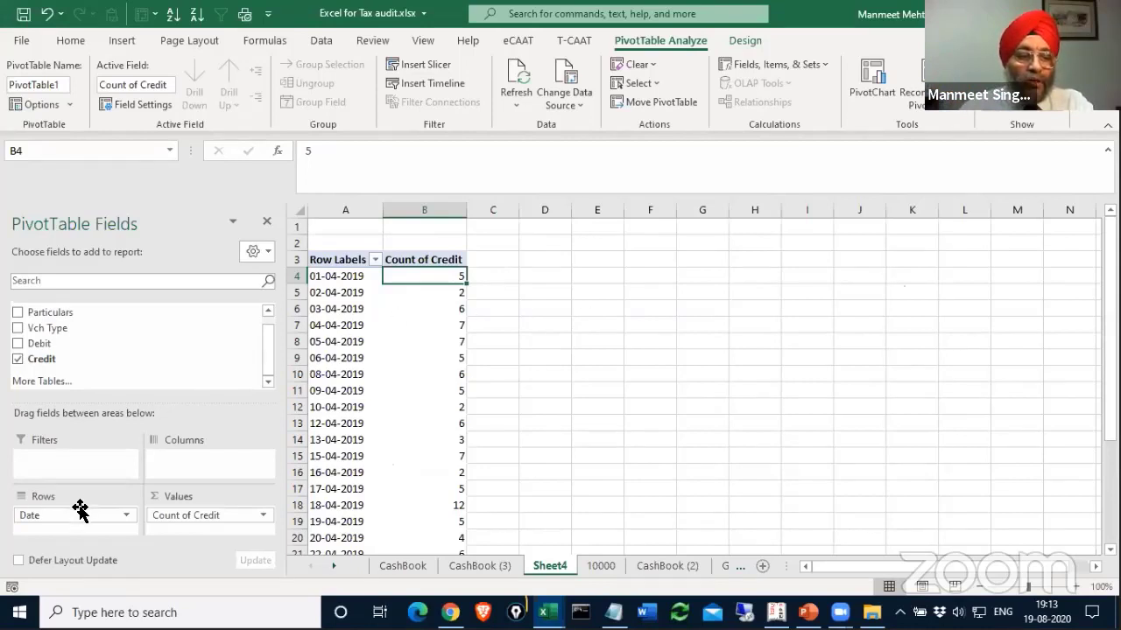
# Add Particulars as the PivotTable's column labels, keeping Date in the rows.
pyautogui.moveTo(75, 517)
pyautogui.mouseDown()
pyautogui.moveTo(112, 520)
pyautogui.moveTo(210, 469)
pyautogui.moveTo(83, 516)
pyautogui.mouseUp()
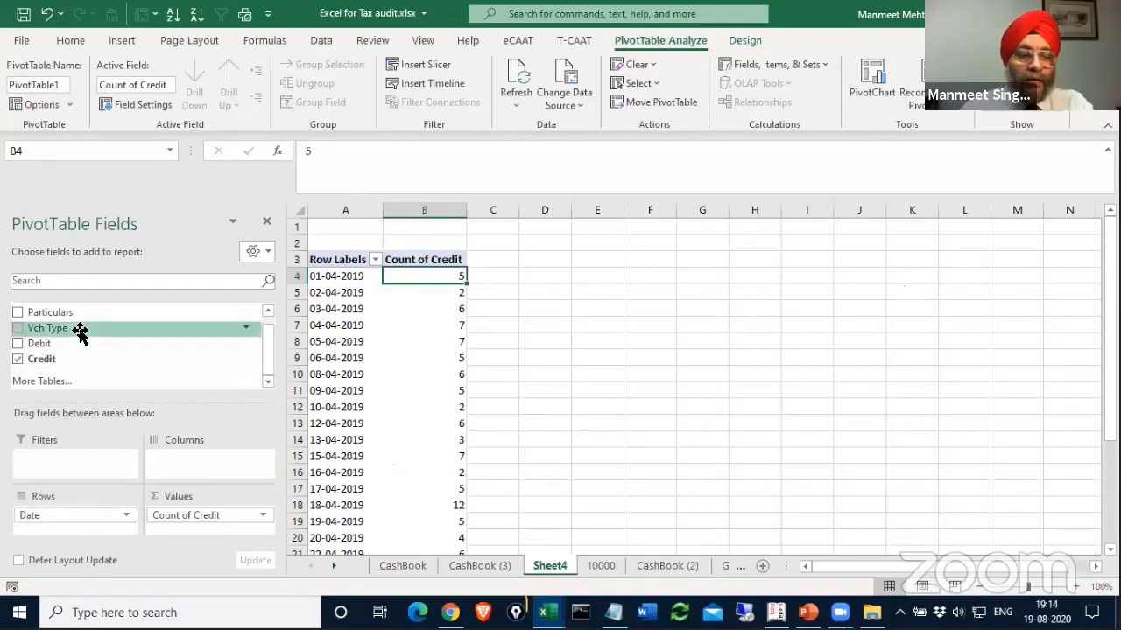
pyautogui.scroll(1, 80, 331)
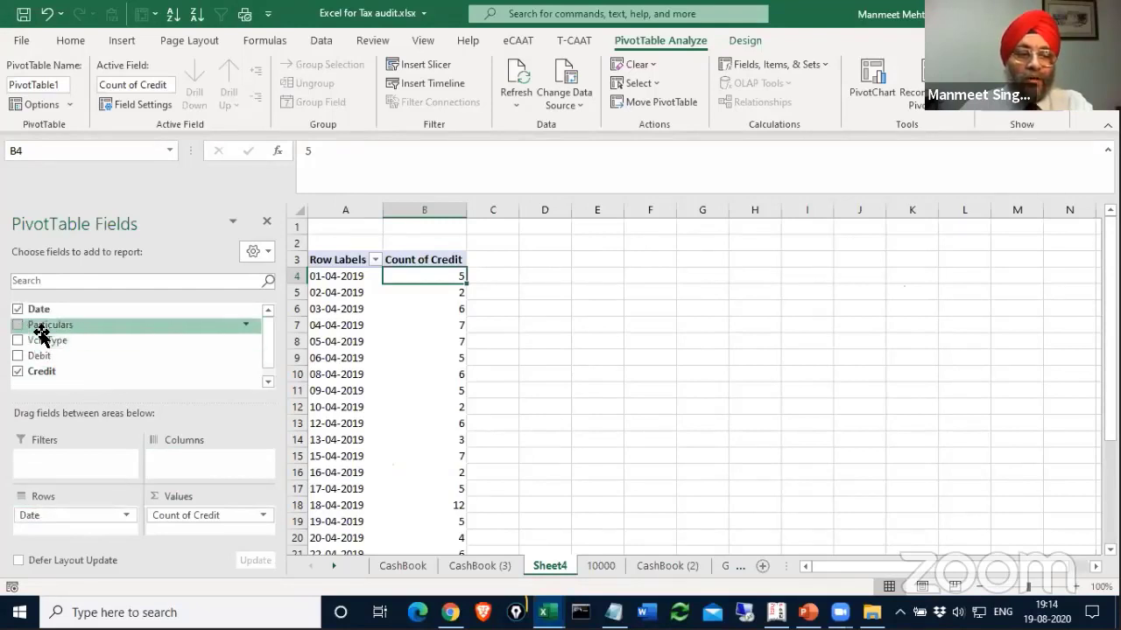
pyautogui.moveTo(44, 320); pyautogui.dragTo(179, 460)
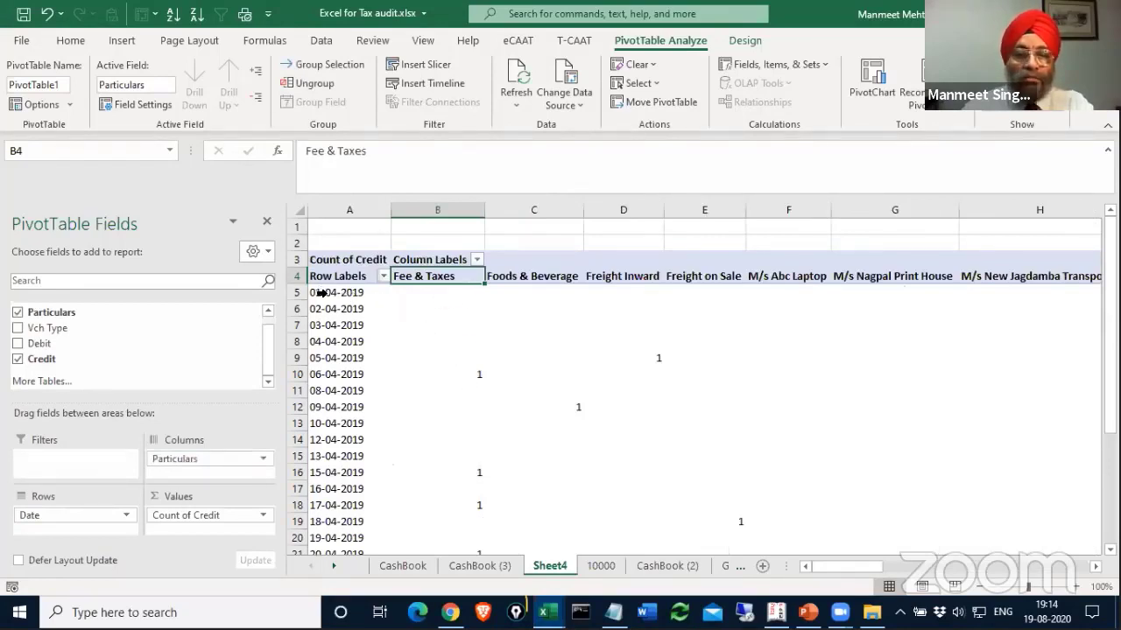
# Summarize the Credit values by sum again and review the daily amounts for each Particulars column down to the grand total.
pyautogui.click(435, 293)
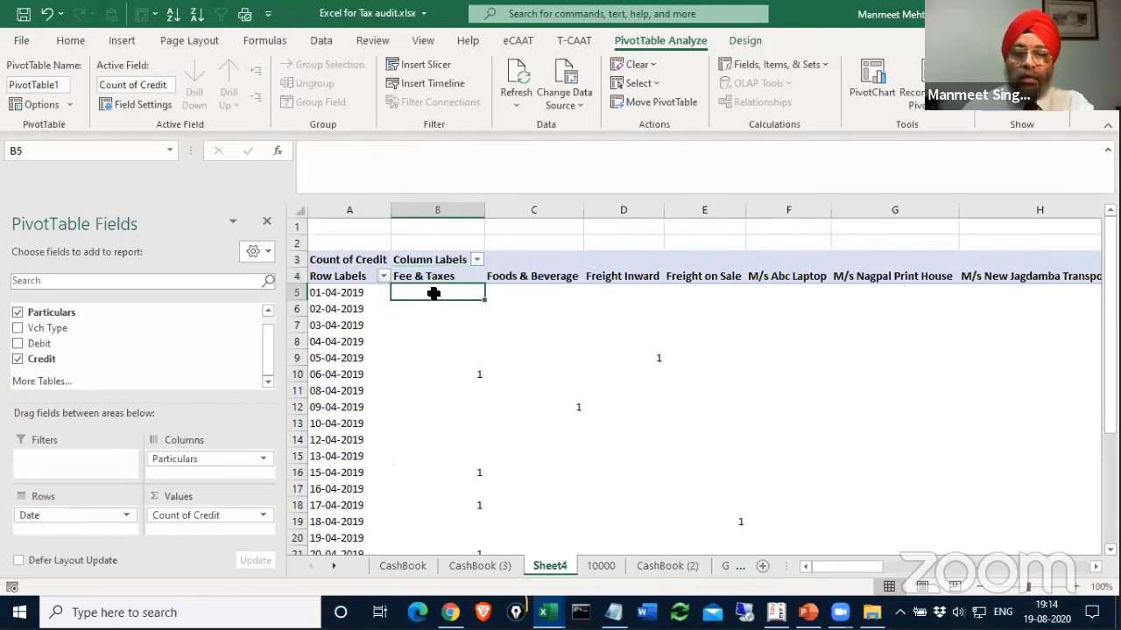
pyautogui.rightClick(432, 294)
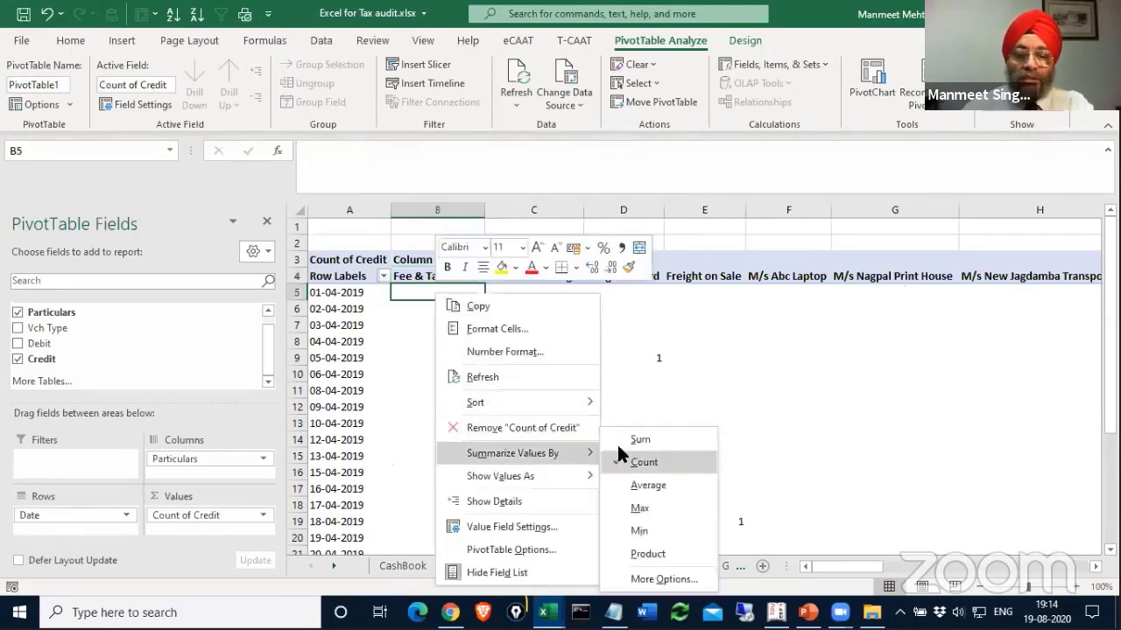
pyautogui.click(637, 441)
pyautogui.scroll(-7, 531, 381)
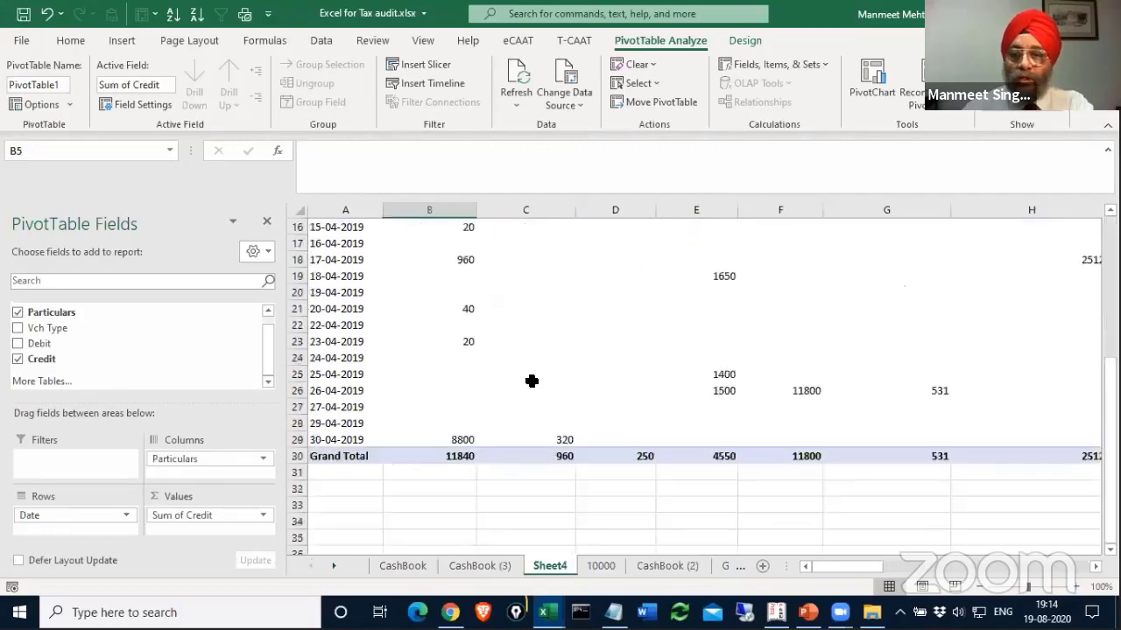
pyautogui.scroll(7, 532, 381)
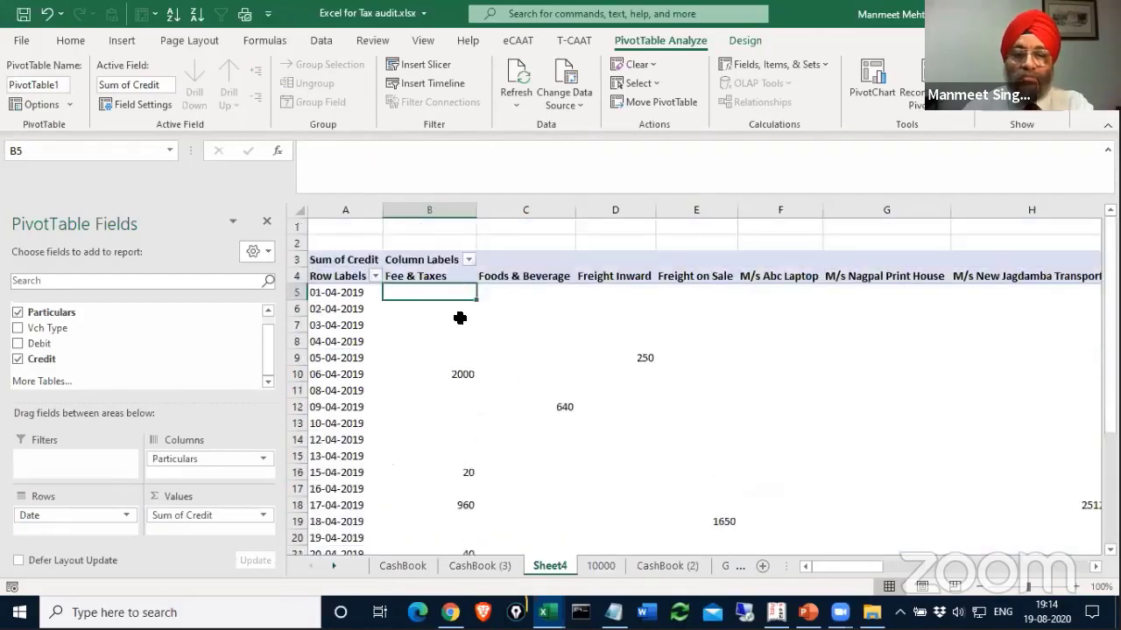
pyautogui.scroll(-9, 458, 305)
pyautogui.scroll(9, 457, 305)
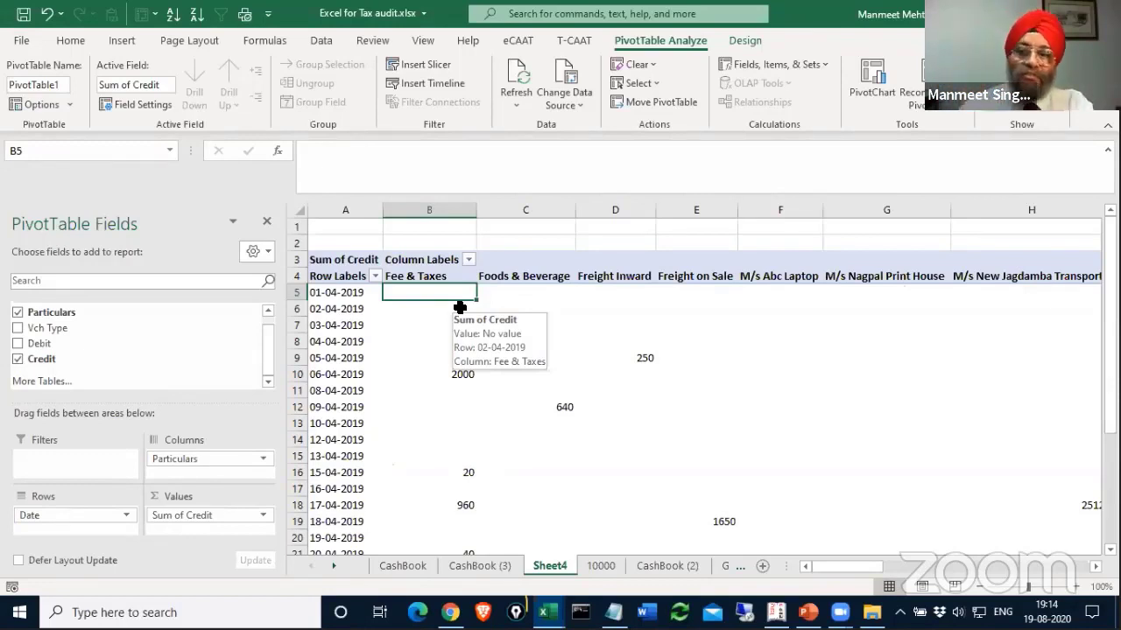
# Move Particulars from the PivotTable's columns to its rows and nest Date beneath it.
pyautogui.moveTo(70, 516); pyautogui.dragTo(215, 404)
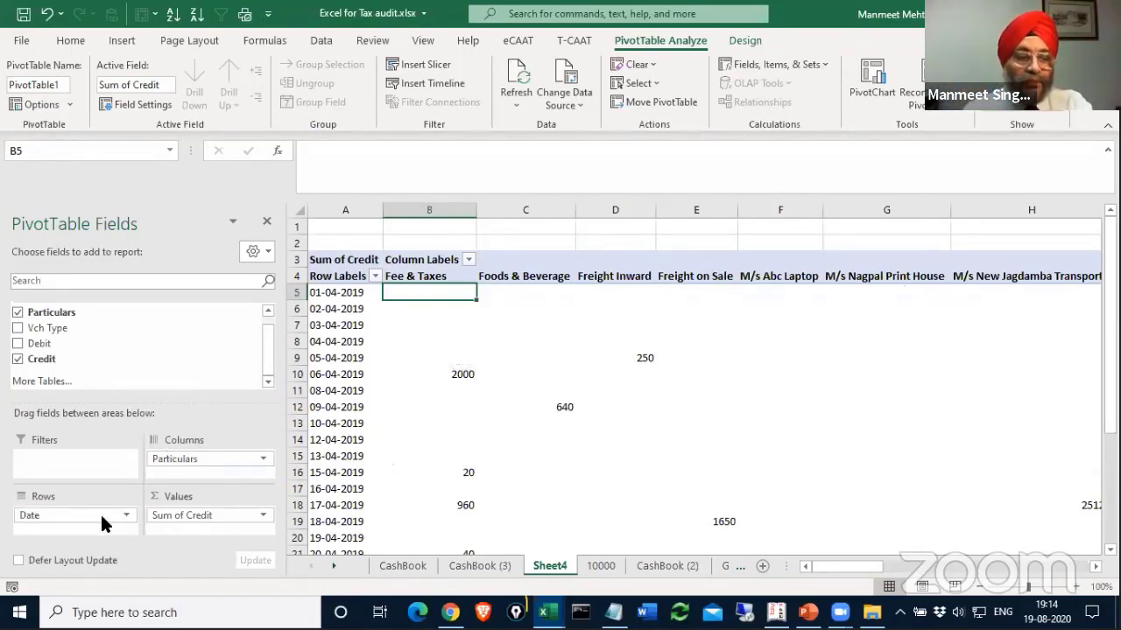
pyautogui.scroll(1, 59, 341)
pyautogui.click(18, 309)
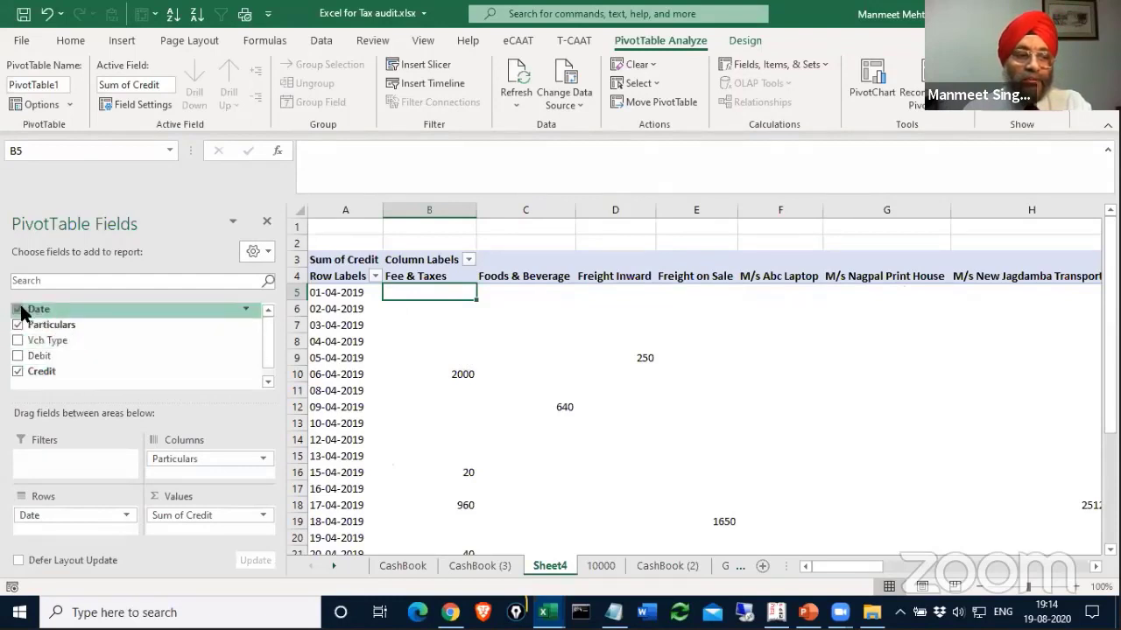
pyautogui.moveTo(210, 458); pyautogui.dragTo(88, 526)
pyautogui.press('Up')
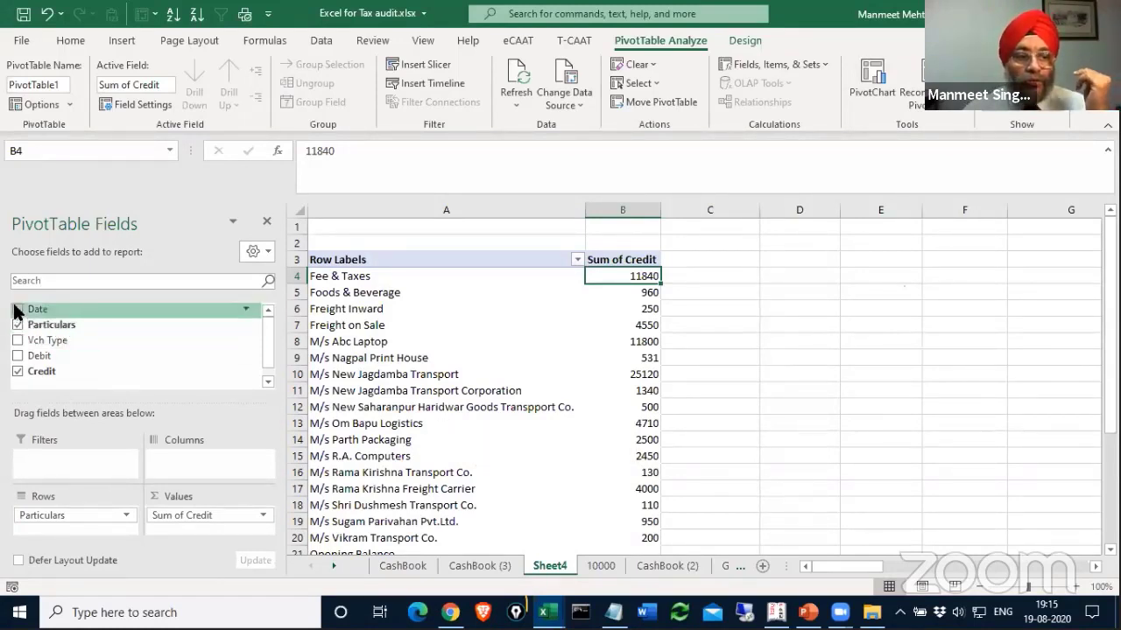
pyautogui.moveTo(35, 311); pyautogui.dragTo(35, 523)
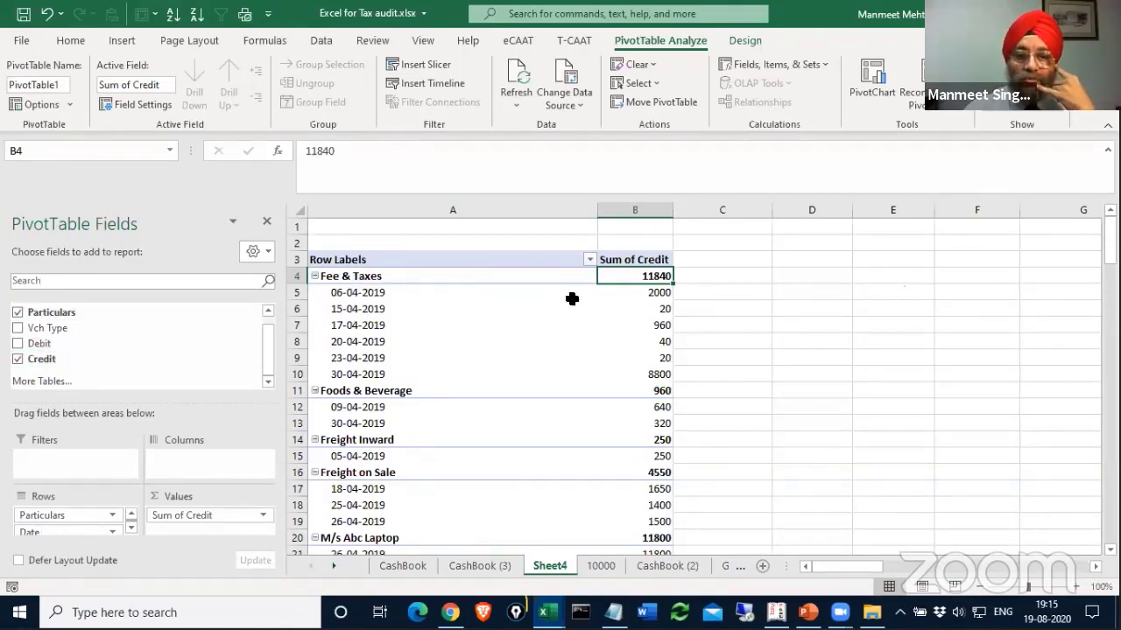
# Add Credit to the PivotTable values a second time and summarize this second field by count.
pyautogui.moveTo(41, 359); pyautogui.dragTo(182, 528)
pyautogui.click(723, 294)
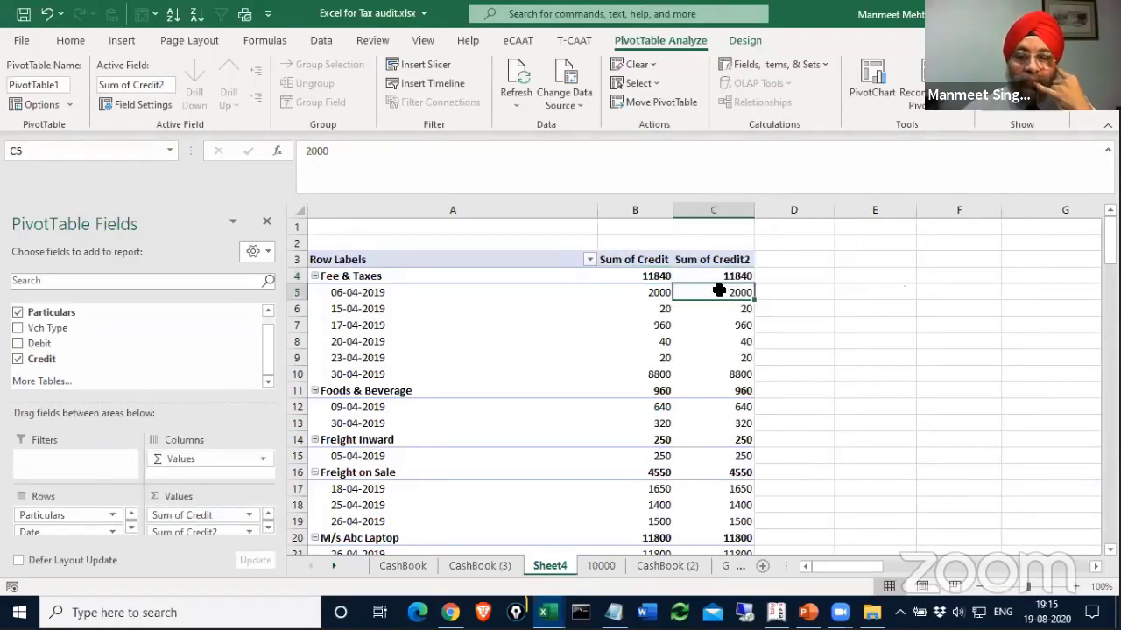
pyautogui.rightClick(724, 294)
pyautogui.moveTo(820, 454)
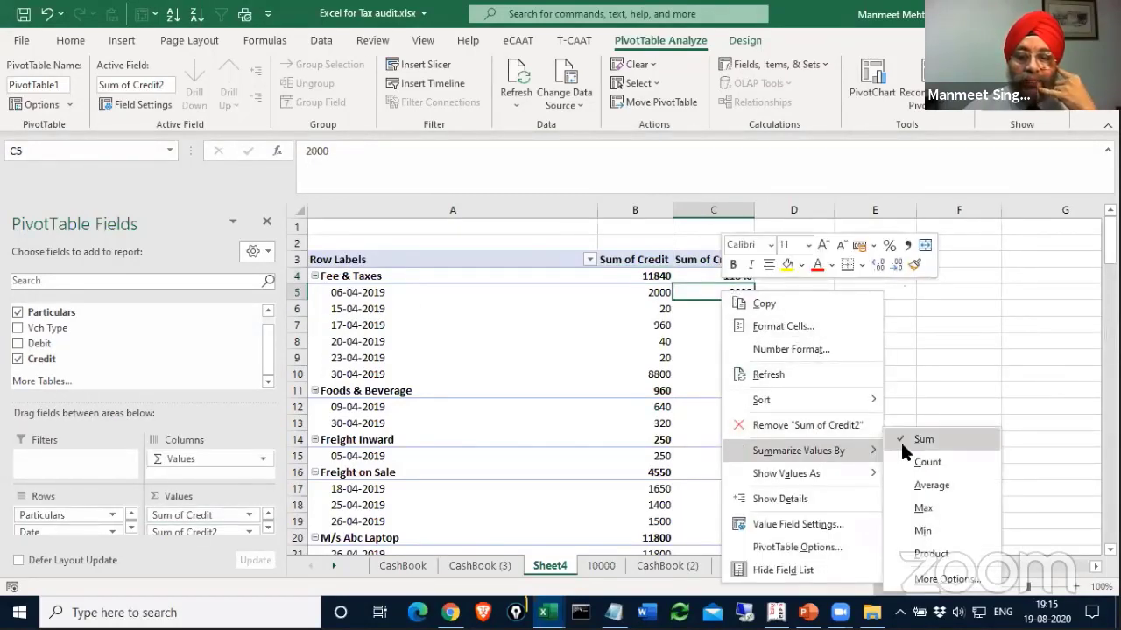
pyautogui.click(921, 461)
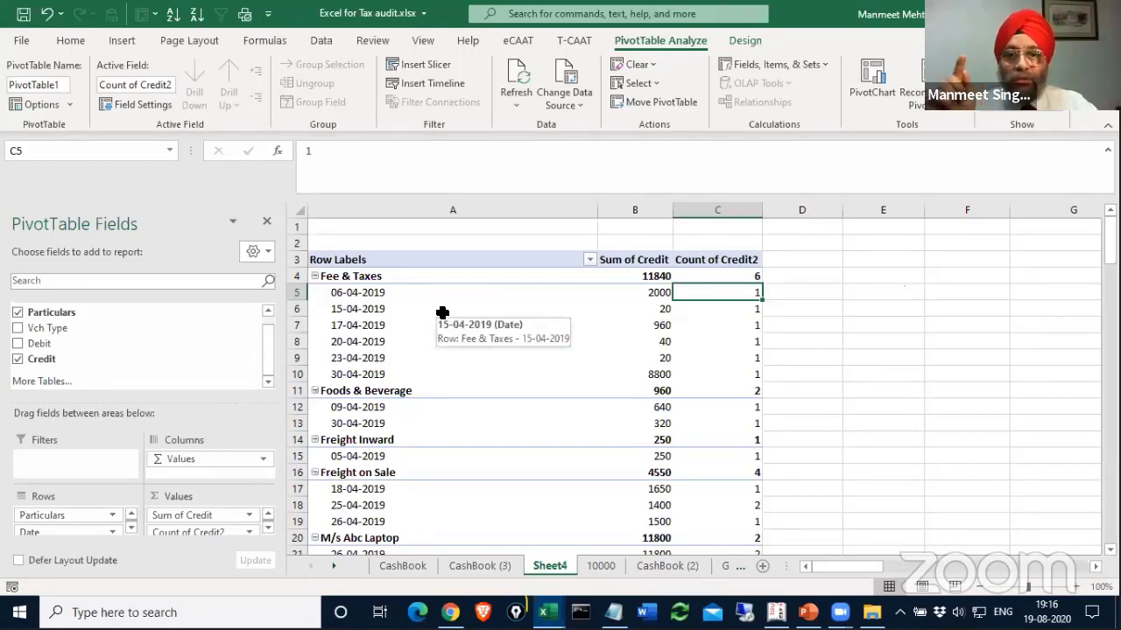
# Show the pivot table in tabular form and remove Count of Credit2 from its values.
pyautogui.click(751, 40)
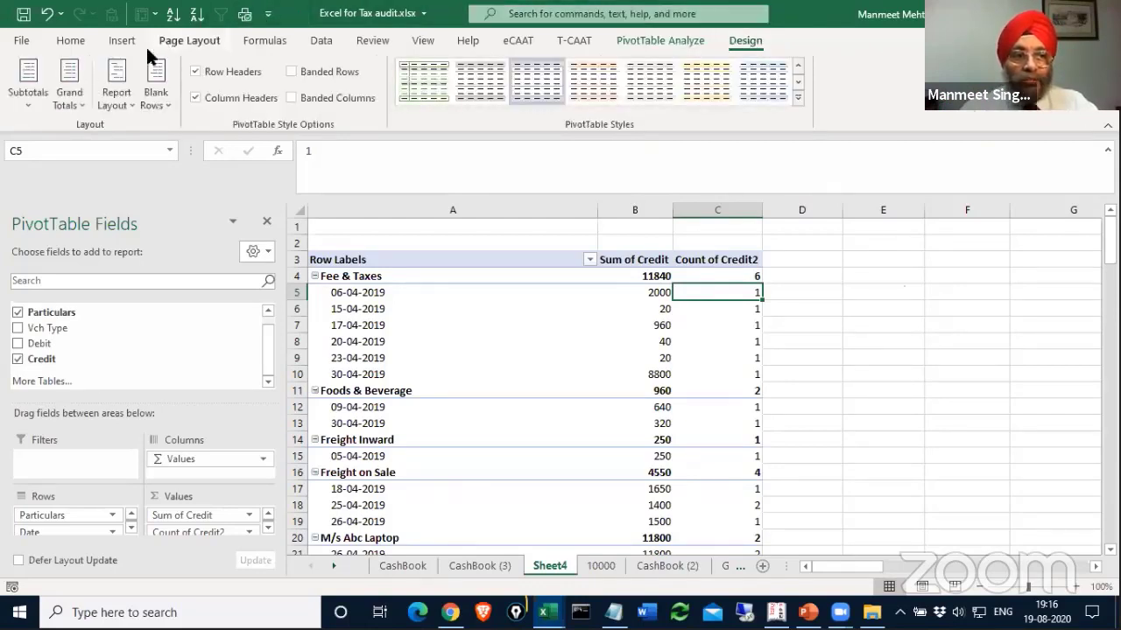
pyautogui.click(112, 89)
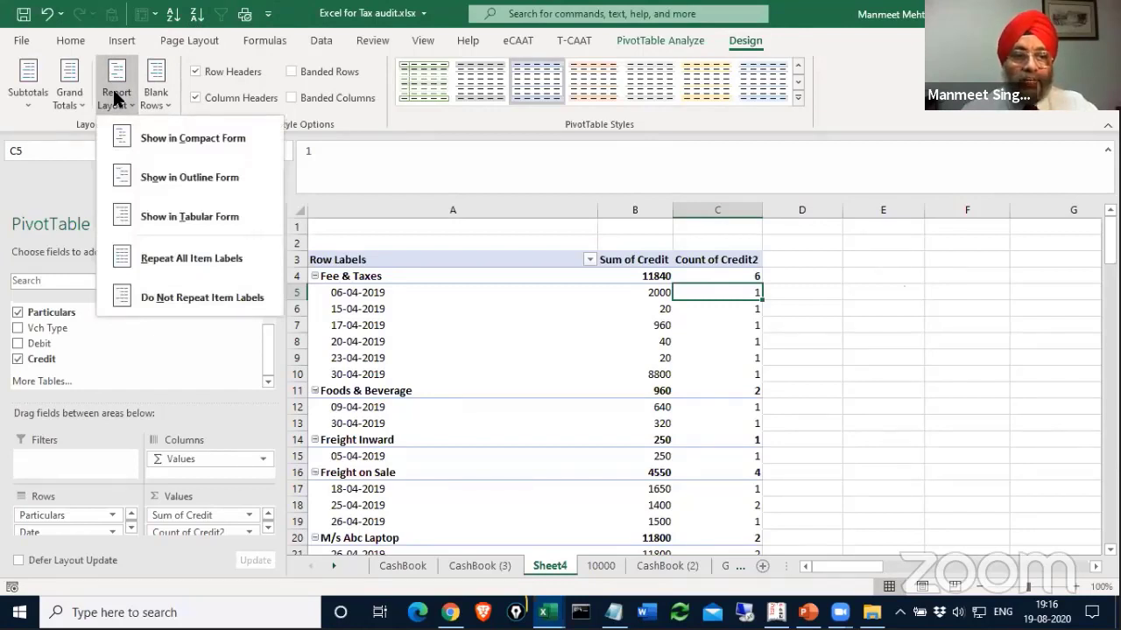
pyautogui.click(179, 216)
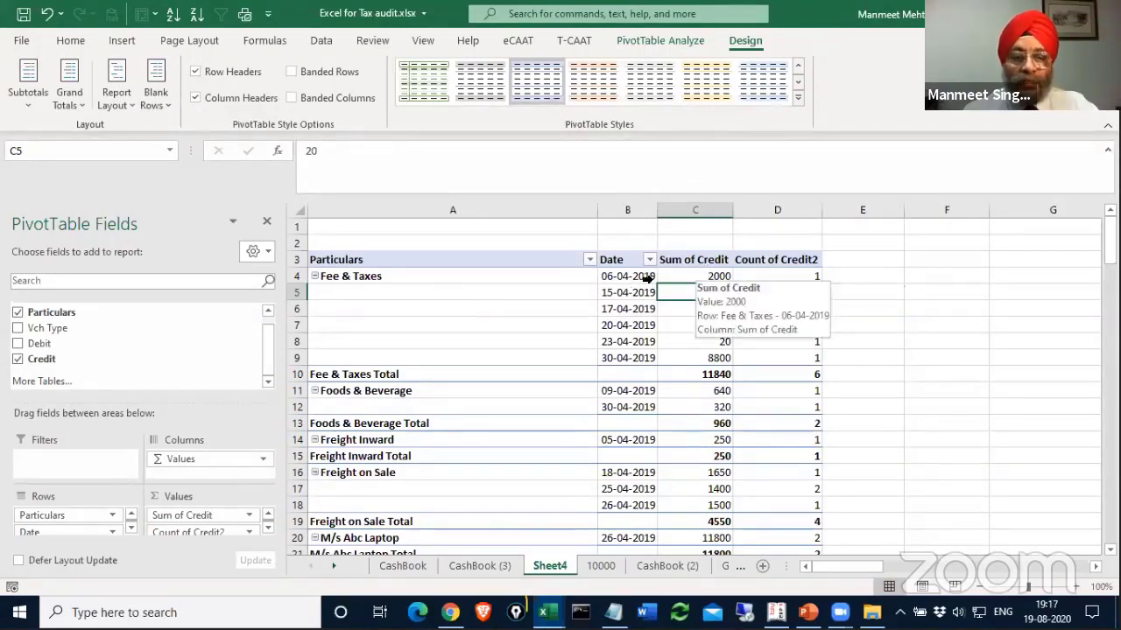
pyautogui.moveTo(202, 532); pyautogui.dragTo(175, 568)
pyautogui.moveTo(226, 528); pyautogui.dragTo(624, 337)
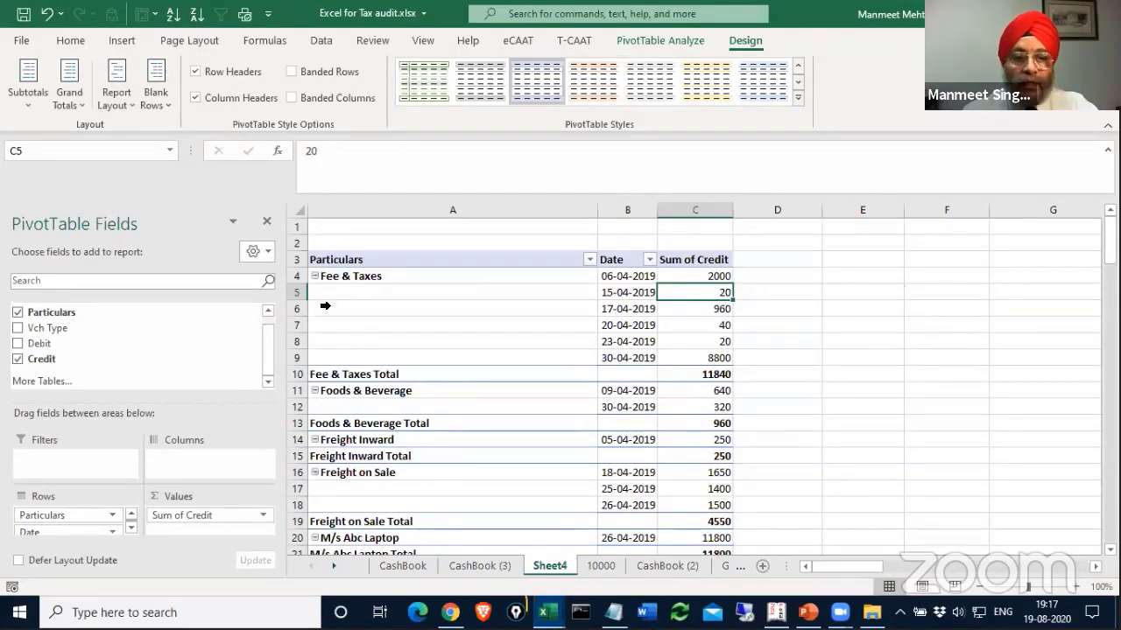
# Repeat all item labels in the pivot table and turn off its subtotals.
pyautogui.click(116, 104)
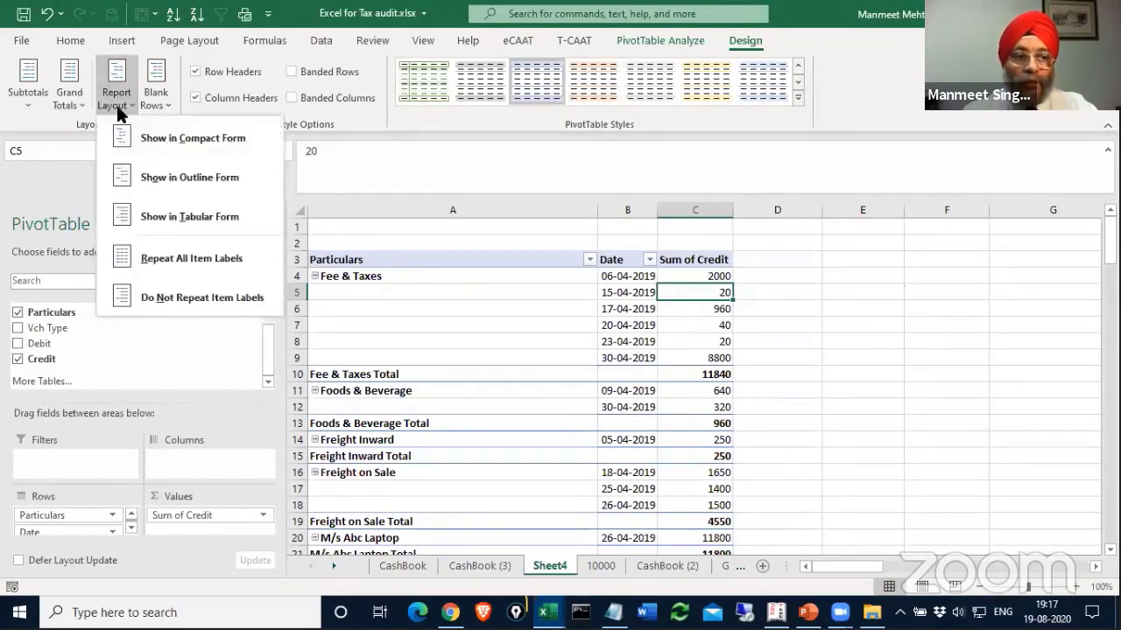
pyautogui.click(191, 258)
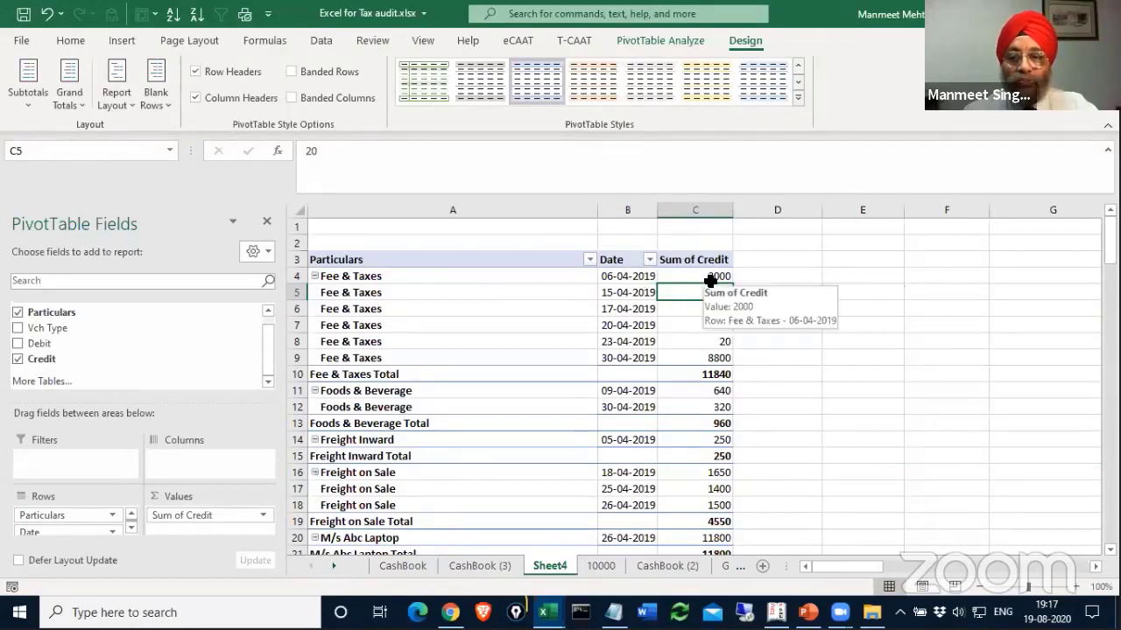
pyautogui.click(30, 98)
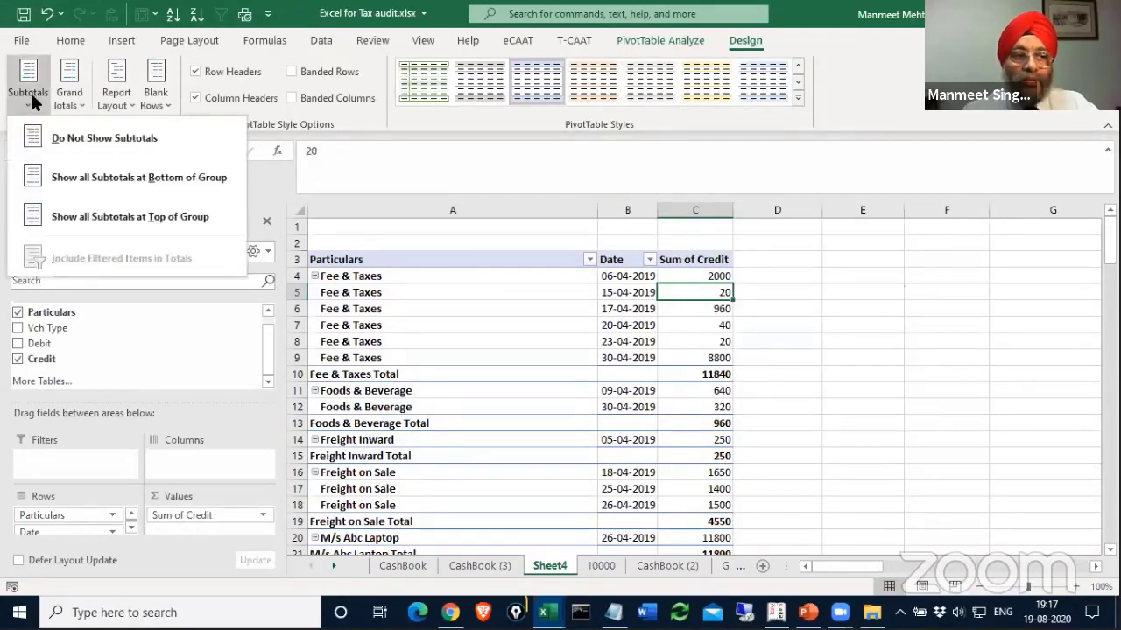
pyautogui.click(134, 142)
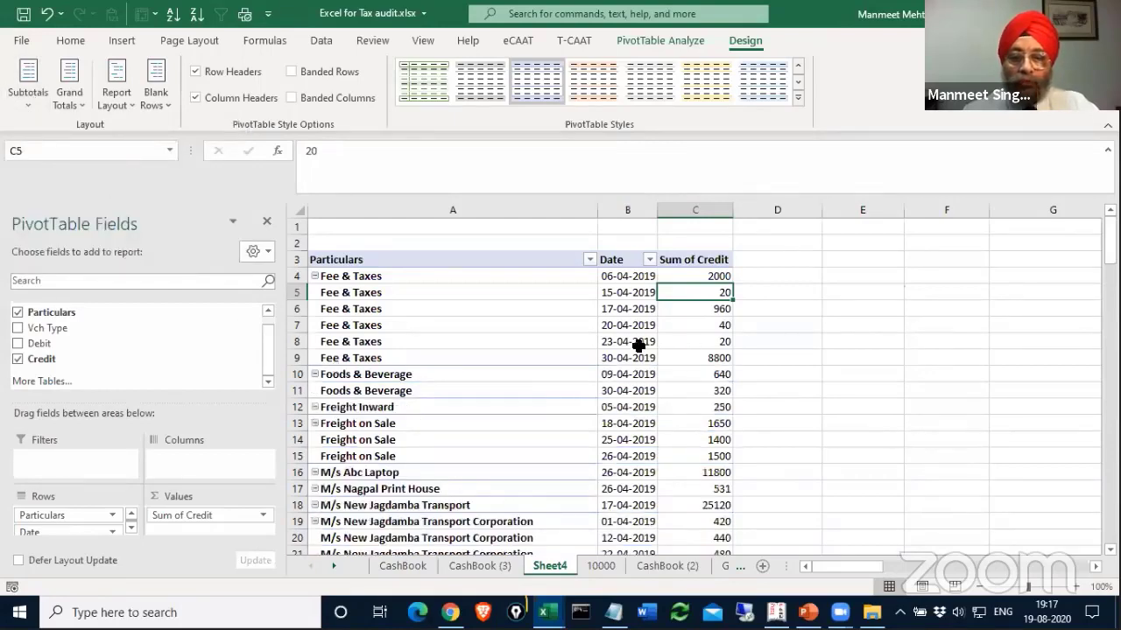
pyautogui.scroll(-8, 522, 343)
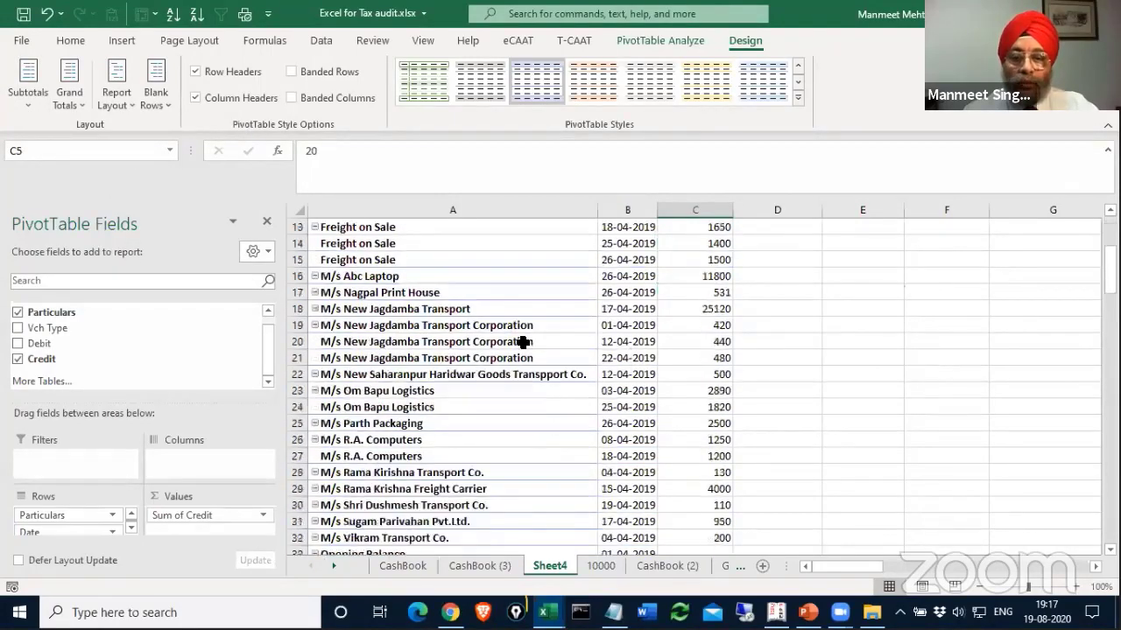
pyautogui.scroll(-1, 523, 342)
pyautogui.scroll(9, 523, 343)
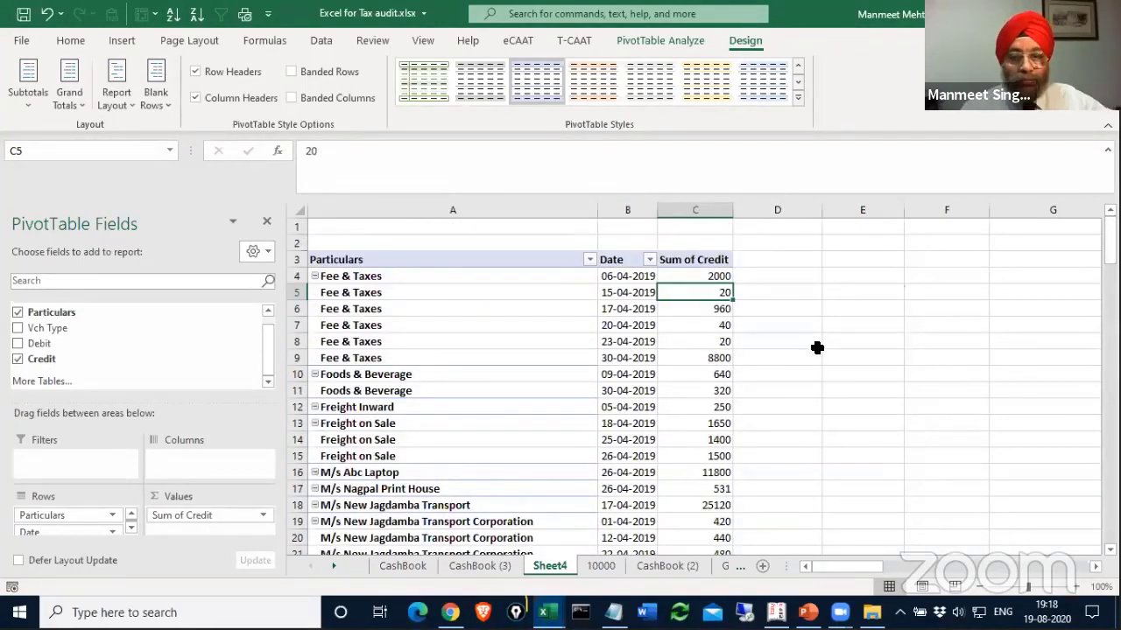
# Examine the filter options available on the Date and Particulars headings of the pivot table.
pyautogui.click(649, 260)
pyautogui.click(649, 260)
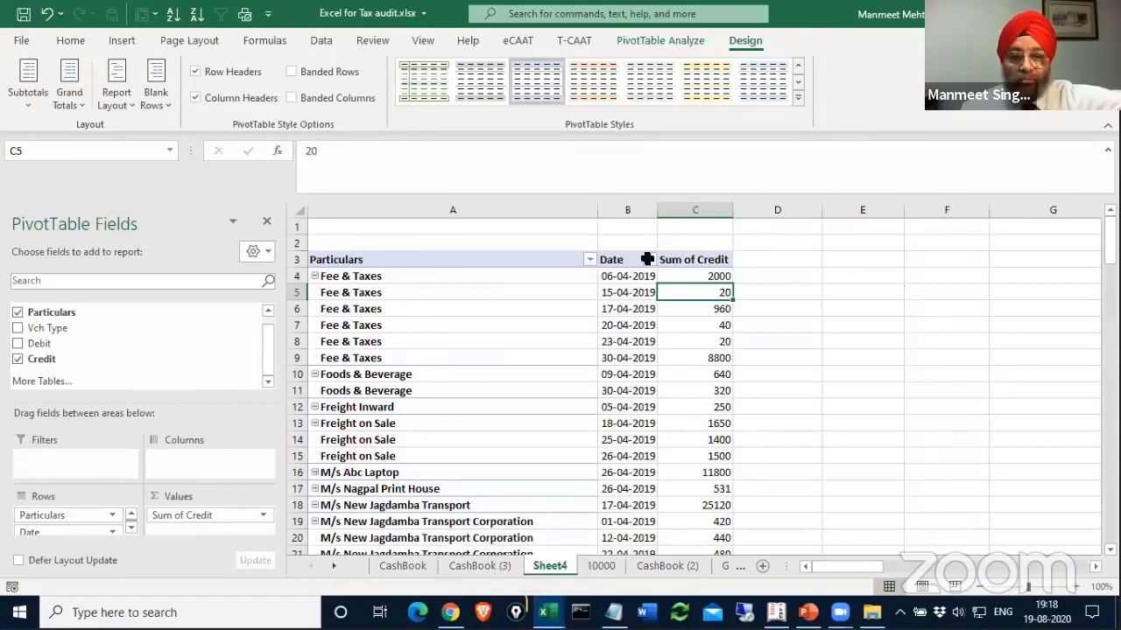
pyautogui.click(591, 260)
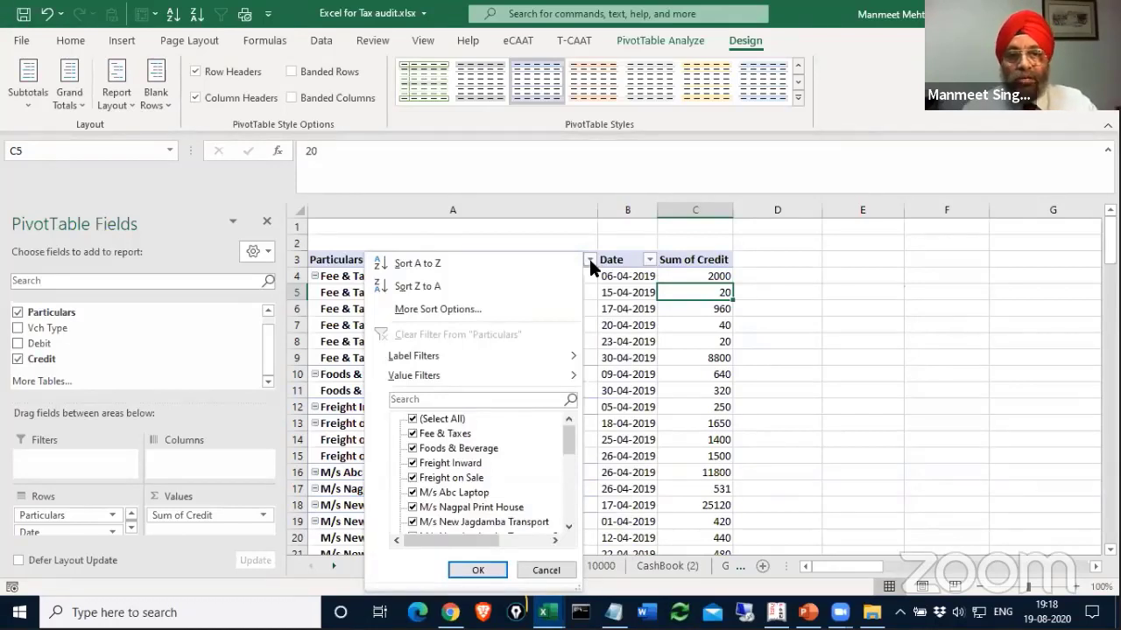
pyautogui.click(764, 272)
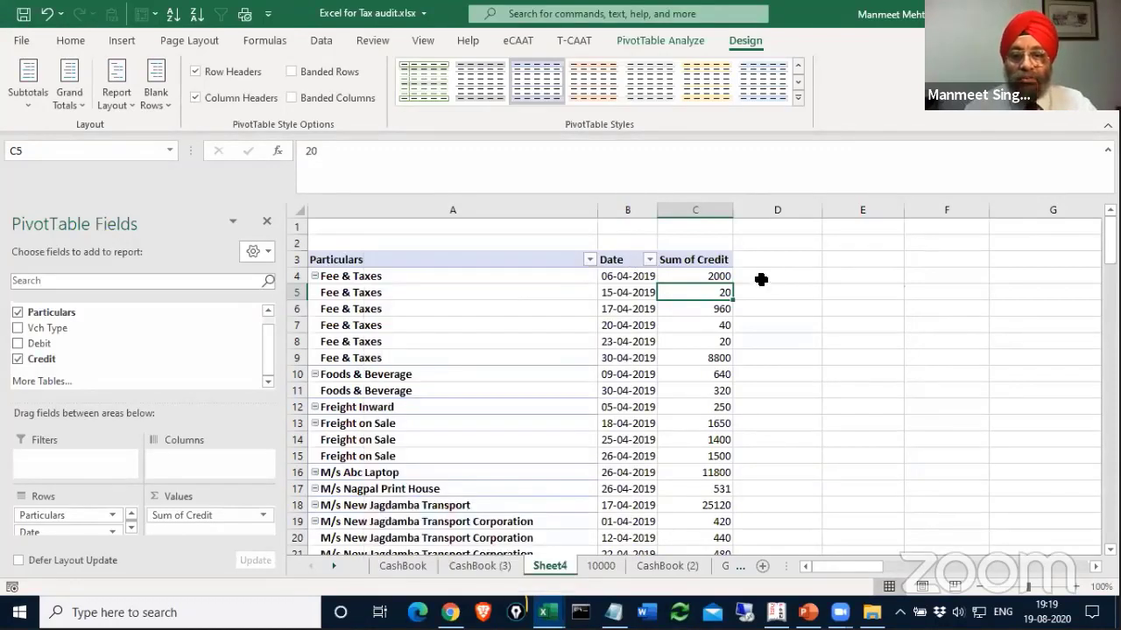
# Apply a filter from the empty cell D3 beside the pivot headings so that Sum of Credit can be filtered.
pyautogui.click(709, 261)
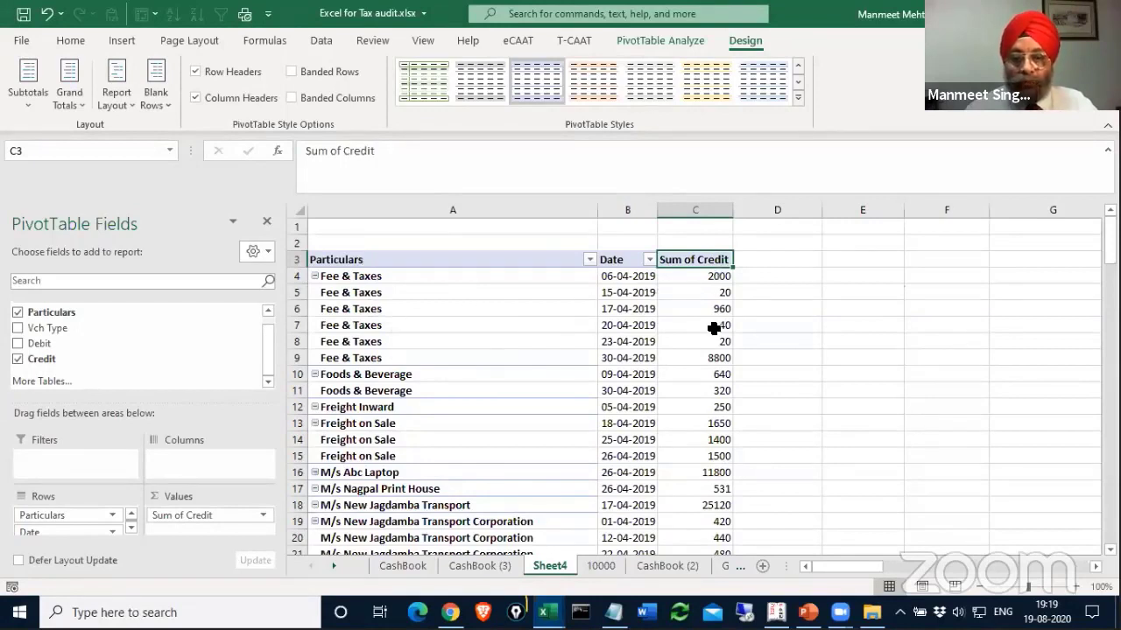
pyautogui.hotkey('alt', 'h')
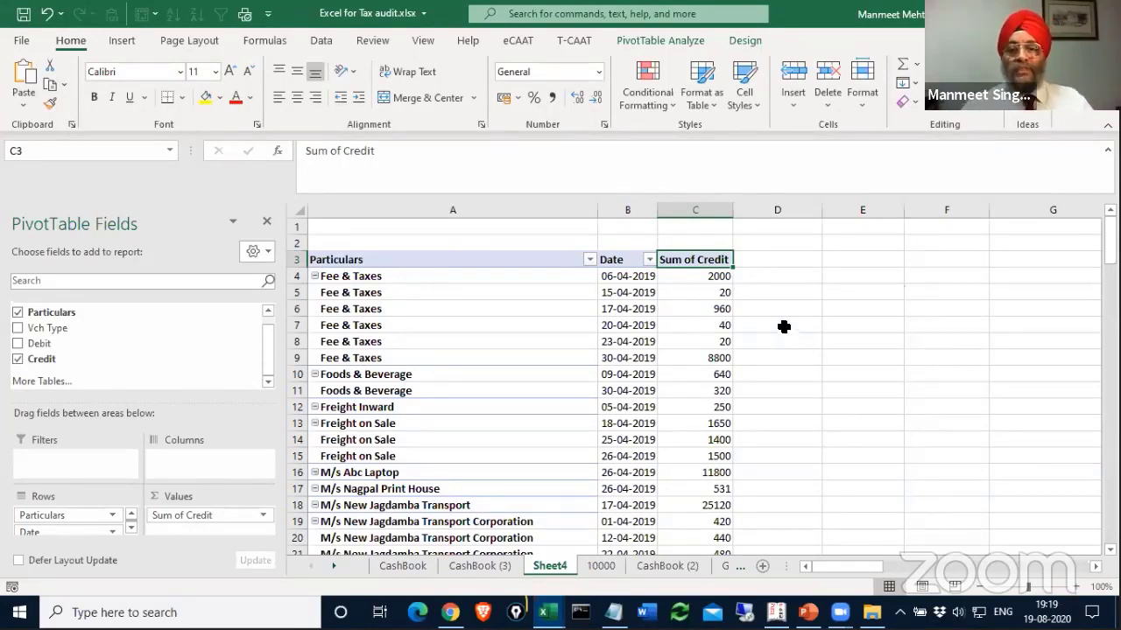
pyautogui.click(766, 255)
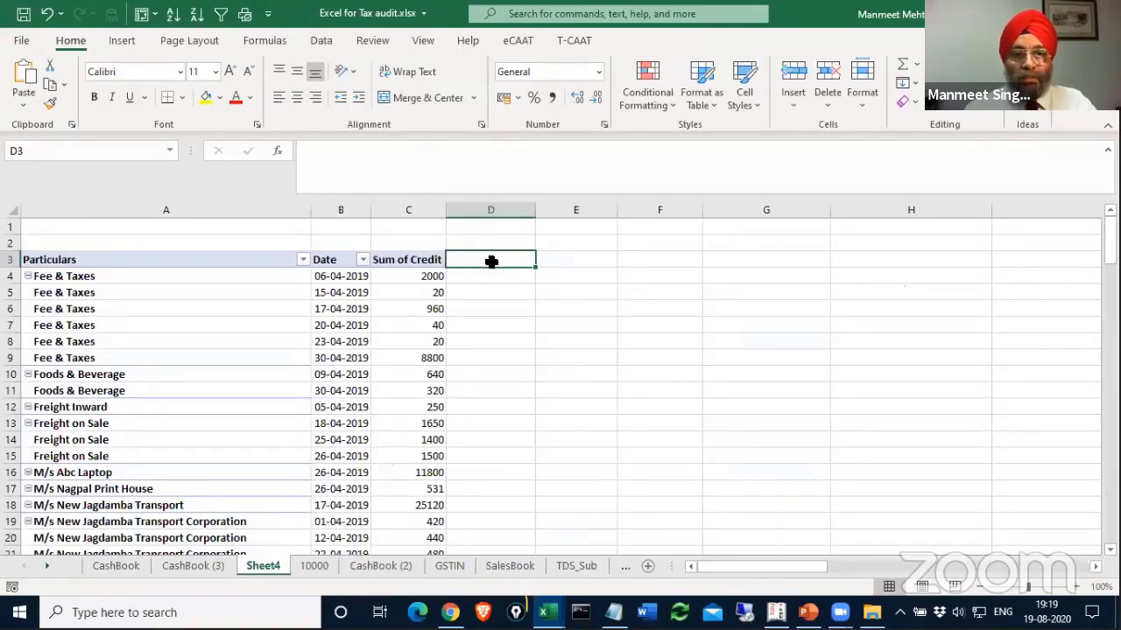
pyautogui.click(321, 42)
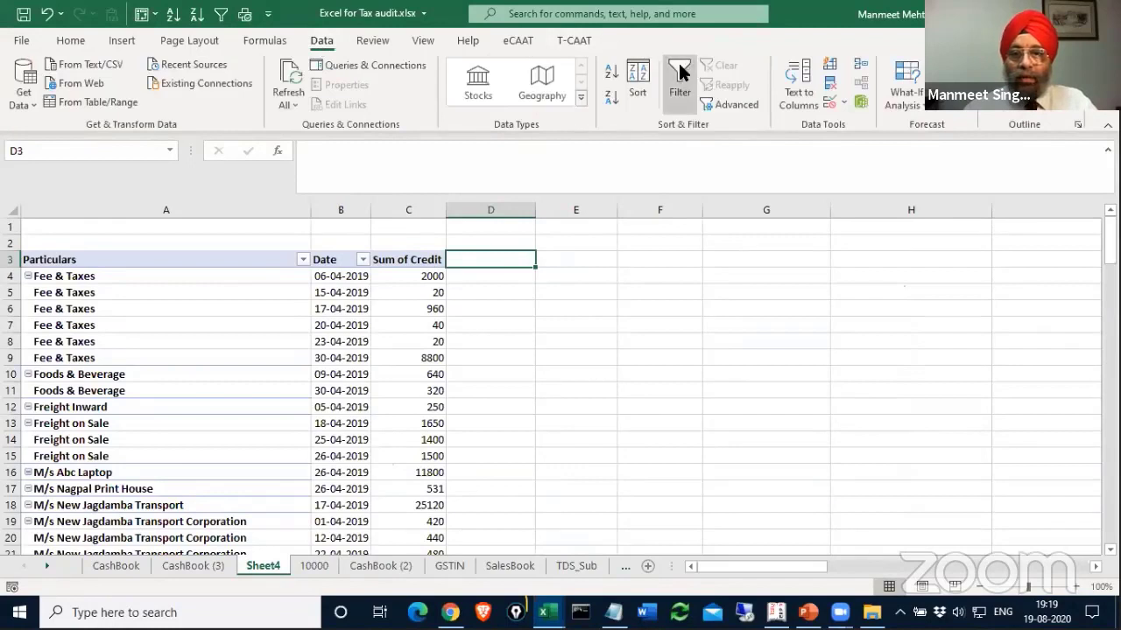
pyautogui.click(679, 65)
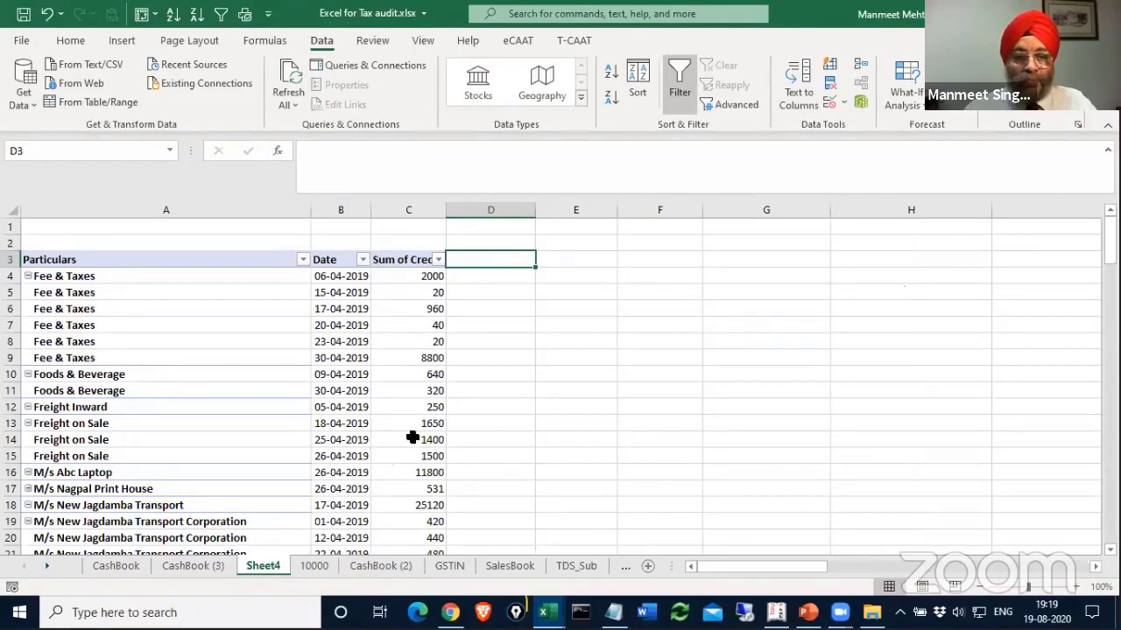
# Filter the Sum of Credit column to amounts greater than 10000.
pyautogui.click(213, 369)
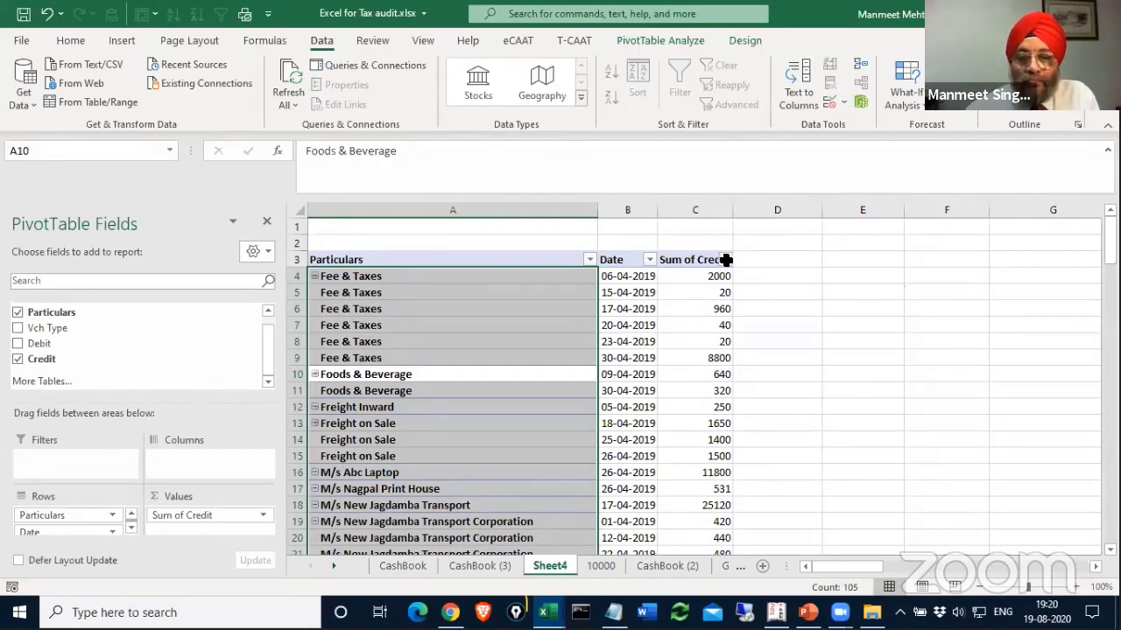
pyautogui.click(725, 260)
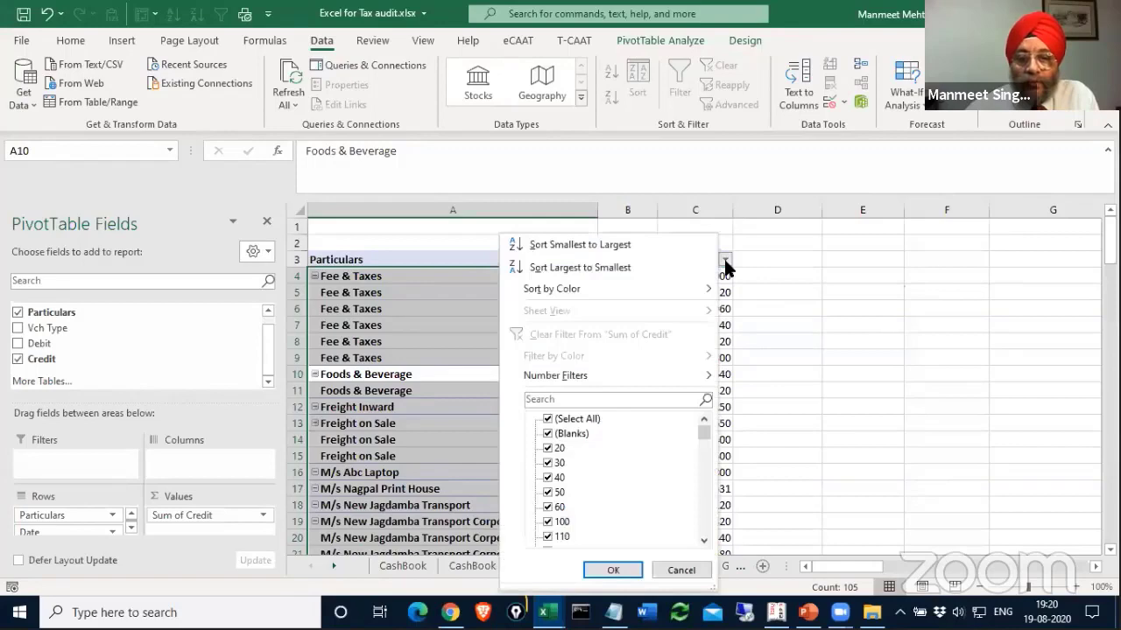
pyautogui.moveTo(636, 375)
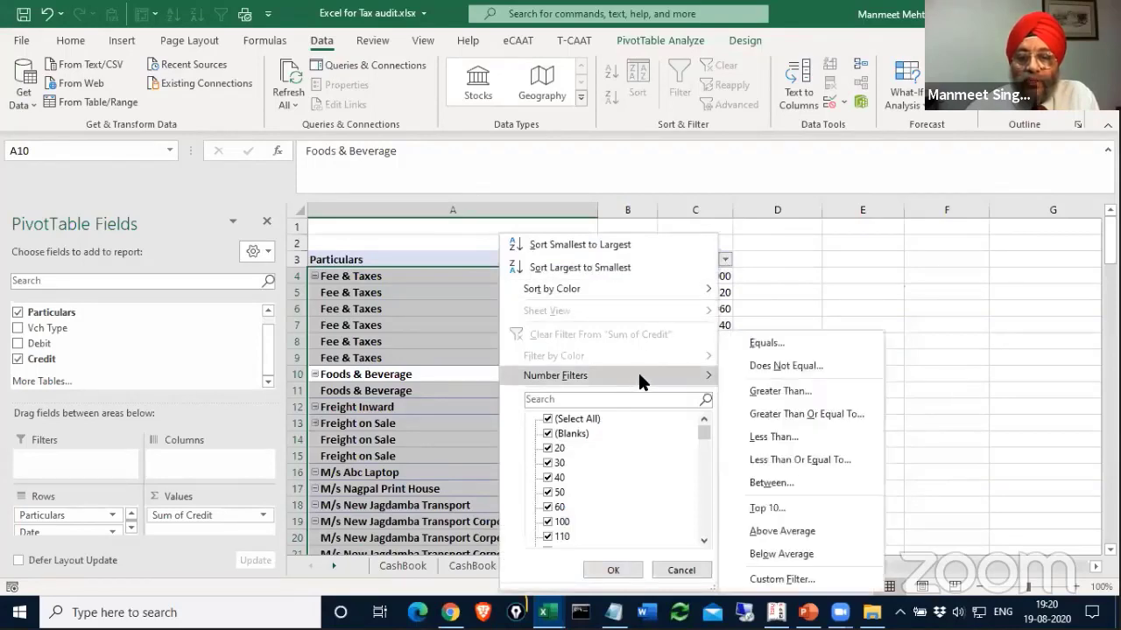
pyautogui.click(779, 391)
pyautogui.write('10000')
pyautogui.click(718, 221)
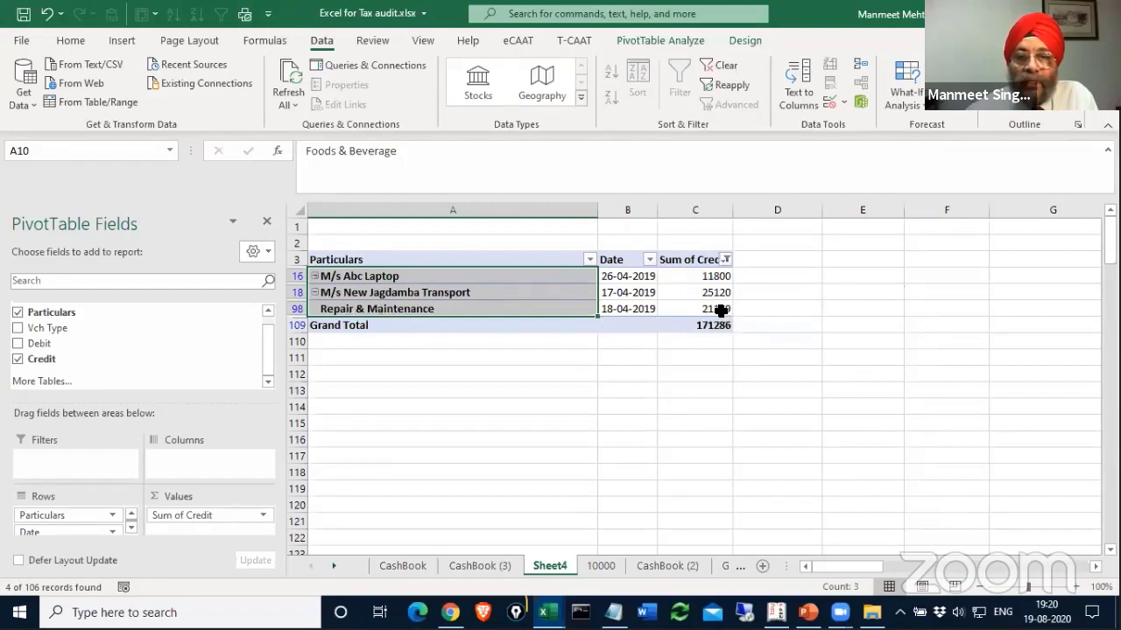
# Add Credit to the pivot values a second time and summarize the new column by Count.
pyautogui.moveTo(720, 310)
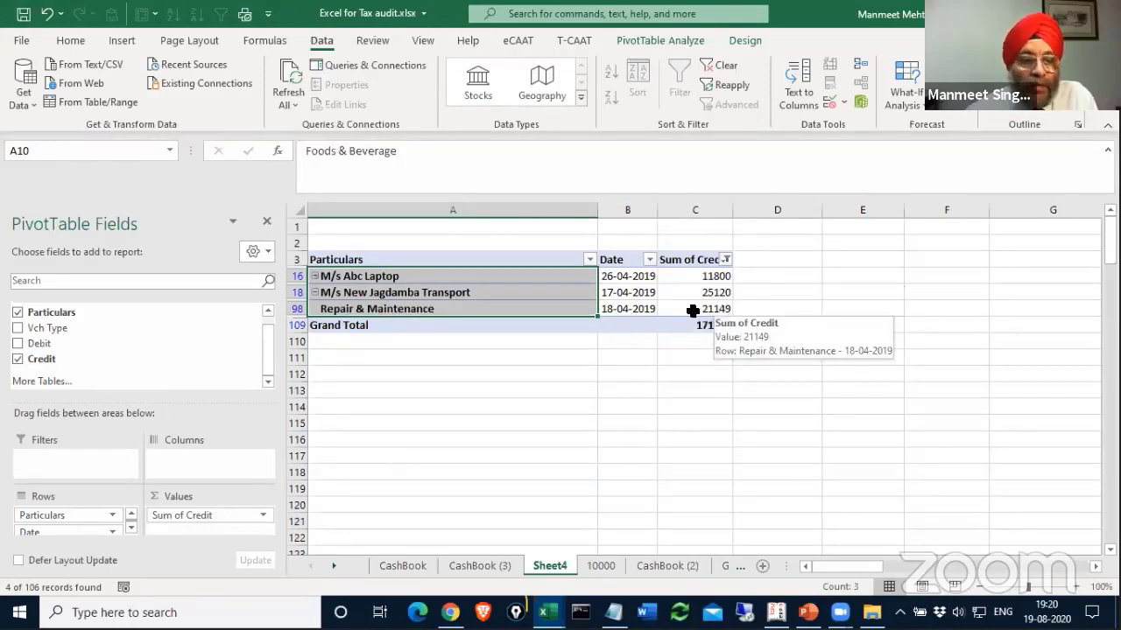
pyautogui.moveTo(41, 364); pyautogui.dragTo(184, 534)
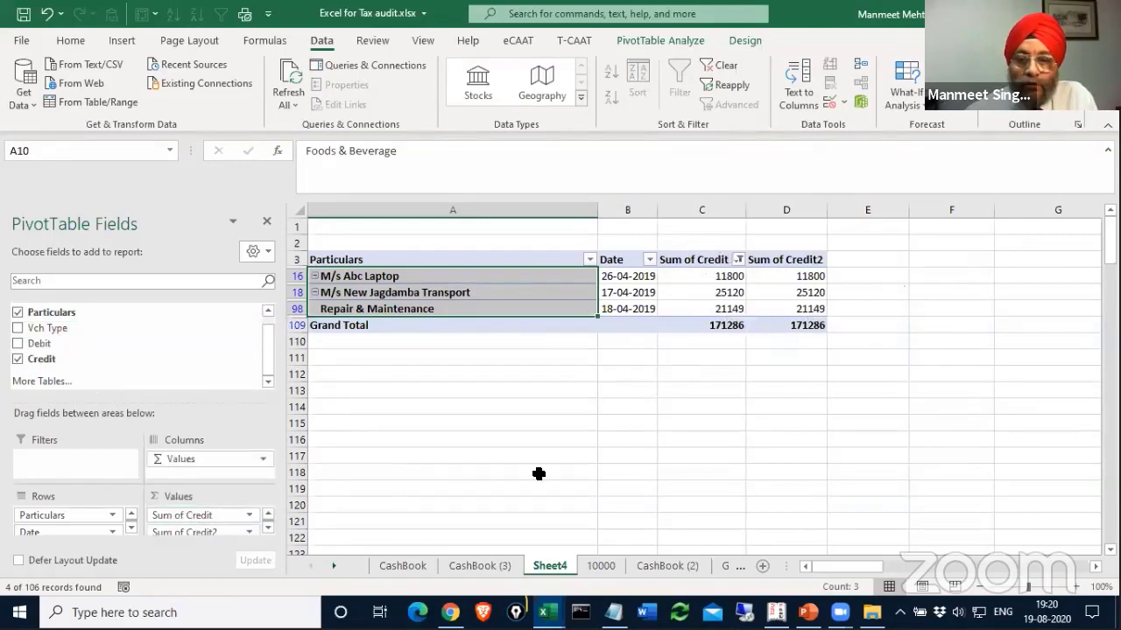
pyautogui.click(795, 276)
pyautogui.rightClick(795, 277)
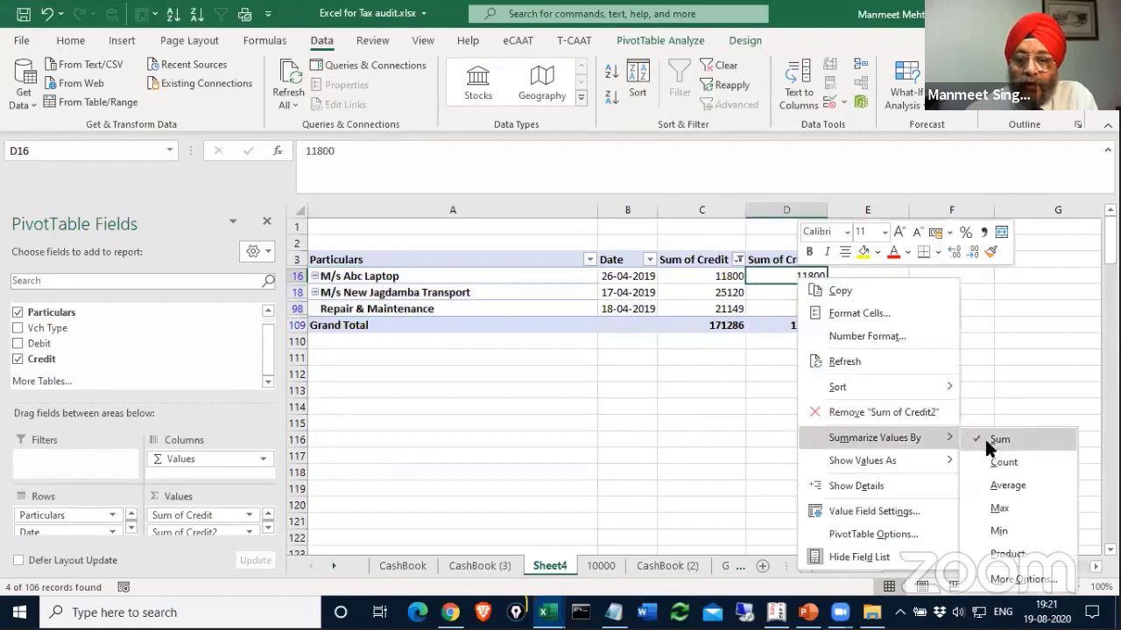
pyautogui.click(1002, 461)
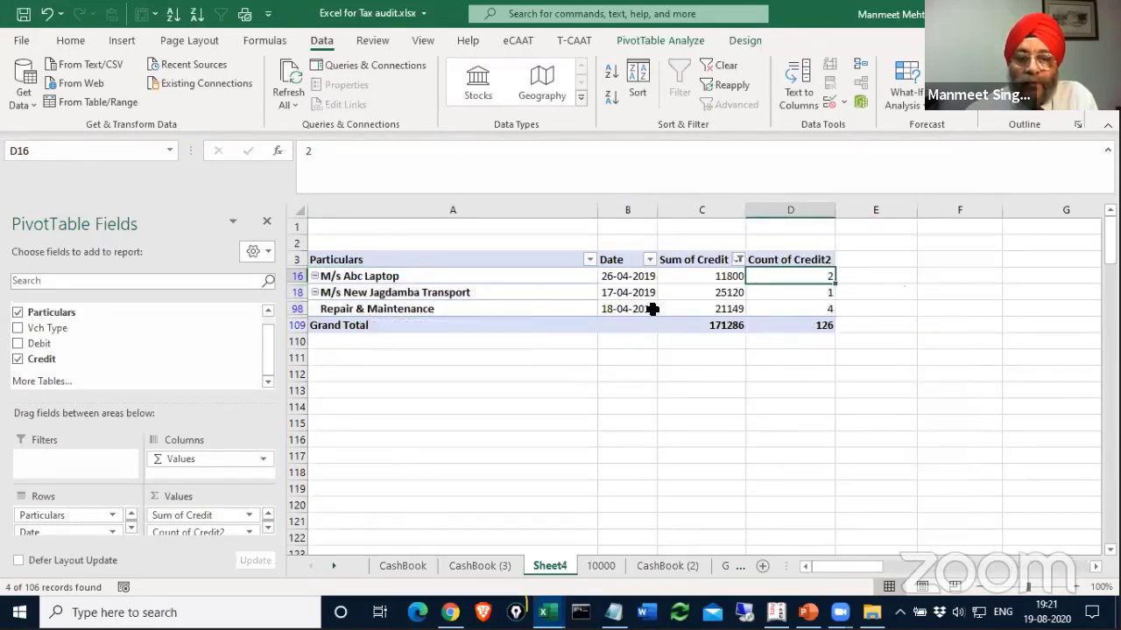
# Extract the underlying entries of the M/s Abc Laptop credit total to a new sheet and autofit all its columns.
pyautogui.moveTo(723, 311)
pyautogui.moveTo(802, 308)
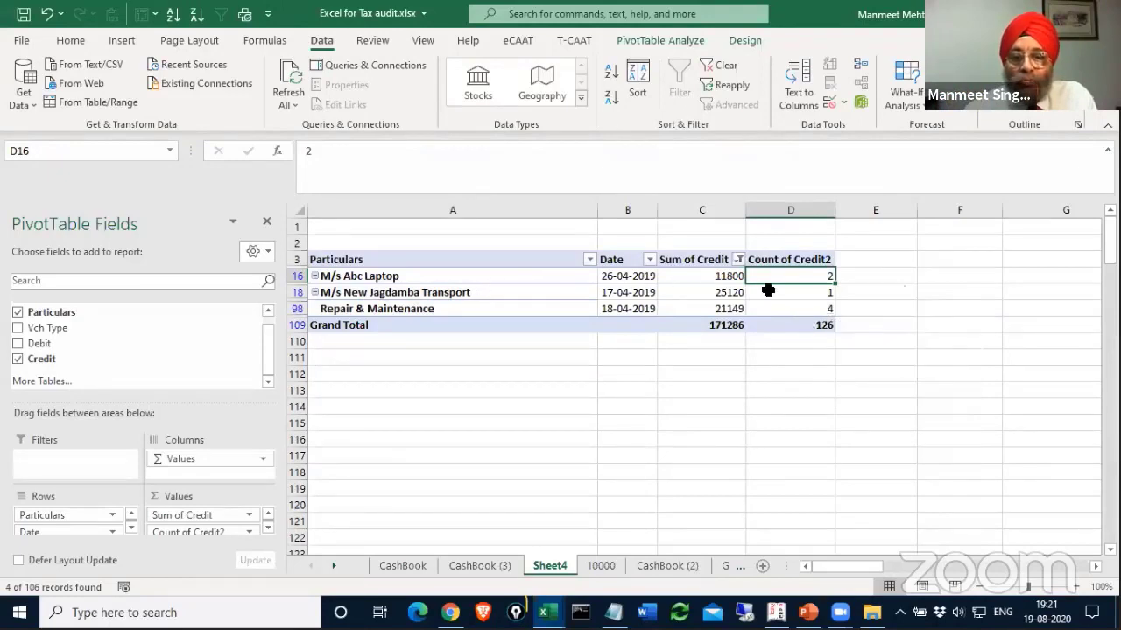
pyautogui.moveTo(820, 275)
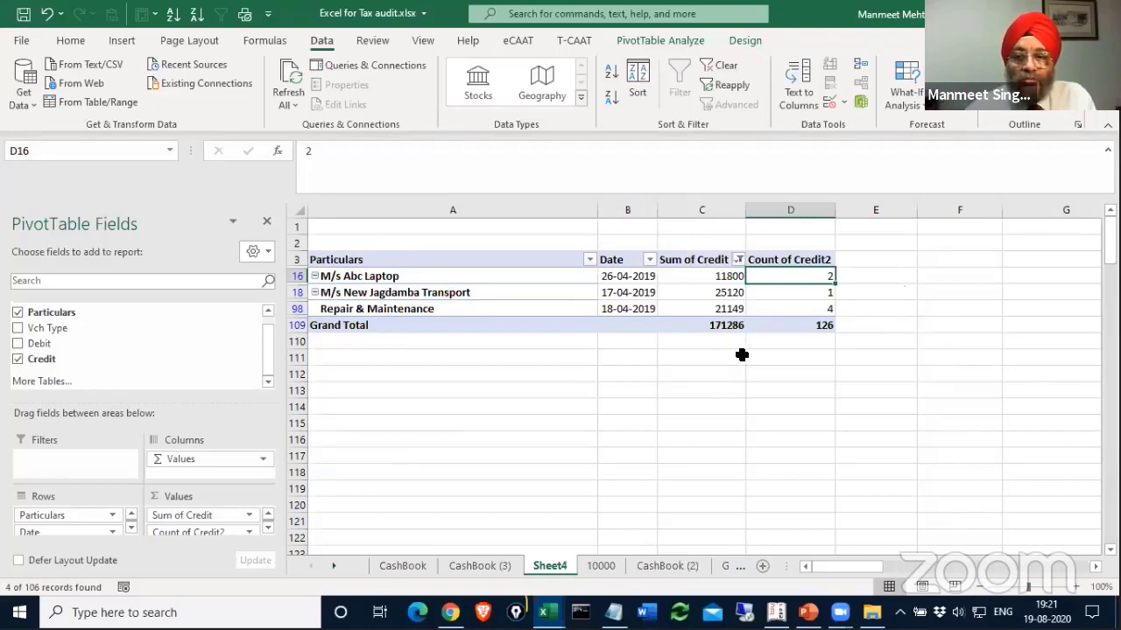
pyautogui.click(695, 276)
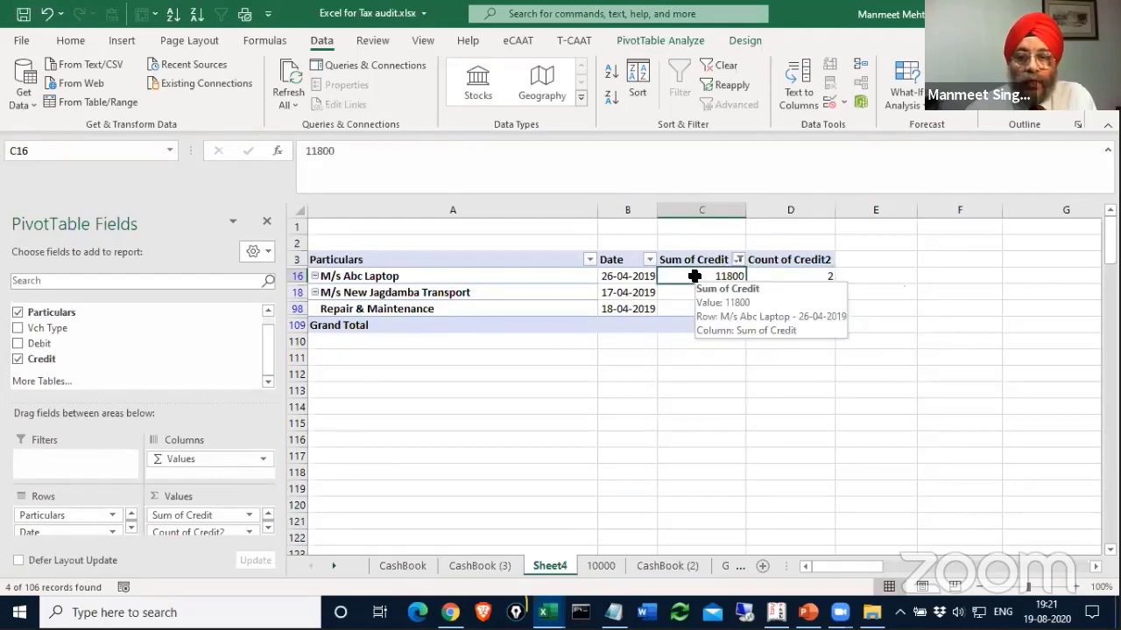
pyautogui.doubleClick(695, 276)
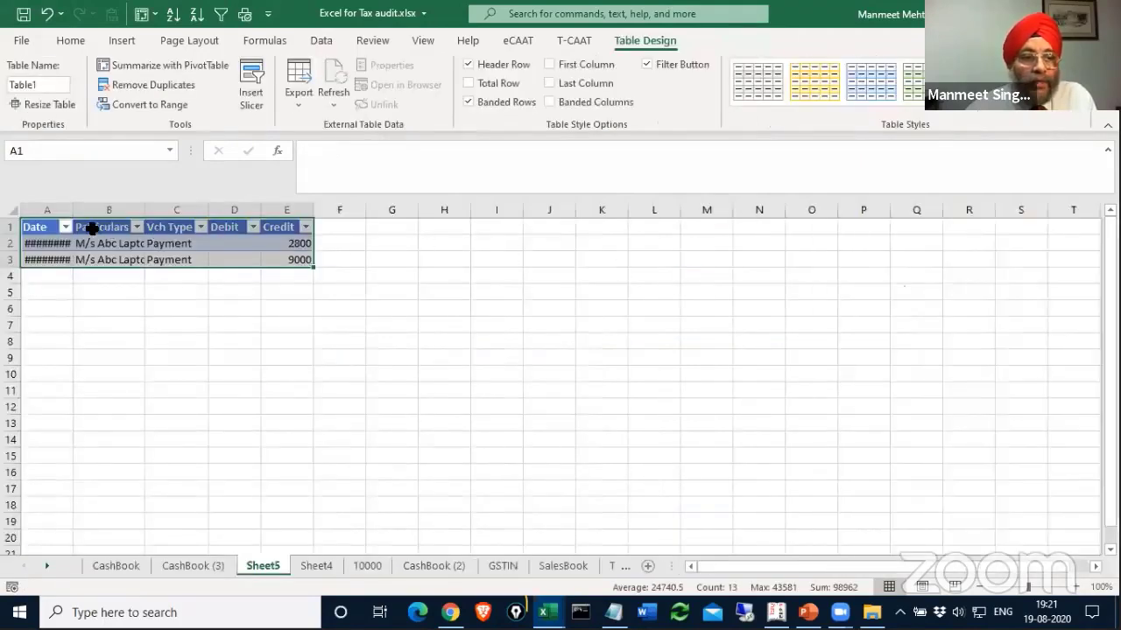
pyautogui.click(13, 212)
pyautogui.doubleClick(73, 210)
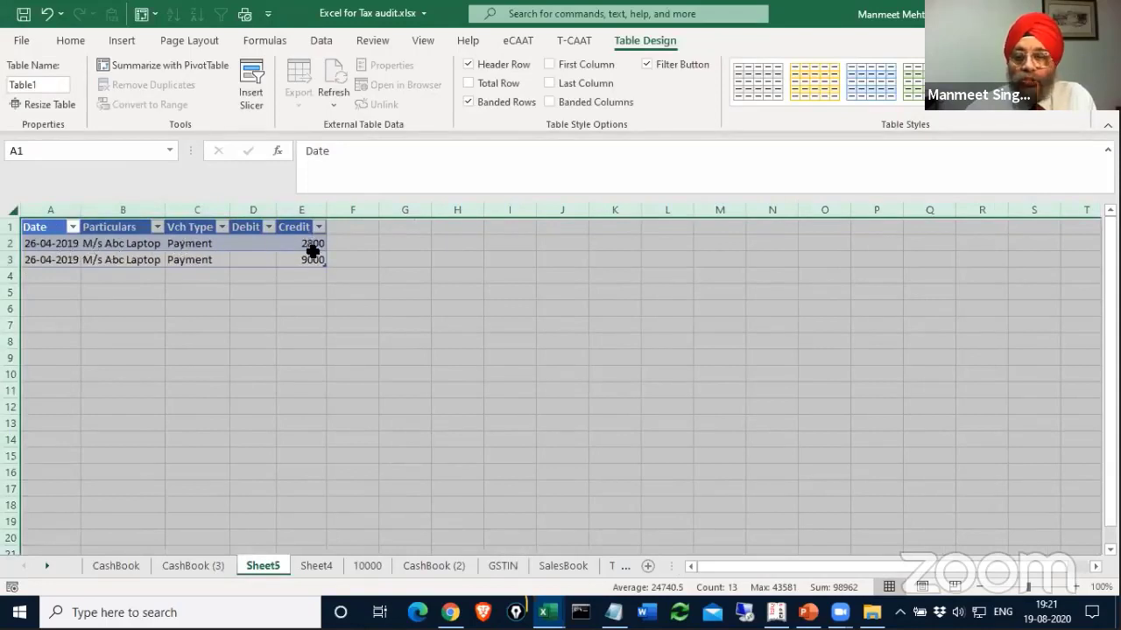
# Examine the two M/s Abc Laptop credit entries, look over the source data on sheet 10000, and return to Sheet4.
pyautogui.click(300, 292)
pyautogui.click(316, 242)
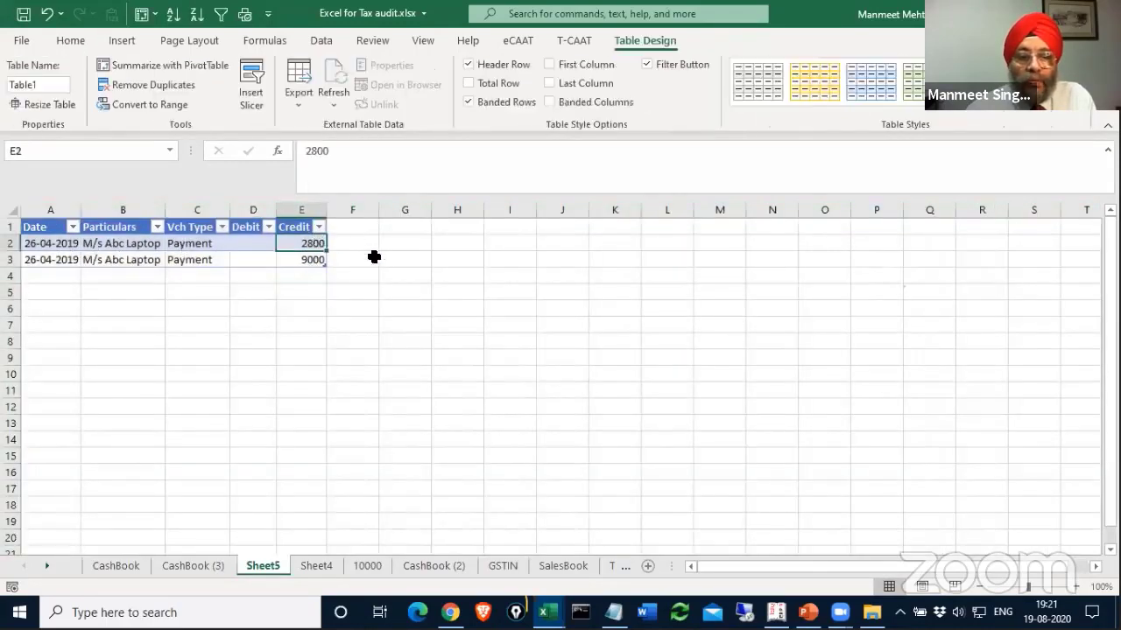
pyautogui.click(308, 260)
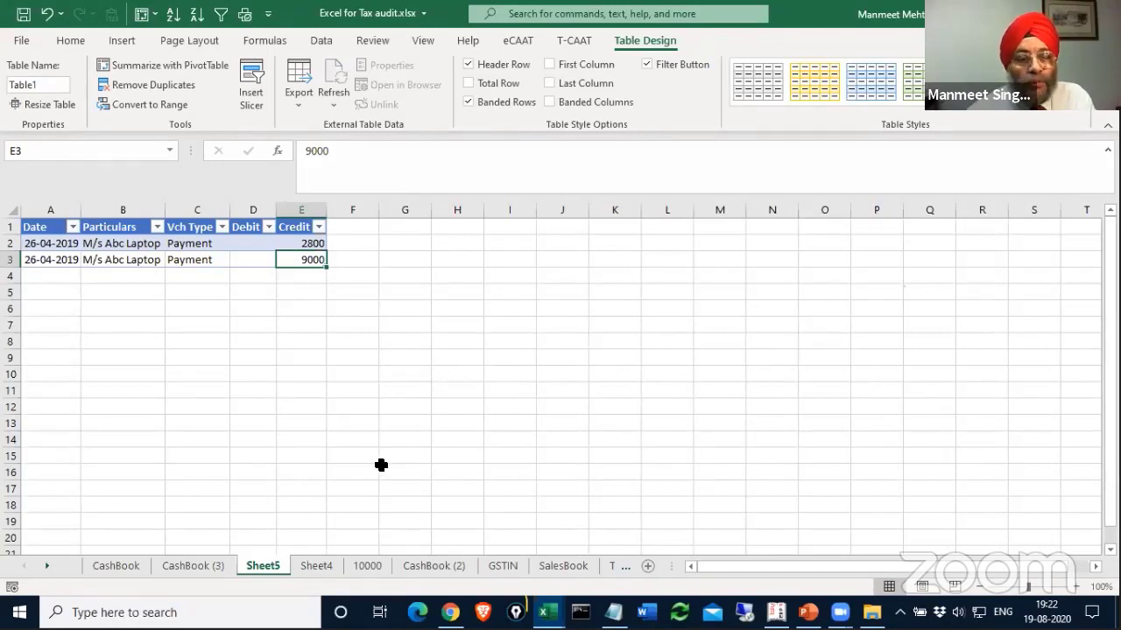
pyautogui.click(368, 566)
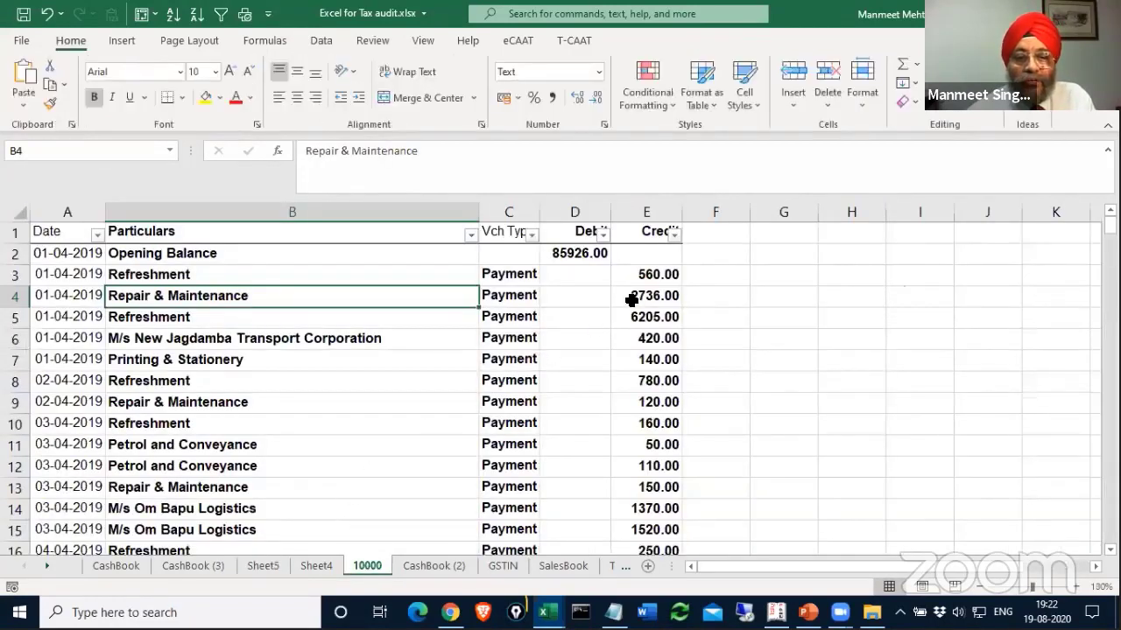
pyautogui.click(329, 565)
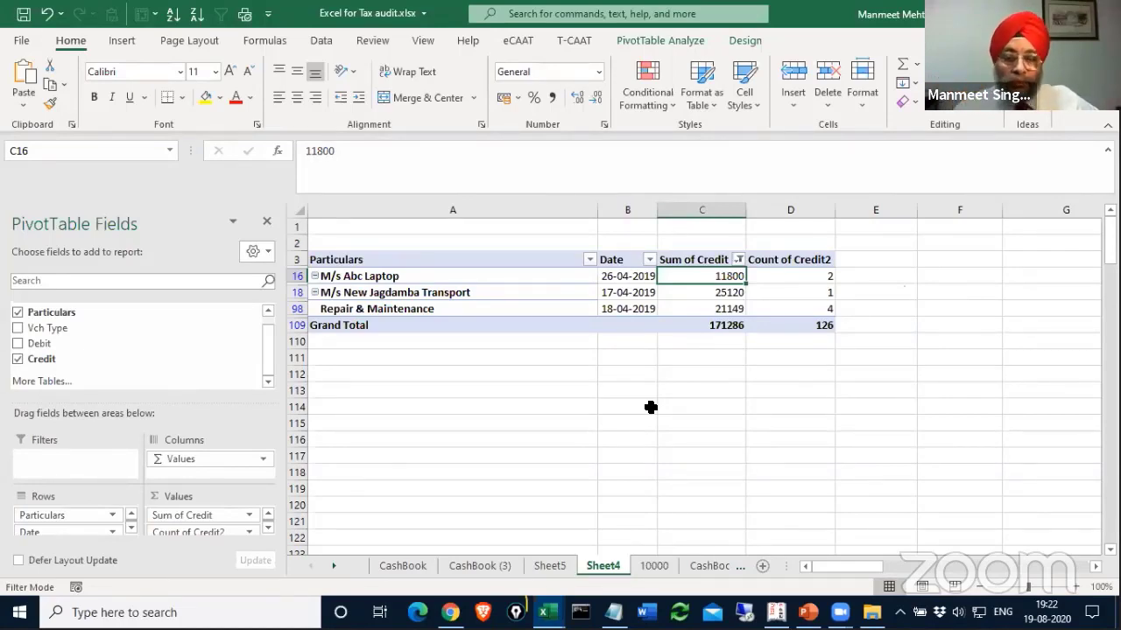
# Duplicate the CashBook sheet directly after the original and rename the copy Penalty.
pyautogui.hotkey('ctrl', 'pagedown')
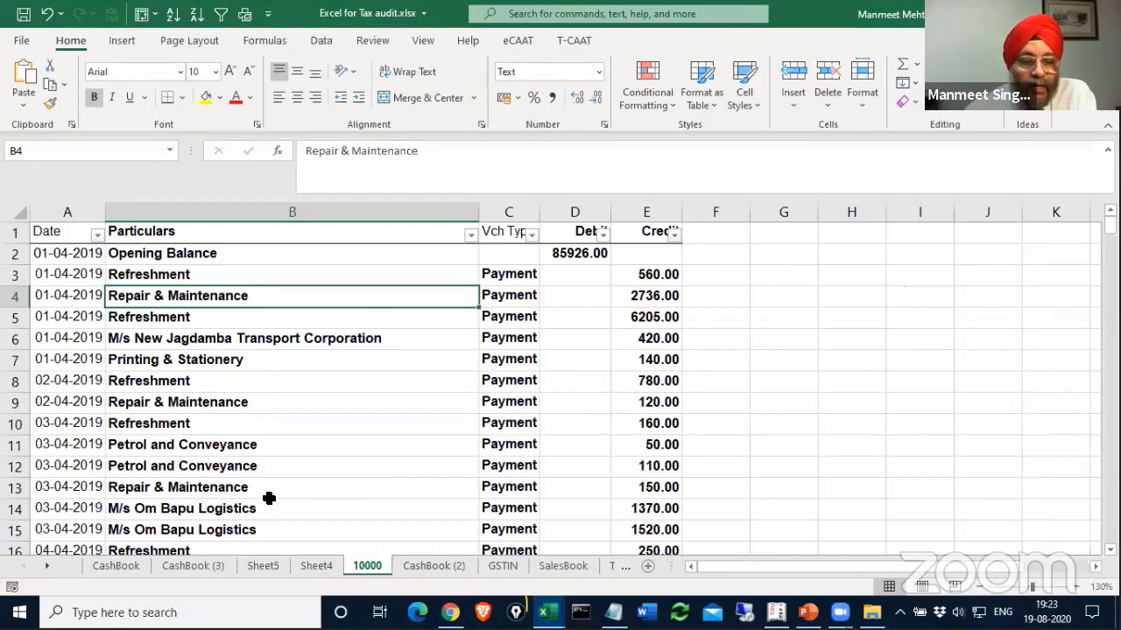
pyautogui.click(123, 567)
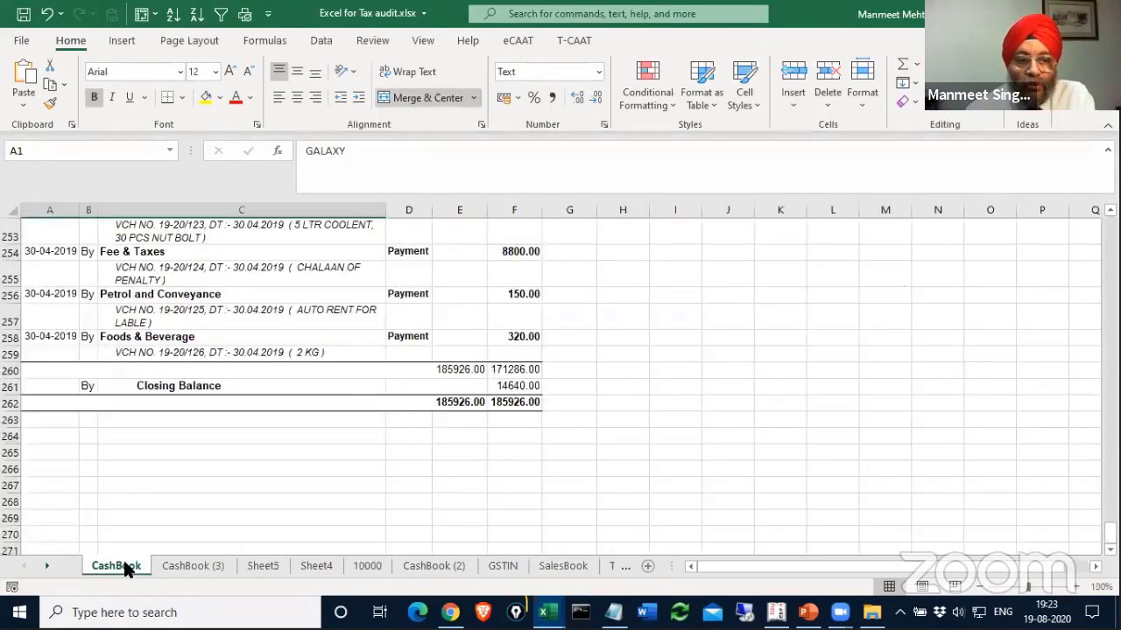
pyautogui.scroll(20, 297, 400)
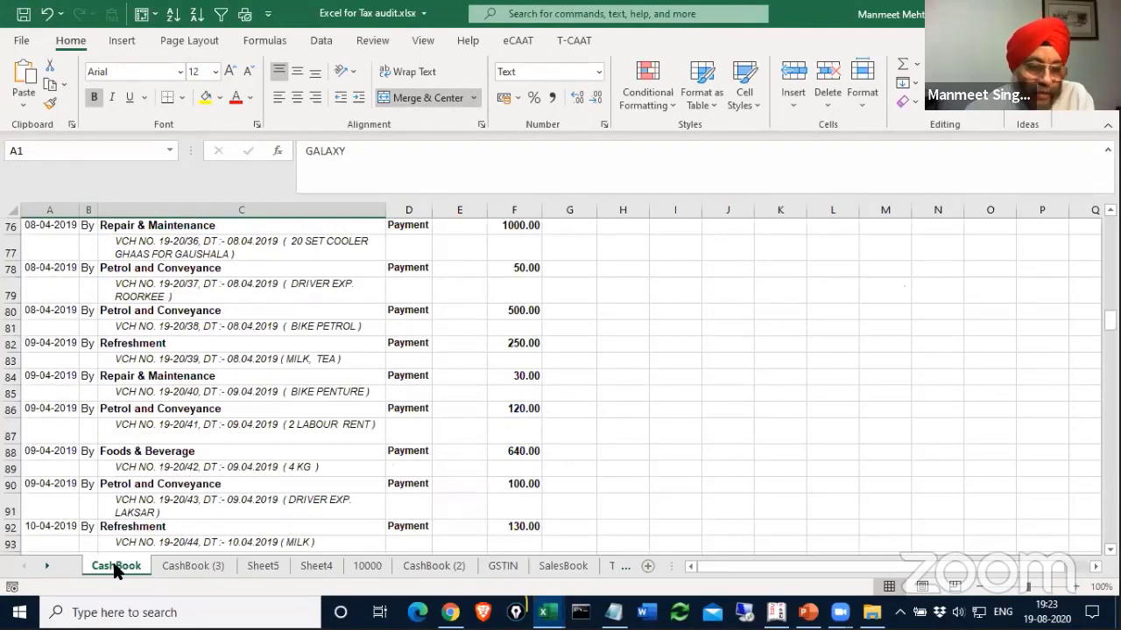
pyautogui.moveTo(116, 566); pyautogui.dragTo(226, 561)
pyautogui.rightClick(226, 561)
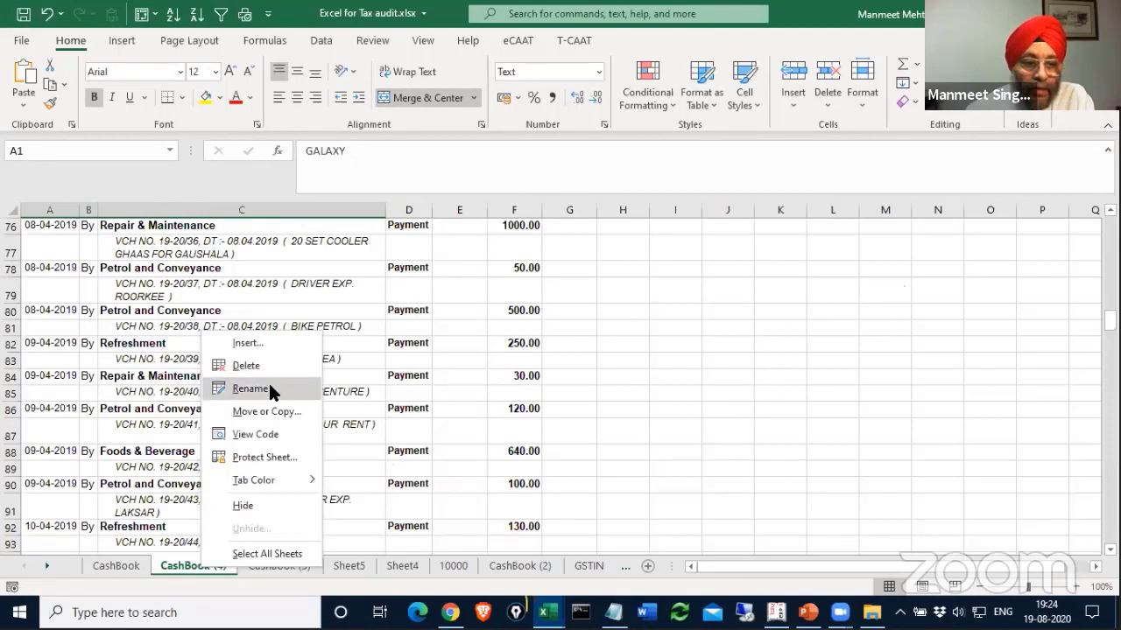
pyautogui.click(270, 387)
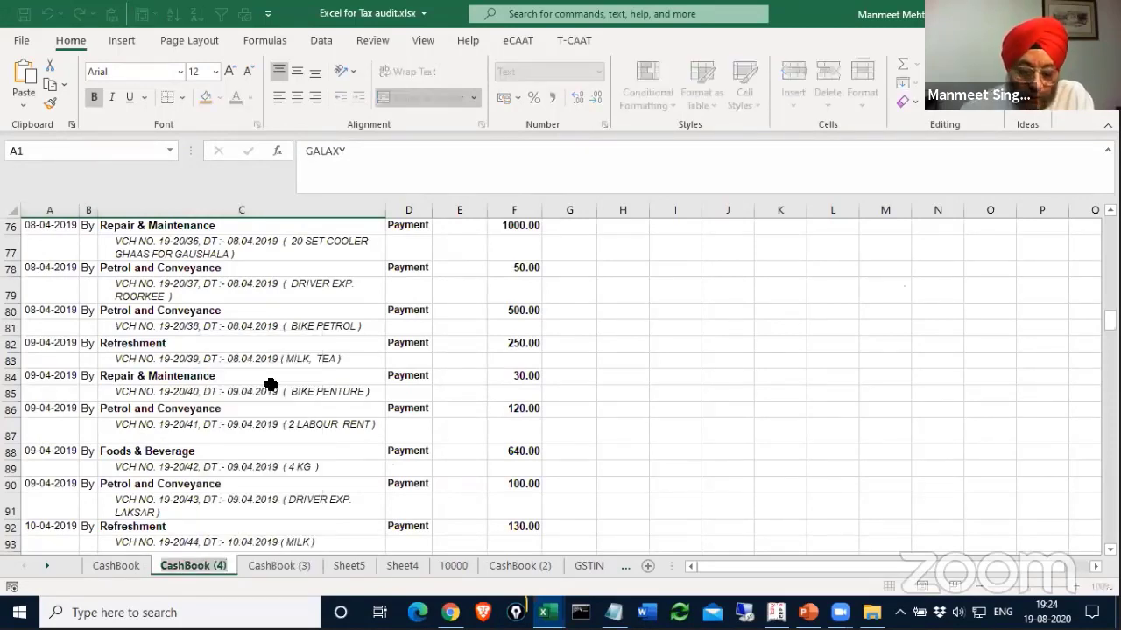
pyautogui.write('Penalty')
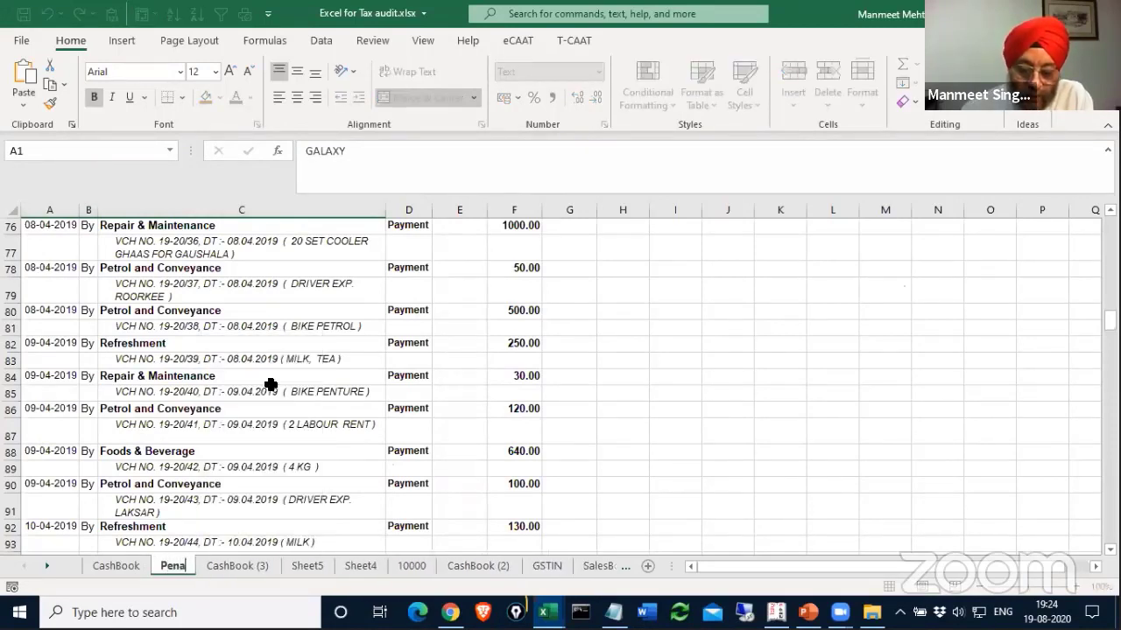
pyautogui.press('Return')
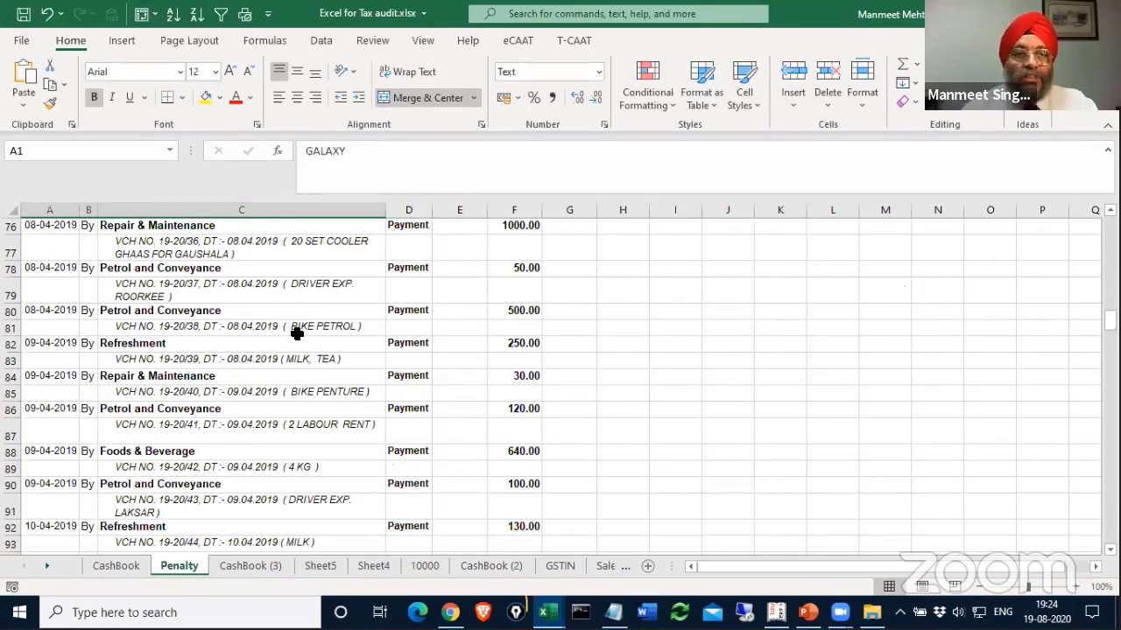
# Delete the three title rows above the column headings and unmerge all cells on the Penalty sheet.
pyautogui.scroll(2, 296, 334)
pyautogui.hotkey('ctrl', 'Home')
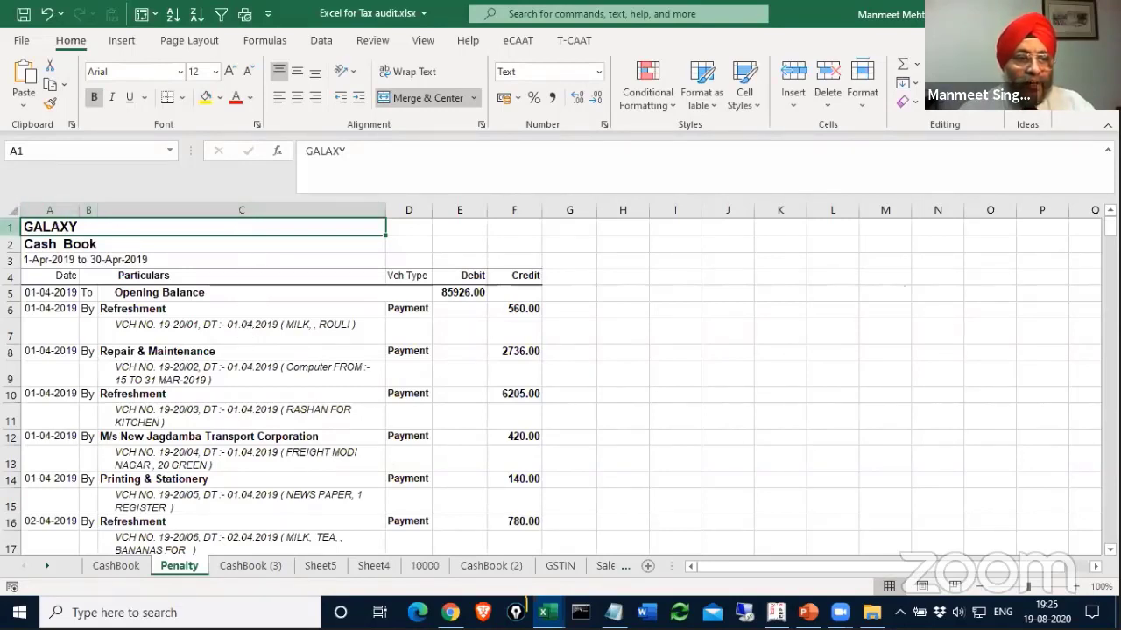
pyautogui.moveTo(11, 225); pyautogui.dragTo(10, 253)
pyautogui.rightClick(10, 253)
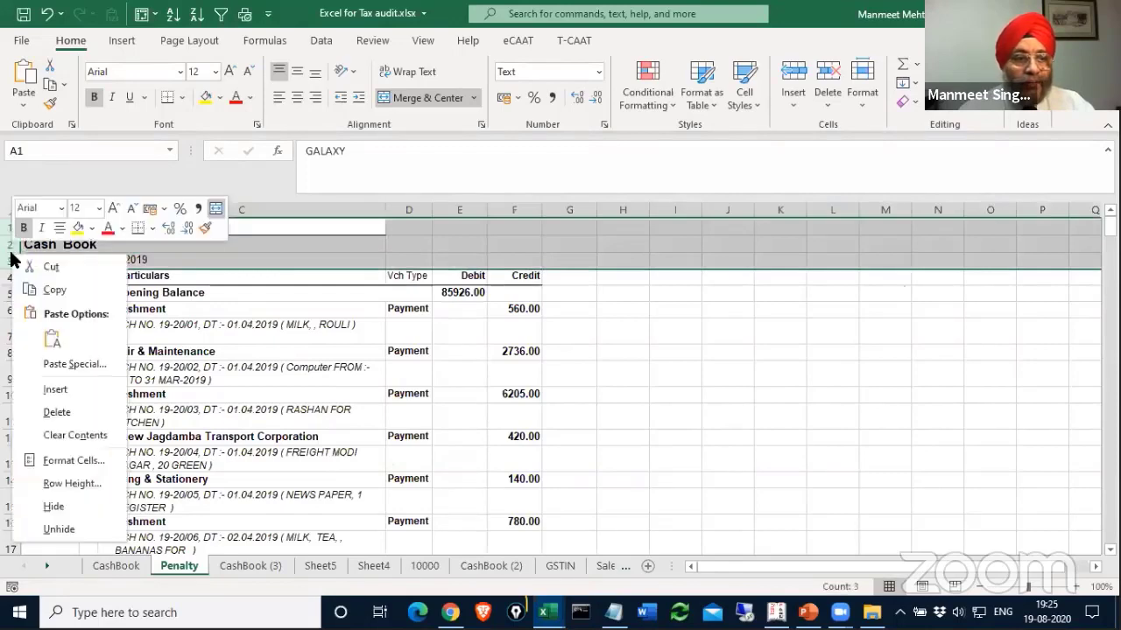
pyautogui.click(76, 410)
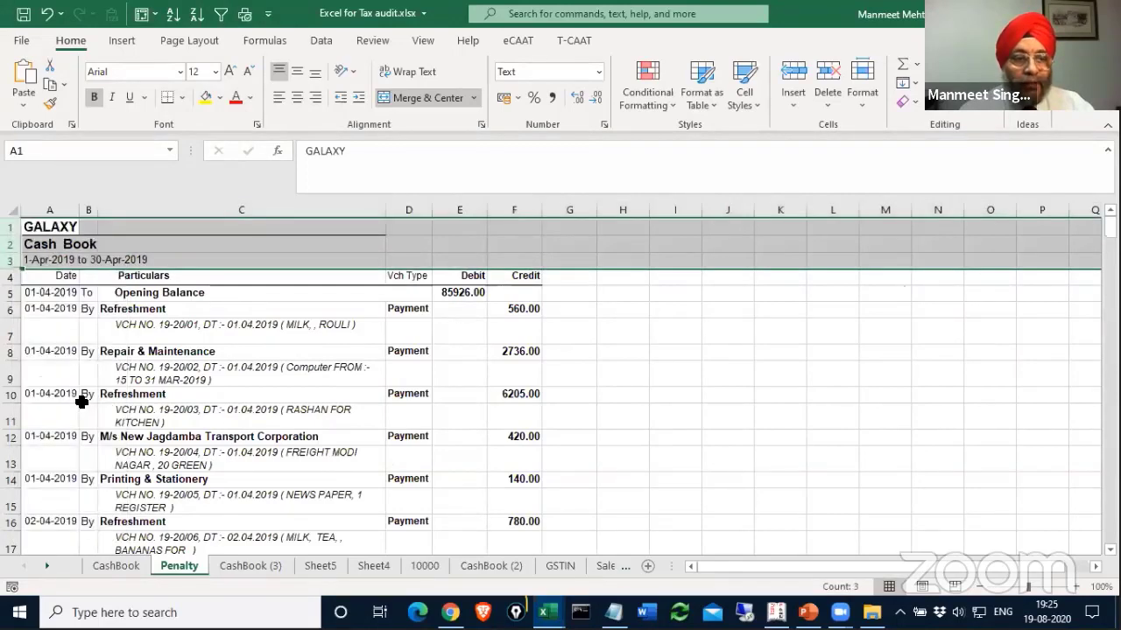
pyautogui.click(103, 396)
pyautogui.click(11, 211)
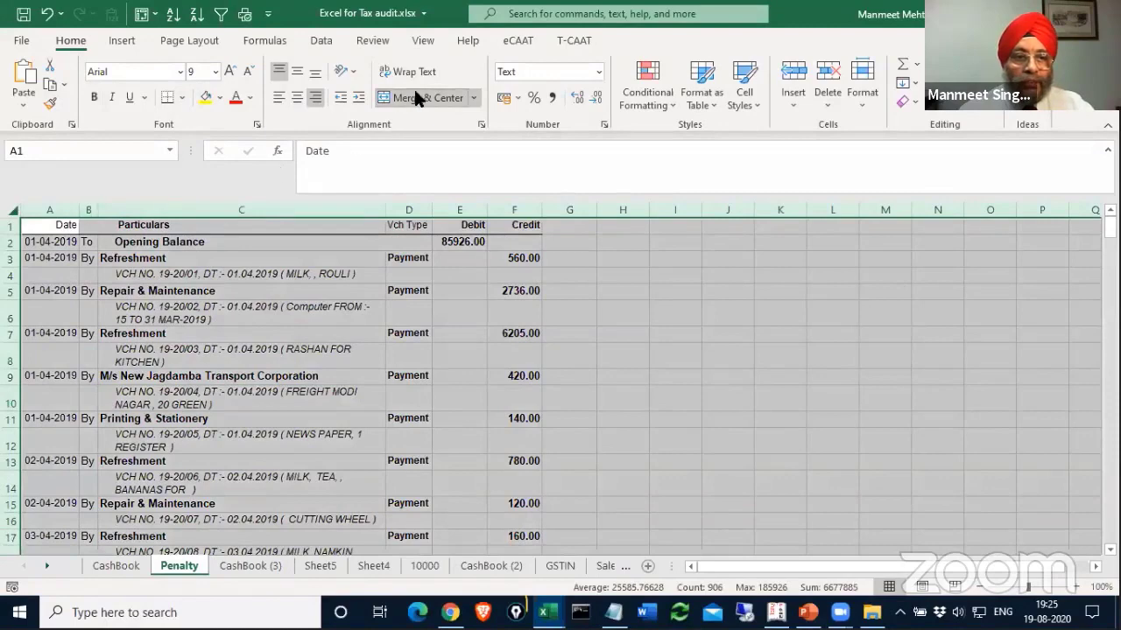
pyautogui.click(316, 98)
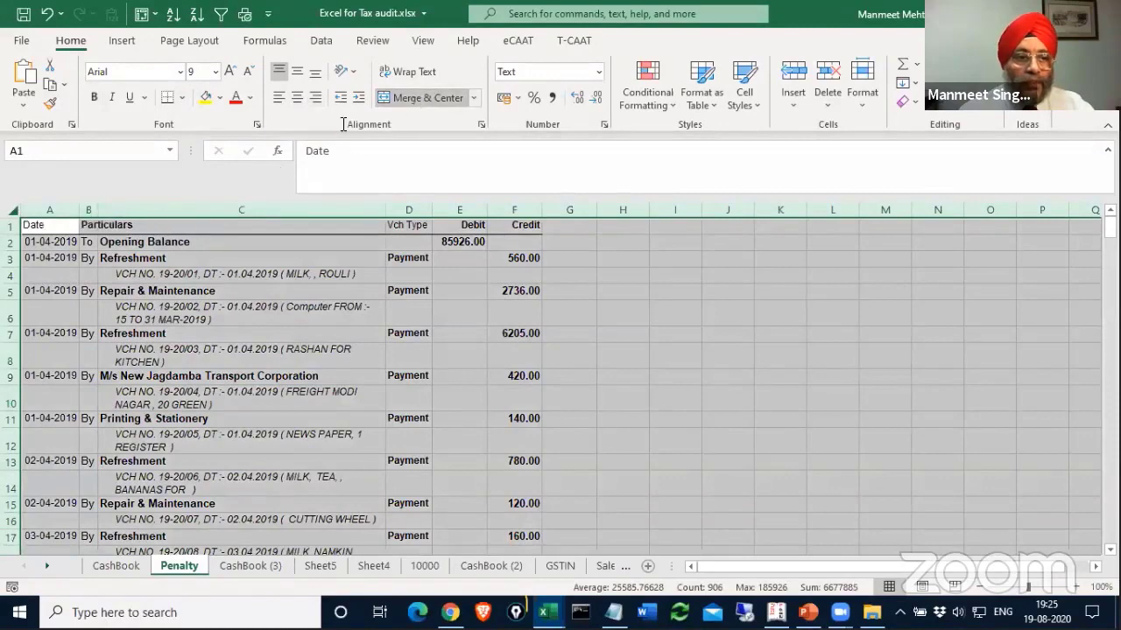
# Fill the Particulars heading from B1 into C1 and delete column B with its To/By entries.
pyautogui.click(89, 210)
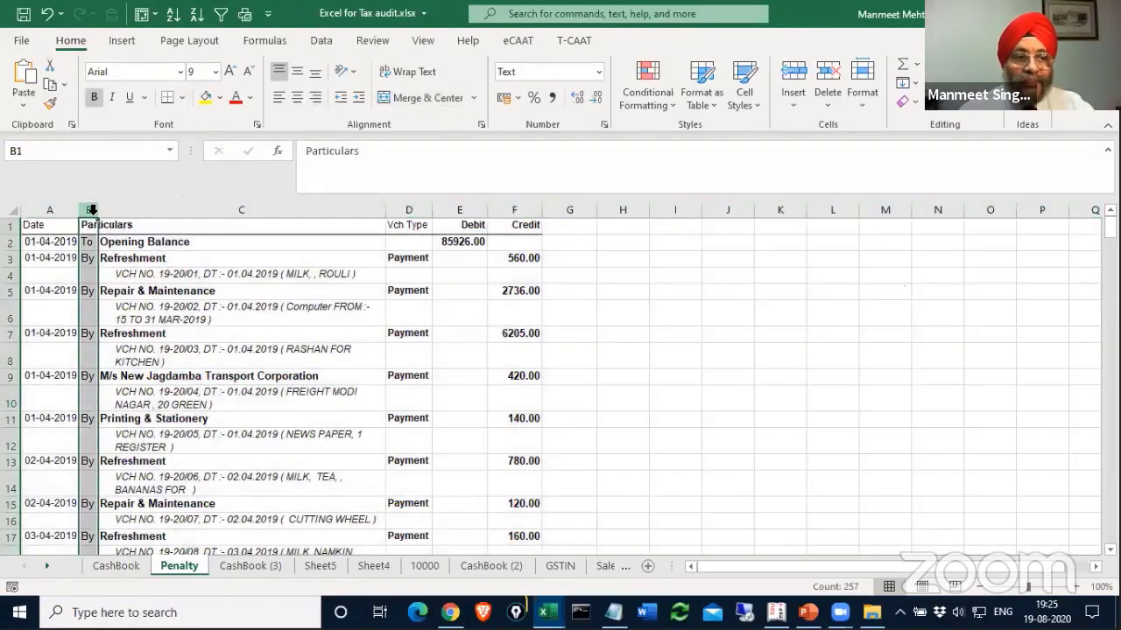
pyautogui.click(129, 275)
pyautogui.click(90, 227)
pyautogui.moveTo(97, 233); pyautogui.dragTo(215, 236)
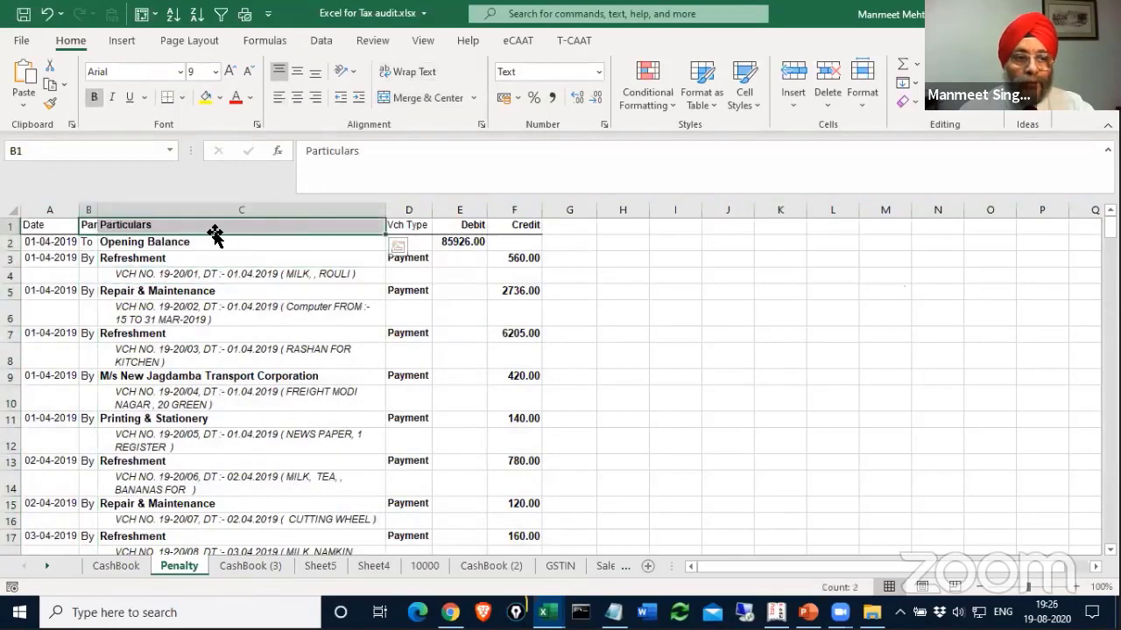
pyautogui.click(88, 208)
pyautogui.rightClick(88, 207)
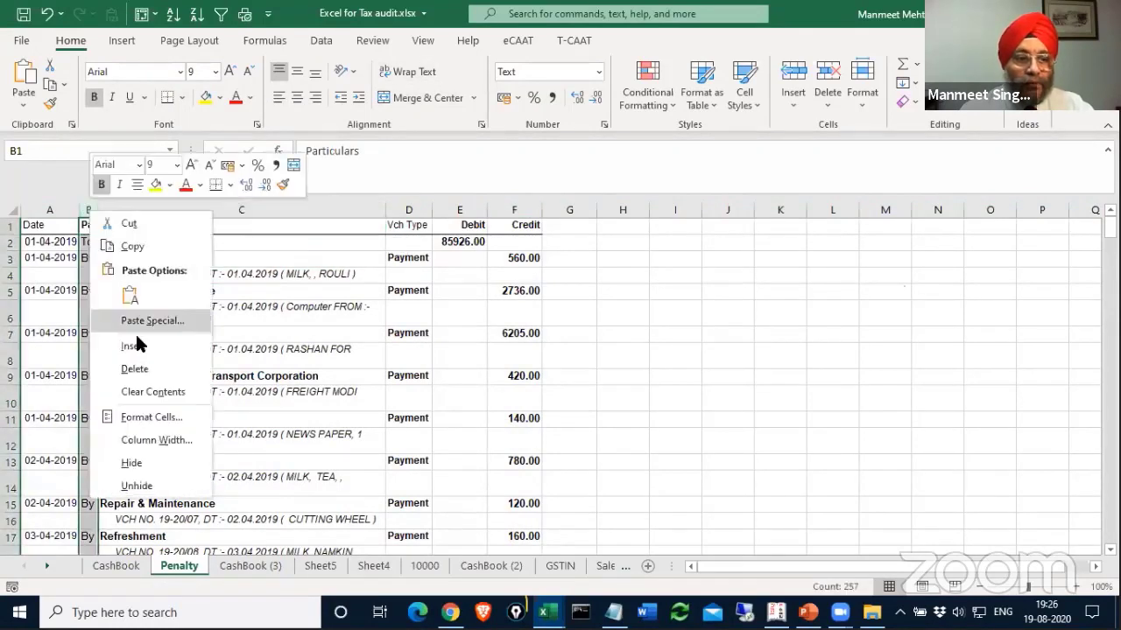
pyautogui.click(140, 366)
pyautogui.click(241, 365)
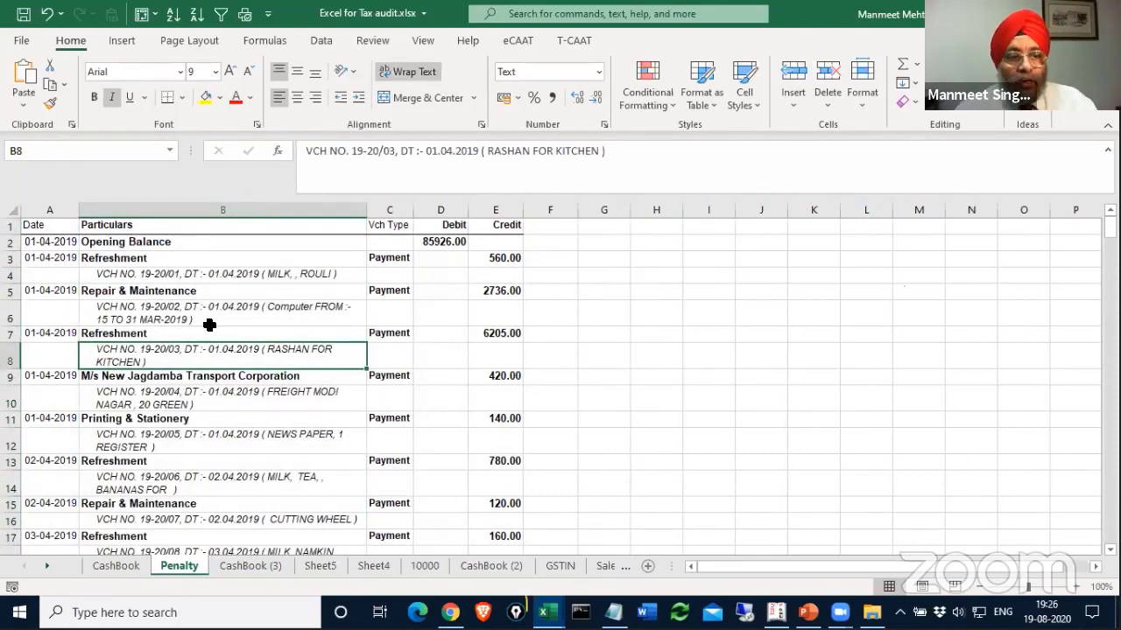
# Search the Particulars column for "Penalty" and look through the surrounding narrations up to the start of the sheet.
pyautogui.click(219, 210)
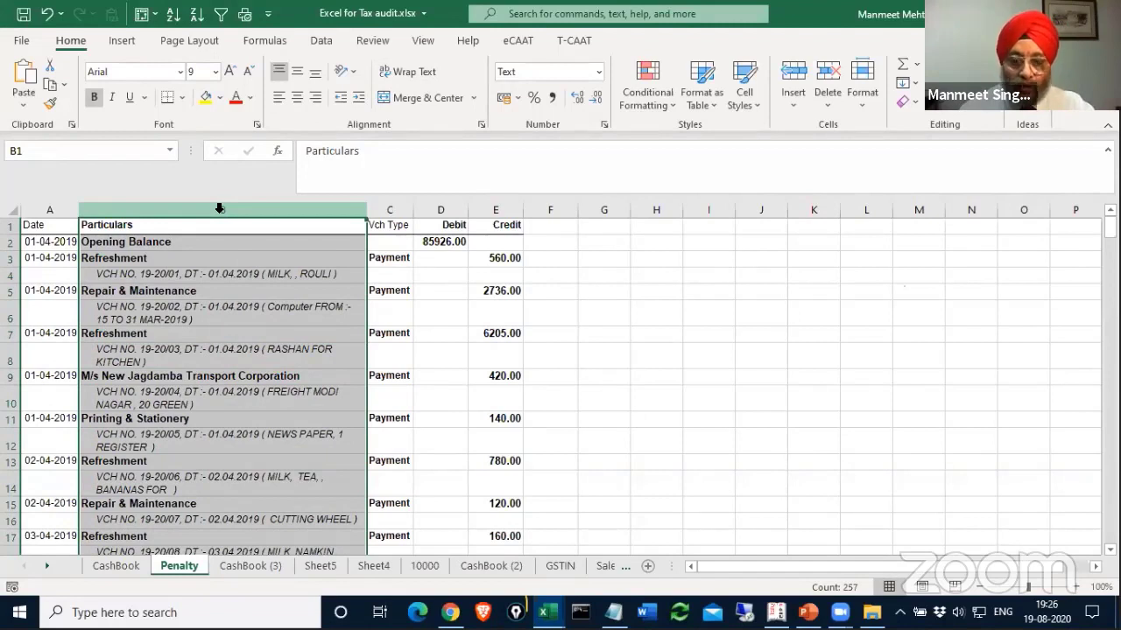
pyautogui.hotkey('ctrl', 'f')
pyautogui.write('Penat')
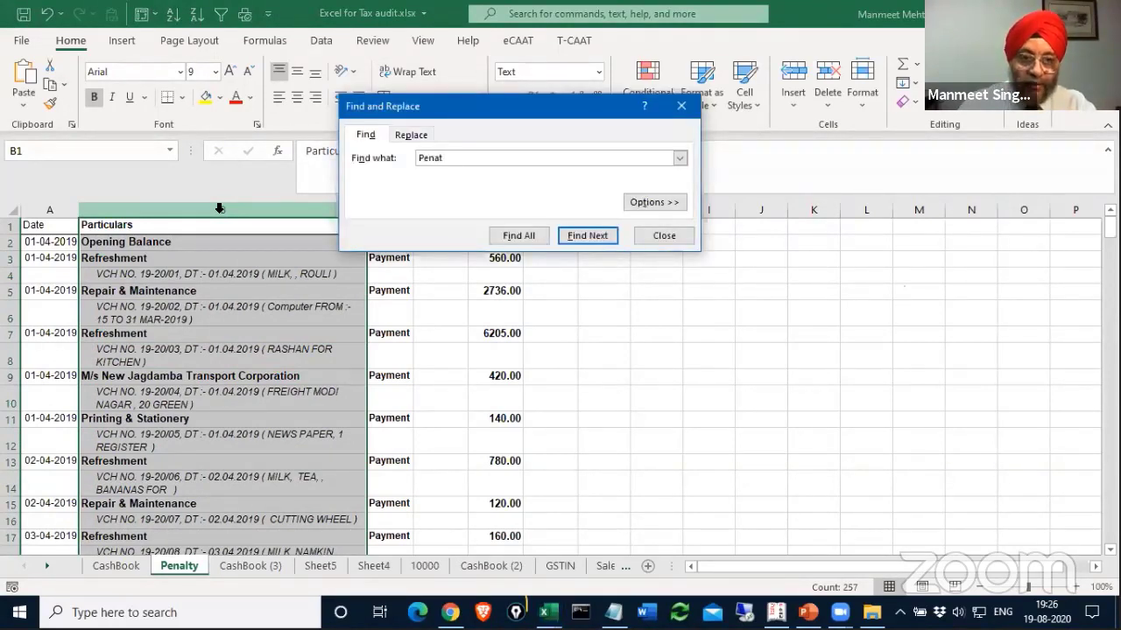
pyautogui.press('BackSpace')
pyautogui.write('ly')
pyautogui.press('BackSpace')
pyautogui.write('ty')
pyautogui.click(589, 234)
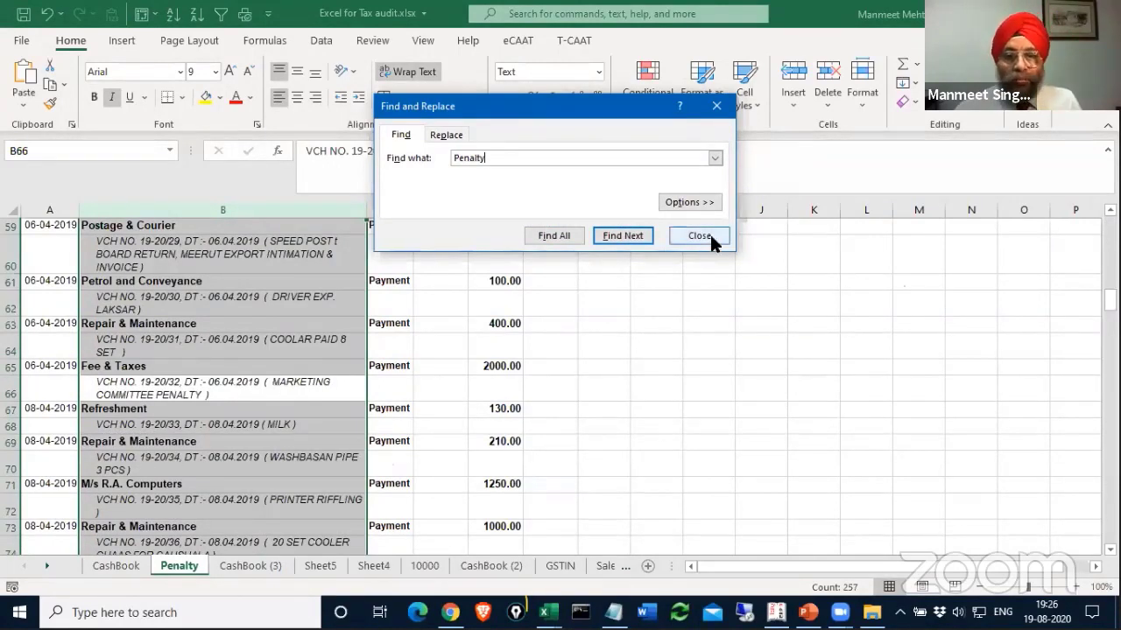
pyautogui.scroll(-10, 170, 354)
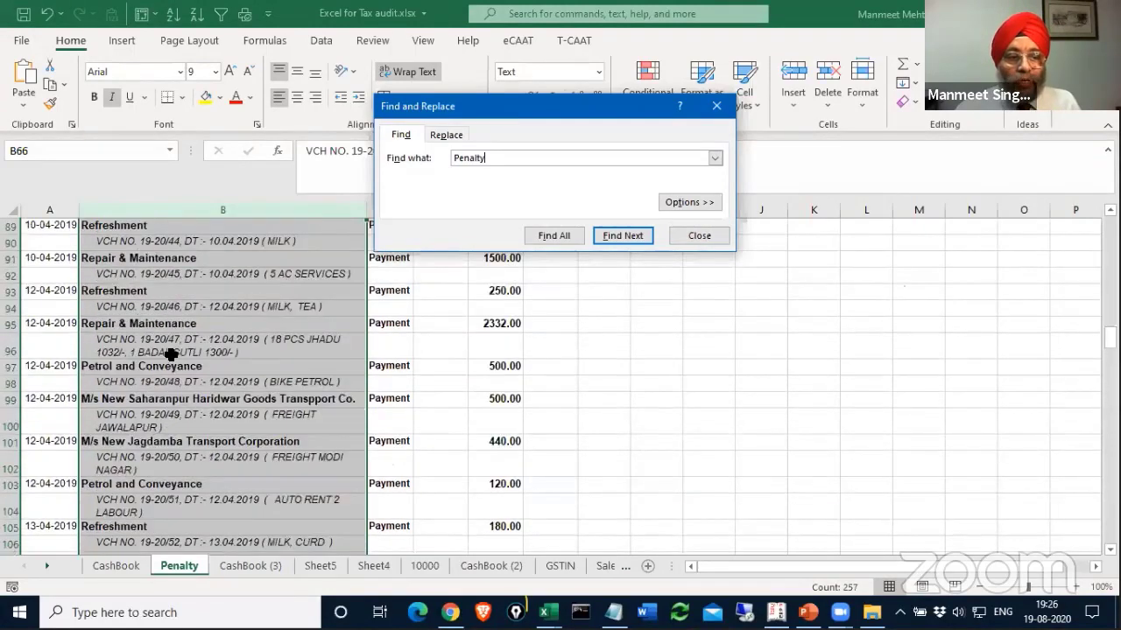
pyautogui.scroll(20, 171, 355)
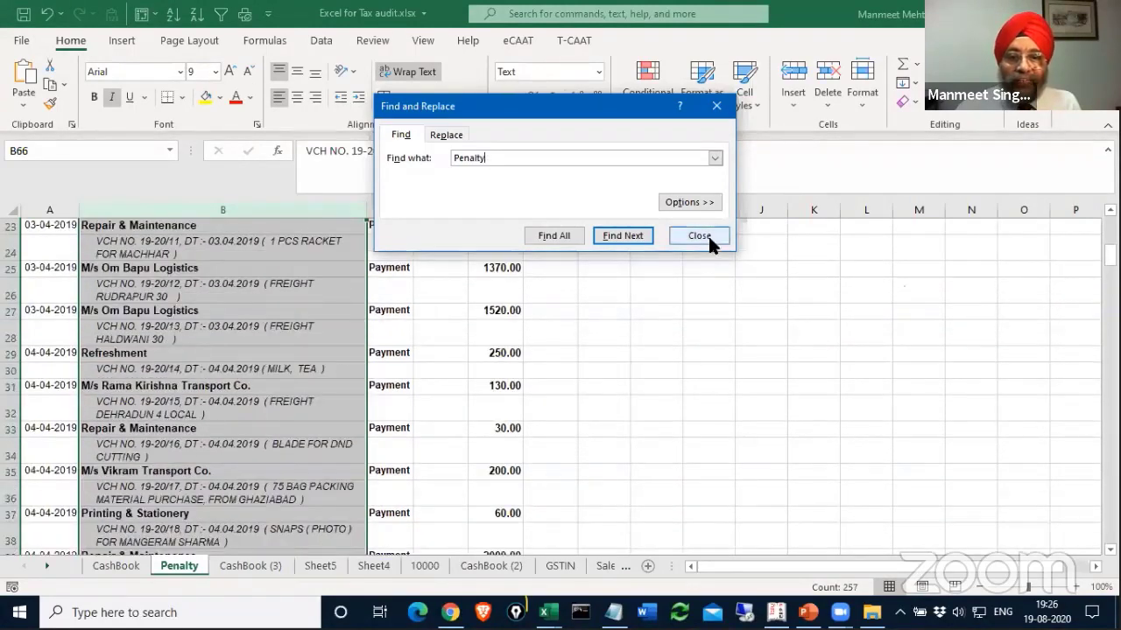
pyautogui.click(707, 236)
pyautogui.scroll(3, 199, 337)
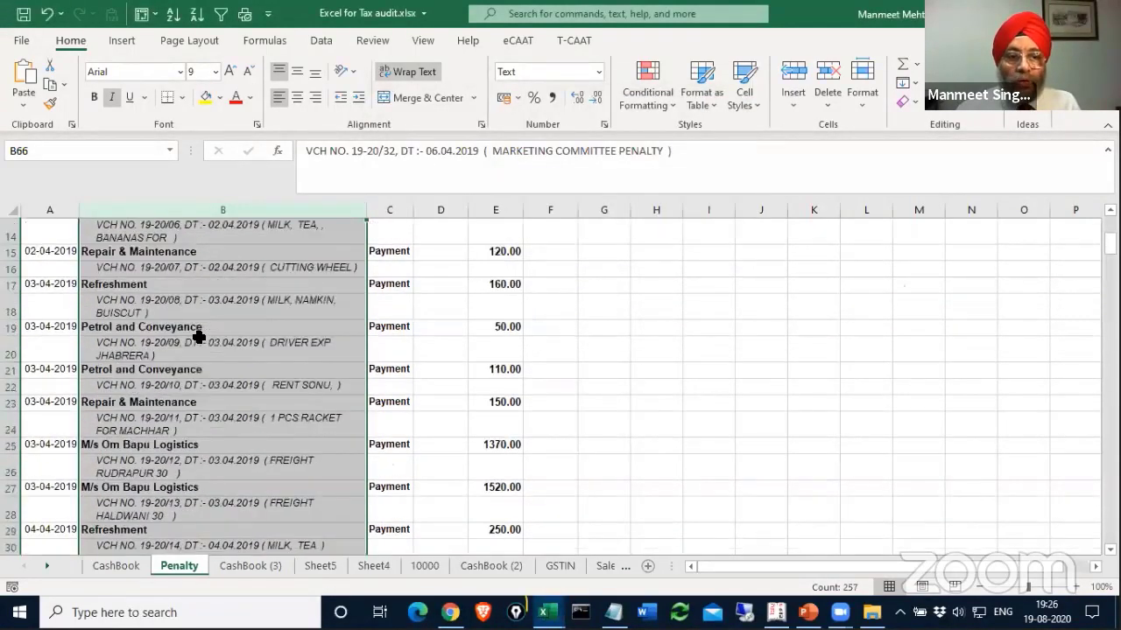
pyautogui.scroll(5, 199, 337)
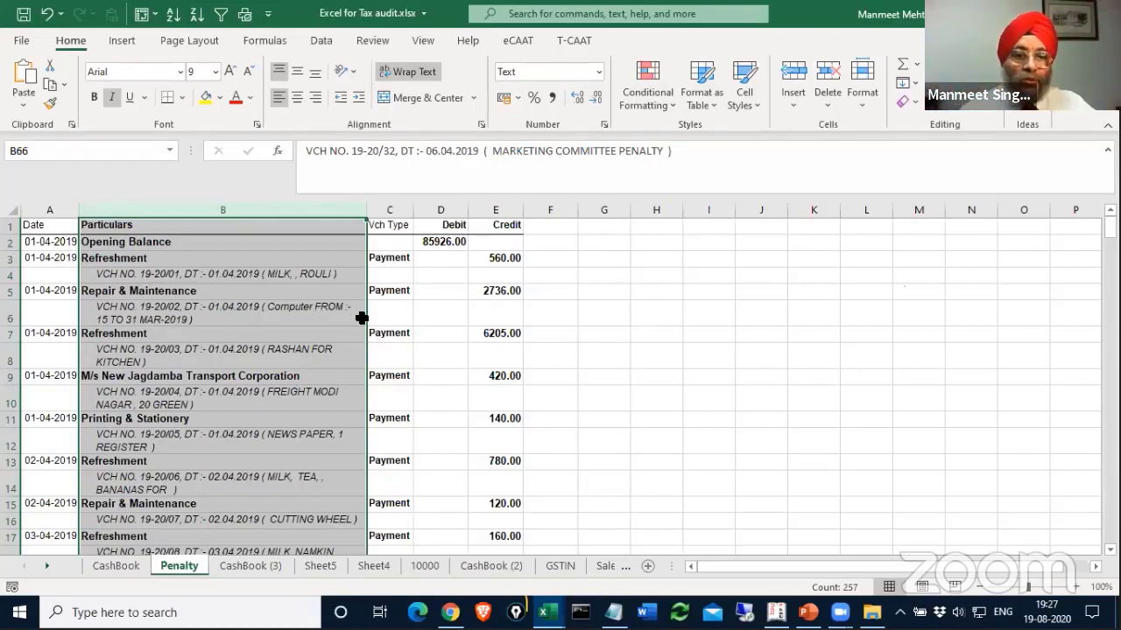
pyautogui.click(265, 318)
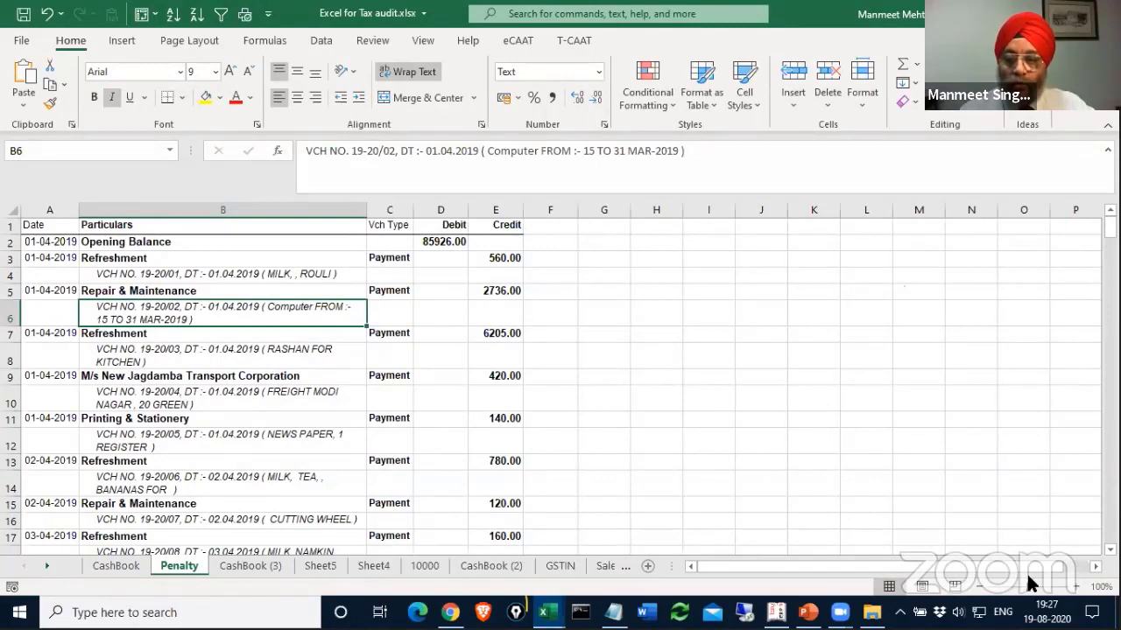
# Delete rows 257 to 260 with the totals and closing balance at the end of the data.
pyautogui.click(284, 335)
pyautogui.hotkey('ctrl', 'Down')
pyautogui.moveTo(11, 370); pyautogui.dragTo(11, 422)
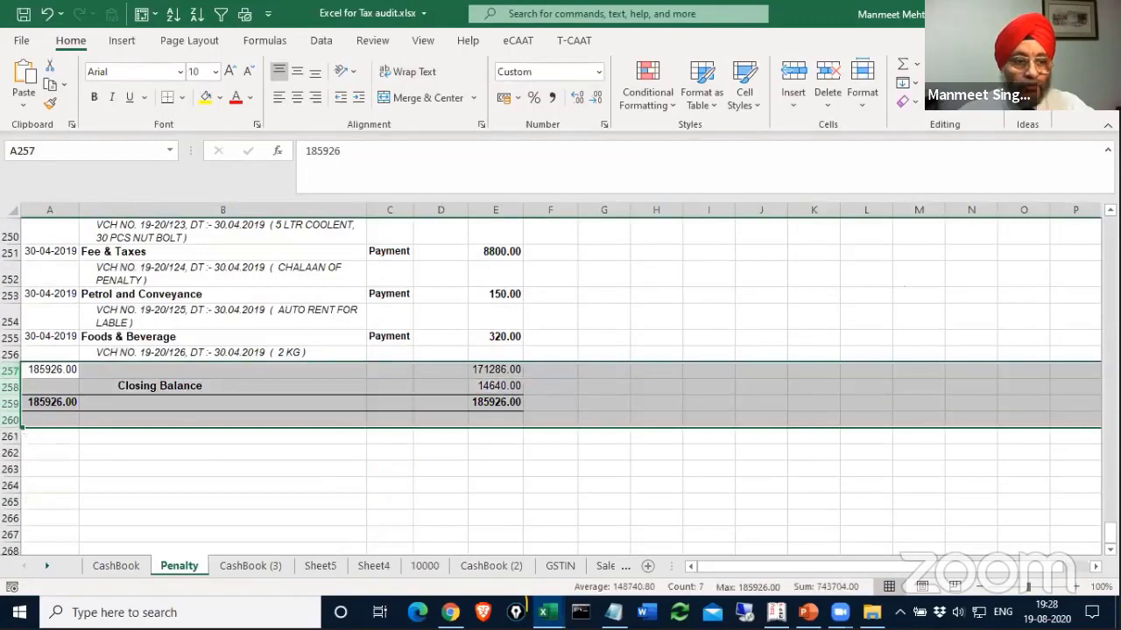
pyautogui.rightClick(12, 403)
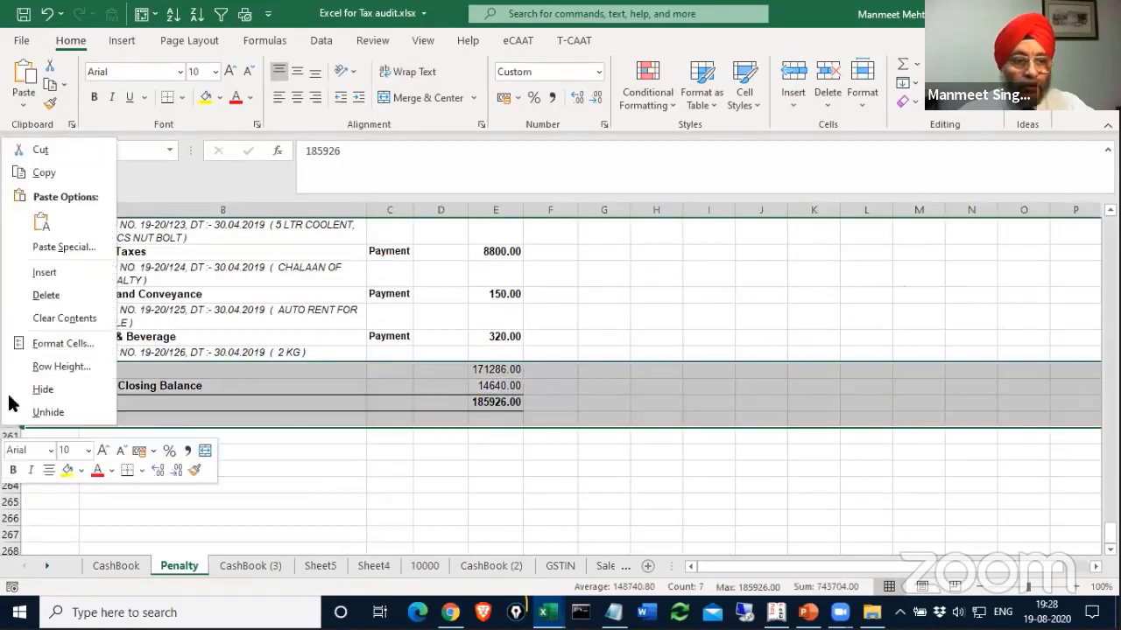
pyautogui.click(43, 295)
# Turn on filtering for the column headings of the whole Penalty sheet.
pyautogui.hotkey('ctrl', 'Home')
pyautogui.click(11, 210)
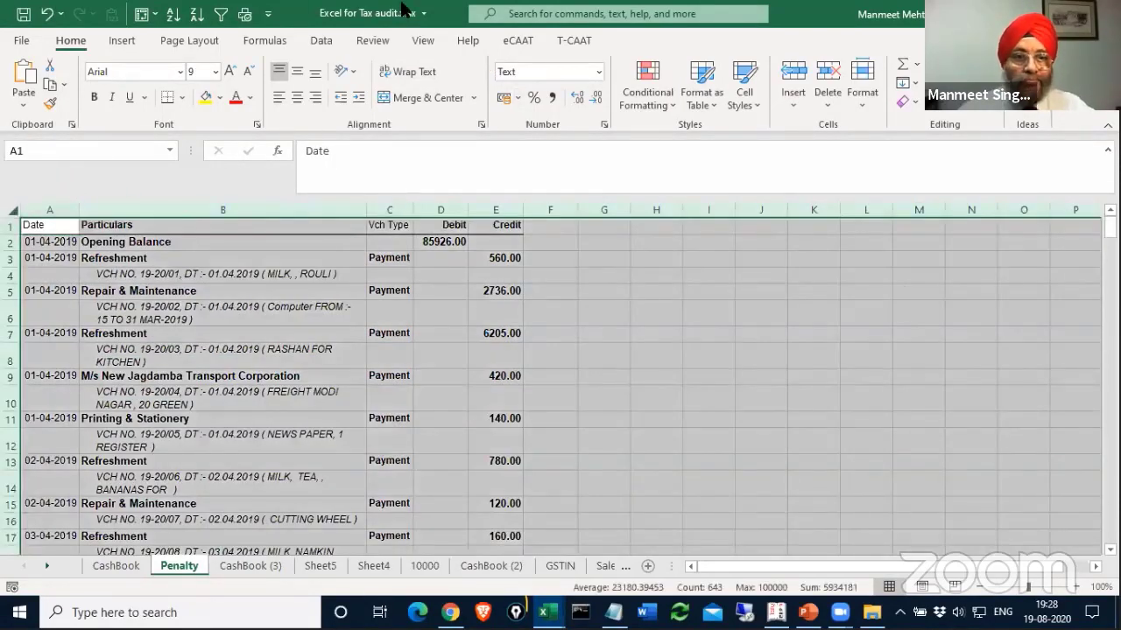
pyautogui.click(322, 41)
pyautogui.click(679, 84)
pyautogui.click(601, 356)
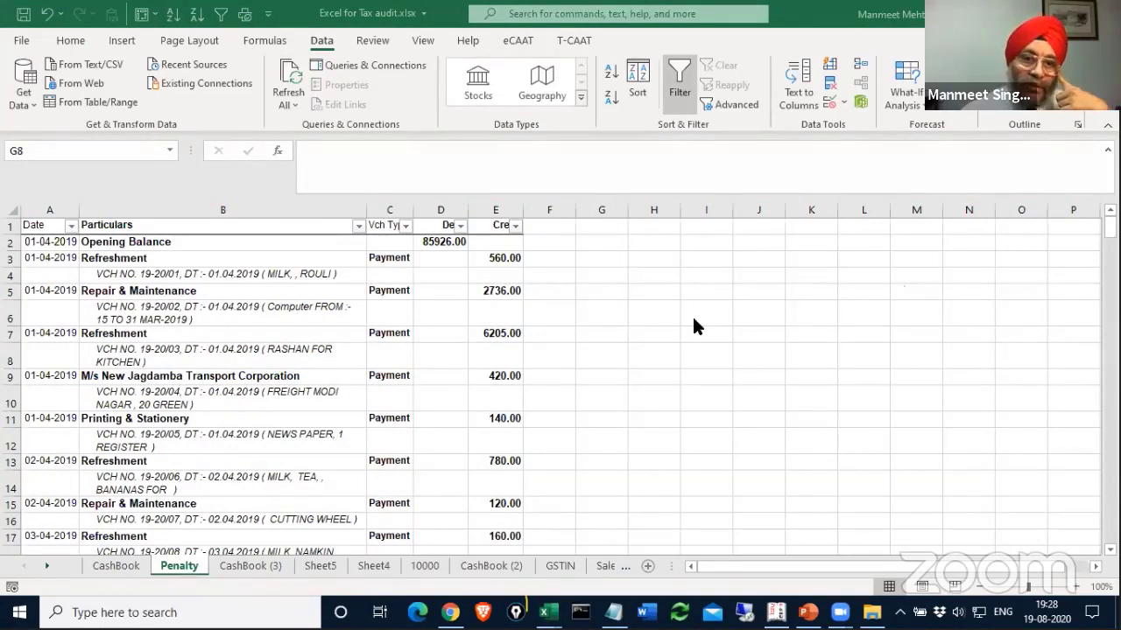
pyautogui.click(513, 223)
pyautogui.click(514, 226)
pyautogui.moveTo(473, 276)
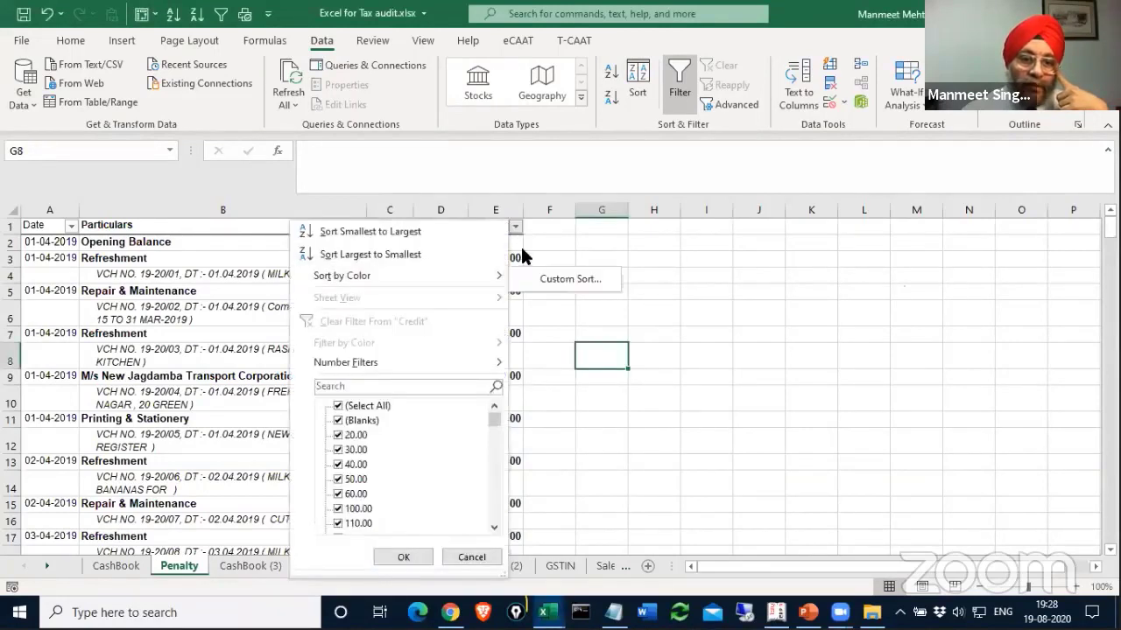
pyautogui.click(668, 332)
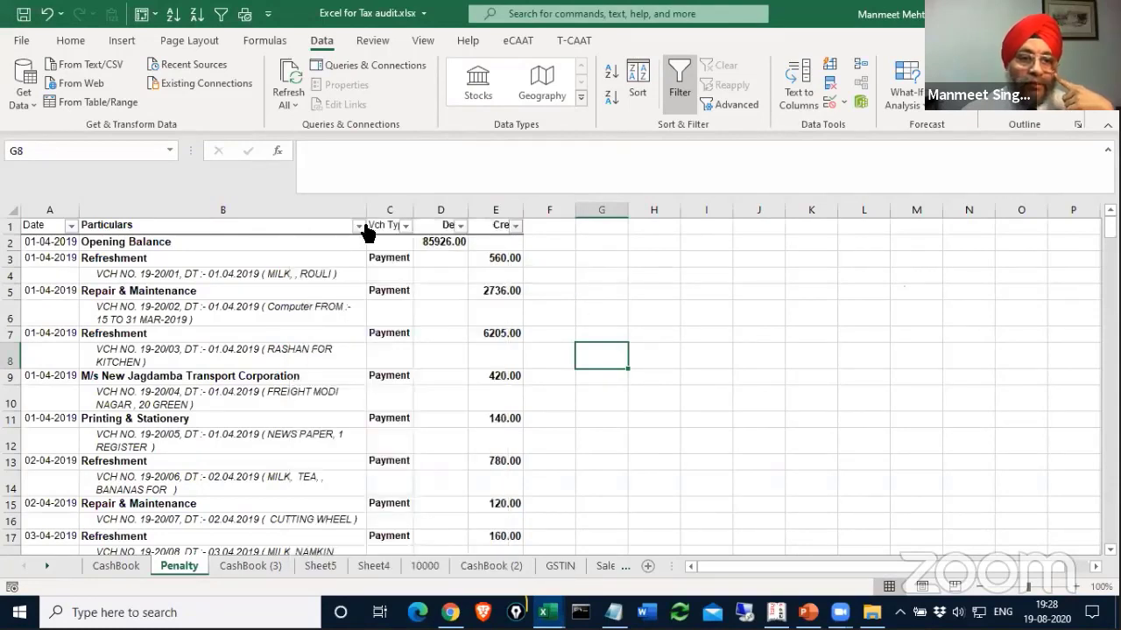
# Filter the Particulars column to show only Refreshment, and clear that filter again.
pyautogui.click(358, 226)
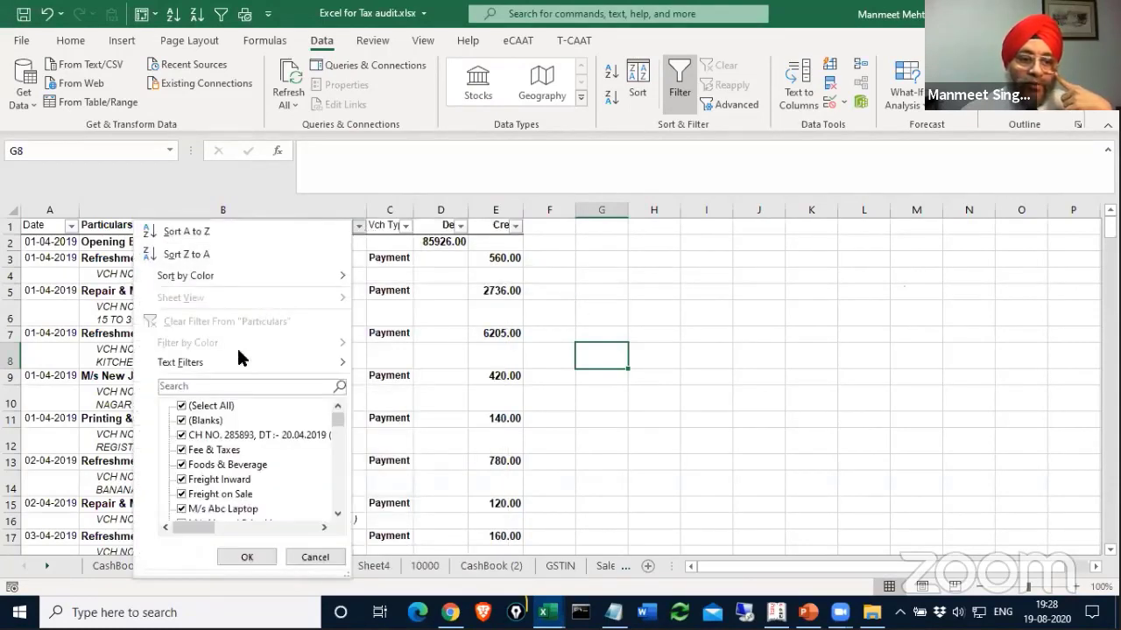
pyautogui.click(181, 406)
pyautogui.scroll(-5, 244, 442)
pyautogui.scroll(-1, 244, 442)
pyautogui.scroll(3, 244, 442)
pyautogui.scroll(-4, 244, 442)
pyautogui.click(211, 460)
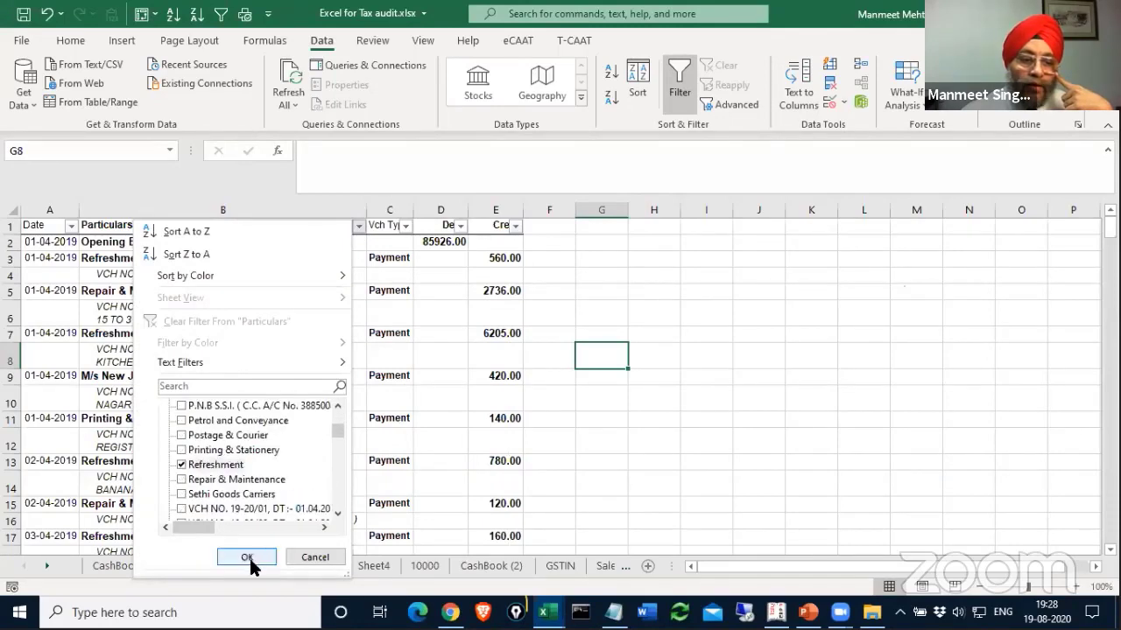
pyautogui.click(248, 557)
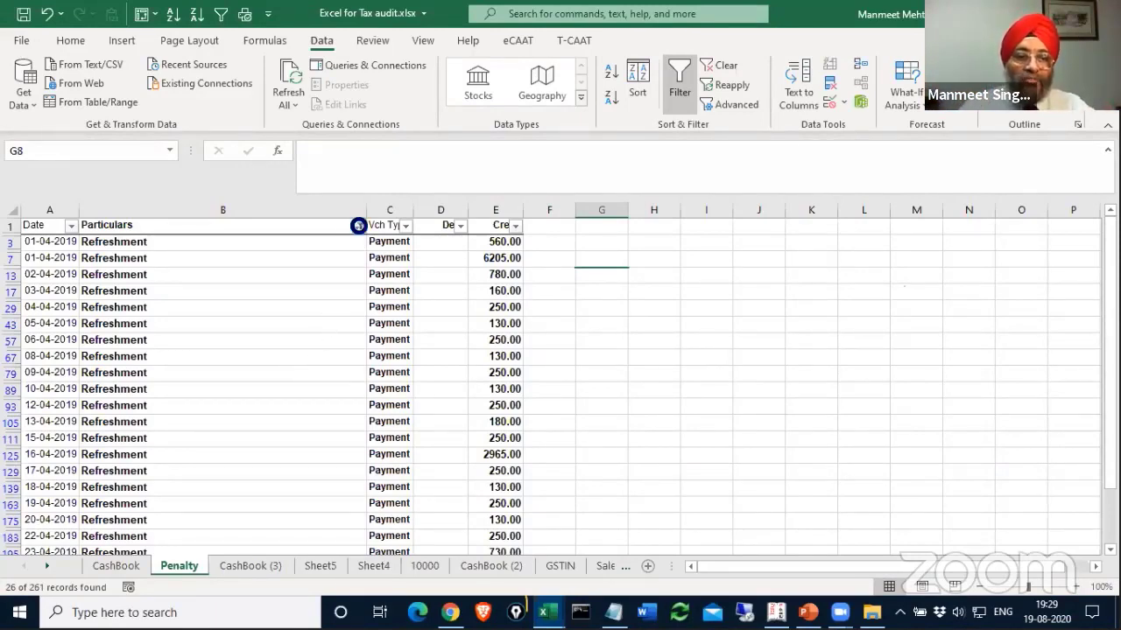
pyautogui.click(359, 226)
pyautogui.click(250, 321)
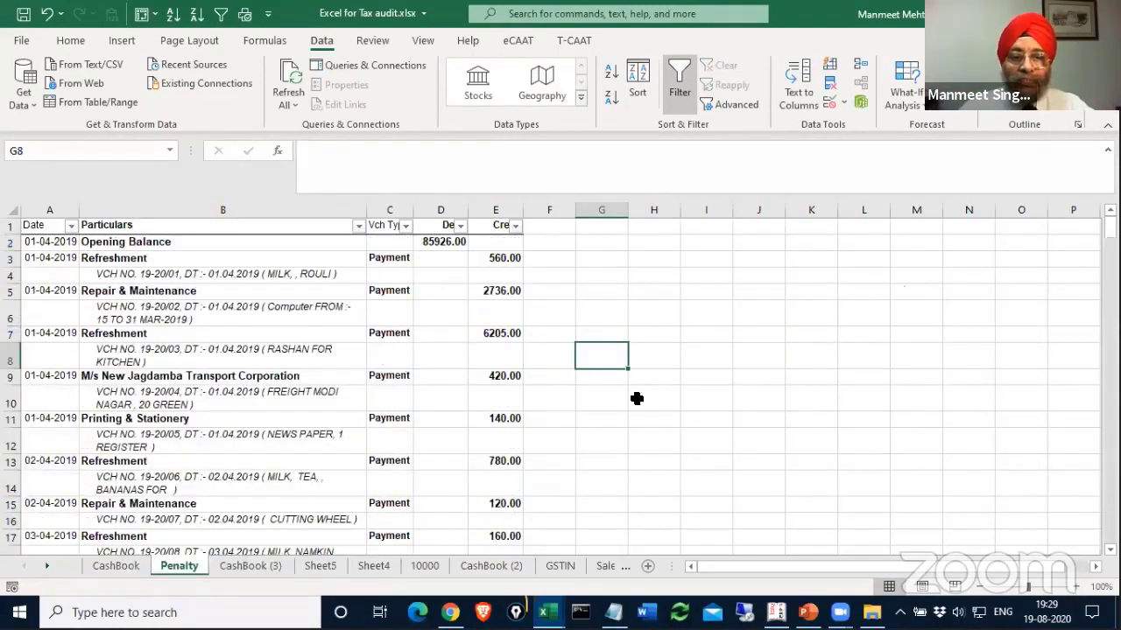
pyautogui.click(587, 226)
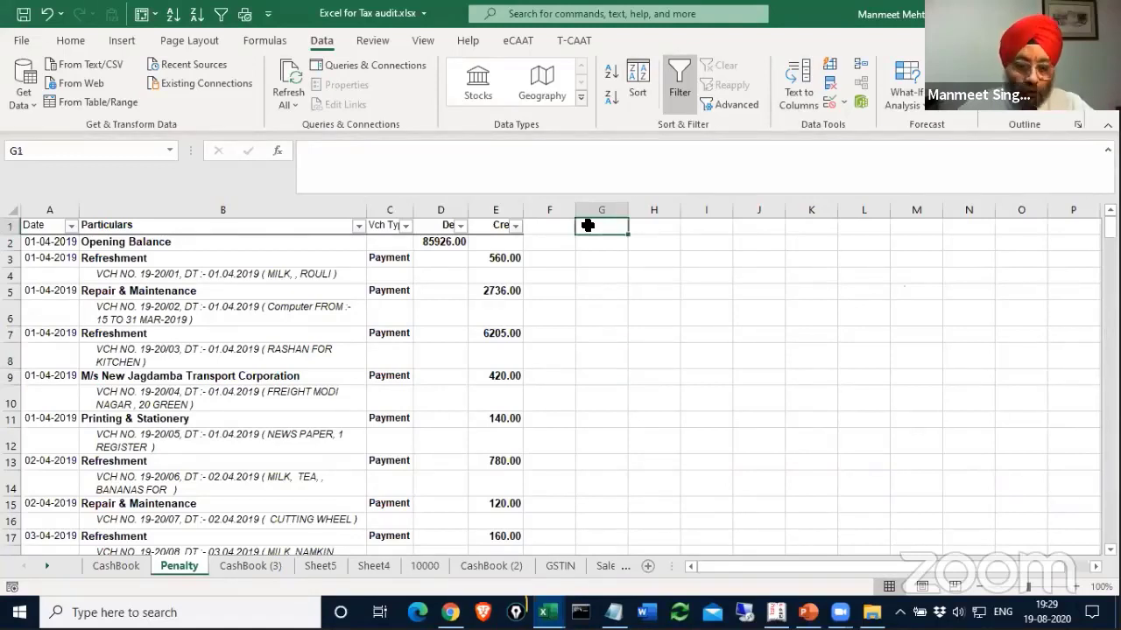
pyautogui.write('Cri')
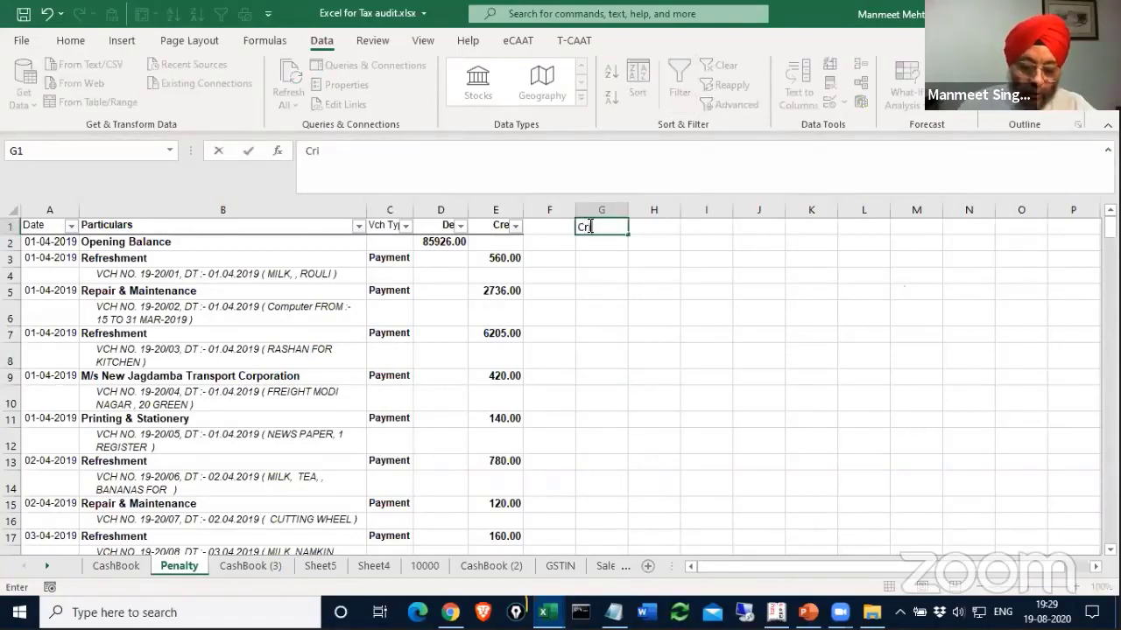
pyautogui.write('teria')
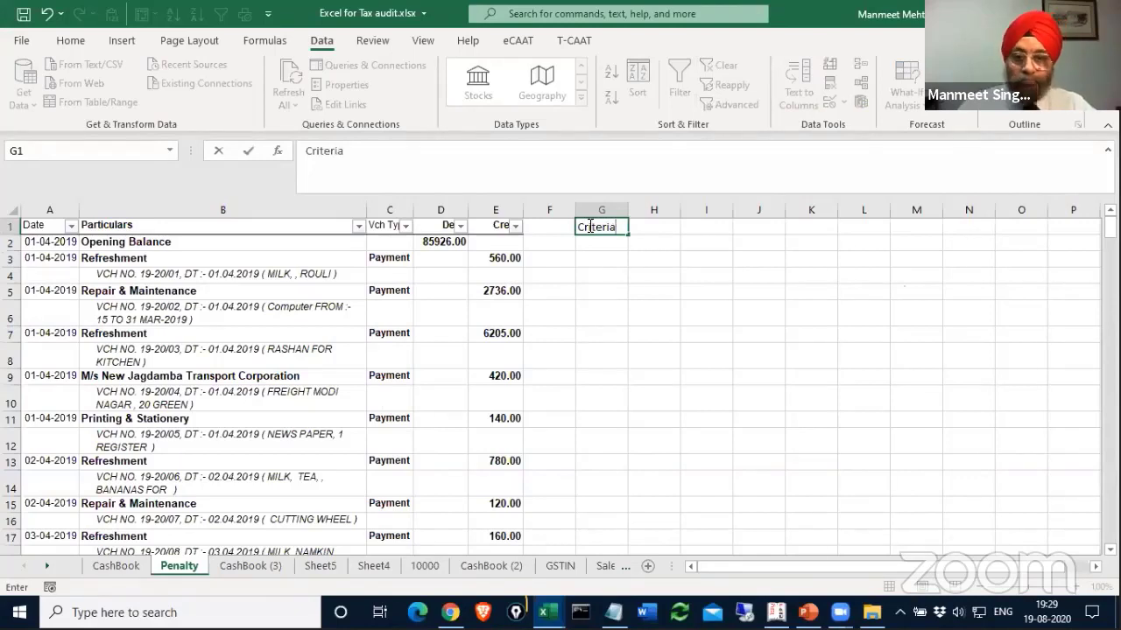
pyautogui.press('Return')
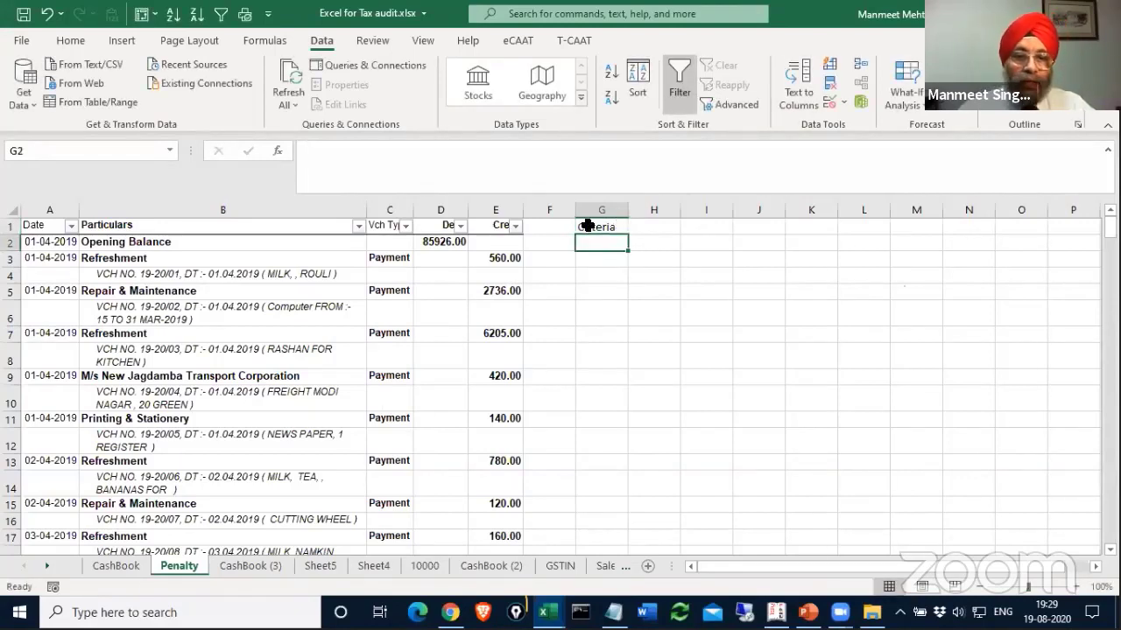
pyautogui.click(587, 226)
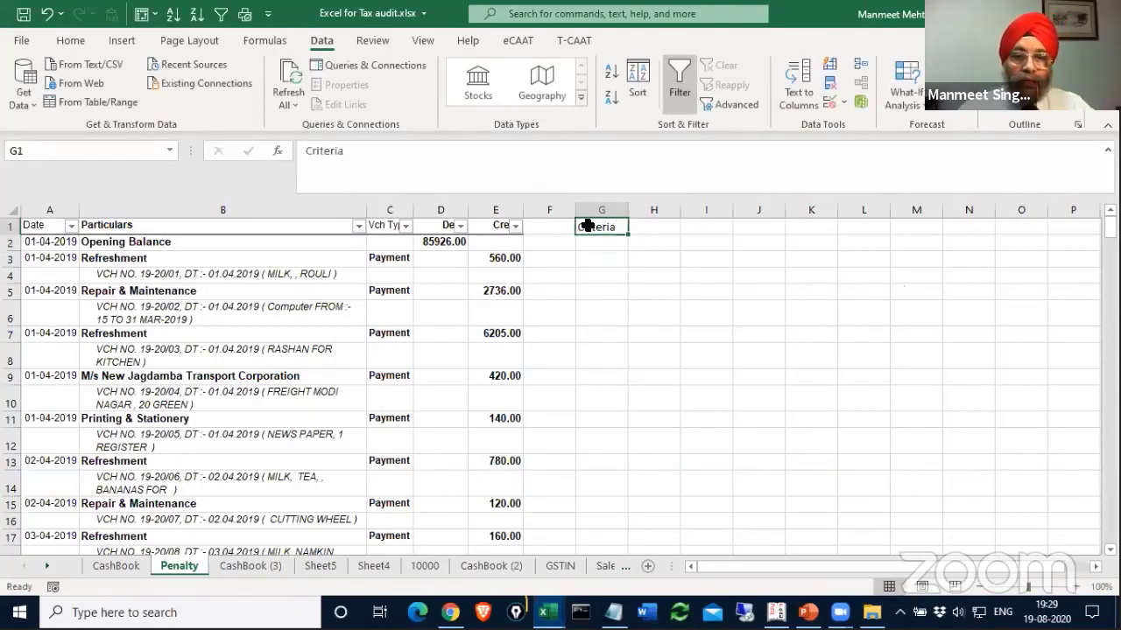
# Build a filter criteria range in G1:G2 by copying the Particulars heading and the Refreshment entry, and fit the column width.
pyautogui.click(146, 227)
pyautogui.hotkey('ctrl', 'c')
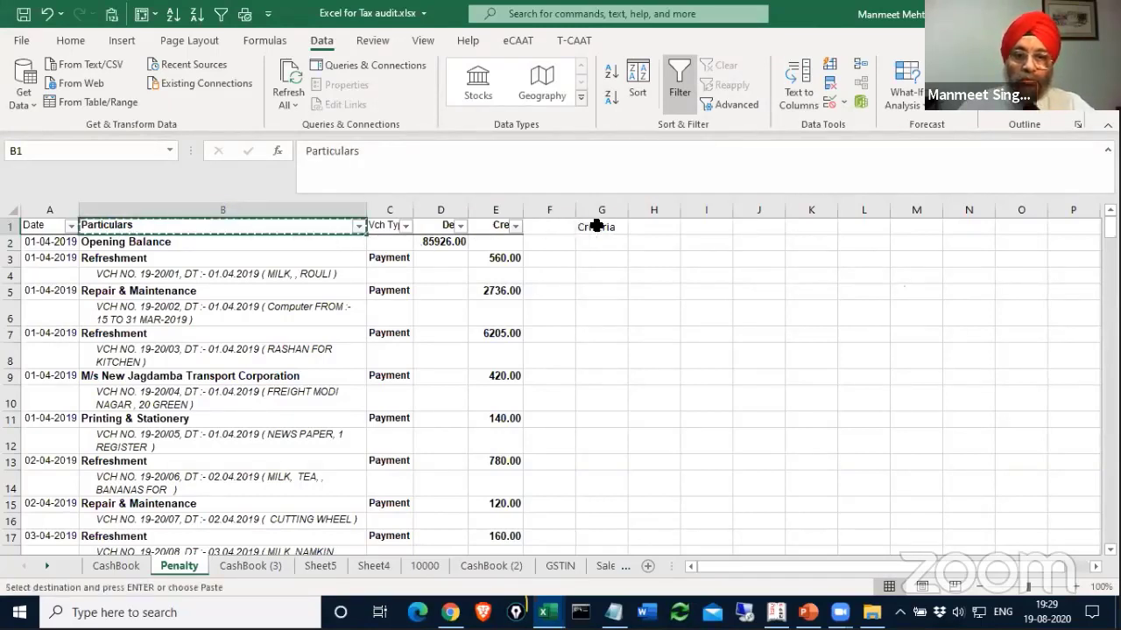
pyautogui.click(596, 226)
pyautogui.hotkey('ctrl', 'v')
pyautogui.click(108, 258)
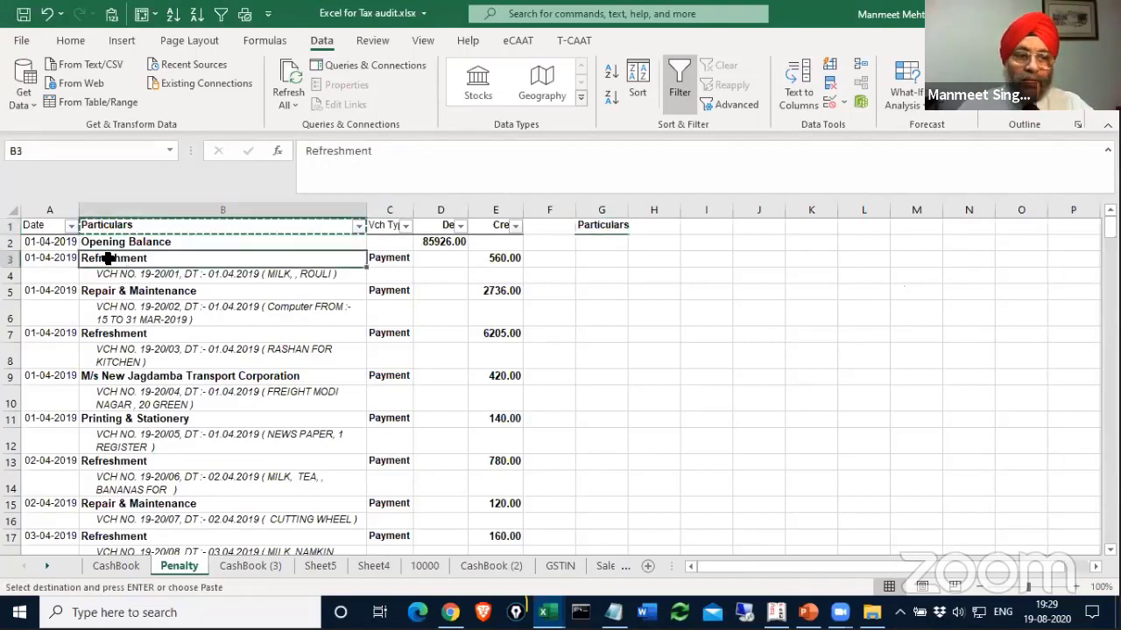
pyautogui.hotkey('ctrl', 'c')
pyautogui.click(605, 245)
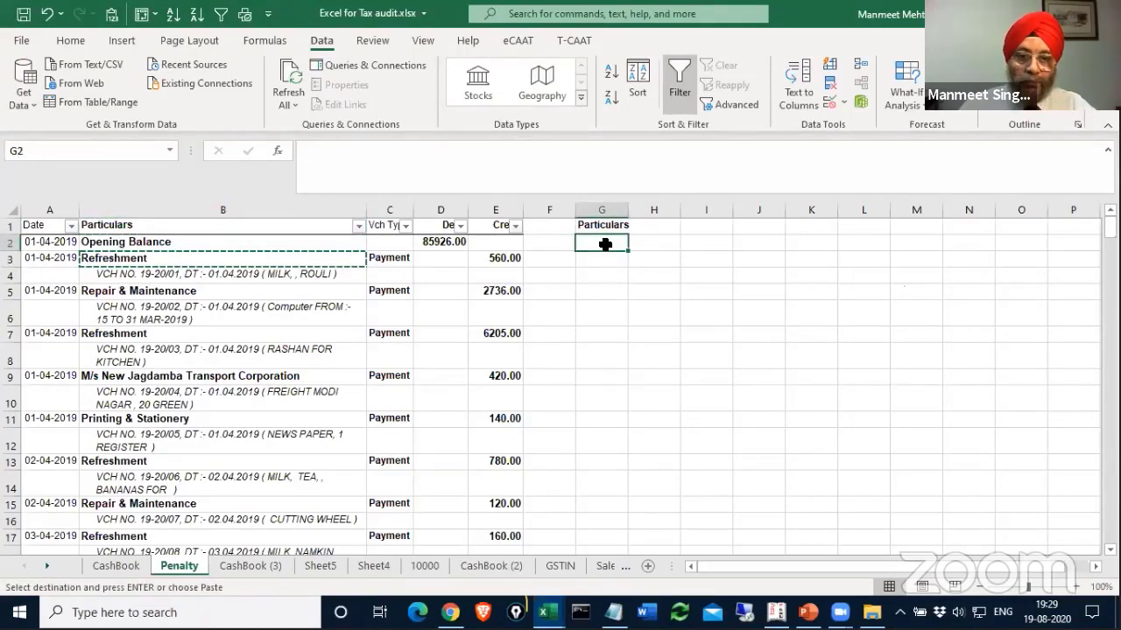
pyautogui.hotkey('ctrl', 'v')
pyautogui.doubleClick(628, 210)
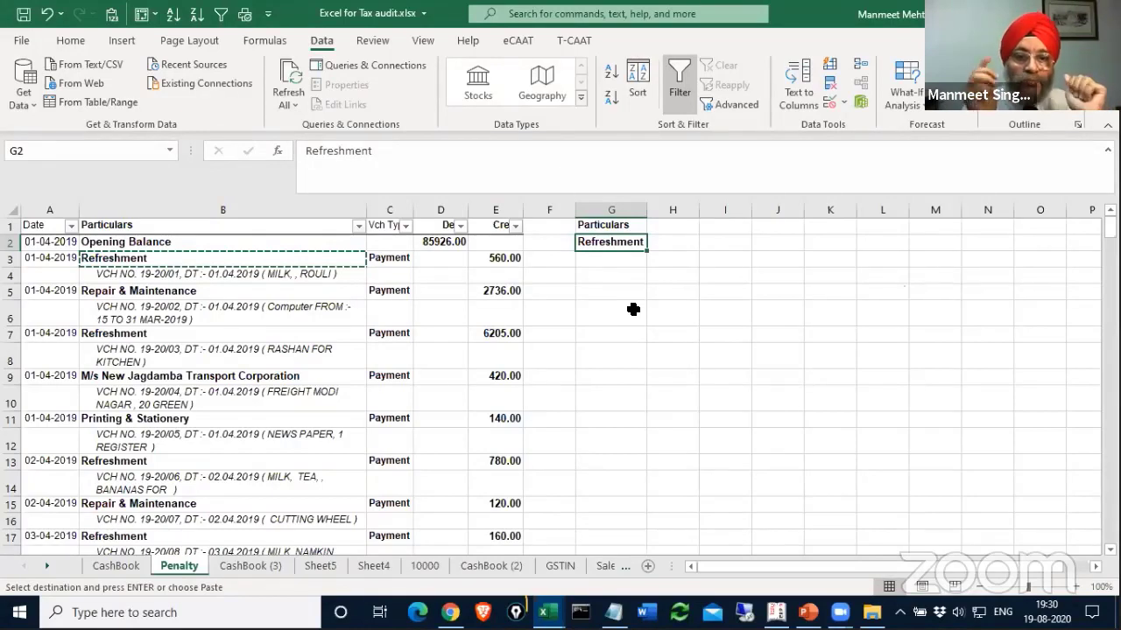
# Run an Advanced Filter on A1:E262 with criteria range G1:G2, copying the matching rows to another location starting at I1.
pyautogui.click(425, 336)
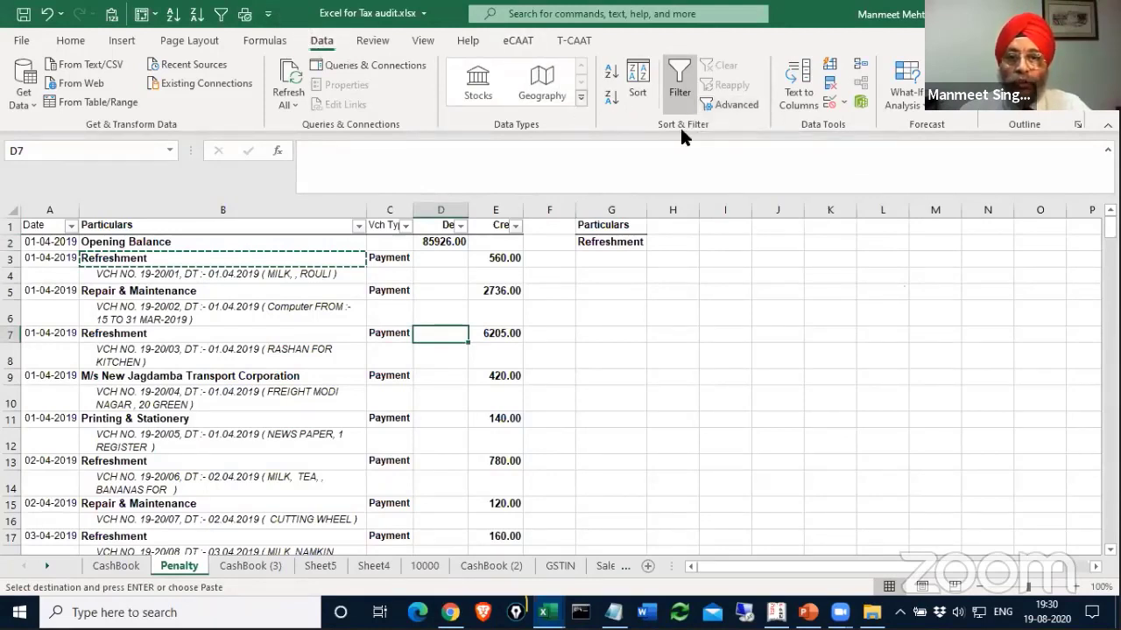
pyautogui.click(735, 104)
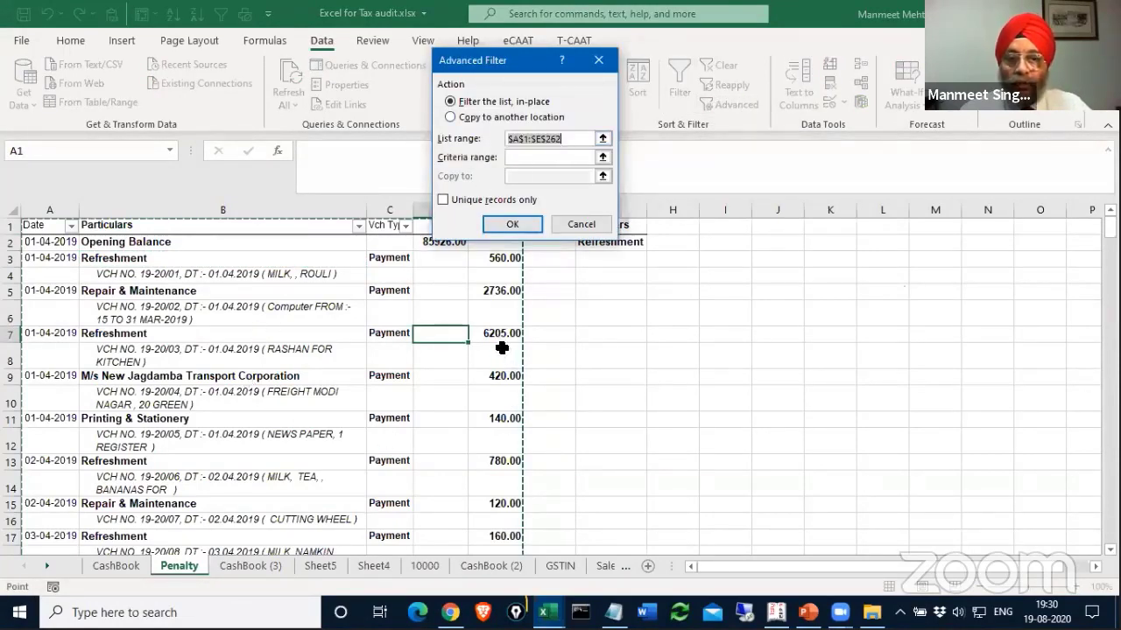
pyautogui.moveTo(517, 61); pyautogui.dragTo(341, 59)
pyautogui.click(340, 155)
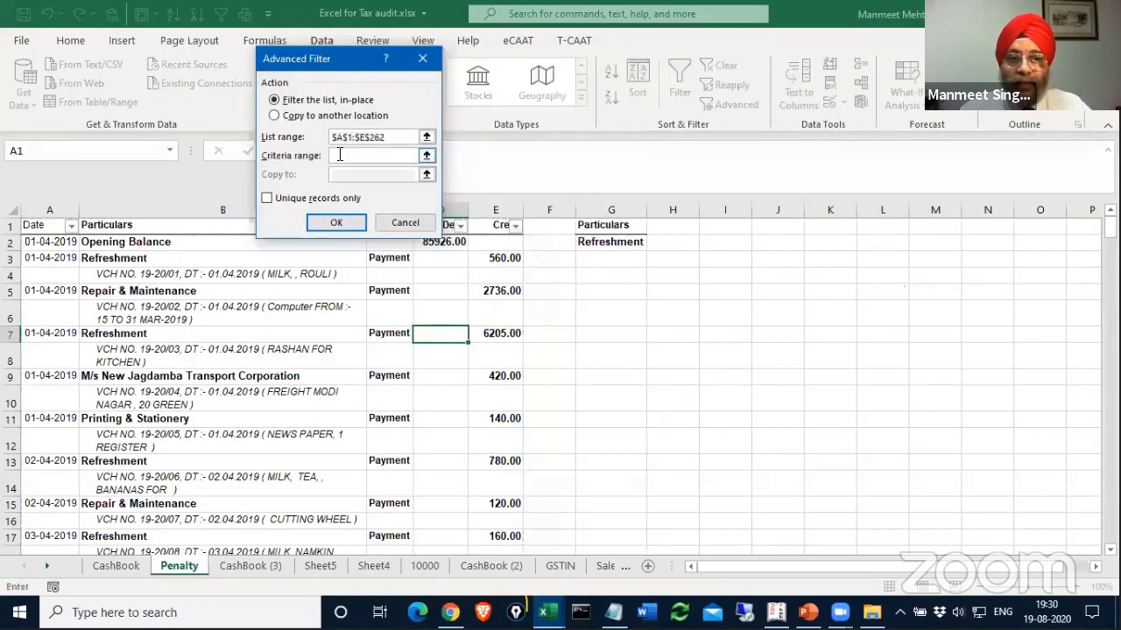
pyautogui.moveTo(601, 243); pyautogui.dragTo(602, 226)
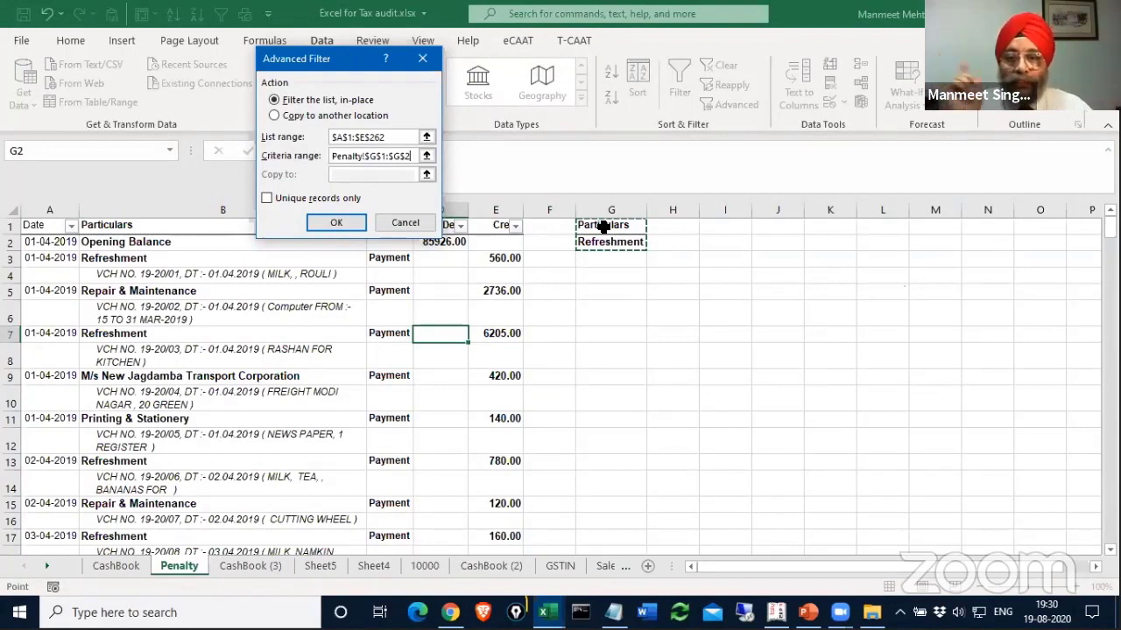
pyautogui.click(275, 116)
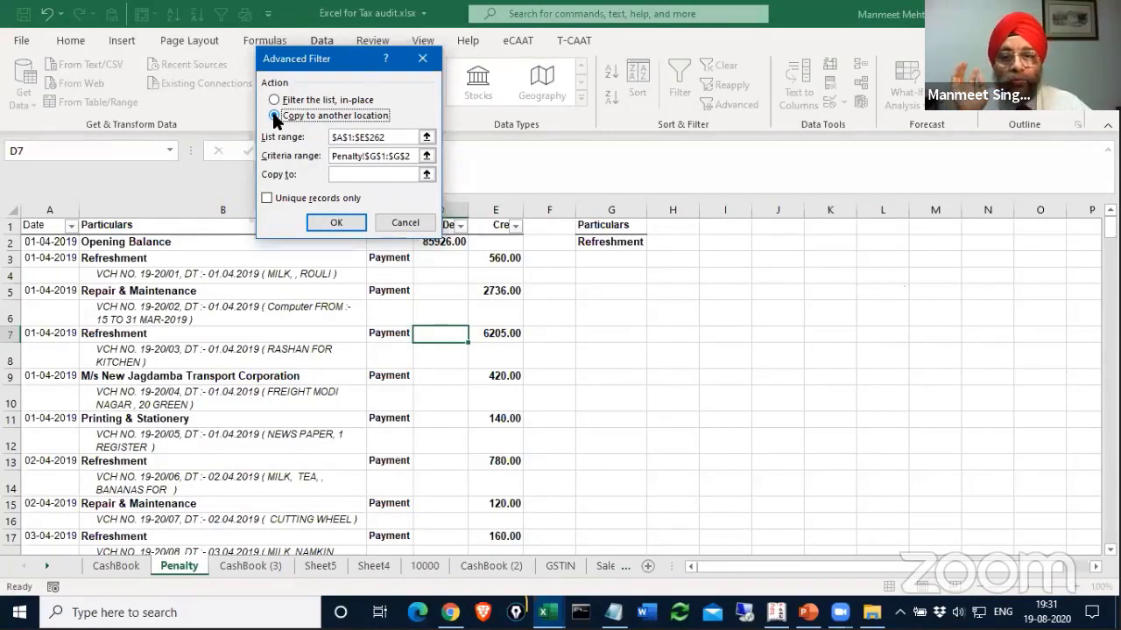
pyautogui.click(349, 176)
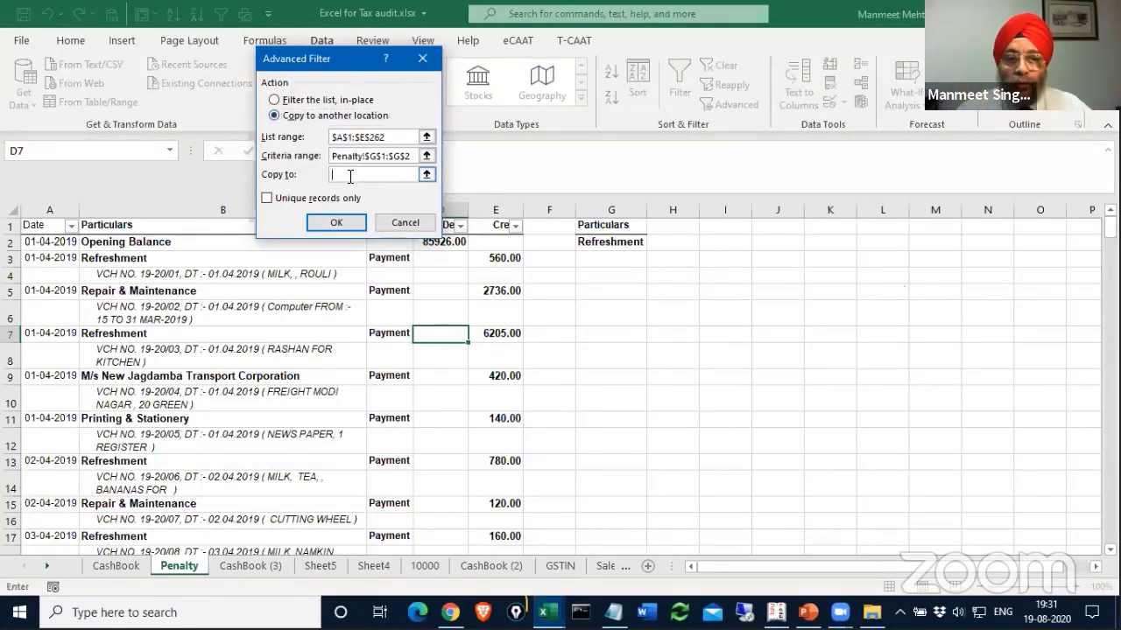
pyautogui.click(716, 230)
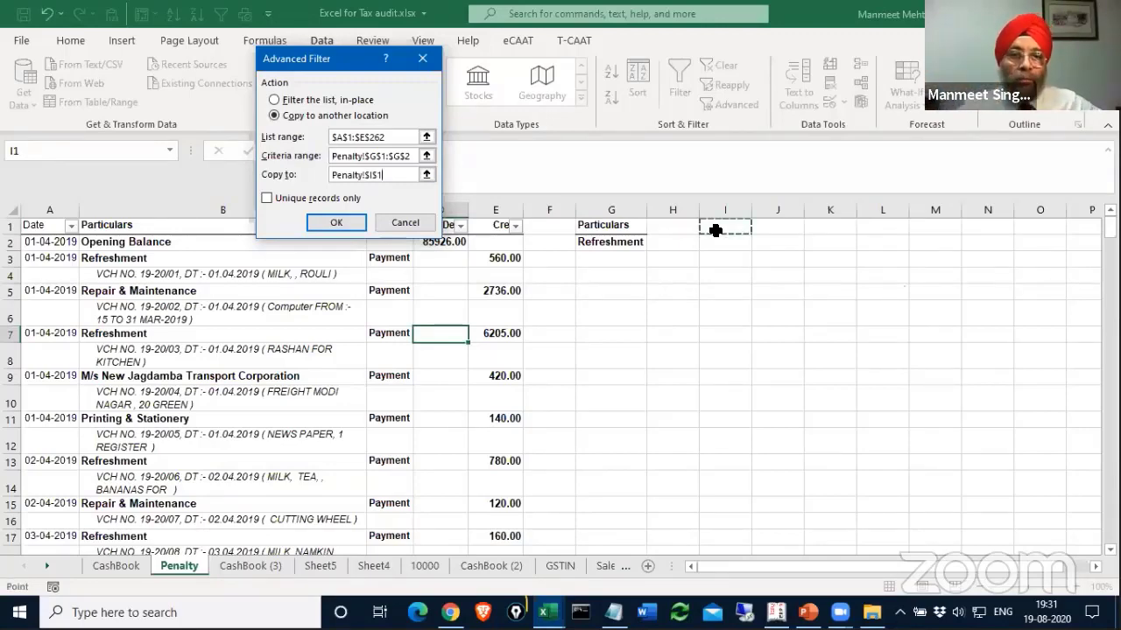
pyautogui.click(338, 221)
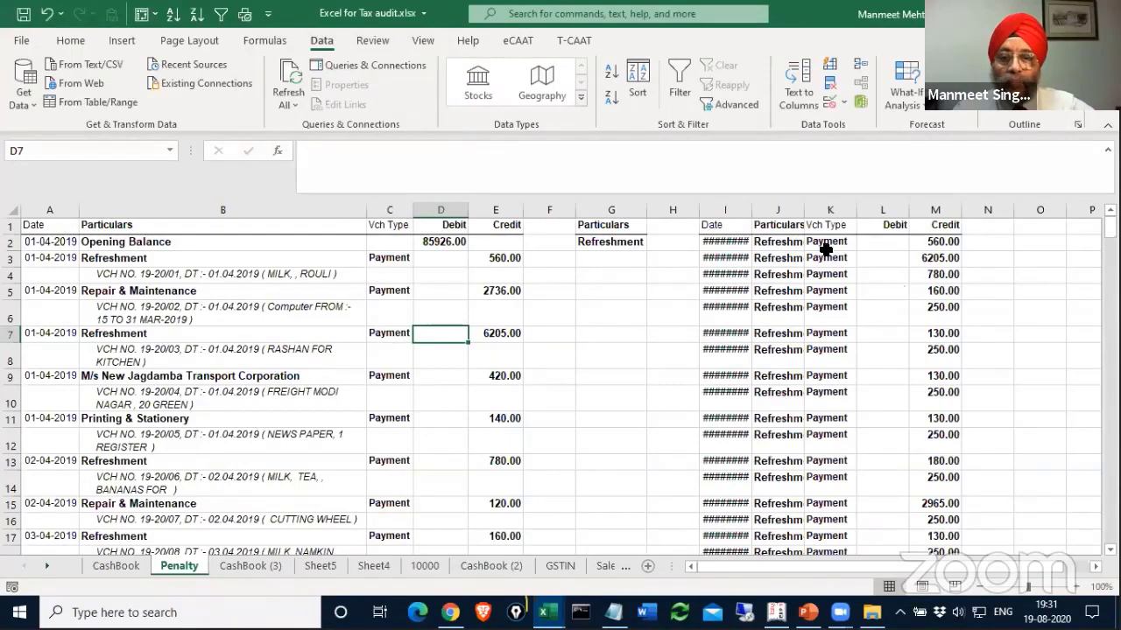
# Fit the widths of the Date and Particulars columns in the extracted Refreshment list.
pyautogui.click(720, 210)
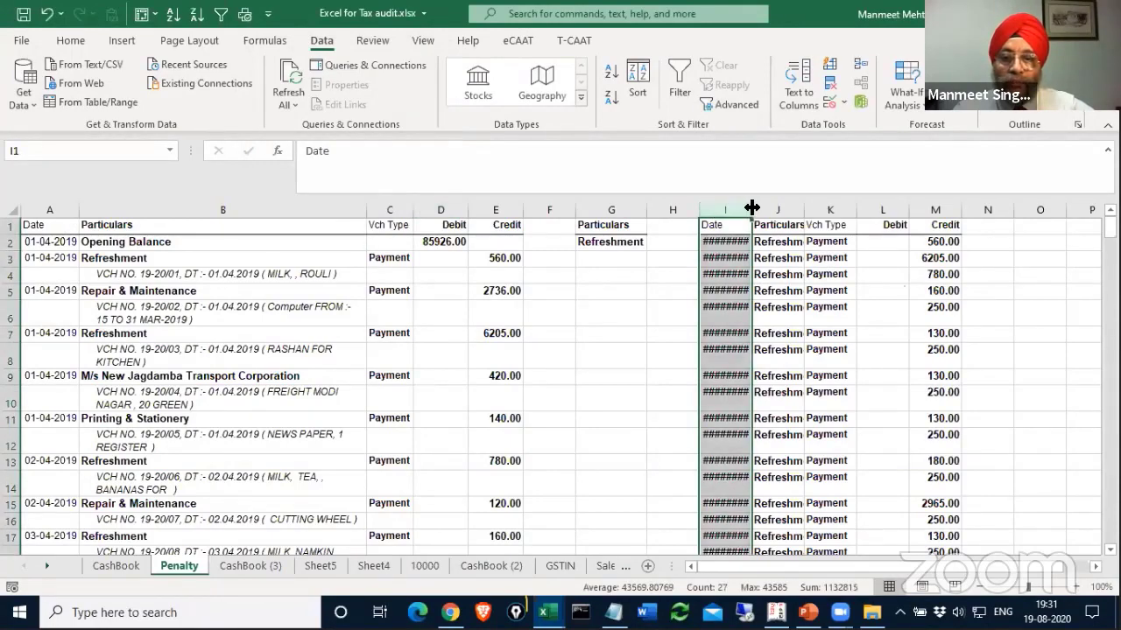
pyautogui.doubleClick(752, 207)
pyautogui.moveTo(807, 564); pyautogui.dragTo(900, 563)
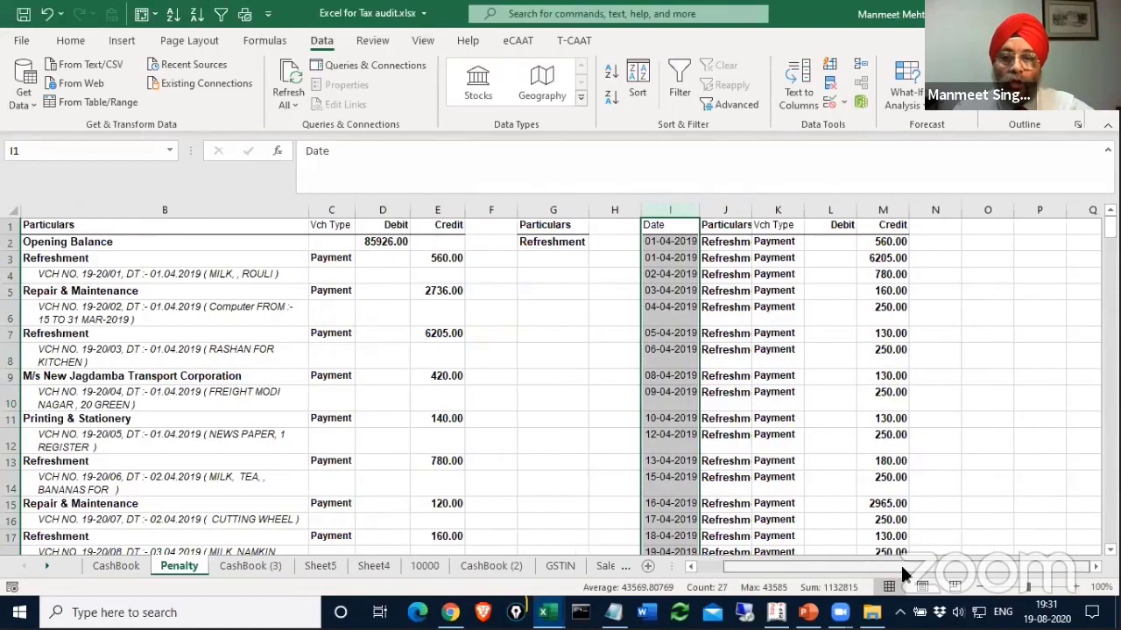
pyautogui.doubleClick(751, 210)
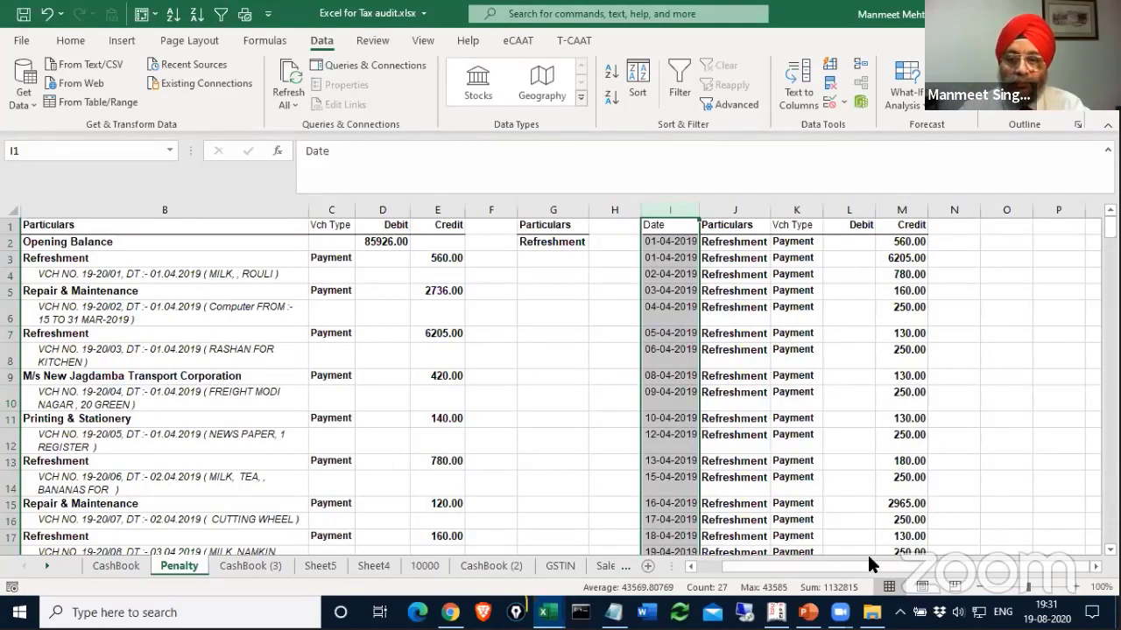
# Delete the columns holding the extracted Refreshment list and the filter criteria beside the cash book data.
pyautogui.moveTo(670, 206); pyautogui.dragTo(916, 207)
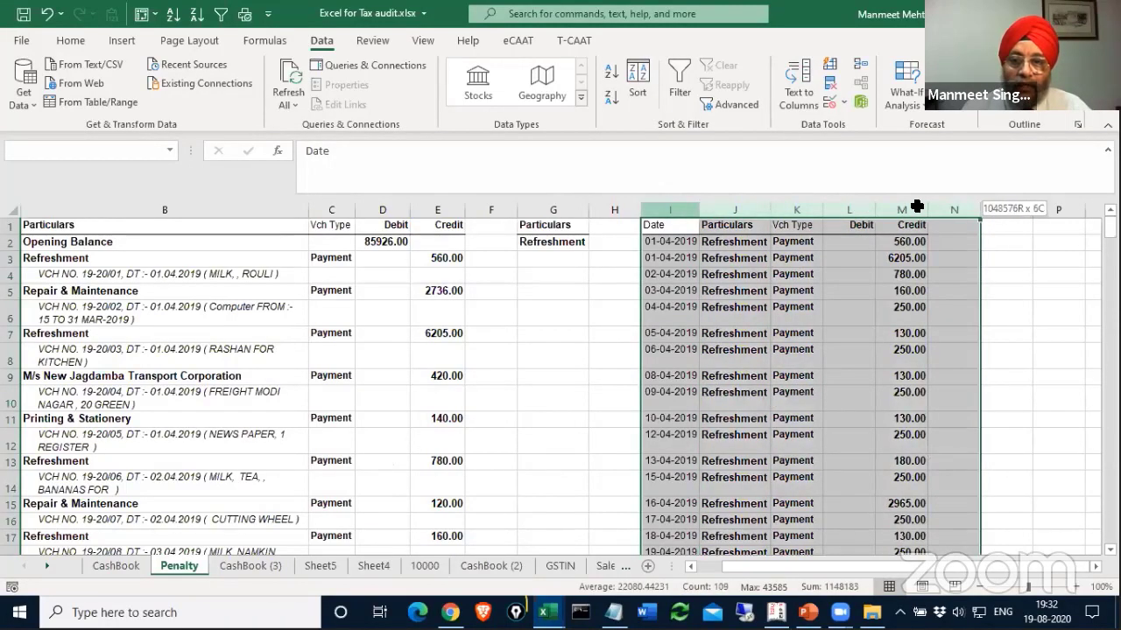
pyautogui.rightClick(679, 216)
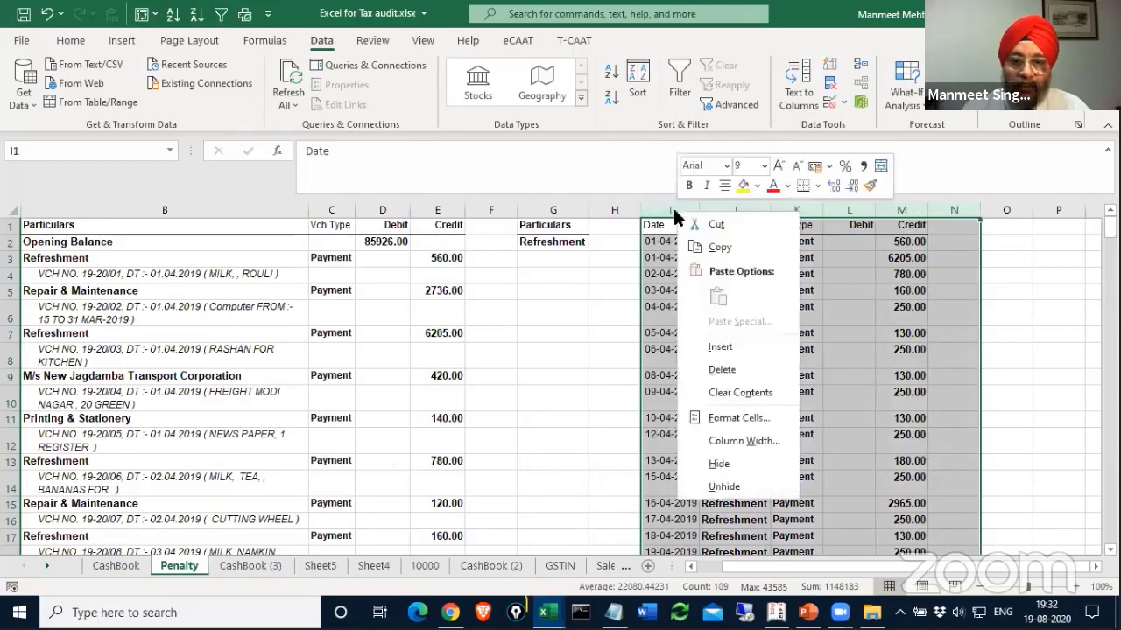
pyautogui.click(722, 369)
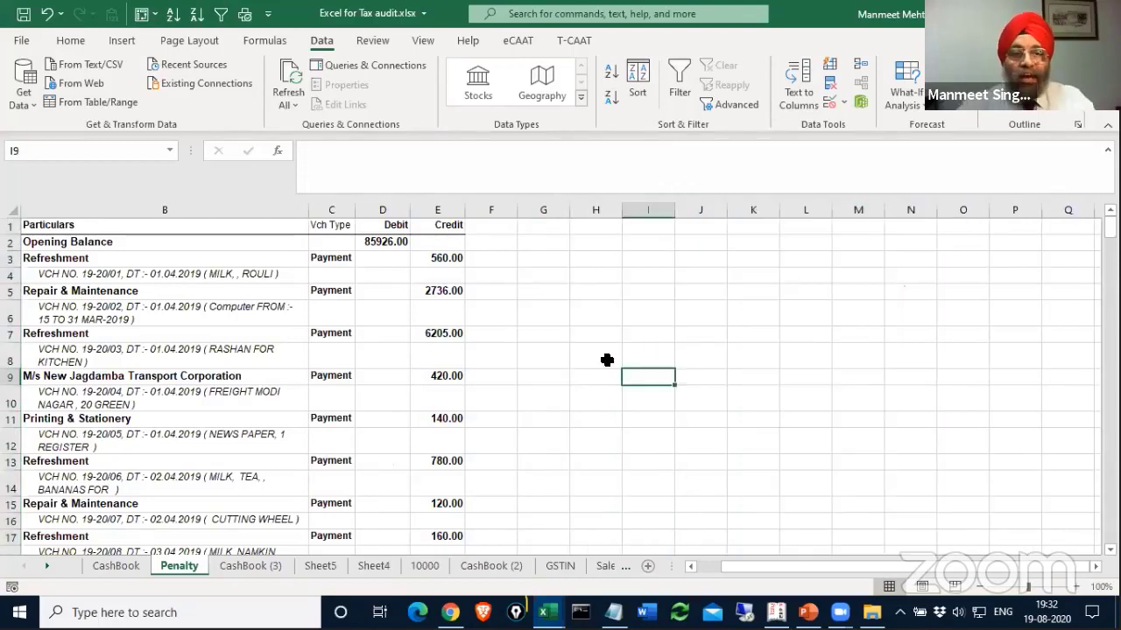
pyautogui.moveTo(737, 567); pyautogui.dragTo(699, 566)
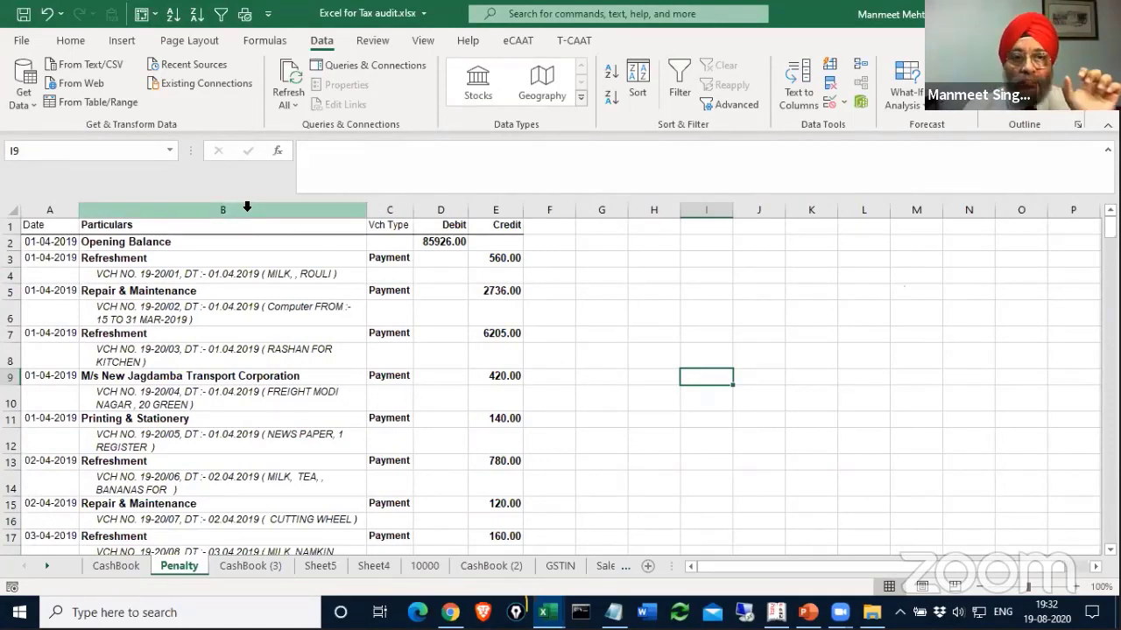
# Enter the formula =SEARCH("Penalty",B2) in cell F2 beside the first cash book entry.
pyautogui.click(539, 246)
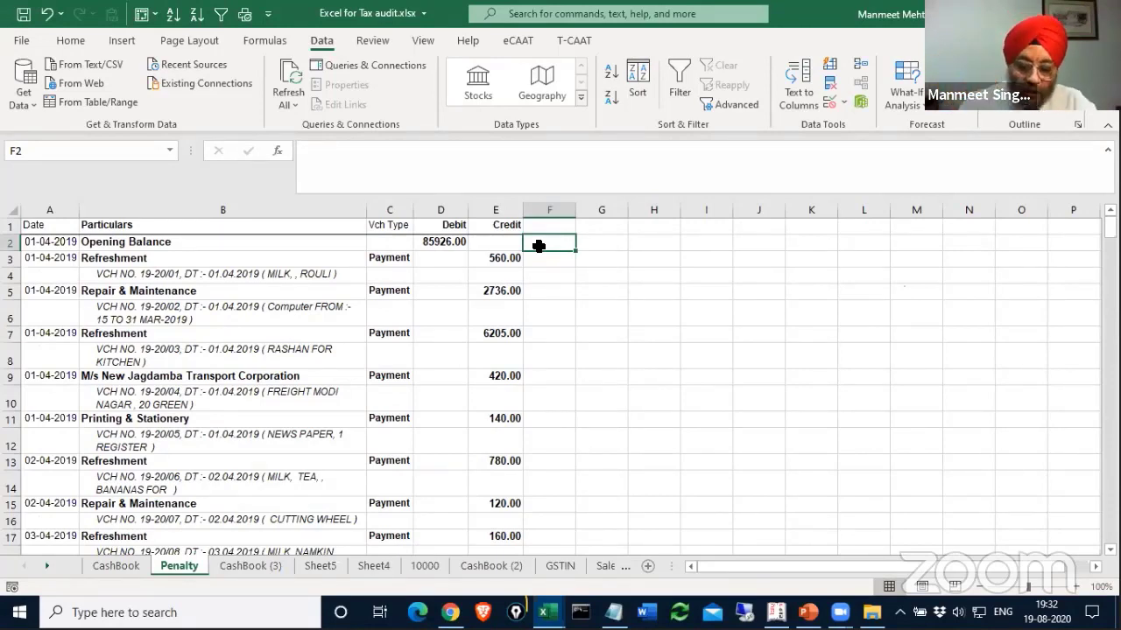
pyautogui.write('=searc')
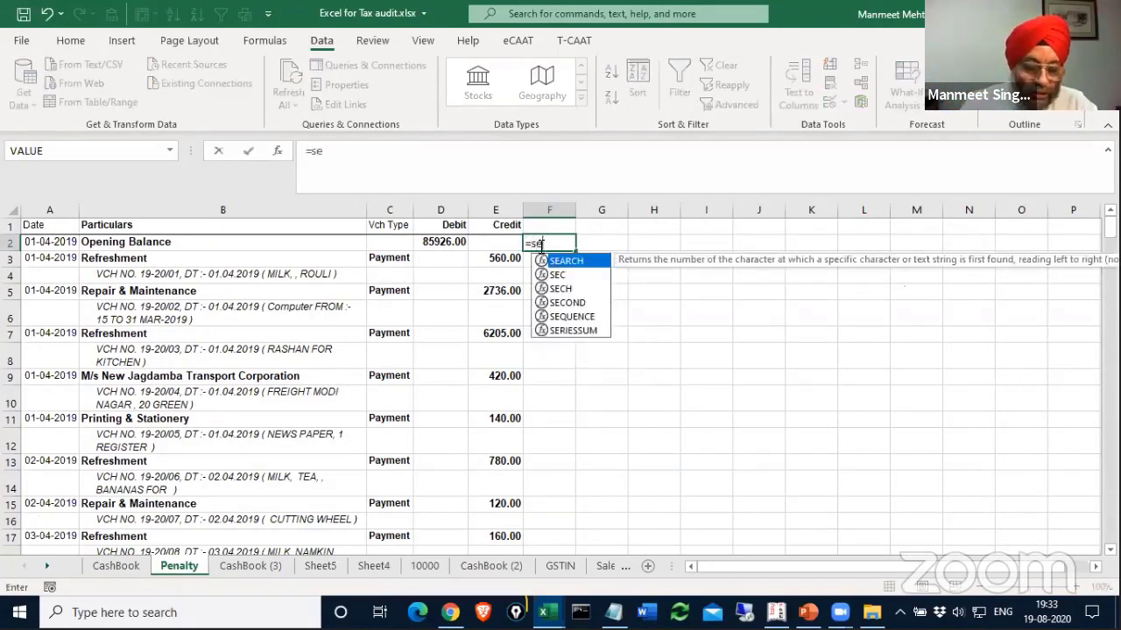
pyautogui.press('Tab')
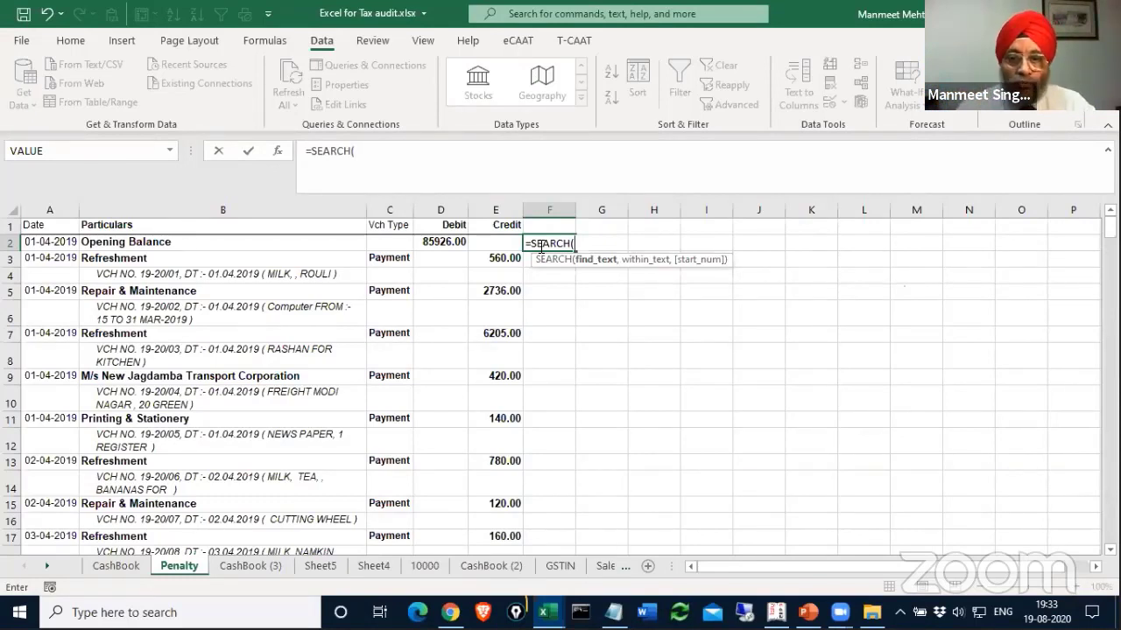
pyautogui.write('"Penalty",')
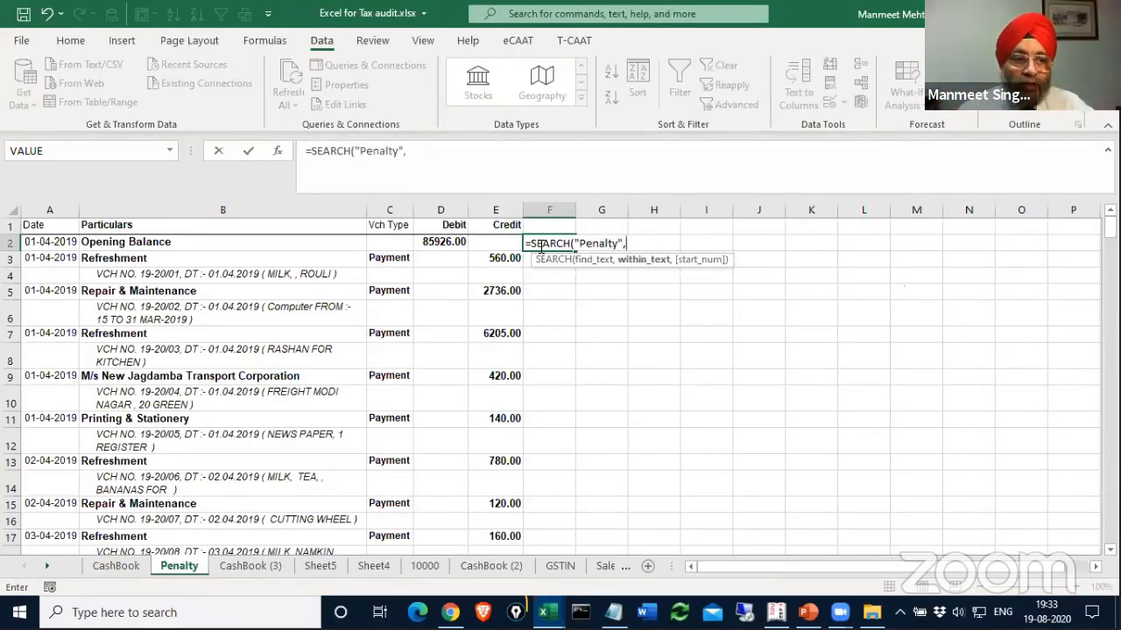
pyautogui.click(225, 244)
pyautogui.press('Return')
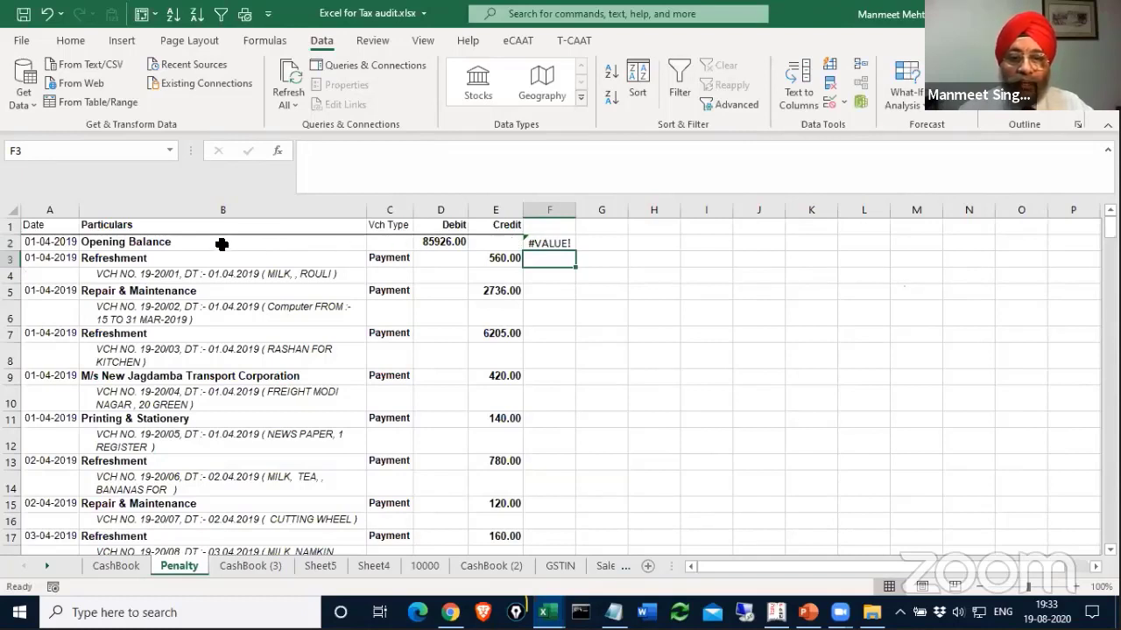
# Fill the Penalty search formula down column F for all entries and check its result for the marketing committee narration in row 66.
pyautogui.click(554, 243)
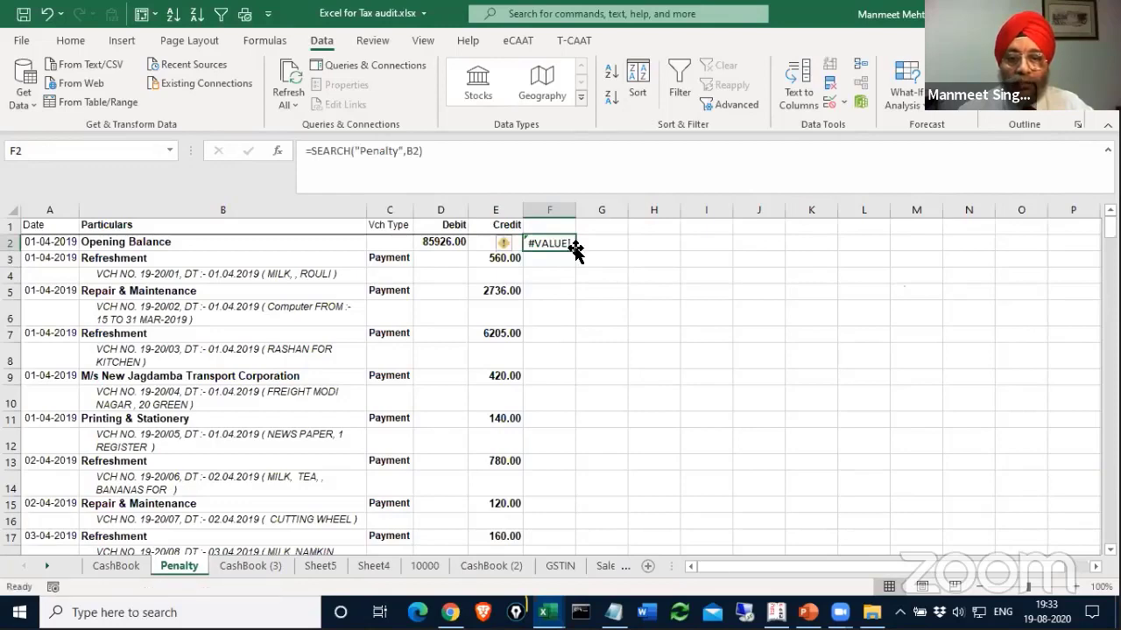
pyautogui.doubleClick(576, 249)
pyautogui.scroll(-8, 550, 251)
pyautogui.scroll(-12, 538, 258)
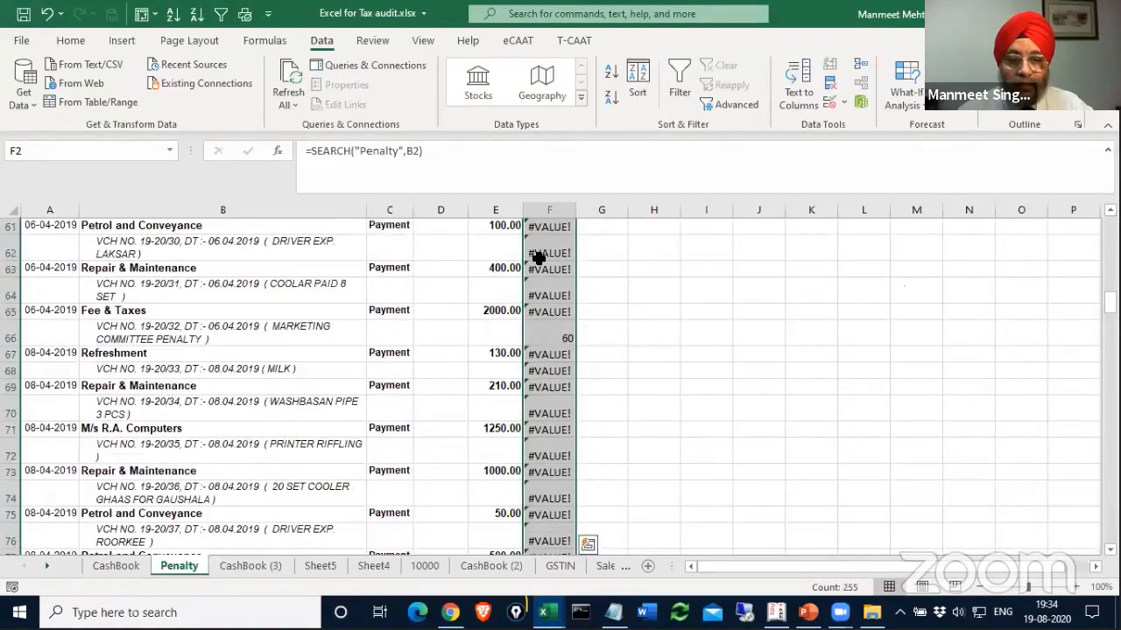
pyautogui.click(546, 336)
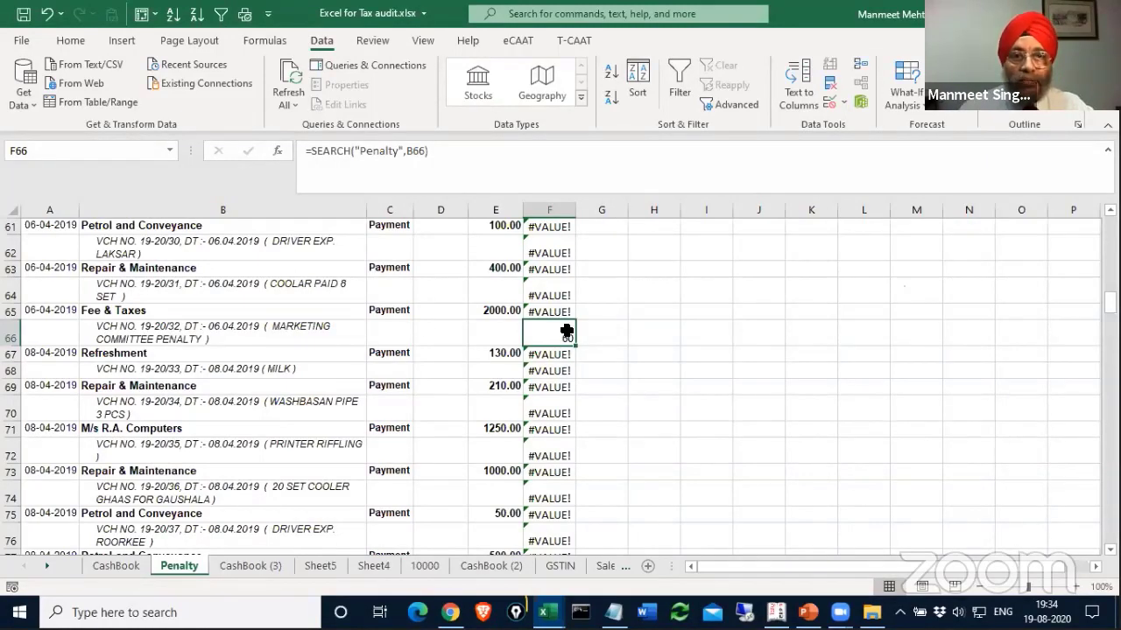
pyautogui.scroll(20, 645, 330)
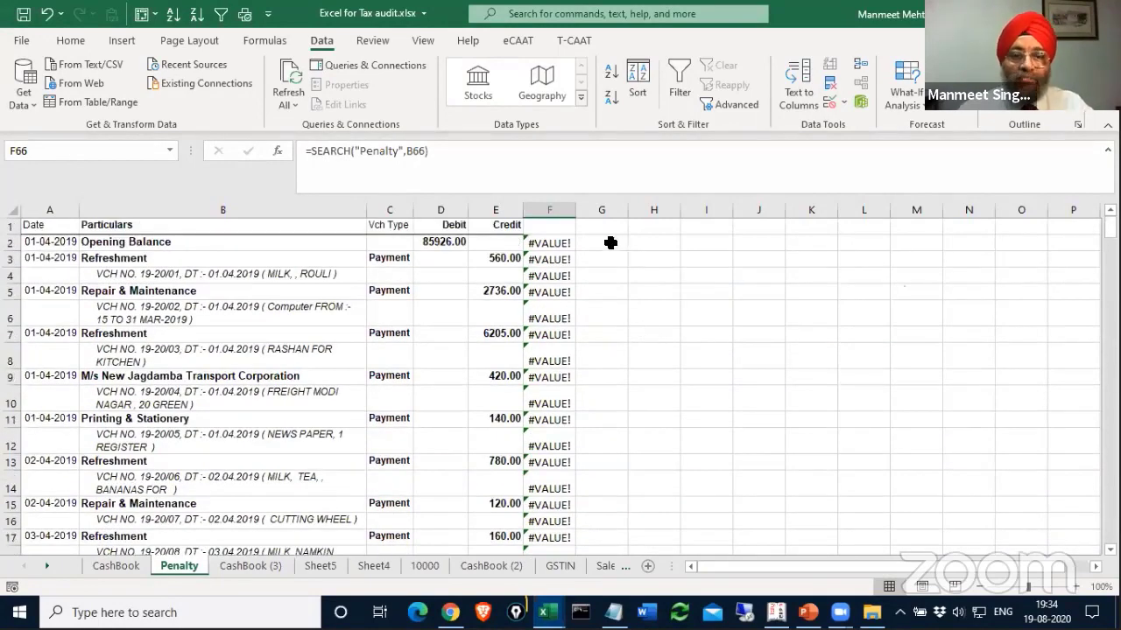
# Wrap the search formula in F2 in ISNUMBER so it reads =ISNUMBER(SEARCH("Penalty",B2)).
pyautogui.click(554, 241)
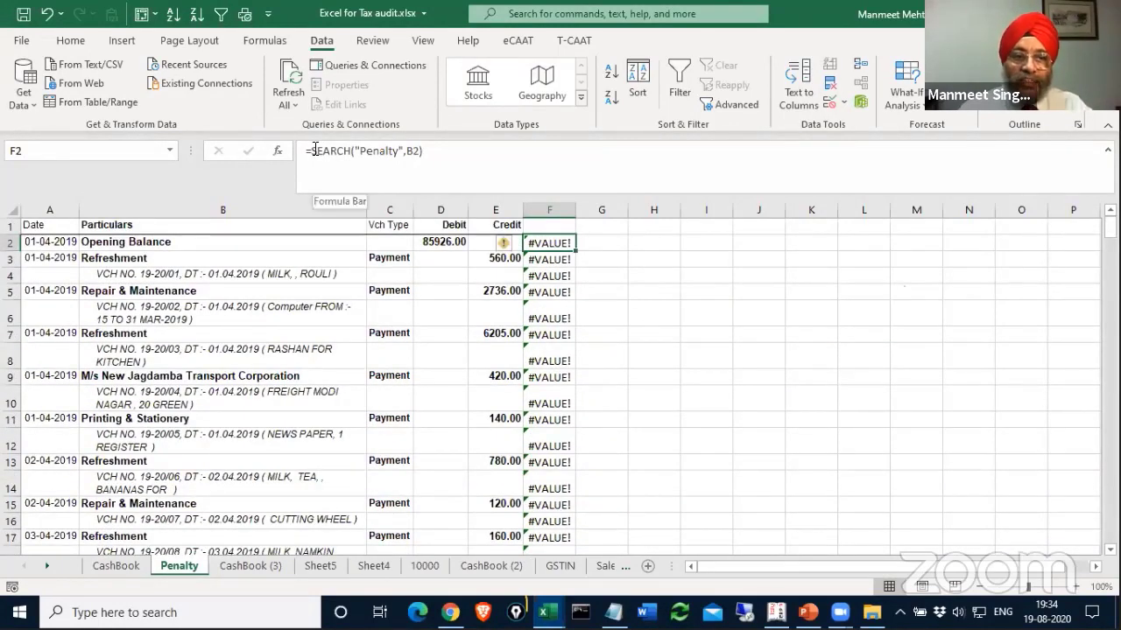
pyautogui.click(312, 151)
pyautogui.write('ISNUMBER(')
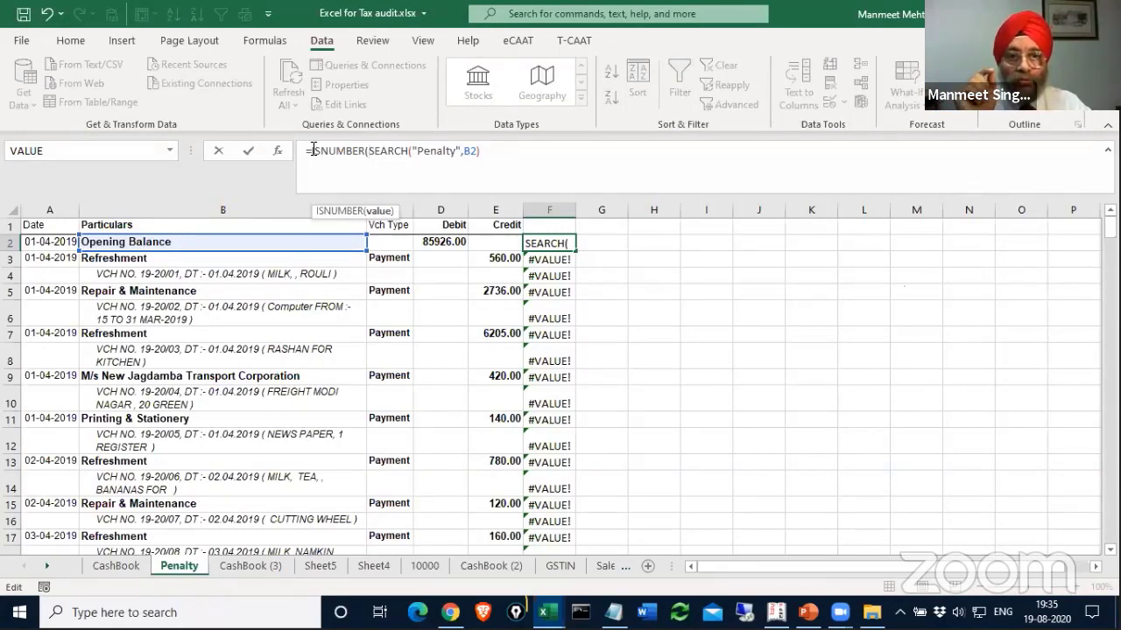
pyautogui.write(')')
pyautogui.press('Return')
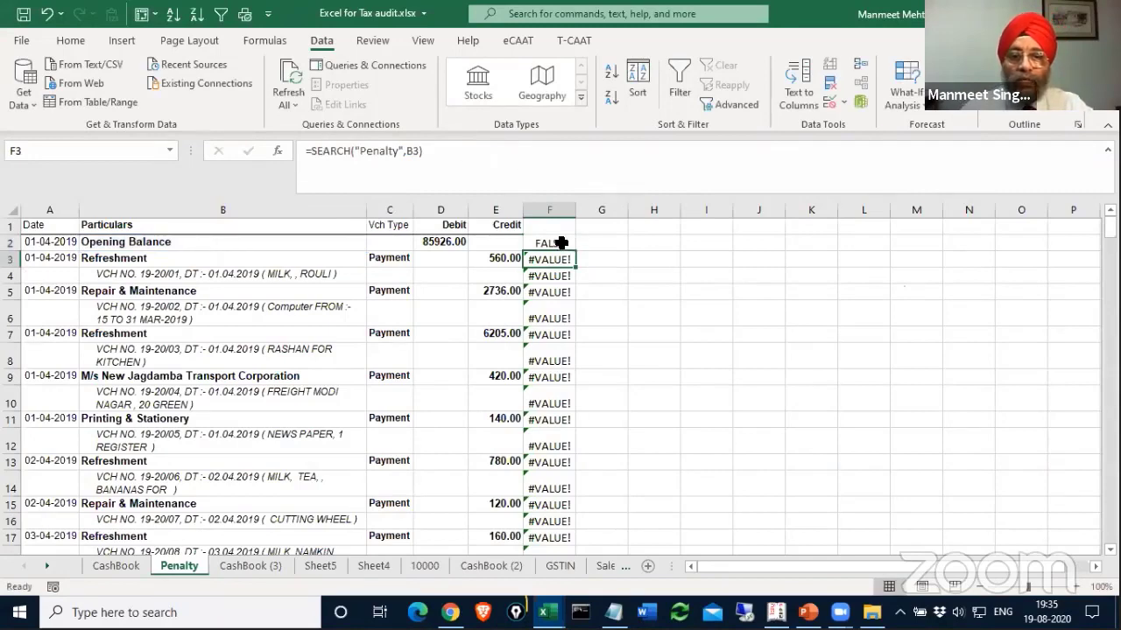
# Fill the ISNUMBER formula down column F and check the results for the Fee & Taxes entry and its penalty narration in rows 65 and 66.
pyautogui.click(567, 243)
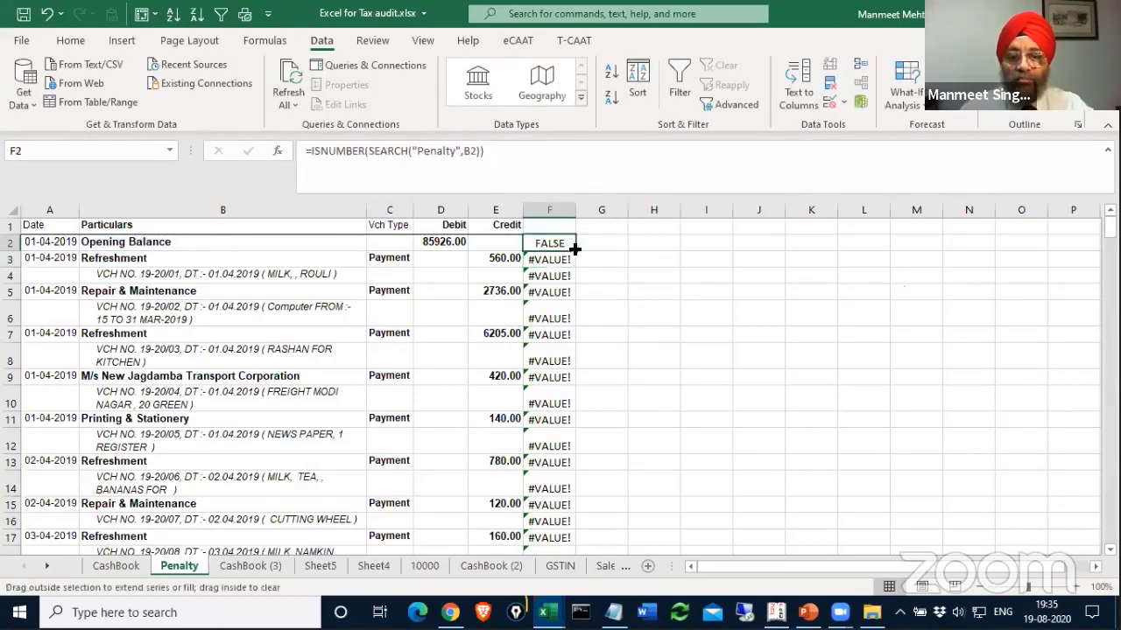
pyautogui.doubleClick(574, 248)
pyautogui.scroll(-3, 574, 251)
pyautogui.scroll(-16, 574, 251)
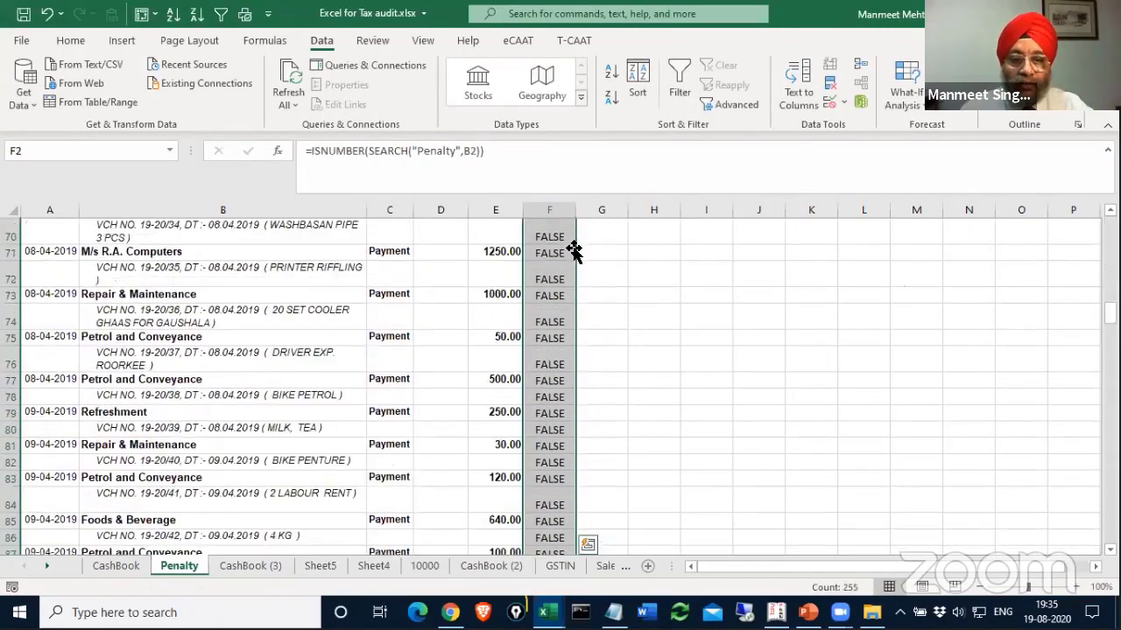
pyautogui.scroll(5, 574, 251)
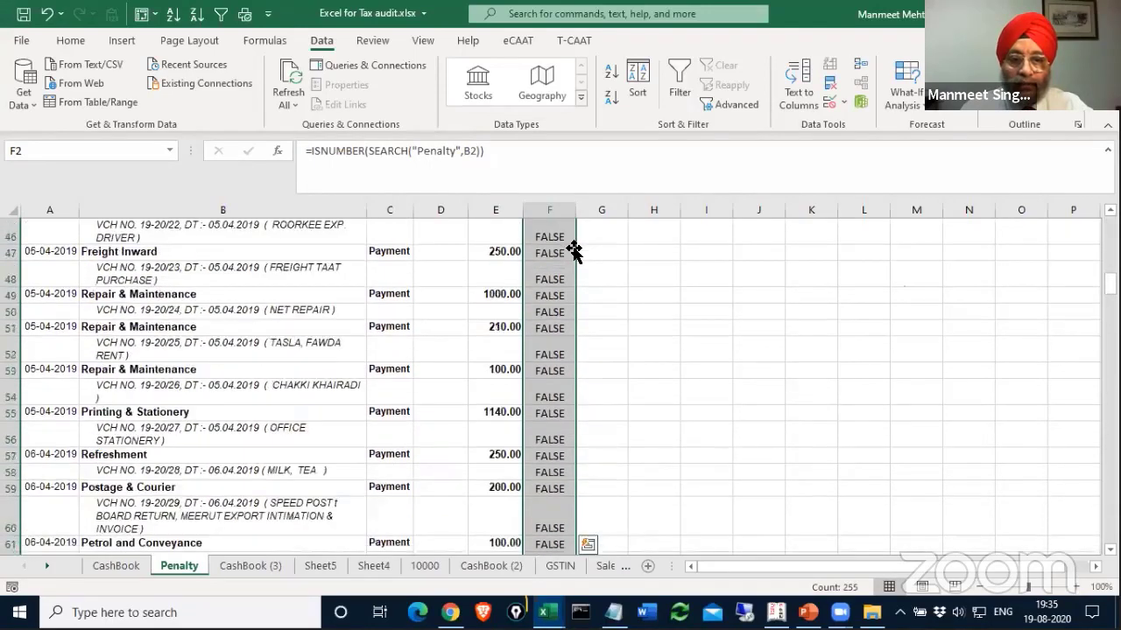
pyautogui.scroll(-7, 573, 251)
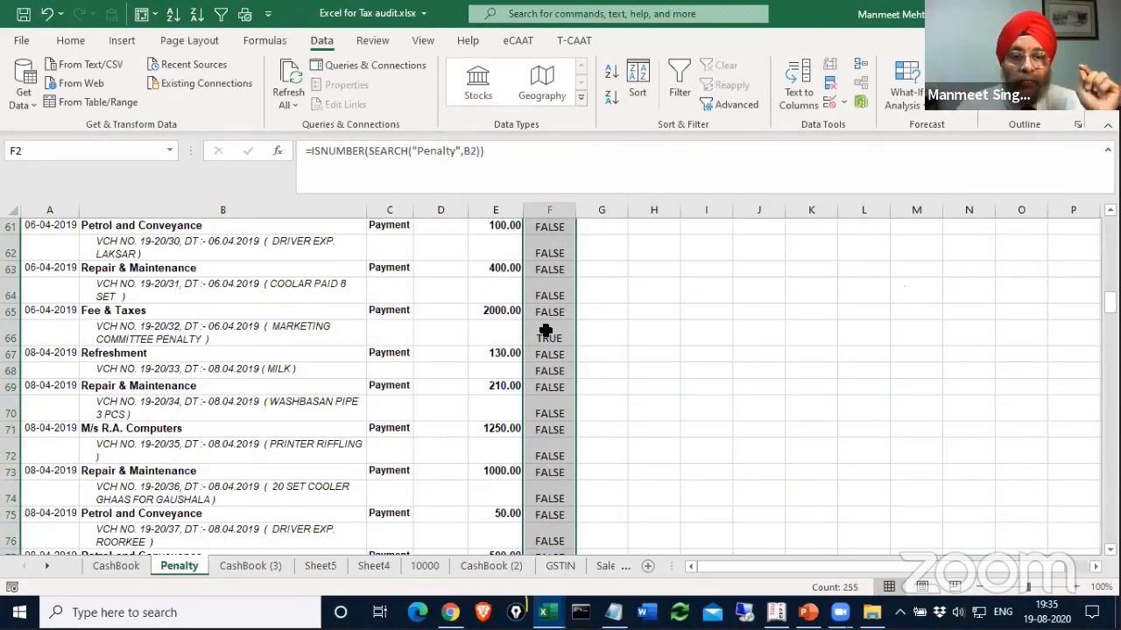
pyautogui.click(311, 337)
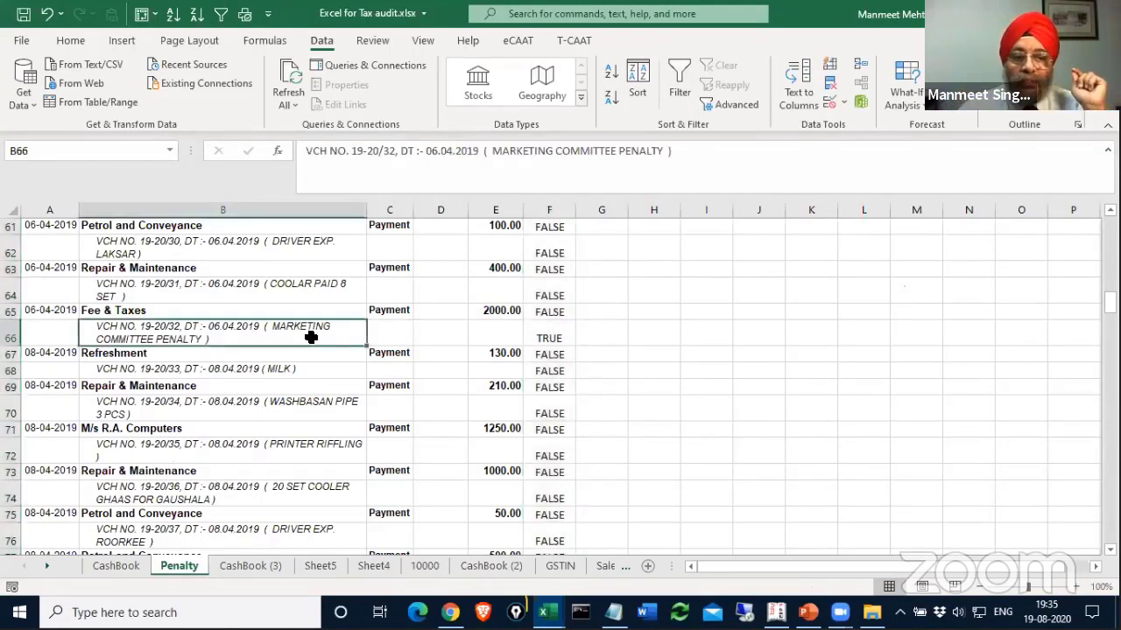
pyautogui.click(211, 315)
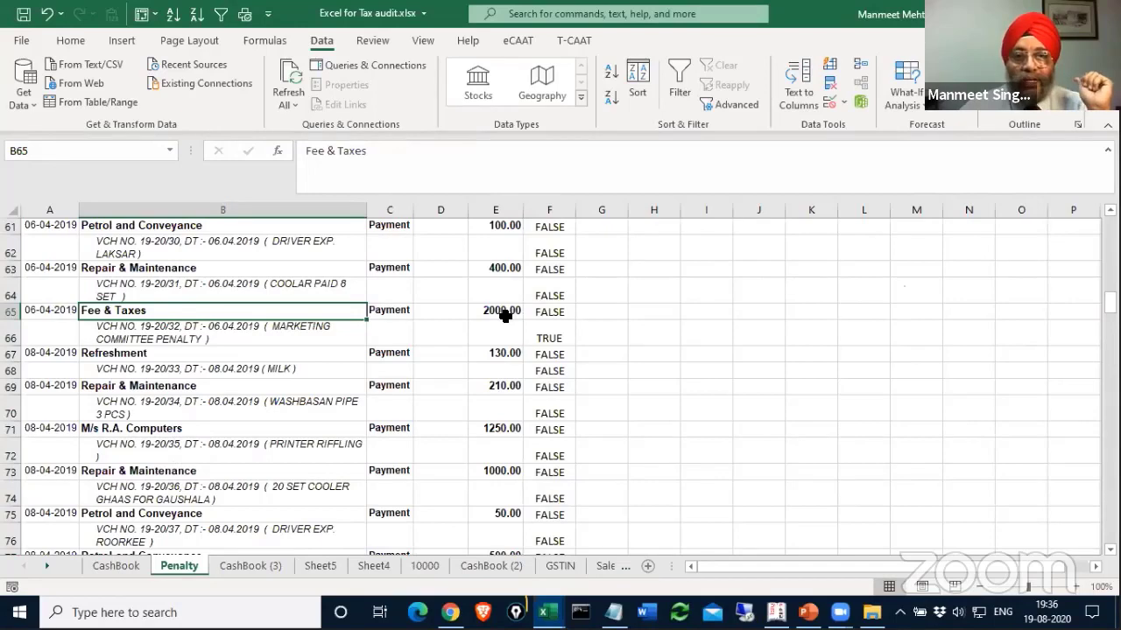
# Change the searched cell in the F2 formula to B3 so it tests the narration in the row below.
pyautogui.scroll(20, 503, 316)
pyautogui.click(549, 242)
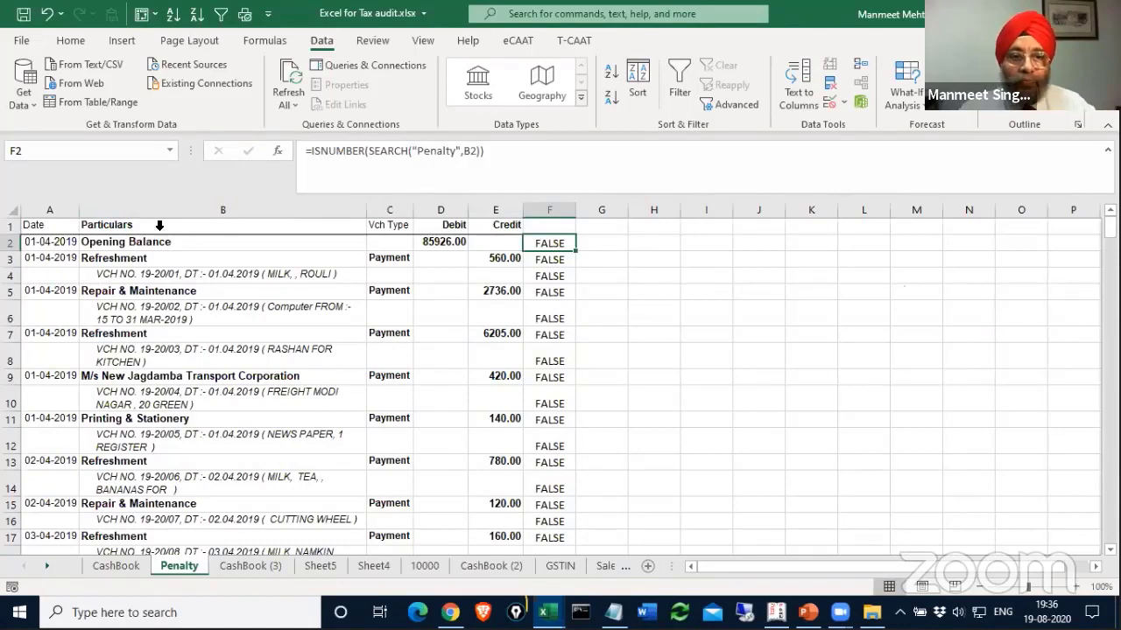
pyautogui.click(476, 151)
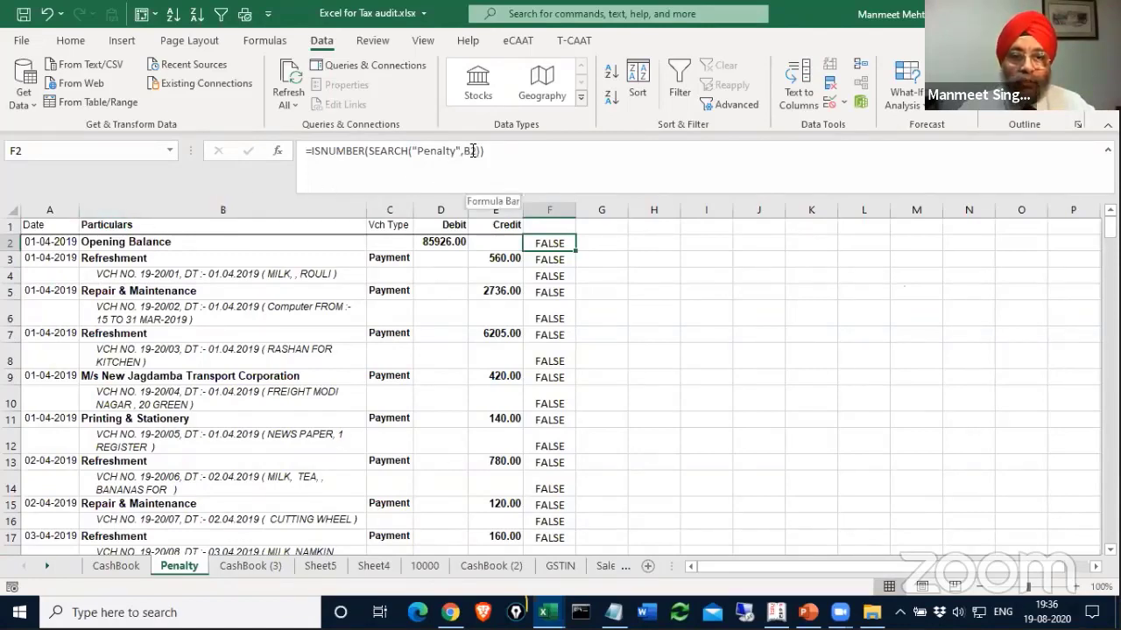
pyautogui.press('Escape')
pyautogui.click(476, 151)
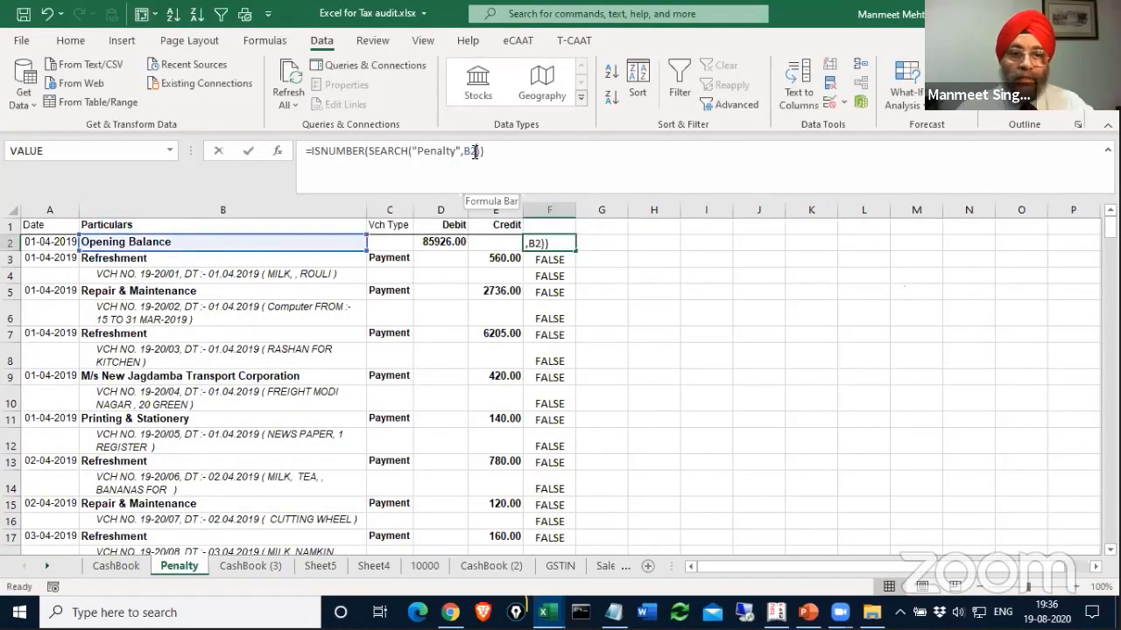
pyautogui.press('BackSpace')
pyautogui.write('3')
pyautogui.press('Return')
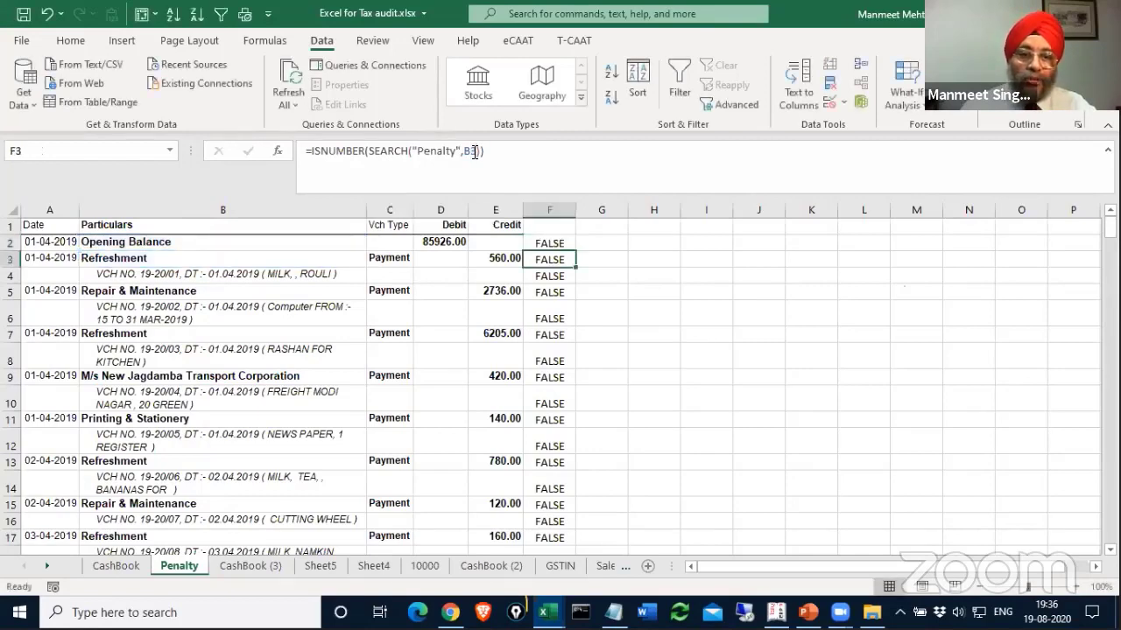
# Fill the B3-based formula down column F and check its result for the Fee & Taxes entry in row 65.
pyautogui.click(550, 243)
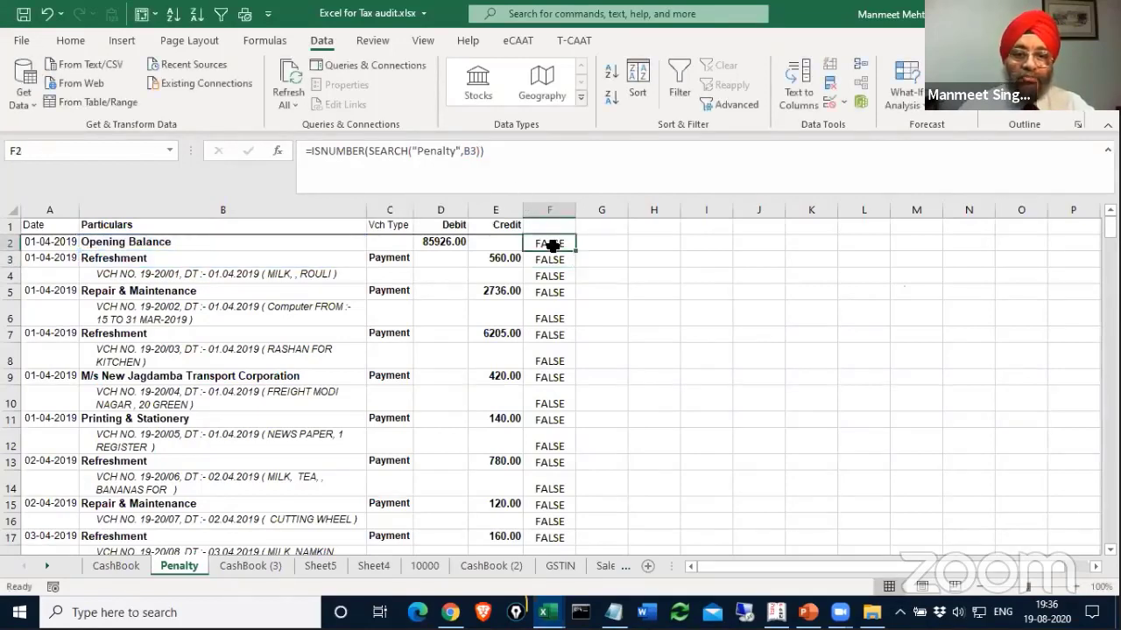
pyautogui.doubleClick(574, 251)
pyautogui.scroll(-19, 574, 252)
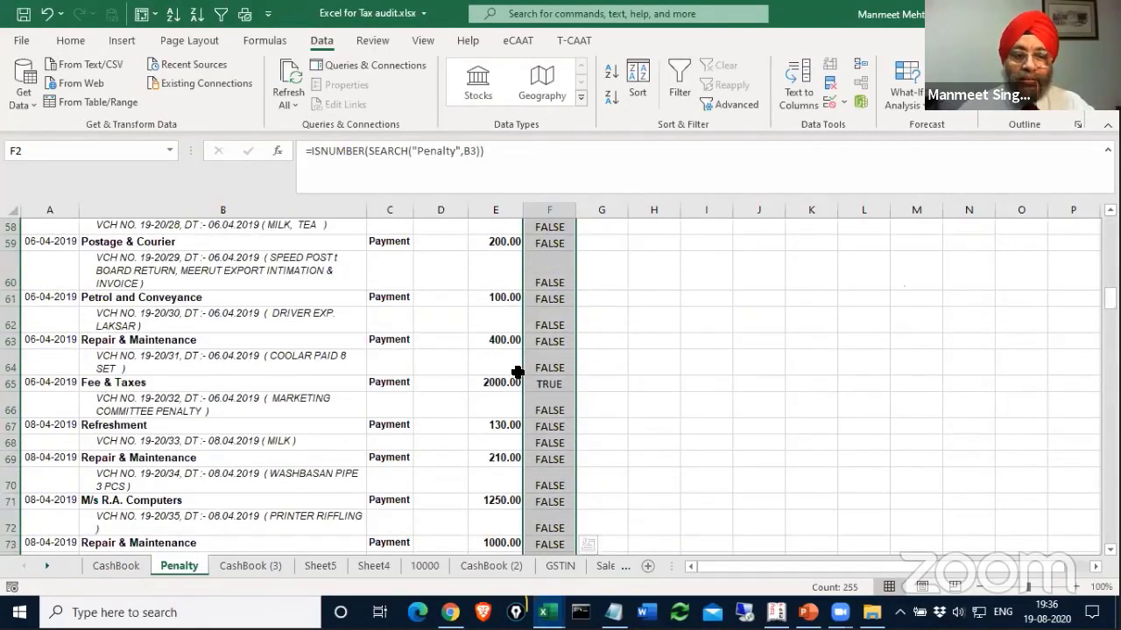
pyautogui.click(552, 383)
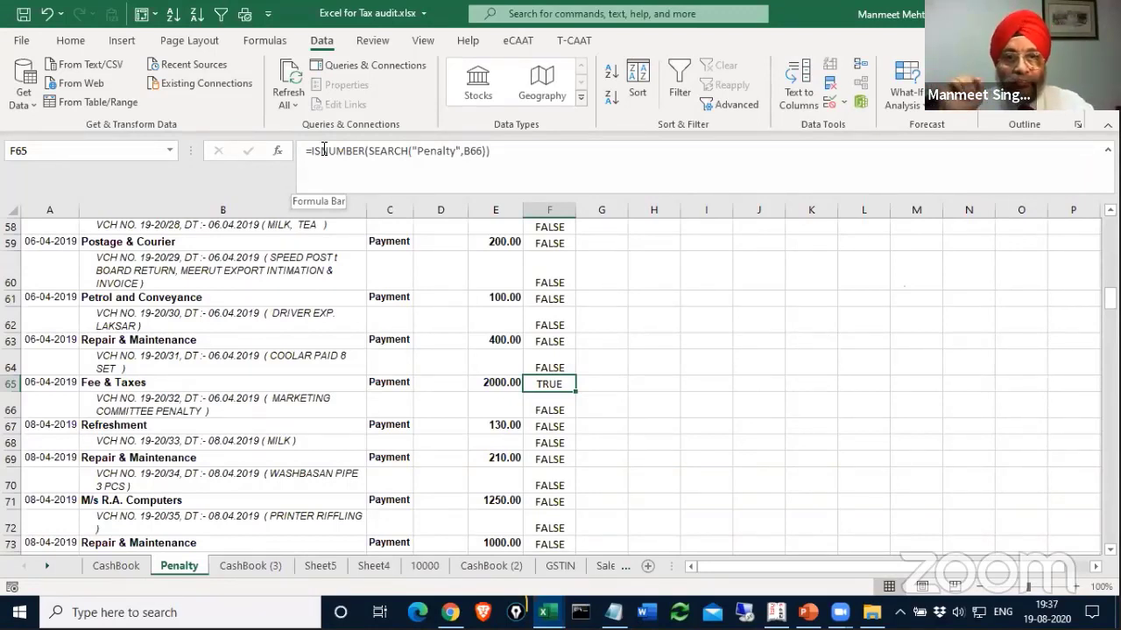
# Extend the F2 formula to =OR(ISNUMBER(SEARCH("Penalty",B3)),ISNUMBER(SEARCH("Penalty",B2))).
pyautogui.scroll(19, 550, 253)
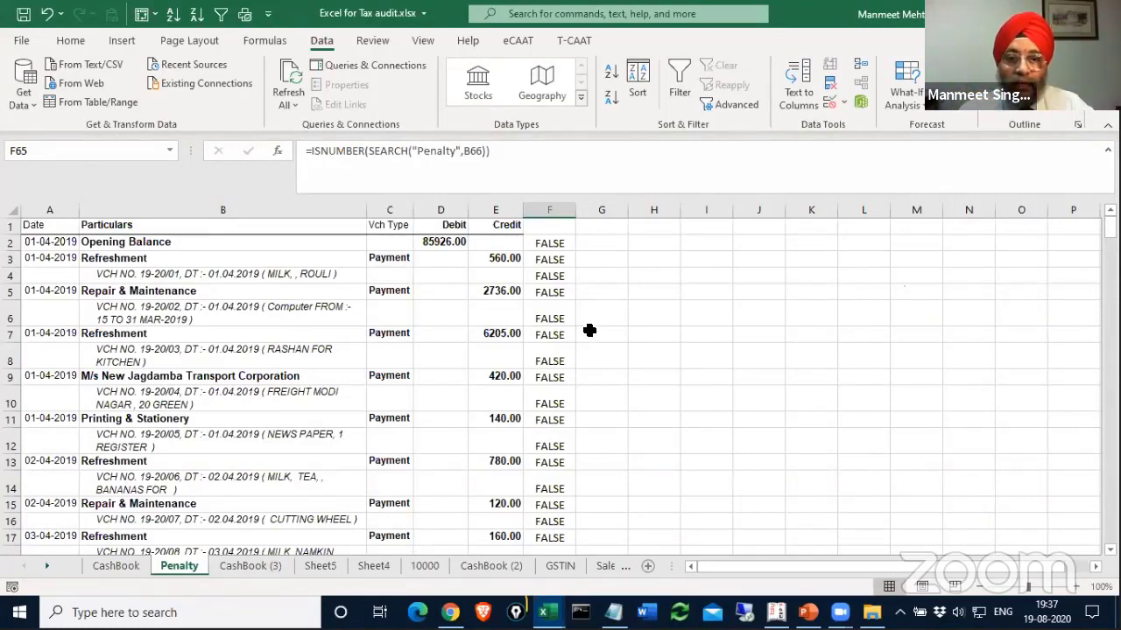
pyautogui.click(549, 243)
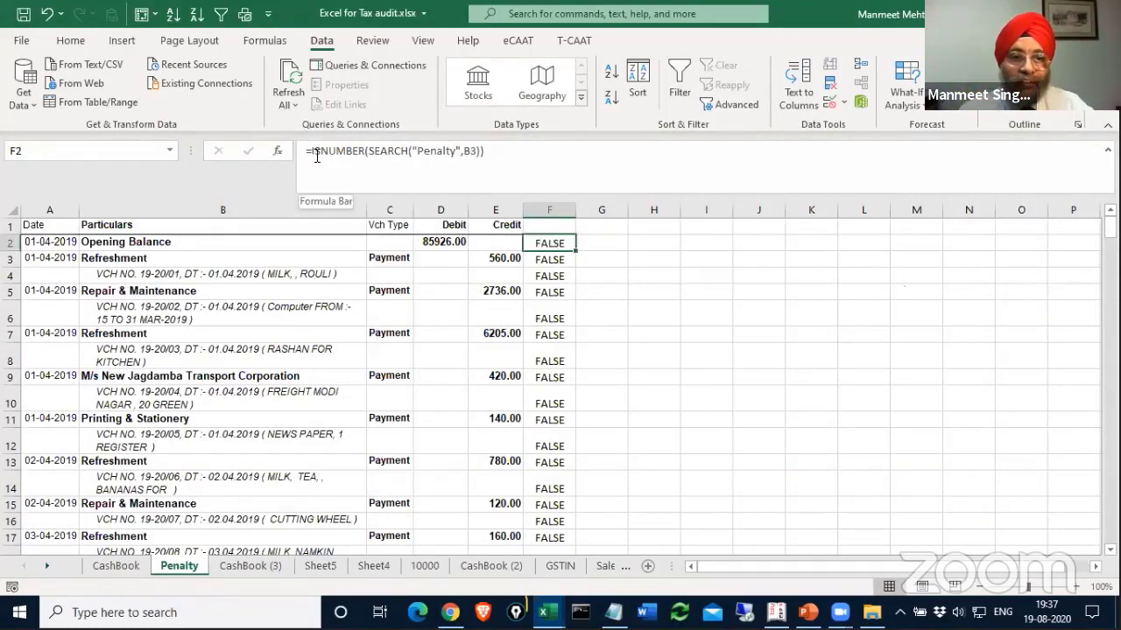
pyautogui.click(312, 152)
pyautogui.write('OR(')
pyautogui.moveTo(504, 151); pyautogui.dragTo(334, 154)
pyautogui.hotkey('ctrl', 'c')
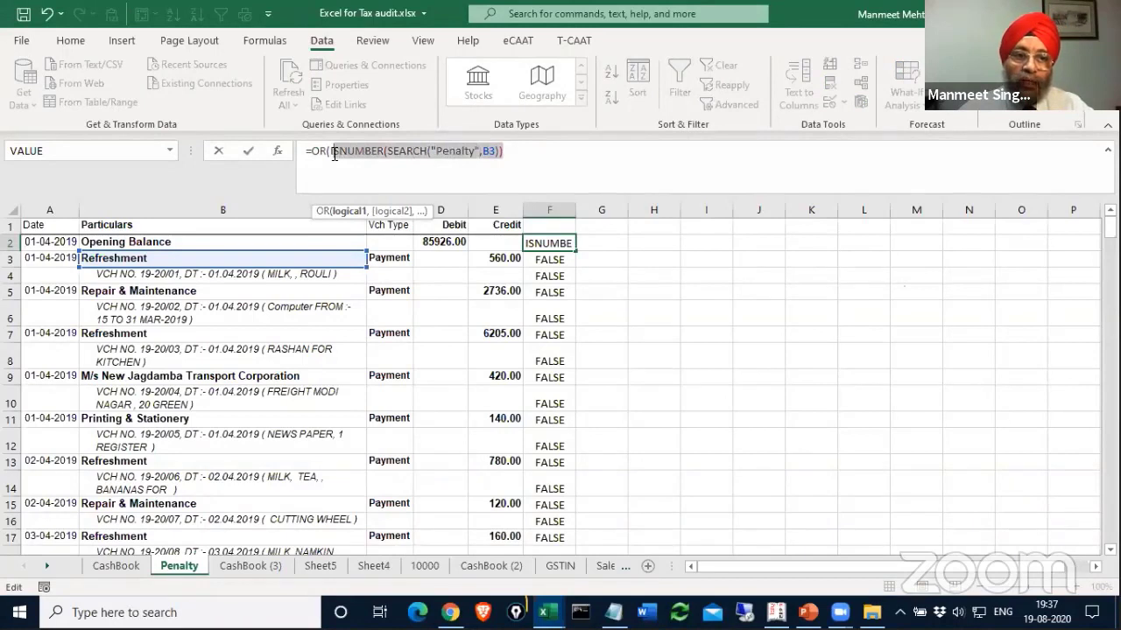
pyautogui.click(506, 152)
pyautogui.write(',')
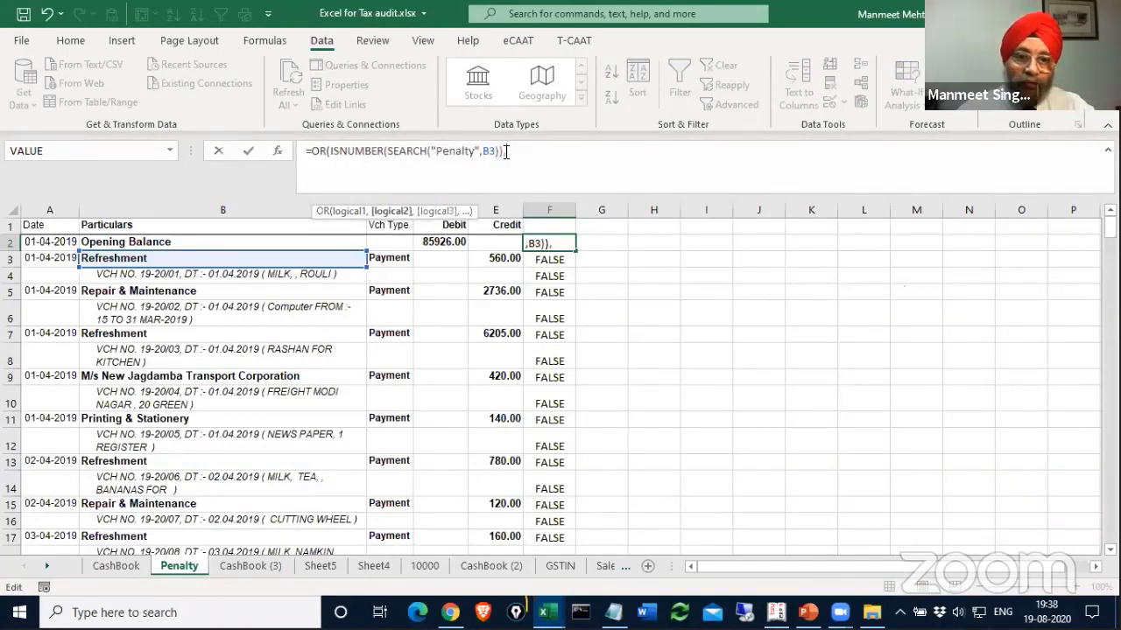
pyautogui.hotkey('ctrl', 'v')
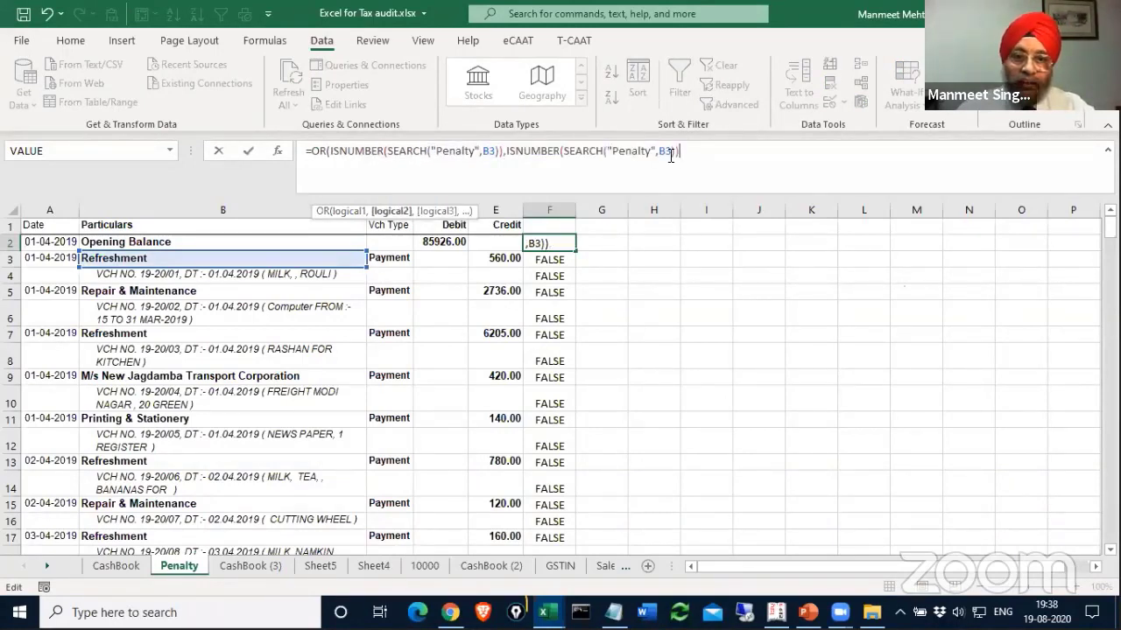
pyautogui.moveTo(671, 154); pyautogui.dragTo(666, 154)
pyautogui.write('2')
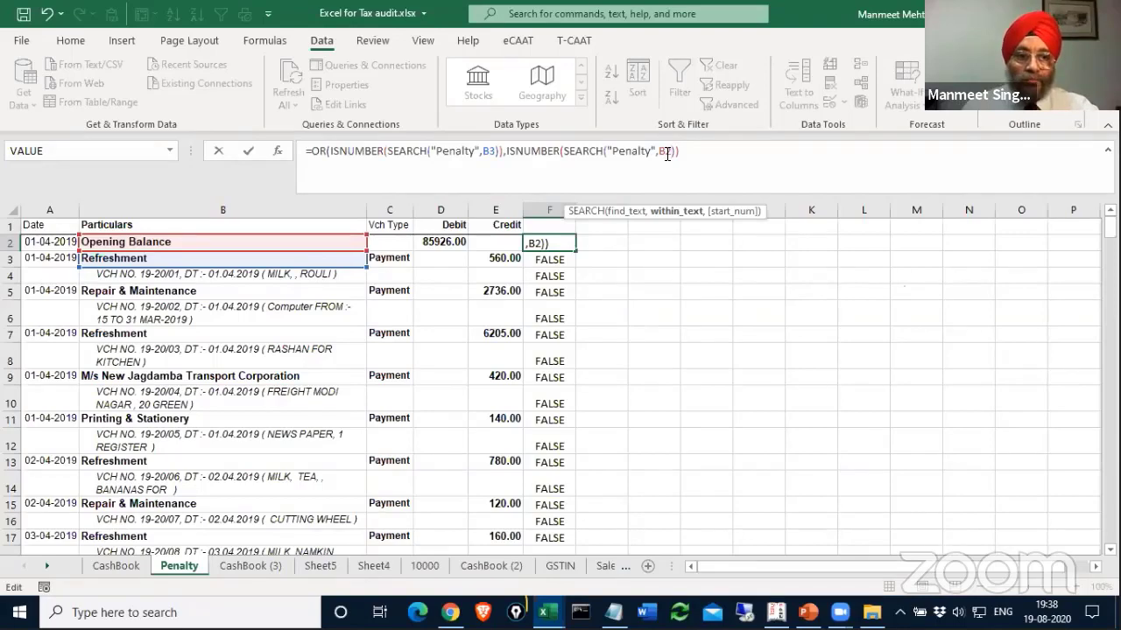
pyautogui.press('Return')
# Fill the OR formula down column F and check its results for the Fee & Taxes entry and narration in rows 65 and 66.
pyautogui.click(563, 245)
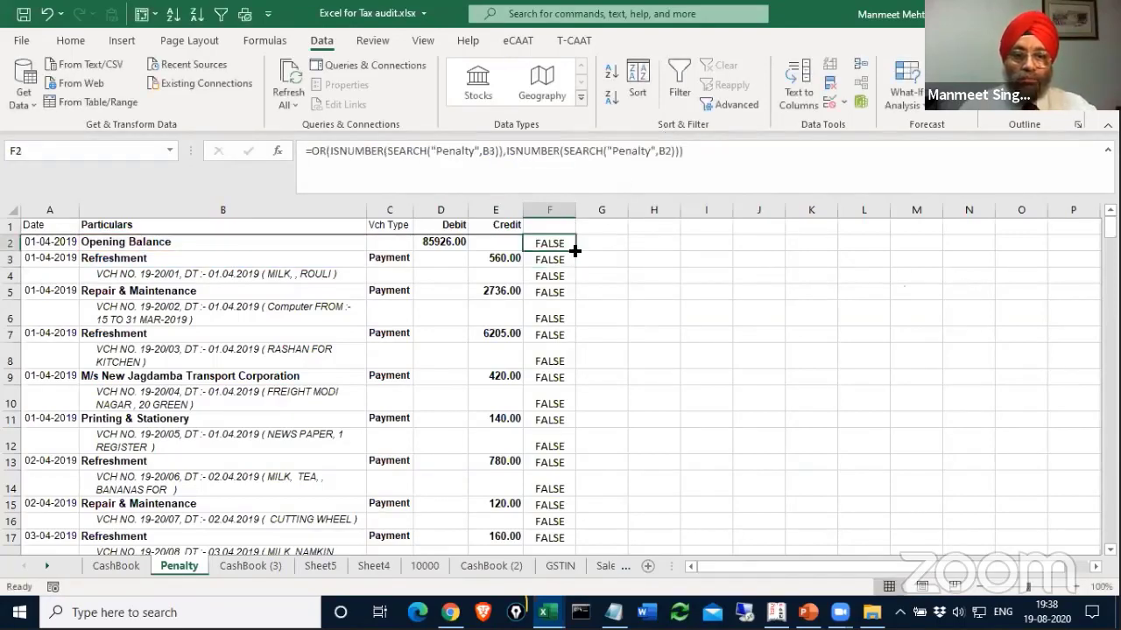
pyautogui.doubleClick(575, 251)
pyautogui.scroll(-10, 573, 252)
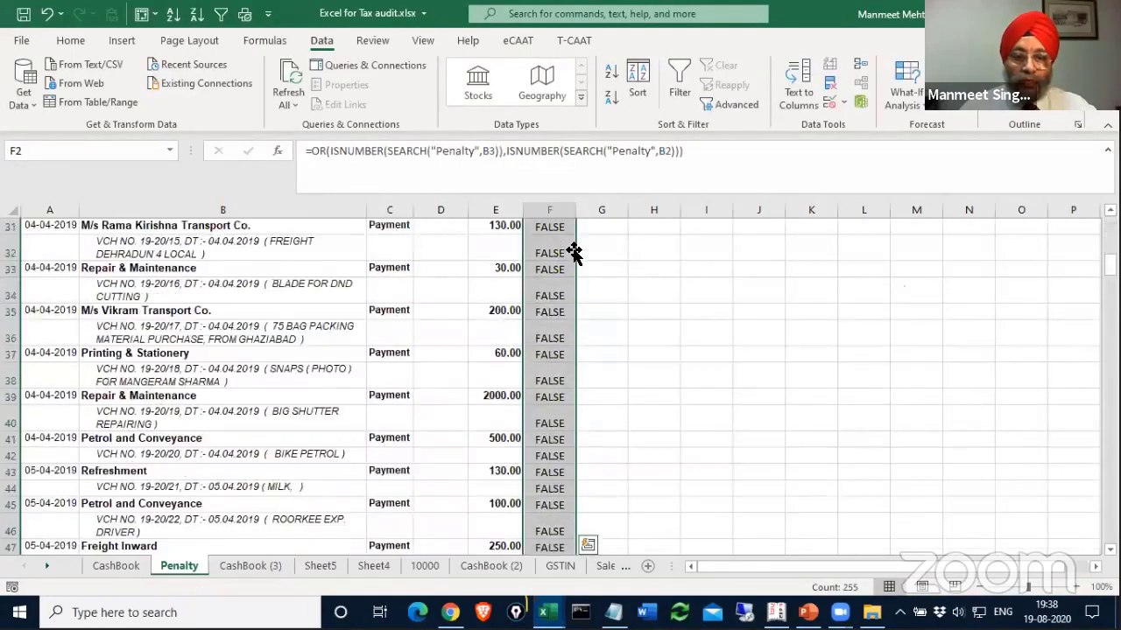
pyautogui.scroll(-8, 573, 252)
pyautogui.scroll(-4, 573, 252)
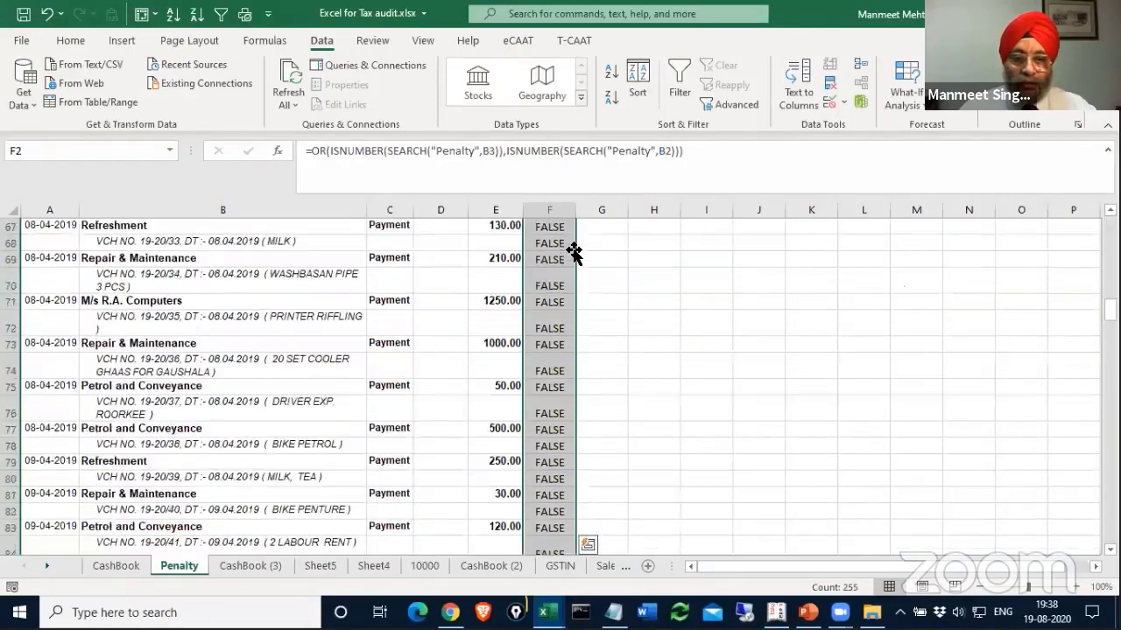
pyautogui.scroll(2, 574, 252)
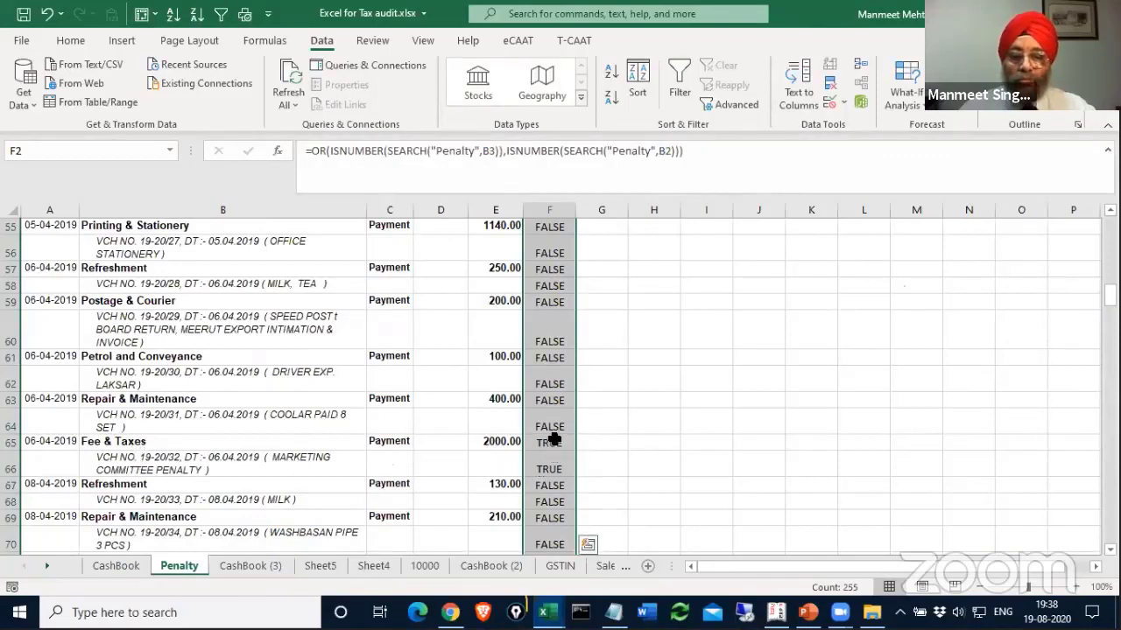
pyautogui.press('Return')
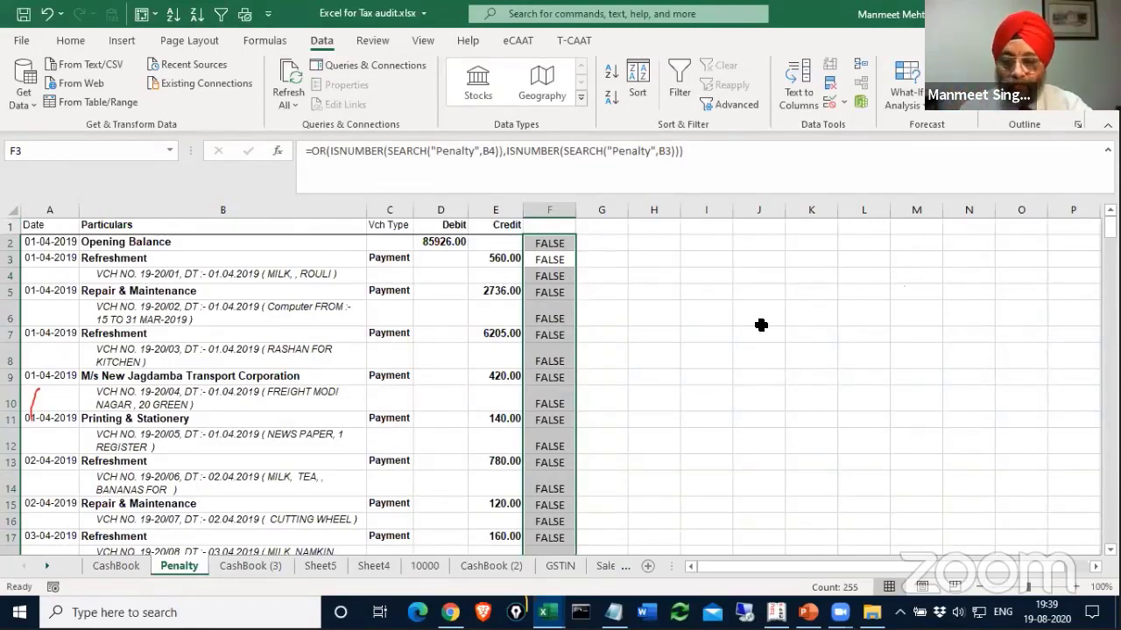
pyautogui.hotkey('alt', 'Tab')
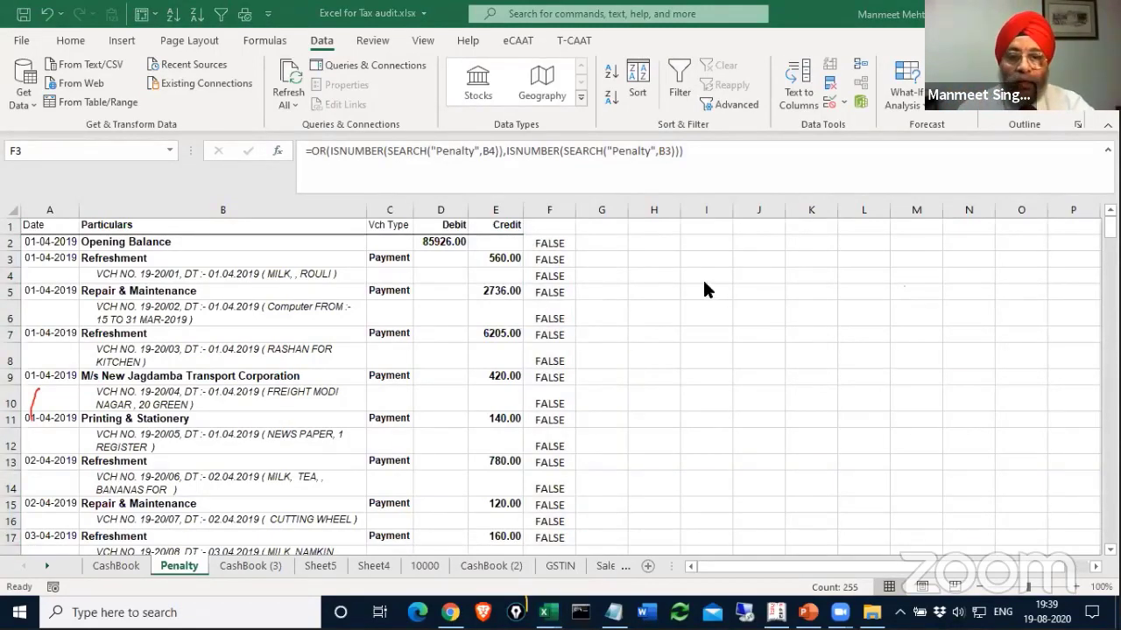
pyautogui.hotkey('alt', 'Tab')
# Enter C in cell G1 and the heading Criteria in cell H1.
pyautogui.click(605, 228)
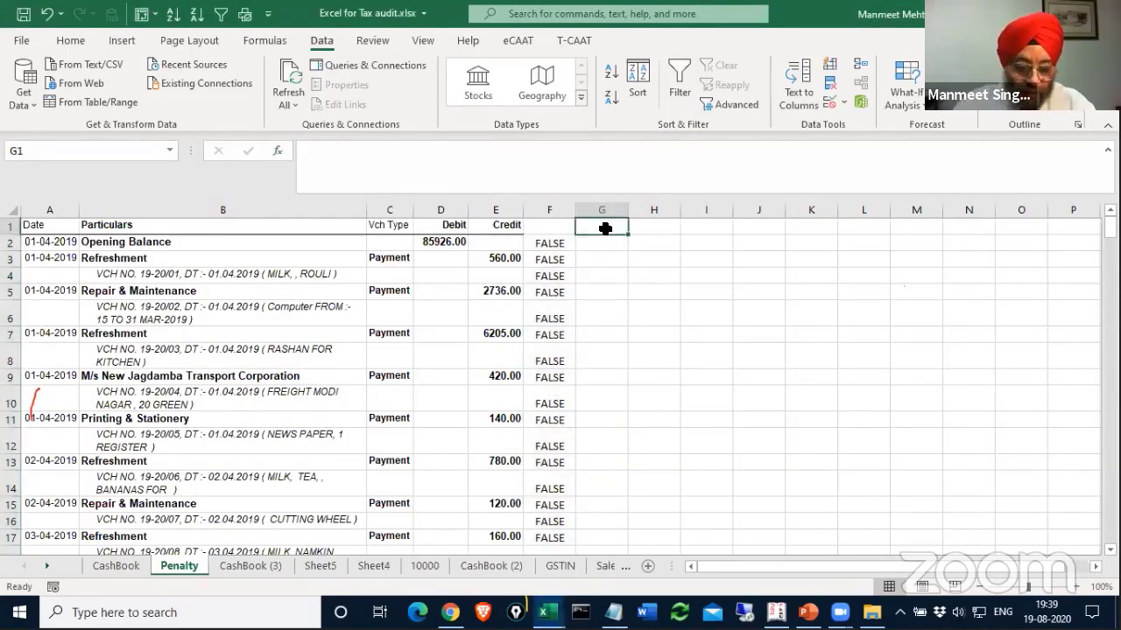
pyautogui.write('C')
pyautogui.click(651, 227)
pyautogui.write('Criteria')
pyautogui.press('Return')
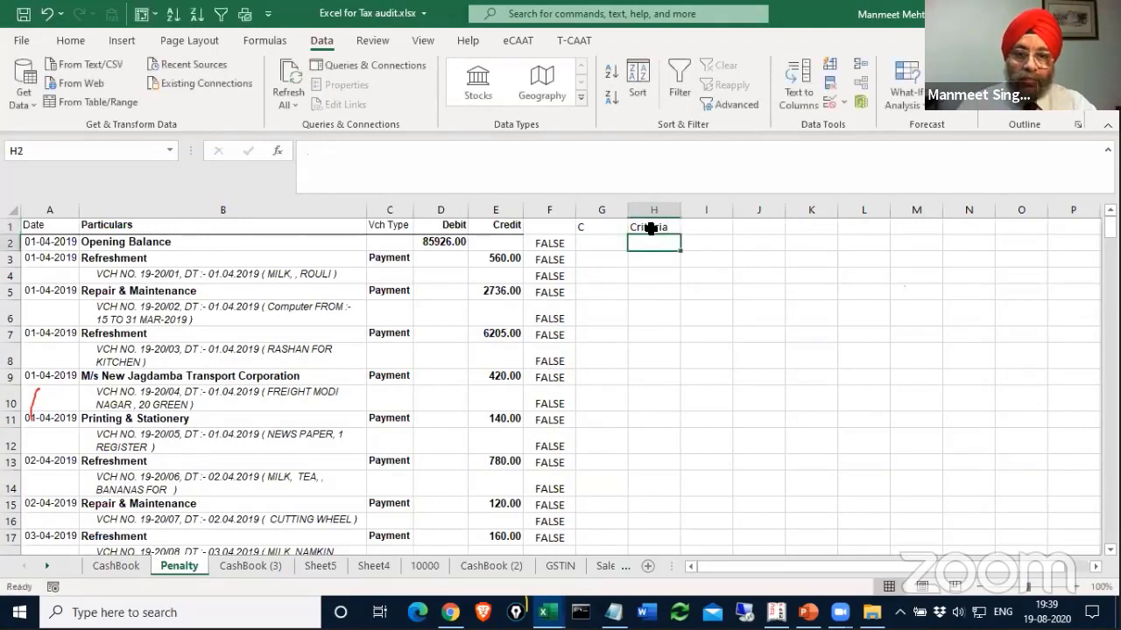
# Copy the complete OR formula text from cell F2.
pyautogui.click(547, 243)
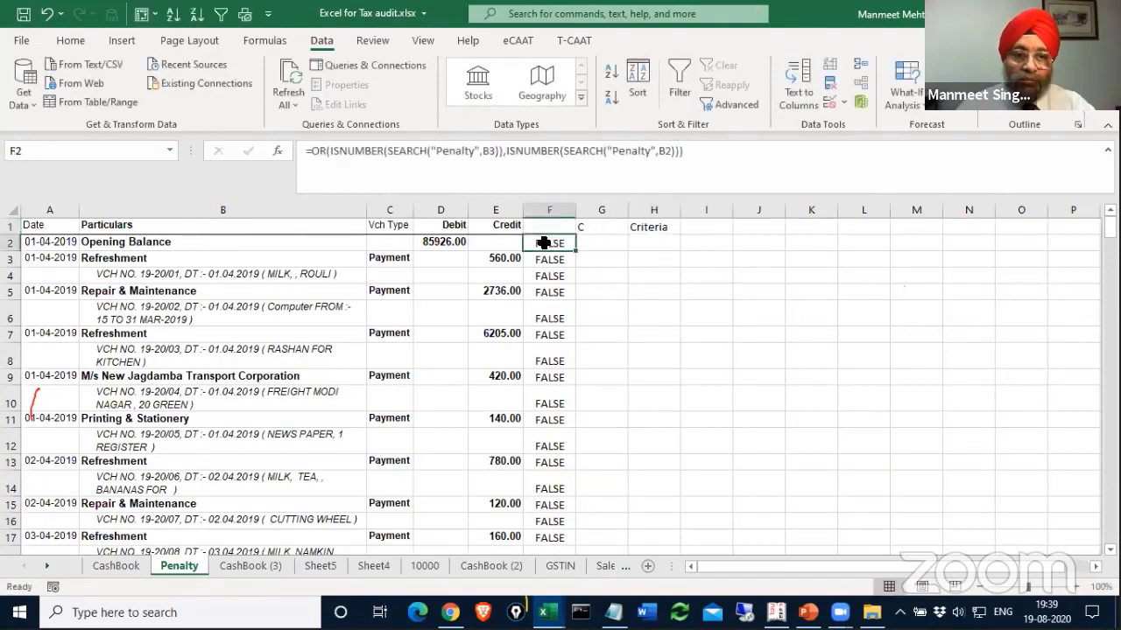
pyautogui.moveTo(688, 150); pyautogui.dragTo(293, 149)
pyautogui.hotkey('ctrl', 'c')
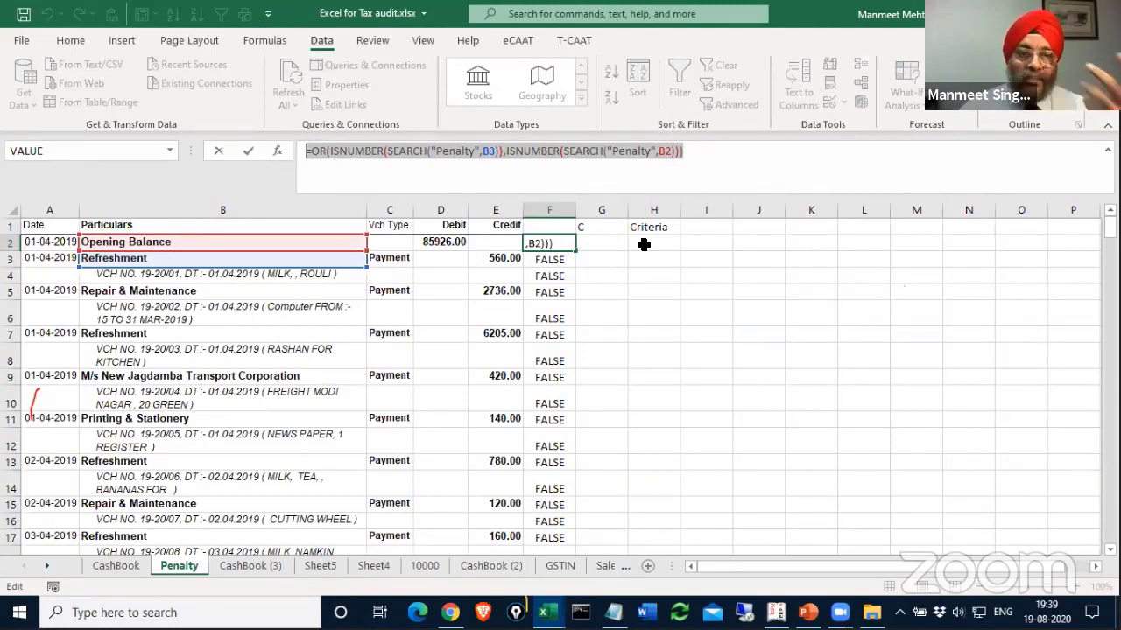
pyautogui.write('=')
pyautogui.click(643, 244)
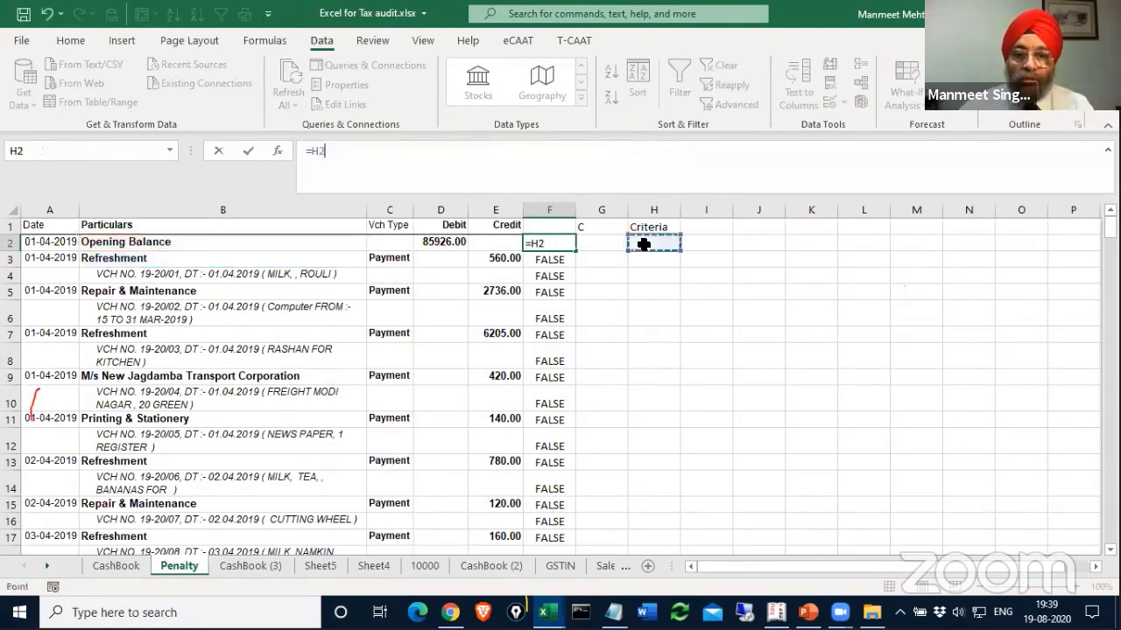
pyautogui.hotkey('ctrl', 'v')
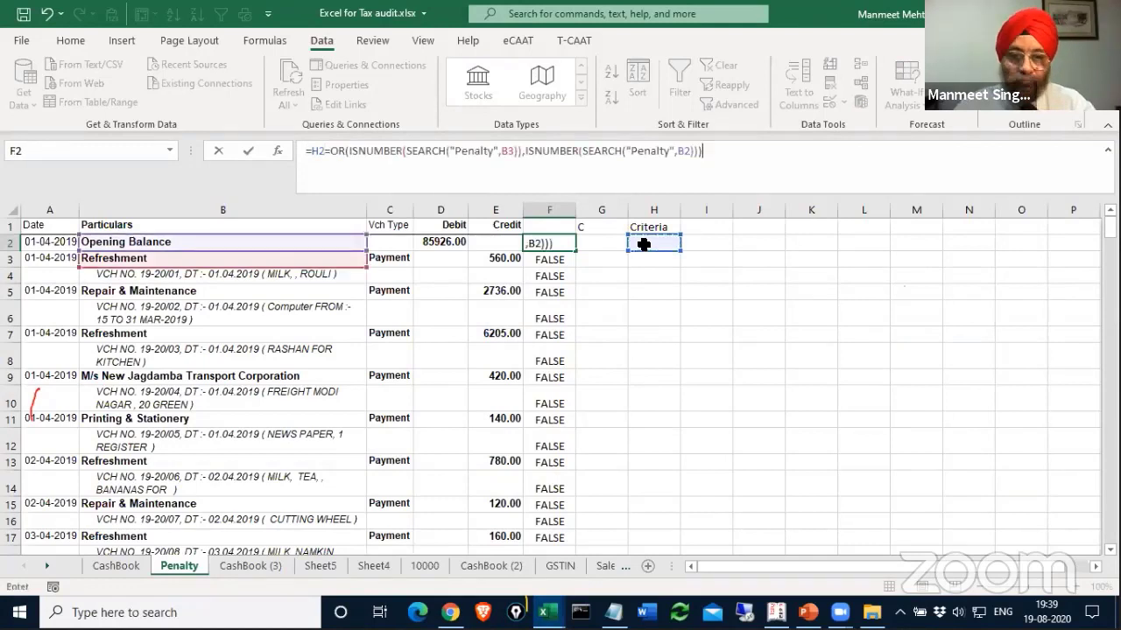
pyautogui.press('Escape')
# Paste the copied OR formula into H2 below the Criteria heading.
pyautogui.click(644, 244)
pyautogui.hotkey('ctrl', 'v')
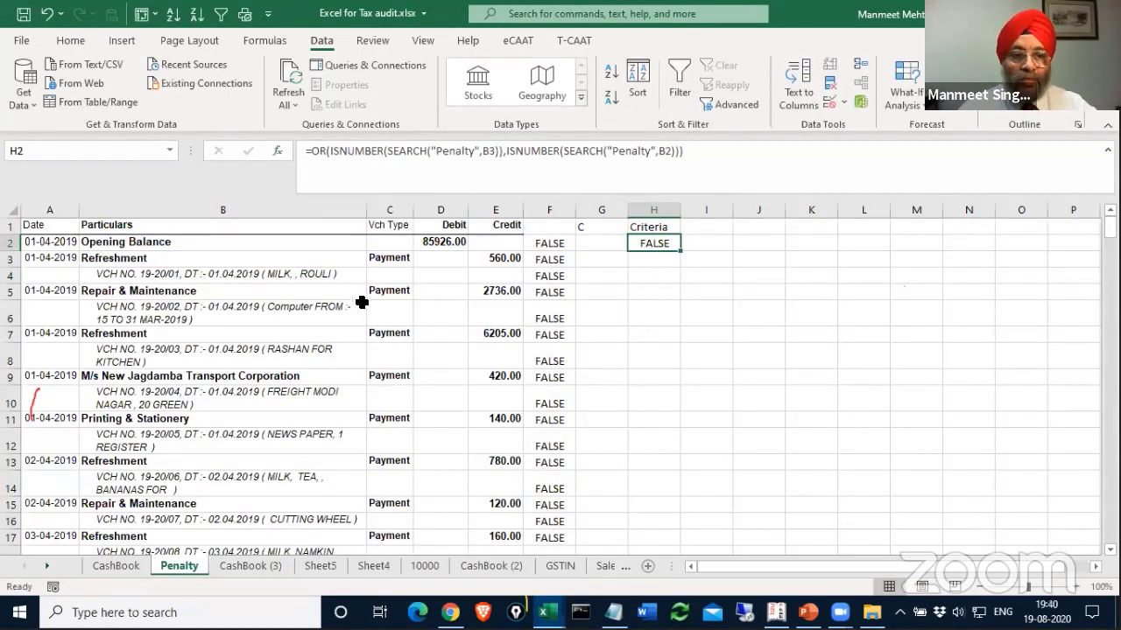
# Apply an advanced filter to the cash book list A1:E262 with criteria range H1:H2, copying the matching entries to J1.
pyautogui.click(265, 286)
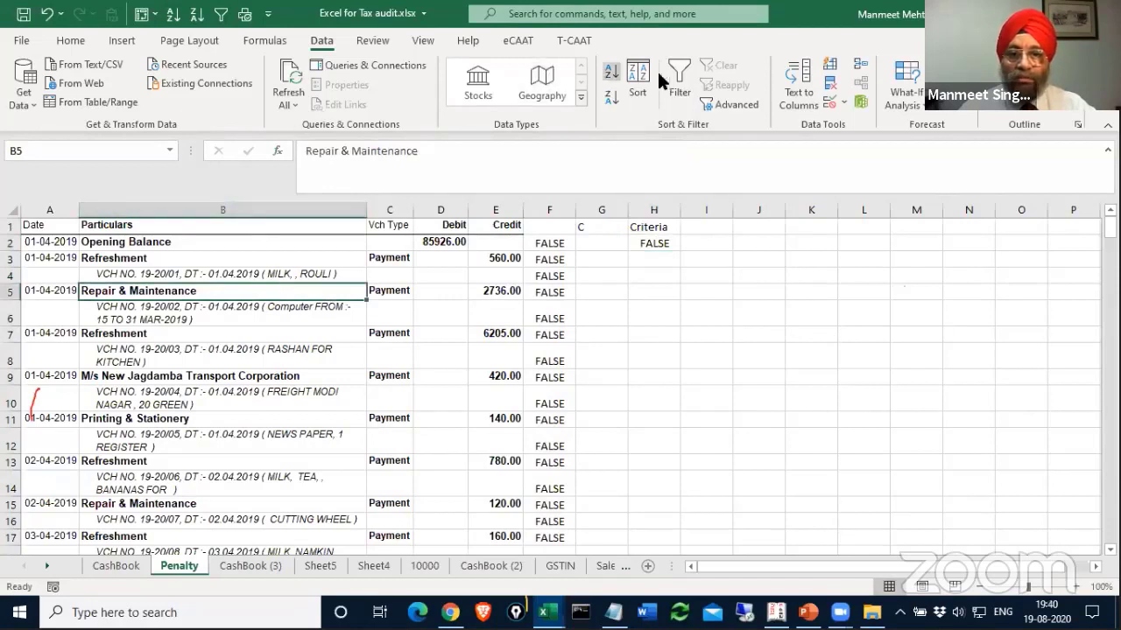
pyautogui.click(736, 99)
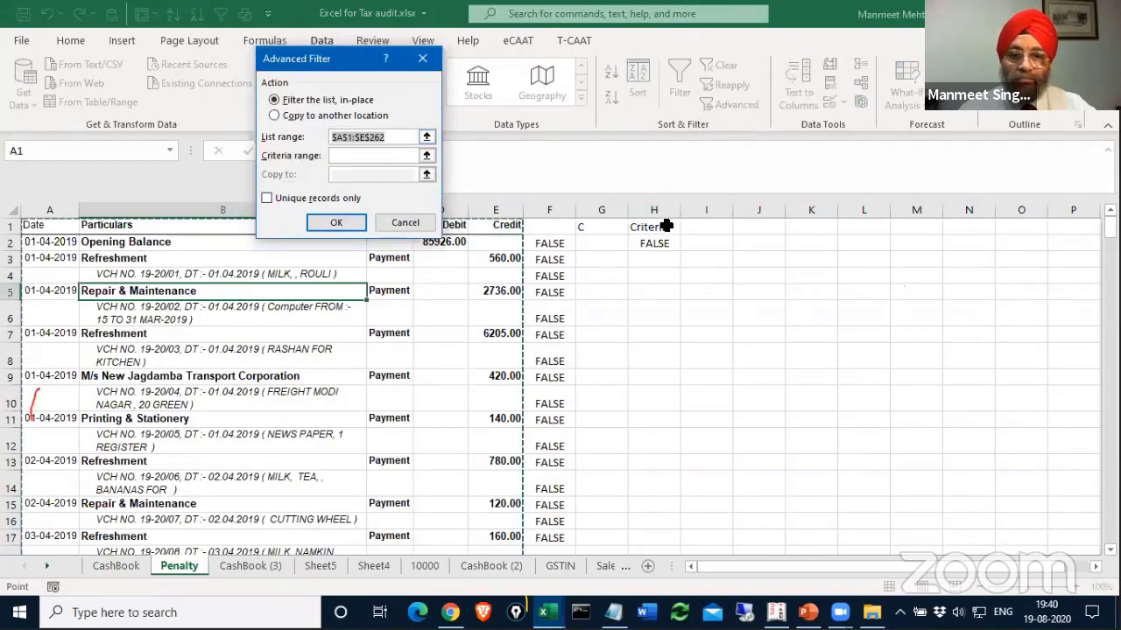
pyautogui.click(338, 155)
pyautogui.moveTo(652, 227); pyautogui.dragTo(652, 244)
pyautogui.click(275, 116)
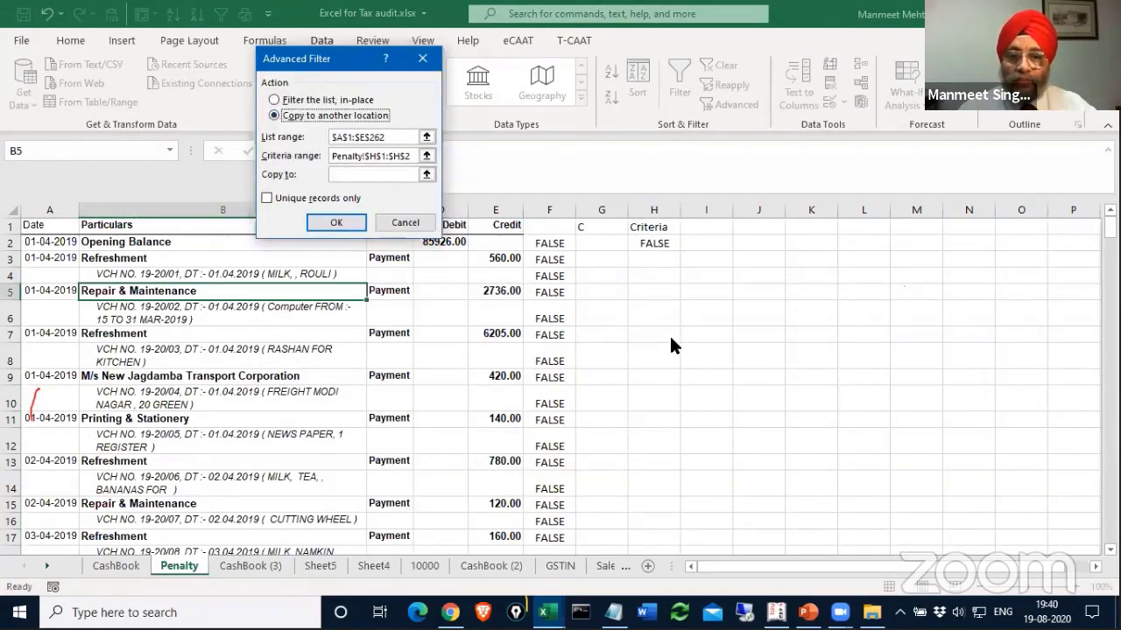
pyautogui.click(411, 175)
pyautogui.click(756, 224)
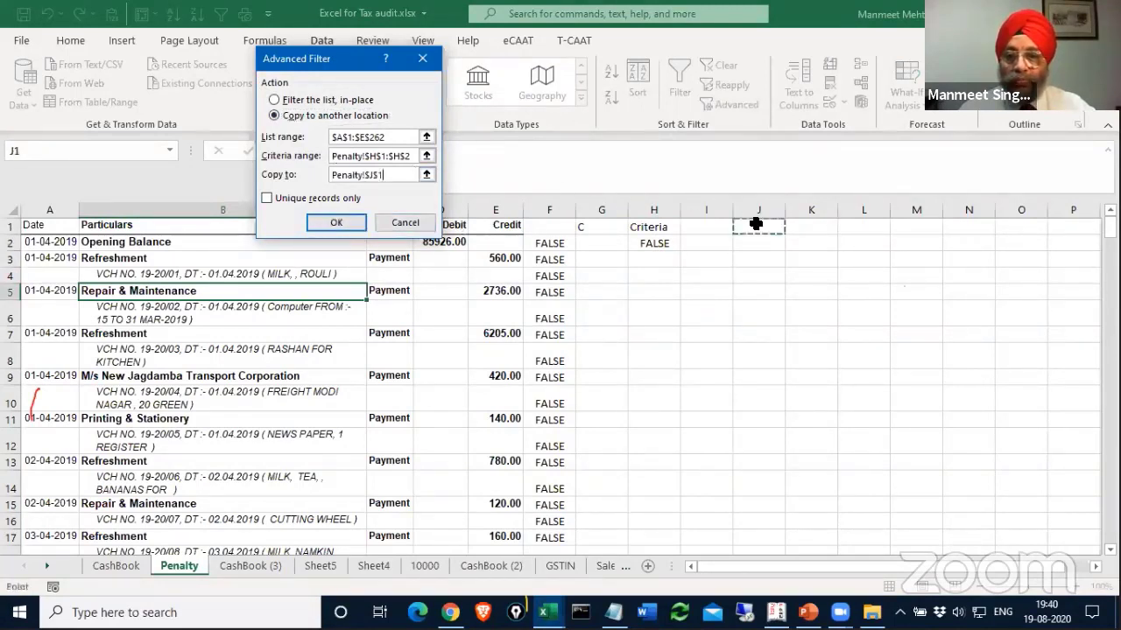
pyautogui.click(346, 223)
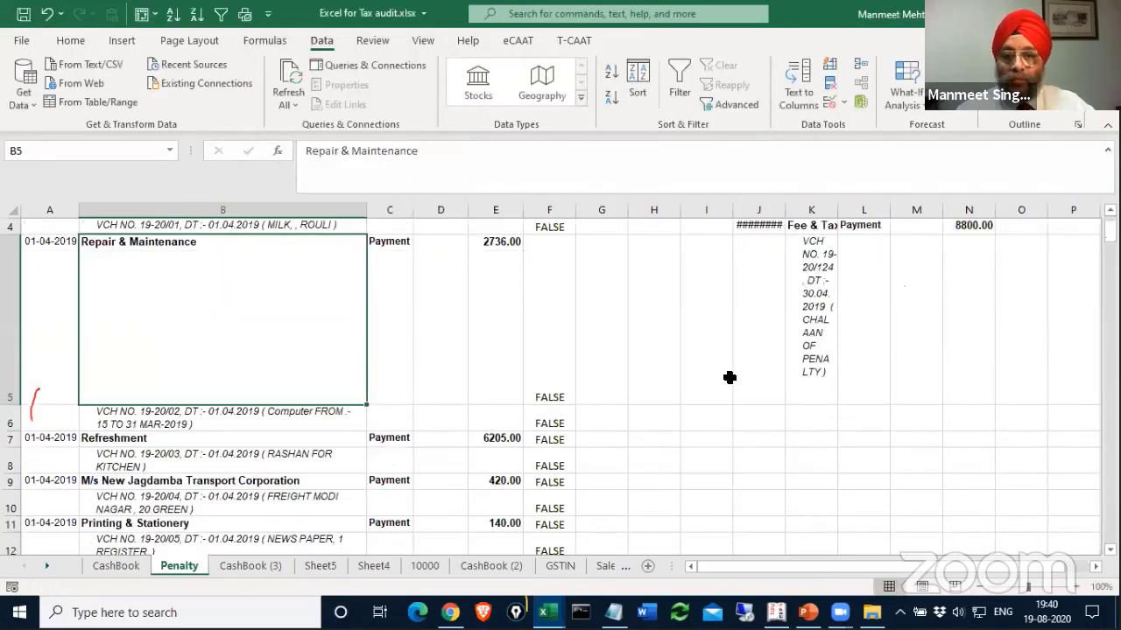
# Auto-fit the widths of columns J to N containing the extracted penalty entries and select the narration in K5.
pyautogui.click(760, 210)
pyautogui.moveTo(880, 208); pyautogui.dragTo(969, 209)
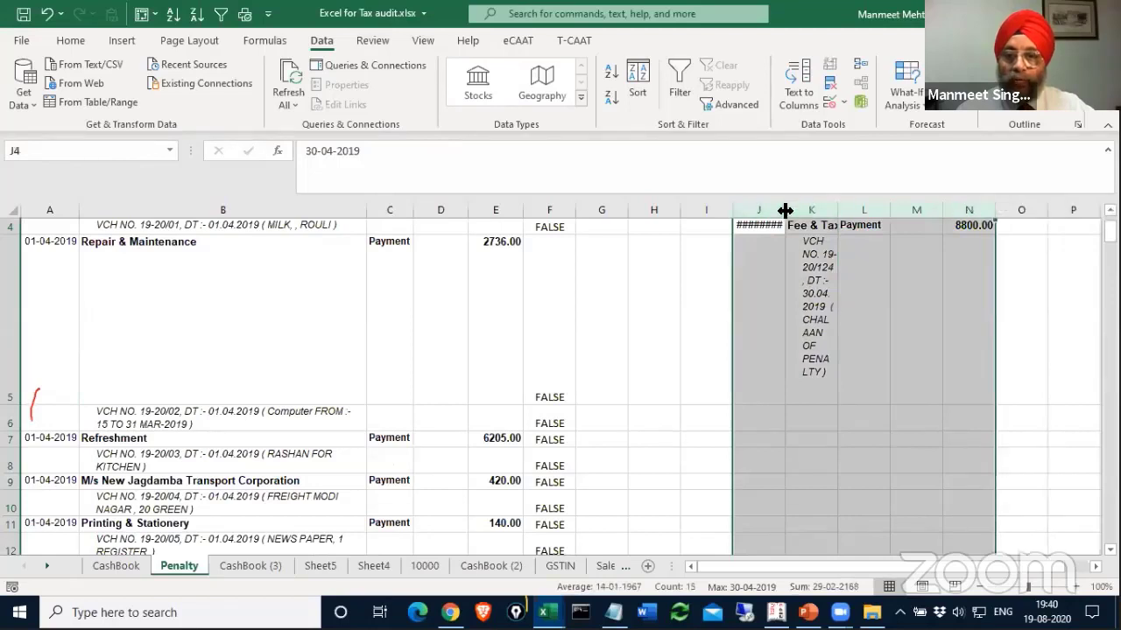
pyautogui.doubleClick(785, 210)
pyautogui.click(850, 329)
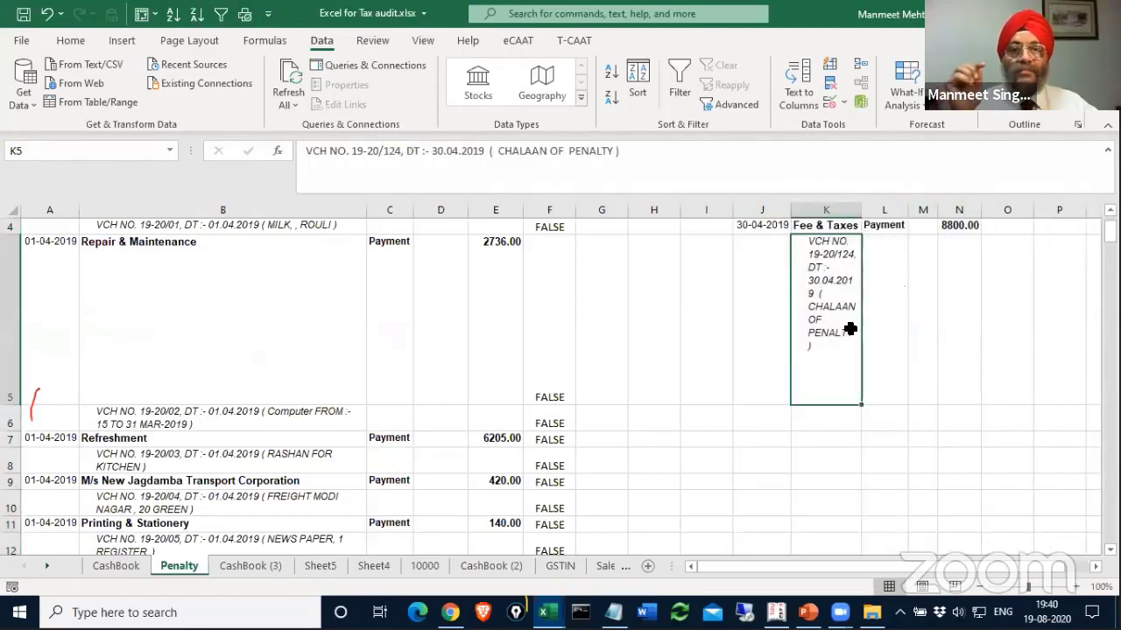
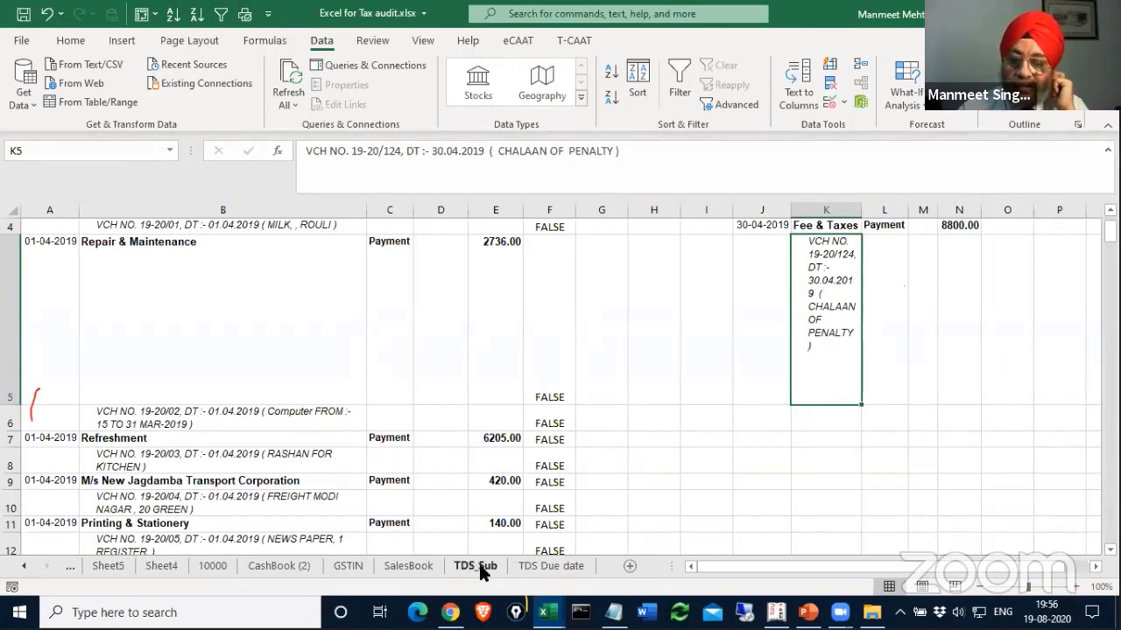
# Open the TDS_Sub sheet and look through its contractor payment list.
pyautogui.click(479, 564)
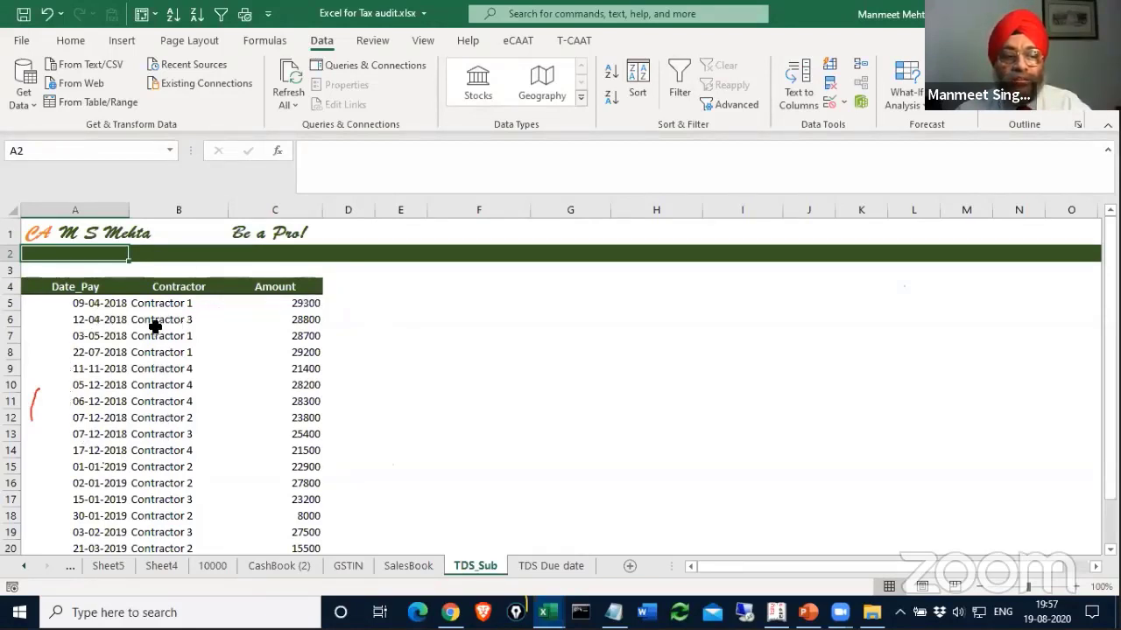
pyautogui.scroll(-5, 164, 397)
pyautogui.scroll(5, 164, 396)
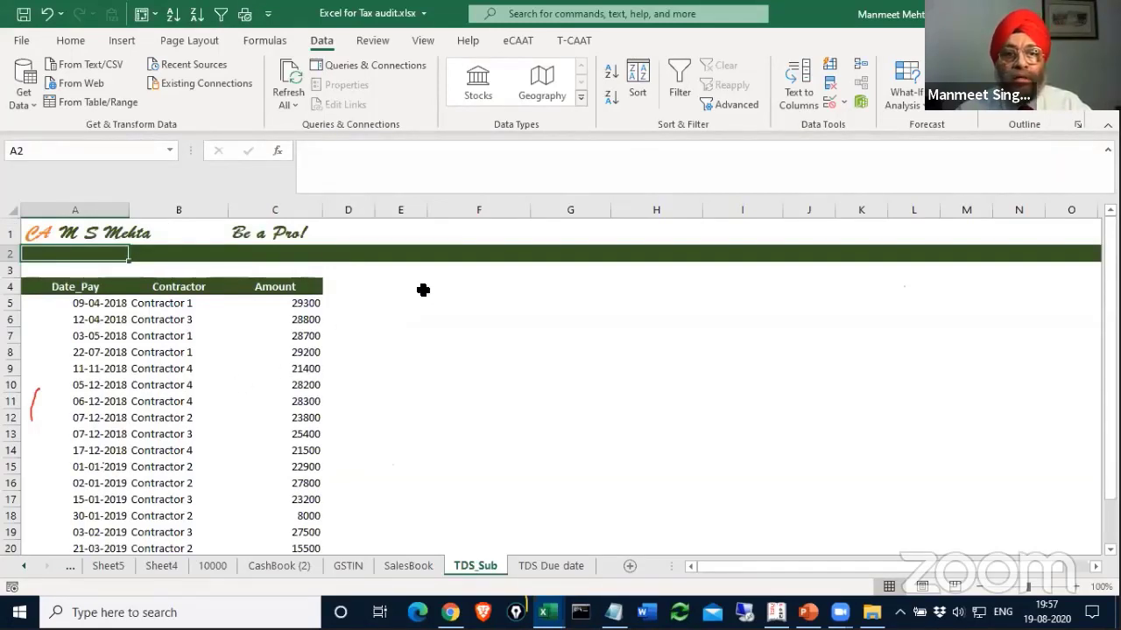
pyautogui.click(146, 348)
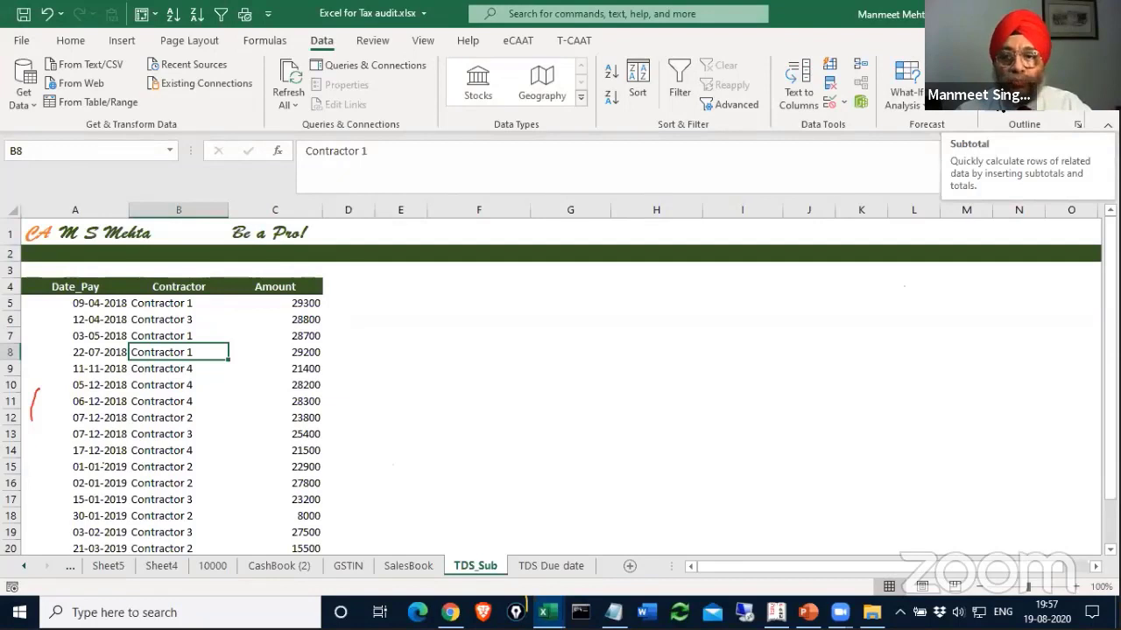
pyautogui.click(1004, 105)
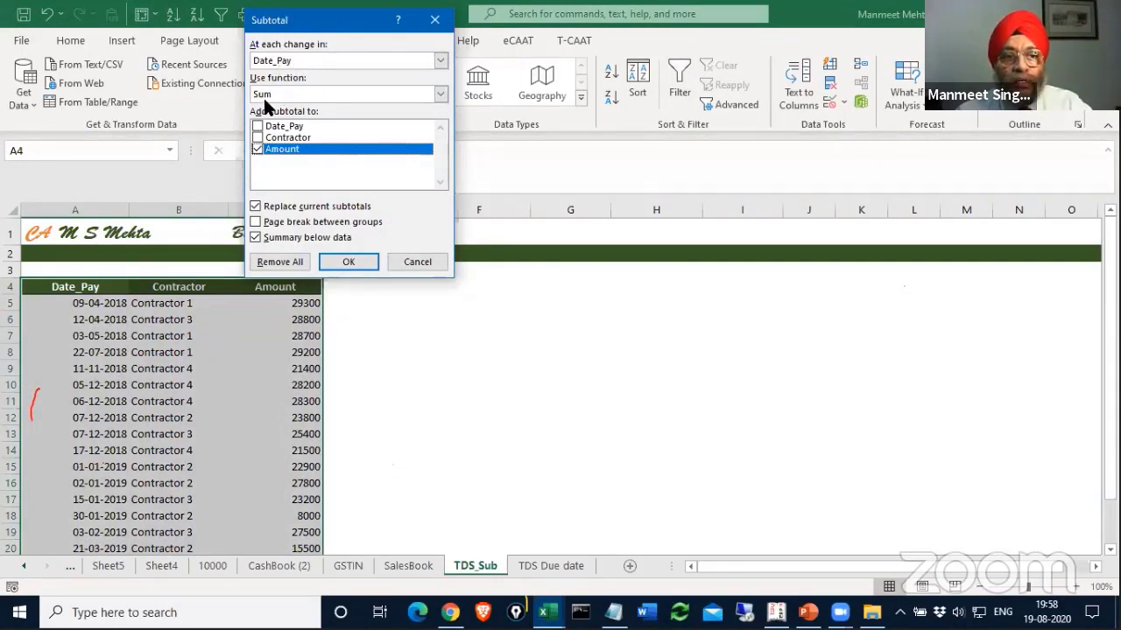
pyautogui.click(439, 95)
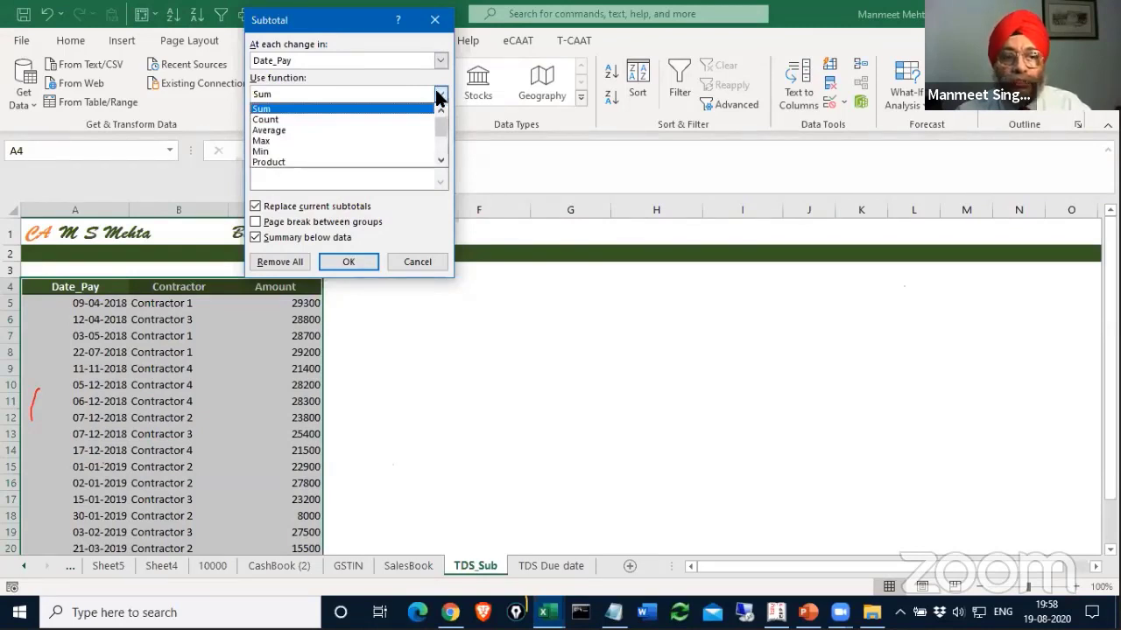
pyautogui.click(423, 208)
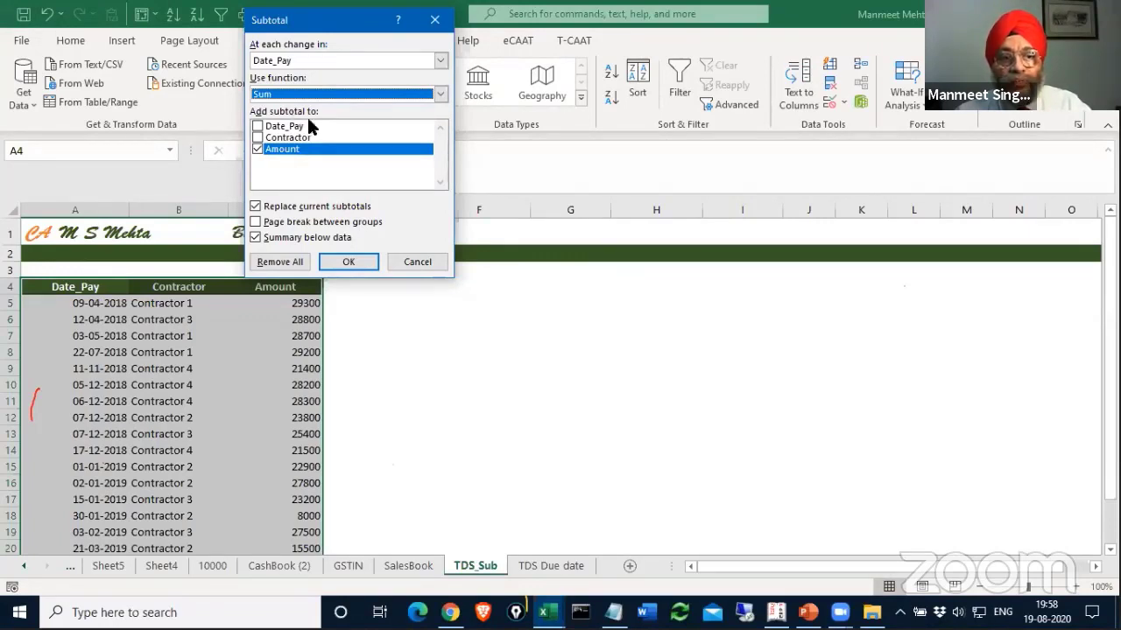
pyautogui.click(416, 262)
# Sort the payment list in ascending order by the Contractor column.
pyautogui.click(140, 351)
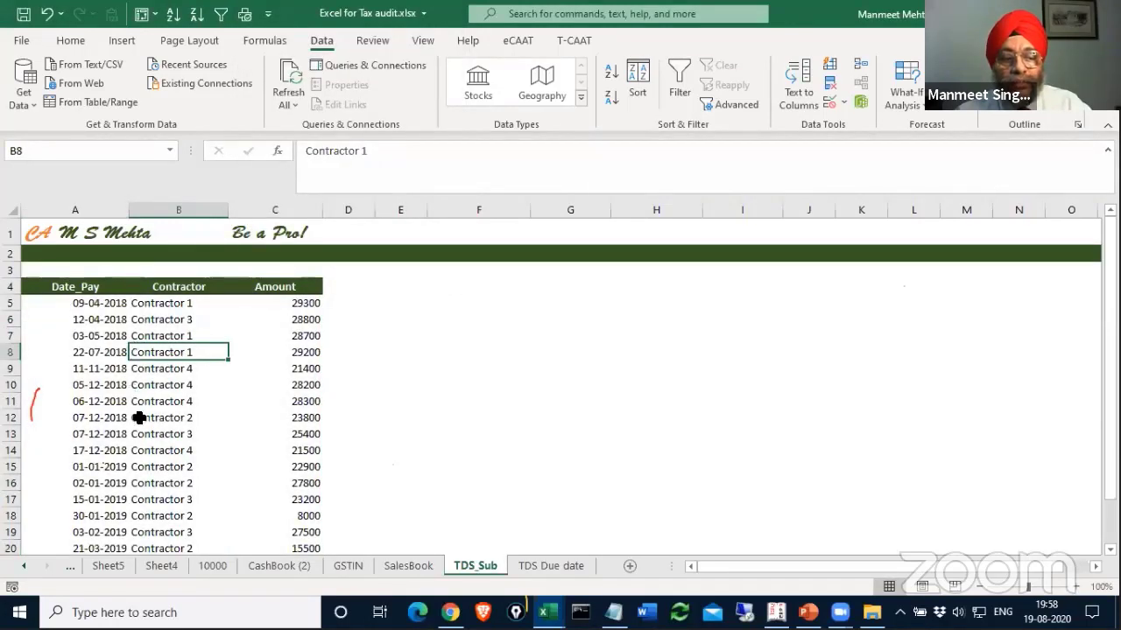
pyautogui.click(170, 318)
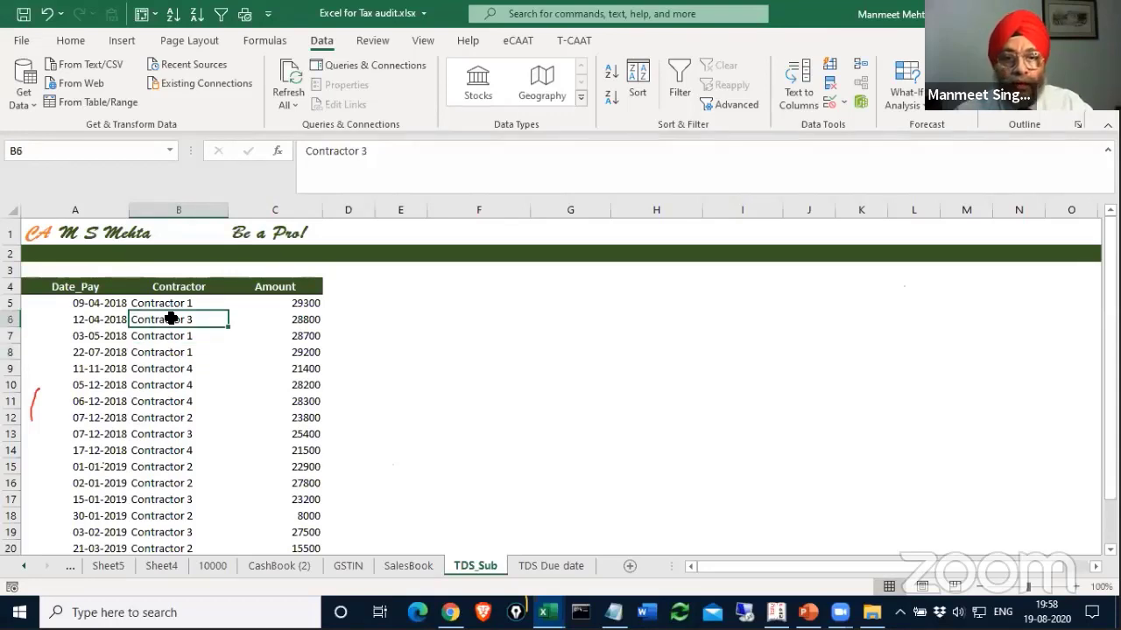
pyautogui.click(613, 75)
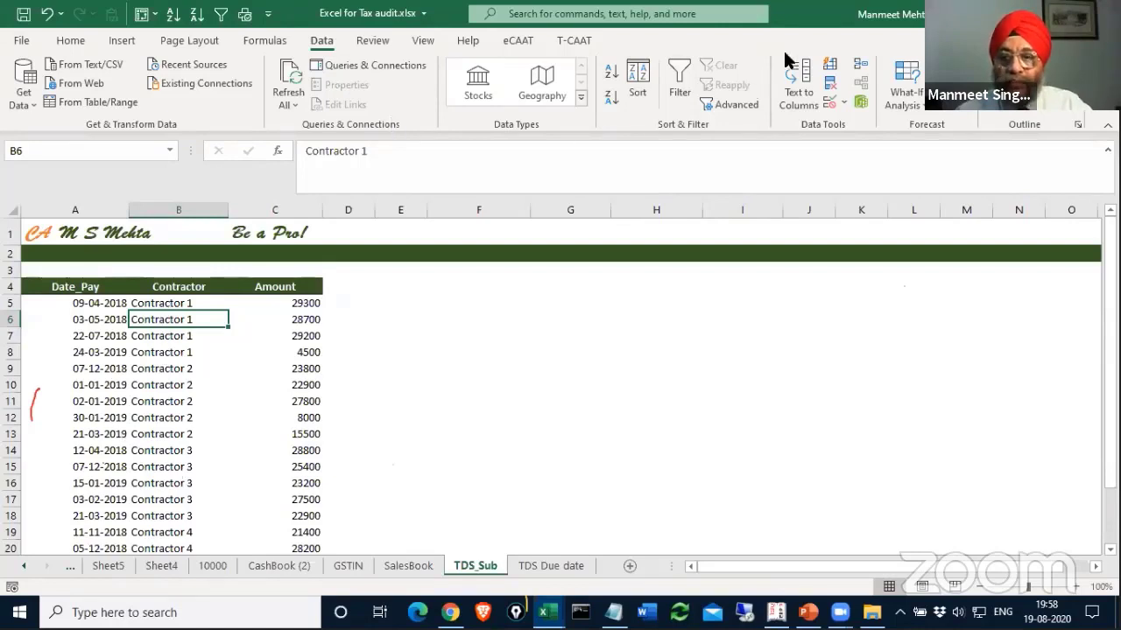
# Add Sum subtotals of Amount at each change in Contractor, and check the subtotal formula for Contractor 1.
pyautogui.click(1020, 108)
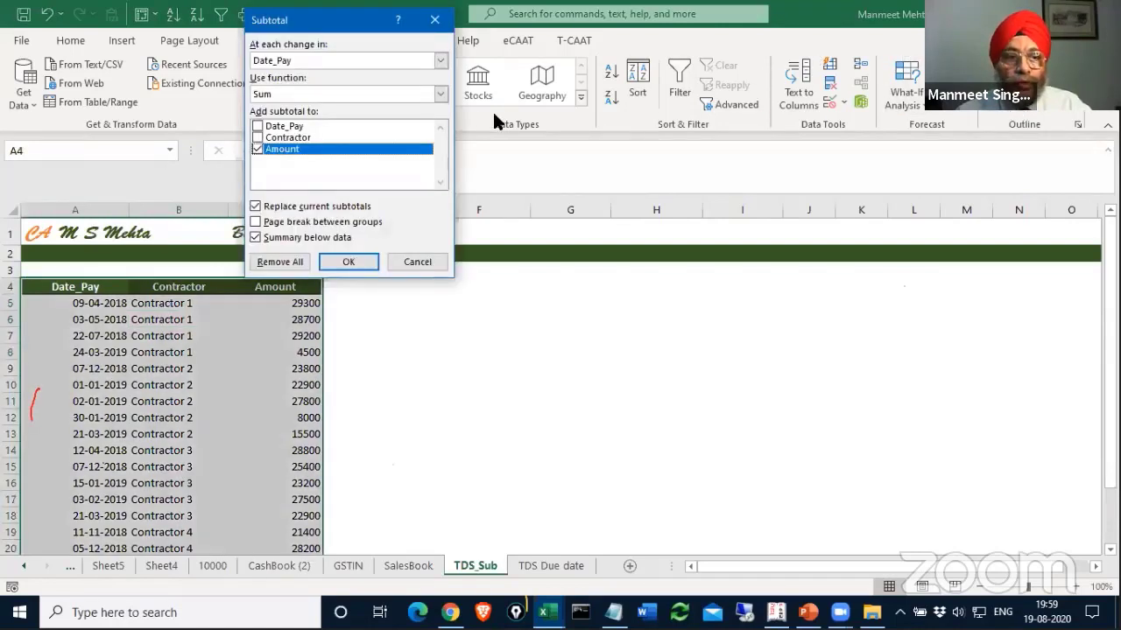
pyautogui.click(441, 60)
pyautogui.click(365, 84)
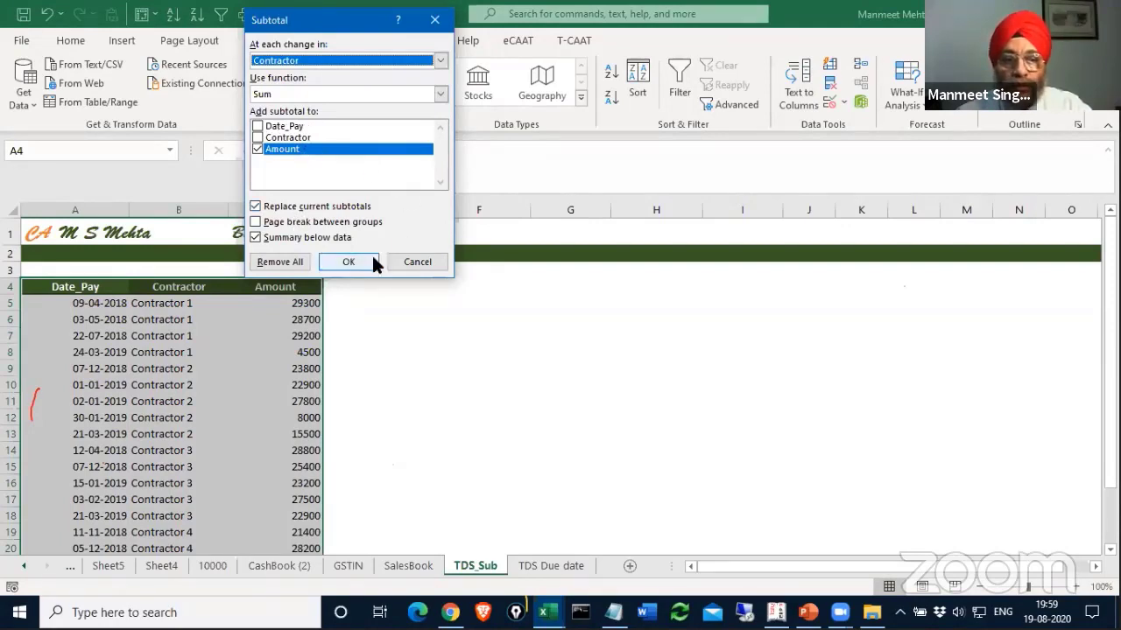
pyautogui.click(348, 262)
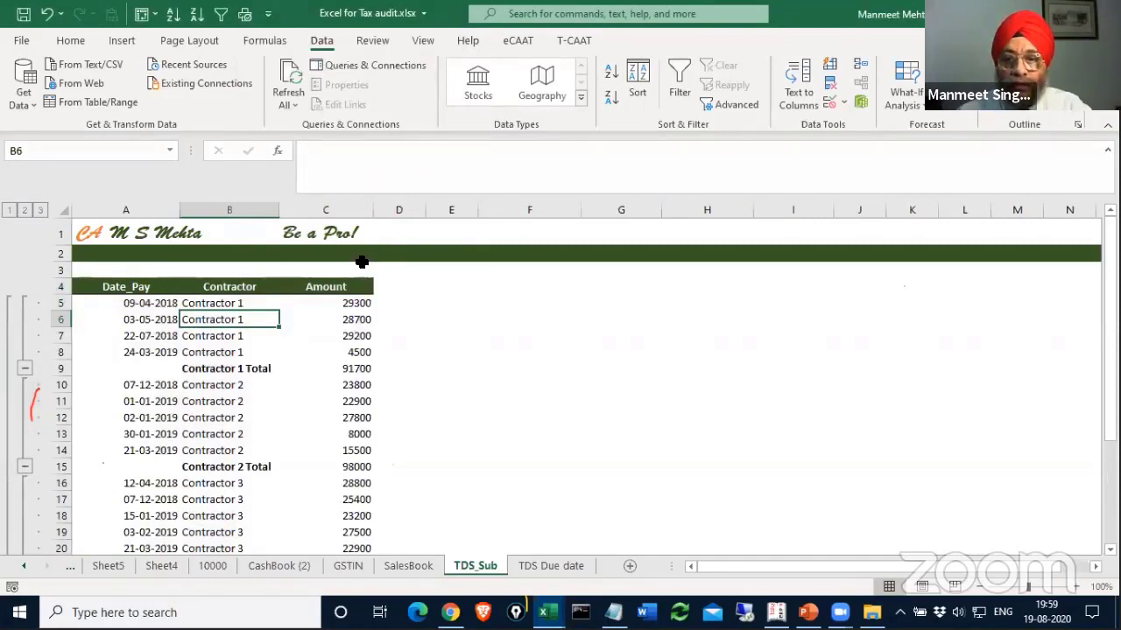
pyautogui.click(363, 373)
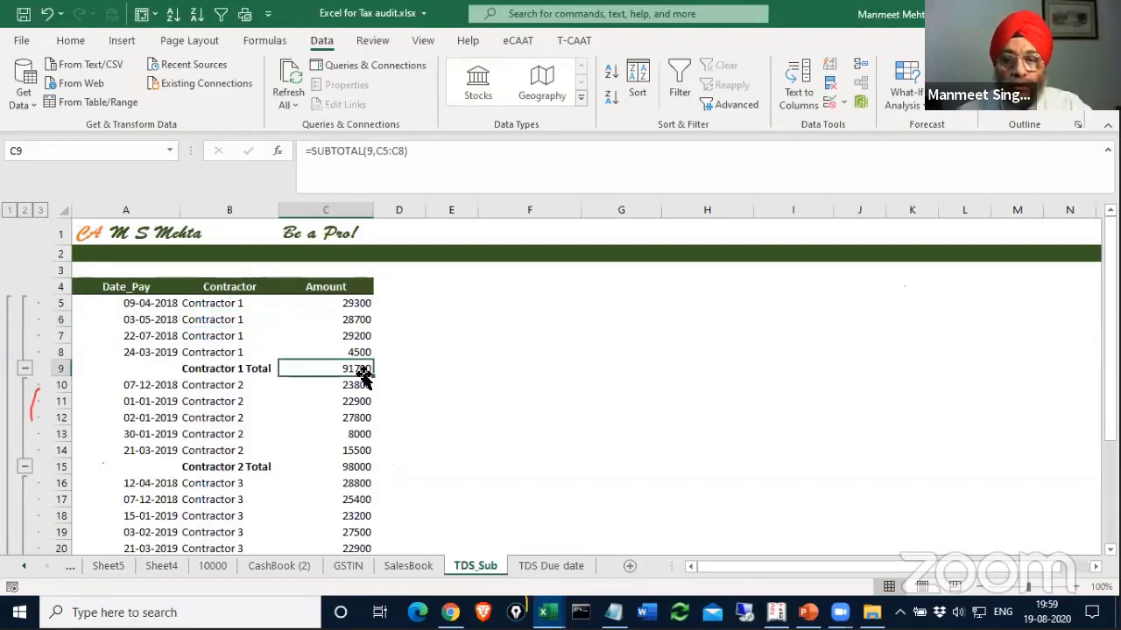
pyautogui.click(476, 346)
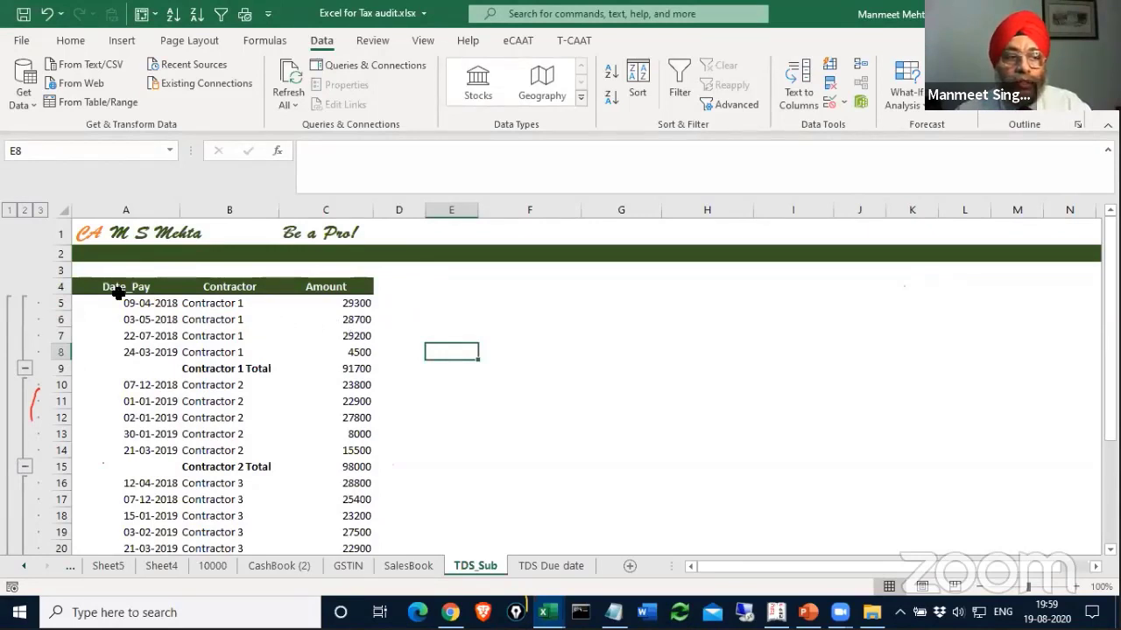
# Collapse the outline to level 2 to review the contractor totals, and expand it back to level 3.
pyautogui.click(25, 211)
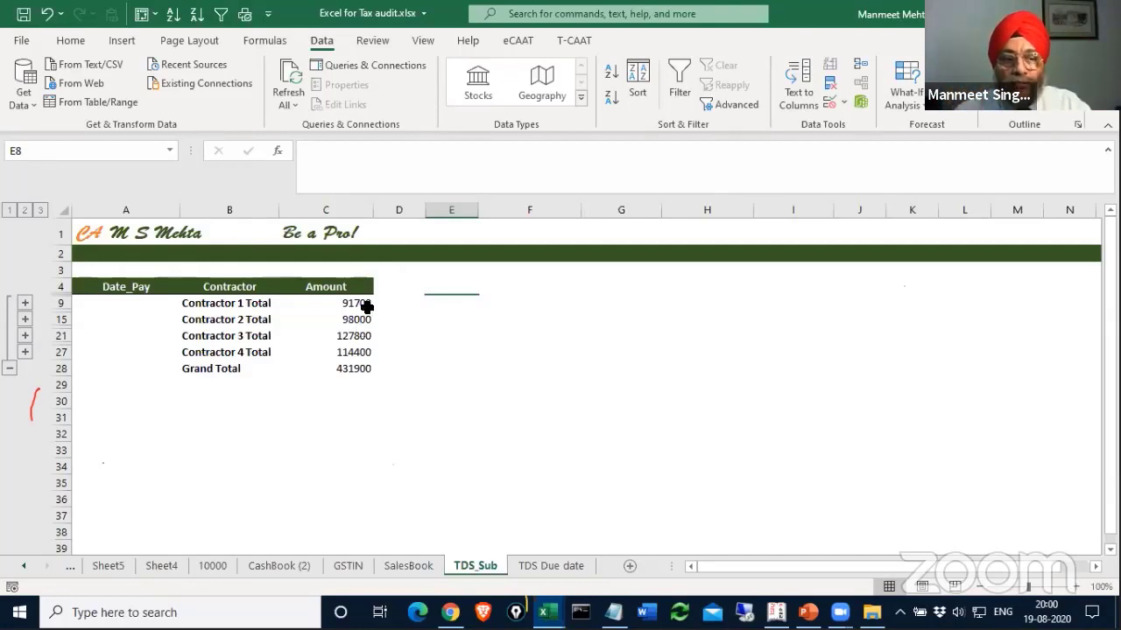
pyautogui.scroll(-3, 346, 331)
pyautogui.scroll(3, 346, 331)
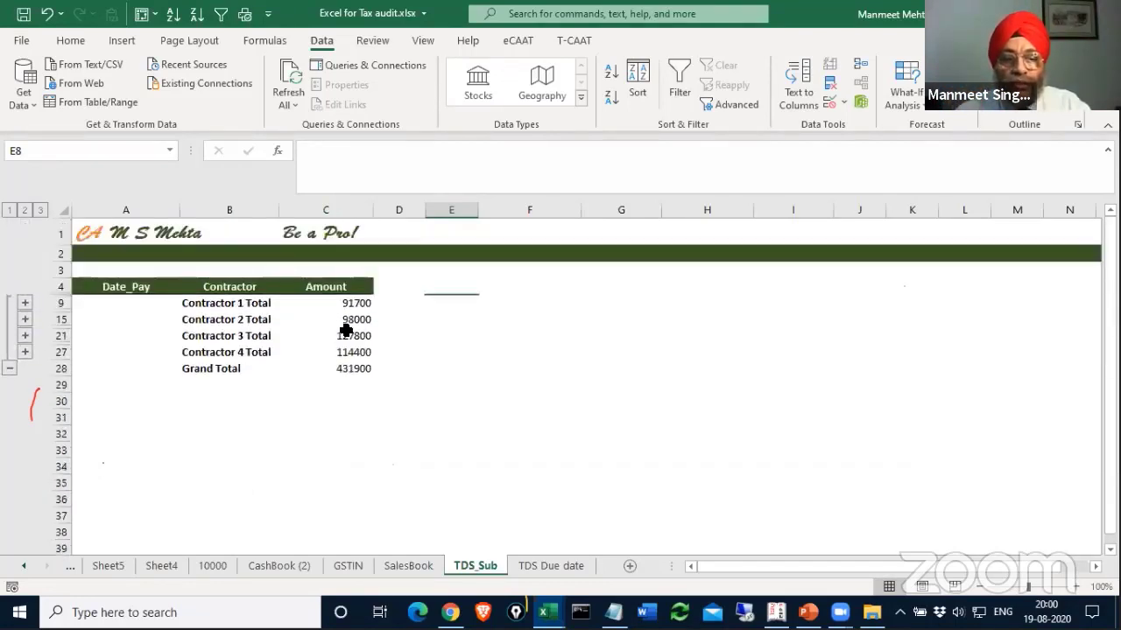
pyautogui.click(40, 210)
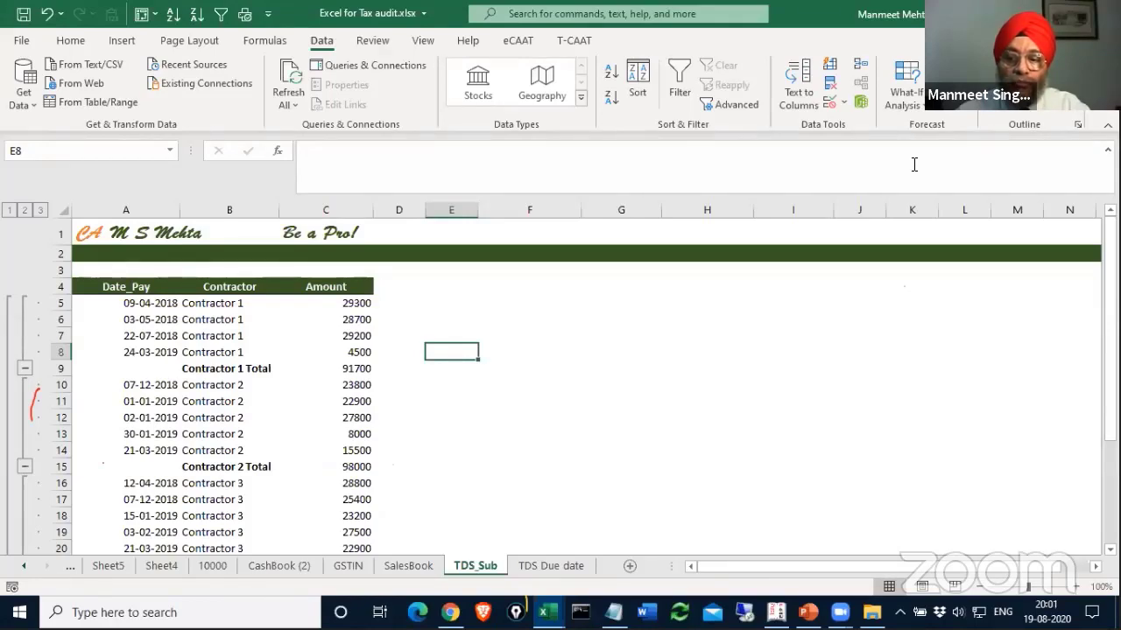
pyautogui.click(230, 401)
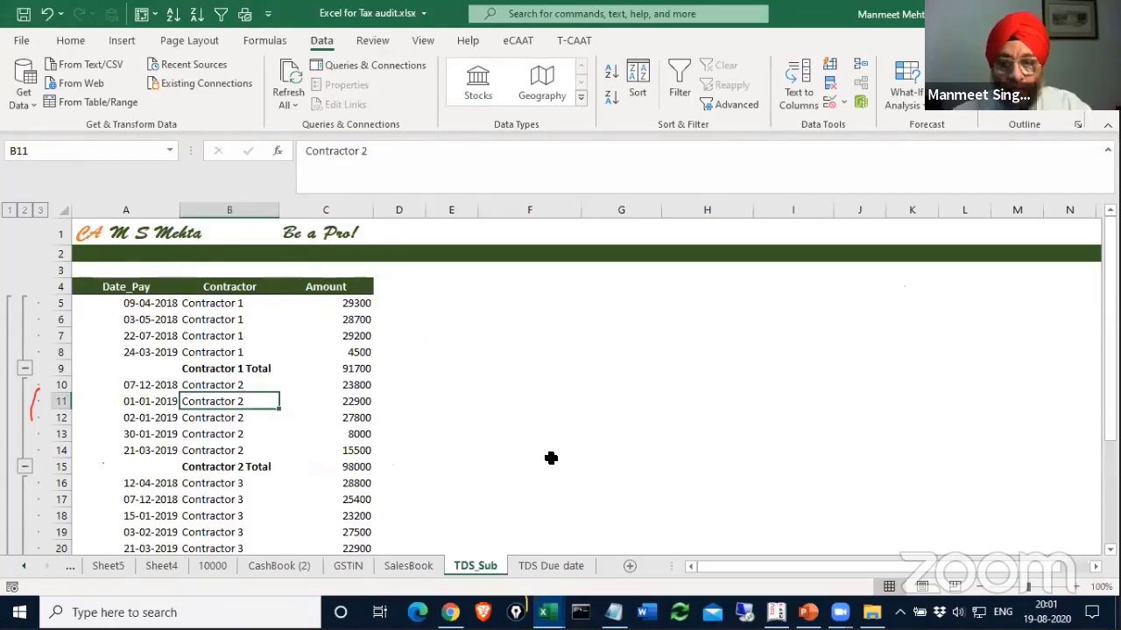
# On the TDS Due date sheet, change the format of the first entry's date in A6 to Number.
pyautogui.click(557, 566)
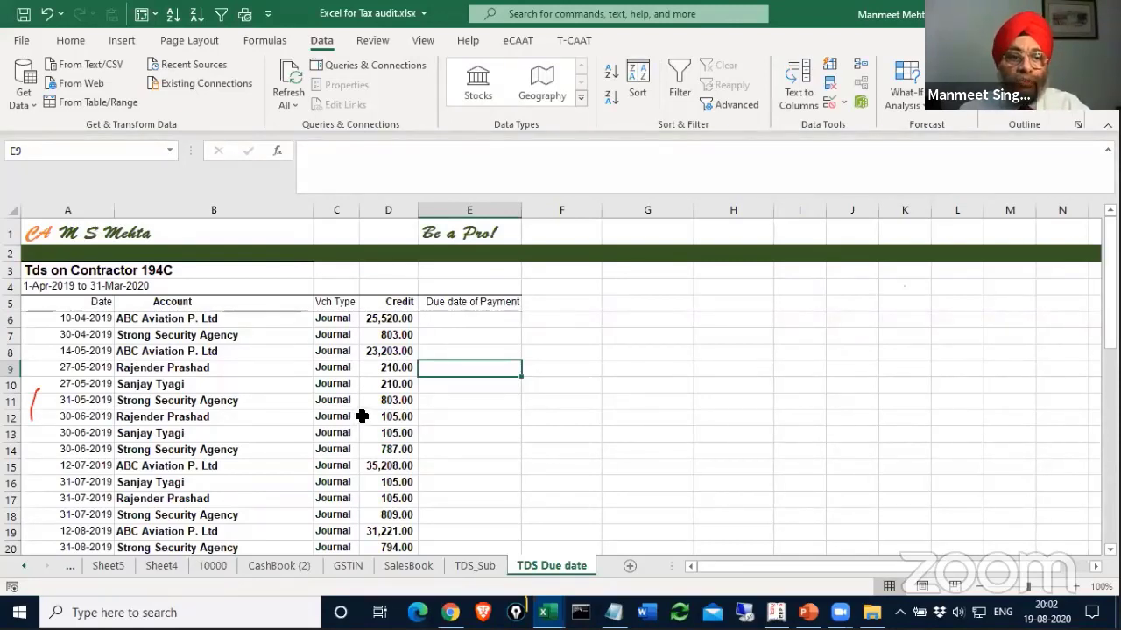
pyautogui.click(453, 319)
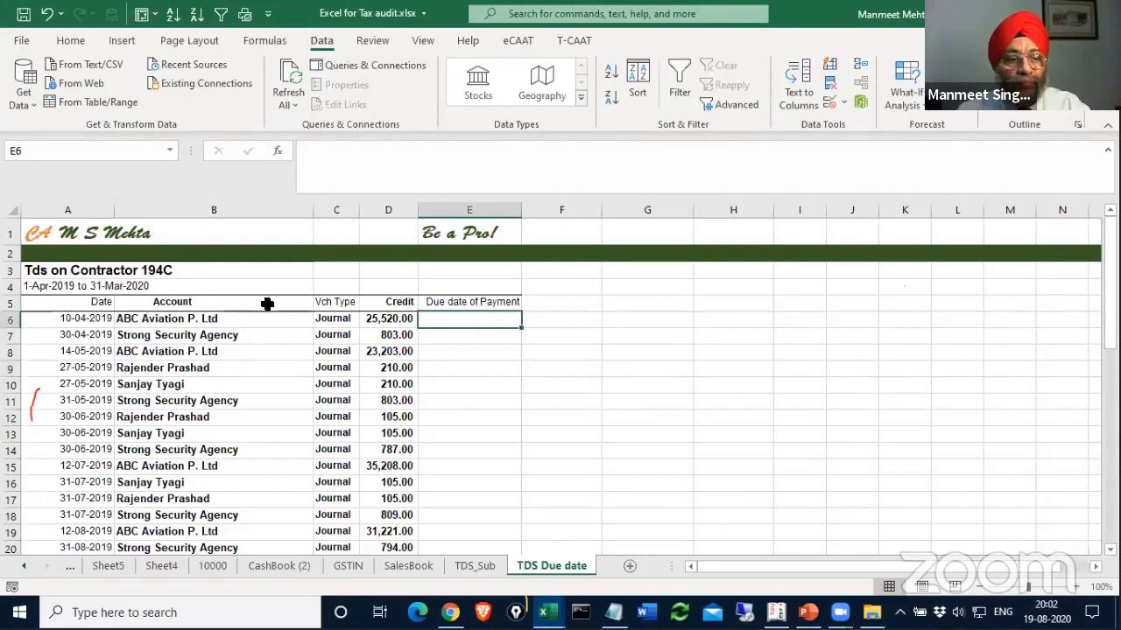
pyautogui.click(84, 317)
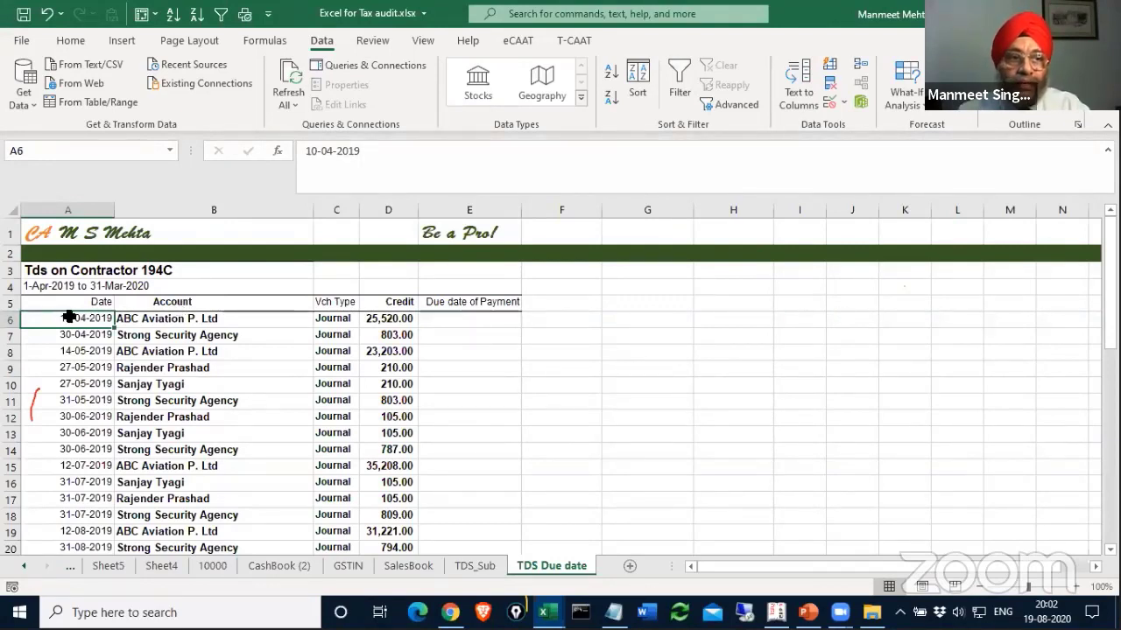
pyautogui.click(73, 40)
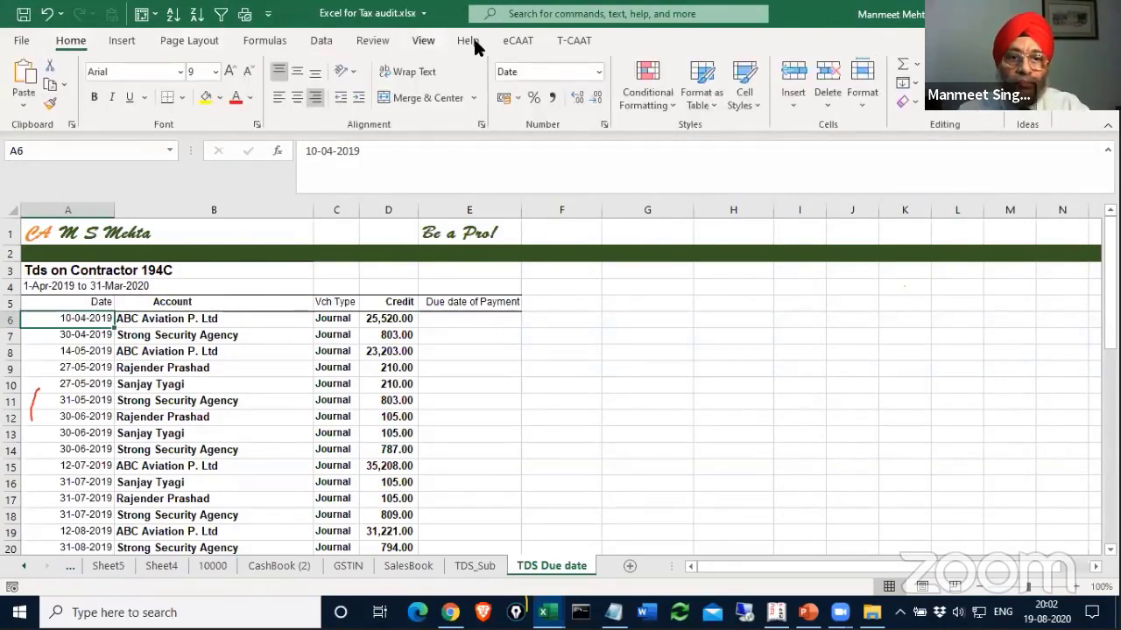
pyautogui.click(599, 72)
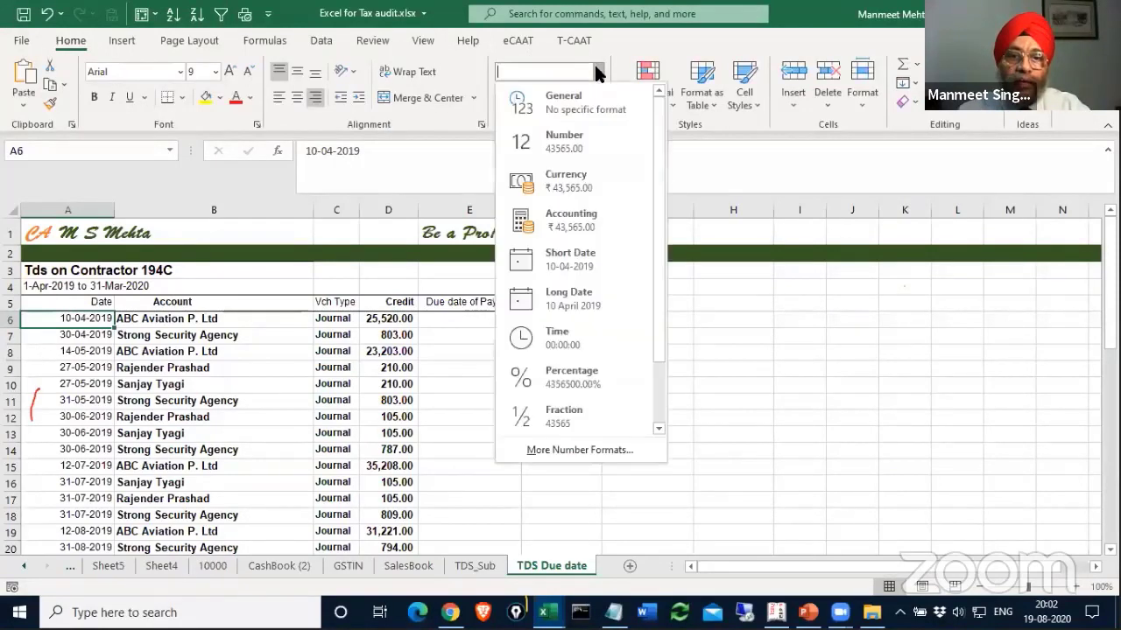
pyautogui.click(582, 138)
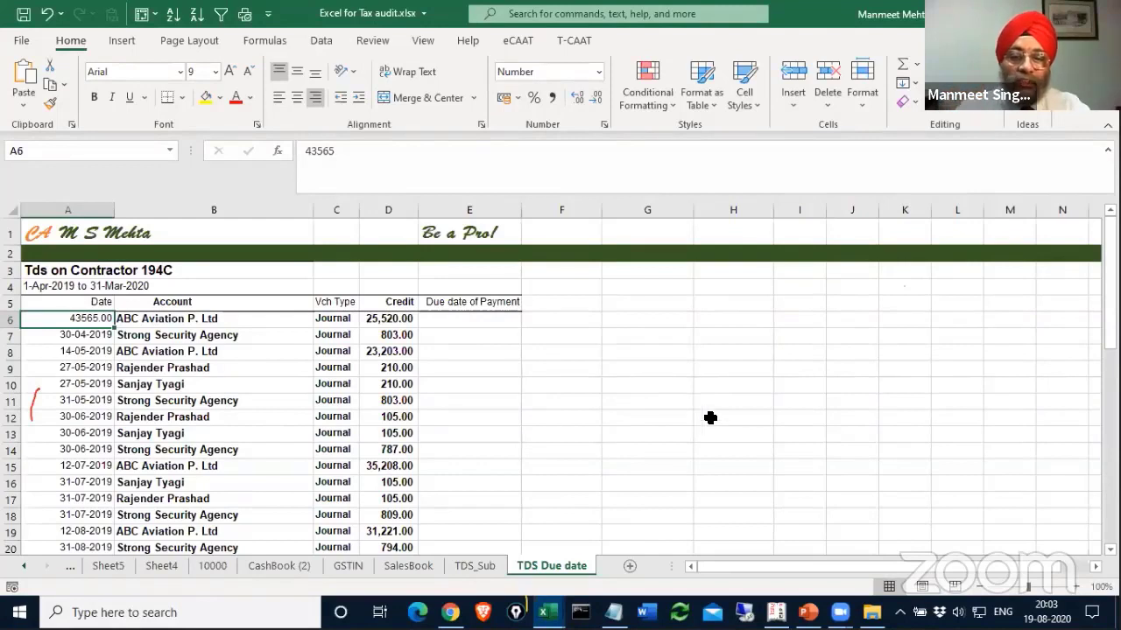
# Enter 1 in the blank cell H5 and apply the Number format to it.
pyautogui.click(729, 304)
pyautogui.write('1')
pyautogui.press('Return')
pyautogui.press('Up')
pyautogui.click(599, 72)
pyautogui.click(578, 135)
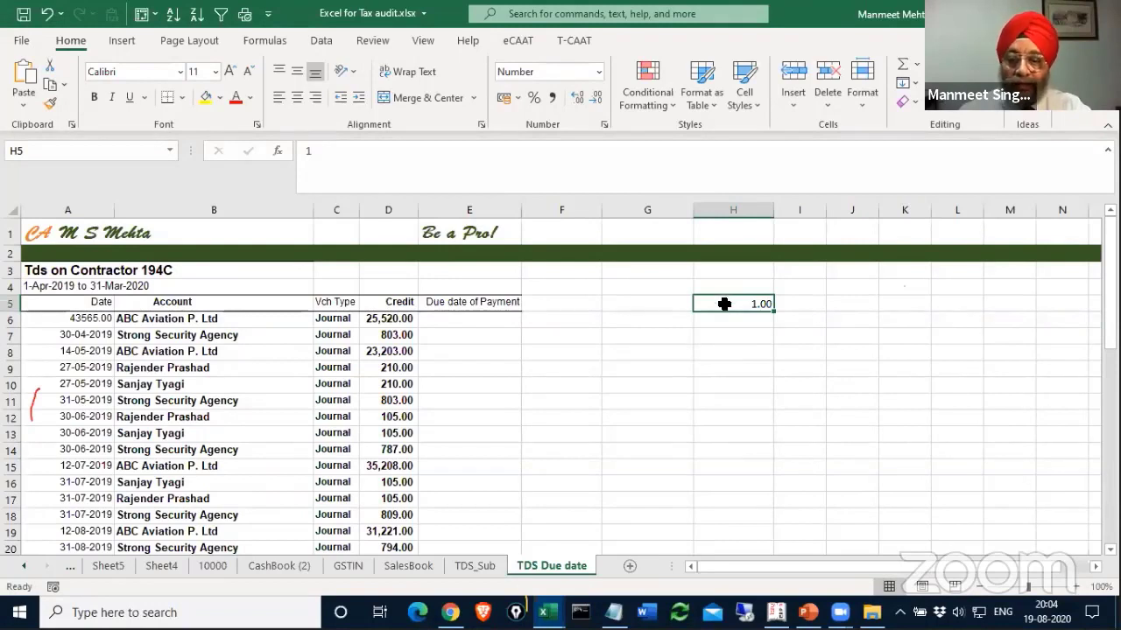
# Replace the value in H5 with 2, show it in Short Date format, and clear the cell.
pyautogui.write('2')
pyautogui.press('Return')
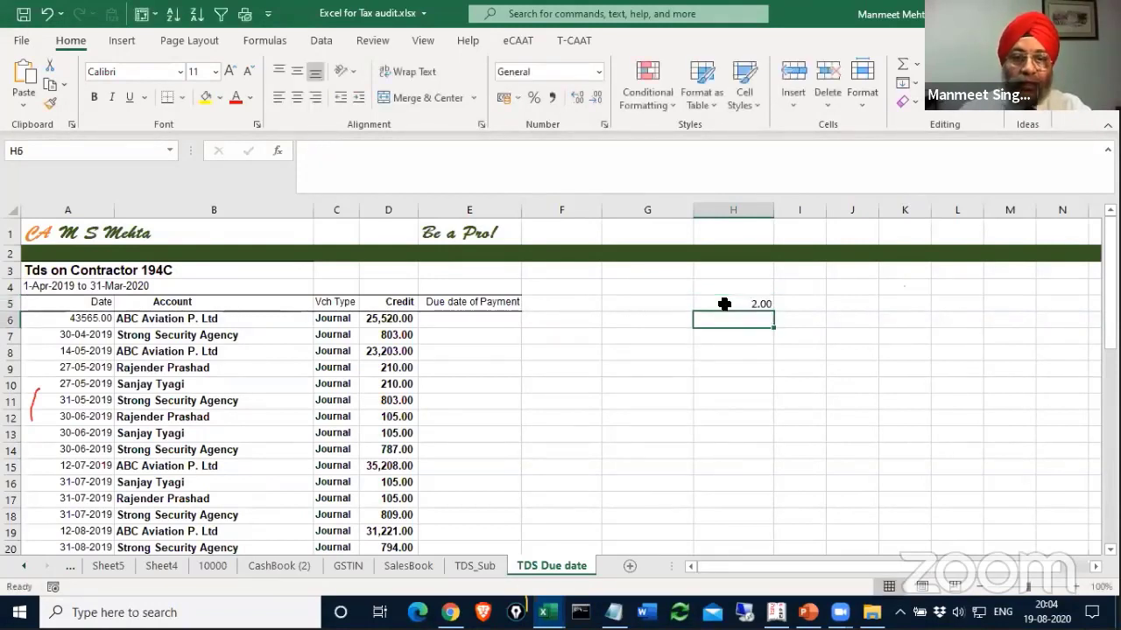
pyautogui.click(598, 71)
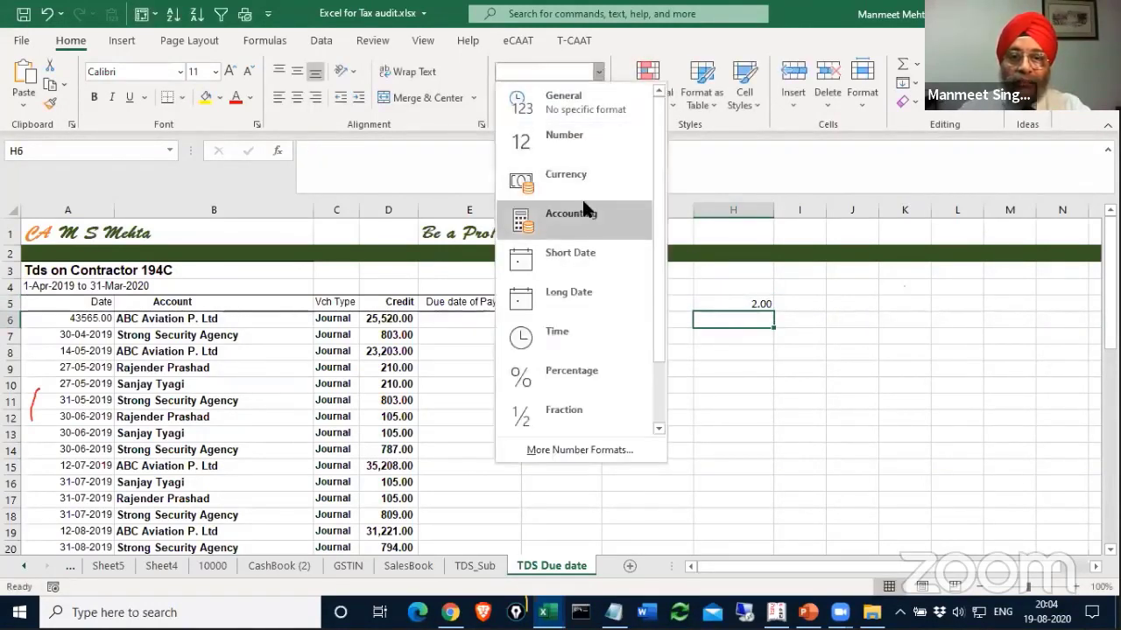
pyautogui.click(583, 261)
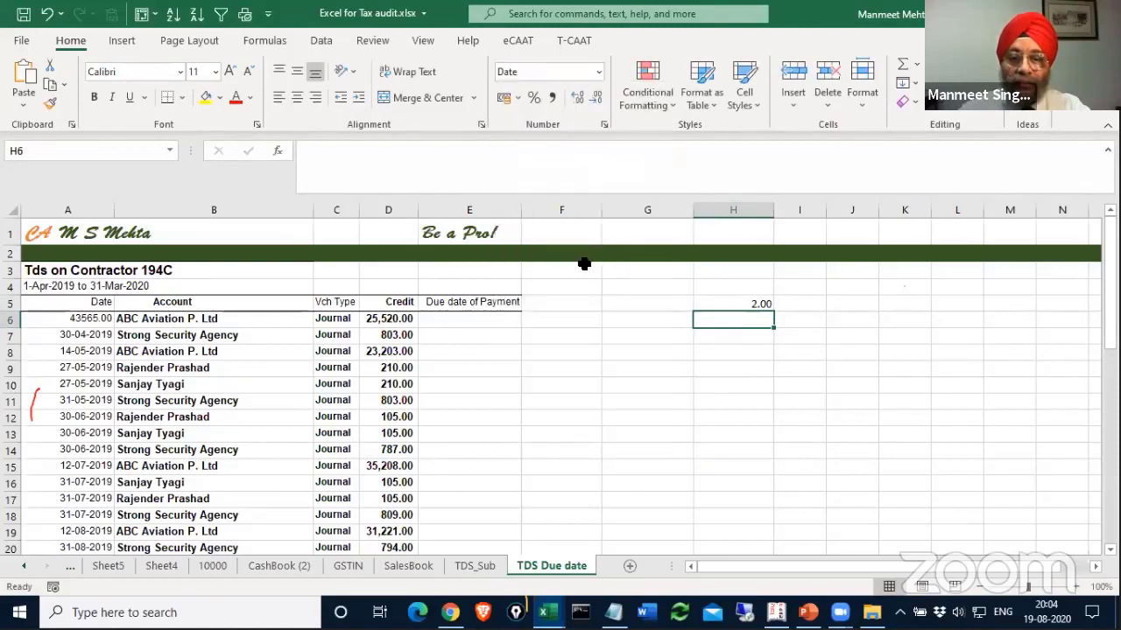
pyautogui.click(763, 305)
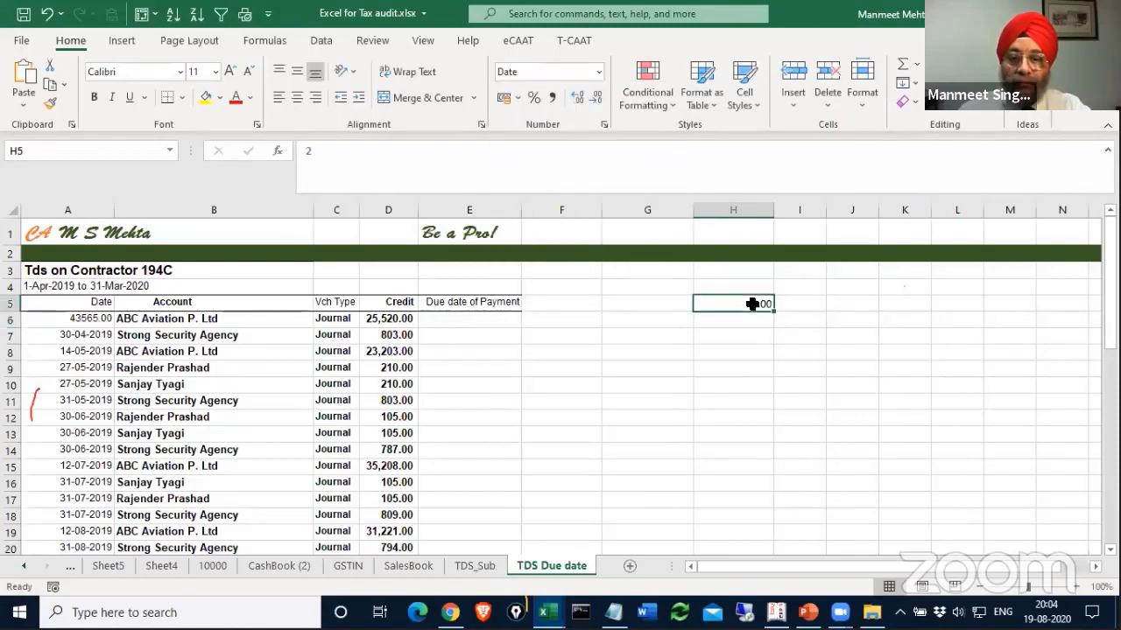
pyautogui.click(598, 72)
pyautogui.click(585, 255)
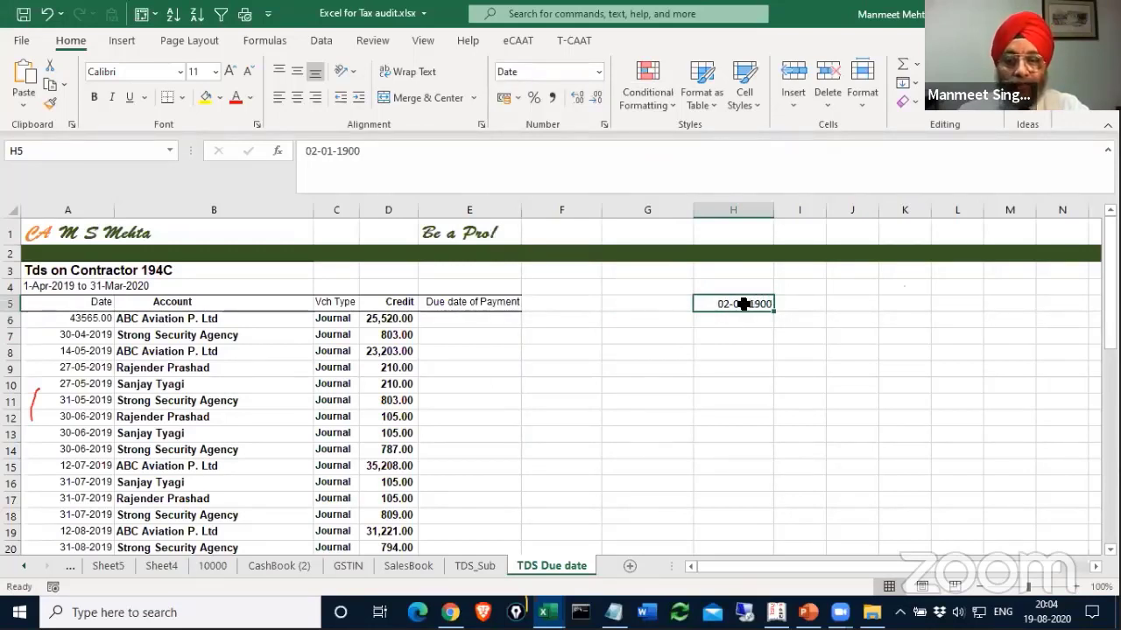
pyautogui.press('Delete')
# Restore the first entry's date in A6 to the Short Date format.
pyautogui.click(74, 320)
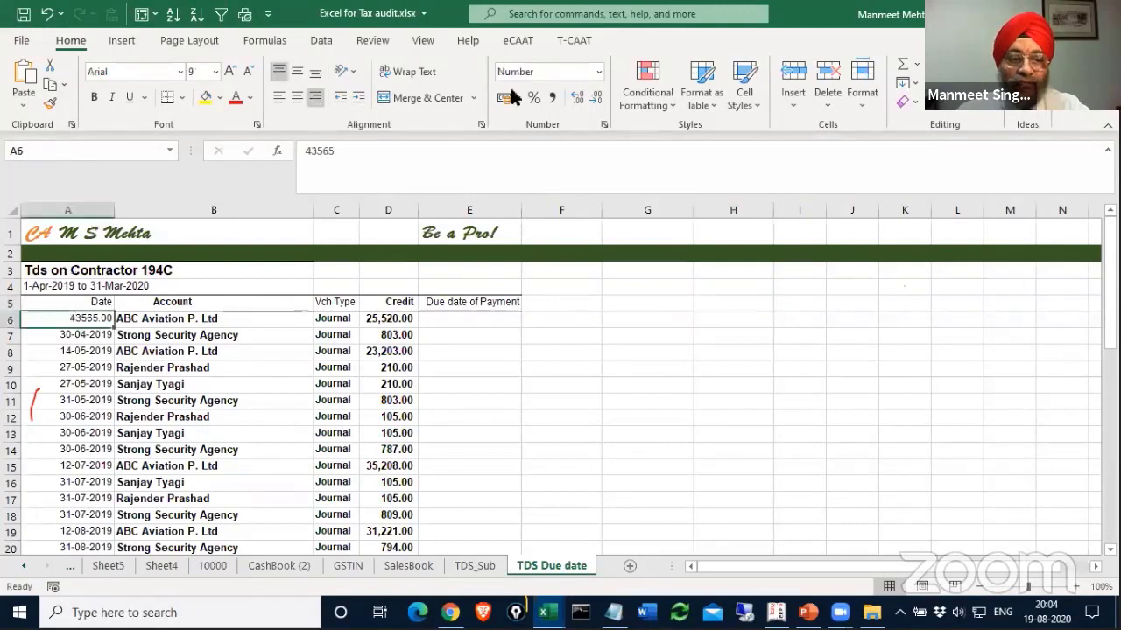
pyautogui.click(599, 74)
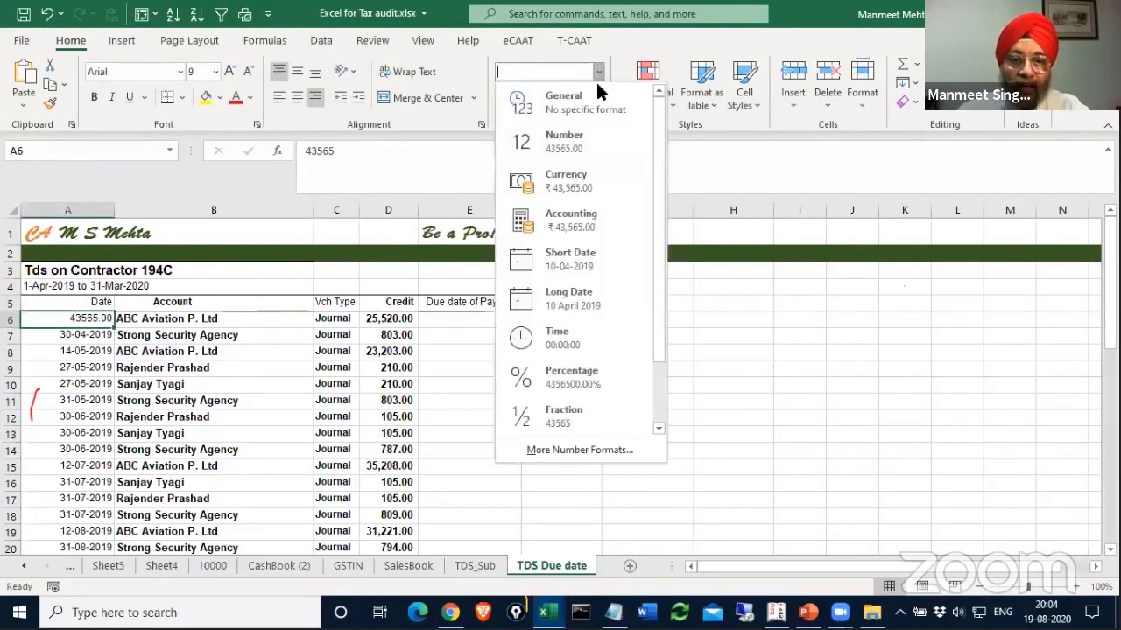
pyautogui.click(594, 268)
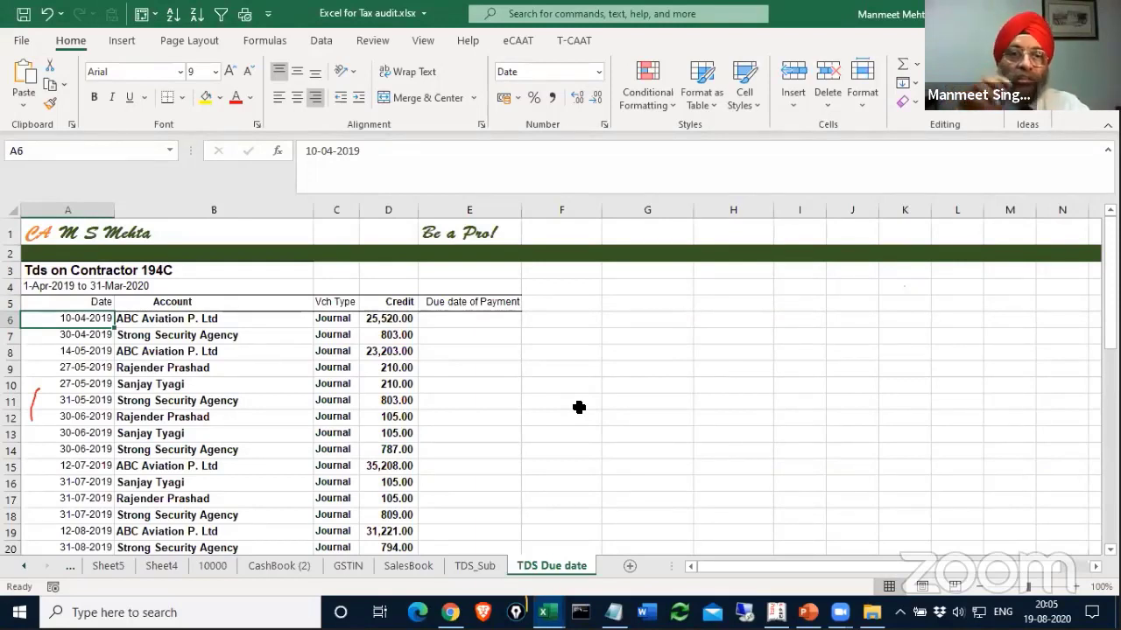
# Calculate the first entry's due date of payment in E6 with the formula =EOMONTH(A6,0)+7.
pyautogui.click(896, 374)
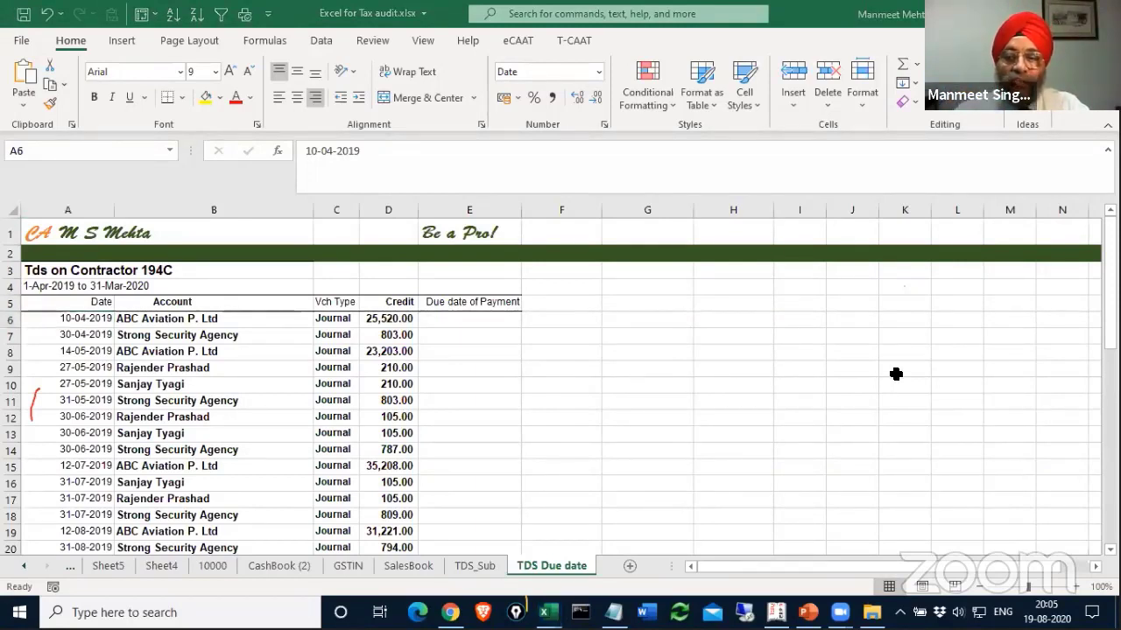
pyautogui.click(463, 322)
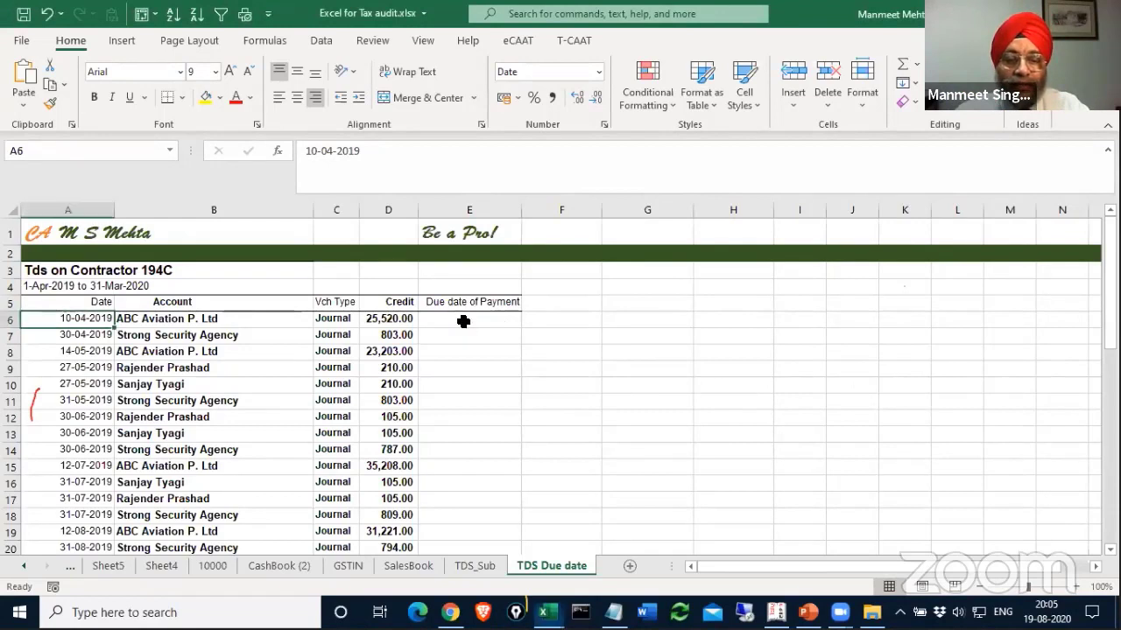
pyautogui.click(463, 321)
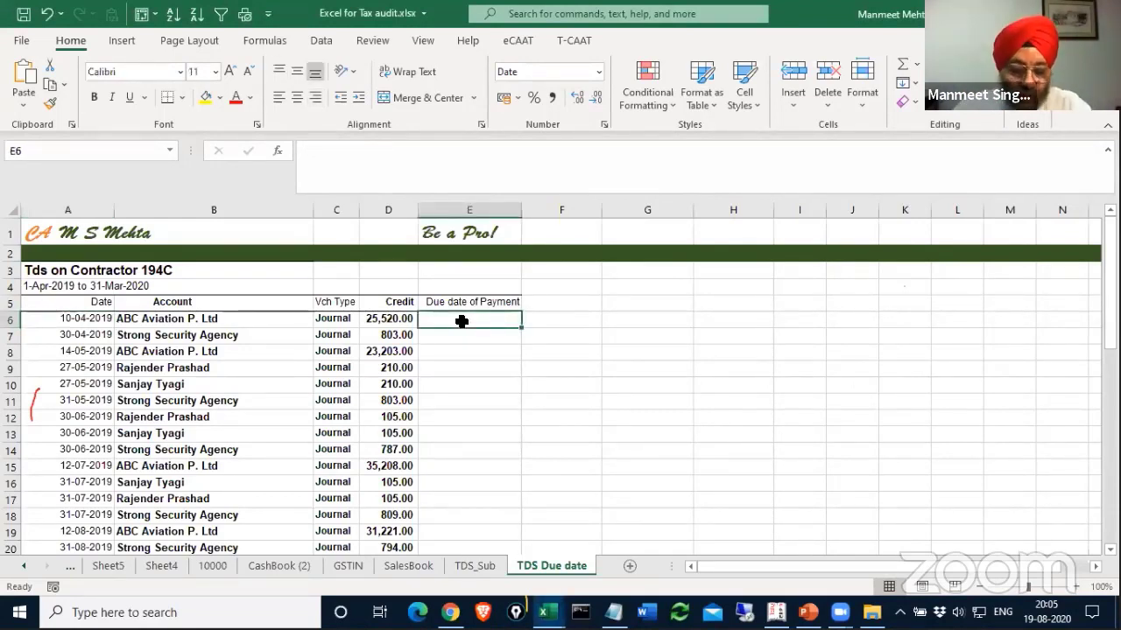
pyautogui.write('=eomo')
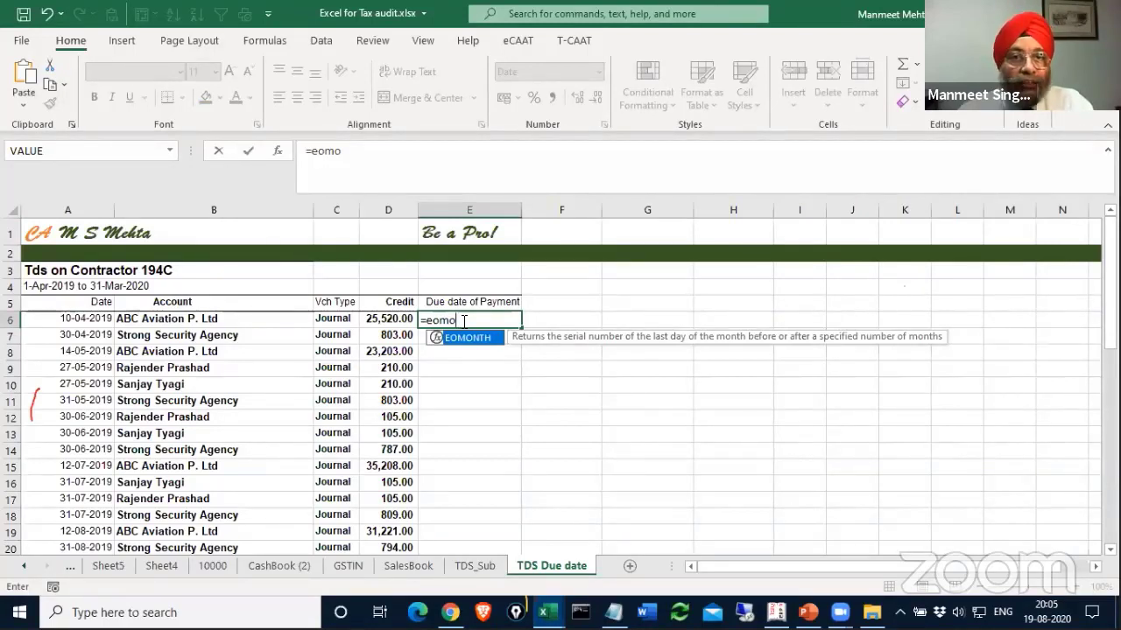
pyautogui.press('Tab')
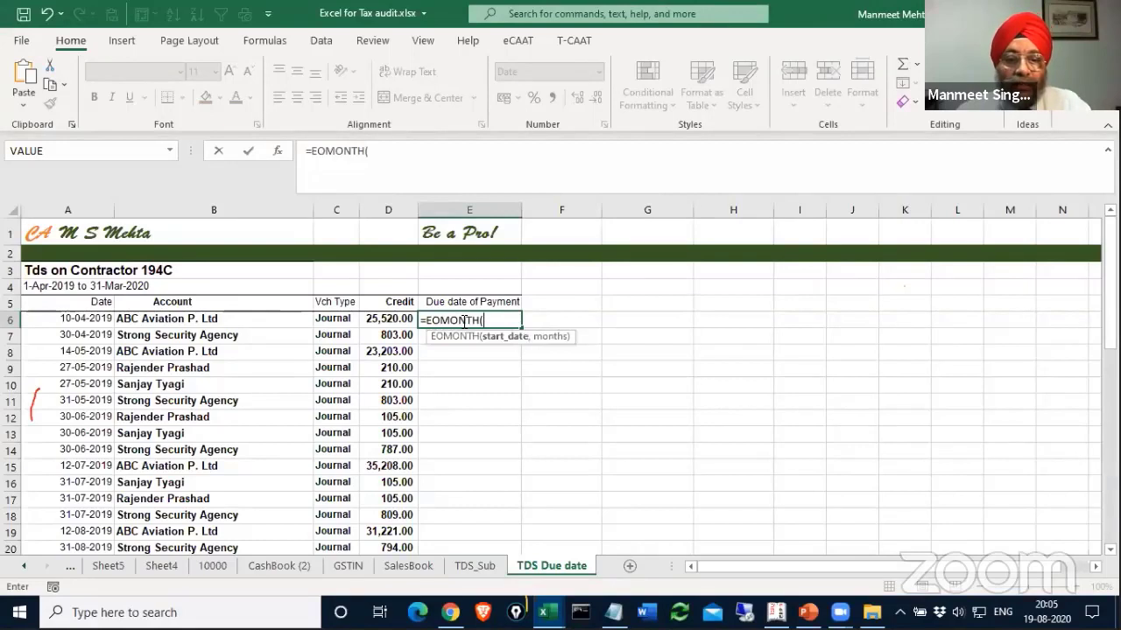
pyautogui.click(94, 318)
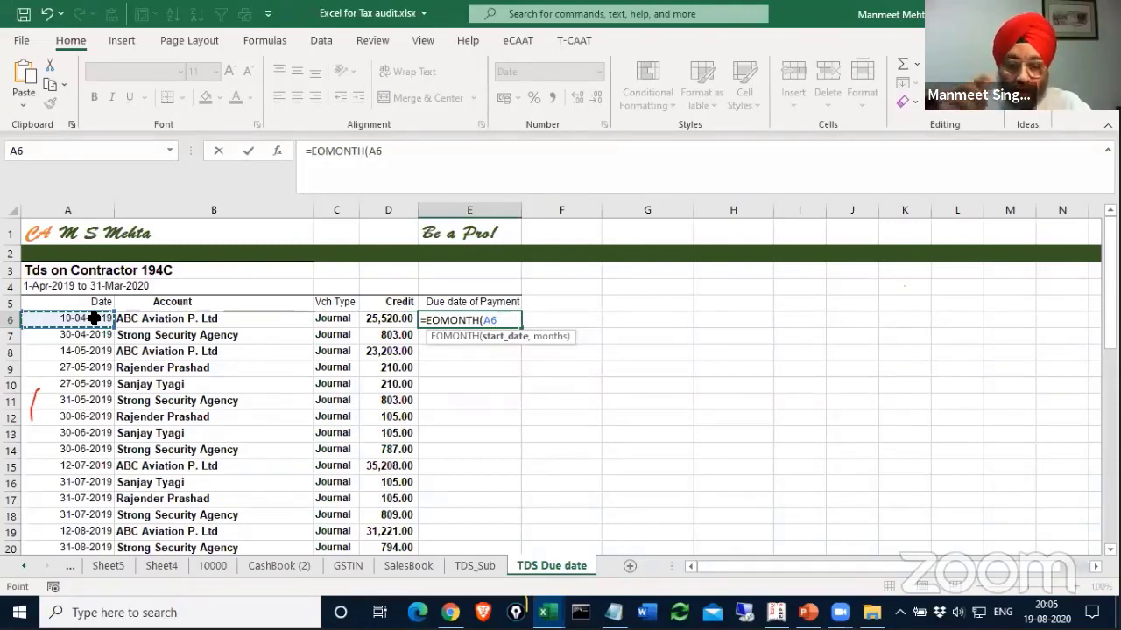
pyautogui.write(',0')
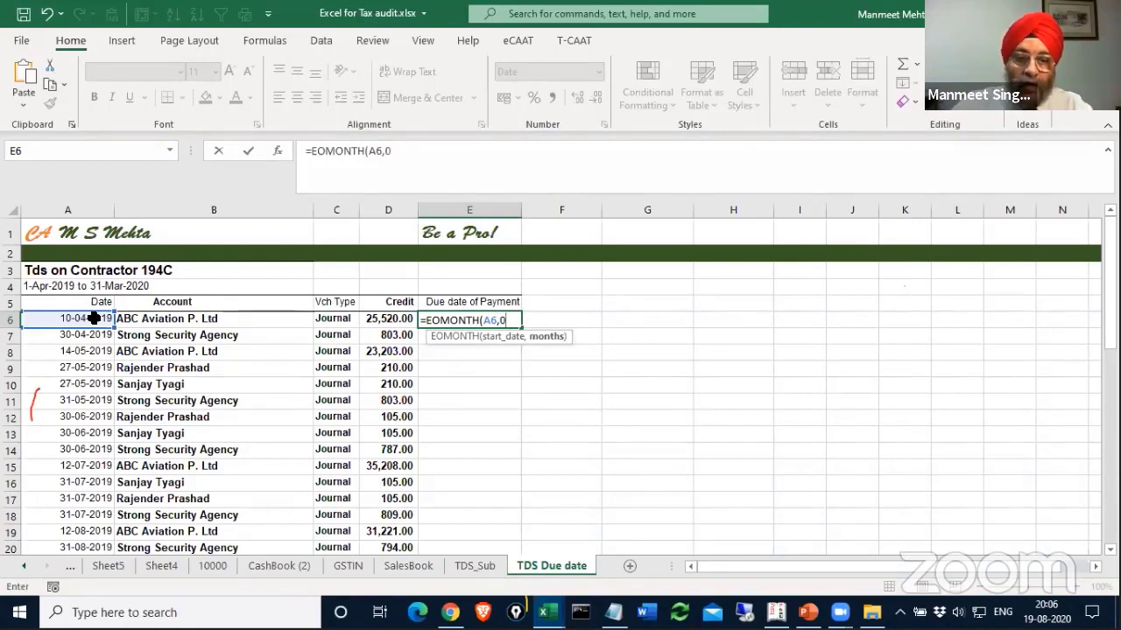
pyautogui.write(')')
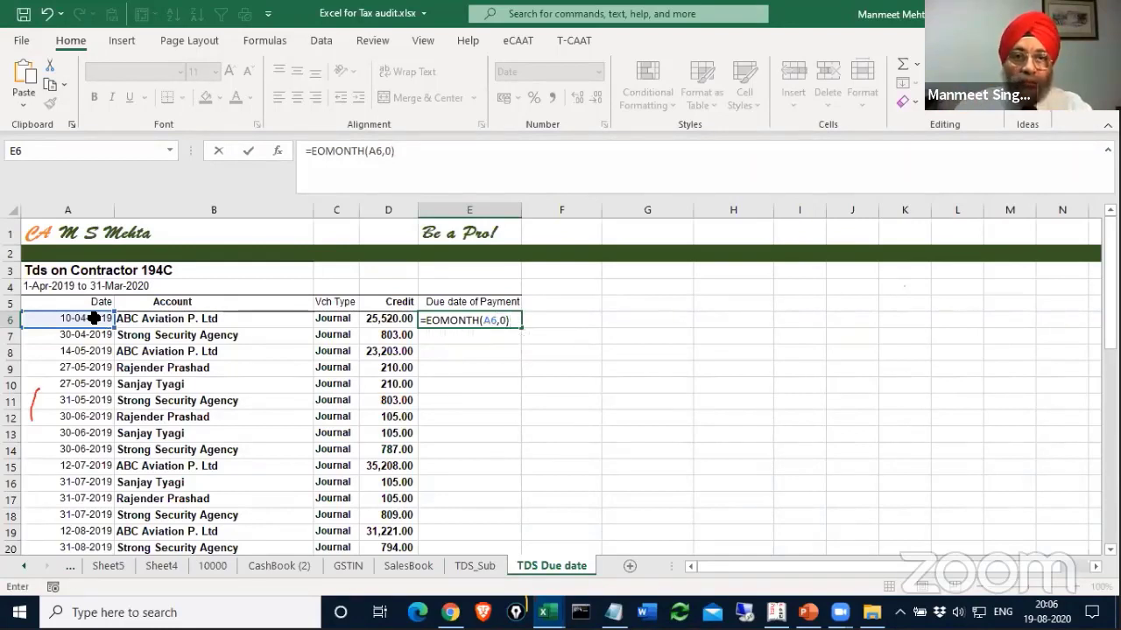
pyautogui.write('+7')
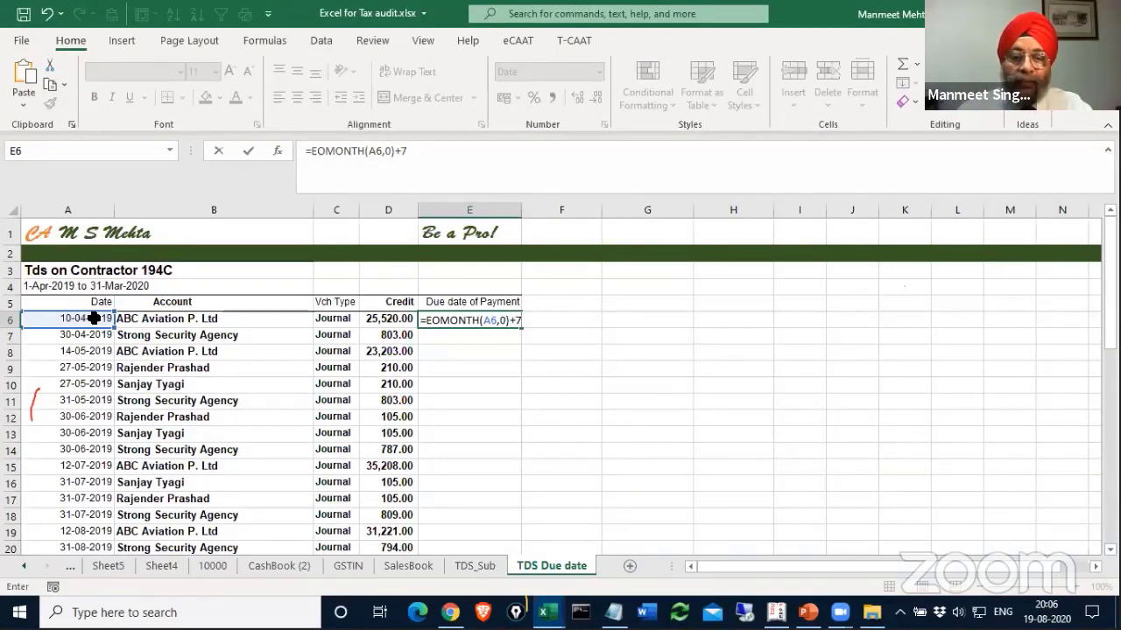
pyautogui.press('Return')
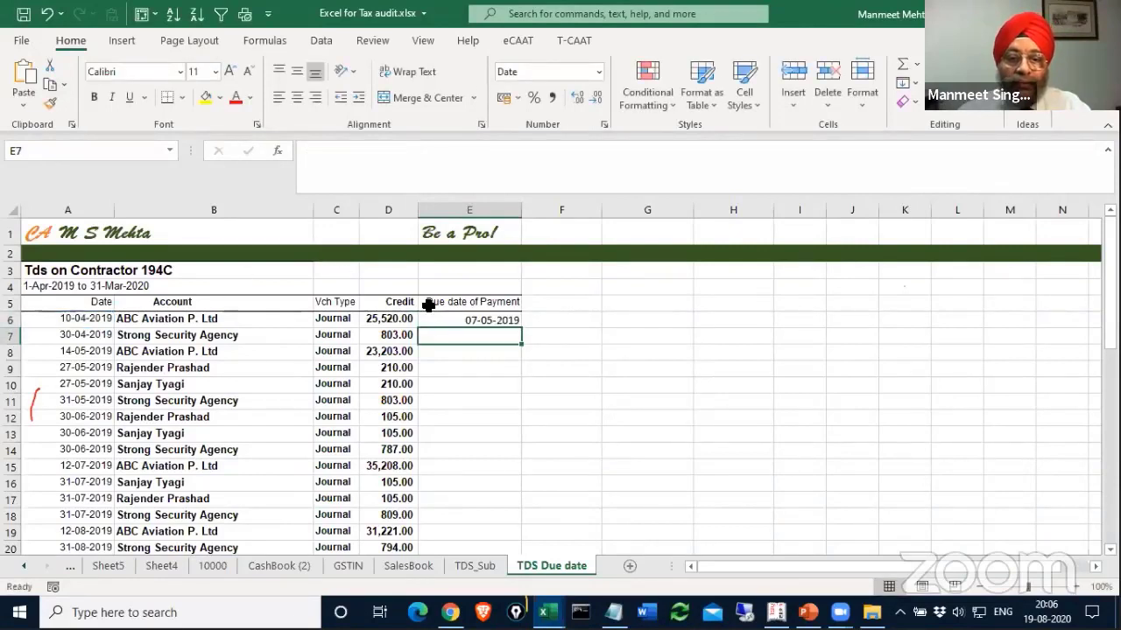
# Fill the due date formula from E6 down for all entries and review the resulting dates.
pyautogui.click(483, 319)
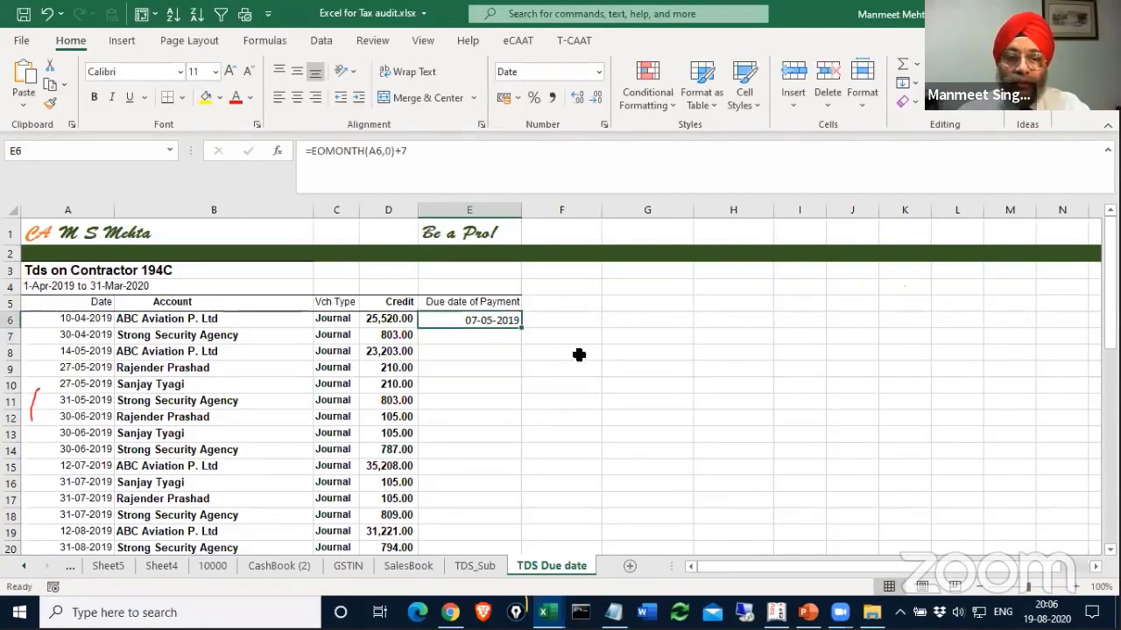
pyautogui.doubleClick(522, 329)
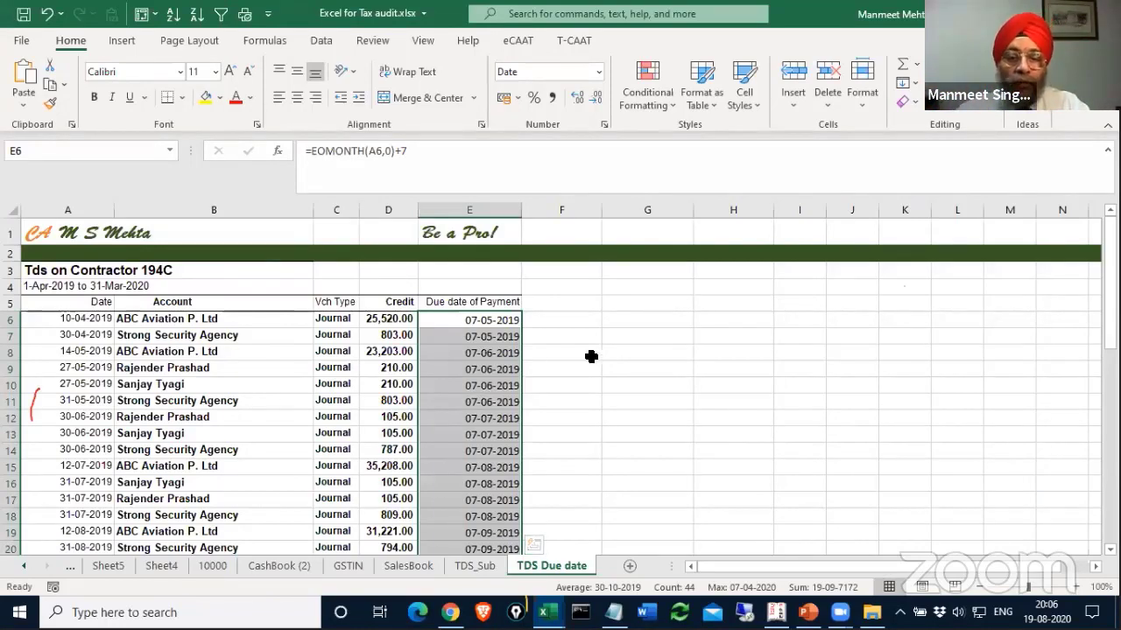
pyautogui.scroll(-8, 591, 356)
pyautogui.scroll(8, 591, 357)
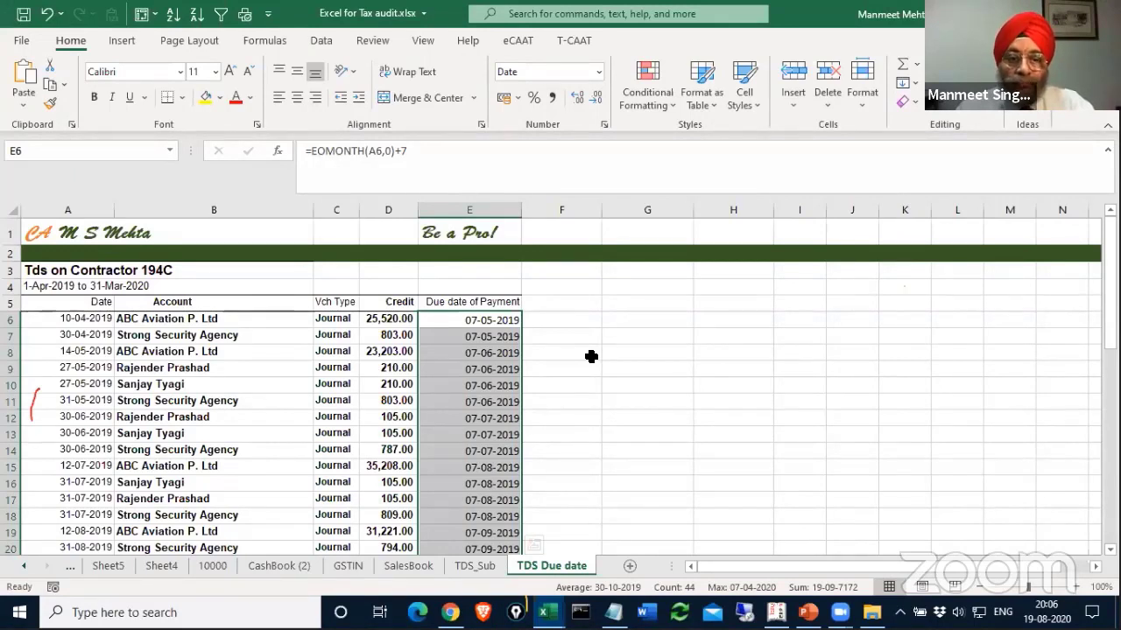
pyautogui.click(483, 320)
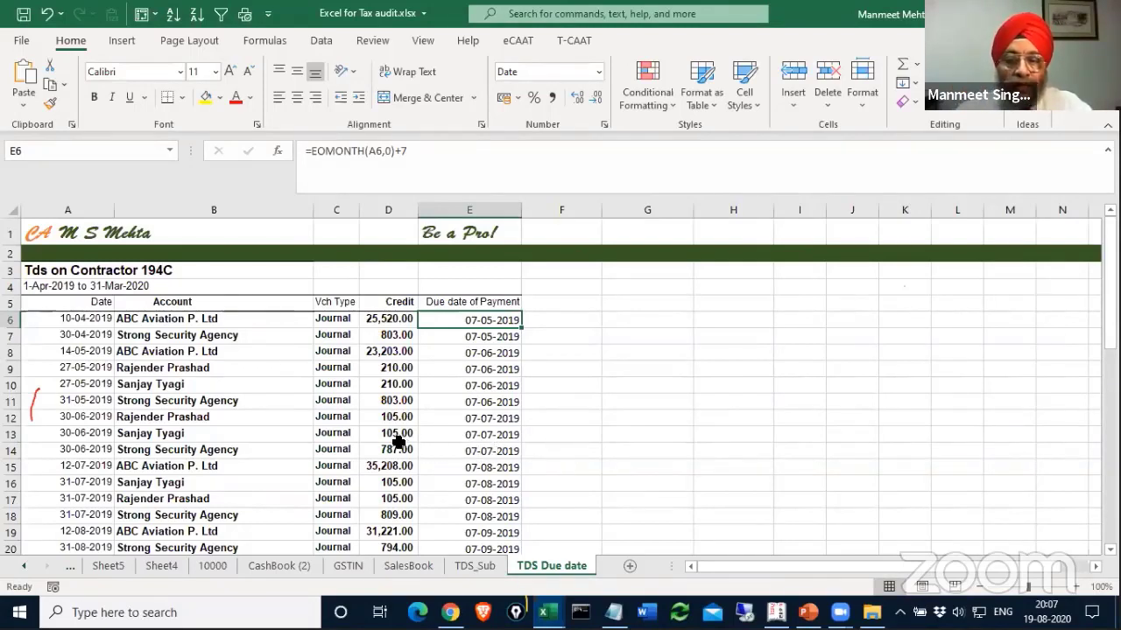
# Compare the SalesBook and GSTIN sheets, and add the column heading GSTIN in I1 of SalesBook.
pyautogui.click(404, 567)
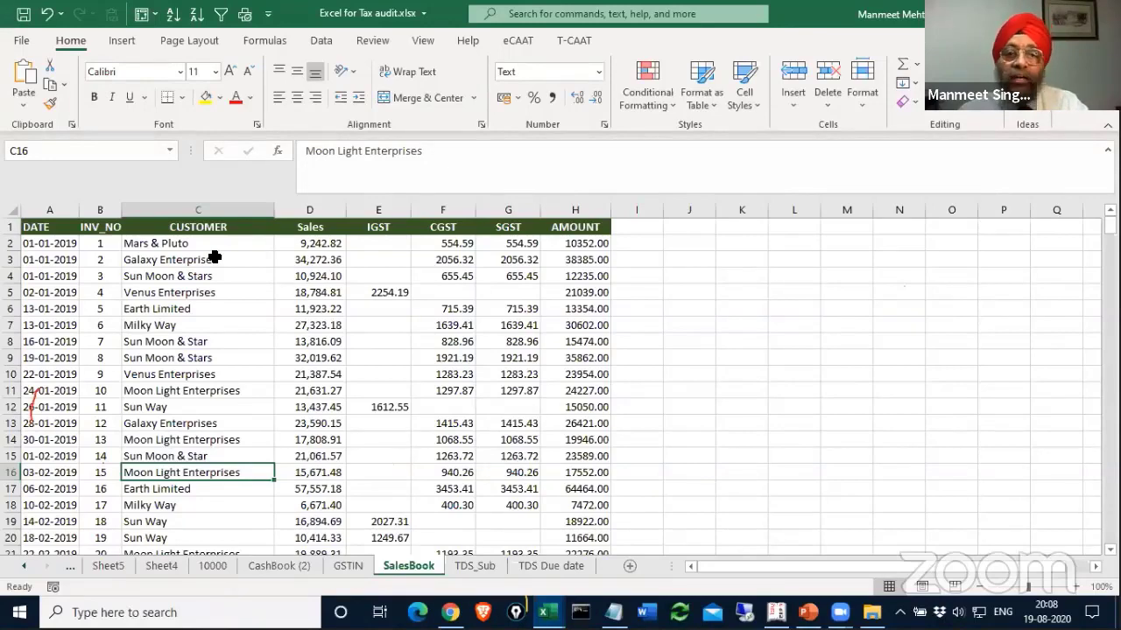
pyautogui.click(355, 565)
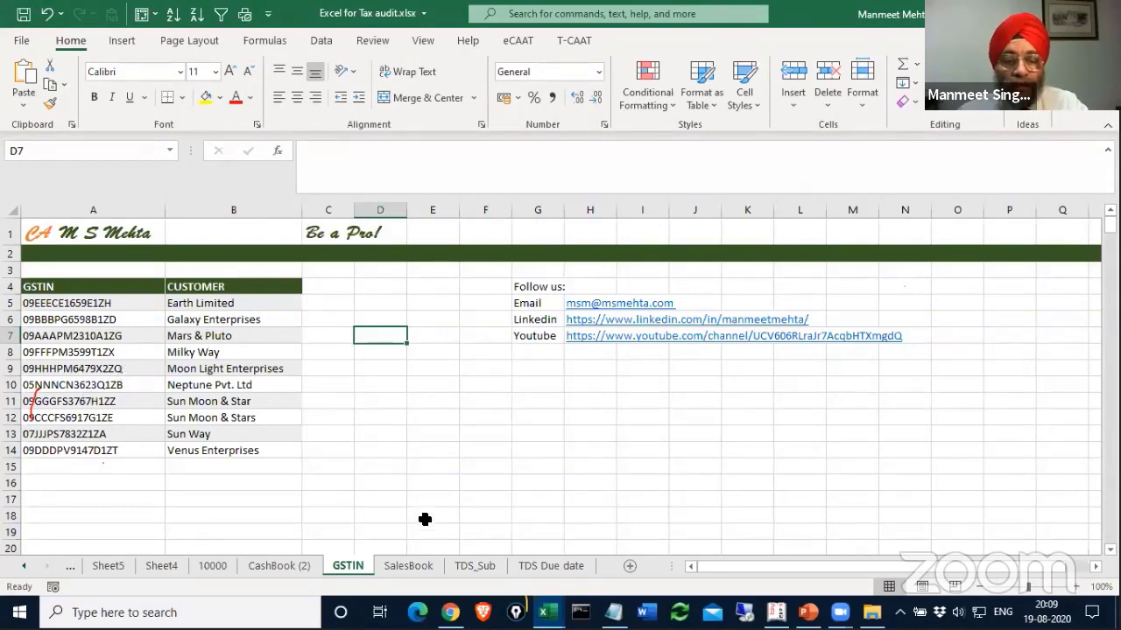
pyautogui.click(417, 567)
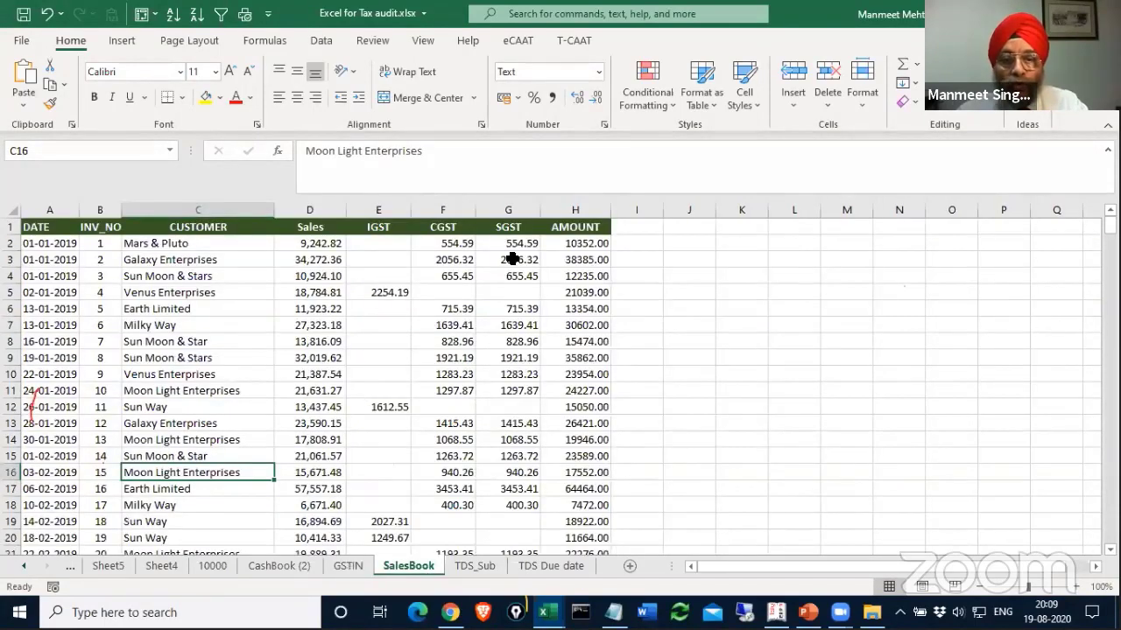
pyautogui.click(639, 242)
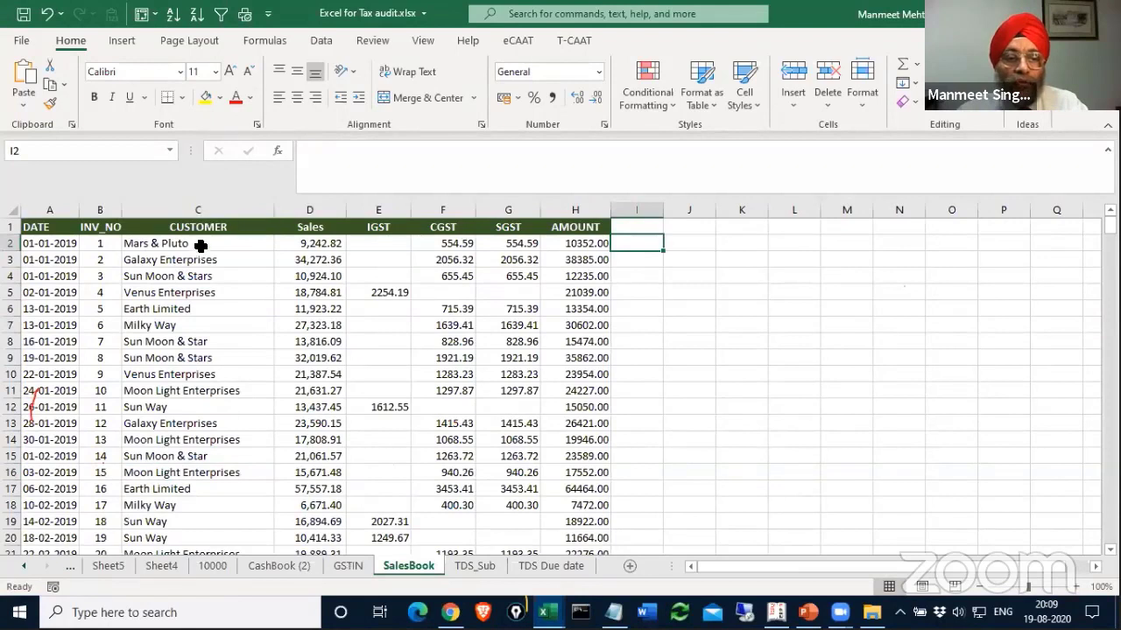
pyautogui.click(641, 226)
pyautogui.write('GSTIN')
pyautogui.press('Return')
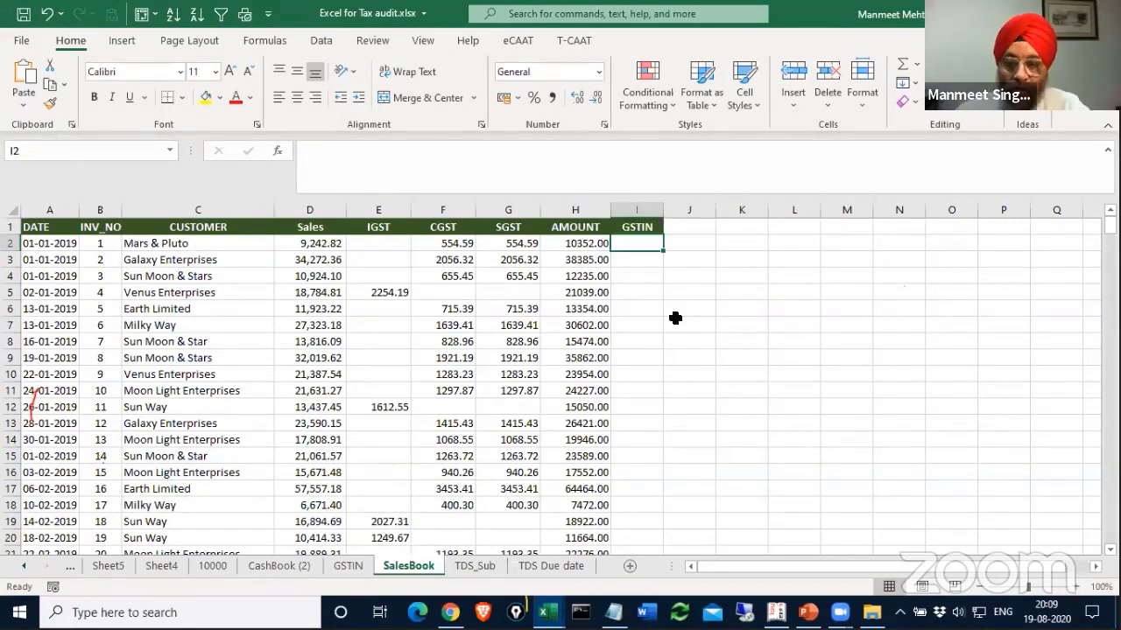
pyautogui.write('=')
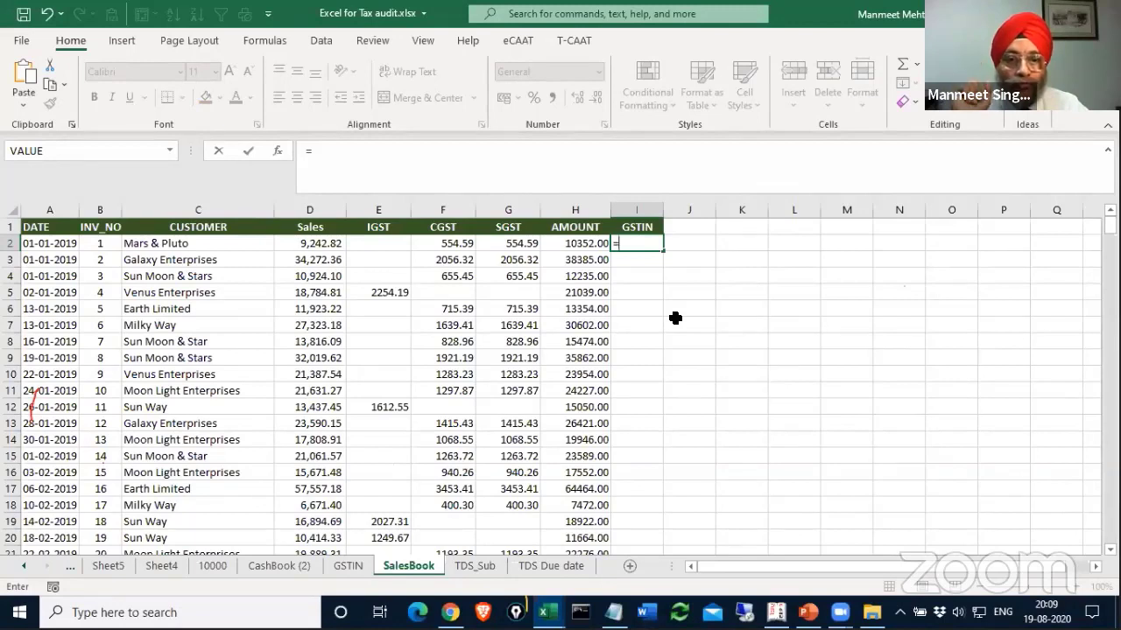
pyautogui.write('vlookup')
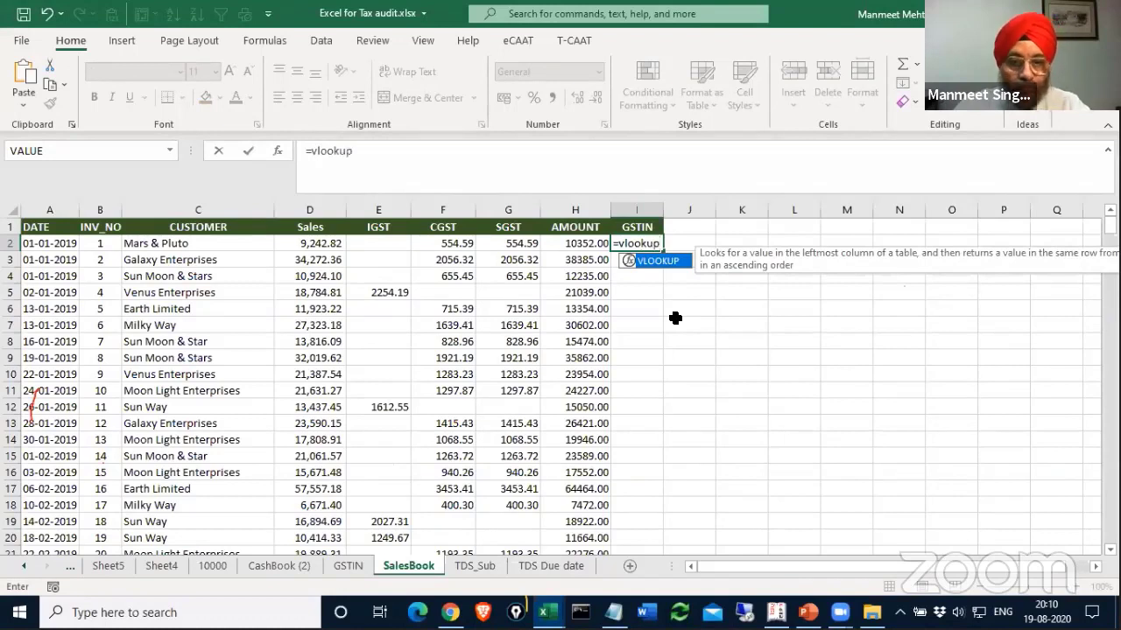
pyautogui.press('Tab')
pyautogui.click(210, 246)
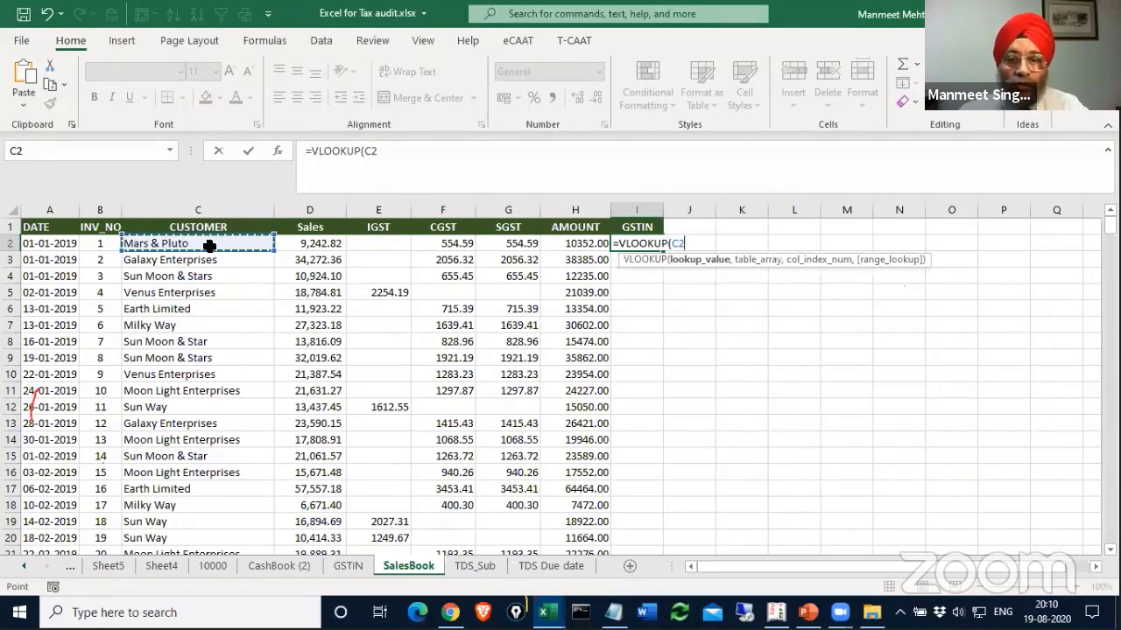
pyautogui.write(',')
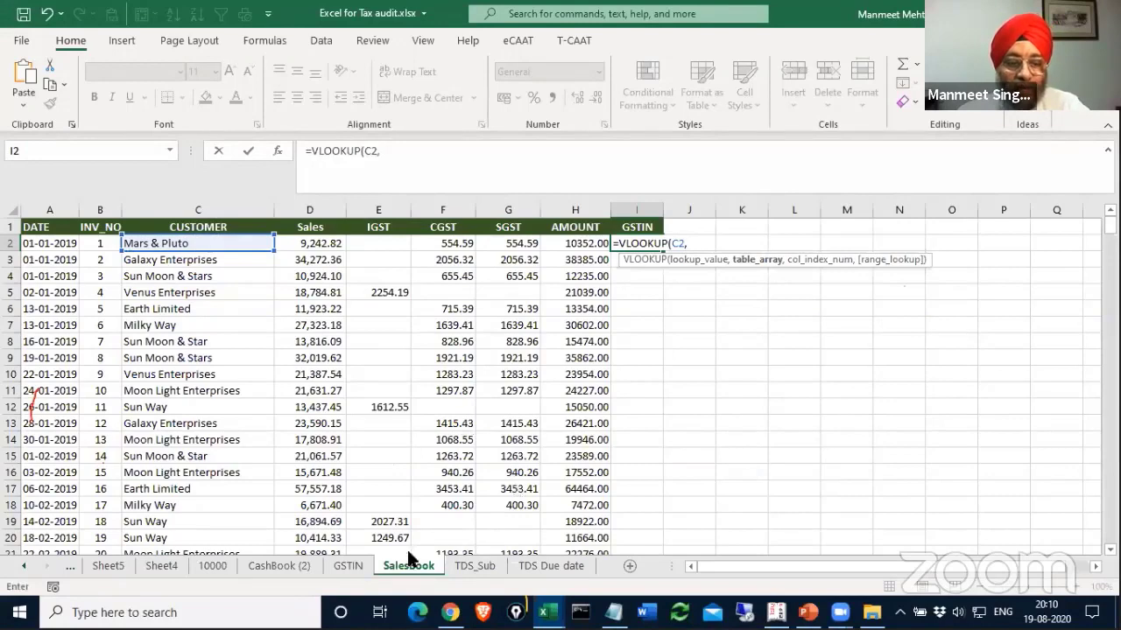
pyautogui.click(350, 565)
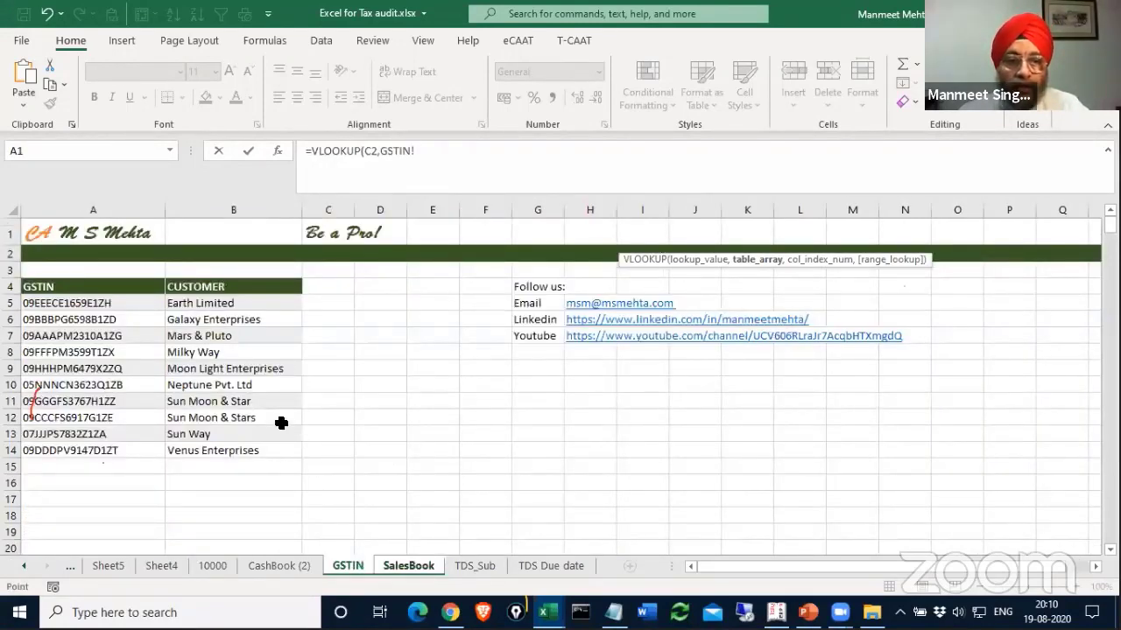
pyautogui.moveTo(35, 286); pyautogui.dragTo(186, 448)
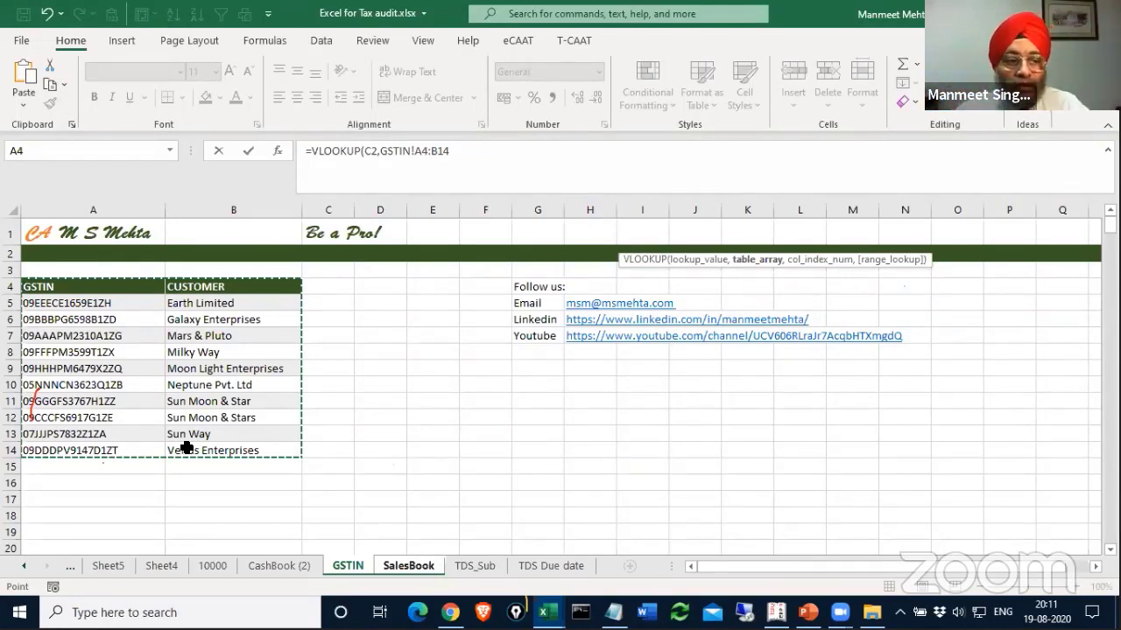
pyautogui.press('Escape')
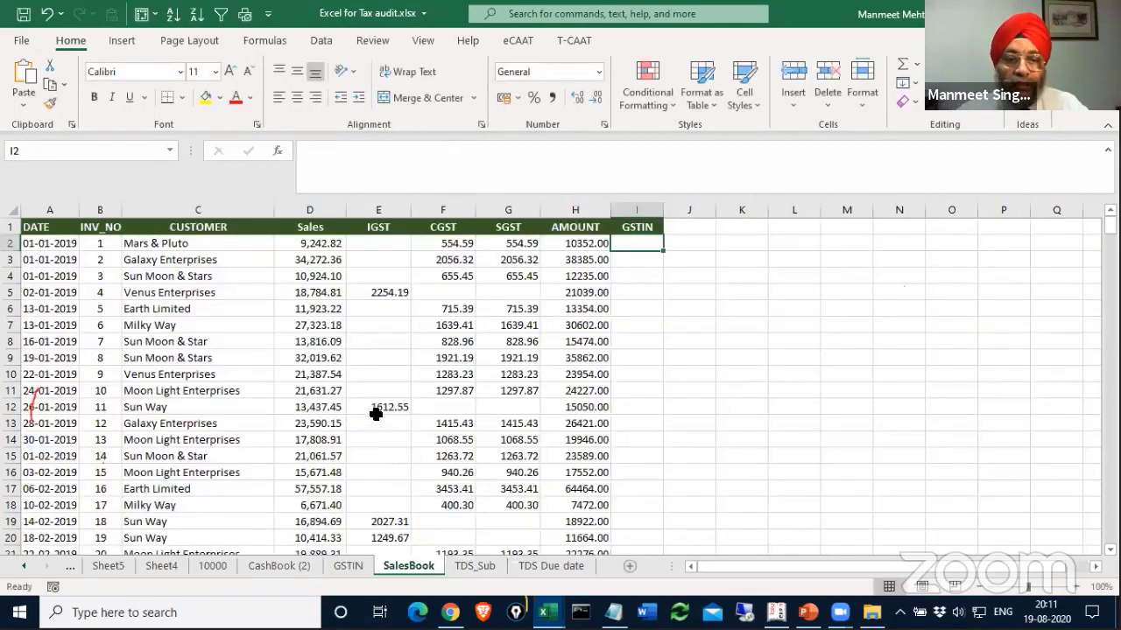
# On the GSTIN sheet, copy the GSTIN column A4:A14 to C4, beside the customer names.
pyautogui.click(349, 565)
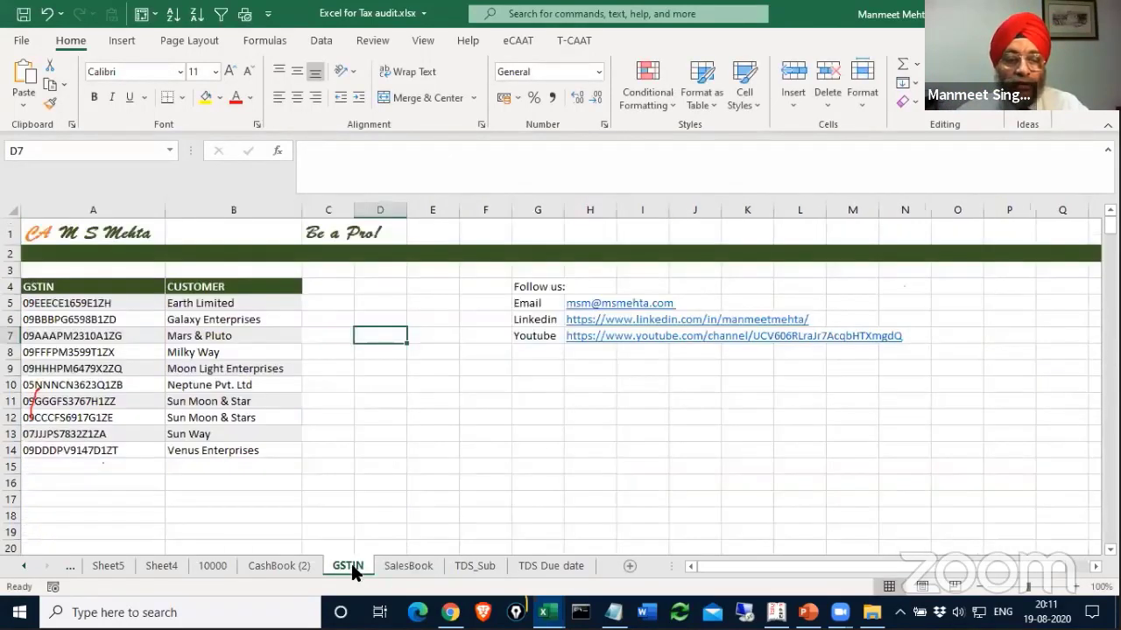
pyautogui.click(83, 287)
pyautogui.moveTo(83, 287); pyautogui.dragTo(68, 447)
pyautogui.hotkey('ctrl', 'c')
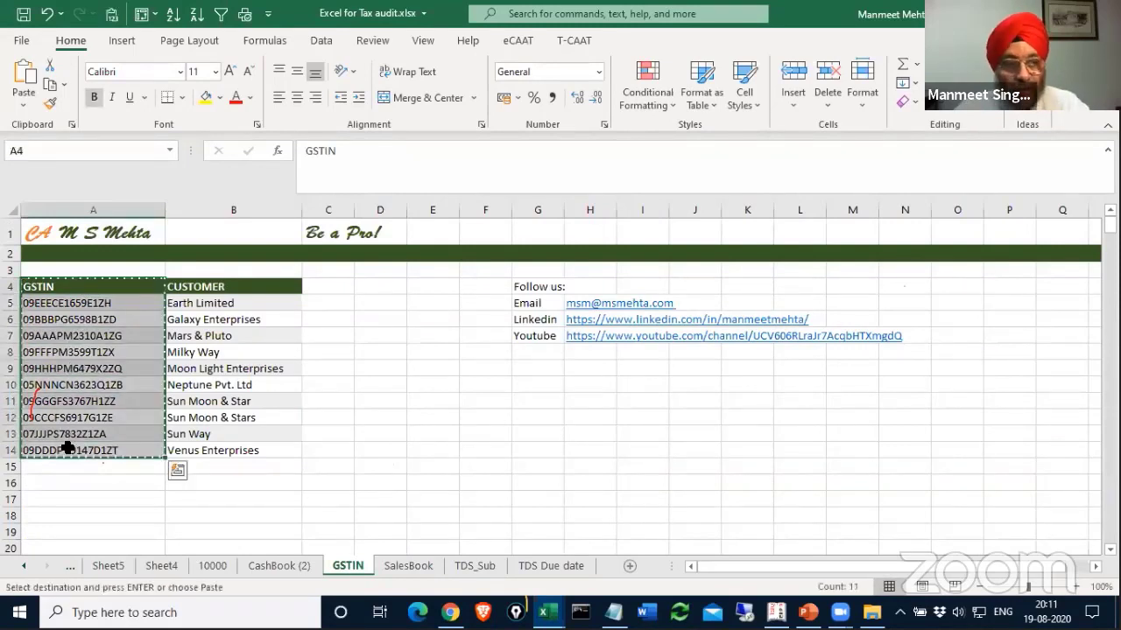
pyautogui.click(330, 282)
pyautogui.hotkey('ctrl', 'v')
pyautogui.click(366, 401)
# In I2 of SalesBook, look up the customer's GSTIN with the formula =VLOOKUP(C2,GSTIN!$B$4:$C$14,2,0).
pyautogui.click(409, 568)
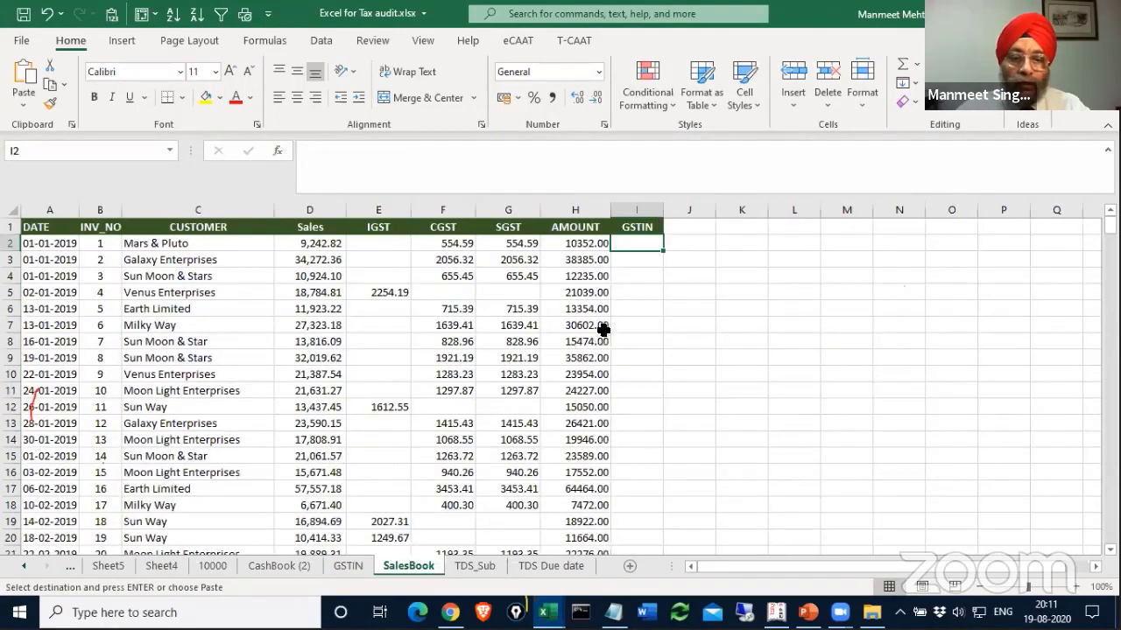
pyautogui.write('=vlook')
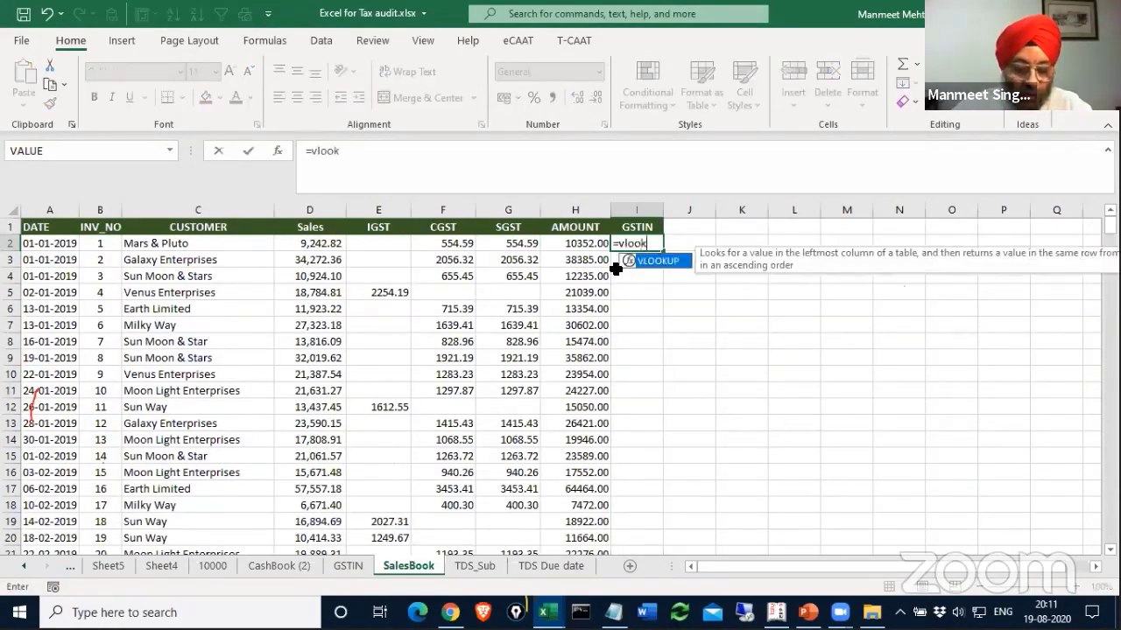
pyautogui.doubleClick(645, 263)
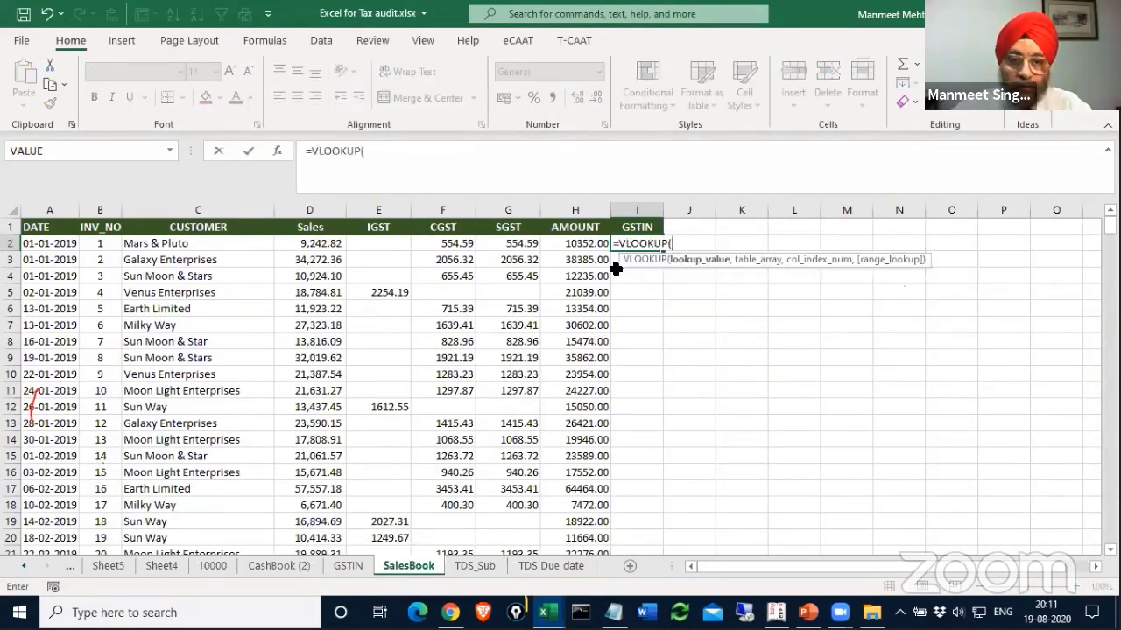
pyautogui.click(175, 244)
pyautogui.write(',')
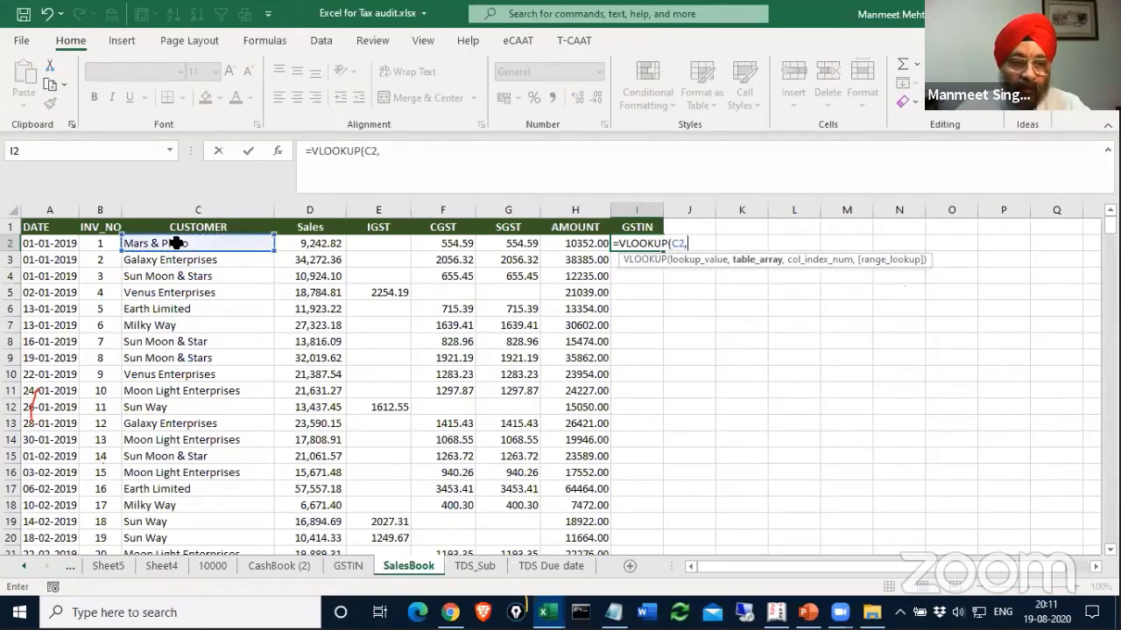
pyautogui.click(337, 563)
pyautogui.moveTo(184, 287); pyautogui.dragTo(359, 453)
pyautogui.press('F4')
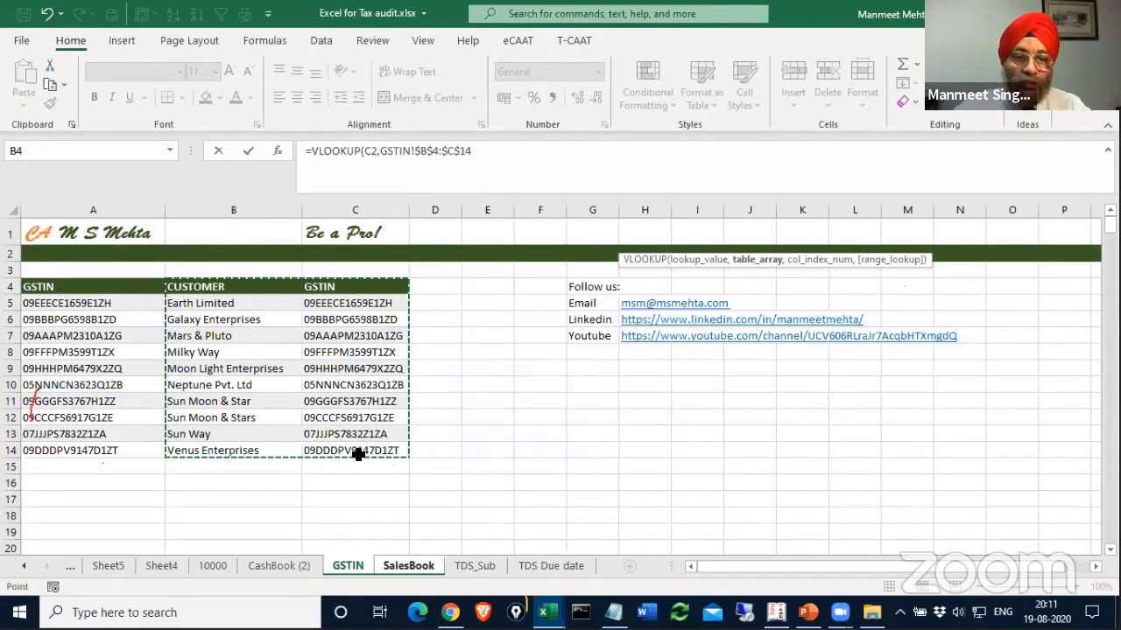
pyautogui.write(',')
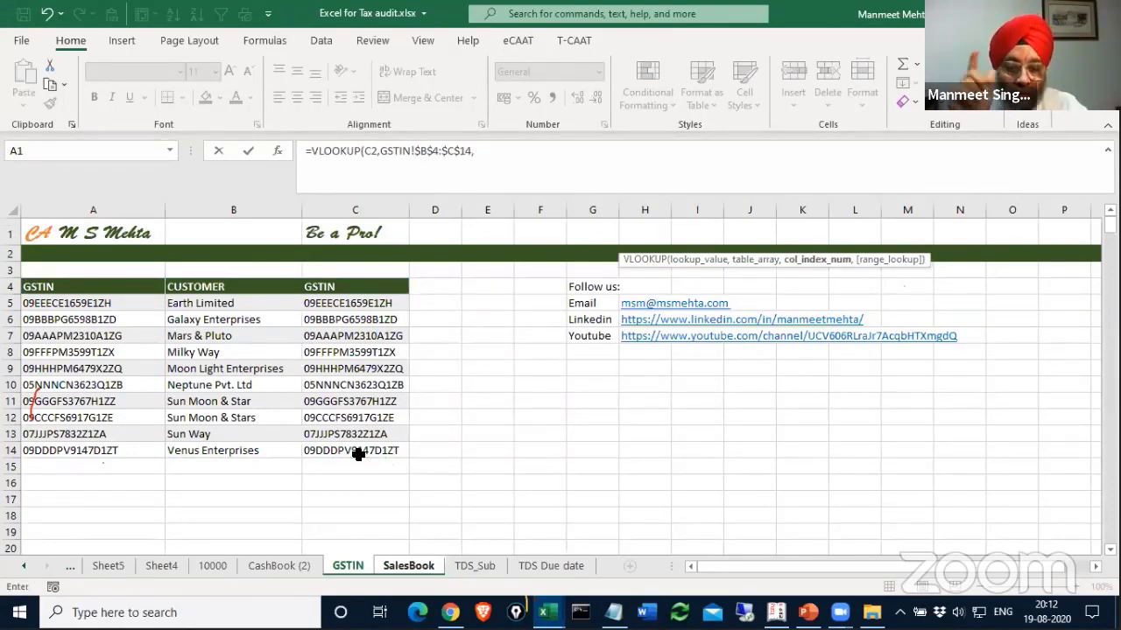
pyautogui.write('2')
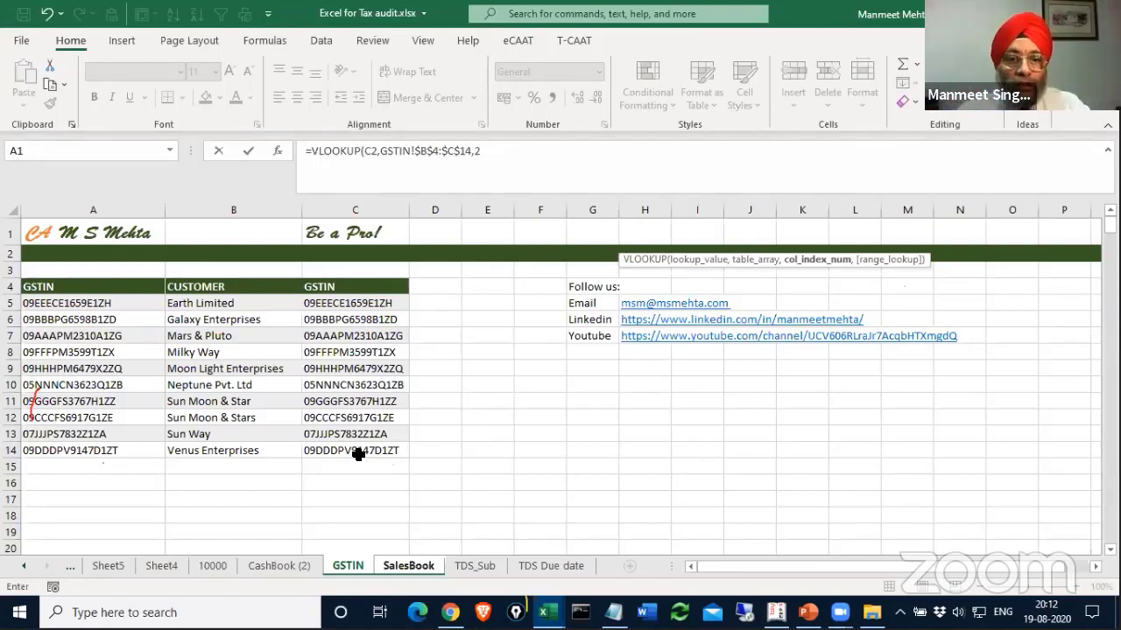
pyautogui.click(483, 151)
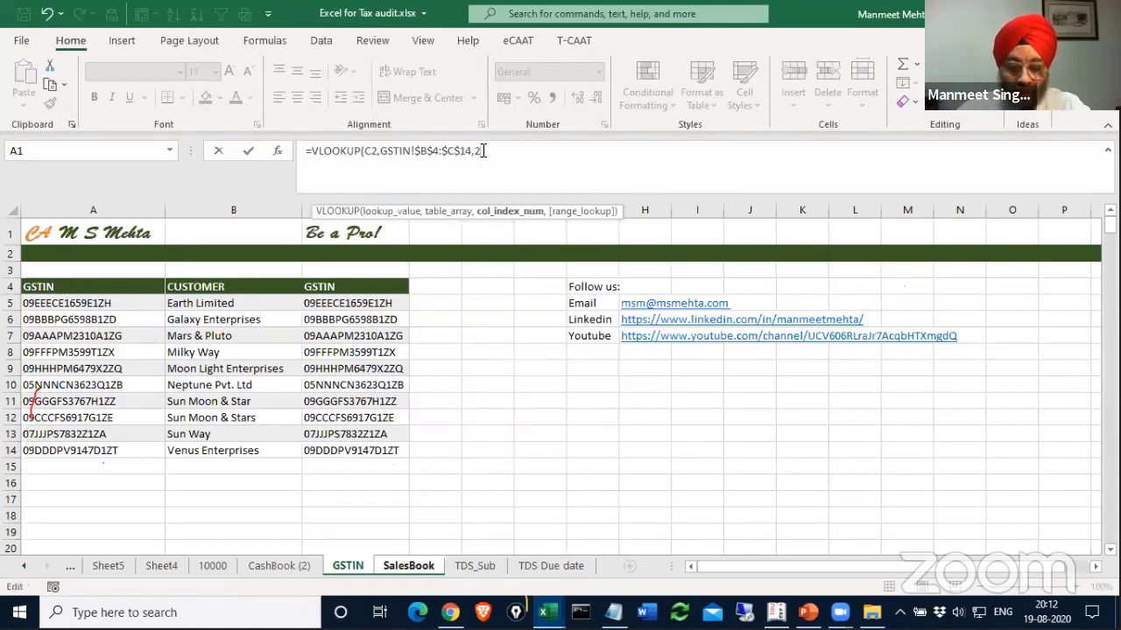
pyautogui.write(',')
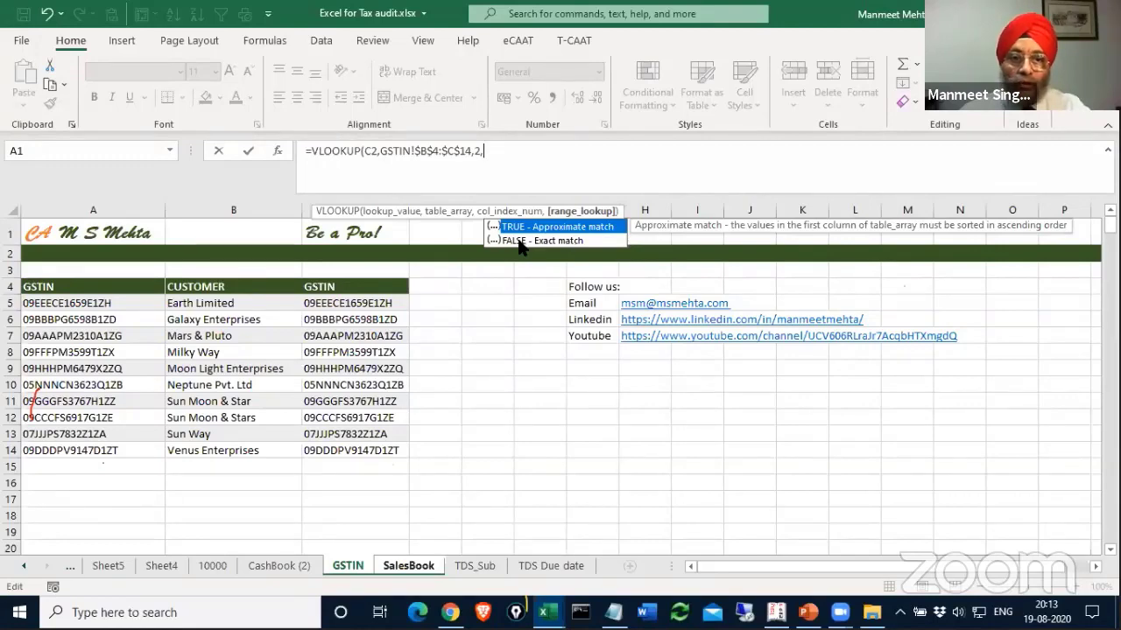
pyautogui.write('0')
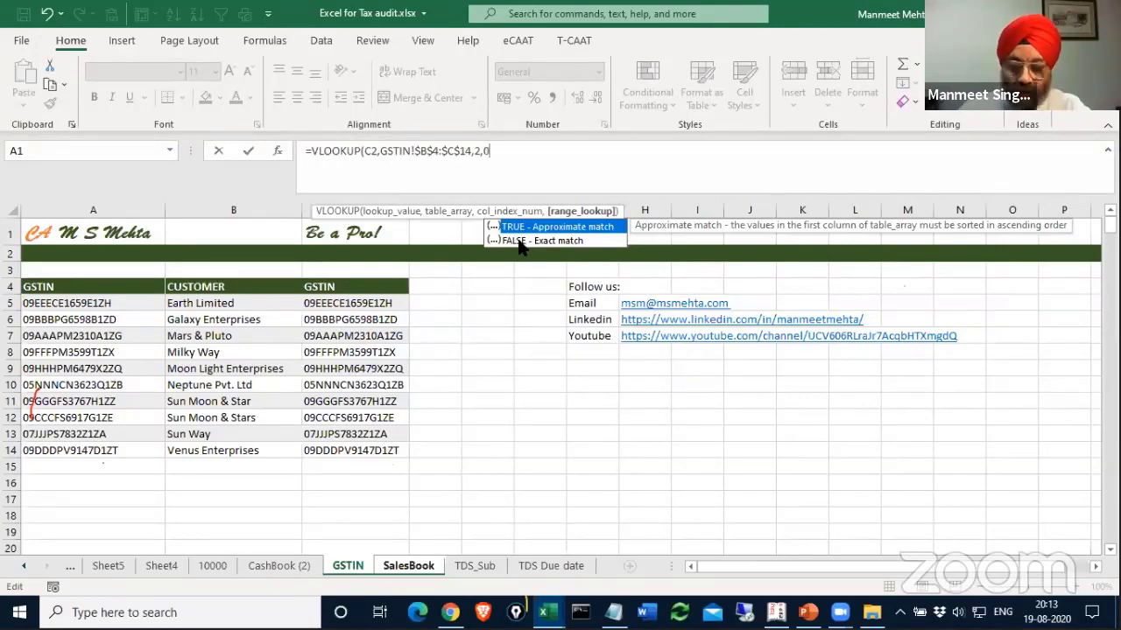
pyautogui.press('Return')
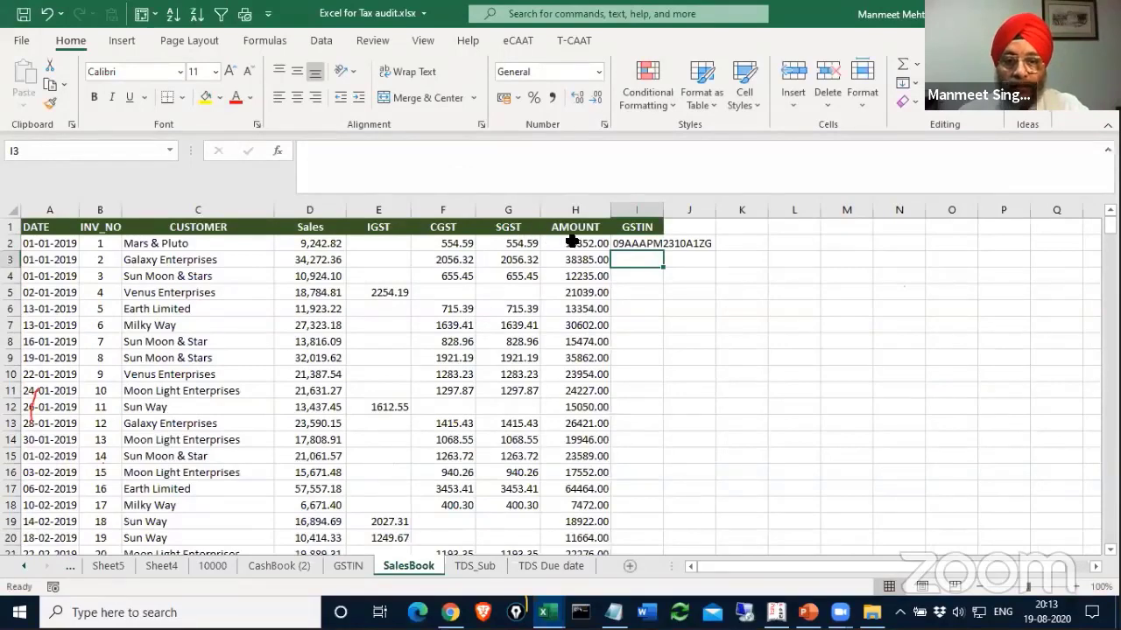
# Fill the GSTIN lookup formula from I2 down for all invoices and inspect the lookup and customer name in row 7.
pyautogui.click(657, 243)
pyautogui.doubleClick(662, 252)
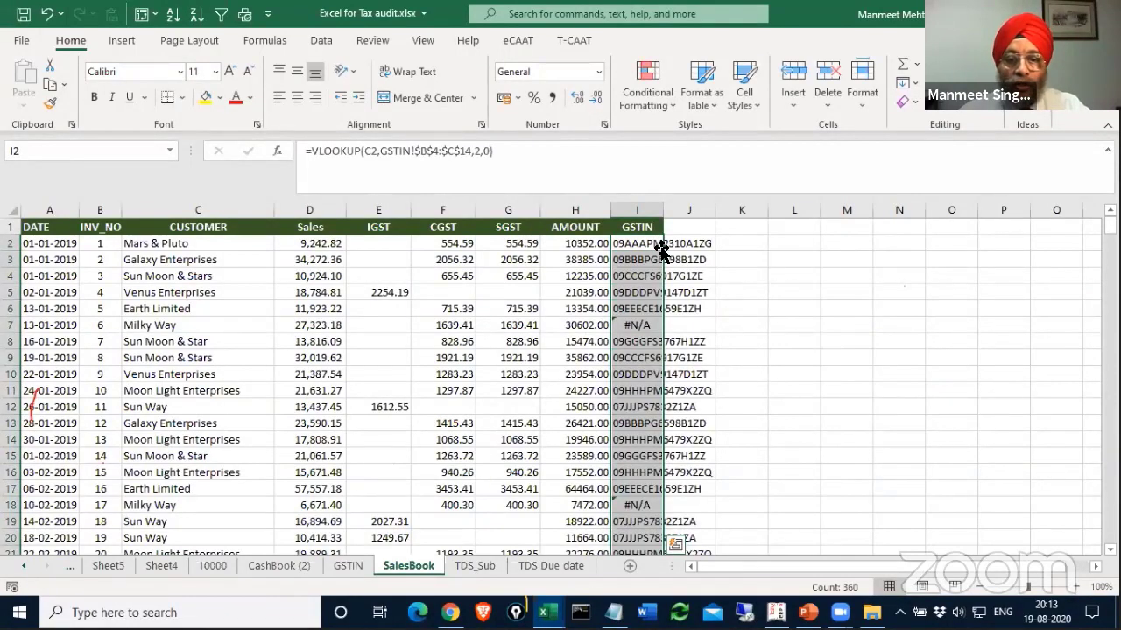
pyautogui.click(641, 324)
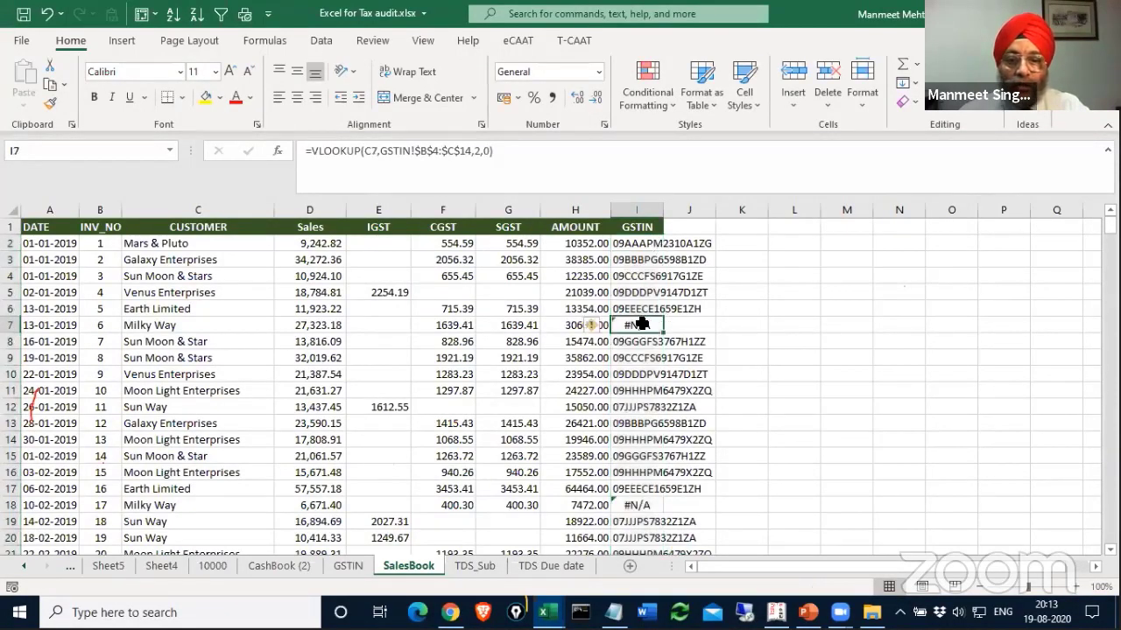
pyautogui.click(166, 327)
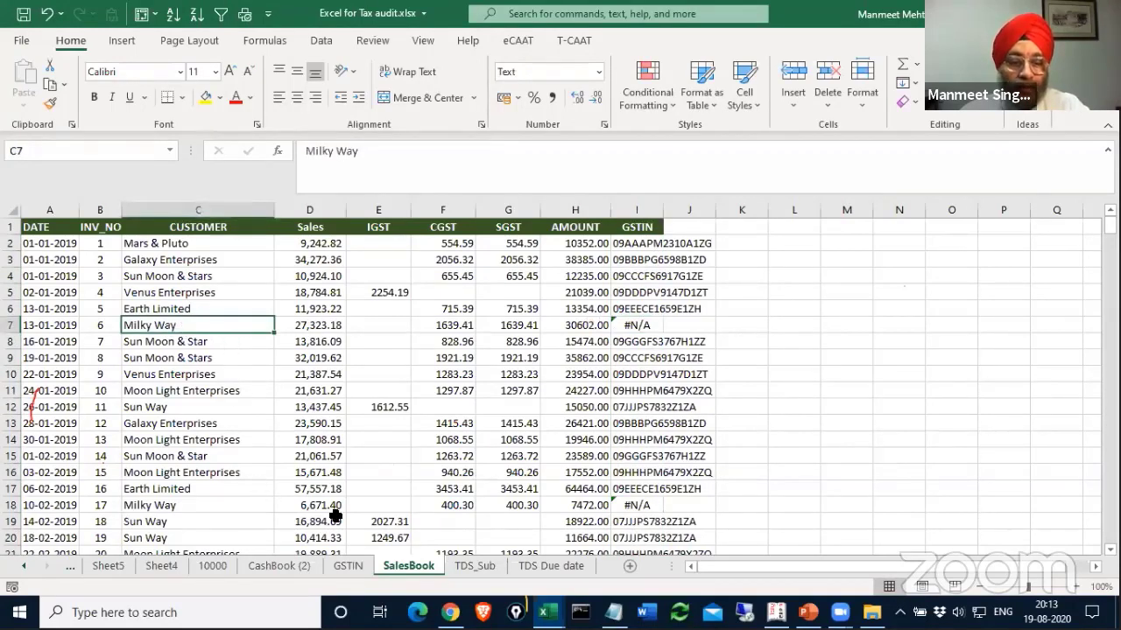
# Compare the Milky Way entry on the GSTIN sheet with the same customer in SalesBook.
pyautogui.click(357, 560)
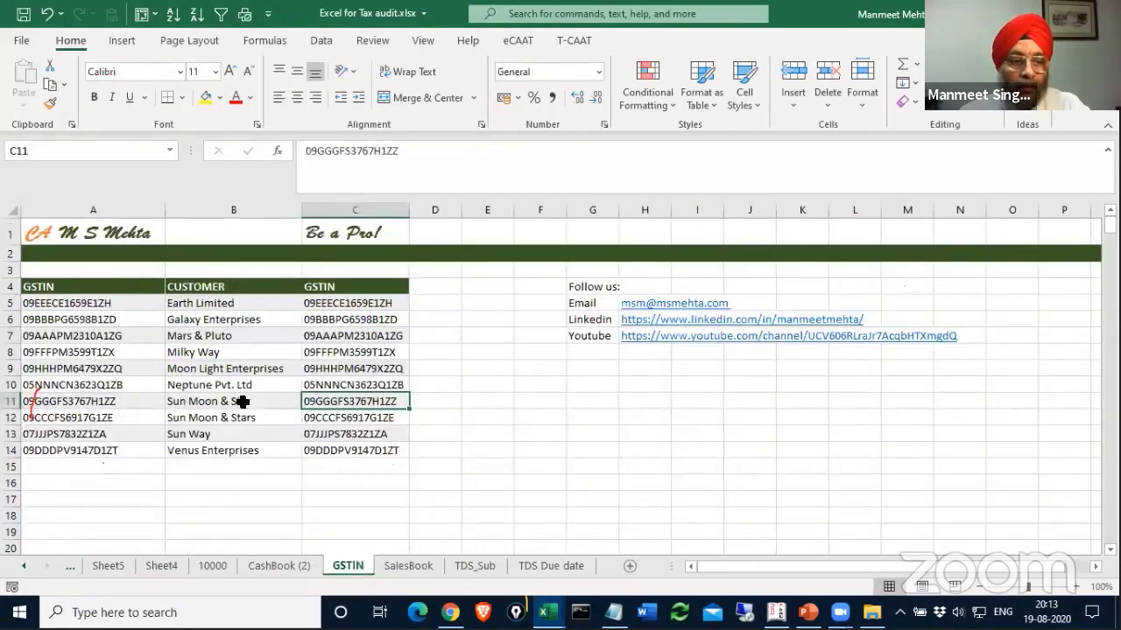
pyautogui.click(185, 354)
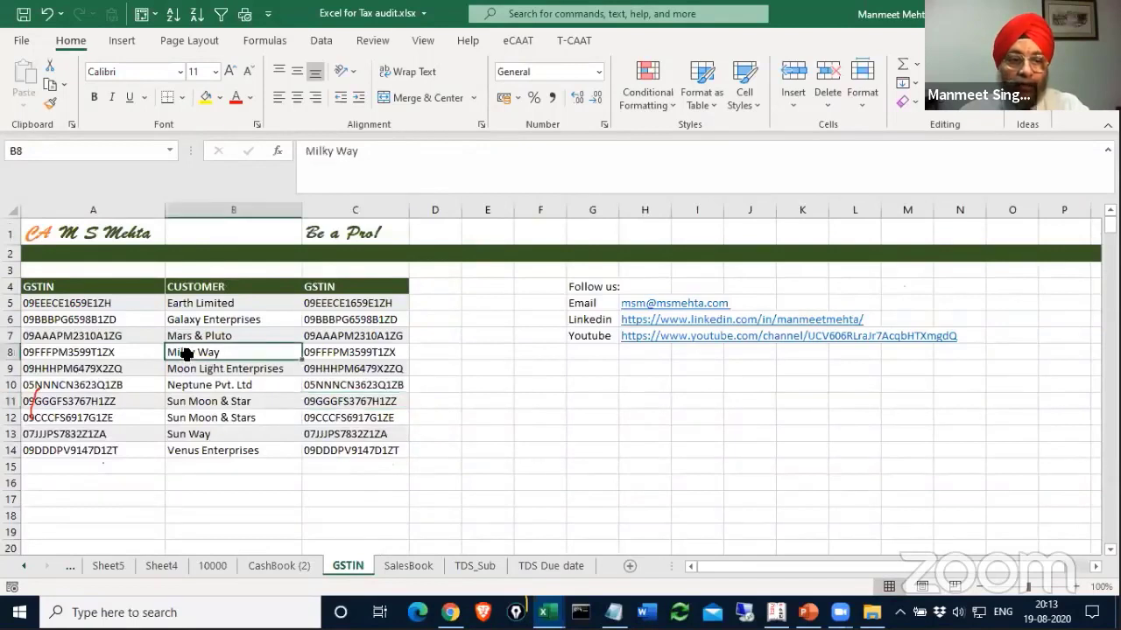
pyautogui.click(359, 353)
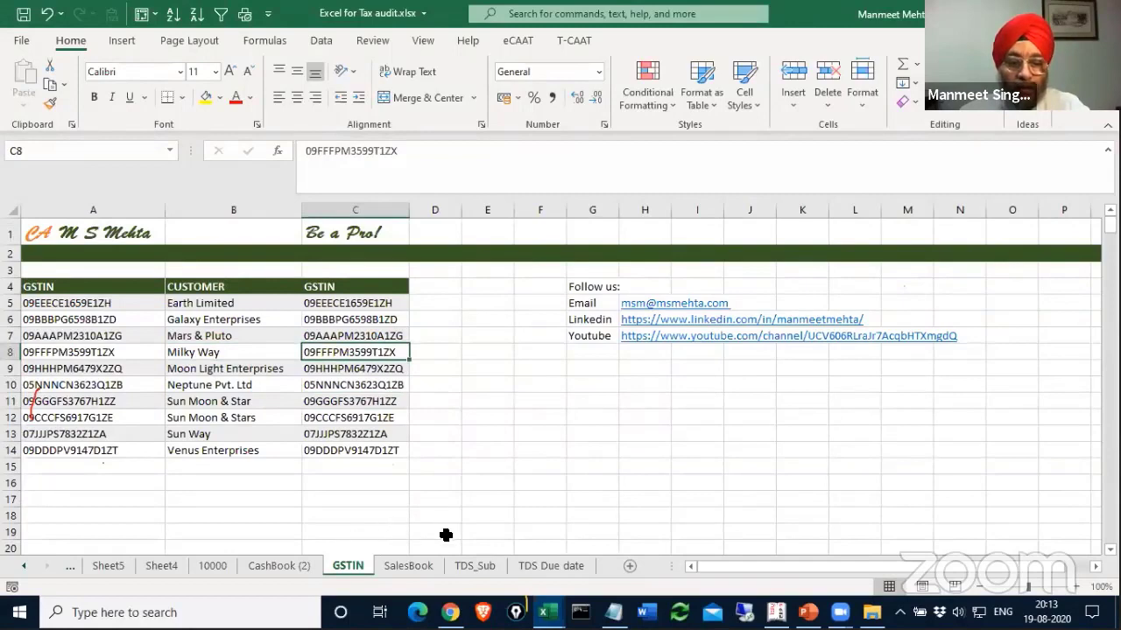
pyautogui.click(419, 569)
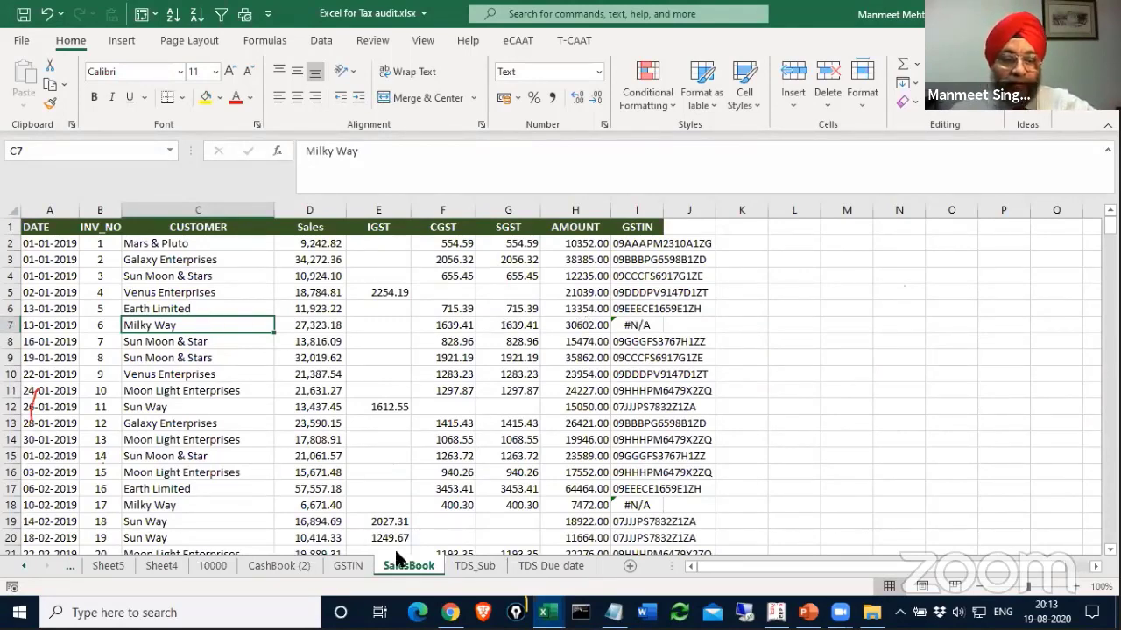
pyautogui.click(360, 564)
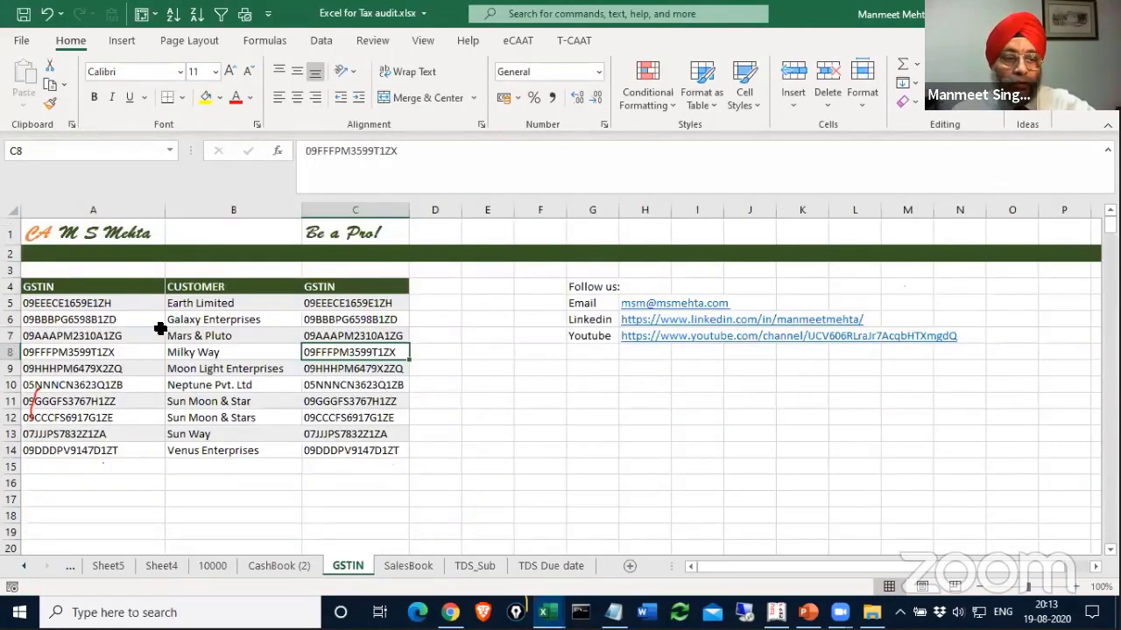
pyautogui.click(199, 357)
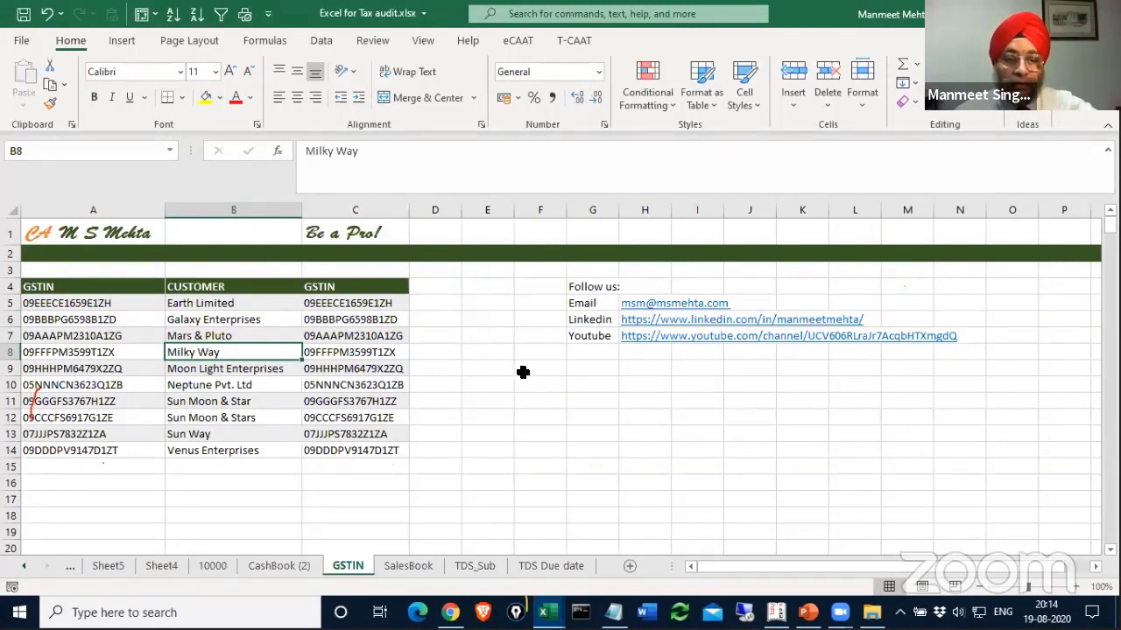
# Copy the customer name Milky Way from C7 of SalesBook to D8 of the GSTIN sheet.
pyautogui.click(407, 567)
pyautogui.hotkey('ctrl', 'c')
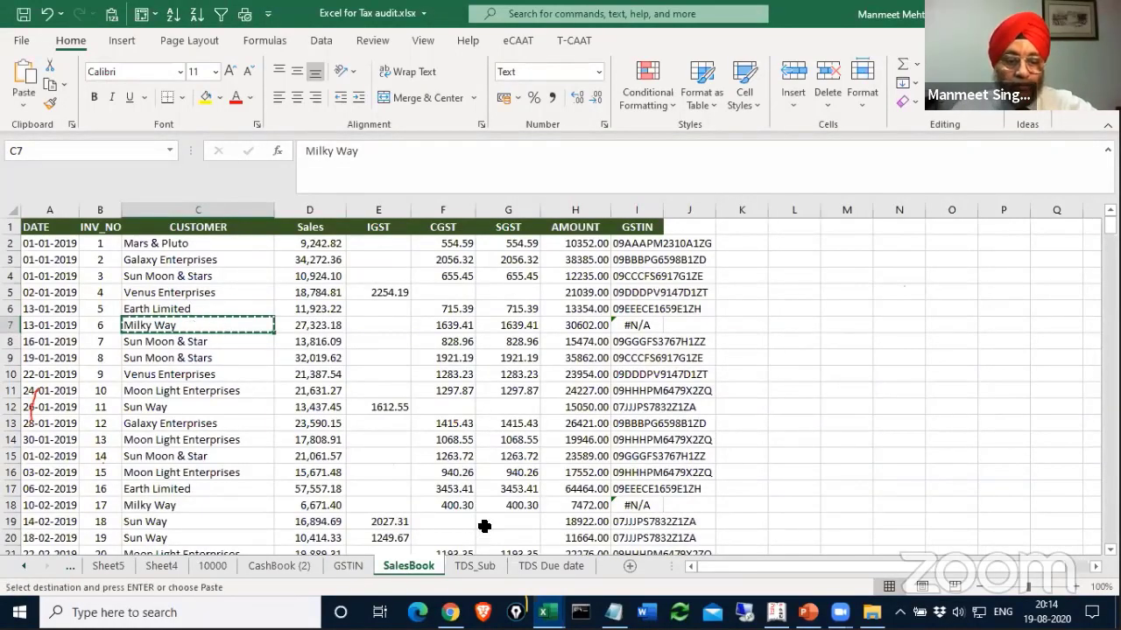
pyautogui.click(368, 565)
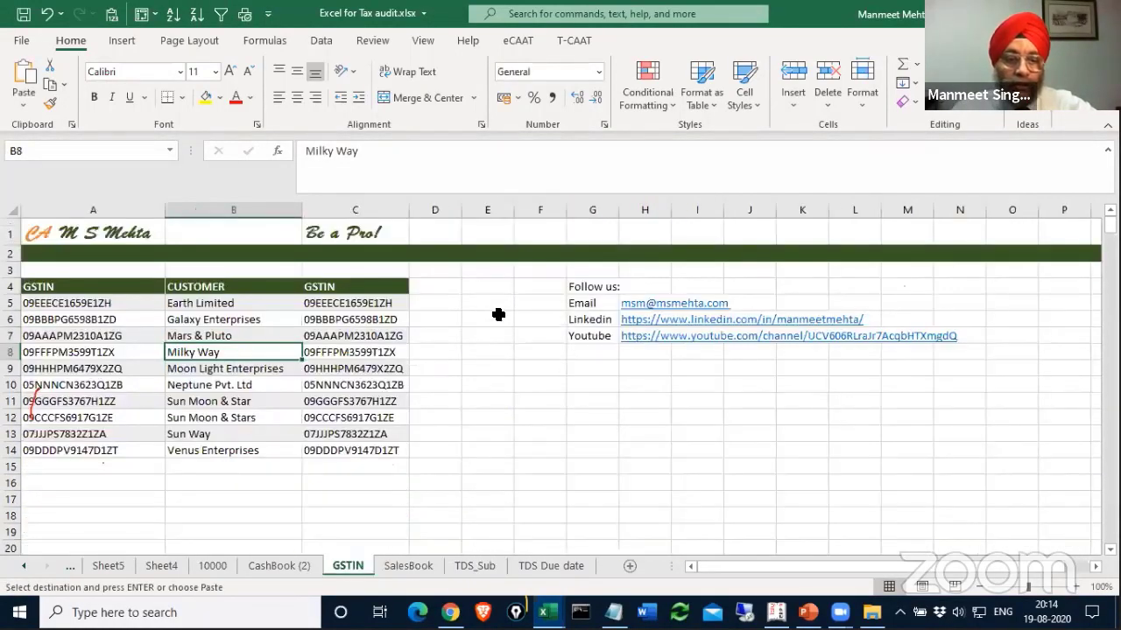
pyautogui.click(440, 350)
pyautogui.hotkey('ctrl', 'v')
# Test in E8 whether the two Milky Way names match with the formula +B8=D8.
pyautogui.click(496, 351)
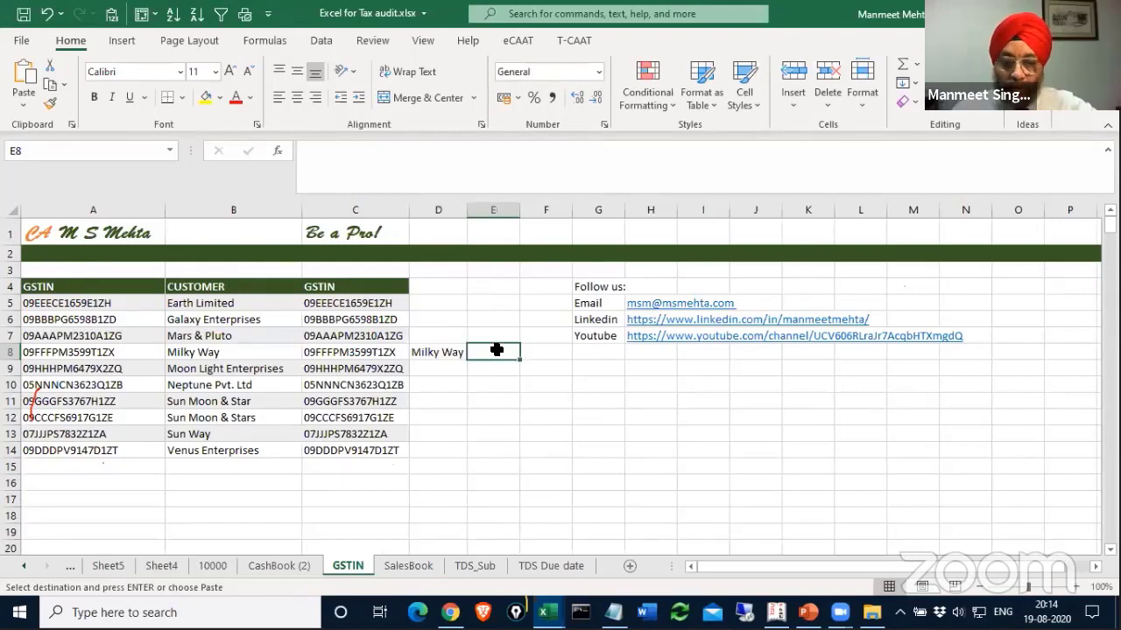
pyautogui.write('+')
pyautogui.click(211, 352)
pyautogui.write('=')
pyautogui.click(423, 350)
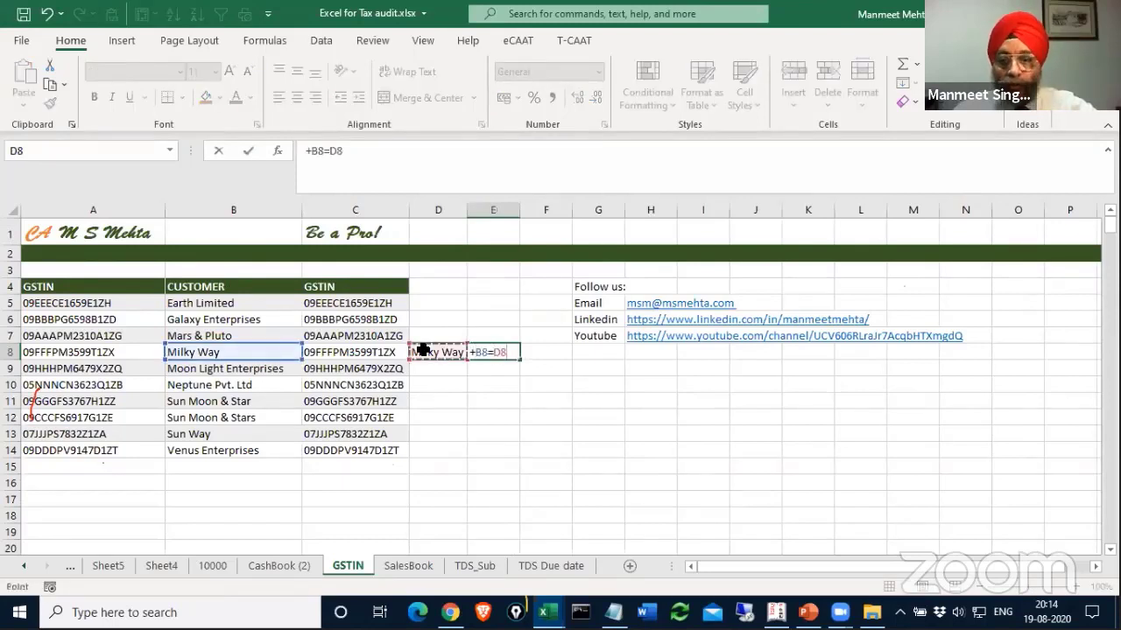
pyautogui.press('Return')
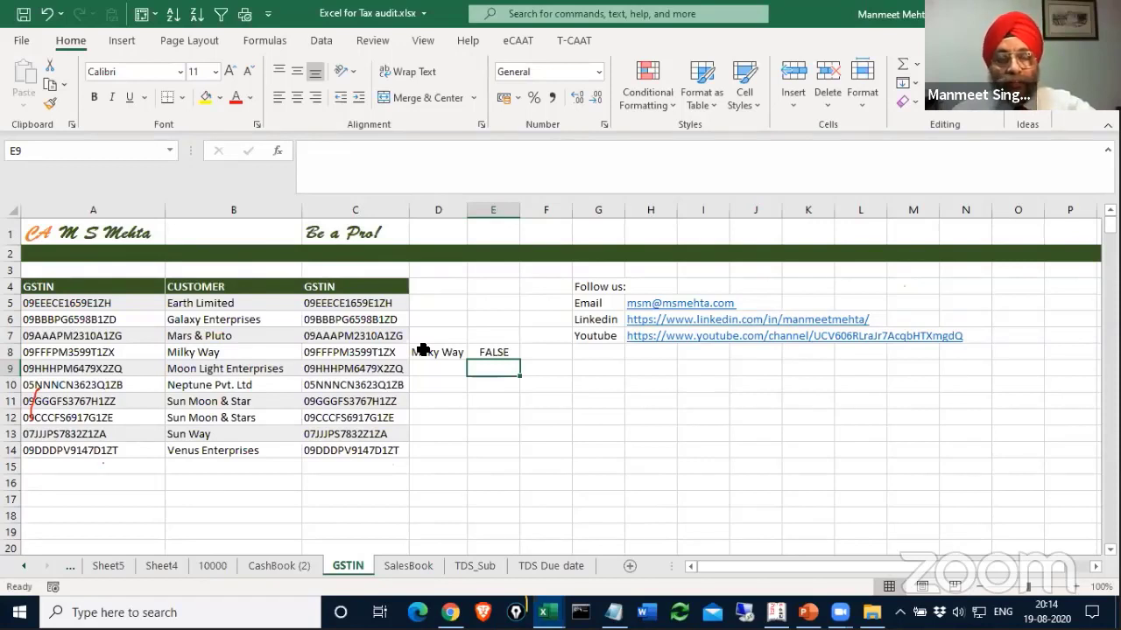
# Strip extra spaces from the first customer's name in D5 with the formula =TRIM(B5).
pyautogui.click(435, 304)
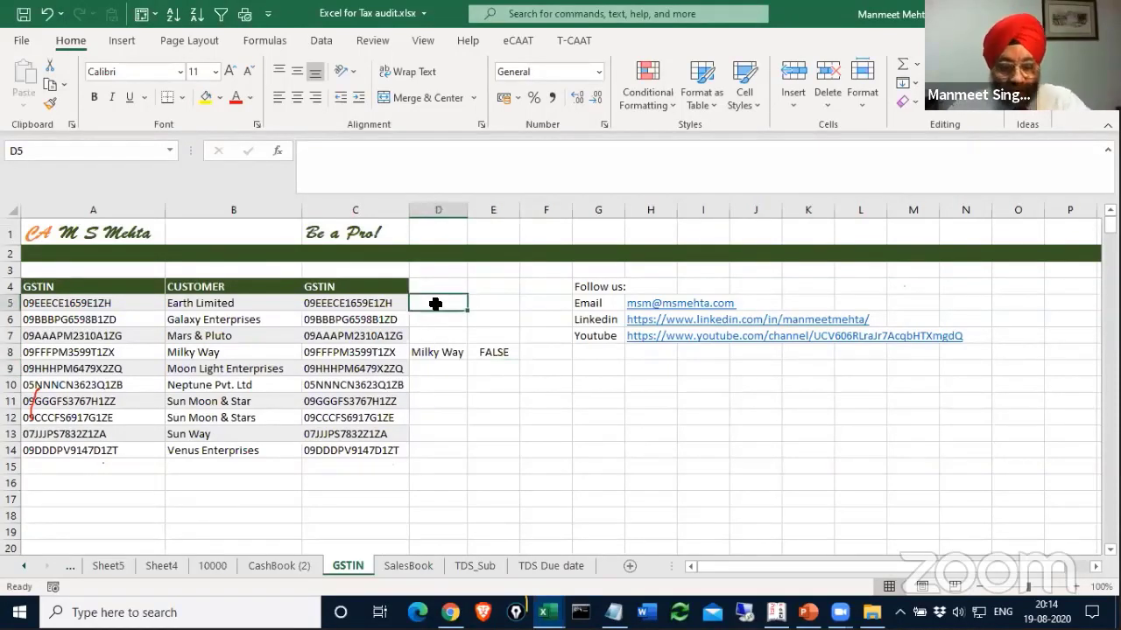
pyautogui.write('=trim')
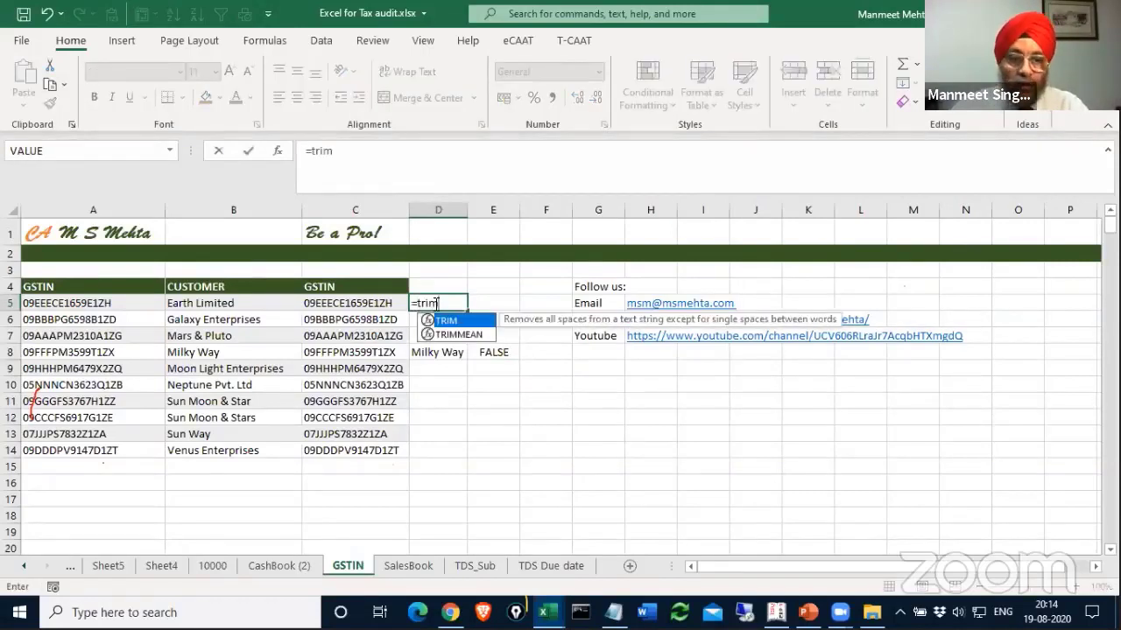
pyautogui.press('Tab')
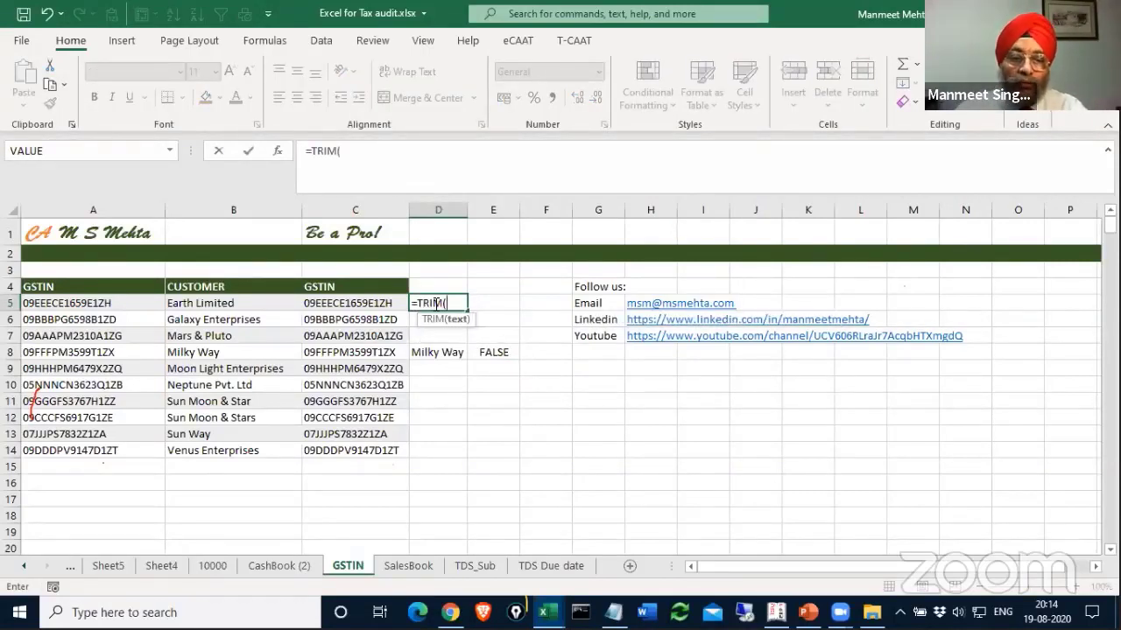
pyautogui.click(247, 302)
pyautogui.write(')')
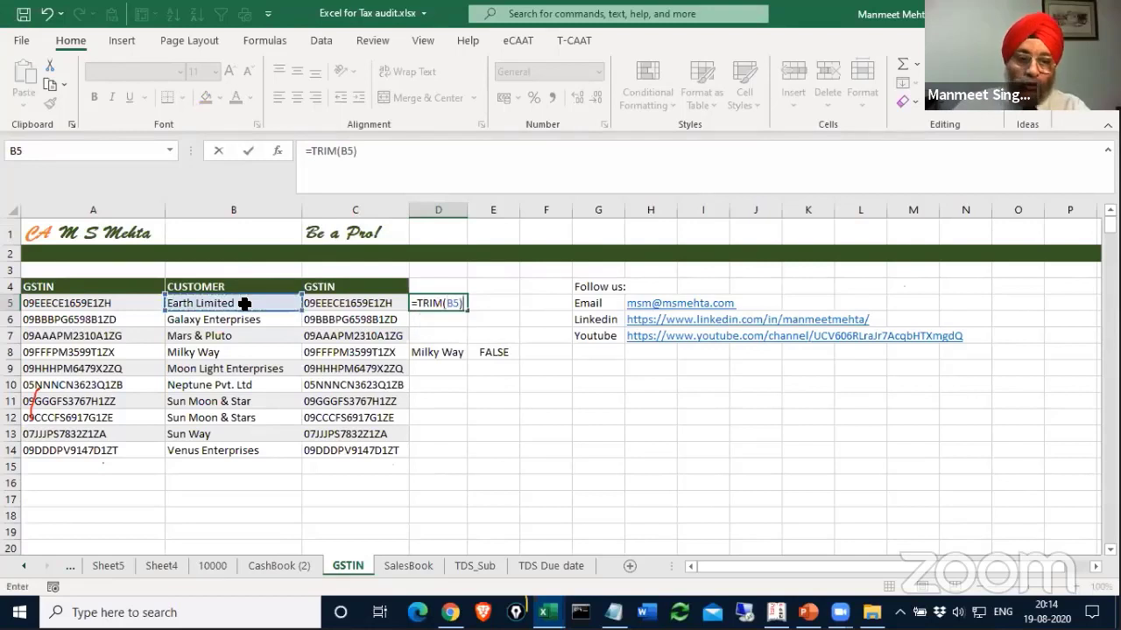
pyautogui.press('Return')
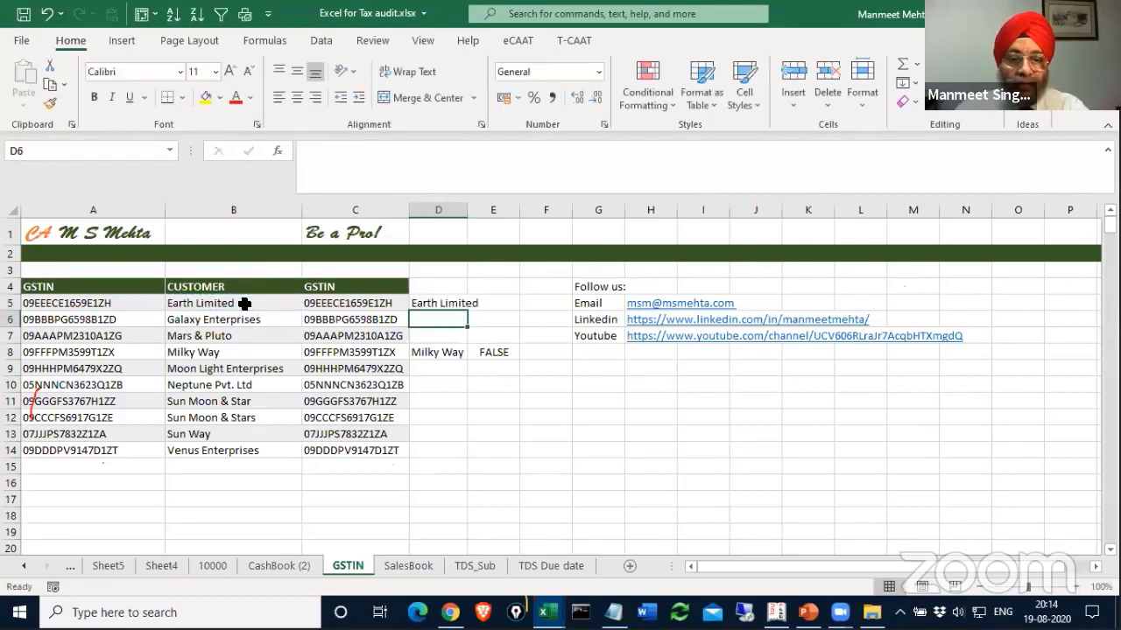
# Fill the TRIM formula down to D14 and copy the cleaned names D5:D14, selecting B5 as the destination.
pyautogui.click(438, 301)
pyautogui.doubleClick(466, 309)
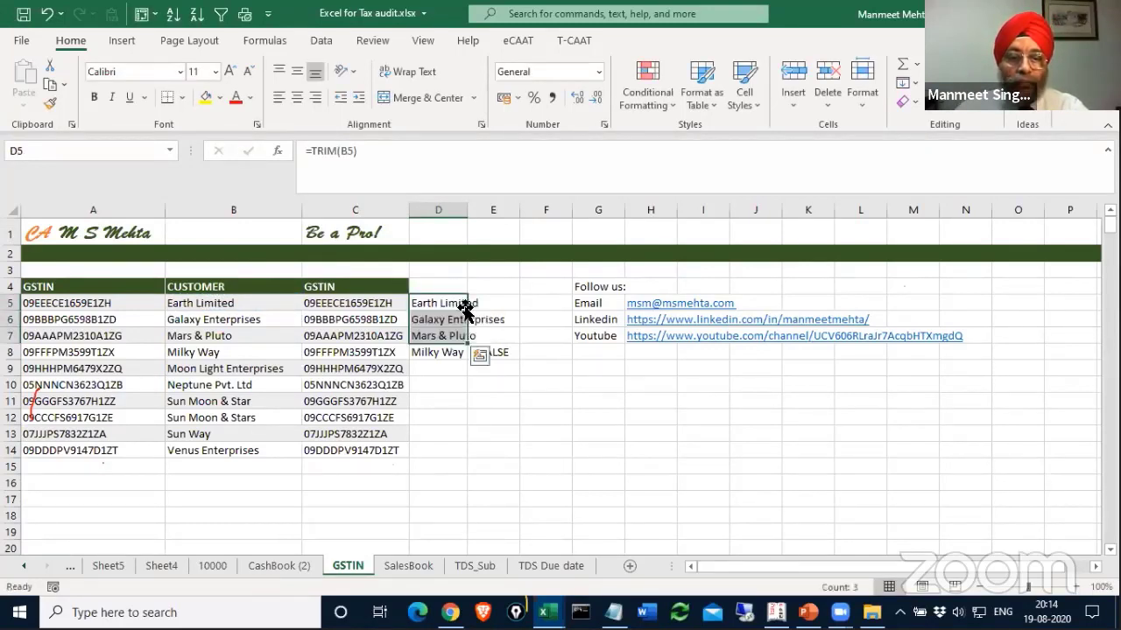
pyautogui.moveTo(468, 343); pyautogui.dragTo(452, 457)
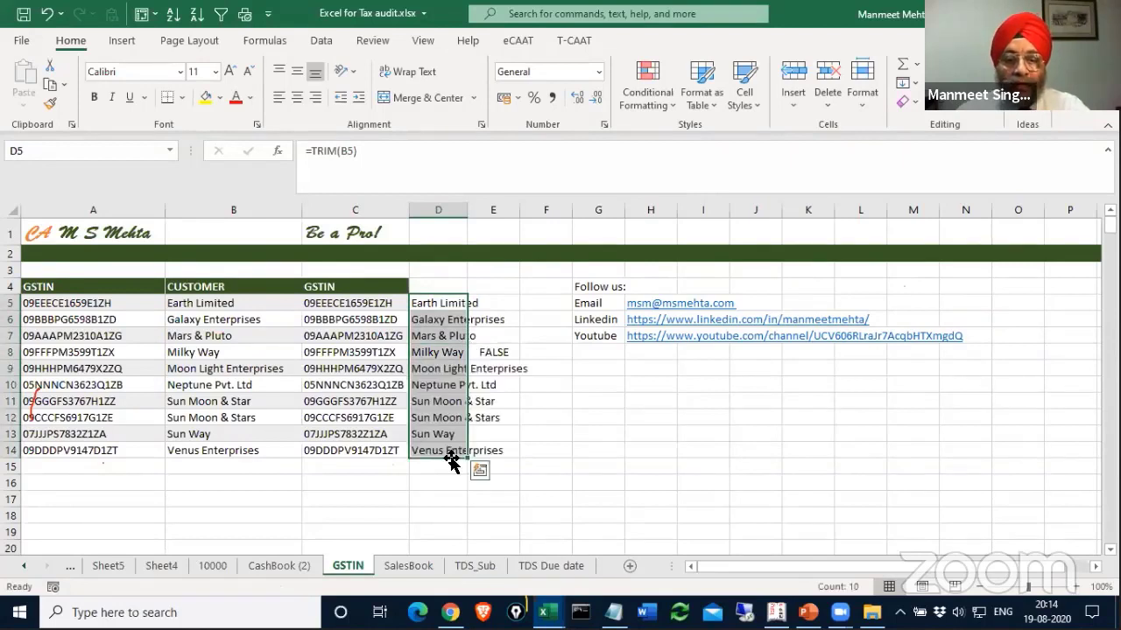
pyautogui.hotkey('ctrl', 'c')
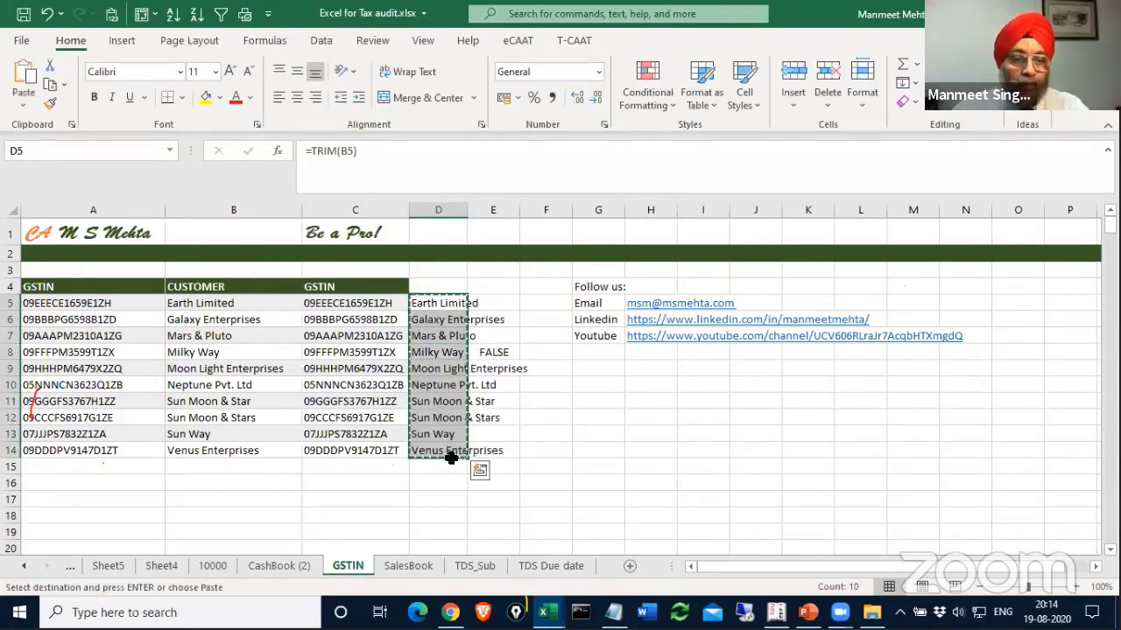
pyautogui.click(204, 301)
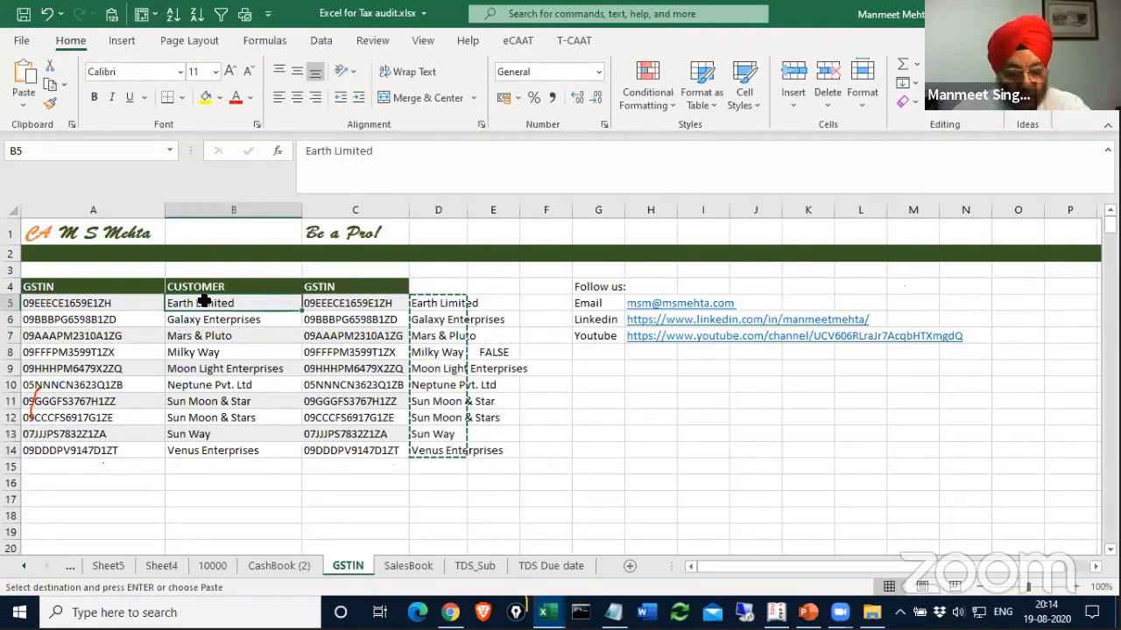
# Widen the GSTIN column on the SalesBook sheet to fit its contents and add the header State in J1.
pyautogui.click(408, 565)
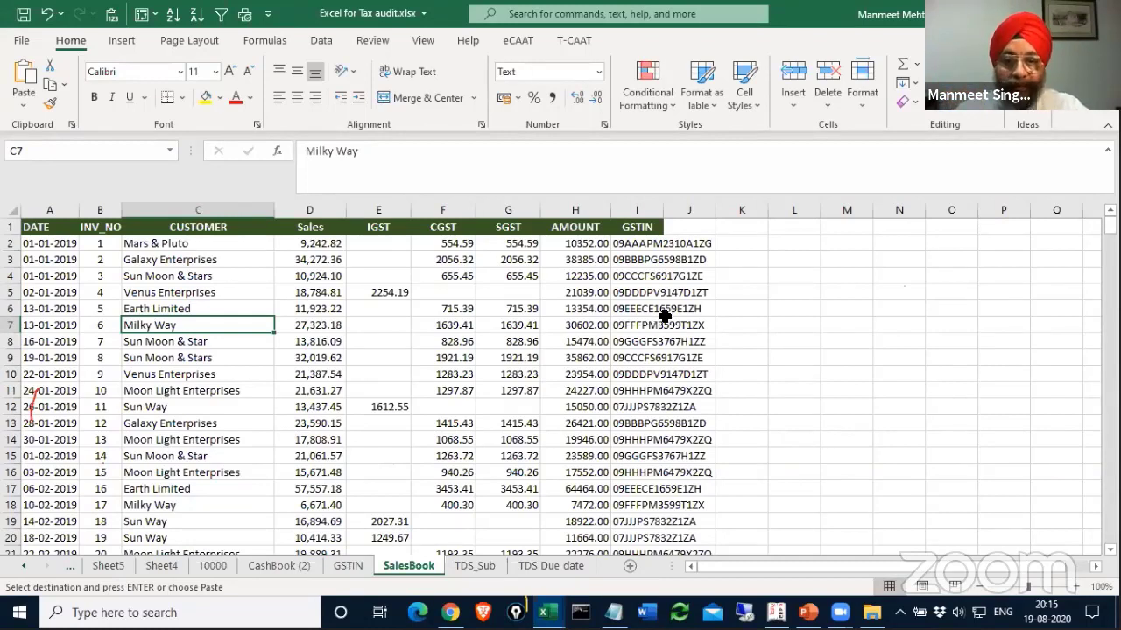
pyautogui.doubleClick(663, 210)
pyautogui.click(754, 244)
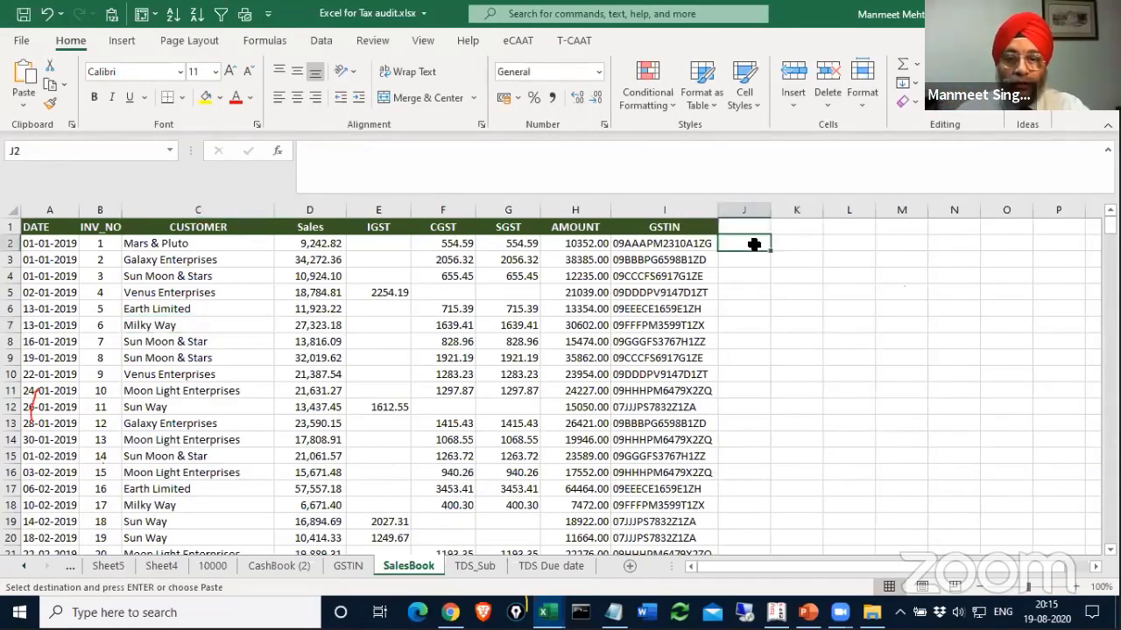
pyautogui.click(736, 227)
pyautogui.write('State')
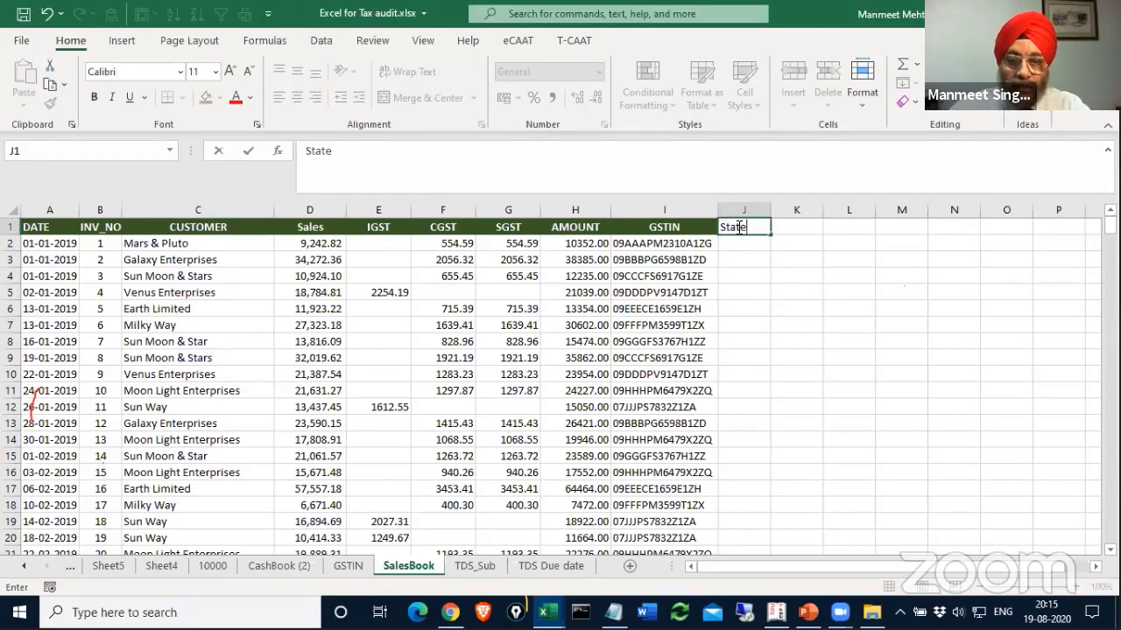
pyautogui.press('Return')
# Try extracting the state codes with =LEFT(I2,2) in J2 filled down the State column, and clear those formulas.
pyautogui.write('=LEFT(')
pyautogui.click(637, 243)
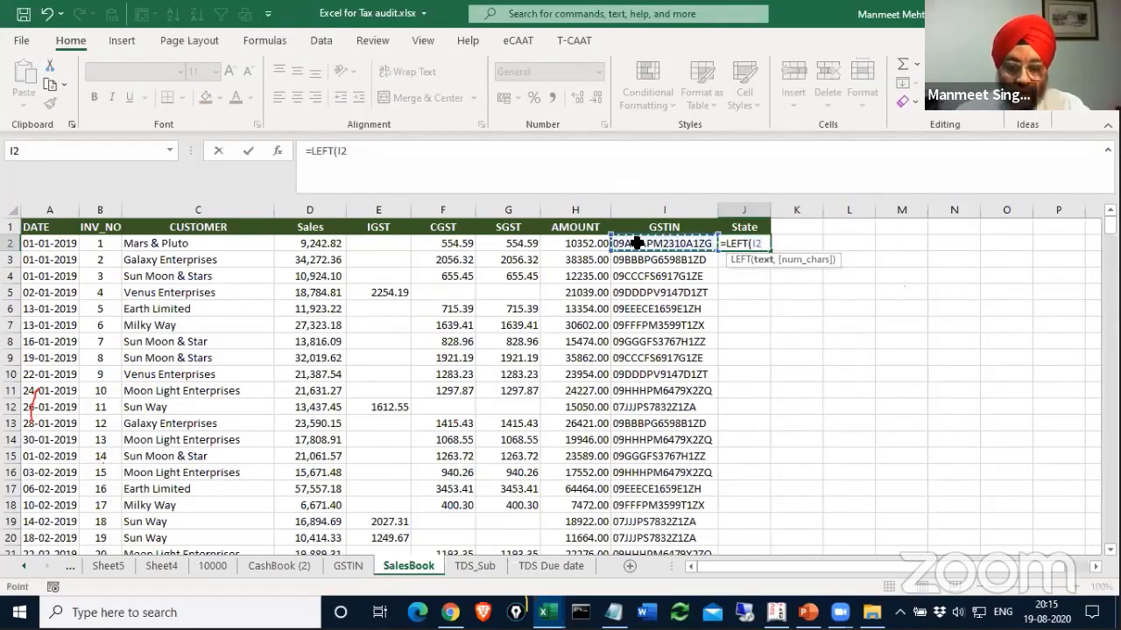
pyautogui.write(',2')
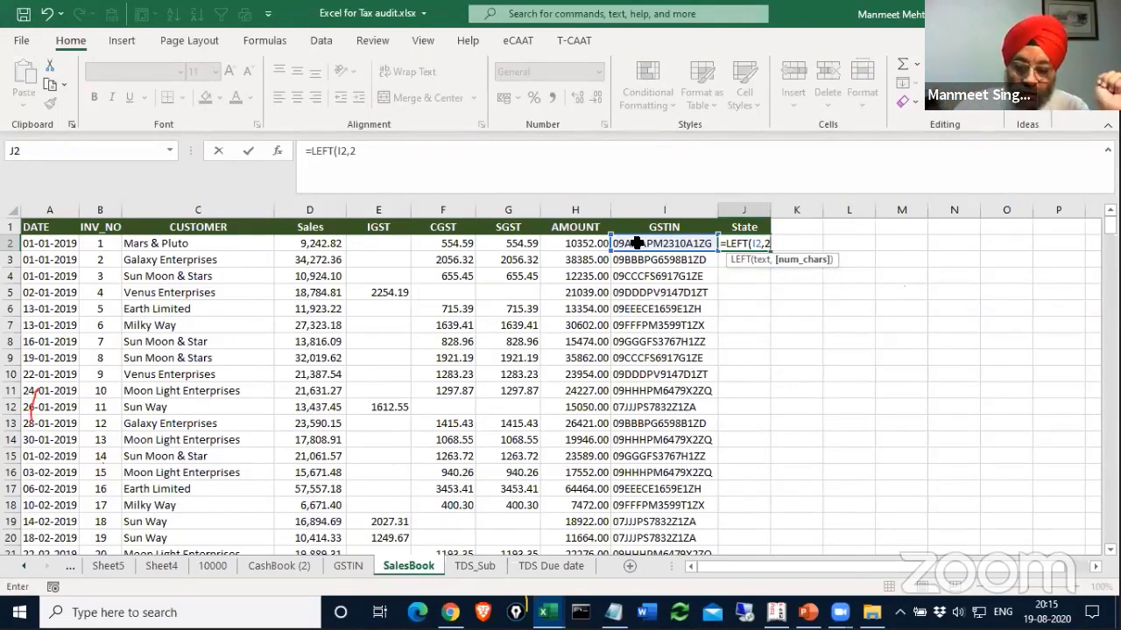
pyautogui.write(')')
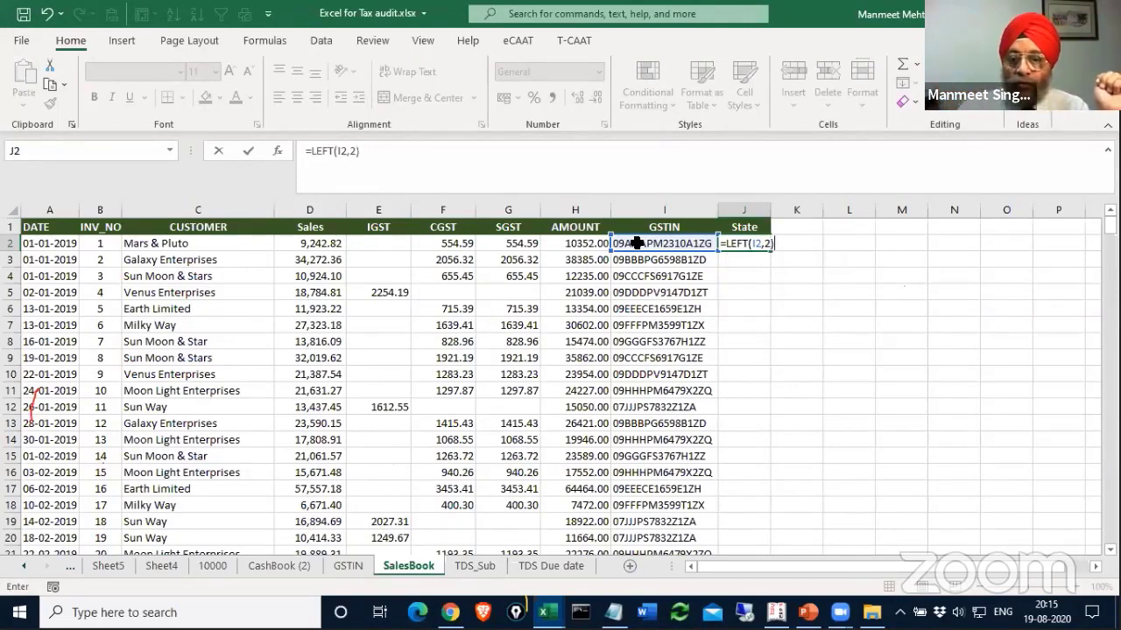
pyautogui.press('Return')
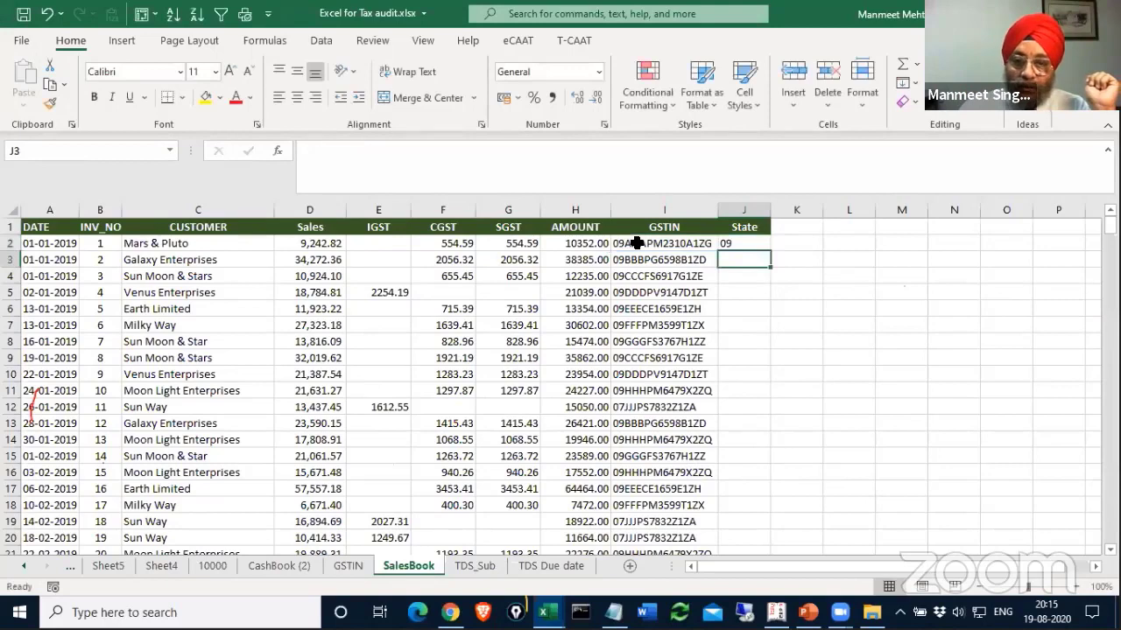
pyautogui.click(744, 245)
pyautogui.doubleClick(768, 251)
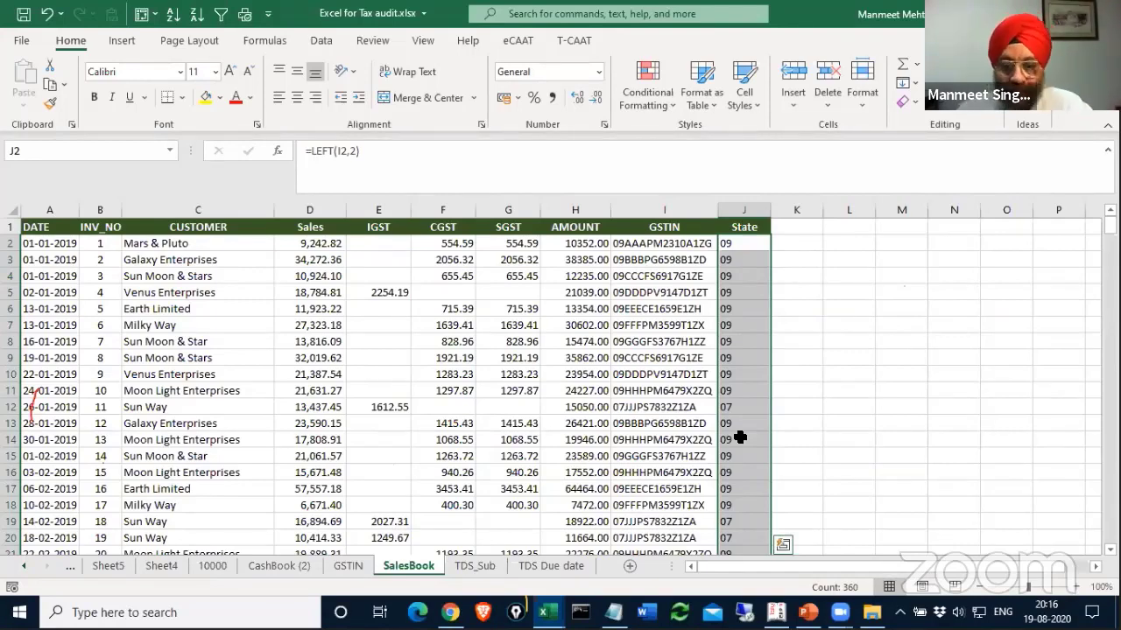
pyautogui.press('Delete')
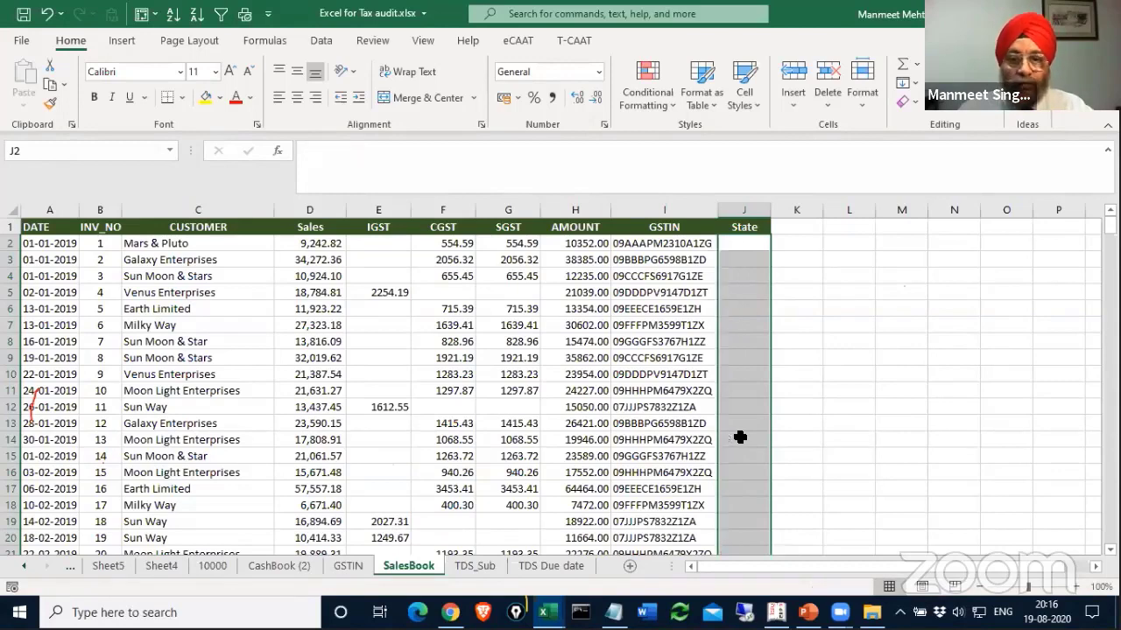
pyautogui.click(758, 343)
# Enter '09 as text in J2 and Flash Fill the state codes down the rest of the State column.
pyautogui.click(738, 244)
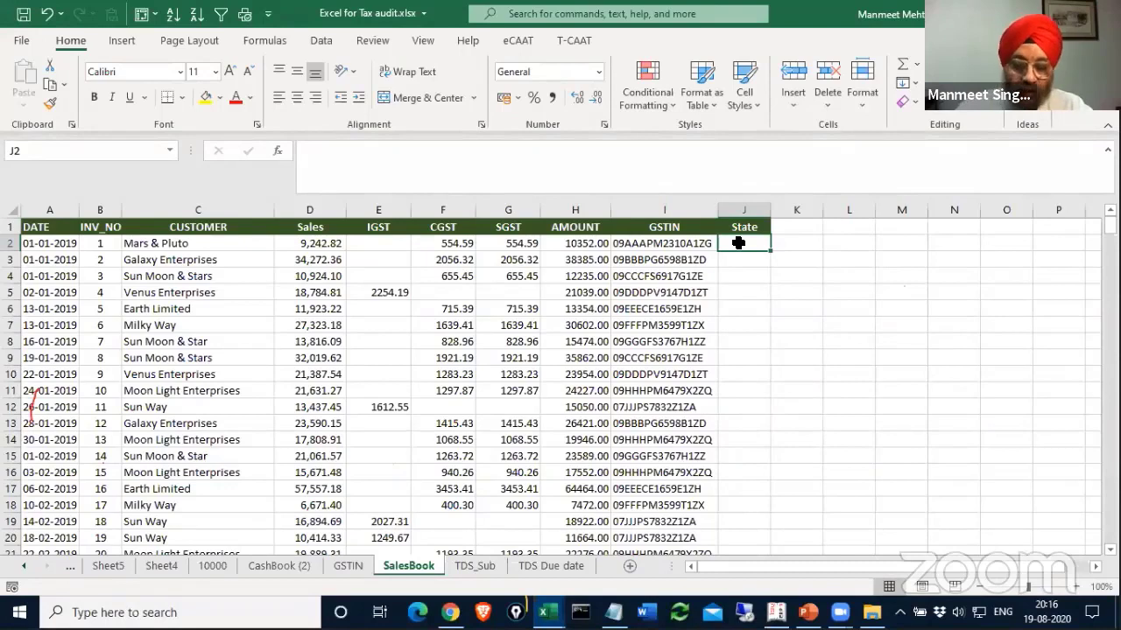
pyautogui.write("'09")
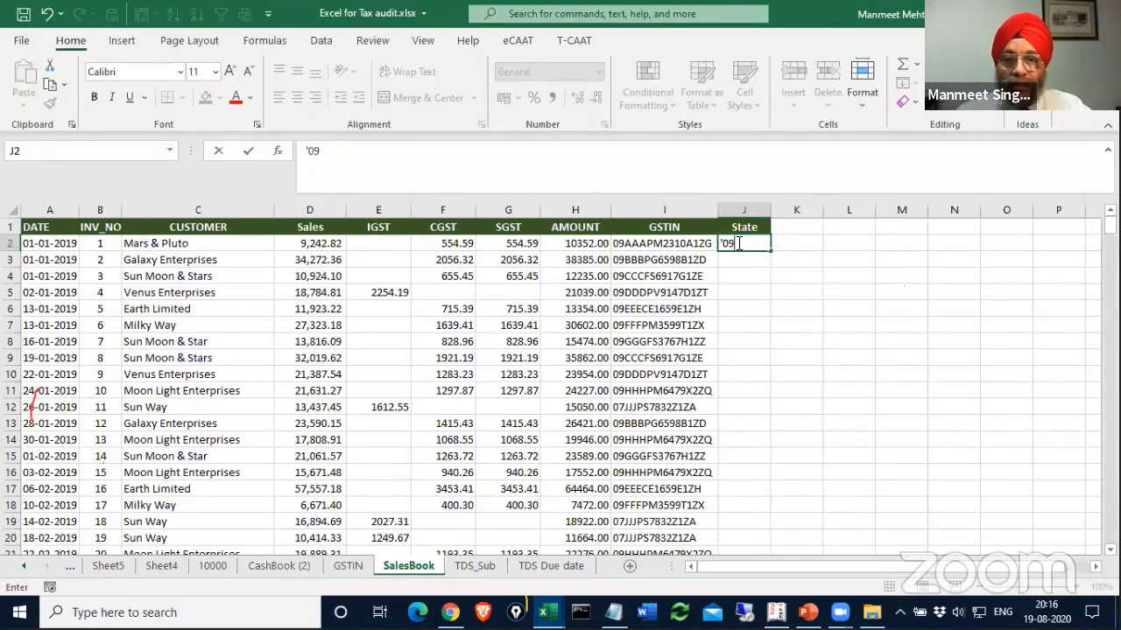
pyautogui.press('Return')
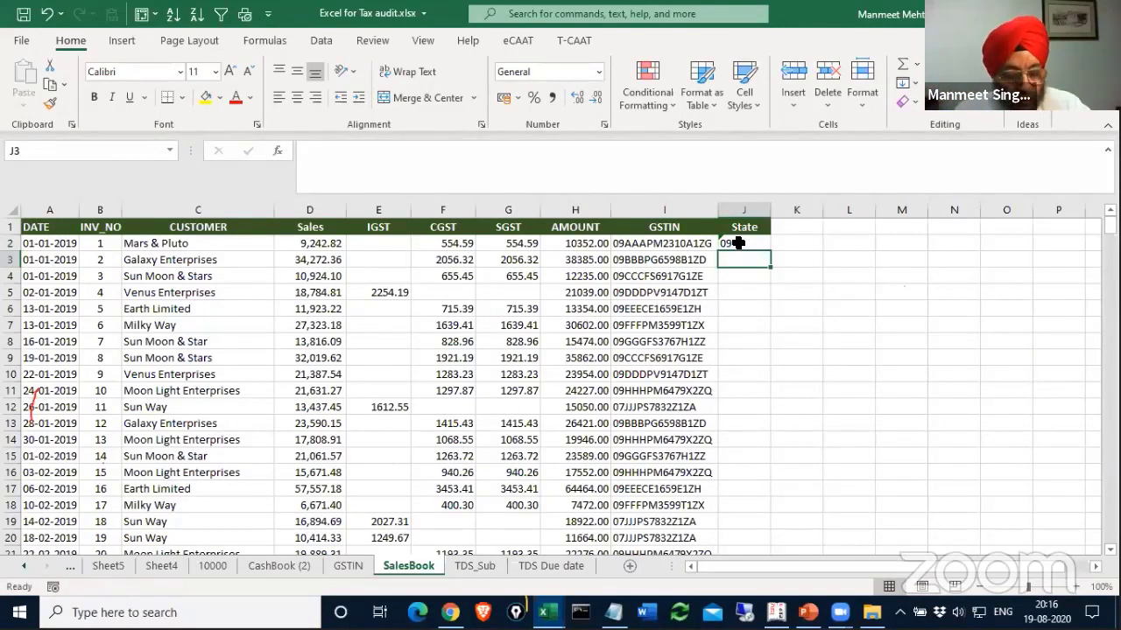
pyautogui.hotkey('ctrl', 'e')
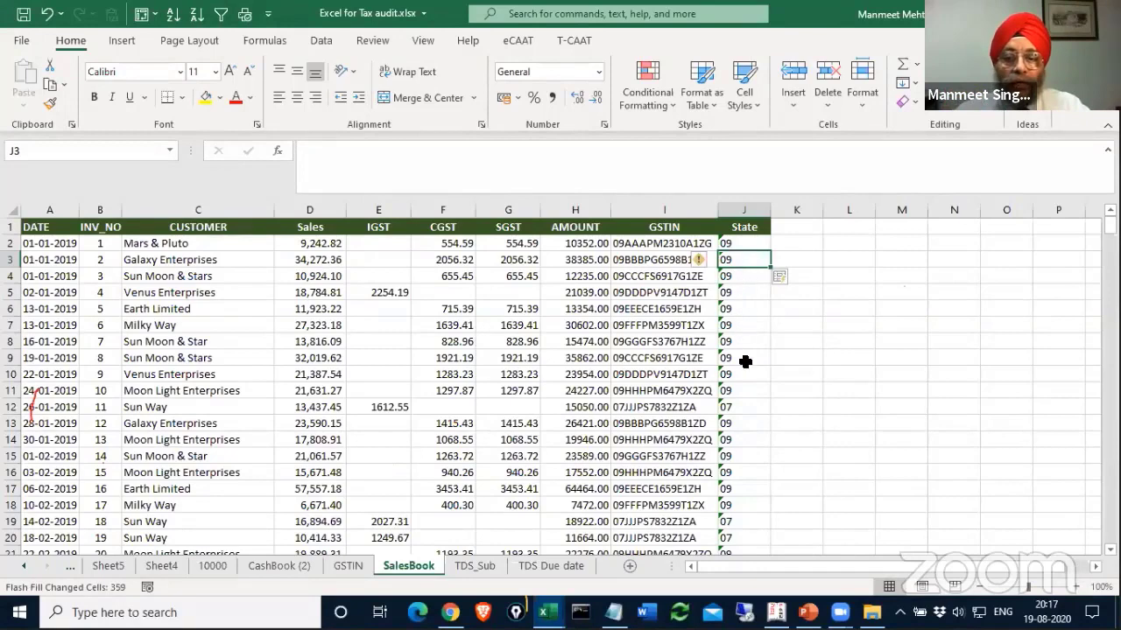
pyautogui.scroll(-10, 768, 461)
pyautogui.scroll(10, 768, 461)
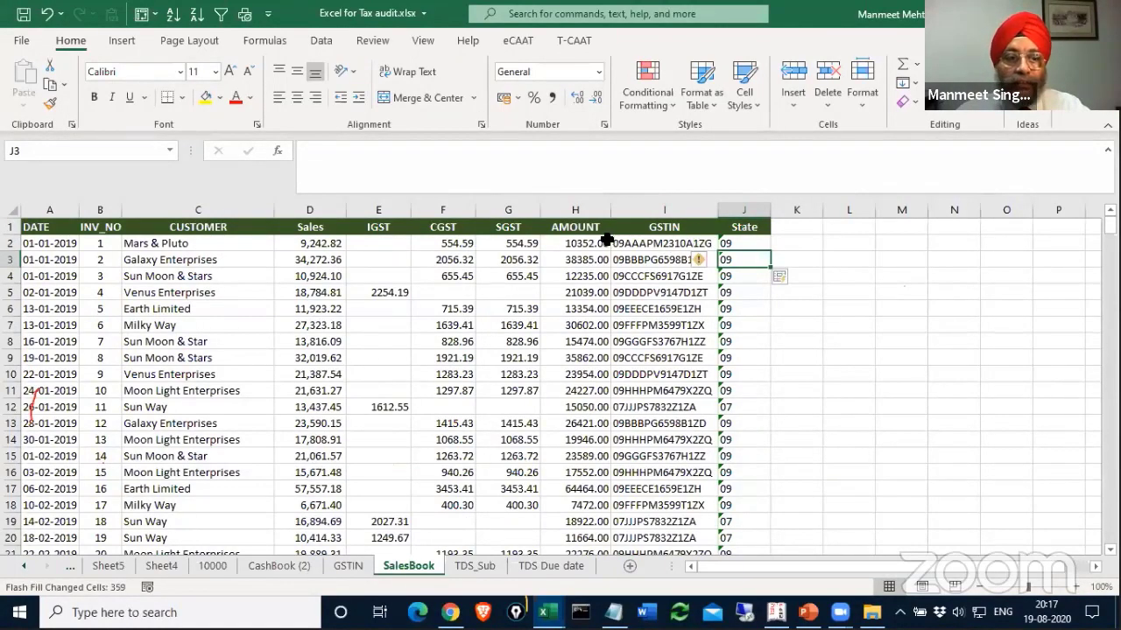
# Turn on filters for the header row of the SalesBook data.
pyautogui.click(10, 211)
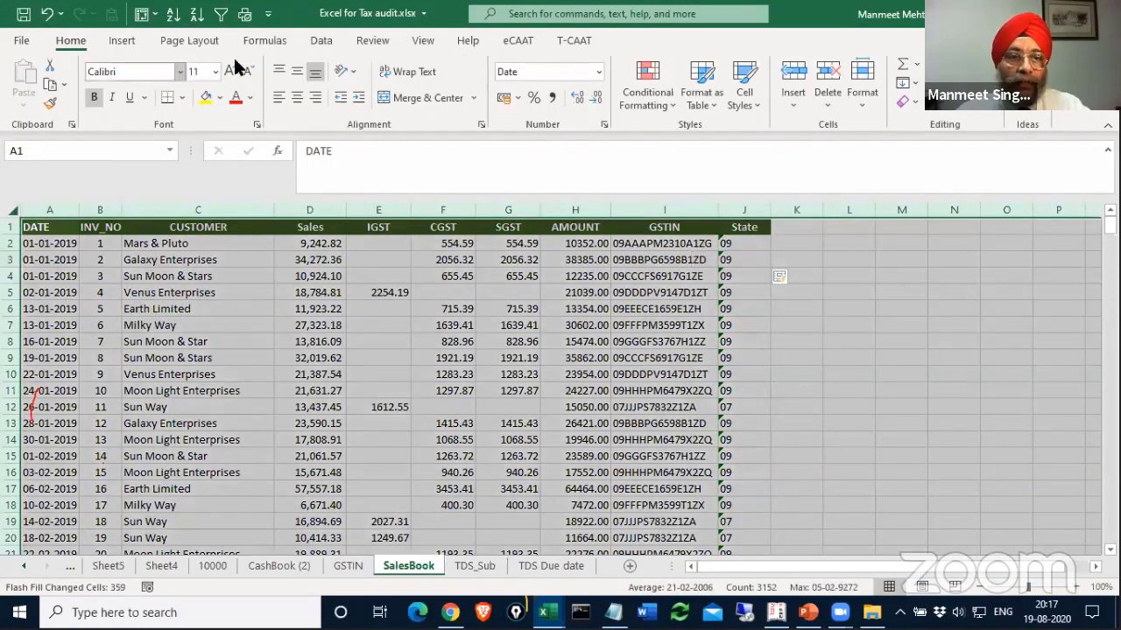
pyautogui.click(326, 39)
pyautogui.click(679, 70)
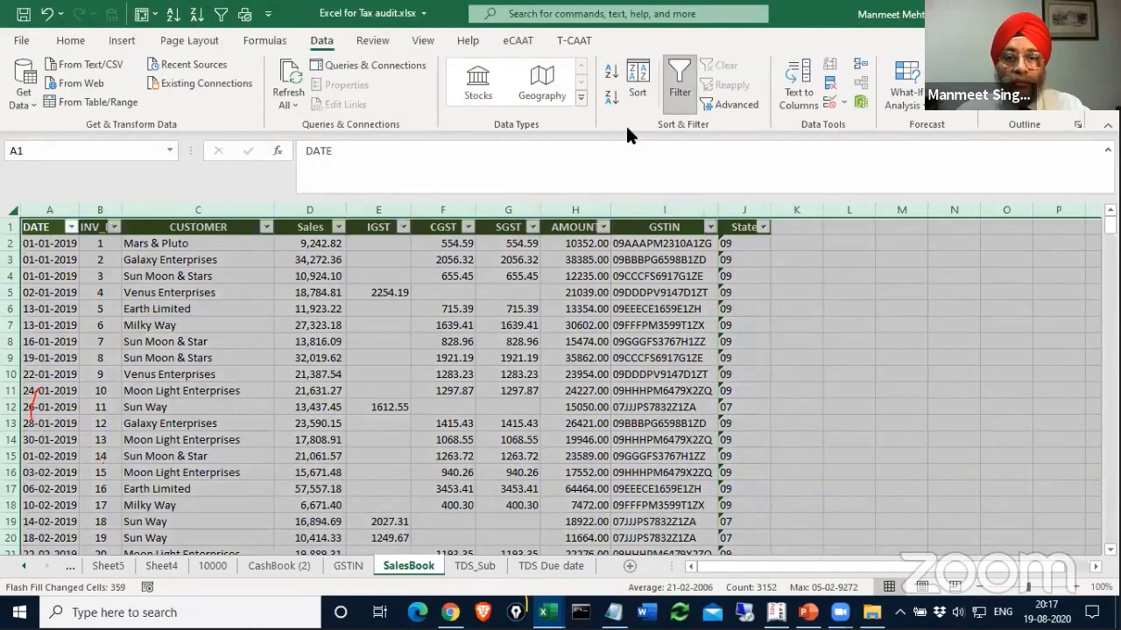
pyautogui.click(494, 292)
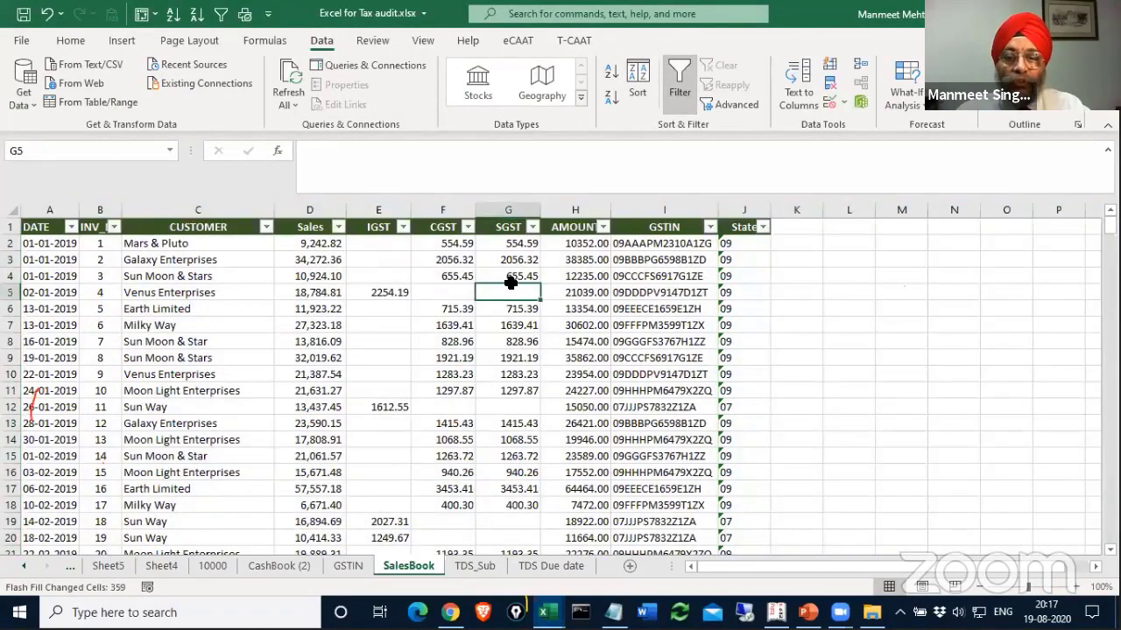
# Filter the sales to State 09 and exclude blanks in the IGST column.
pyautogui.click(763, 228)
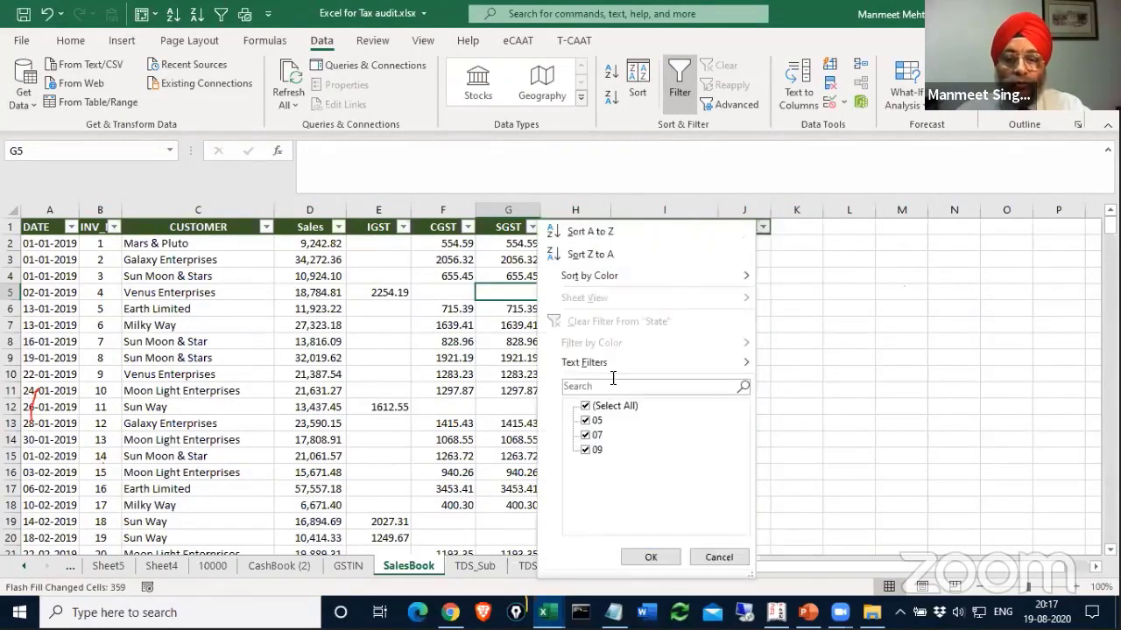
pyautogui.click(585, 407)
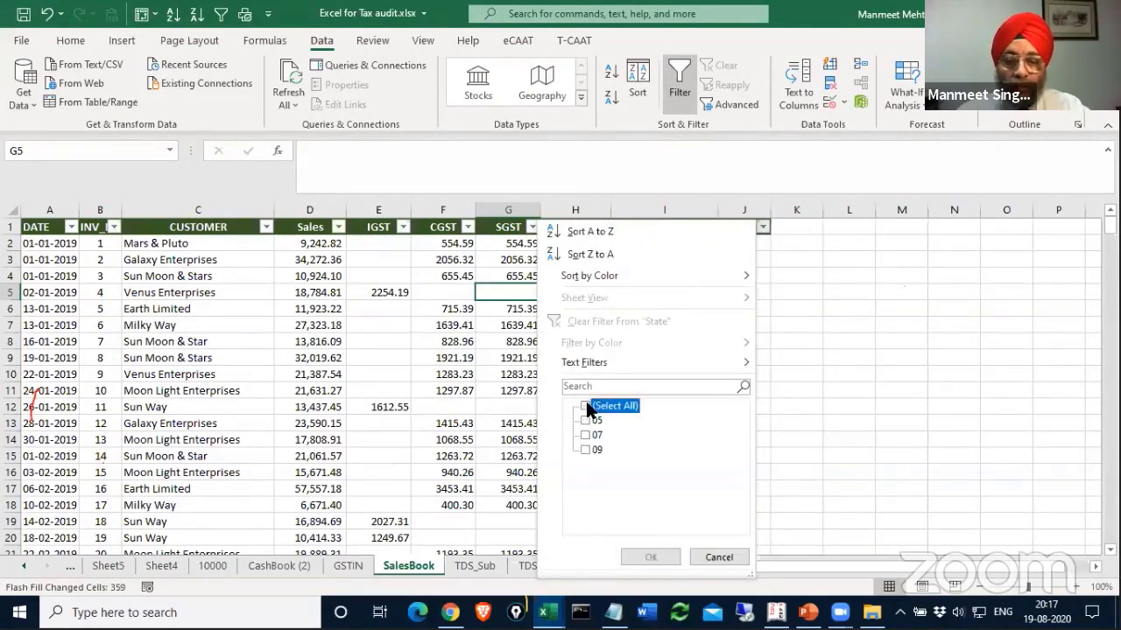
pyautogui.click(584, 450)
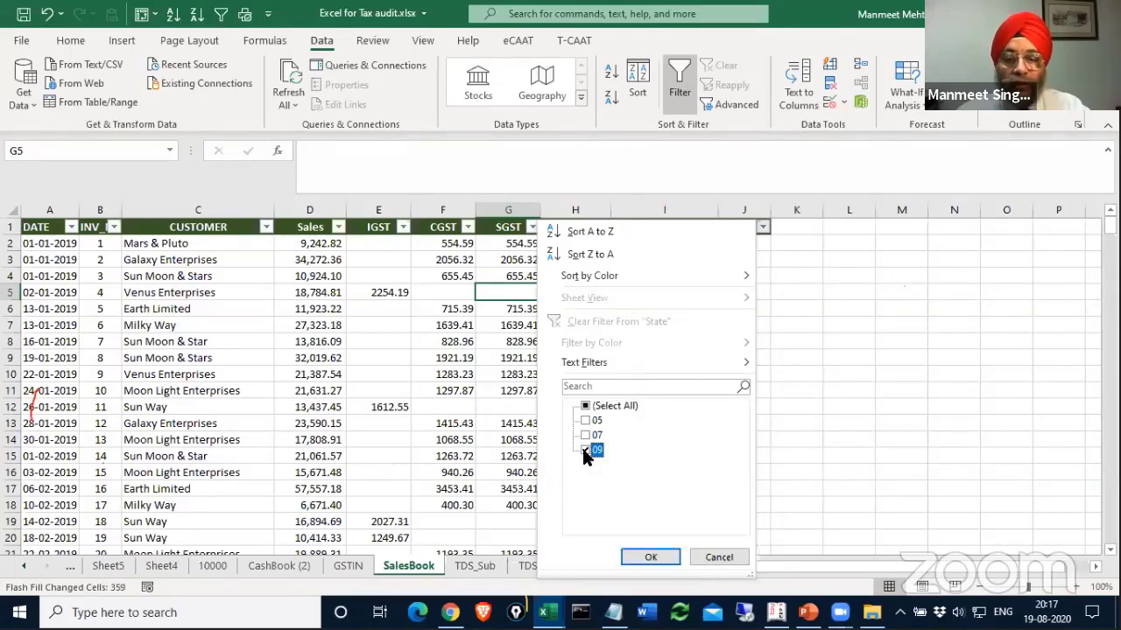
pyautogui.click(650, 557)
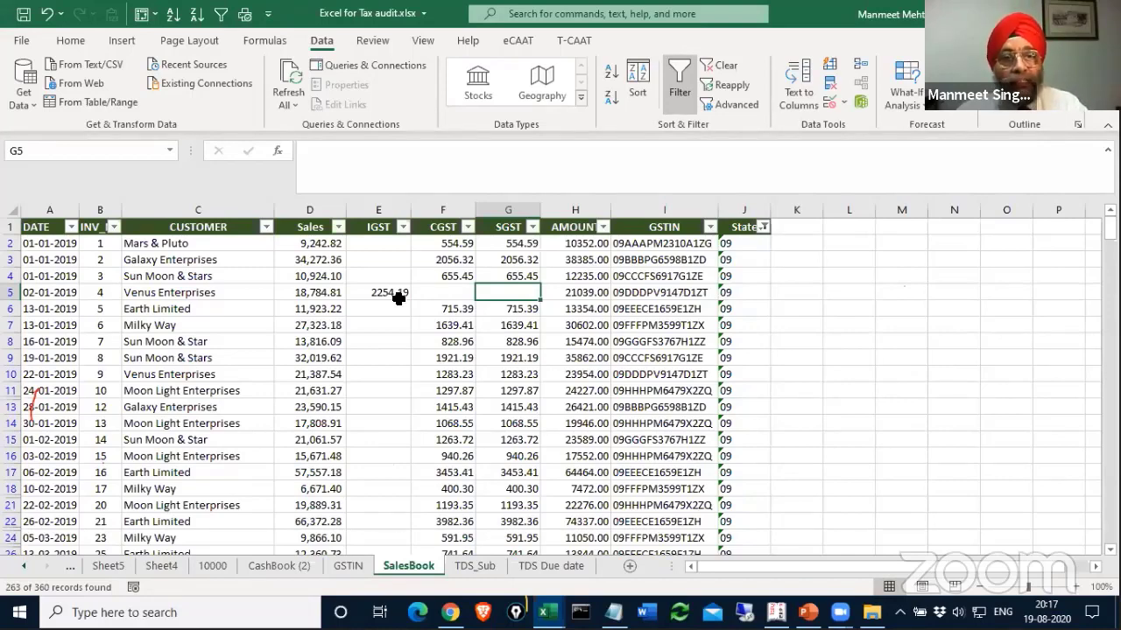
pyautogui.click(403, 227)
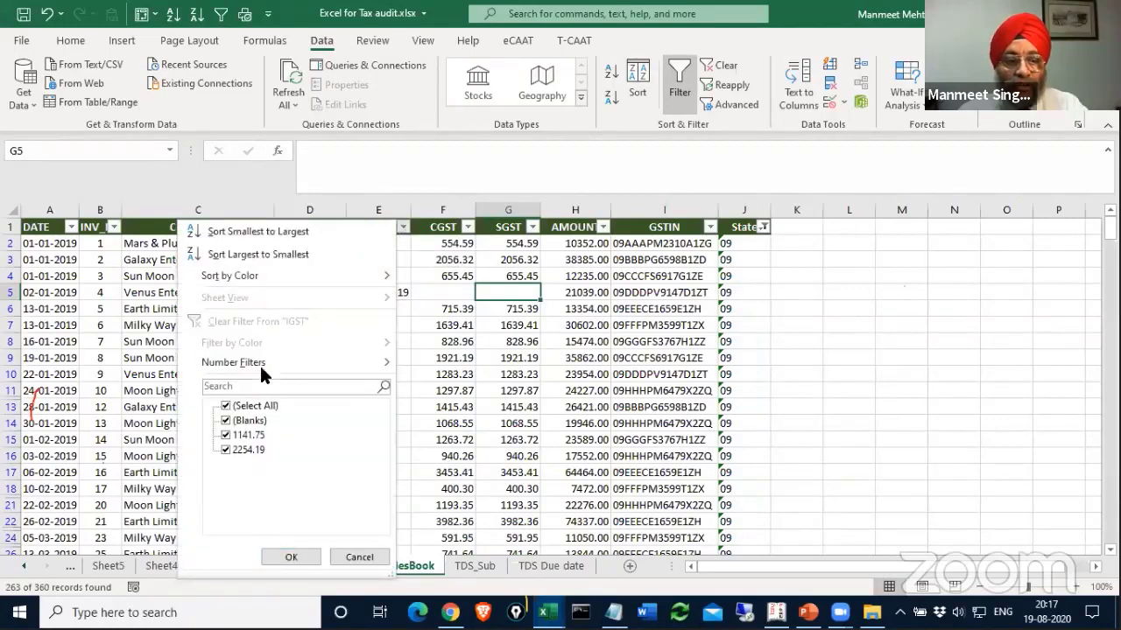
pyautogui.click(225, 420)
pyautogui.click(294, 558)
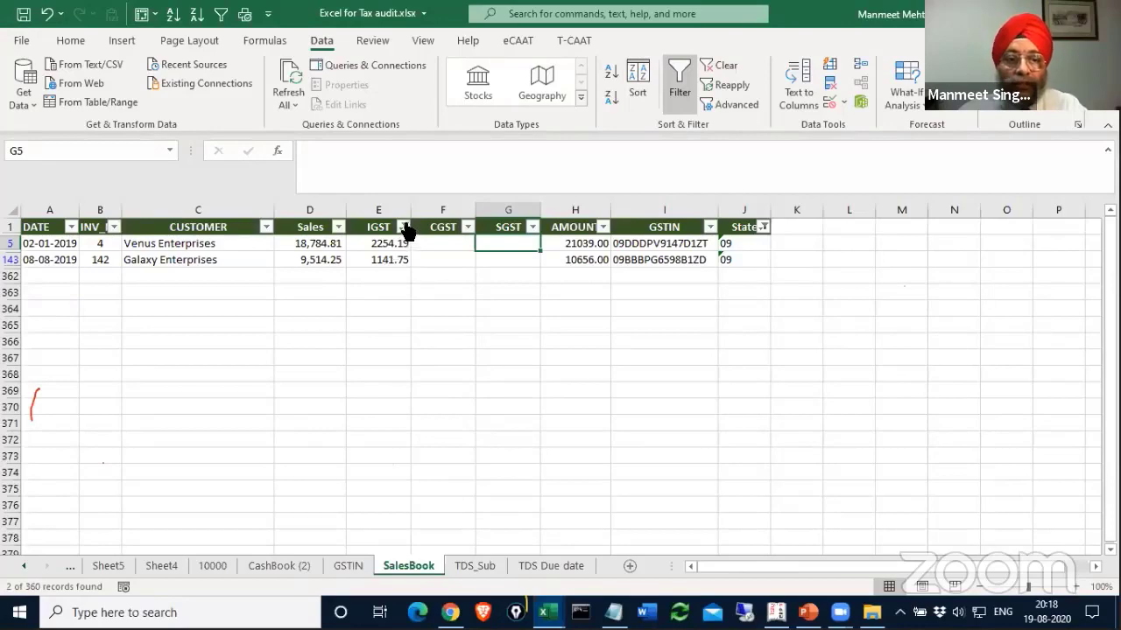
# Clear the IGST filter and filter the State column to codes 05 and 07 only.
pyautogui.click(403, 227)
pyautogui.click(278, 318)
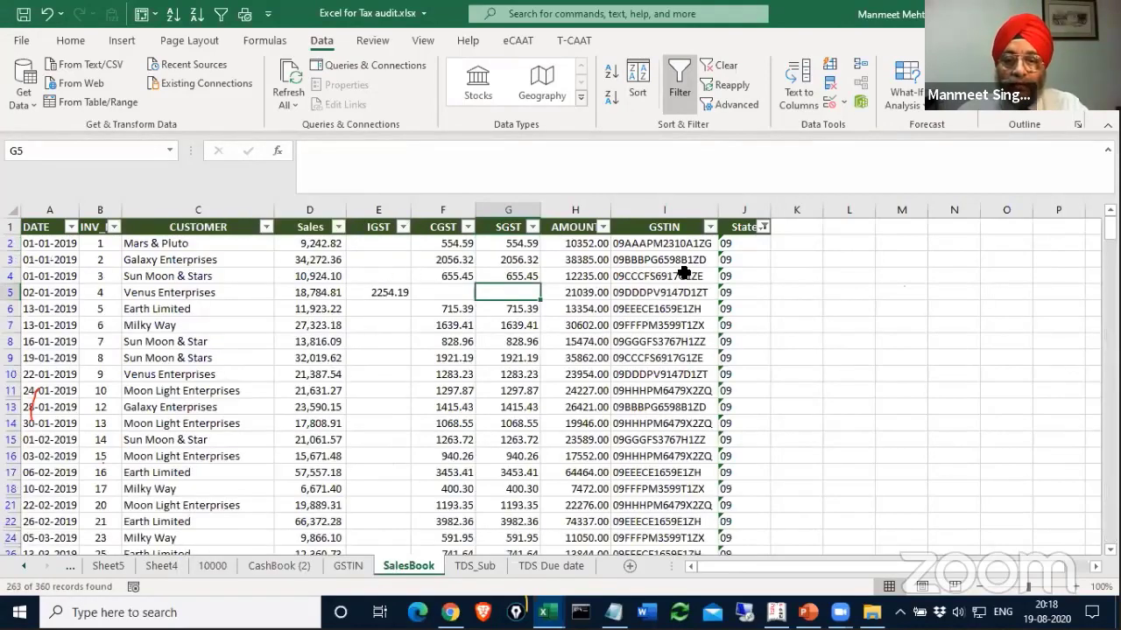
pyautogui.click(762, 226)
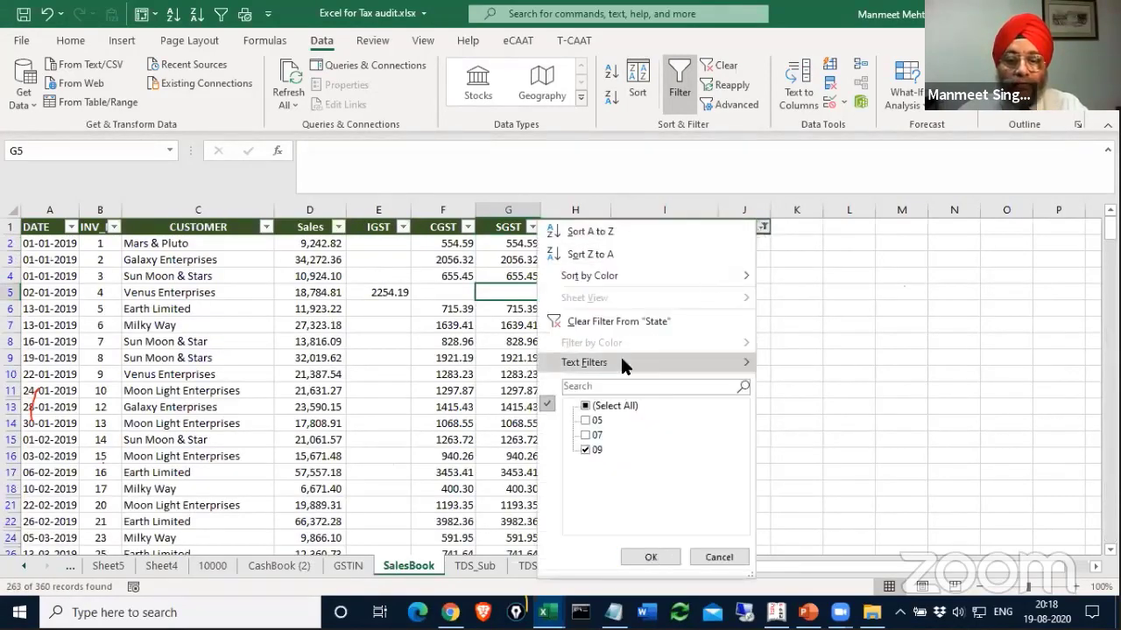
pyautogui.click(584, 450)
pyautogui.click(587, 434)
pyautogui.click(586, 421)
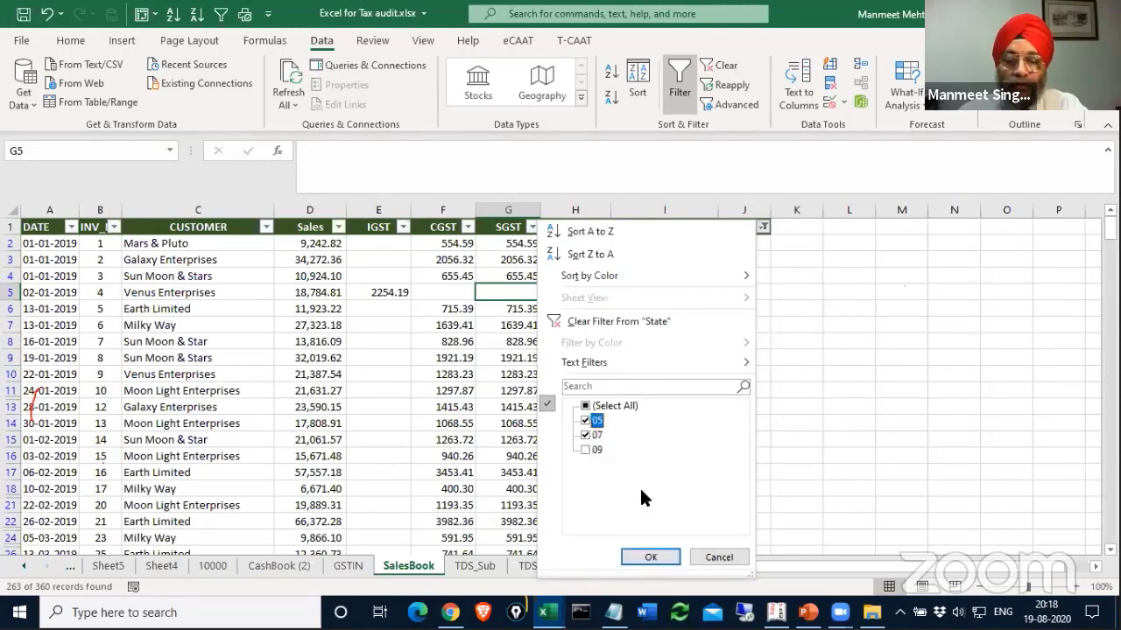
pyautogui.click(656, 556)
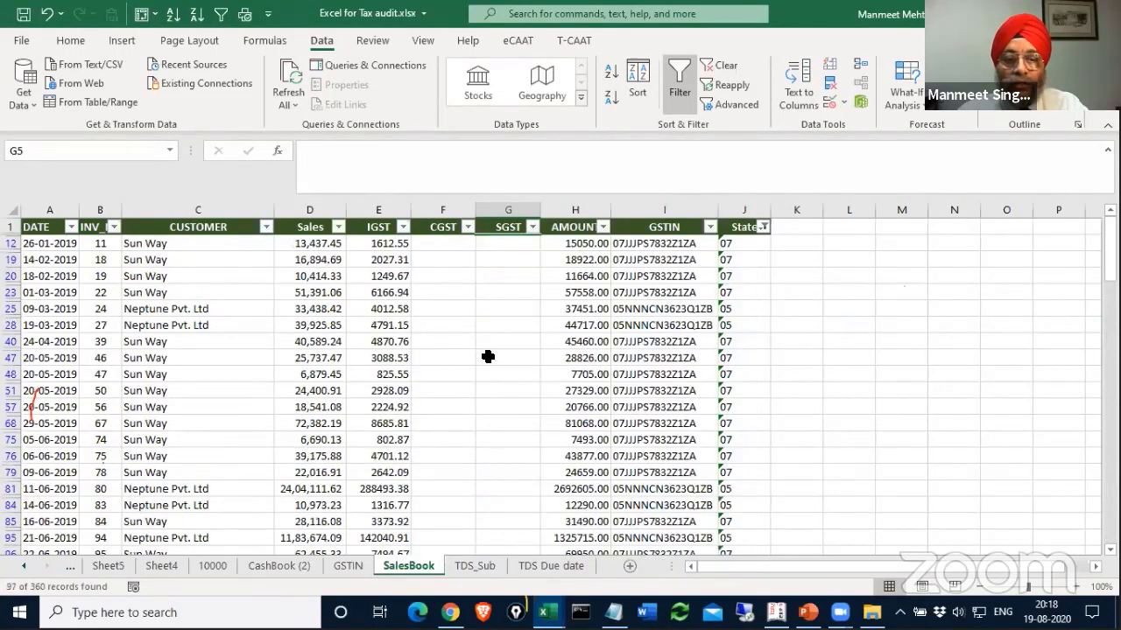
# Exclude blanks in the CGST column for the out-of-state sales, and clear the State filter.
pyautogui.click(465, 230)
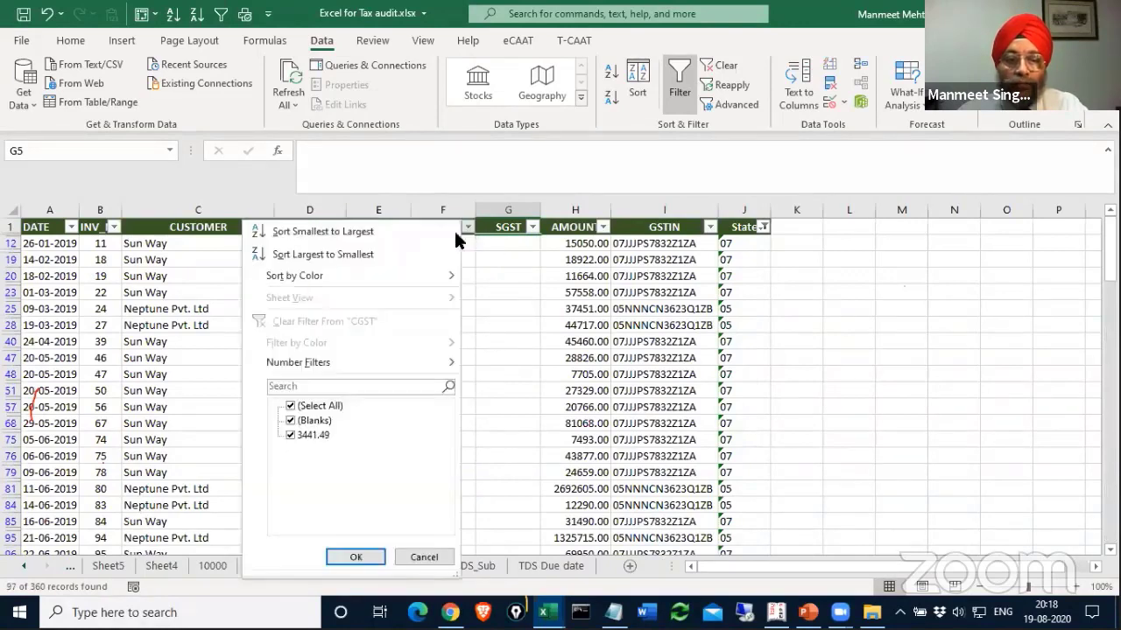
pyautogui.click(291, 422)
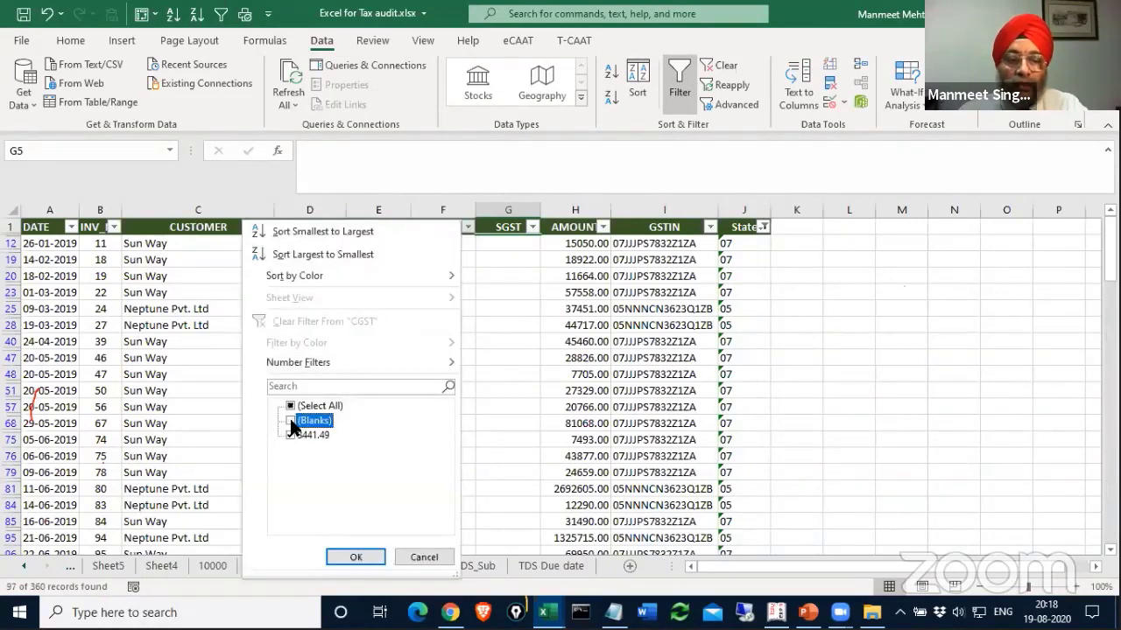
pyautogui.click(364, 555)
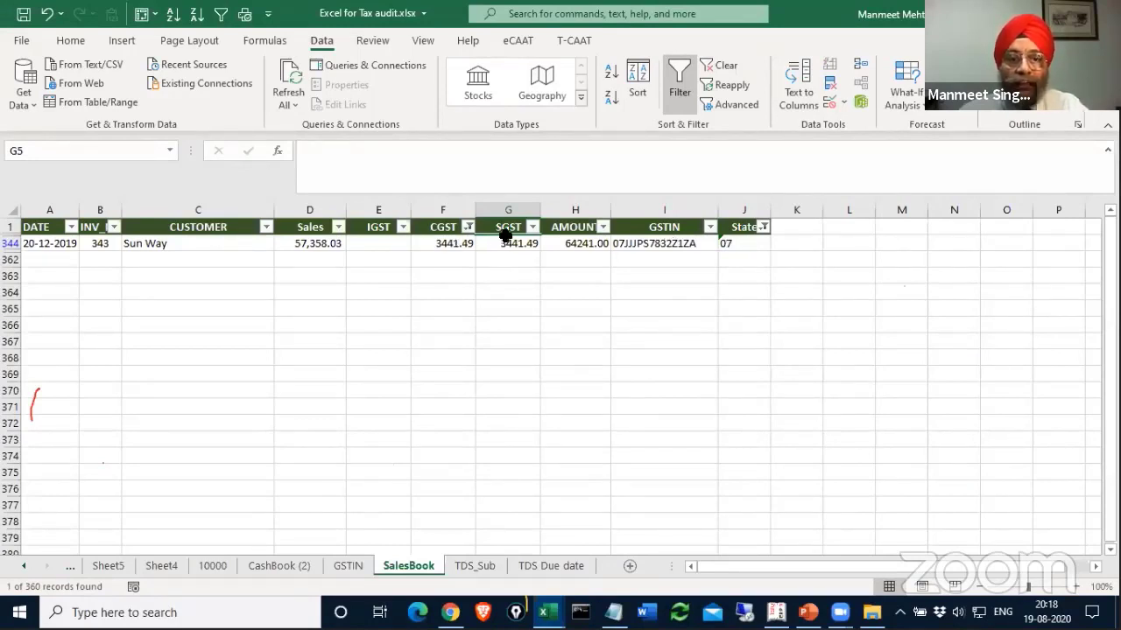
pyautogui.click(764, 227)
pyautogui.click(646, 321)
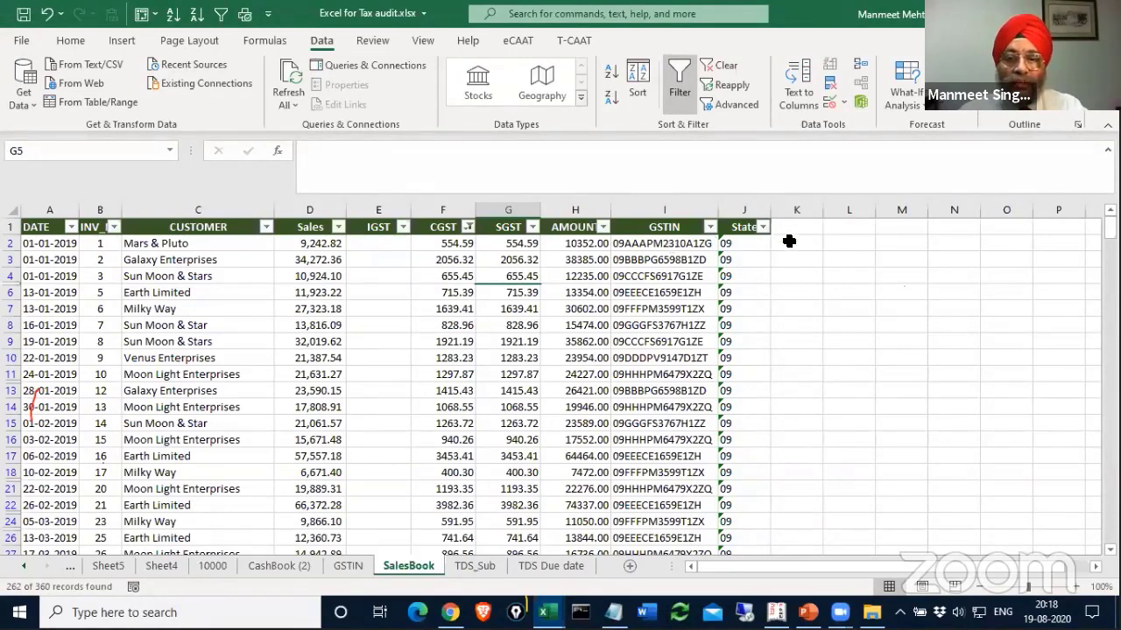
# Start an XLOOKUP formula in cell K2 of SalesBook with the customer name in C2 as the lookup value.
pyautogui.click(789, 242)
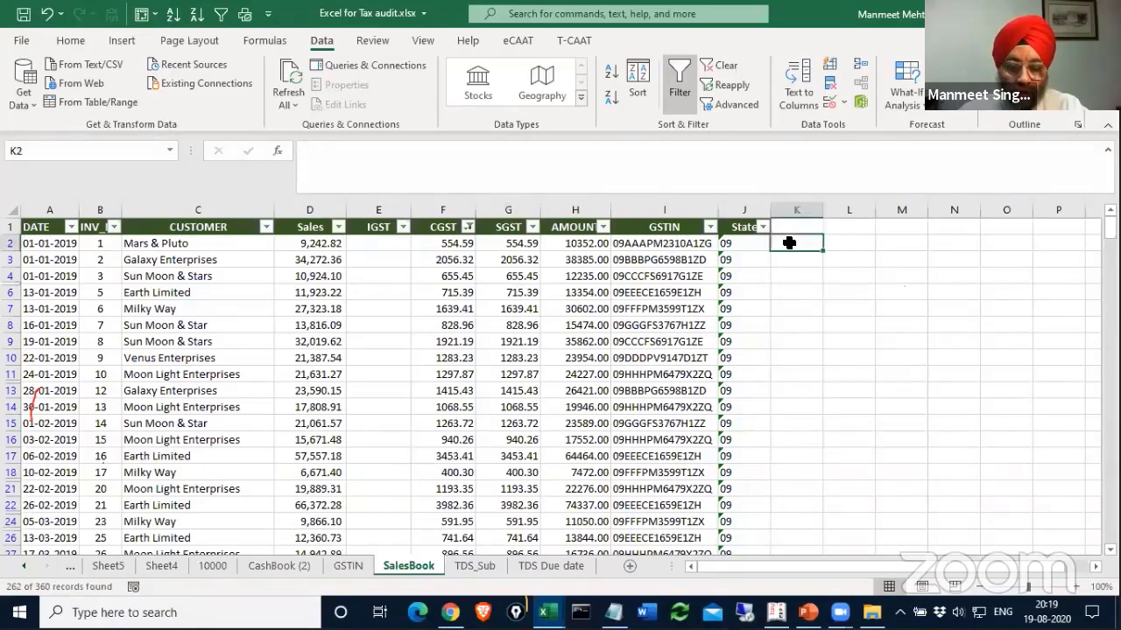
pyautogui.write('=xlook')
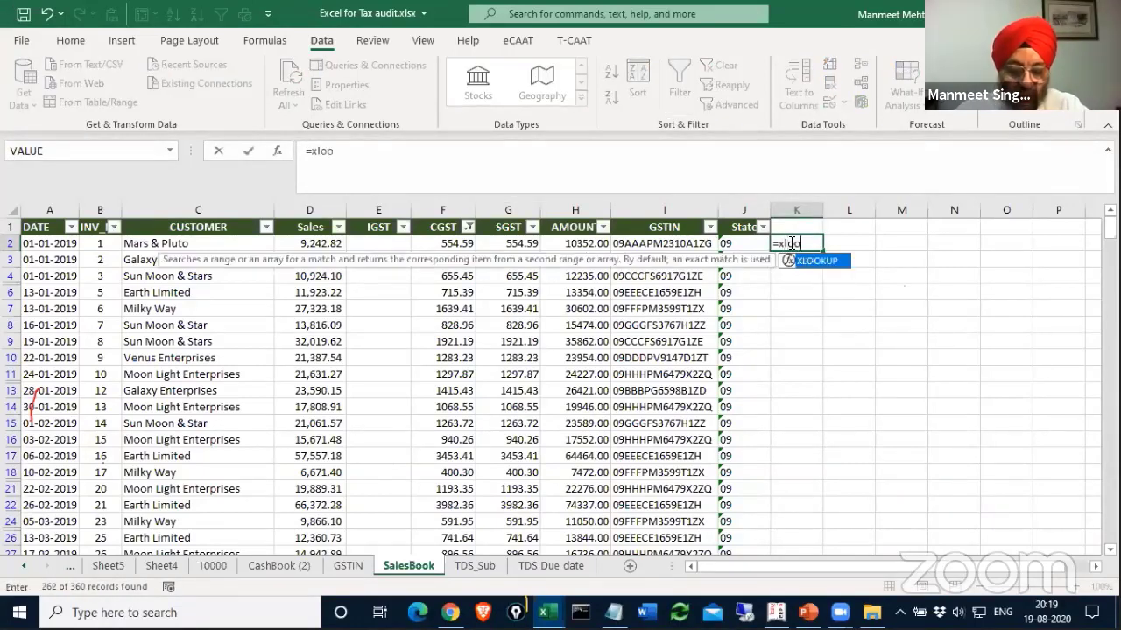
pyautogui.press('Tab')
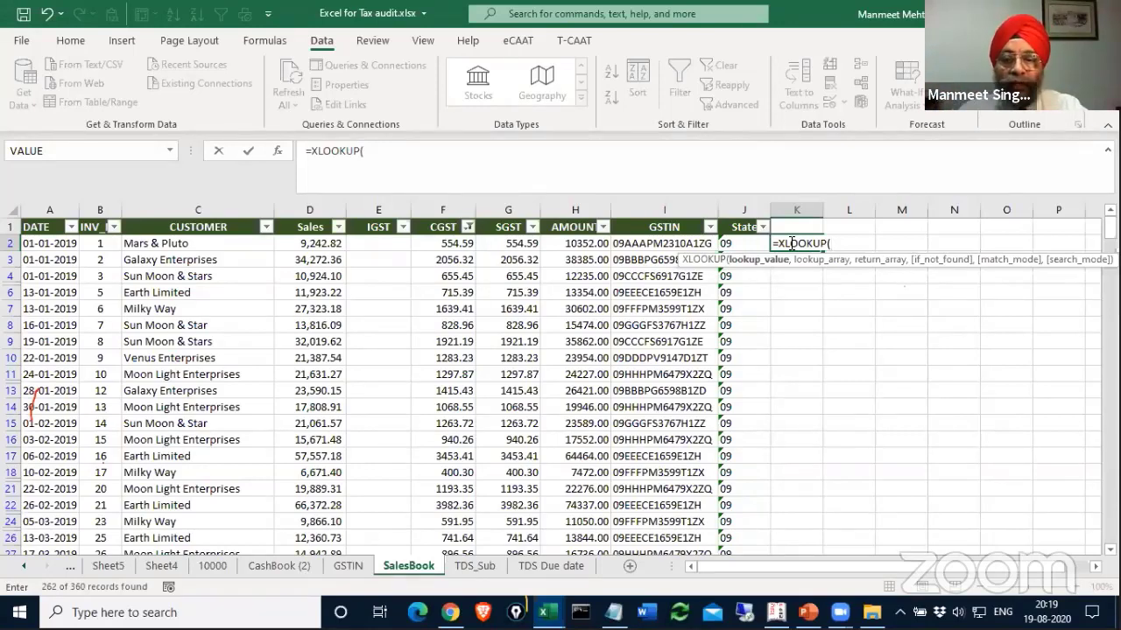
pyautogui.click(199, 249)
pyautogui.write(',')
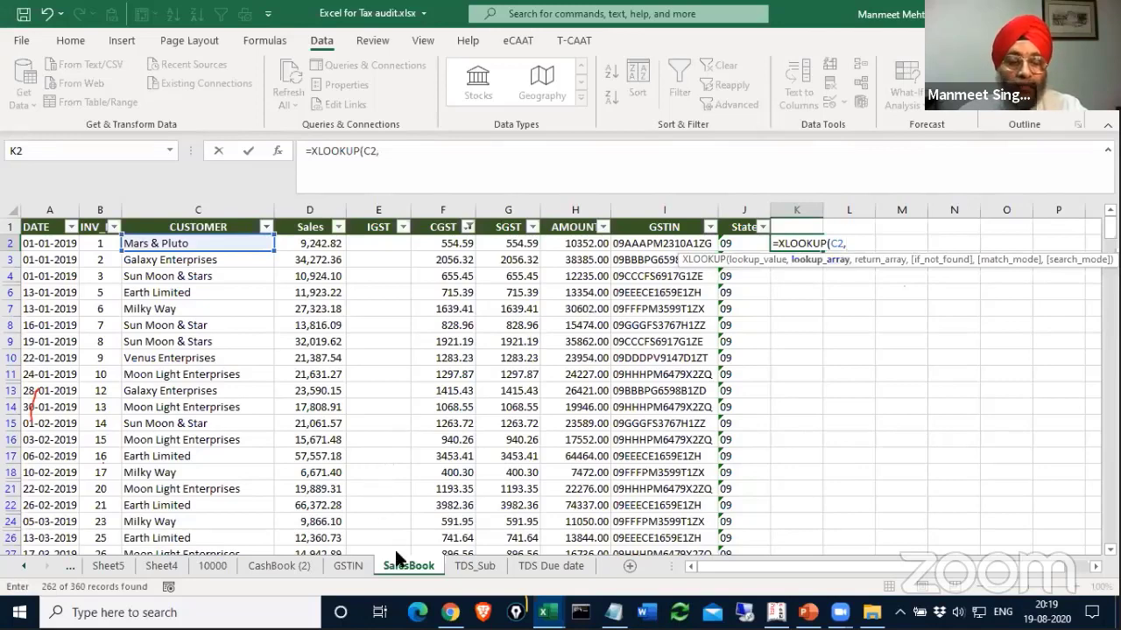
# Set the lookup array to GSTIN!$B$4:$B$14 and the return array to GSTIN!$A$4:$A$14 with absolute references.
pyautogui.click(358, 562)
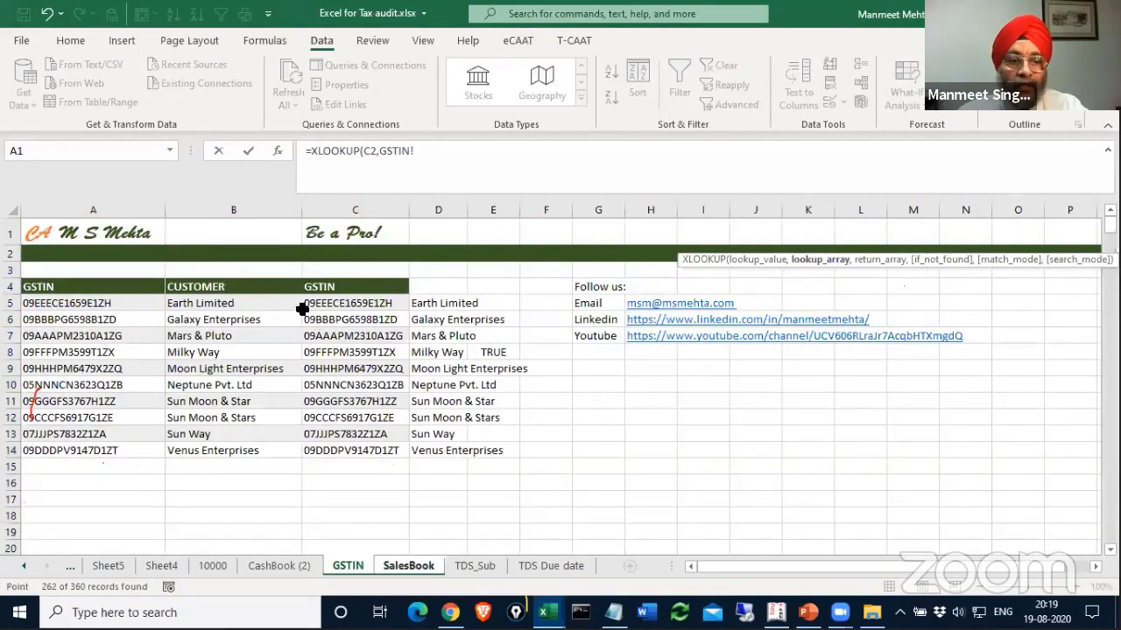
pyautogui.moveTo(217, 283); pyautogui.dragTo(194, 447)
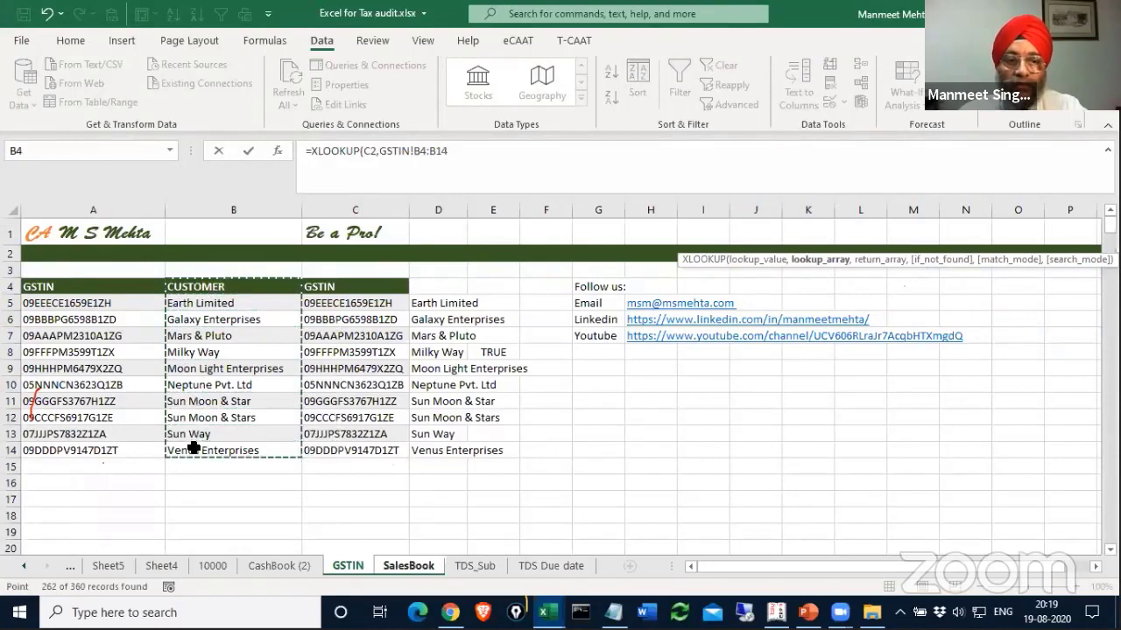
pyautogui.press('F4')
pyautogui.write(',')
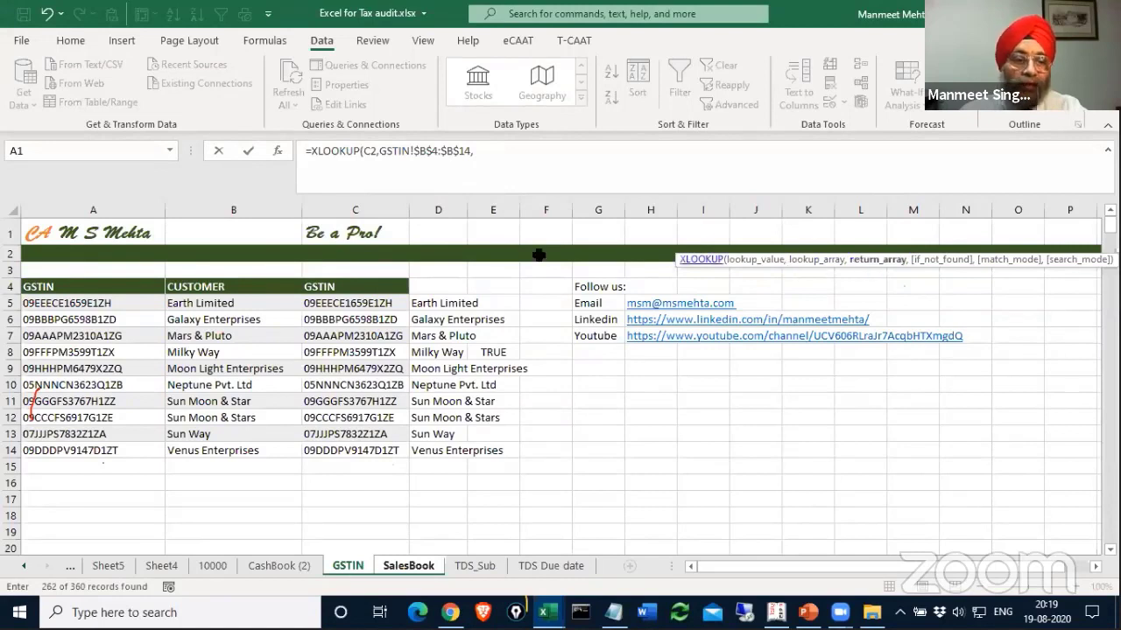
pyautogui.moveTo(99, 282); pyautogui.dragTo(78, 445)
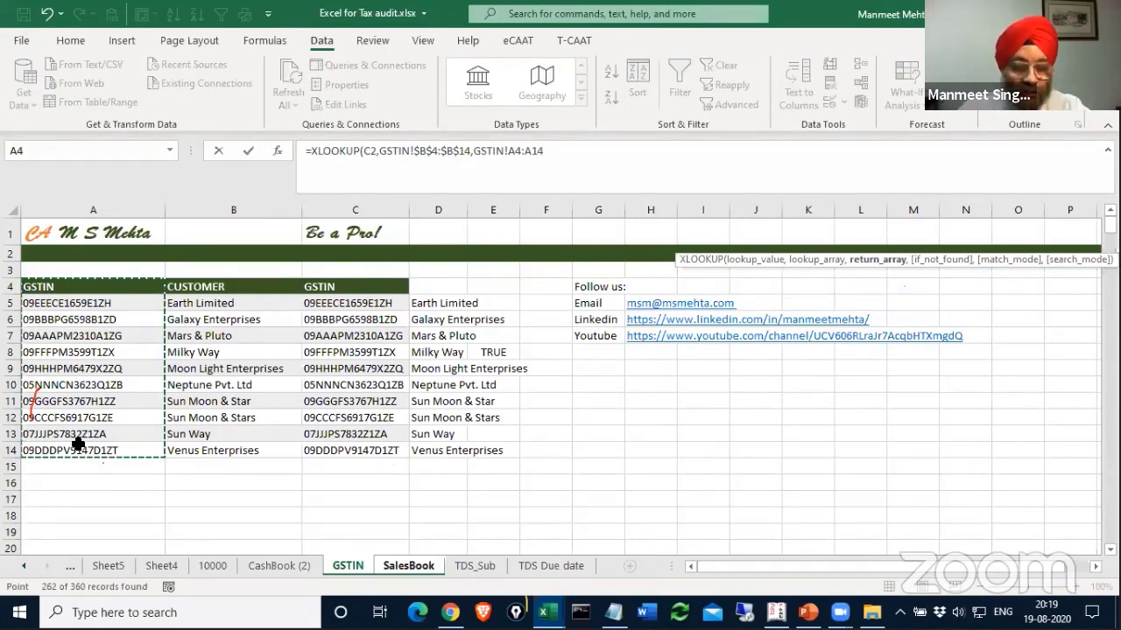
pyautogui.press('F4')
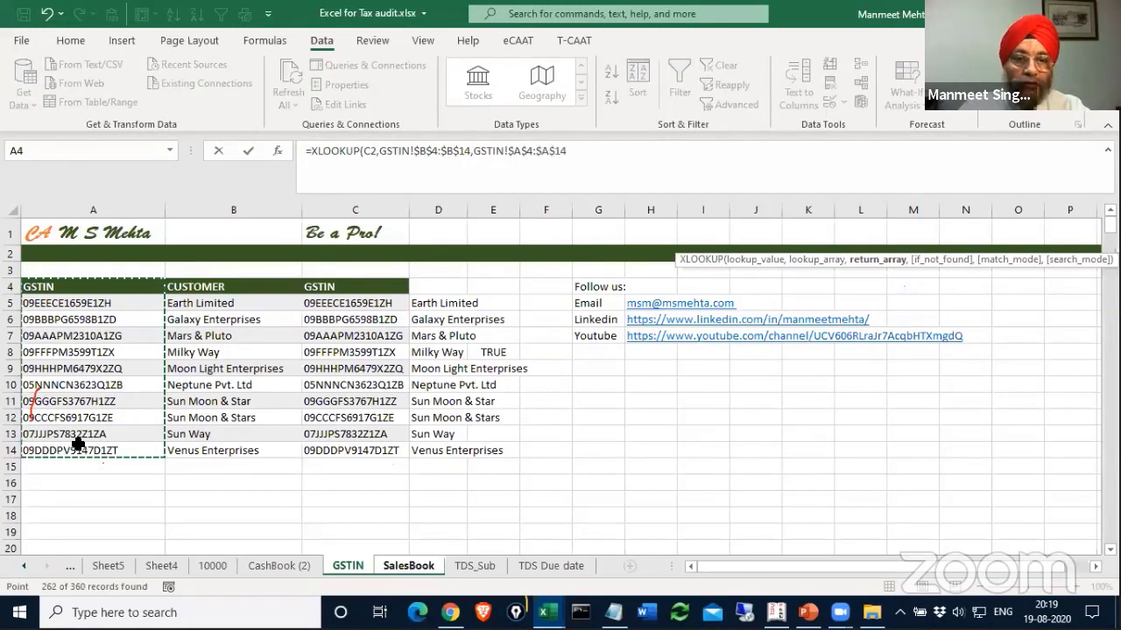
pyautogui.write(',')
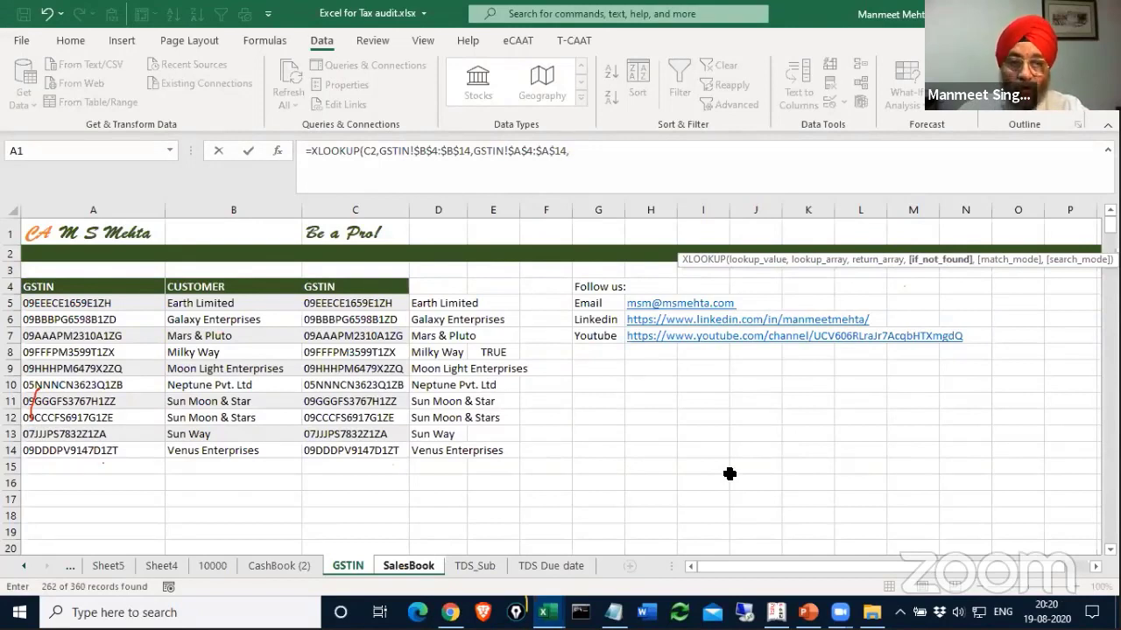
# Complete the XLOOKUP with "" for not found, exact match mode 0 and first-to-last search mode 1.
pyautogui.write('""')
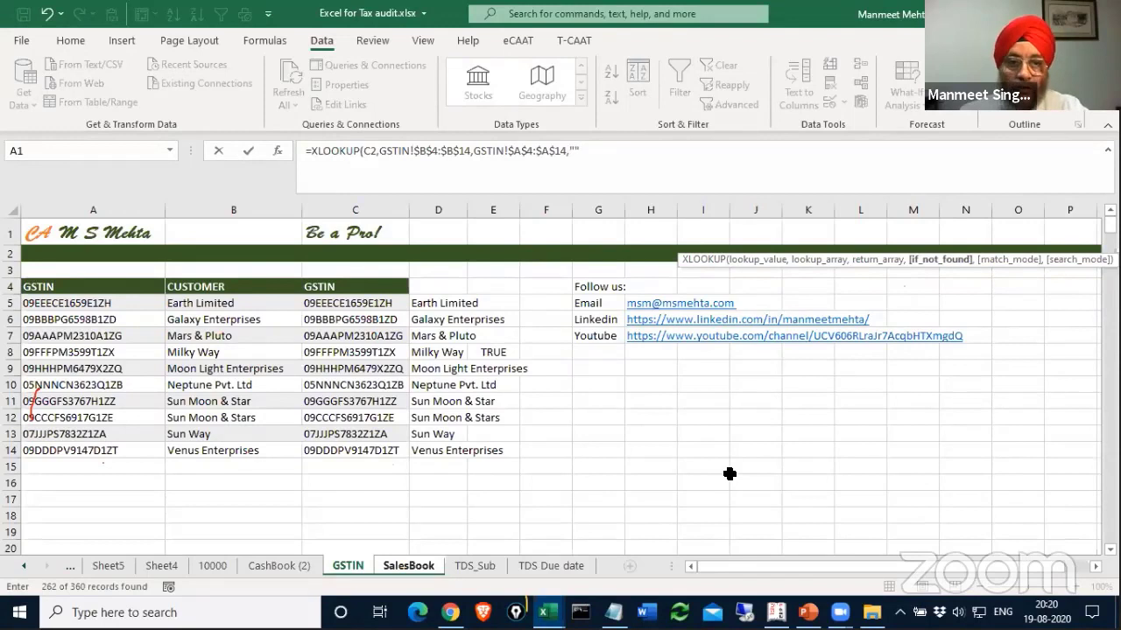
pyautogui.write(',')
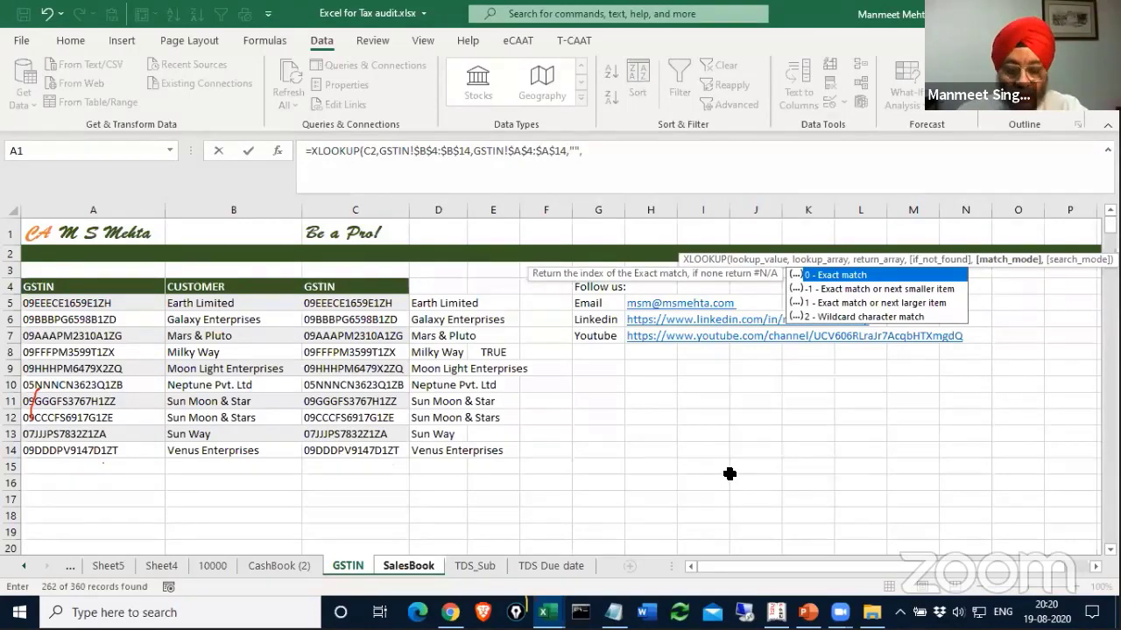
pyautogui.write('0')
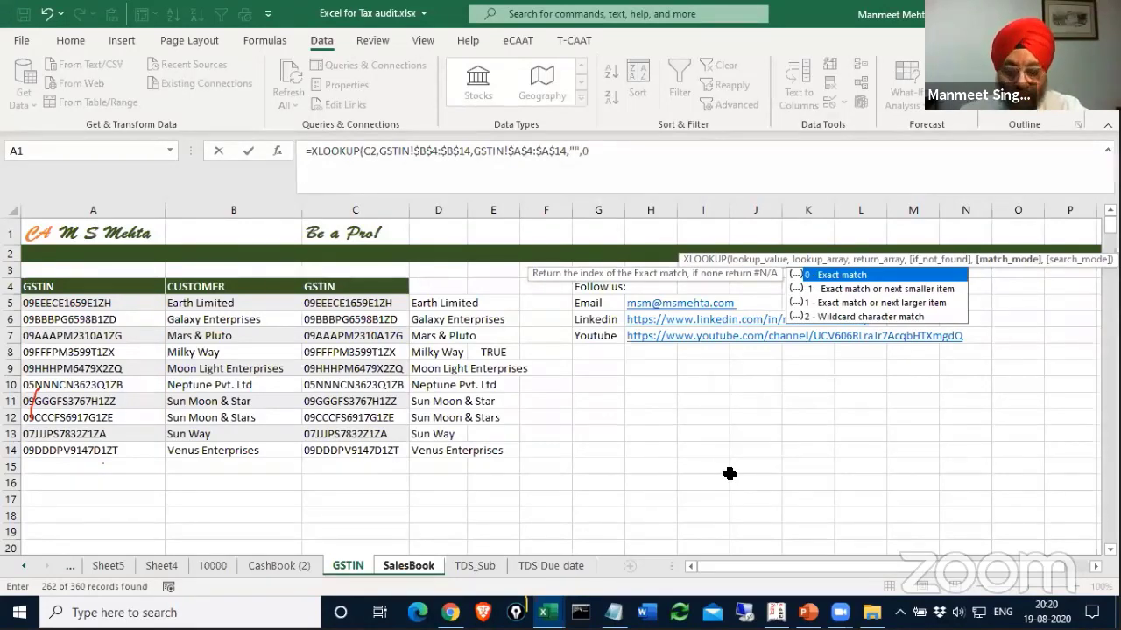
pyautogui.write(',')
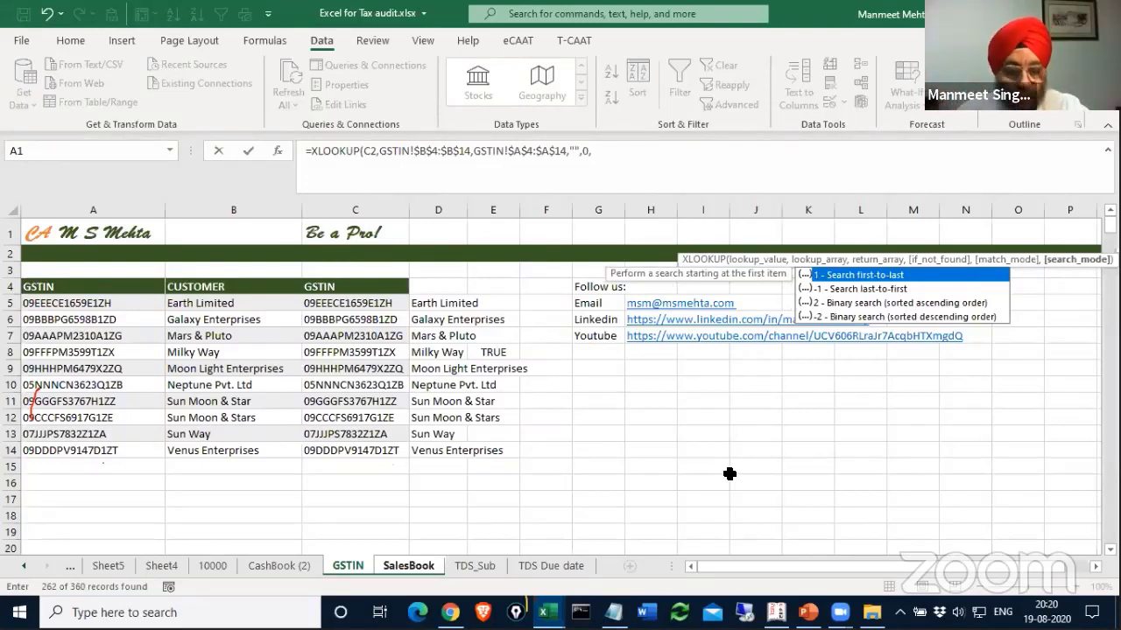
pyautogui.write('1')
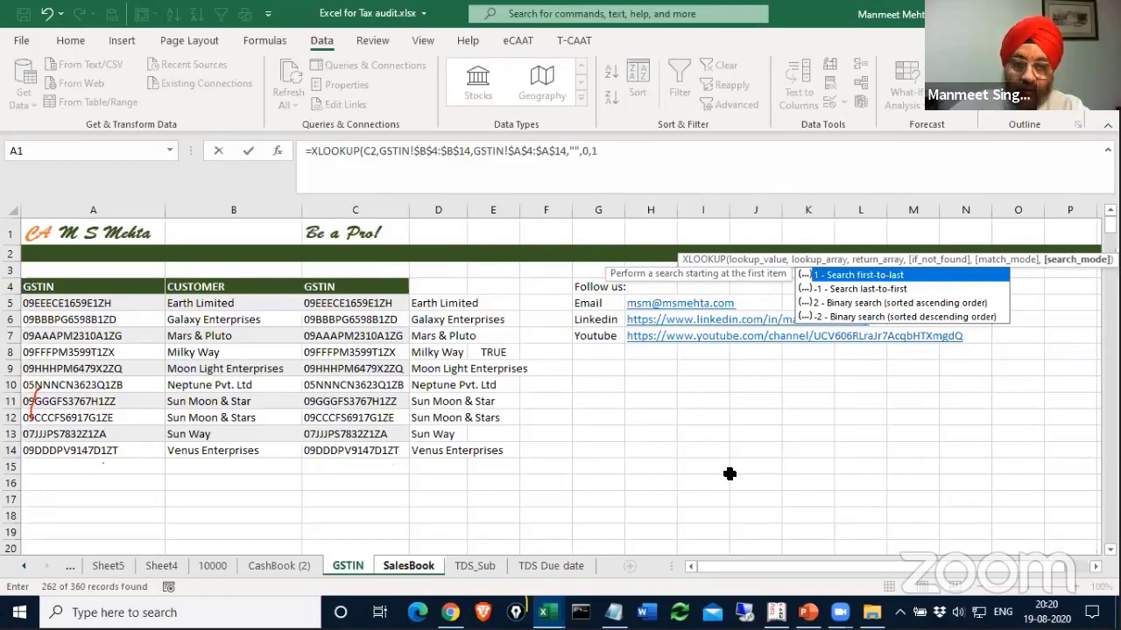
pyautogui.write(')')
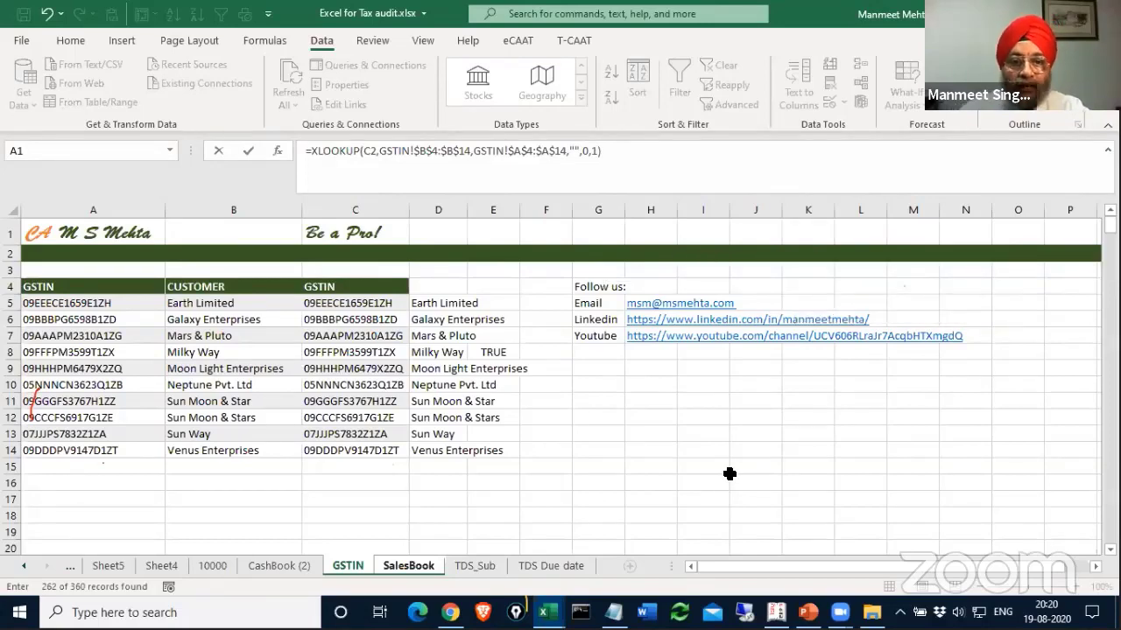
pyautogui.press('Return')
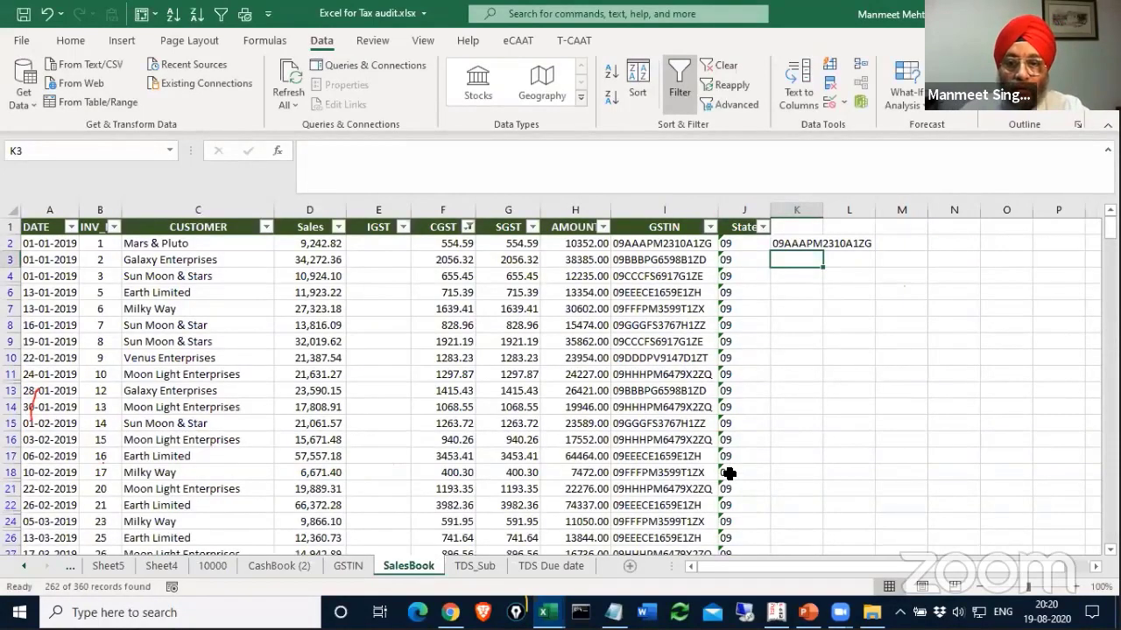
# Fill the XLOOKUP formula from K2 down column K for the visible sales rows.
pyautogui.click(815, 243)
pyautogui.doubleClick(823, 251)
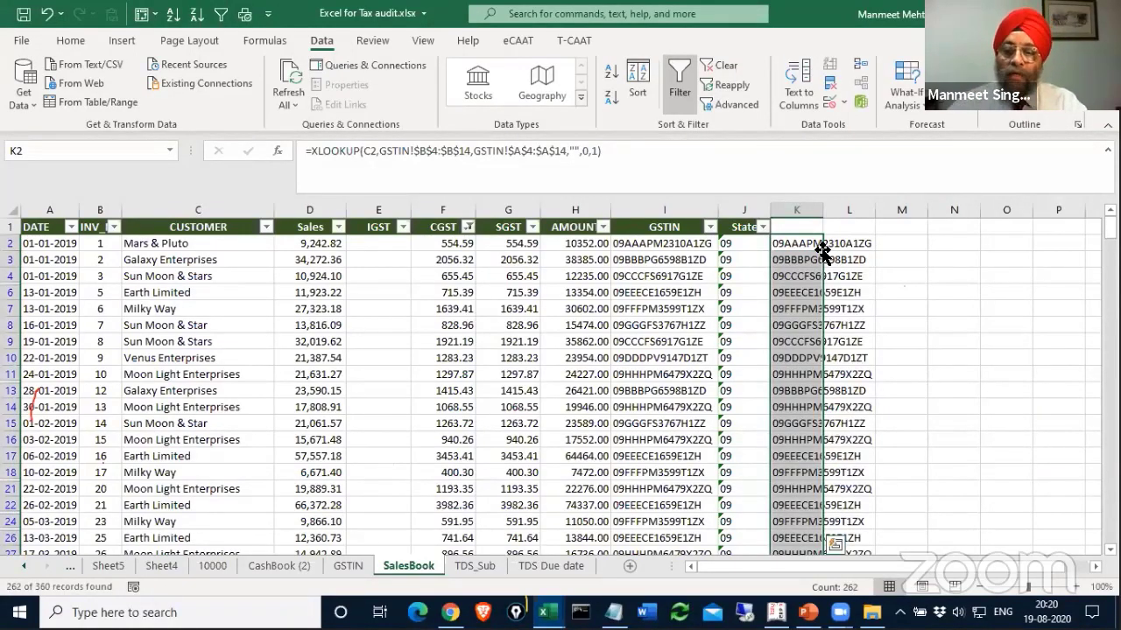
pyautogui.click(801, 244)
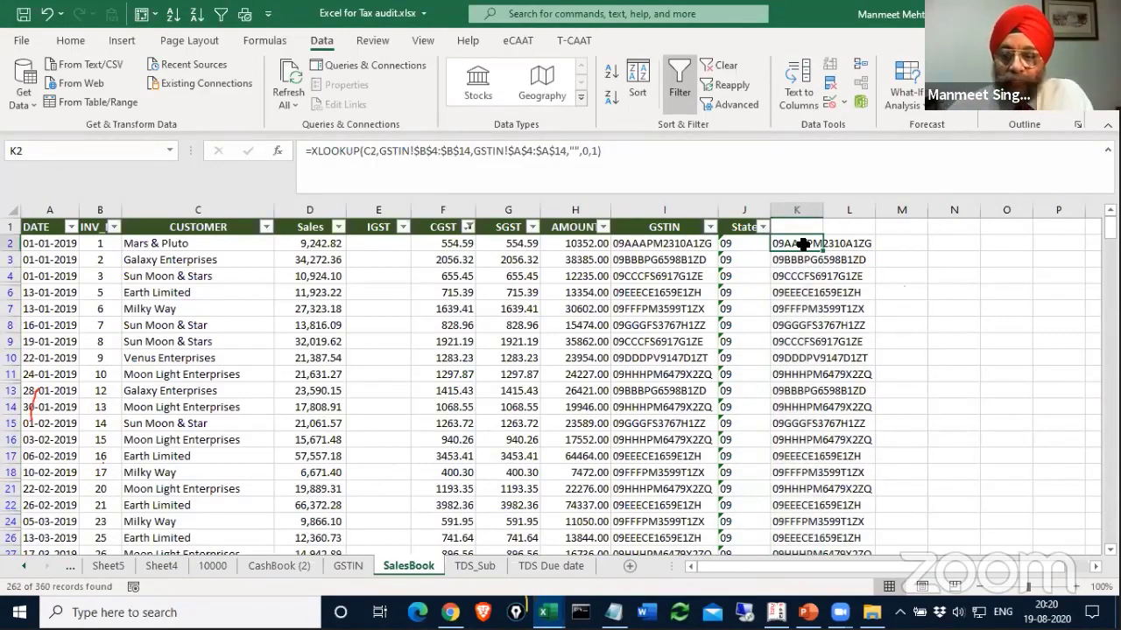
# Switch to the PowerPoint slide show and advance to the Tax Audit topic overview slide.
pyautogui.hotkey('alt', 'Tab')
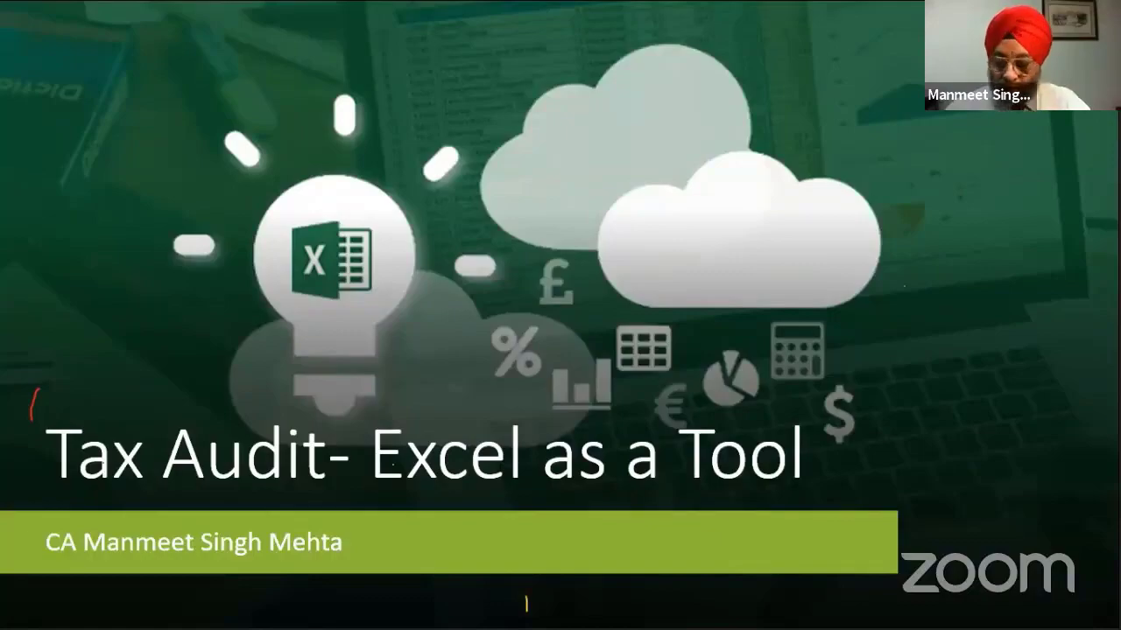
pyautogui.press('Right')
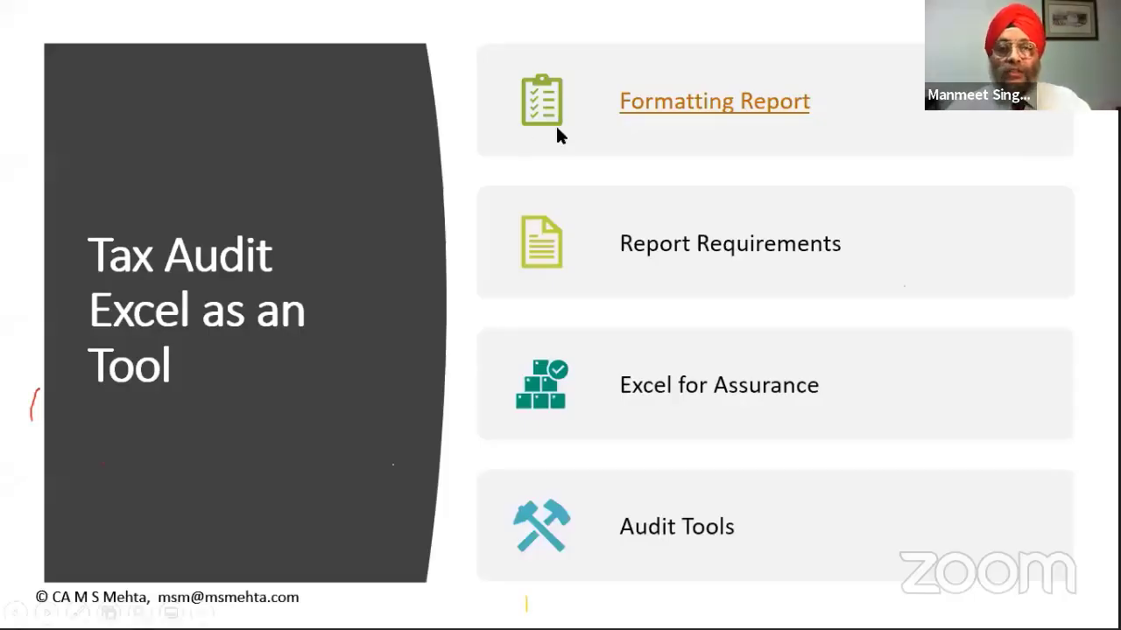